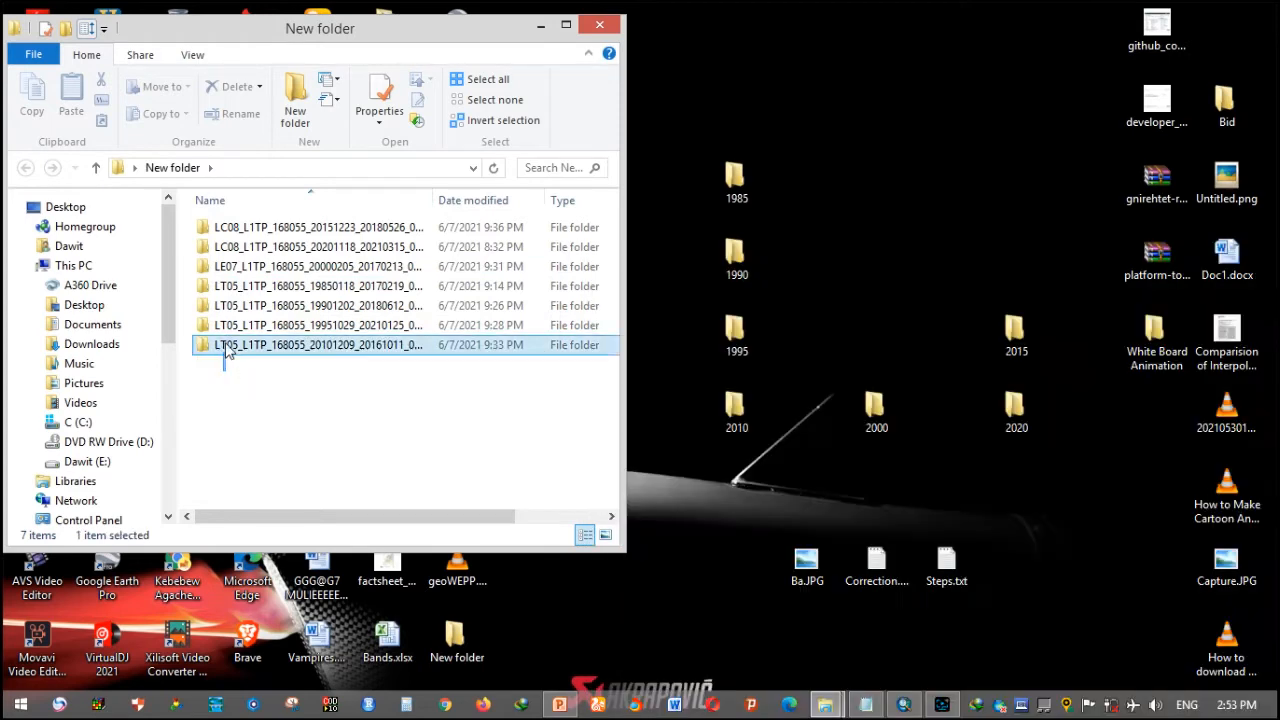
- Open the 1985 Landsat 5 scene folder LT05_L1TP_168055_19850118_20170219_01_T1
{"action": "left_click", "coordinate": [238, 289]}
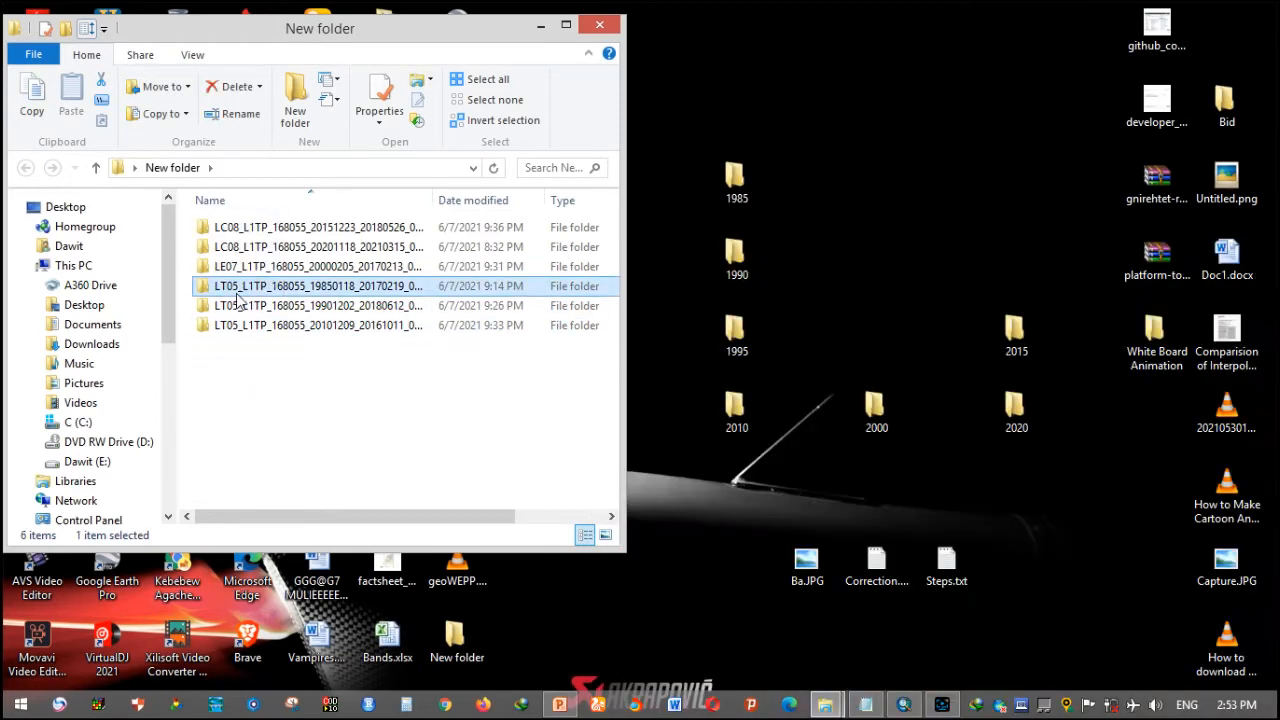
{"action": "key", "text": "ctrl+z"}
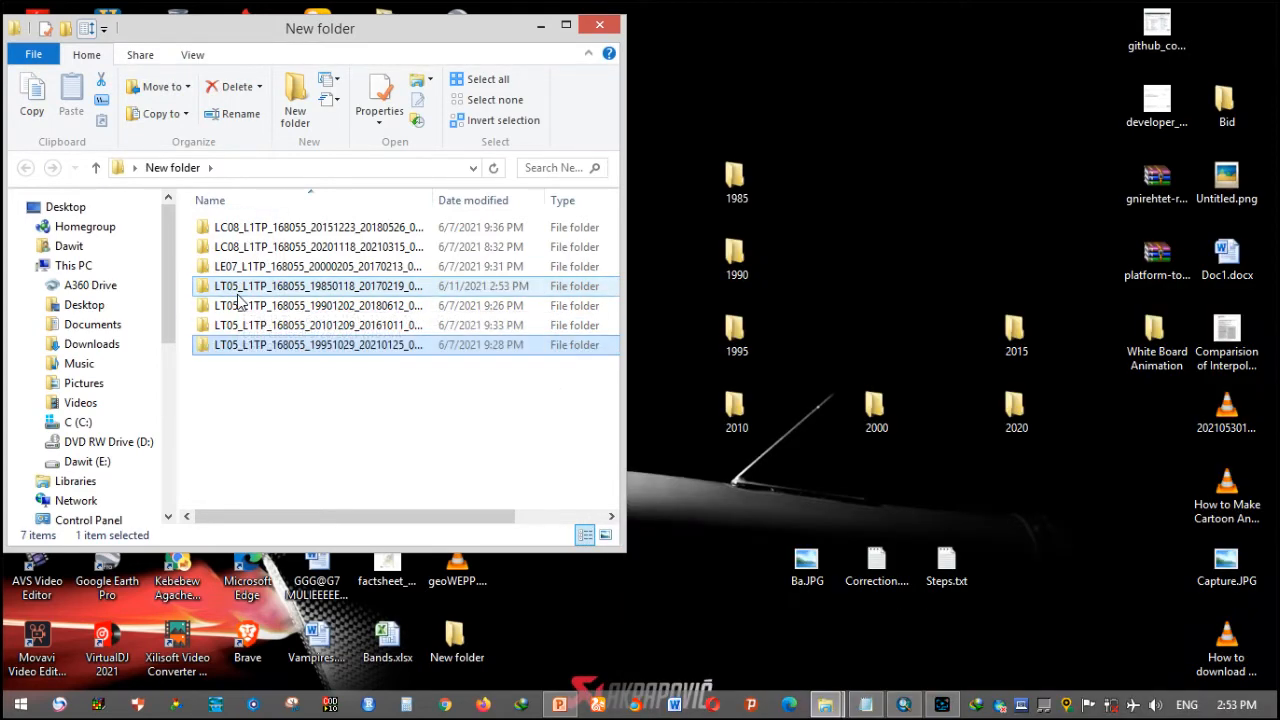
{"action": "left_click_drag", "start_coordinate": [249, 412], "coordinate": [274, 292]}
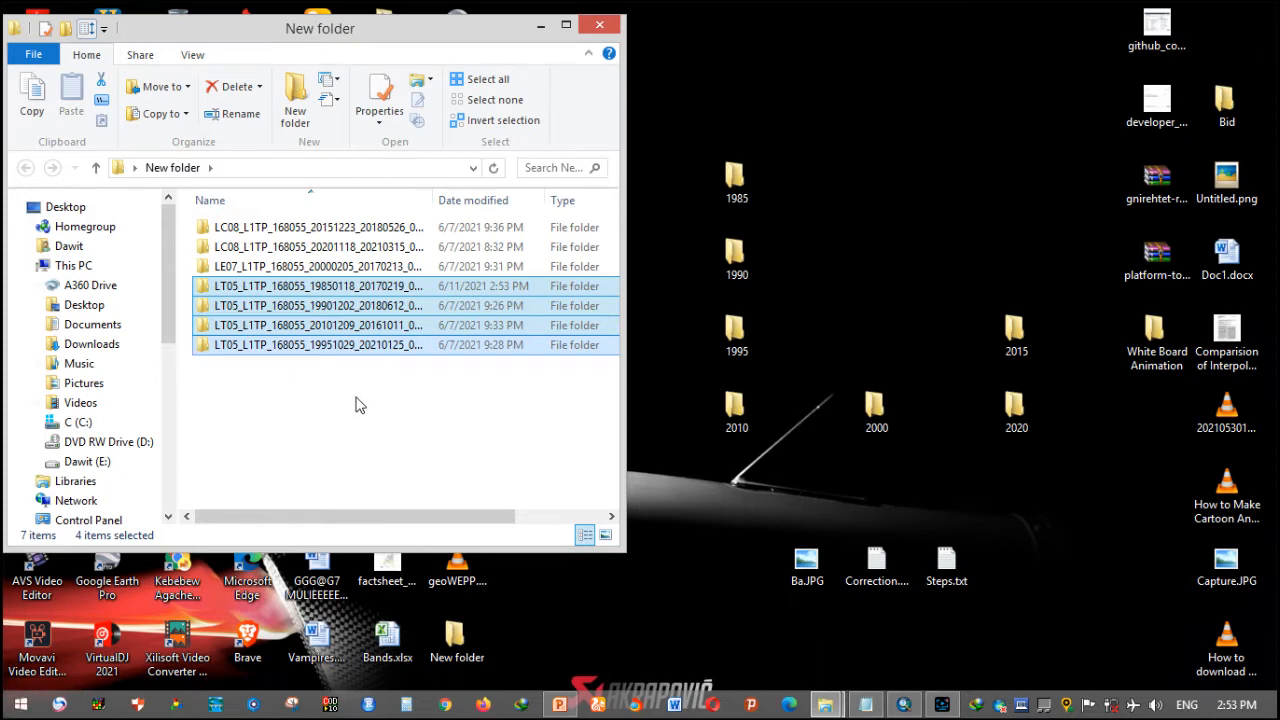
{"action": "key", "text": "Return"}
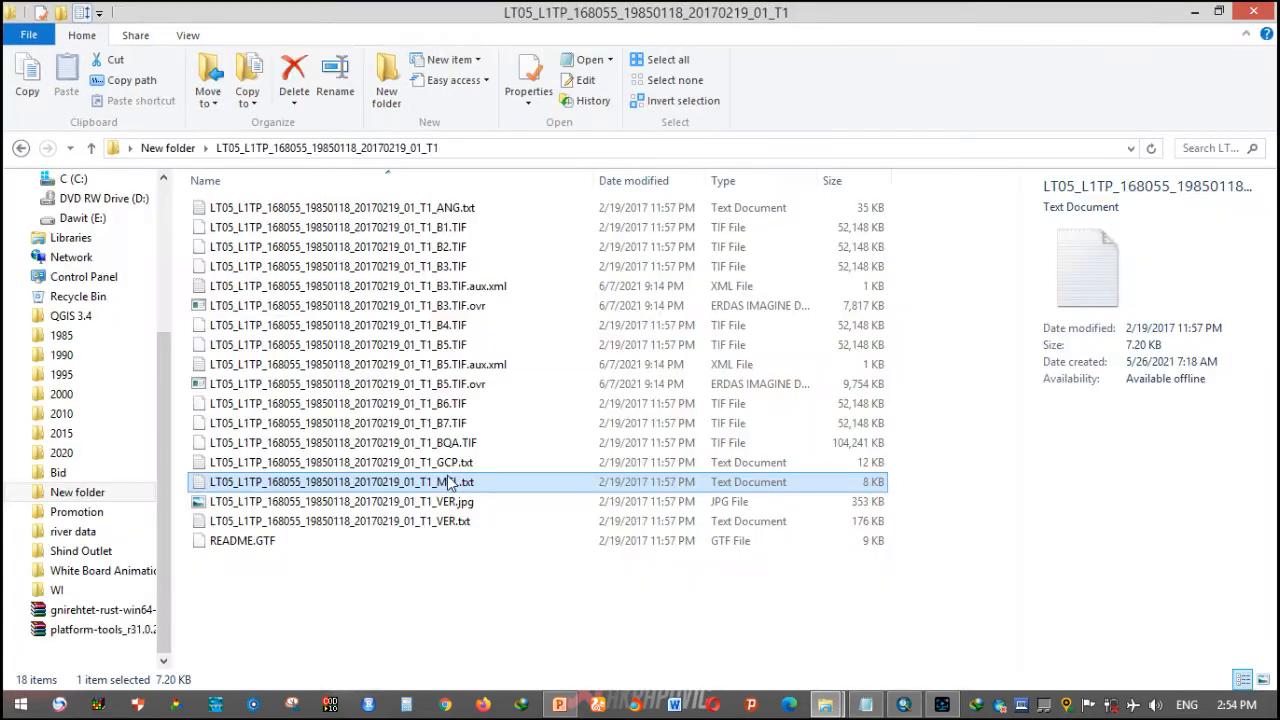
- Open the 1985 scene's MTL.txt metadata file in WordPad
{"action": "right_click", "coordinate": [437, 487]}
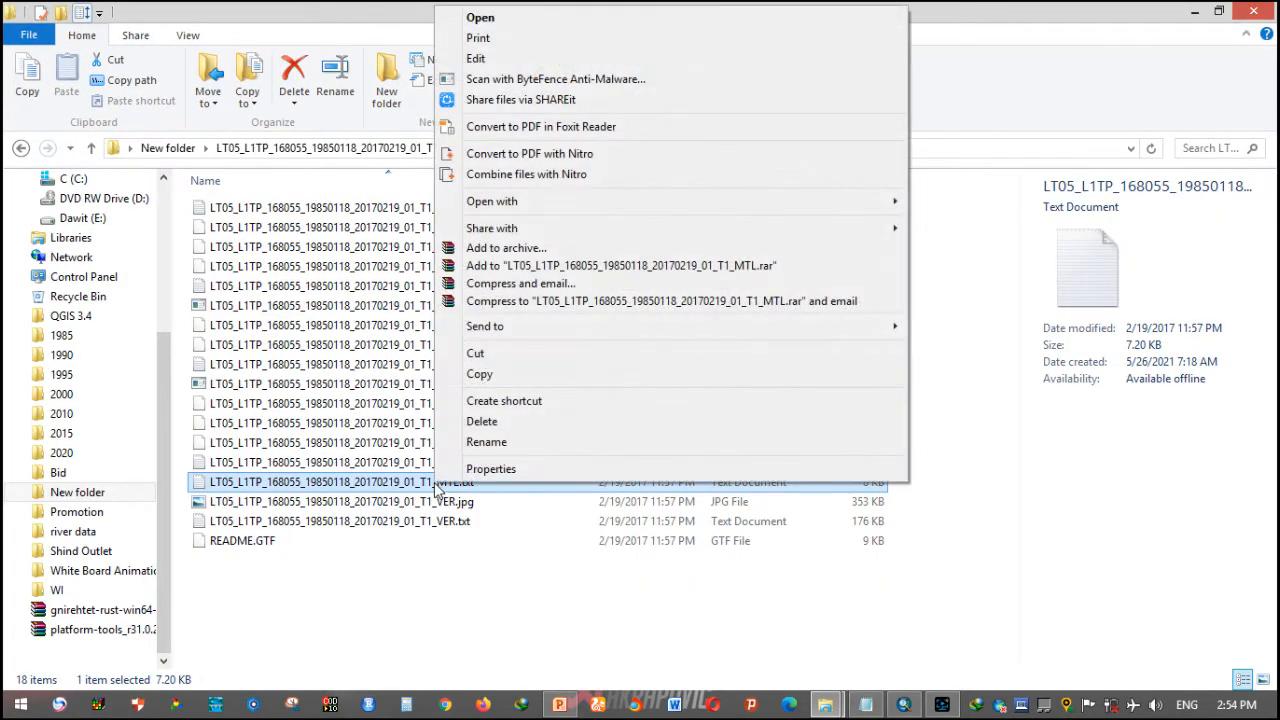
{"action": "mouse_move", "coordinate": [817, 210]}
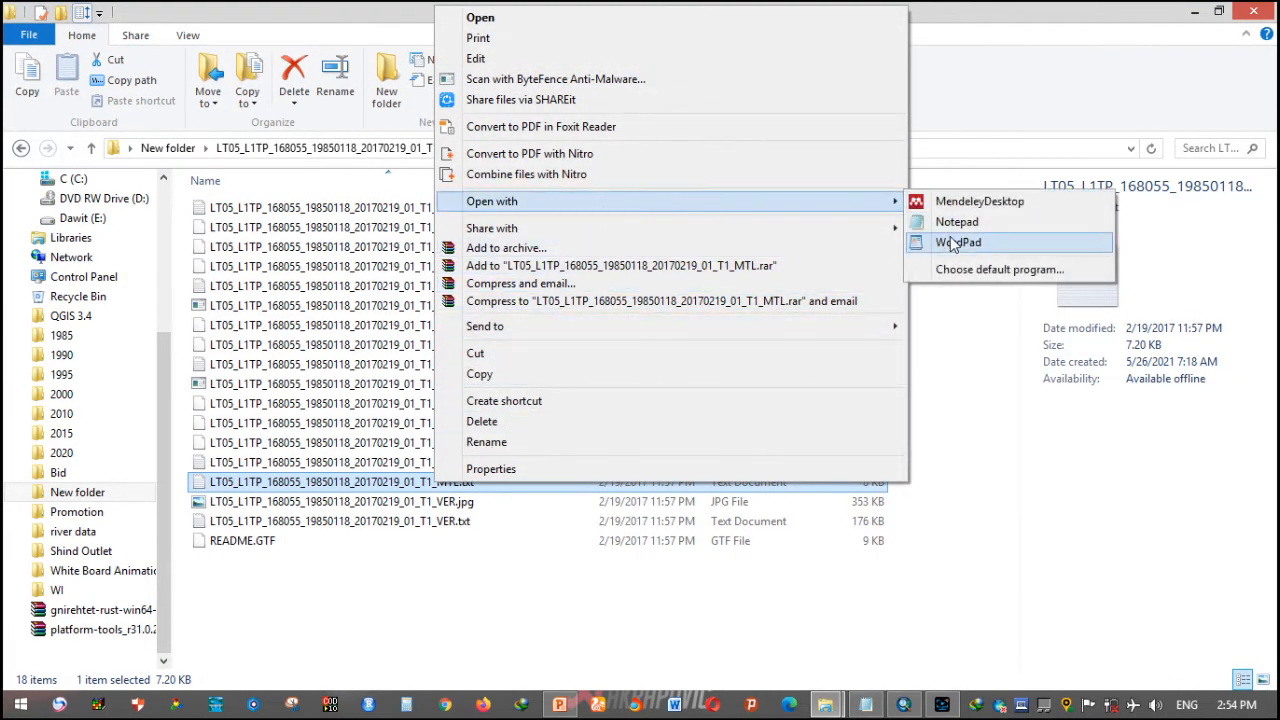
{"action": "left_click", "coordinate": [1018, 243]}
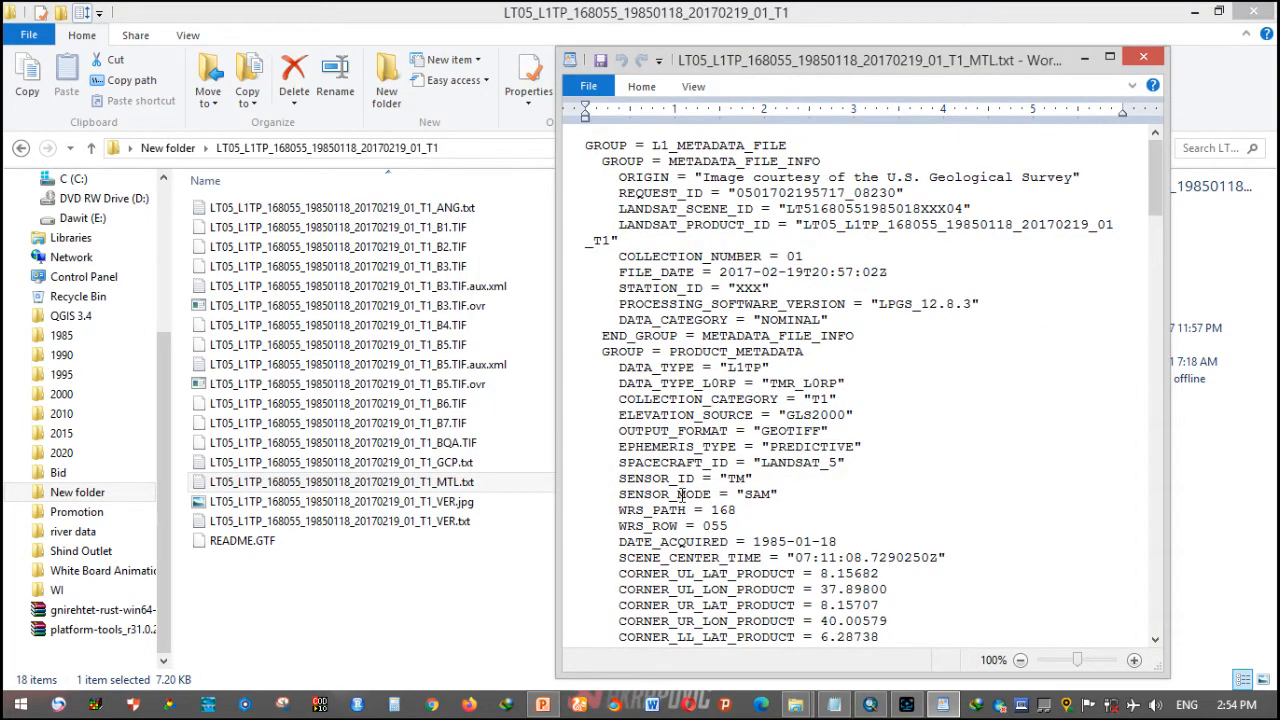
- Examine the sensor ID and the reflectance multiplicative and additive band coefficients in the 1985 metadata
{"action": "left_click_drag", "start_coordinate": [620, 479], "coordinate": [760, 480]}
{"action": "left_click", "coordinate": [714, 494]}
{"action": "scroll", "coordinate": [766, 490], "scroll_direction": "down", "scroll_amount": 20}
{"action": "scroll", "coordinate": [782, 510], "scroll_direction": "down", "scroll_amount": 20}
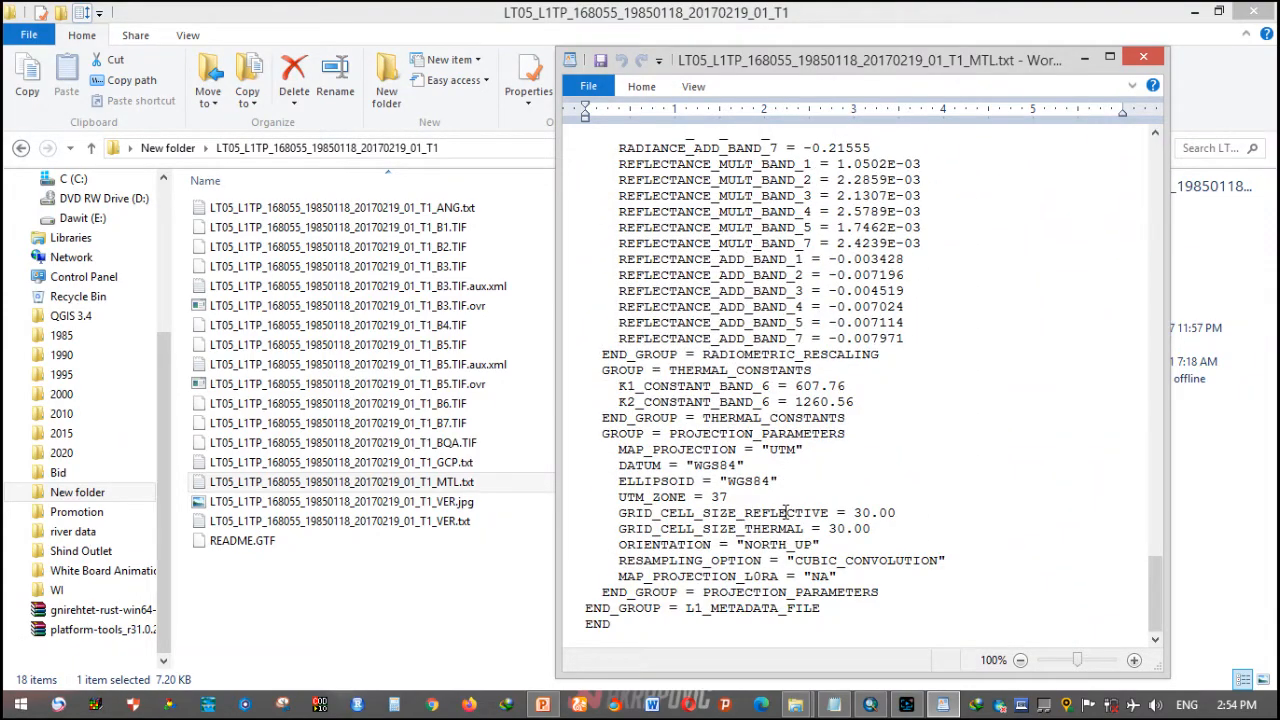
{"action": "scroll", "coordinate": [806, 268], "scroll_direction": "up", "scroll_amount": 1}
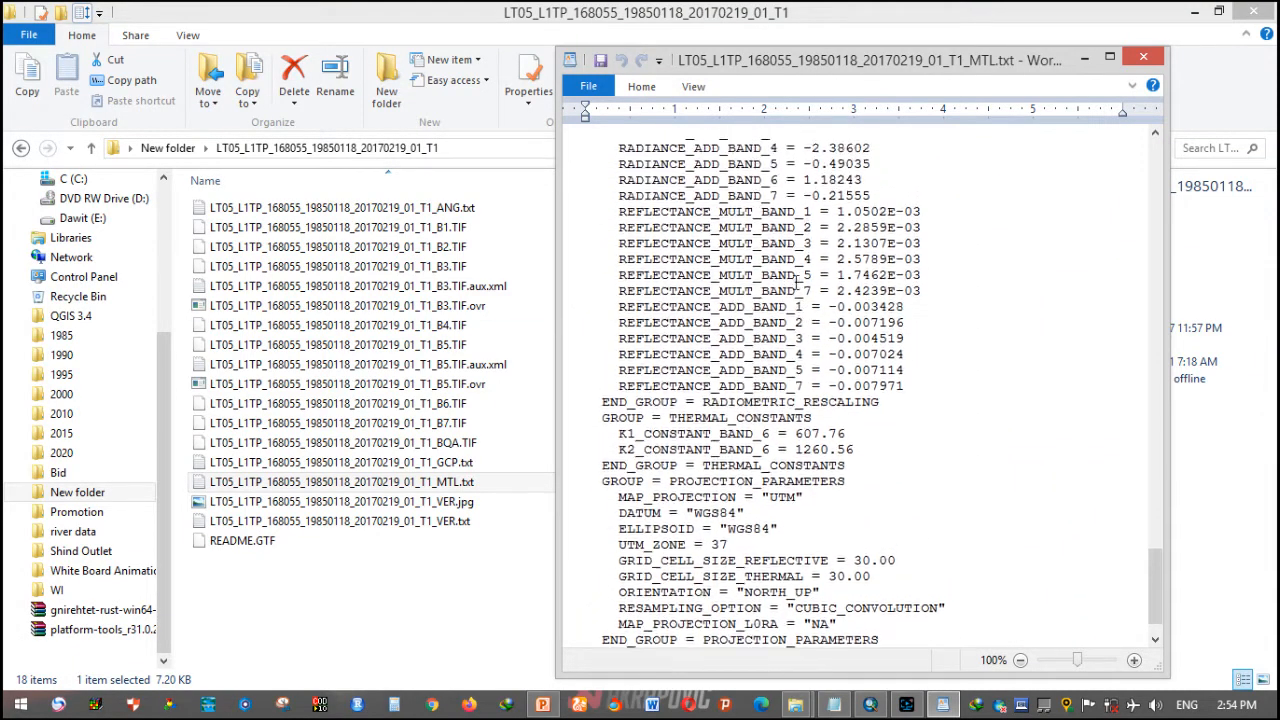
{"action": "scroll", "coordinate": [797, 283], "scroll_direction": "up", "scroll_amount": 1}
{"action": "left_click_drag", "start_coordinate": [618, 163], "coordinate": [722, 176]}
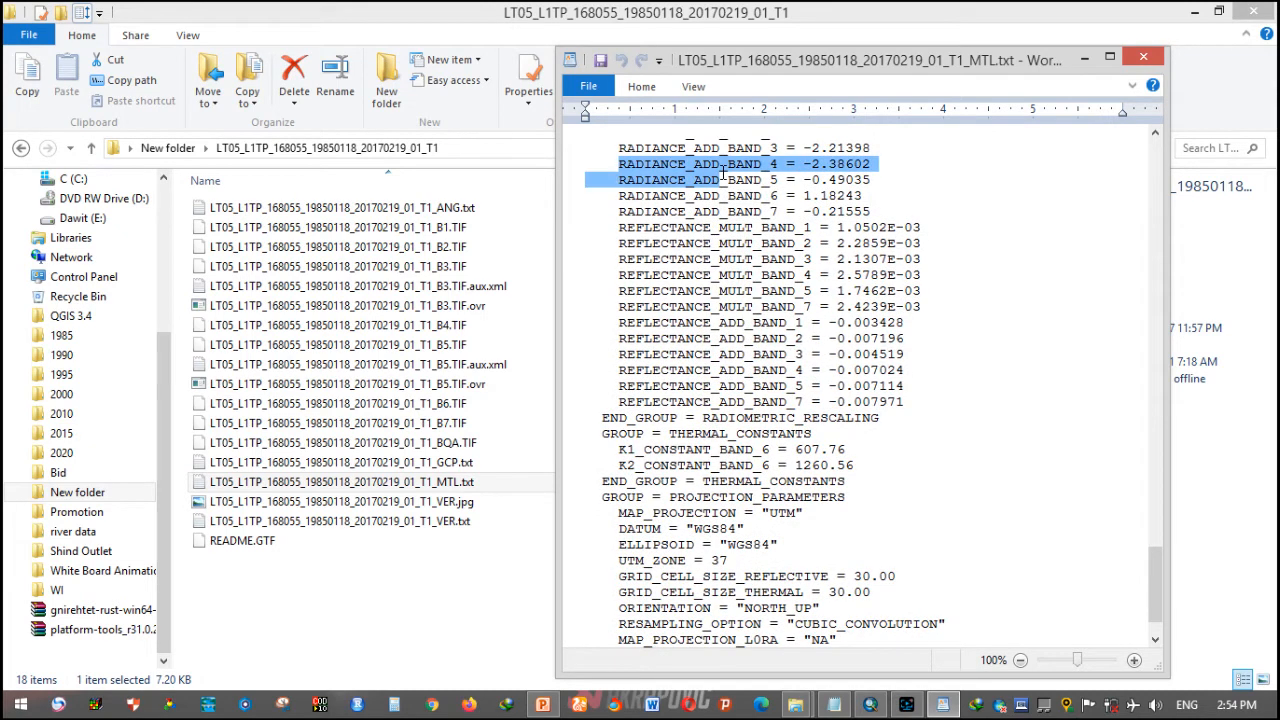
{"action": "left_click", "coordinate": [644, 281]}
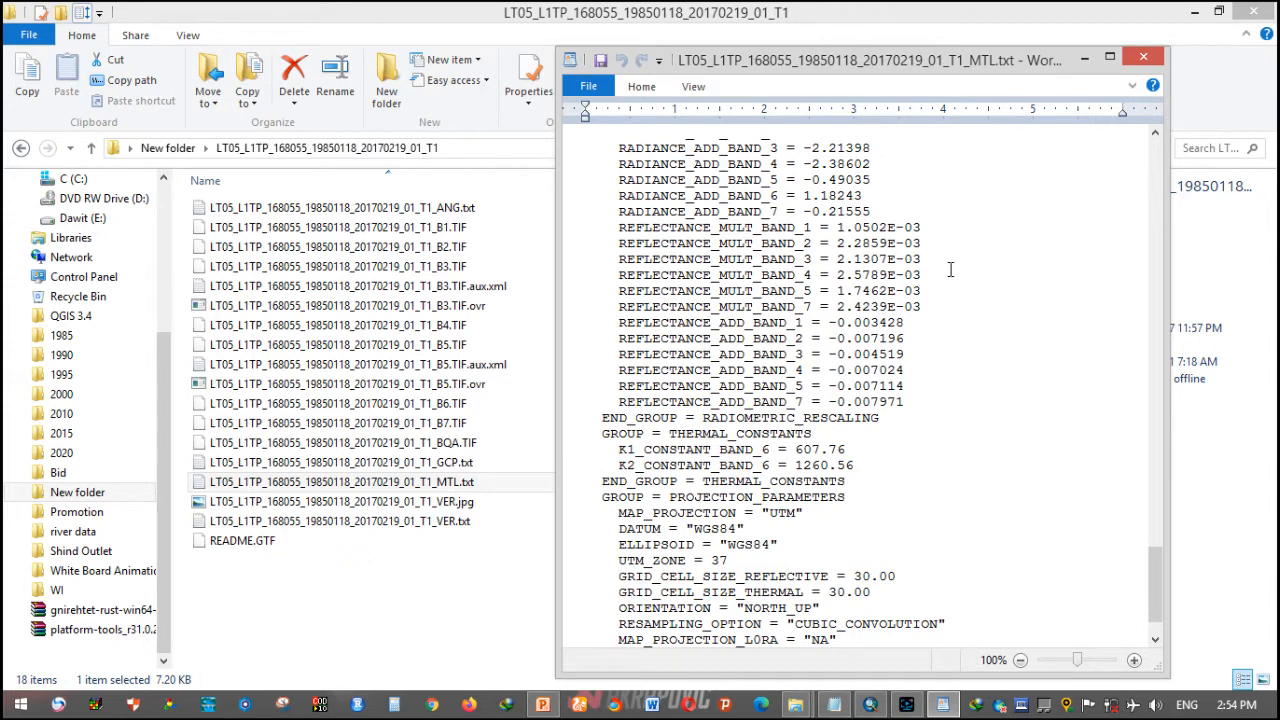
{"action": "left_click_drag", "start_coordinate": [932, 228], "coordinate": [842, 403]}
{"action": "left_click", "coordinate": [962, 479]}
- Switch to Notepad and review the Lλ = ML*Qcal + AL formula, its term definitions and the 1985 Landsat-5 TM entry
{"action": "left_click", "coordinate": [838, 706]}
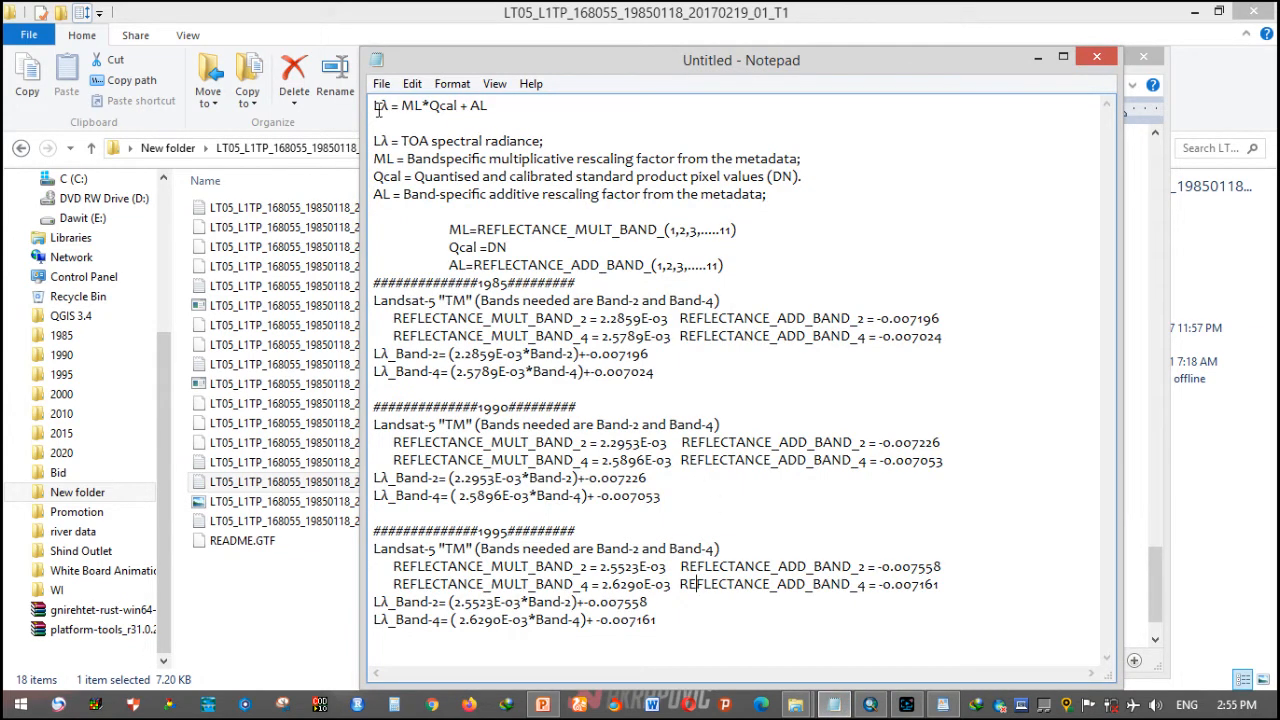
{"action": "left_click_drag", "start_coordinate": [374, 110], "coordinate": [484, 118]}
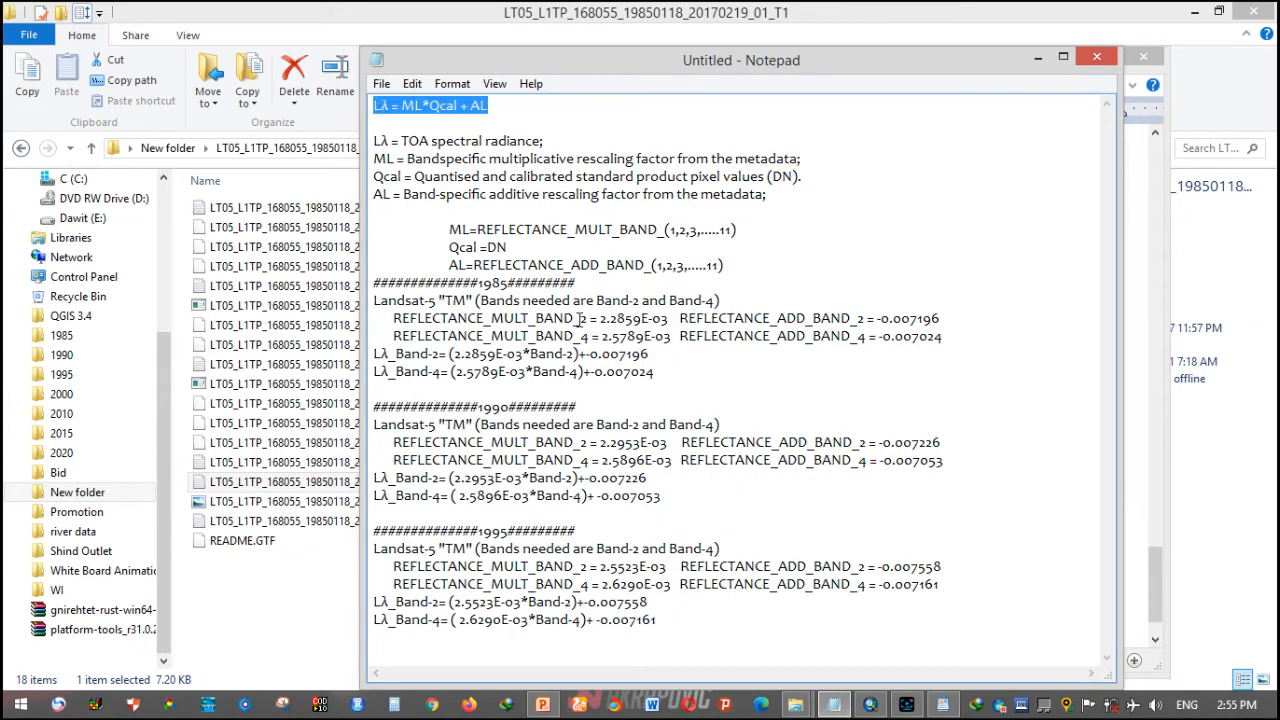
{"action": "left_click", "coordinate": [466, 141]}
{"action": "left_click_drag", "start_coordinate": [389, 108], "coordinate": [372, 107]}
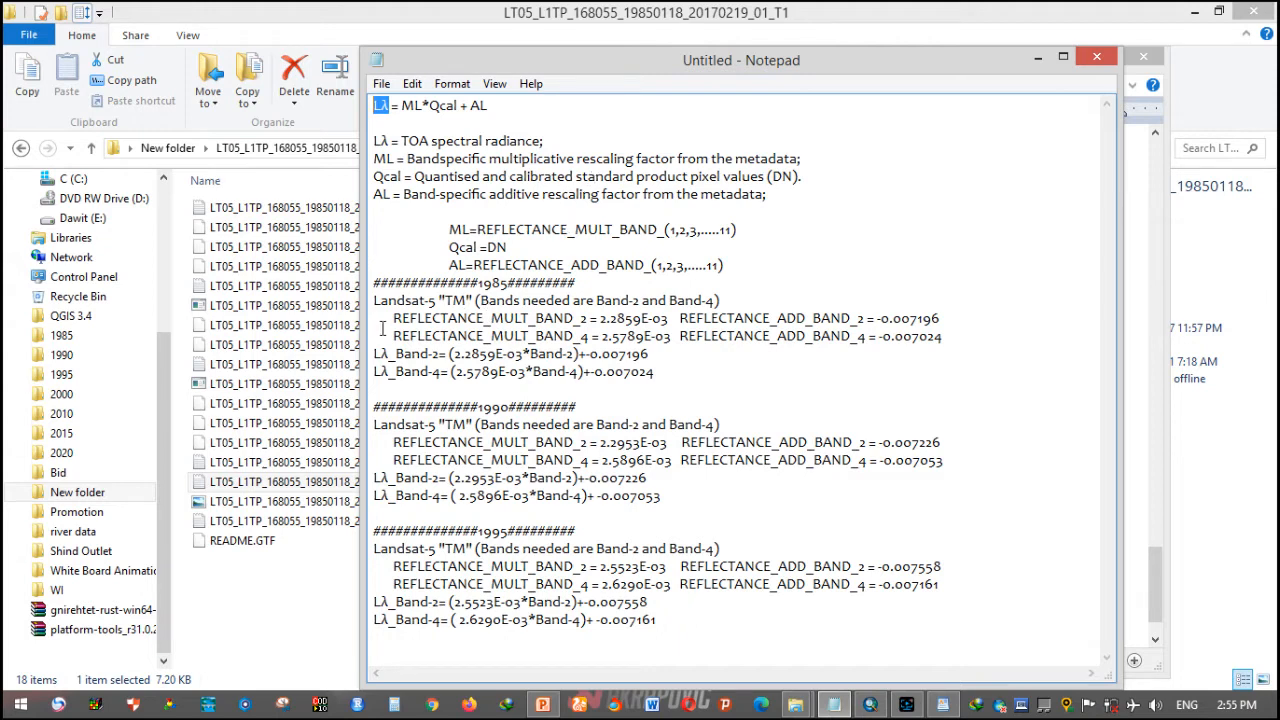
{"action": "left_click_drag", "start_coordinate": [392, 318], "coordinate": [577, 320]}
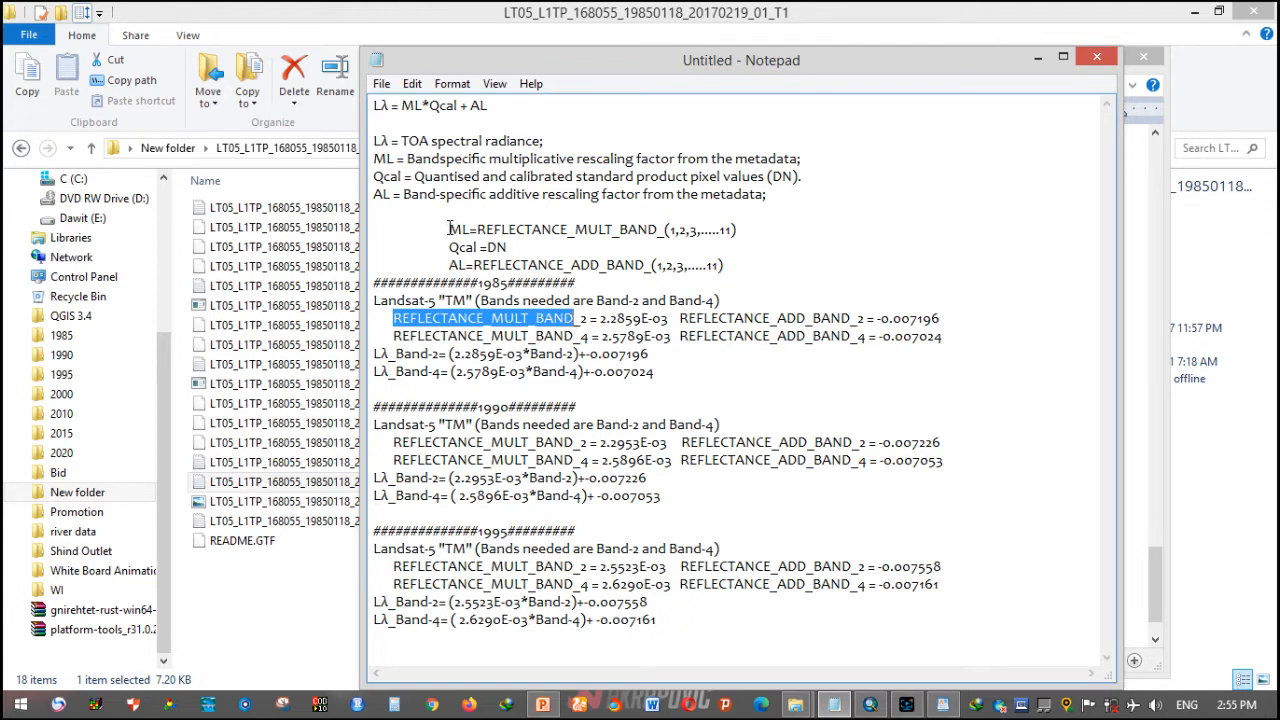
{"action": "left_click_drag", "start_coordinate": [449, 230], "coordinate": [470, 230]}
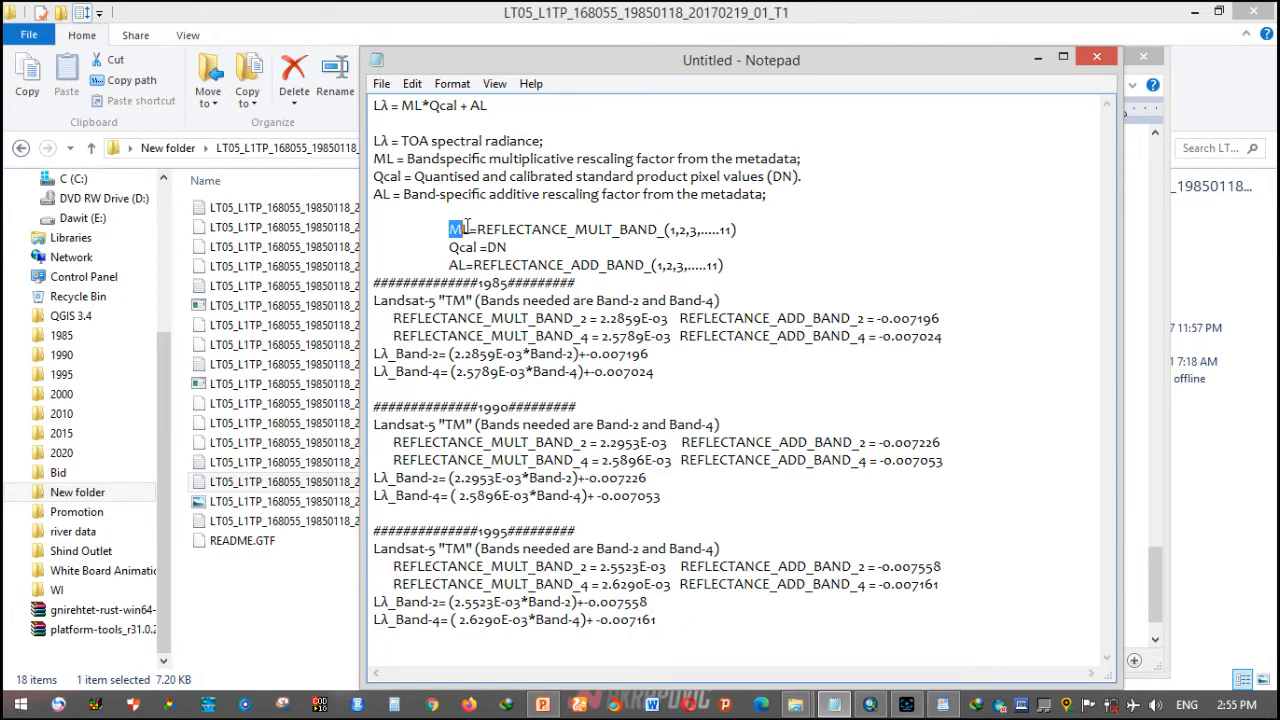
{"action": "left_click", "coordinate": [668, 231]}
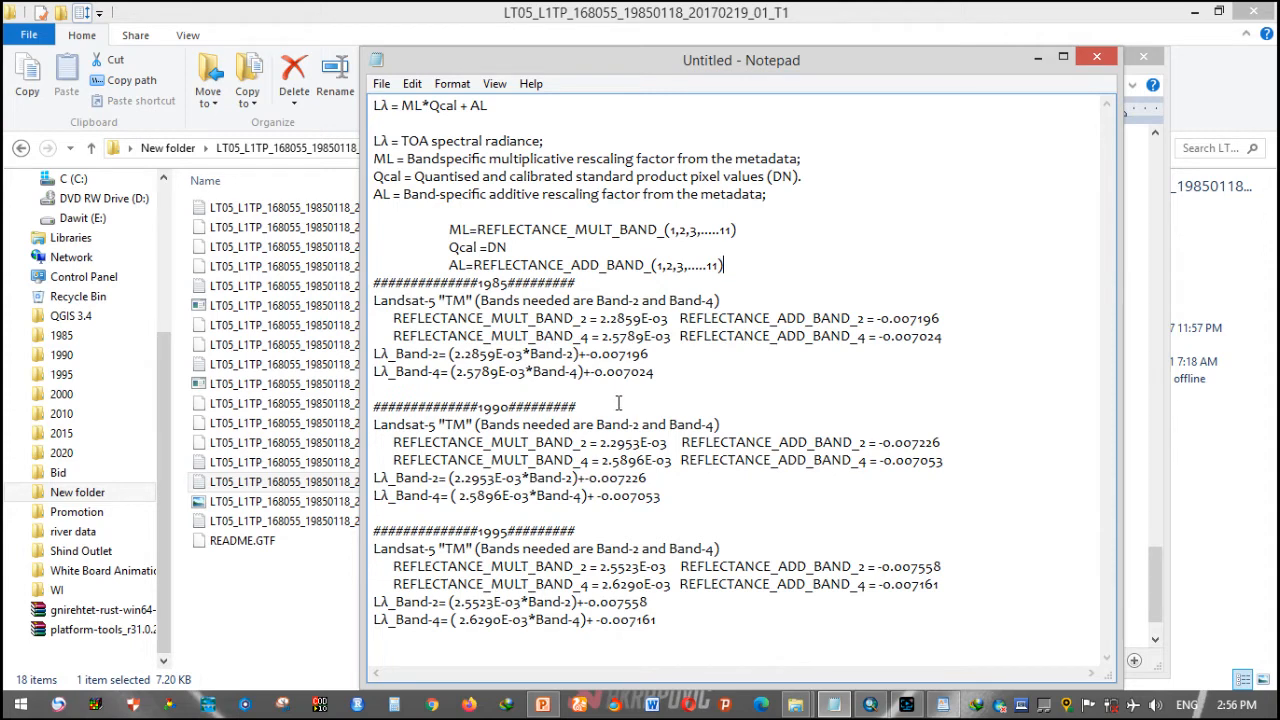
{"action": "left_click", "coordinate": [495, 304]}
{"action": "double_click", "coordinate": [461, 301]}
- Switch to the NDWI presentation in PowerPoint and view slide 4 with the Landsat band and wavelength table
{"action": "left_click", "coordinate": [541, 706]}
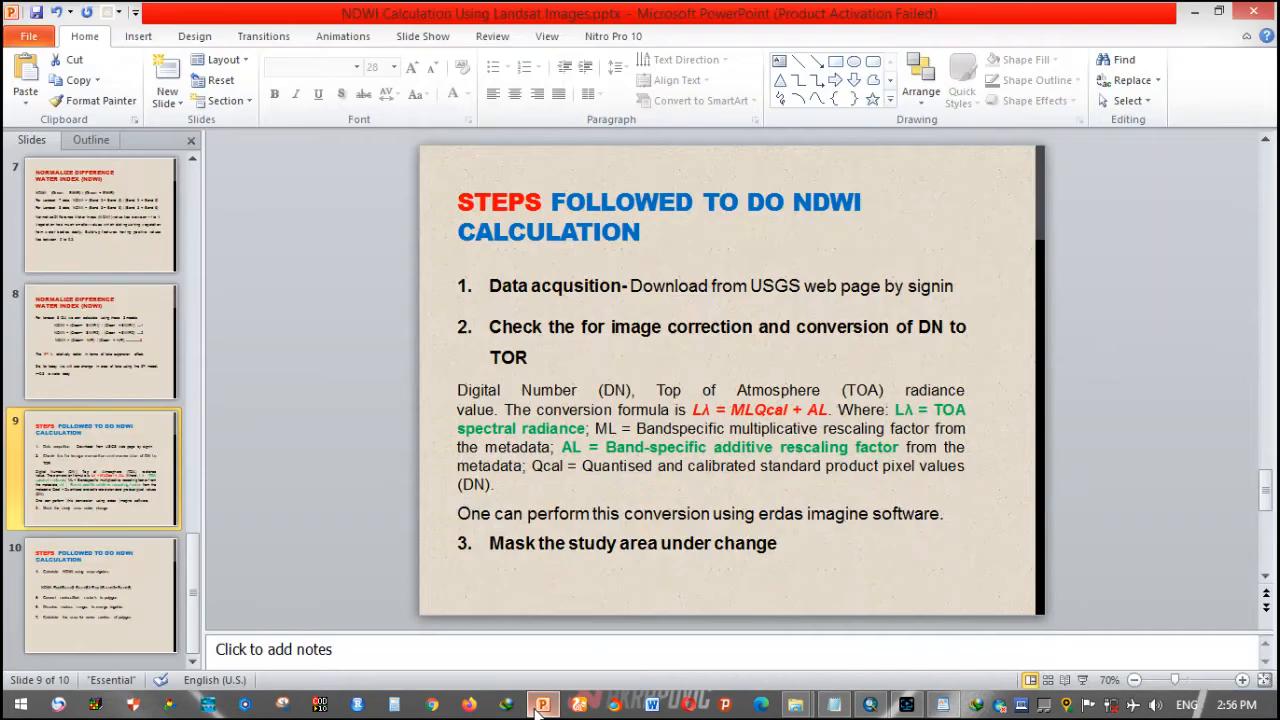
{"action": "scroll", "coordinate": [97, 503], "scroll_direction": "up", "scroll_amount": 5}
{"action": "left_click", "coordinate": [97, 503]}
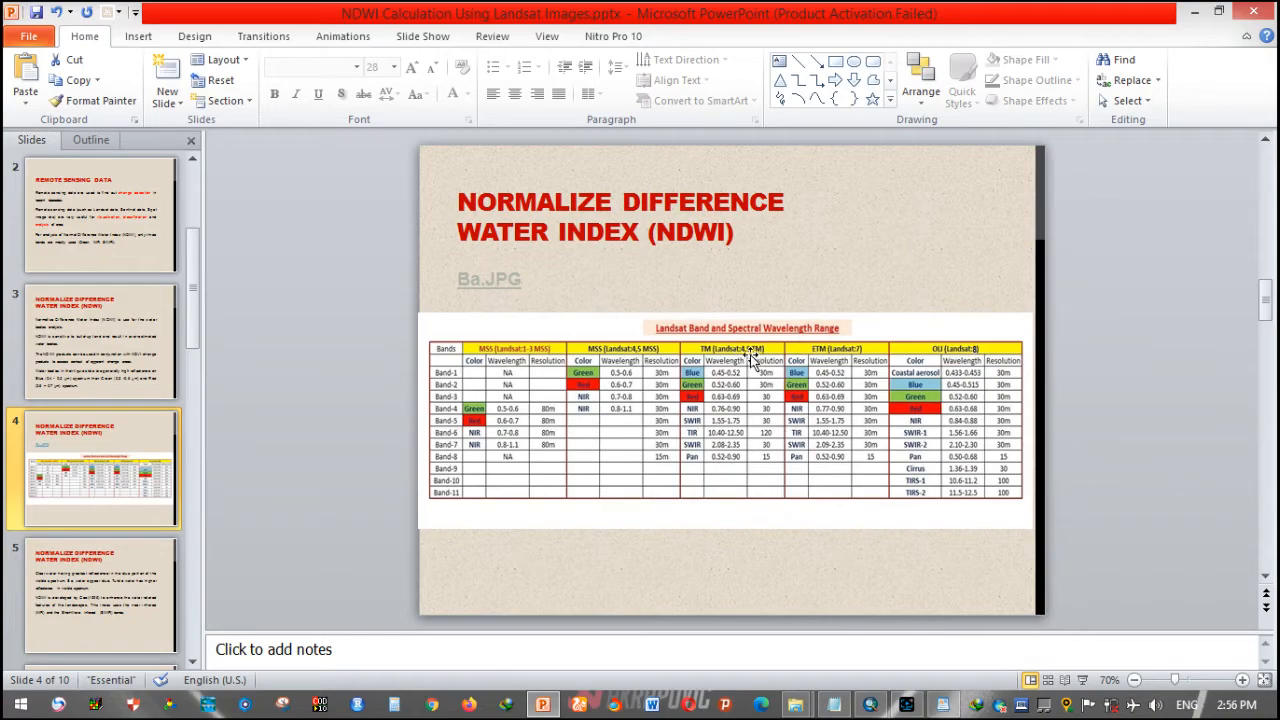
- Minimize the open windows and open Ba.JPG from the desktop to inspect the Landsat band table
{"action": "left_click", "coordinate": [1189, 14]}
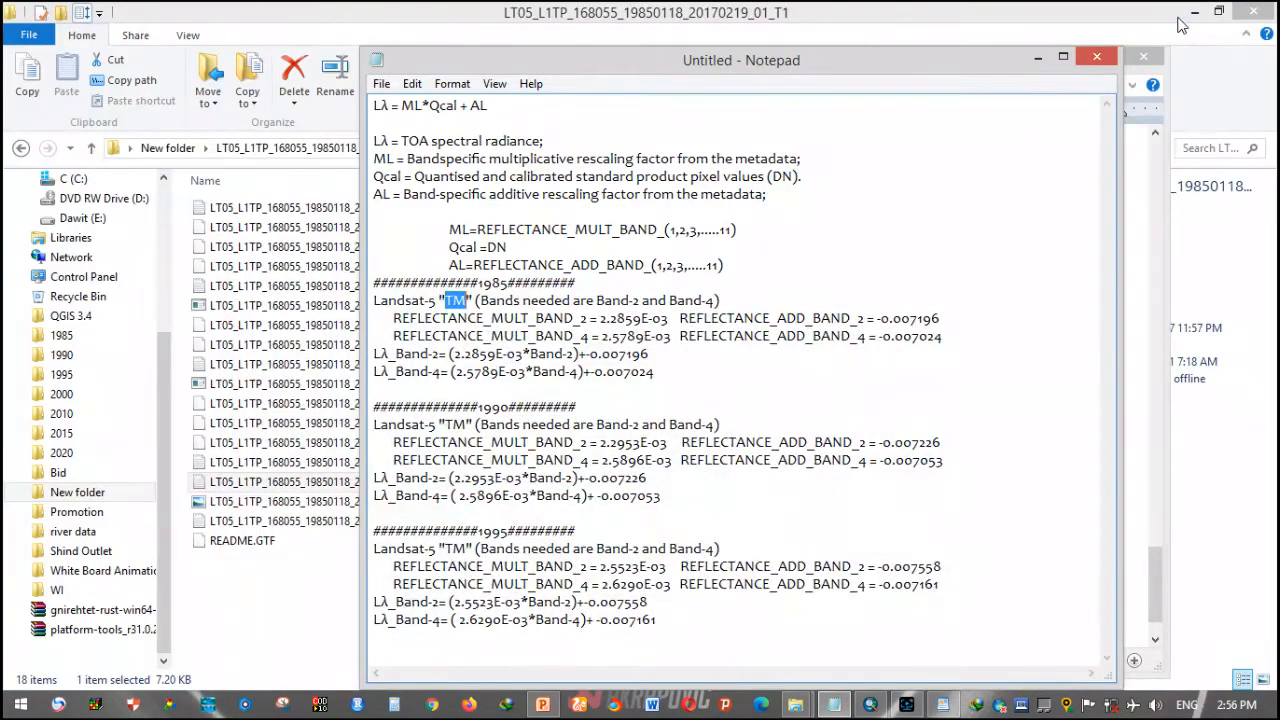
{"action": "left_click", "coordinate": [1193, 12]}
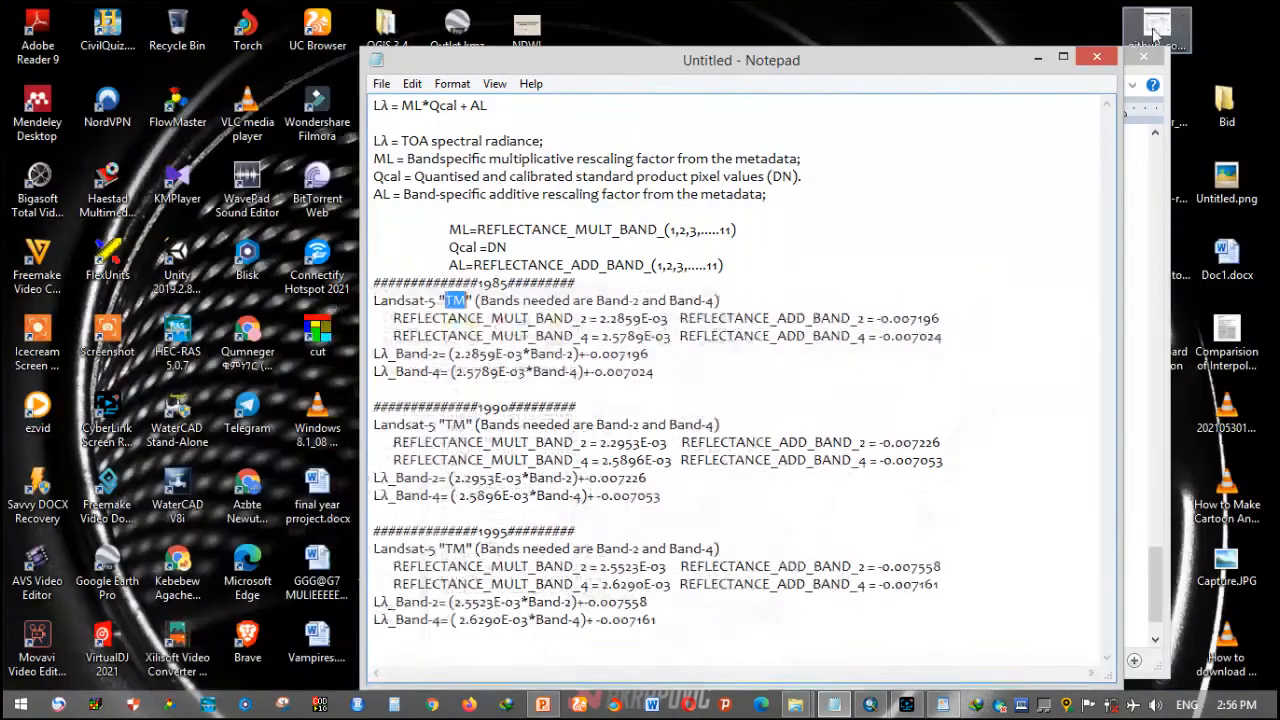
{"action": "left_click", "coordinate": [1038, 60]}
{"action": "left_click", "coordinate": [1085, 68]}
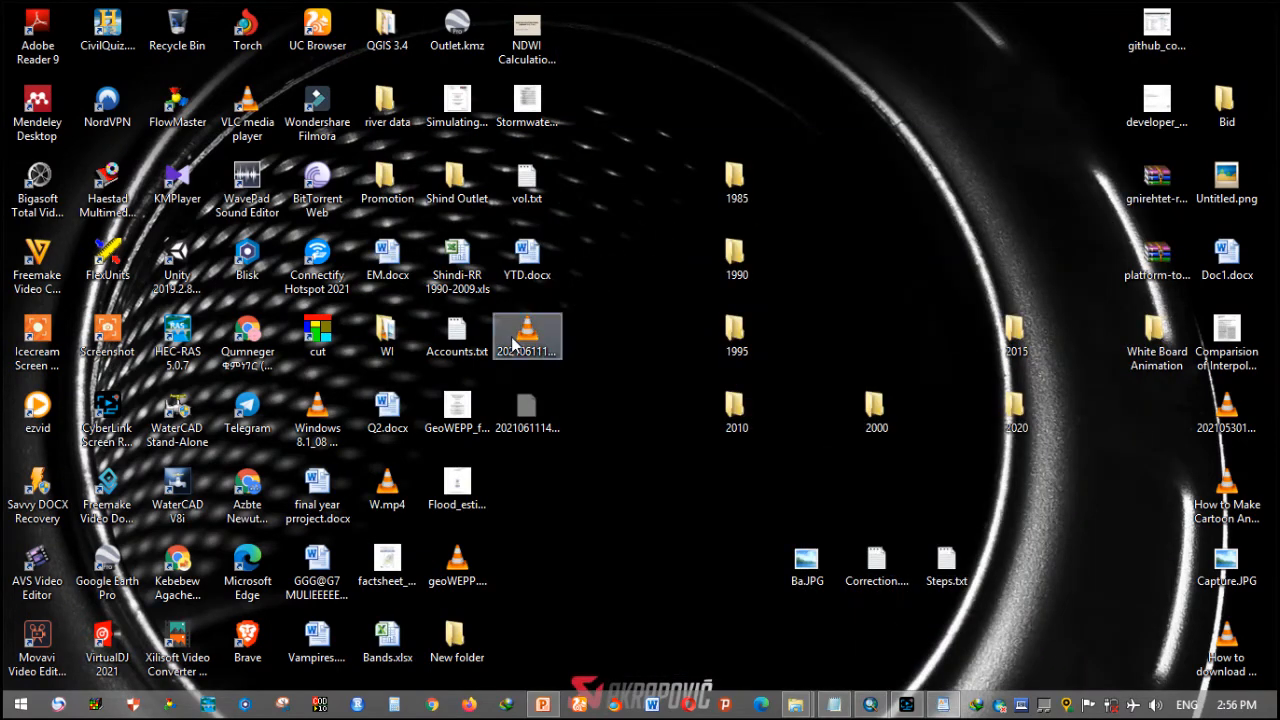
{"action": "double_click", "coordinate": [806, 562]}
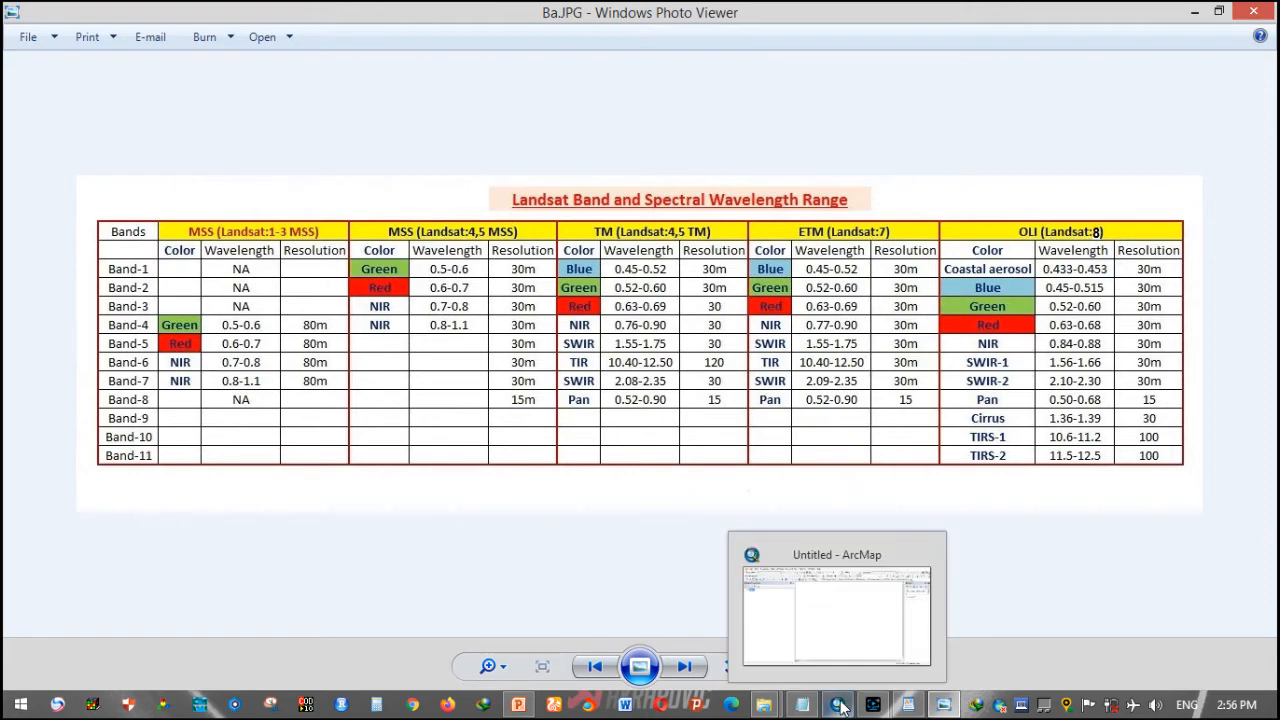
- Return to the Notepad notes and check which bands and coefficients the 1985 Landsat-5 TM conversion needs
{"action": "left_click", "coordinate": [802, 705]}
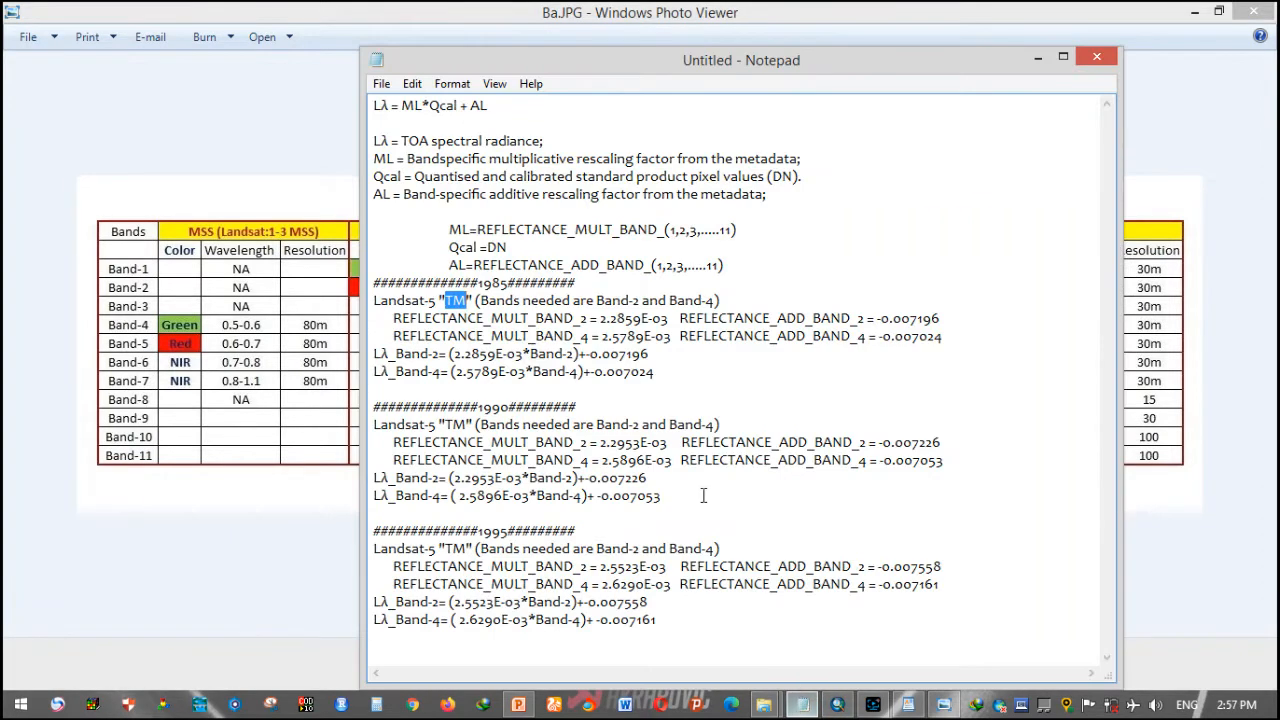
{"action": "left_click", "coordinate": [598, 337]}
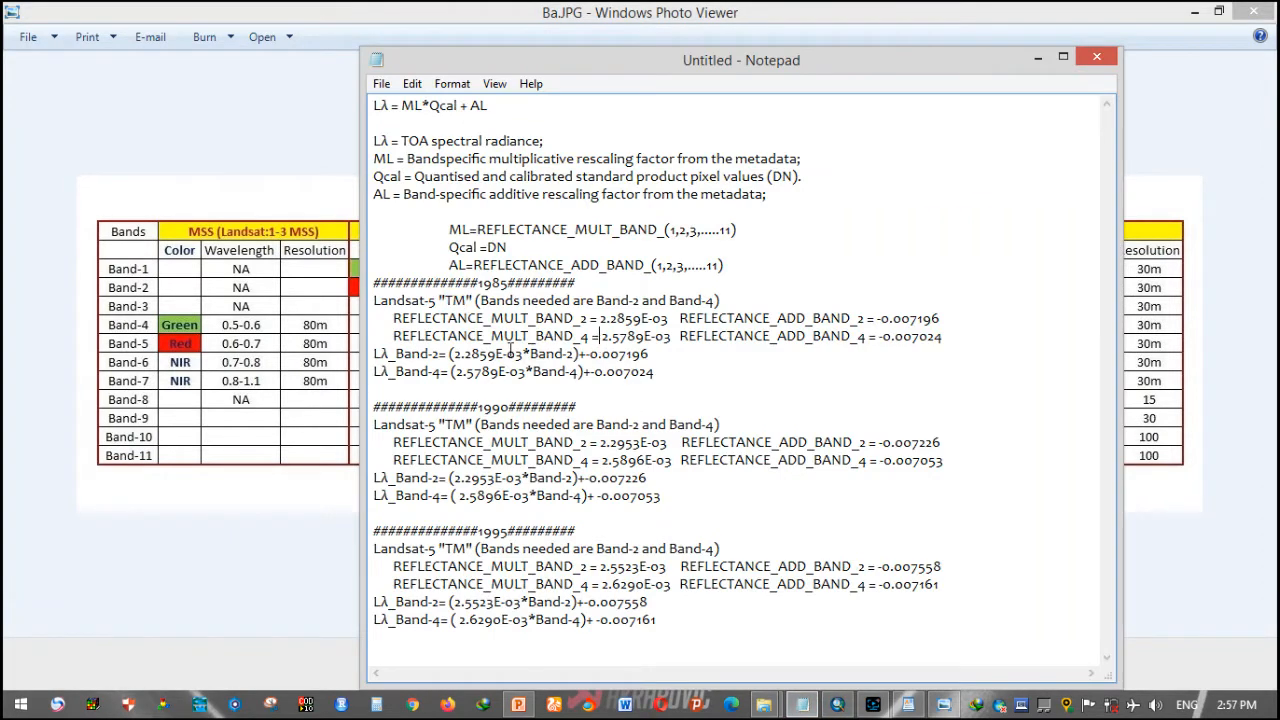
{"action": "left_click", "coordinate": [705, 300]}
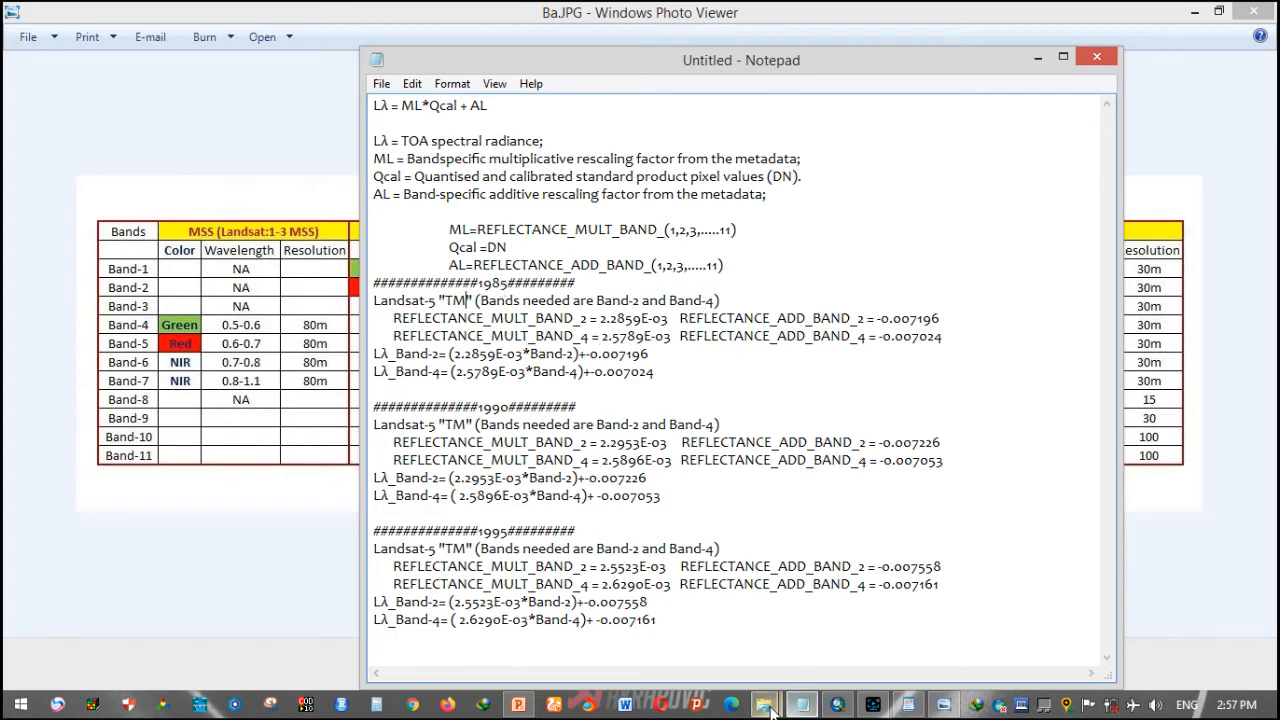
- Select the B2.TIF and B4.TIF band files in the 1985 scene folder
{"action": "mouse_move", "coordinate": [764, 705]}
{"action": "left_click", "coordinate": [887, 622]}
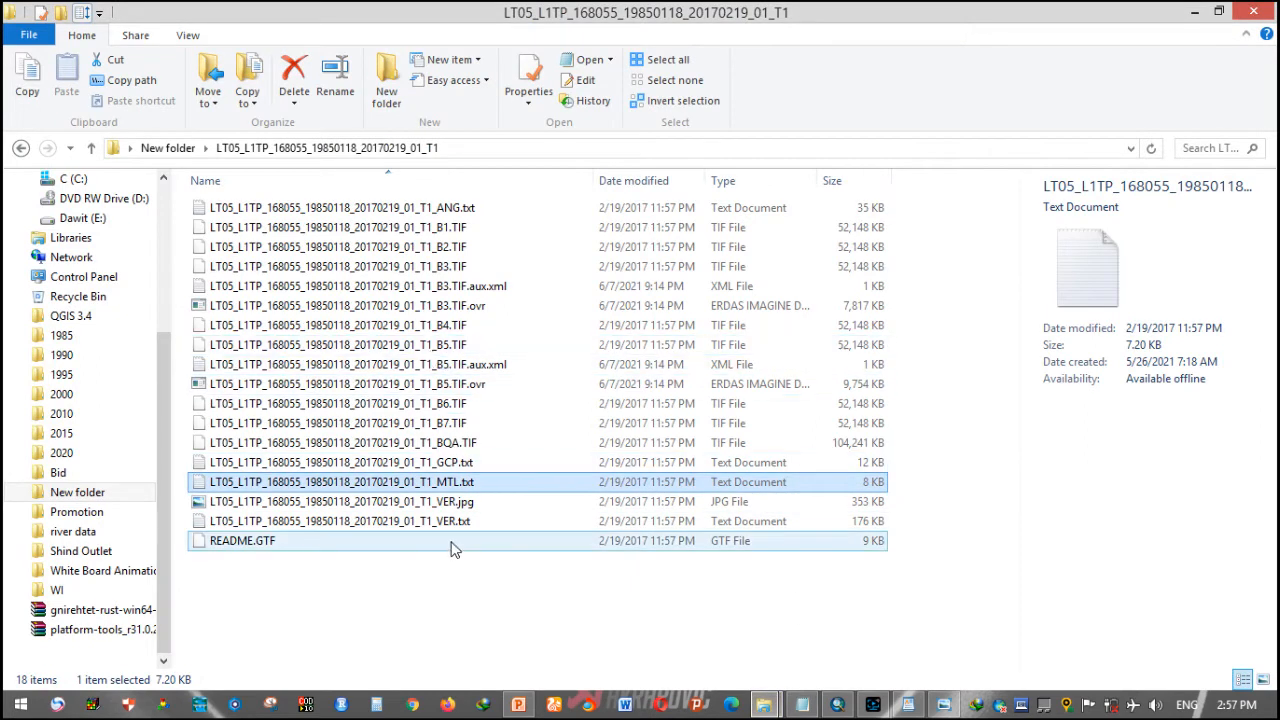
{"action": "left_click_drag", "start_coordinate": [438, 586], "coordinate": [467, 236]}
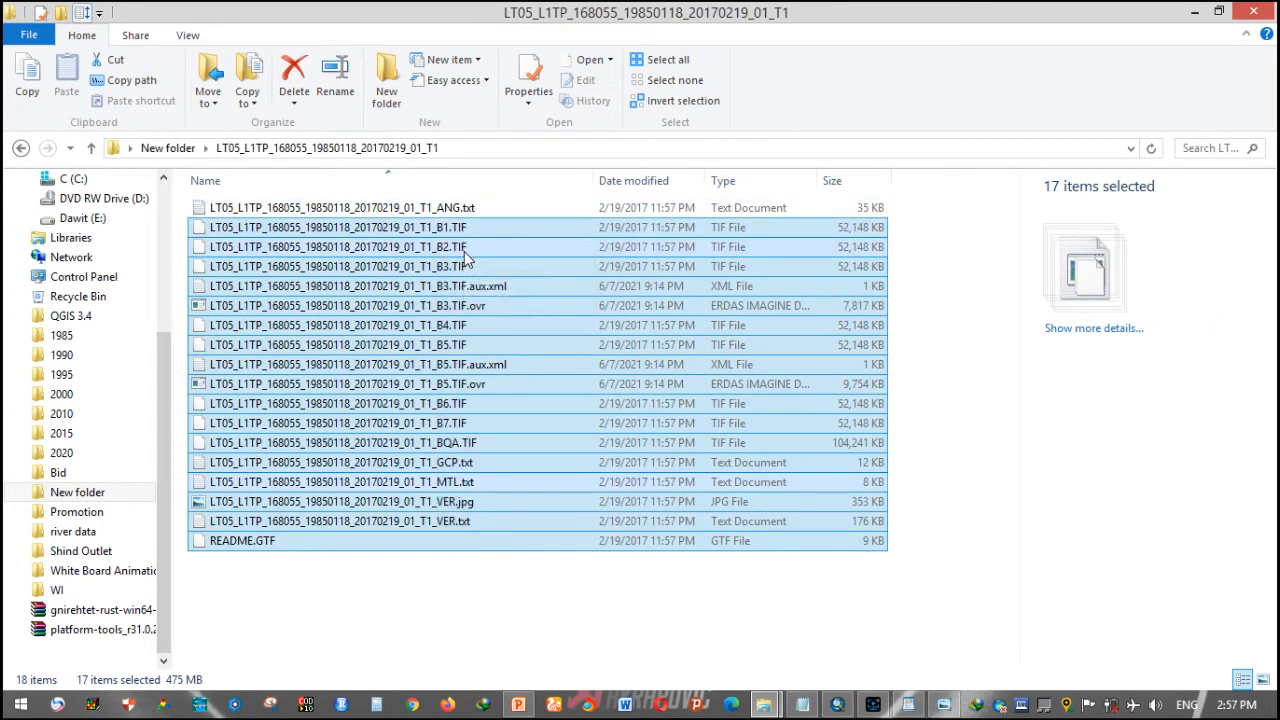
{"action": "left_click", "coordinate": [468, 247]}
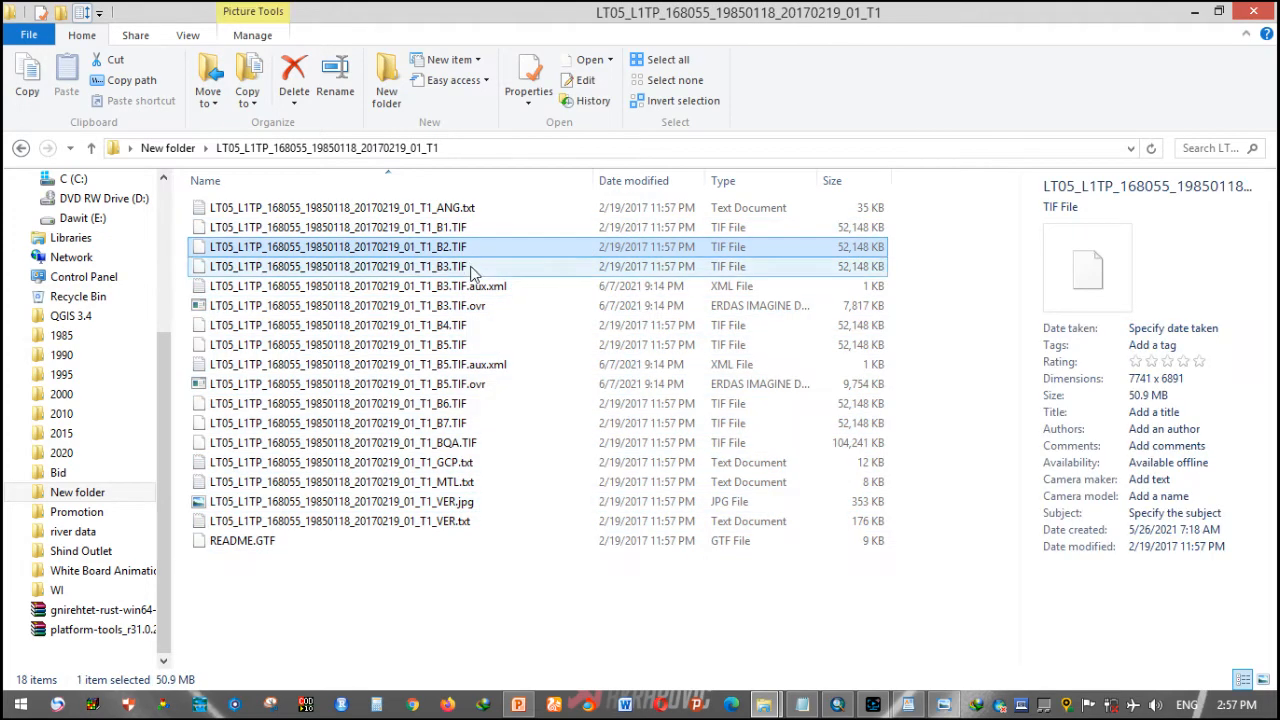
{"action": "left_click", "coordinate": [482, 325], "text": "ctrl"}
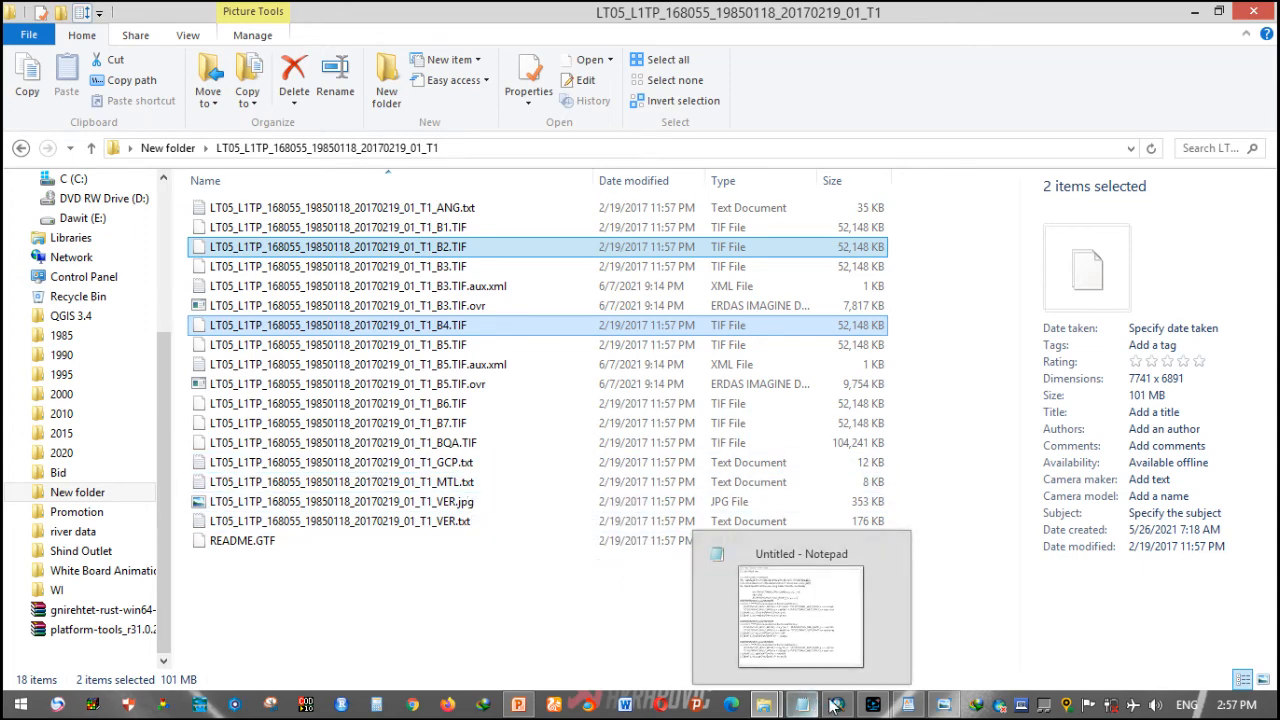
- Check the ML = REFLECTANCE_MULT_BAND definition in the Notepad notes and return to the 1985 metadata in WordPad
{"action": "left_click", "coordinate": [908, 705]}
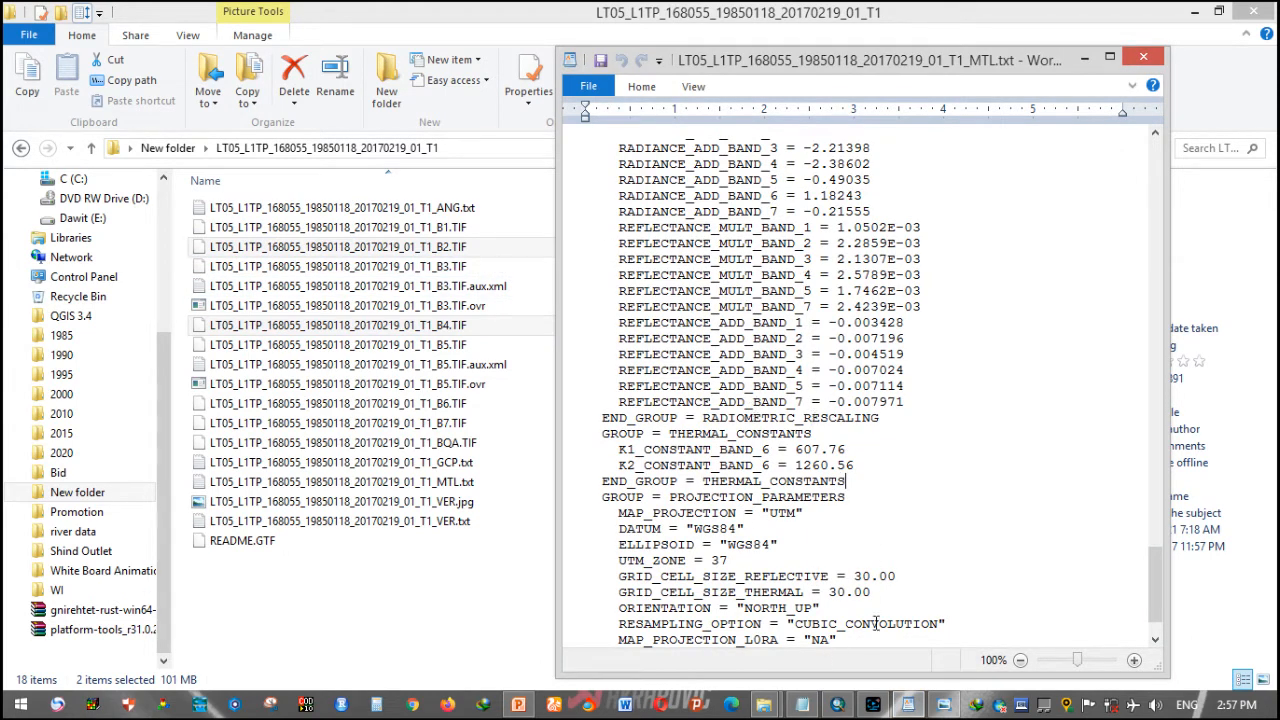
{"action": "left_click", "coordinate": [803, 706]}
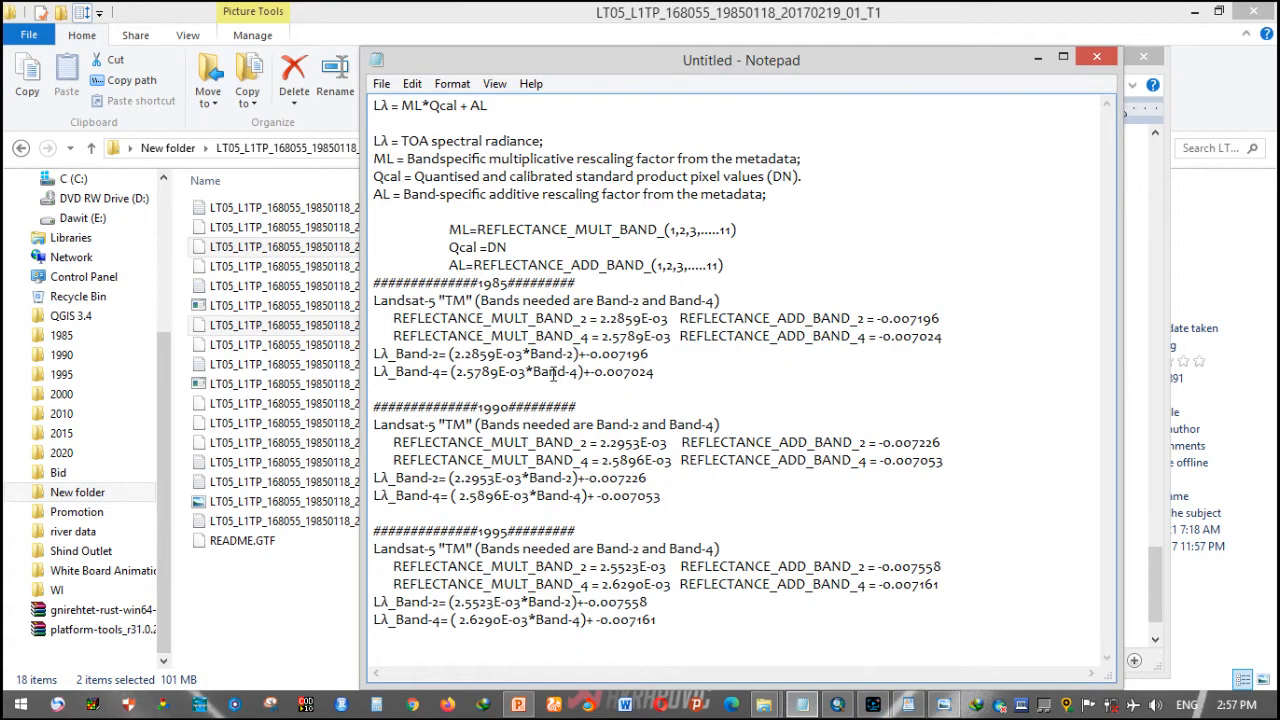
{"action": "left_click_drag", "start_coordinate": [484, 228], "coordinate": [606, 218]}
{"action": "left_click", "coordinate": [665, 244]}
{"action": "left_click", "coordinate": [1134, 527]}
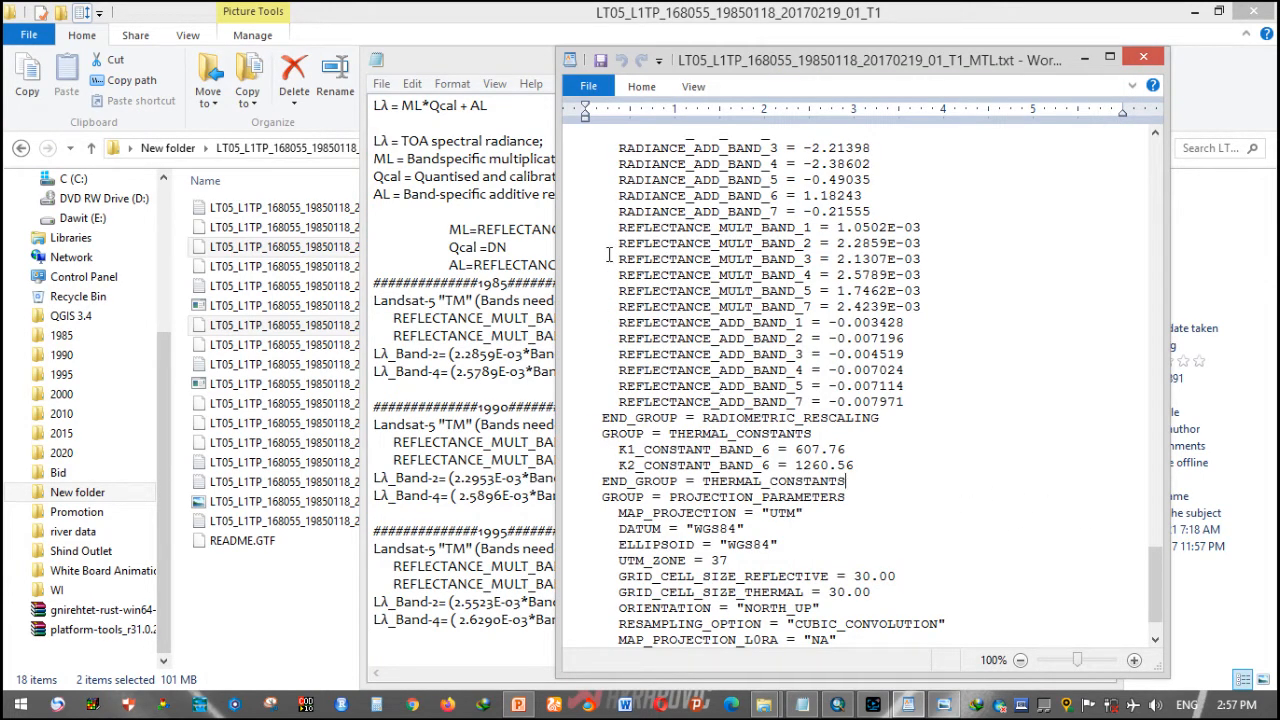
- Highlight the band 2 and band 4 REFLECTANCE_MULT values in the metadata and move the WordPad window beside the Notepad notes
{"action": "left_click_drag", "start_coordinate": [610, 222], "coordinate": [914, 405]}
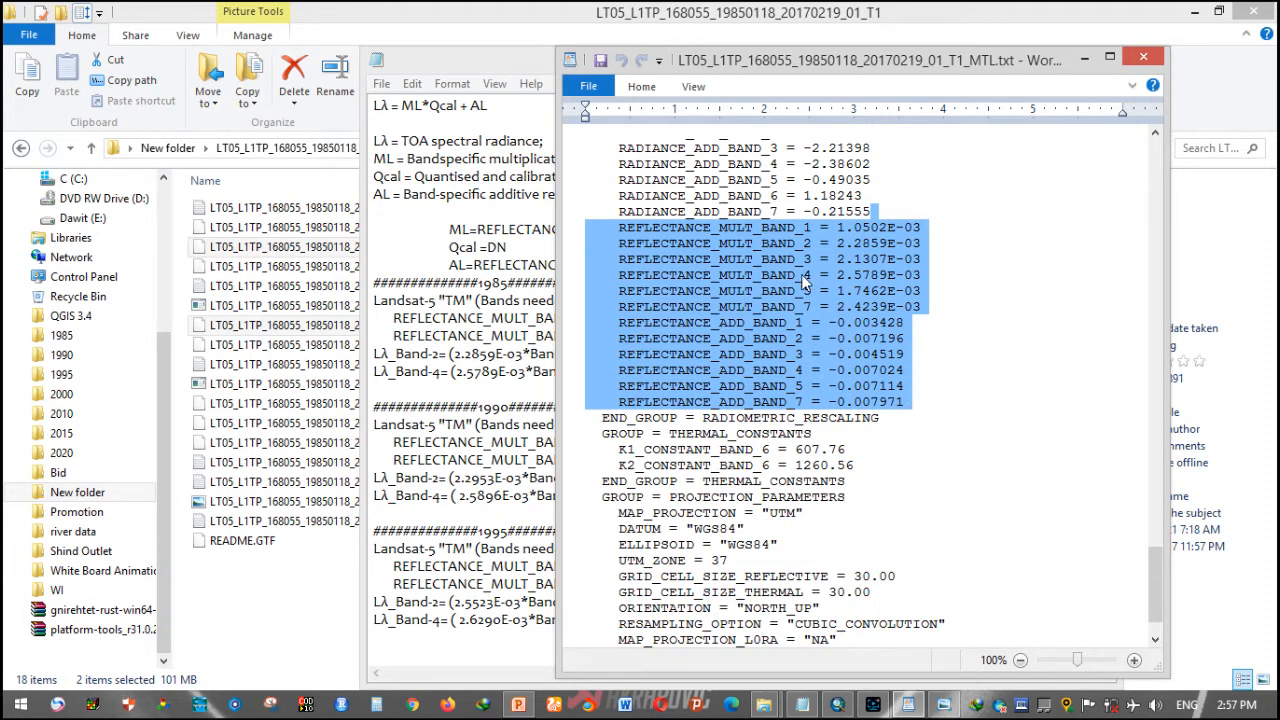
{"action": "left_click", "coordinate": [754, 243]}
{"action": "left_click_drag", "start_coordinate": [836, 245], "coordinate": [922, 255]}
{"action": "left_click", "coordinate": [923, 255]}
{"action": "left_click_drag", "start_coordinate": [838, 243], "coordinate": [924, 245]}
{"action": "left_click_drag", "start_coordinate": [821, 275], "coordinate": [921, 276]}
{"action": "left_click_drag", "start_coordinate": [866, 64], "coordinate": [1097, 77]}
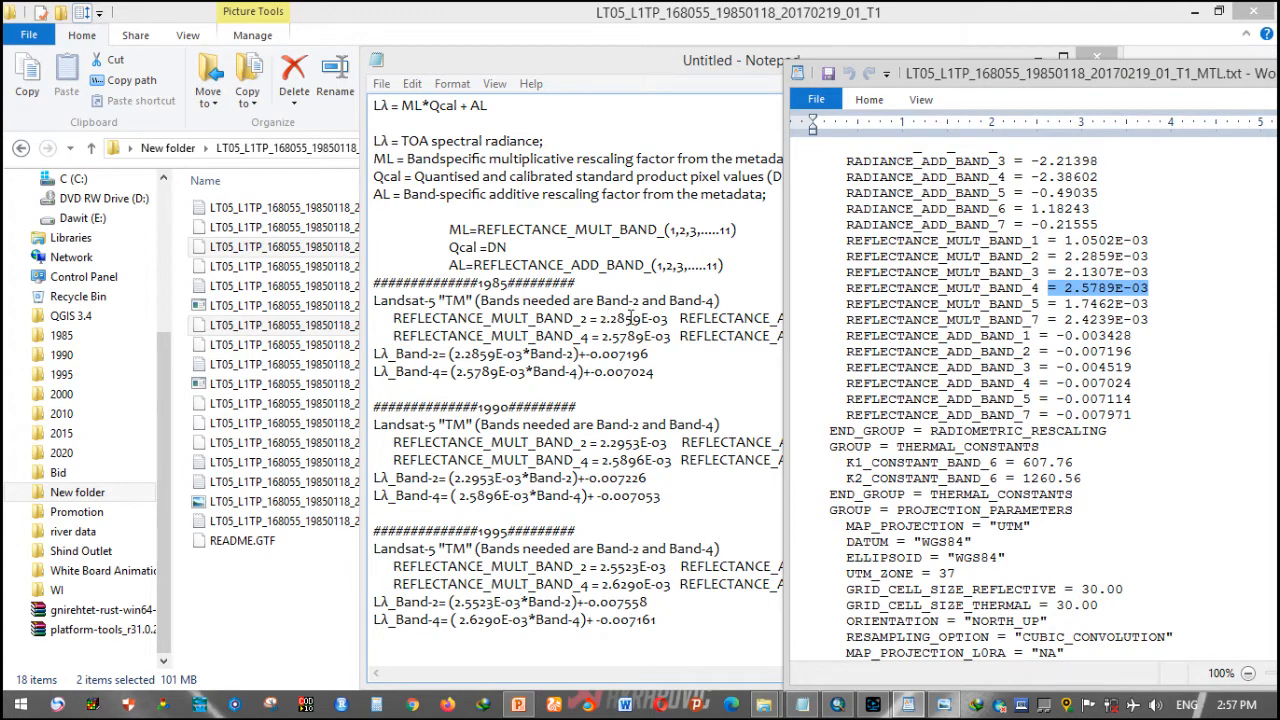
- Compare the band 2 and band 4 REFLECTANCE_MULT and REFLECTANCE_ADD values in the 1985 metadata with the Notepad notes
{"action": "left_click_drag", "start_coordinate": [1064, 256], "coordinate": [1138, 253]}
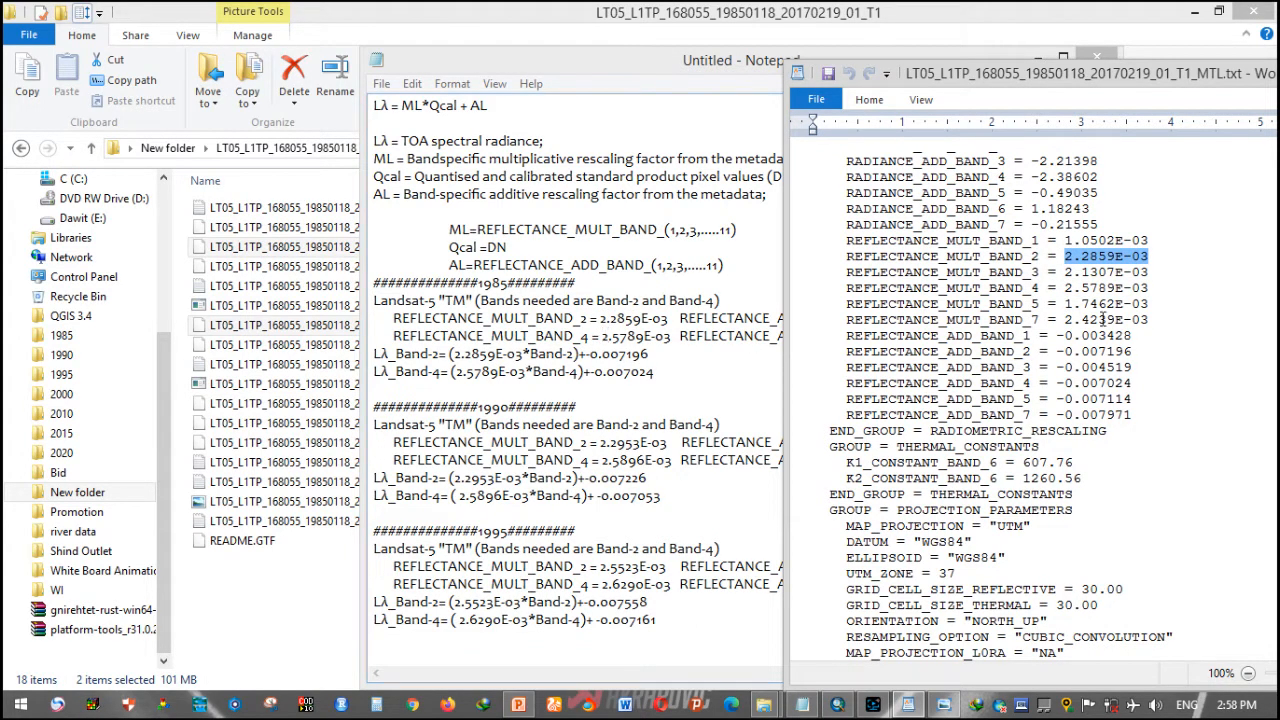
{"action": "left_click_drag", "start_coordinate": [1065, 289], "coordinate": [1136, 296]}
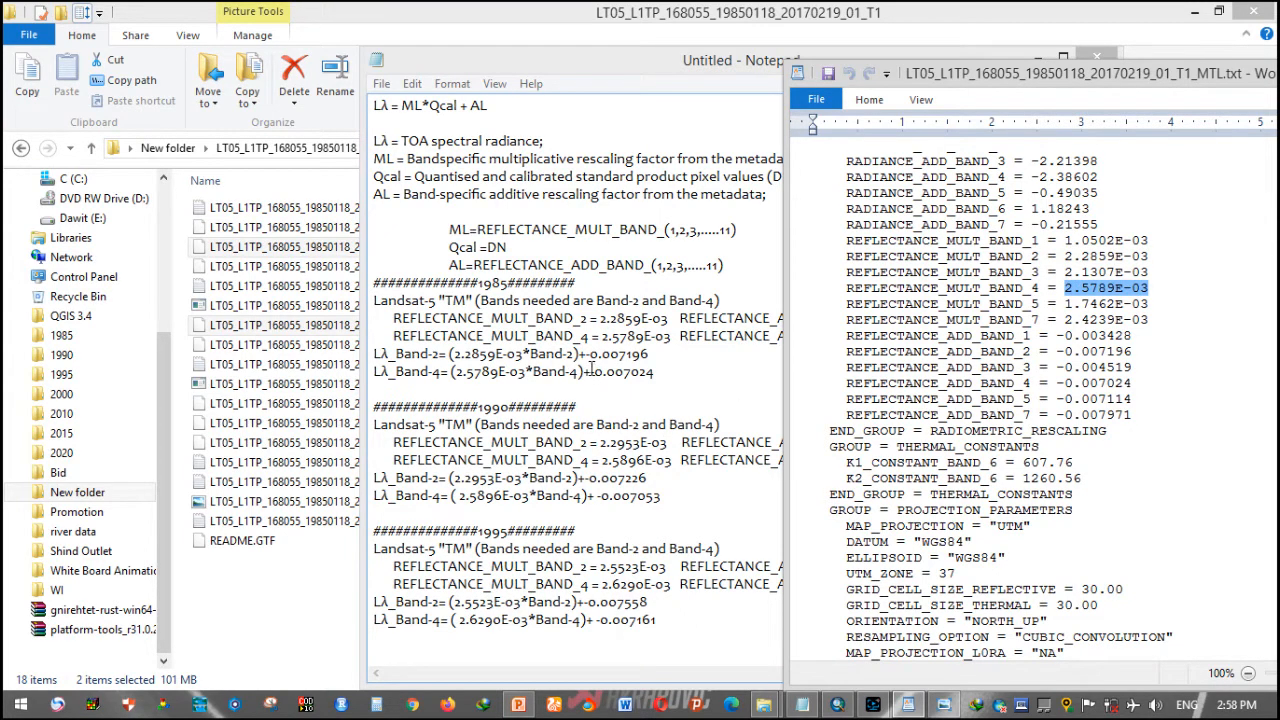
{"action": "left_click_drag", "start_coordinate": [722, 64], "coordinate": [502, 66]}
{"action": "left_click", "coordinate": [1045, 447]}
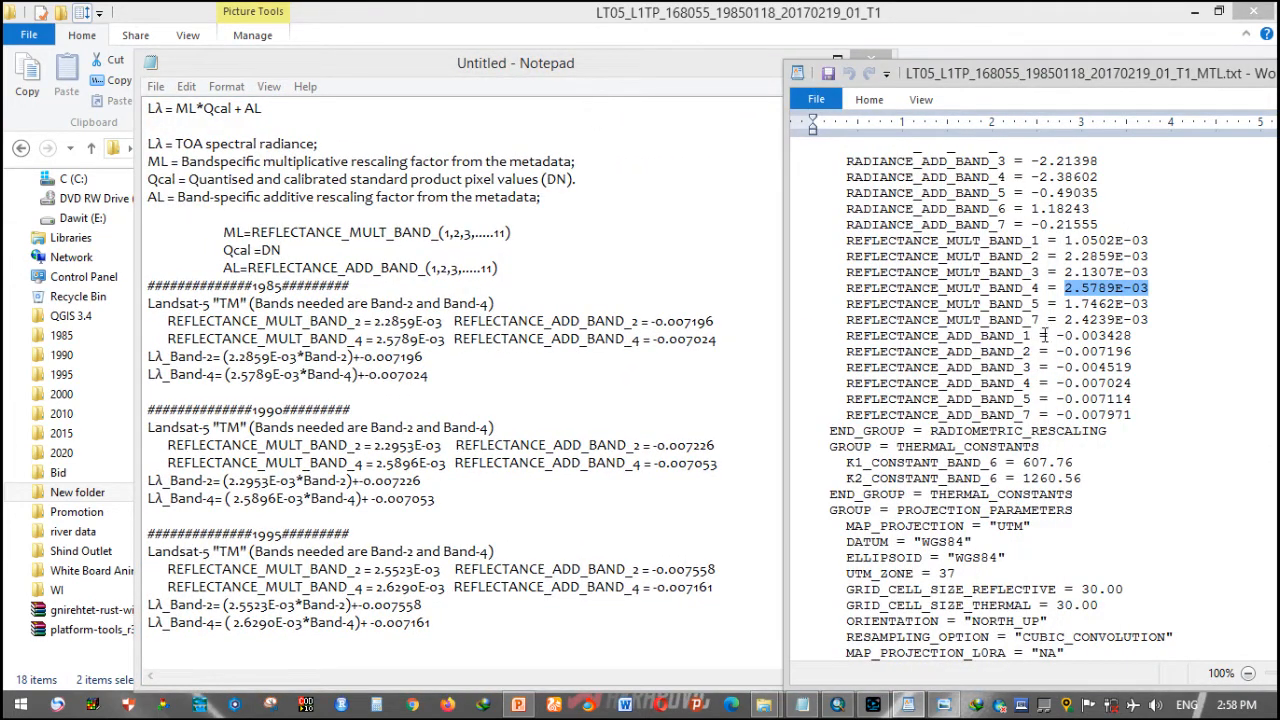
{"action": "left_click_drag", "start_coordinate": [1056, 351], "coordinate": [1132, 352]}
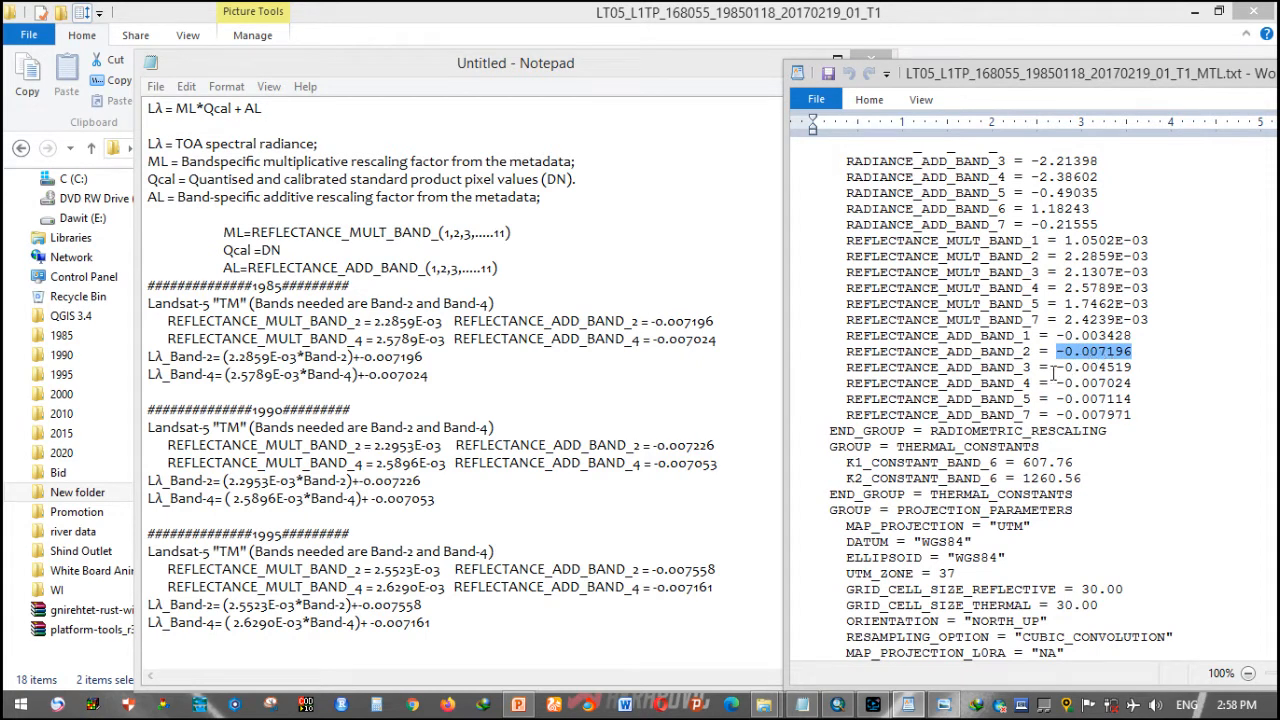
{"action": "left_click_drag", "start_coordinate": [1057, 383], "coordinate": [1118, 386]}
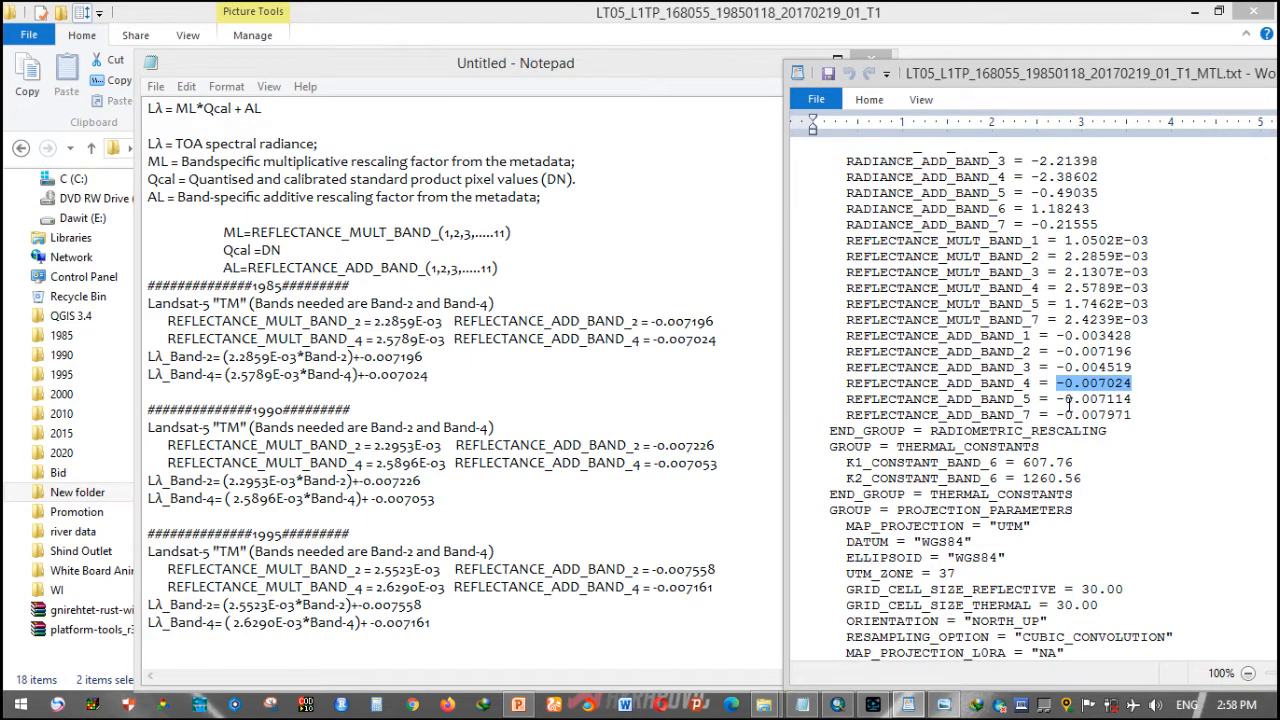
- Review in Notepad how the ML*Qcal + AL formula and the 1985 coefficients form the Band-2 and Band-4 expressions
{"action": "left_click", "coordinate": [266, 362]}
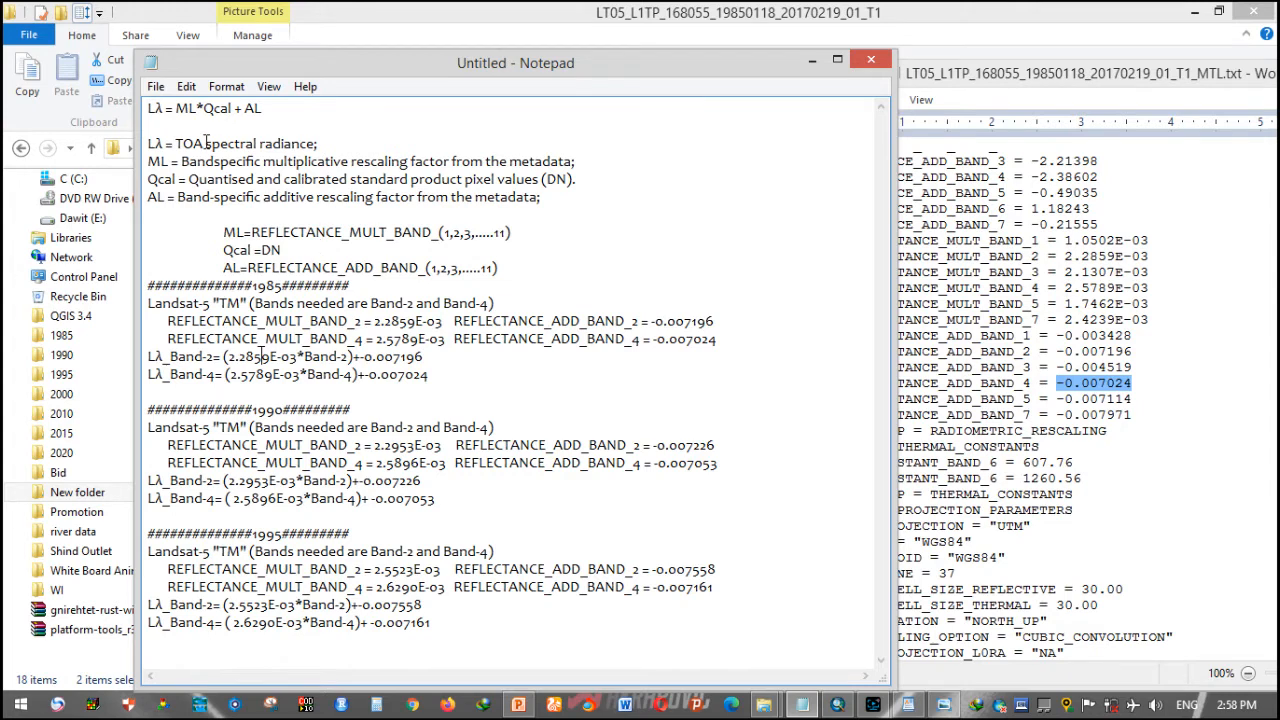
{"action": "left_click_drag", "start_coordinate": [262, 110], "coordinate": [182, 113]}
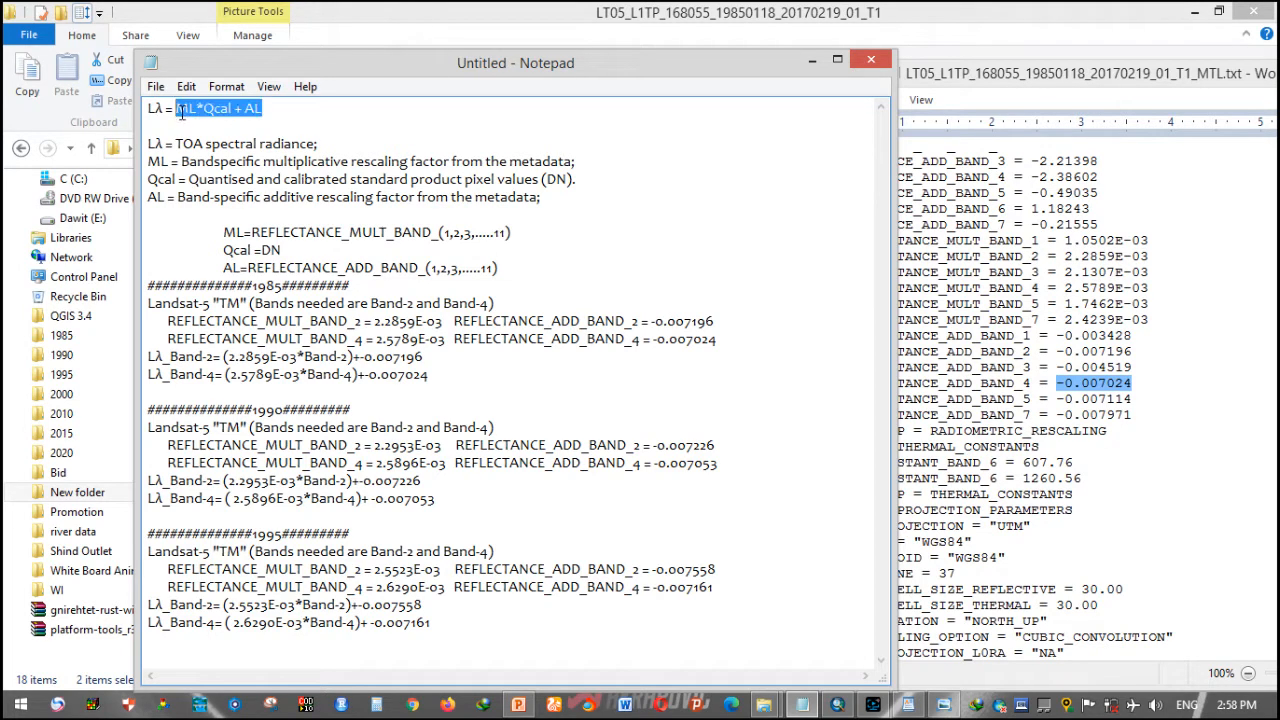
{"action": "left_click", "coordinate": [180, 112]}
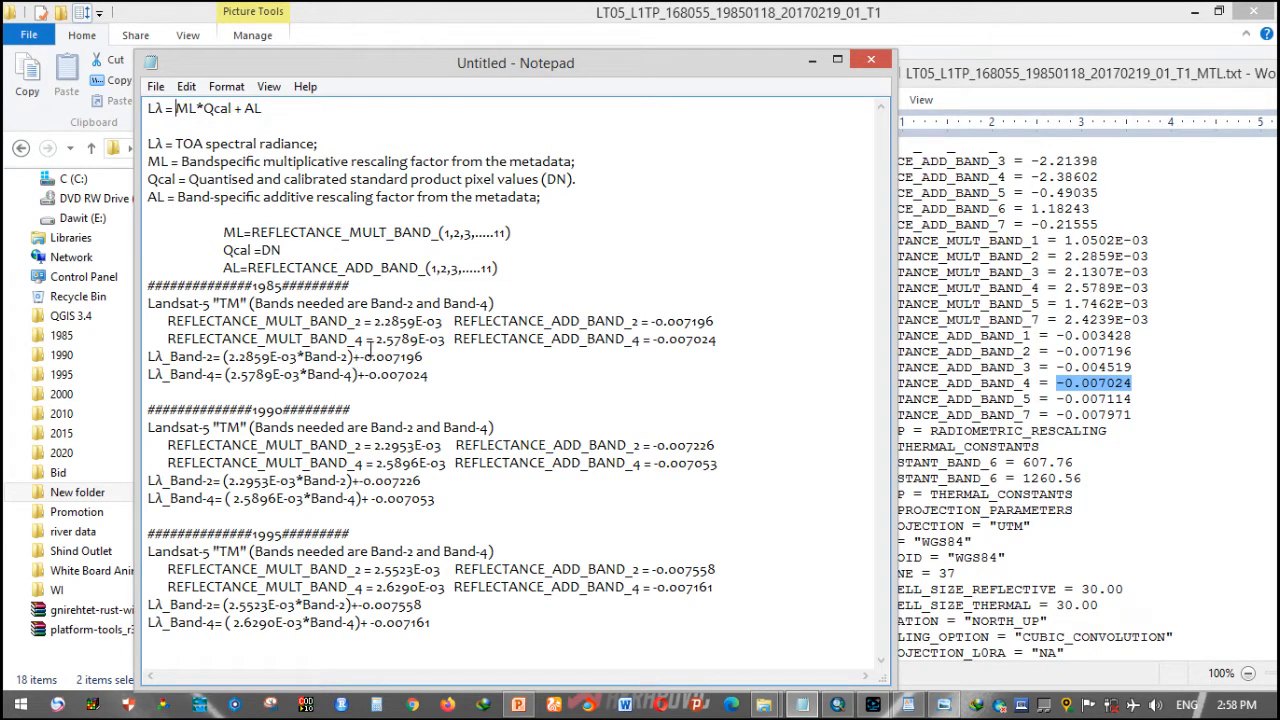
{"action": "left_click_drag", "start_coordinate": [377, 323], "coordinate": [437, 323]}
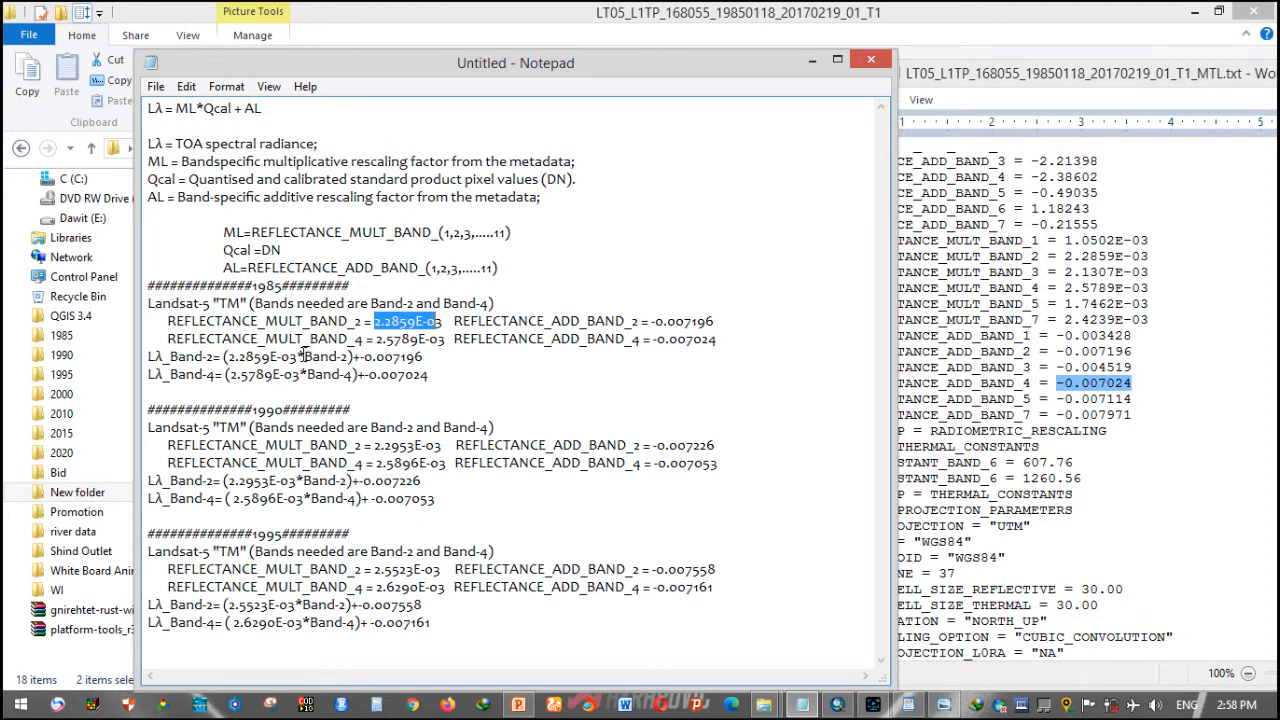
{"action": "left_click_drag", "start_coordinate": [302, 356], "coordinate": [344, 357]}
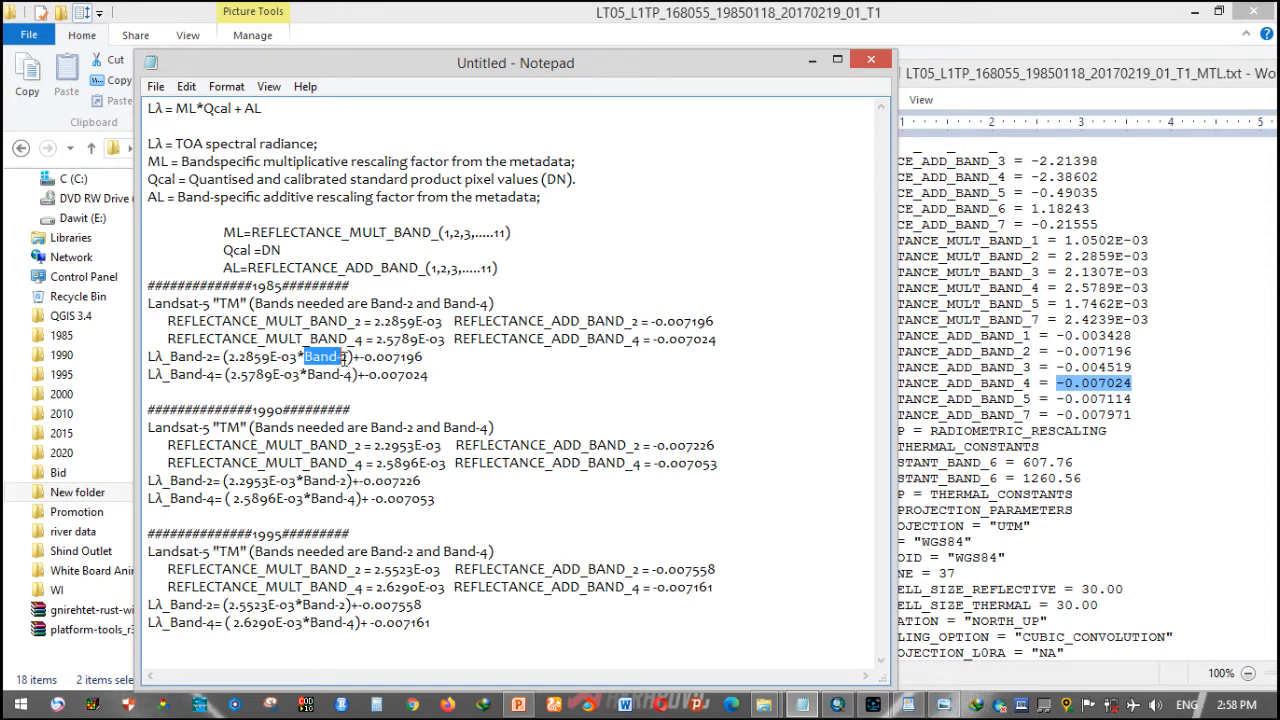
{"action": "left_click", "coordinate": [339, 356]}
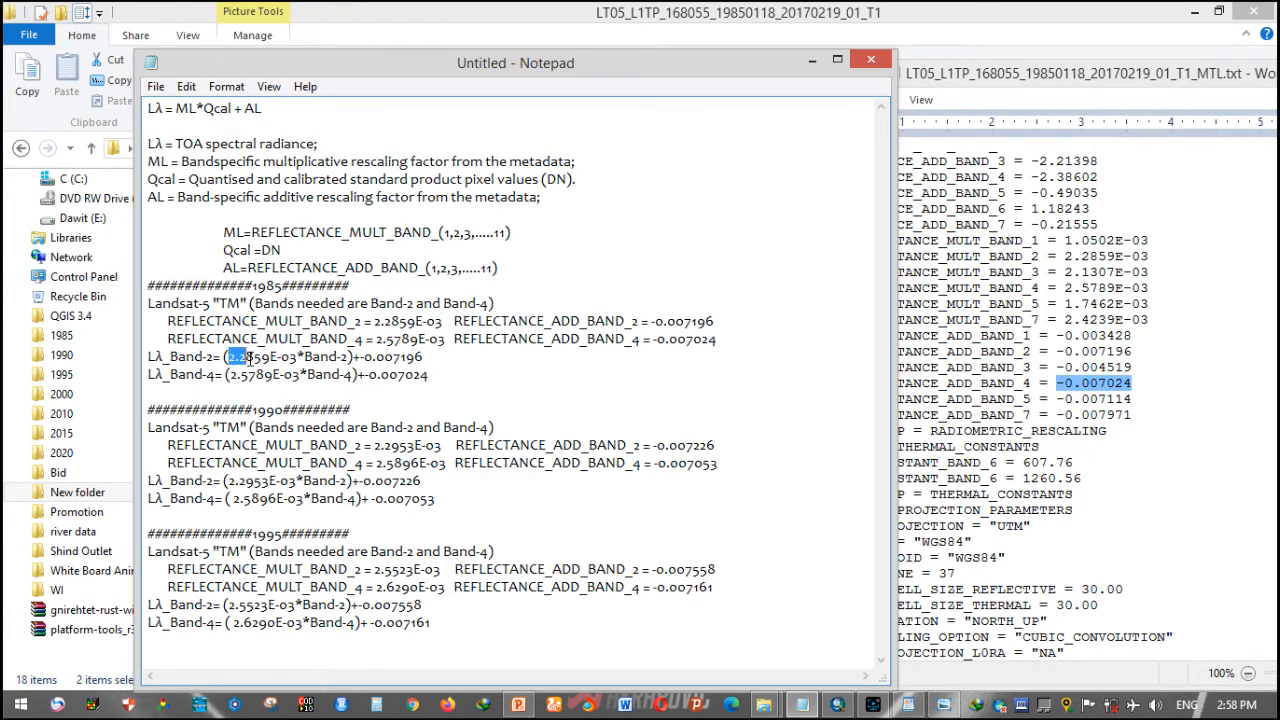
{"action": "left_click_drag", "start_coordinate": [384, 321], "coordinate": [429, 321]}
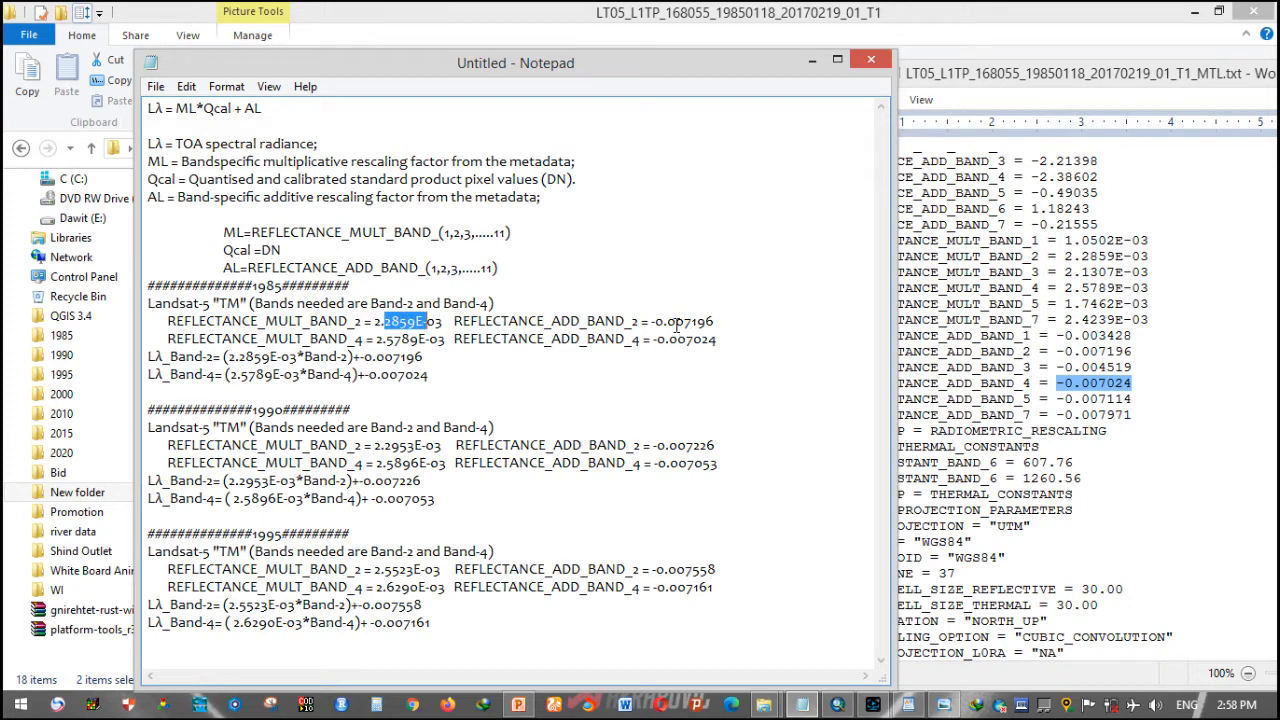
{"action": "left_click_drag", "start_coordinate": [675, 321], "coordinate": [709, 321]}
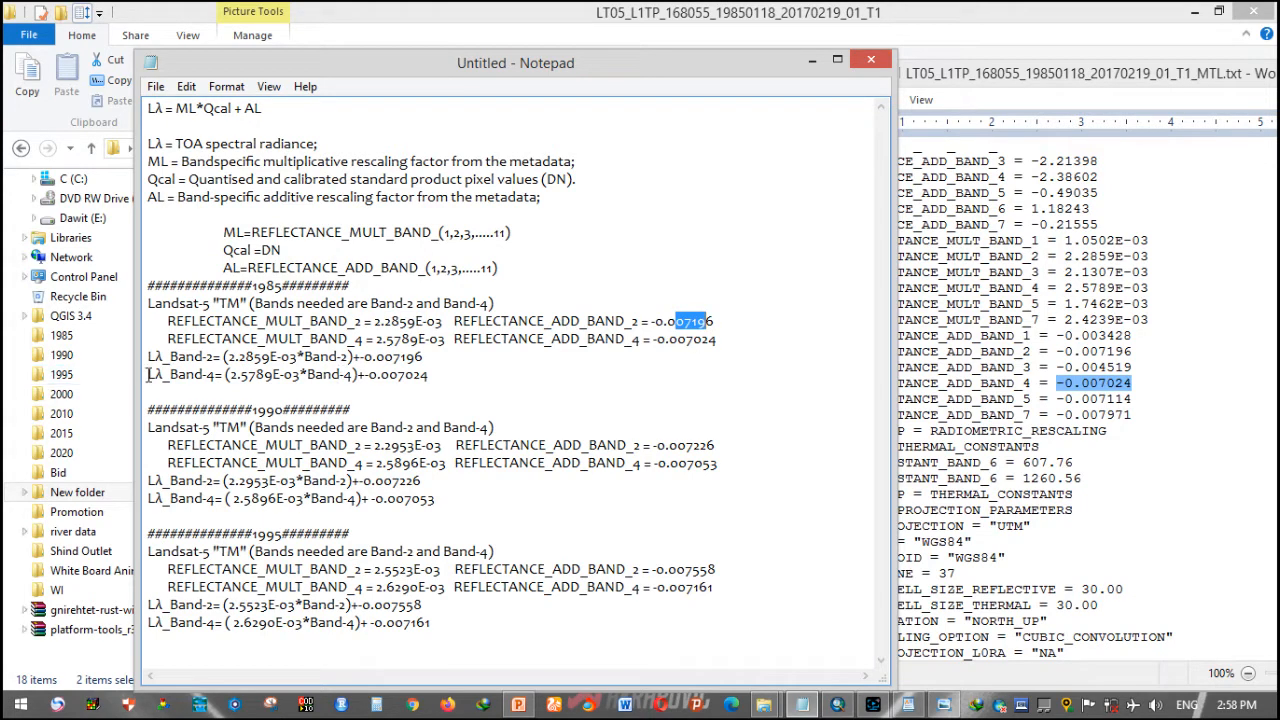
{"action": "left_click_drag", "start_coordinate": [447, 389], "coordinate": [148, 358]}
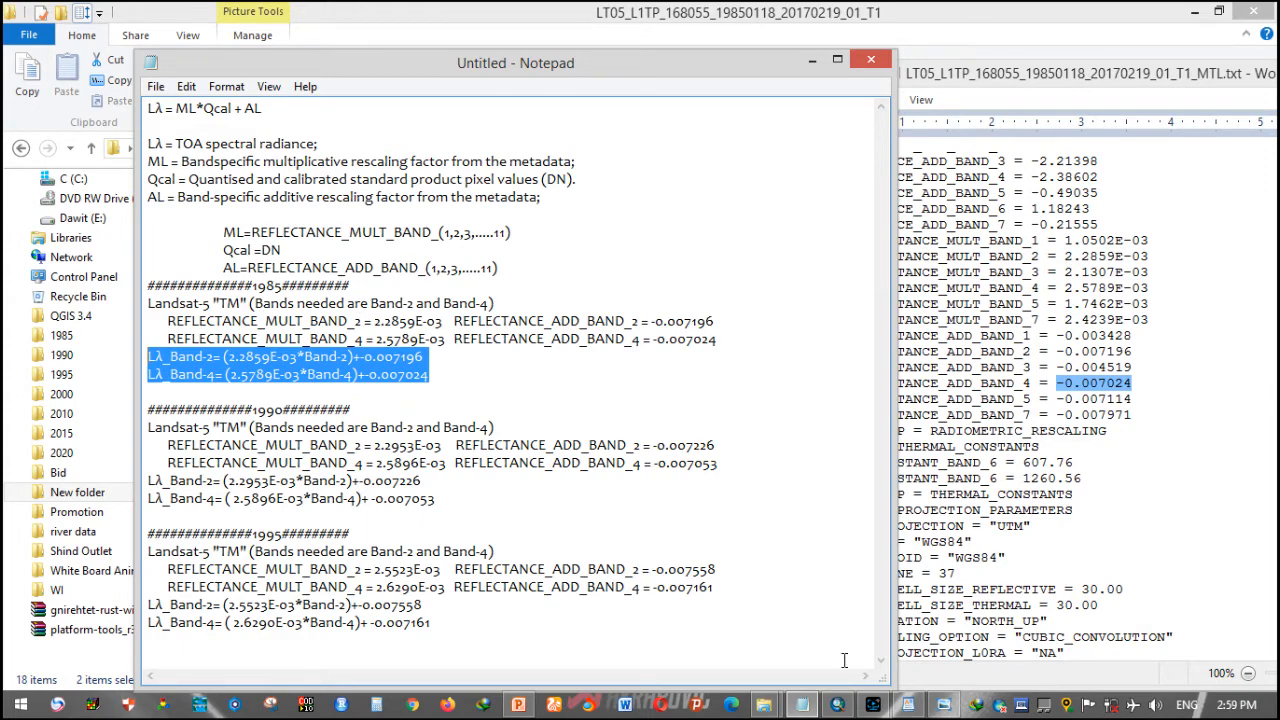
- Switch to ArcMap and browse for data to add in the LT05_L1TP_168055_19850118_20170219_01_T1 scene folder inside the desktop's New folder
{"action": "left_click", "coordinate": [838, 704]}
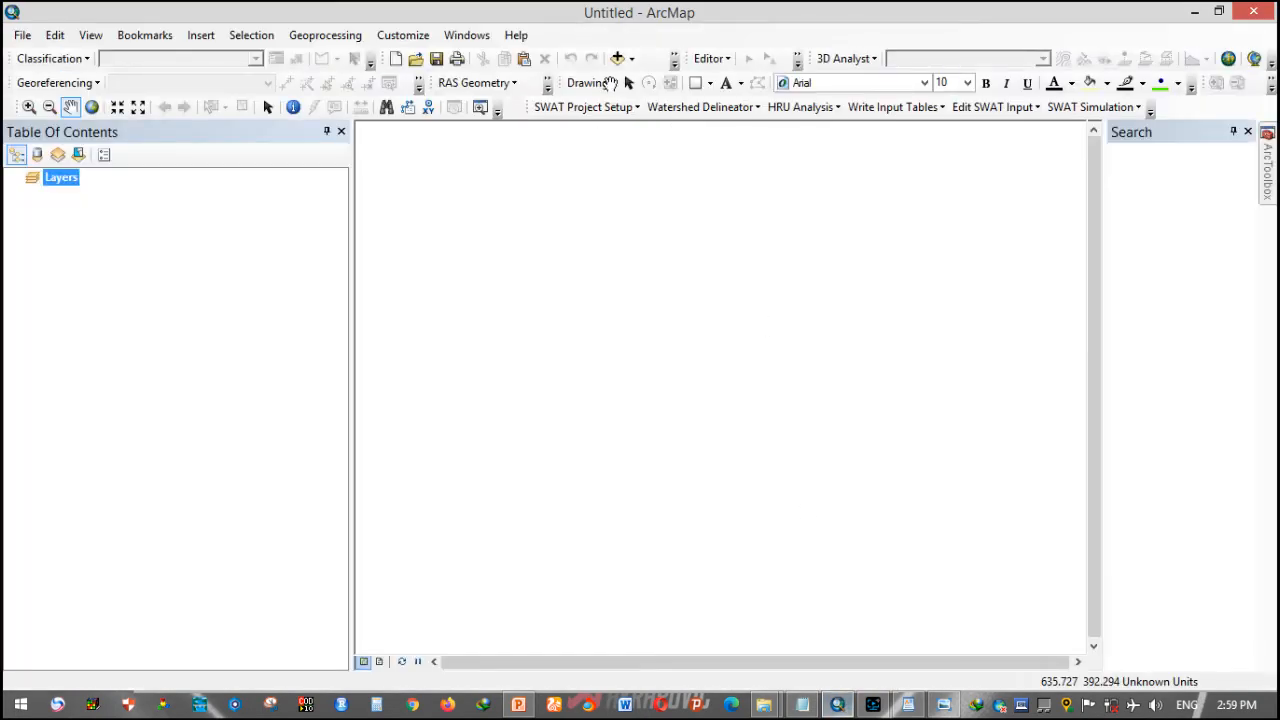
{"action": "left_click", "coordinate": [622, 65]}
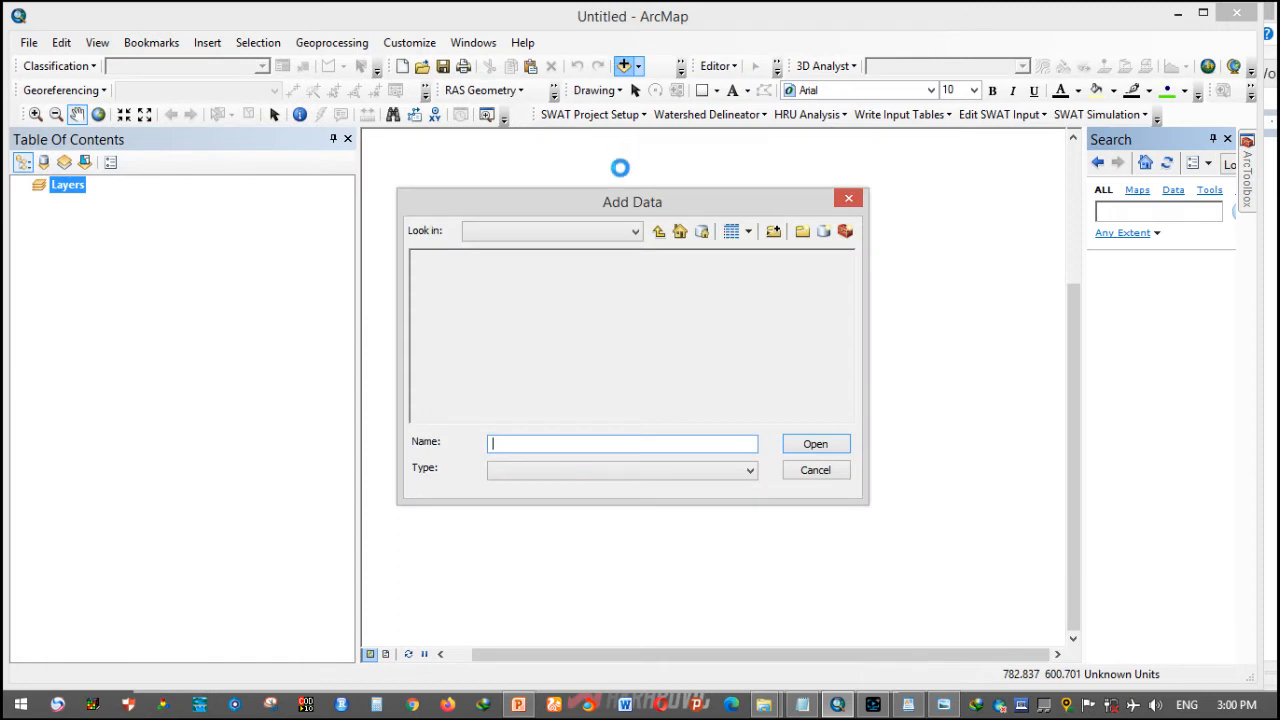
{"action": "left_click", "coordinate": [585, 229]}
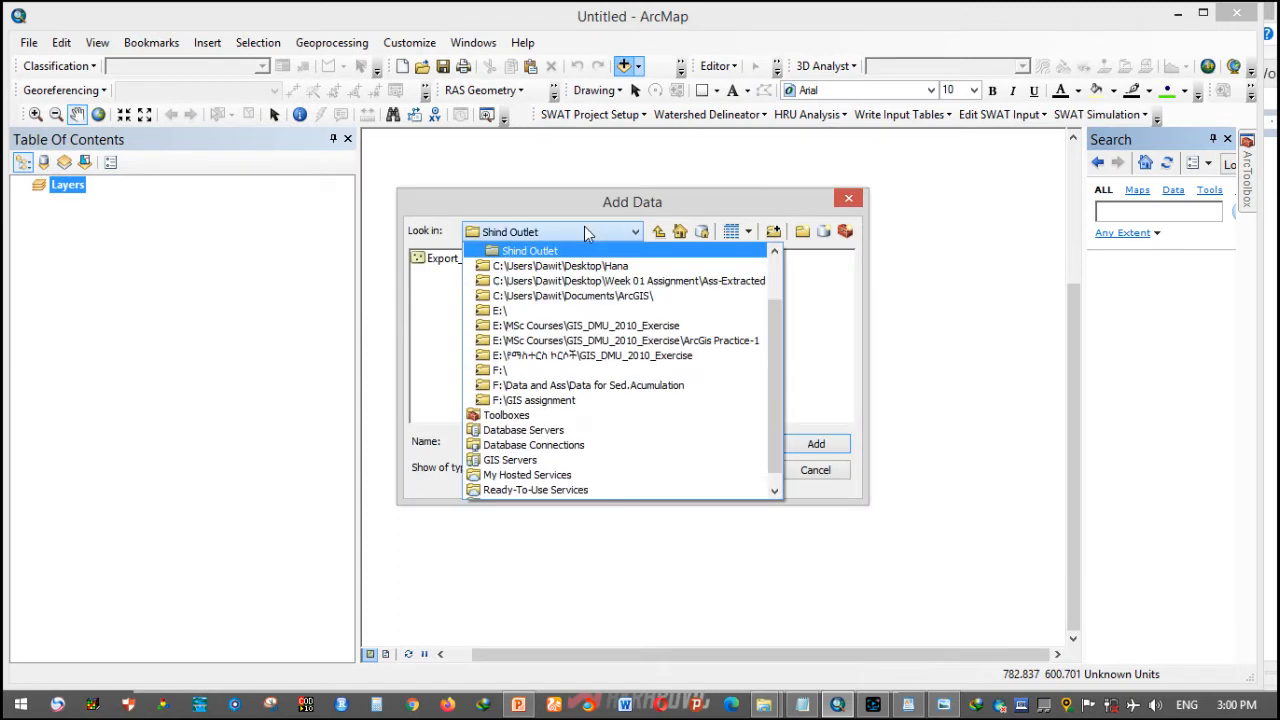
{"action": "scroll", "coordinate": [586, 293], "scroll_direction": "up", "scroll_amount": 2}
{"action": "left_click", "coordinate": [586, 293]}
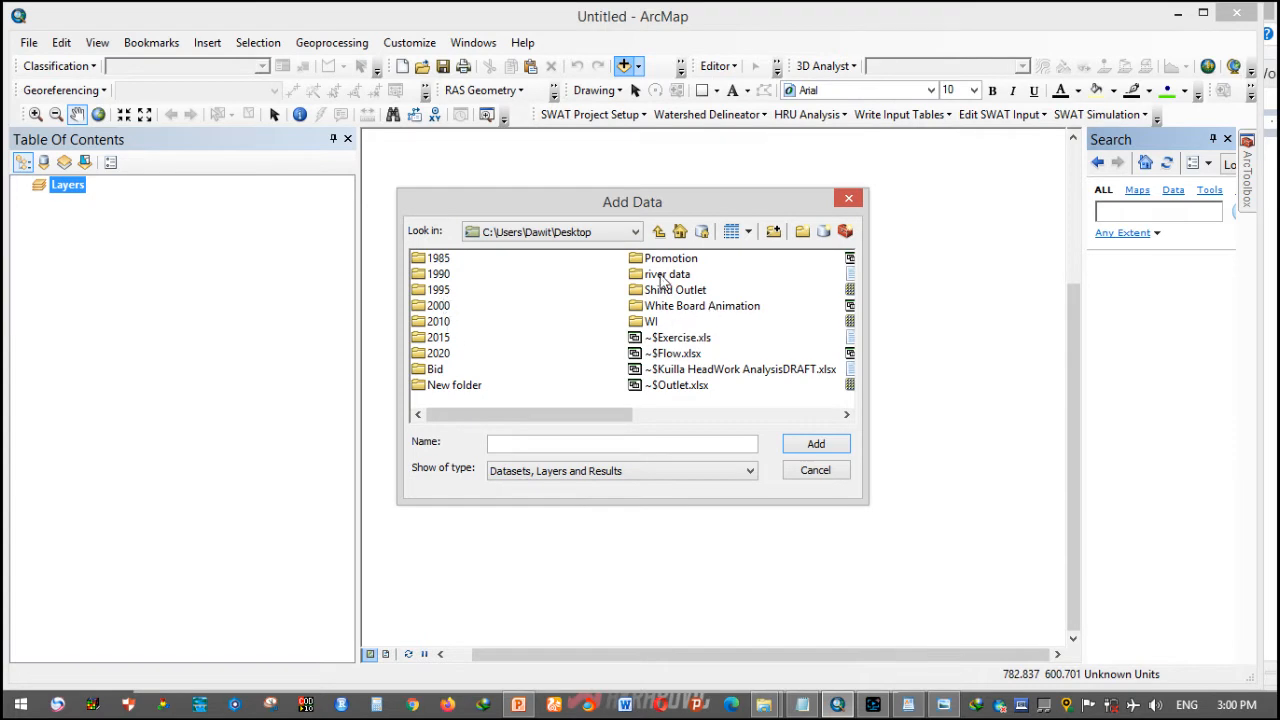
{"action": "double_click", "coordinate": [472, 387]}
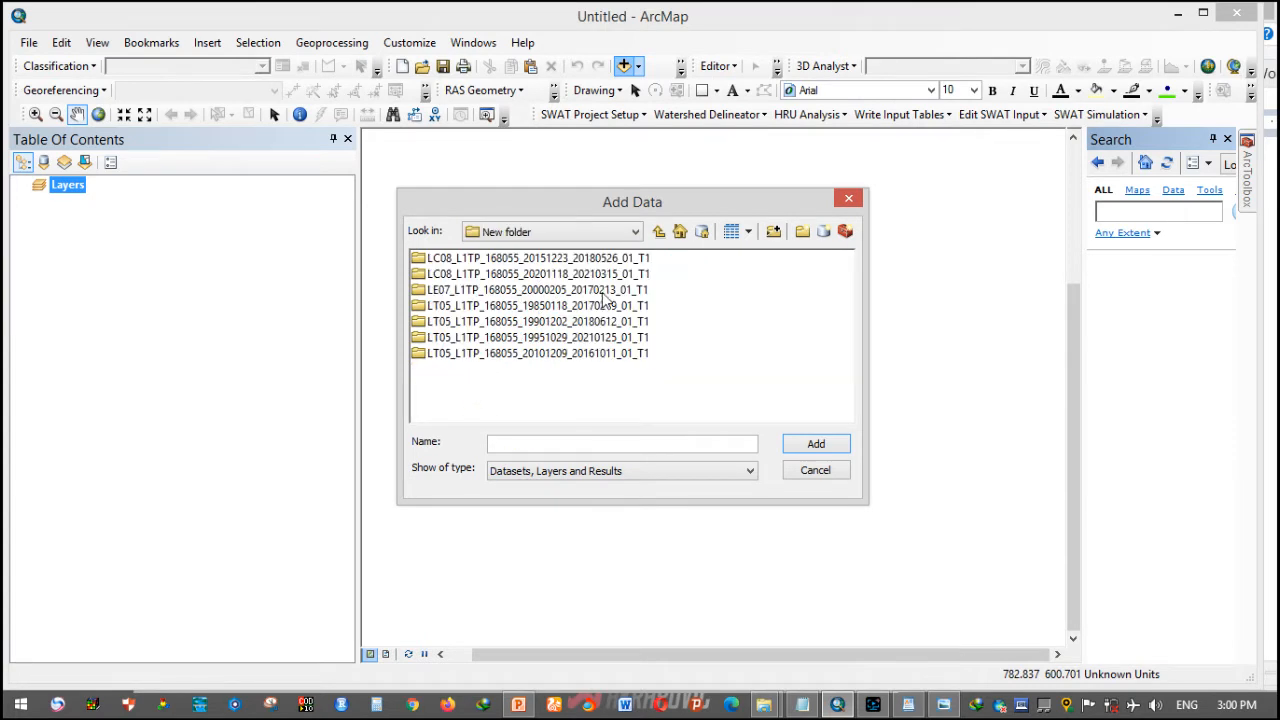
{"action": "double_click", "coordinate": [540, 306]}
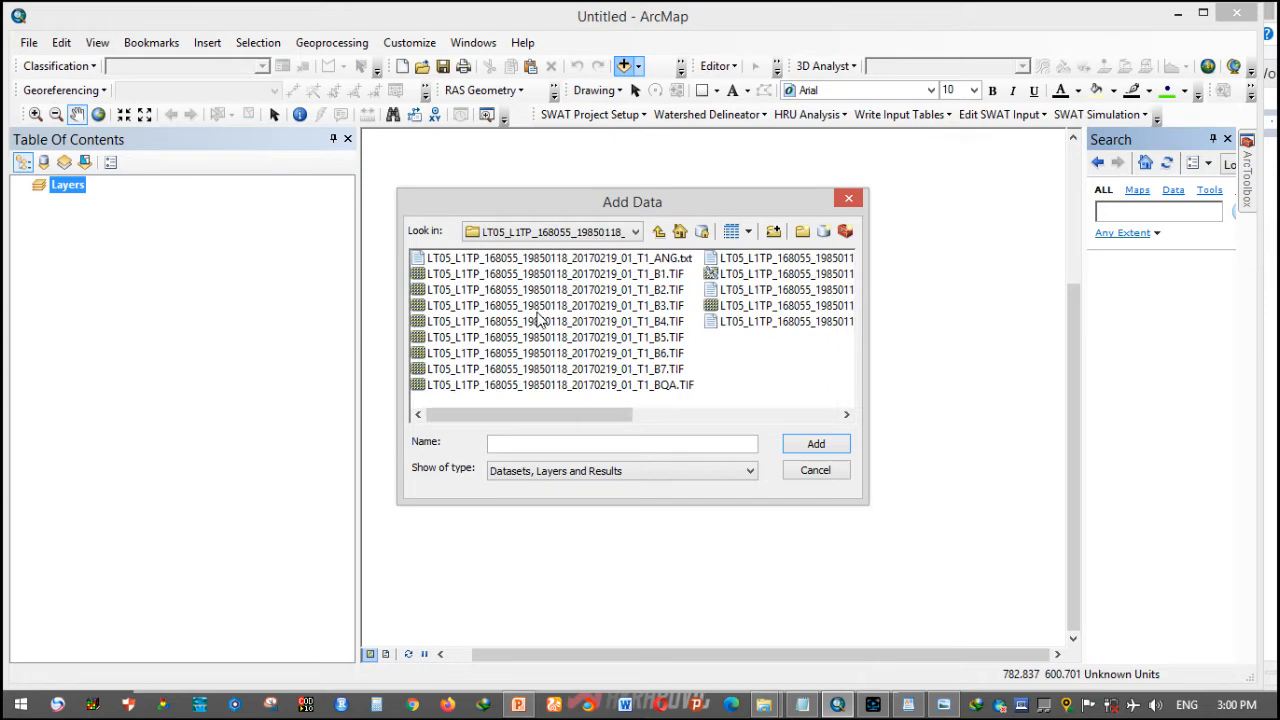
- Add the 1985 B2.TIF and B4.TIF band rasters to the map and build pyramids for both
{"action": "left_click", "coordinate": [668, 290]}
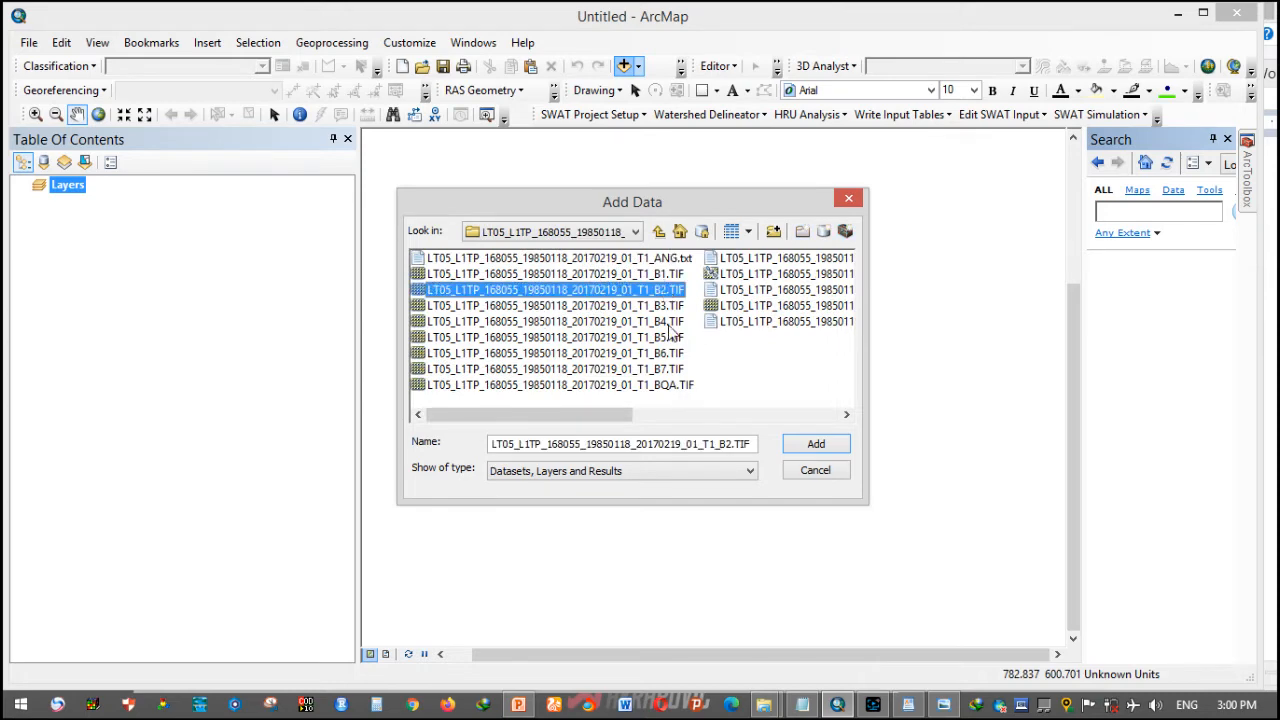
{"action": "left_click", "coordinate": [670, 322], "text": "shift"}
{"action": "left_click", "coordinate": [817, 444]}
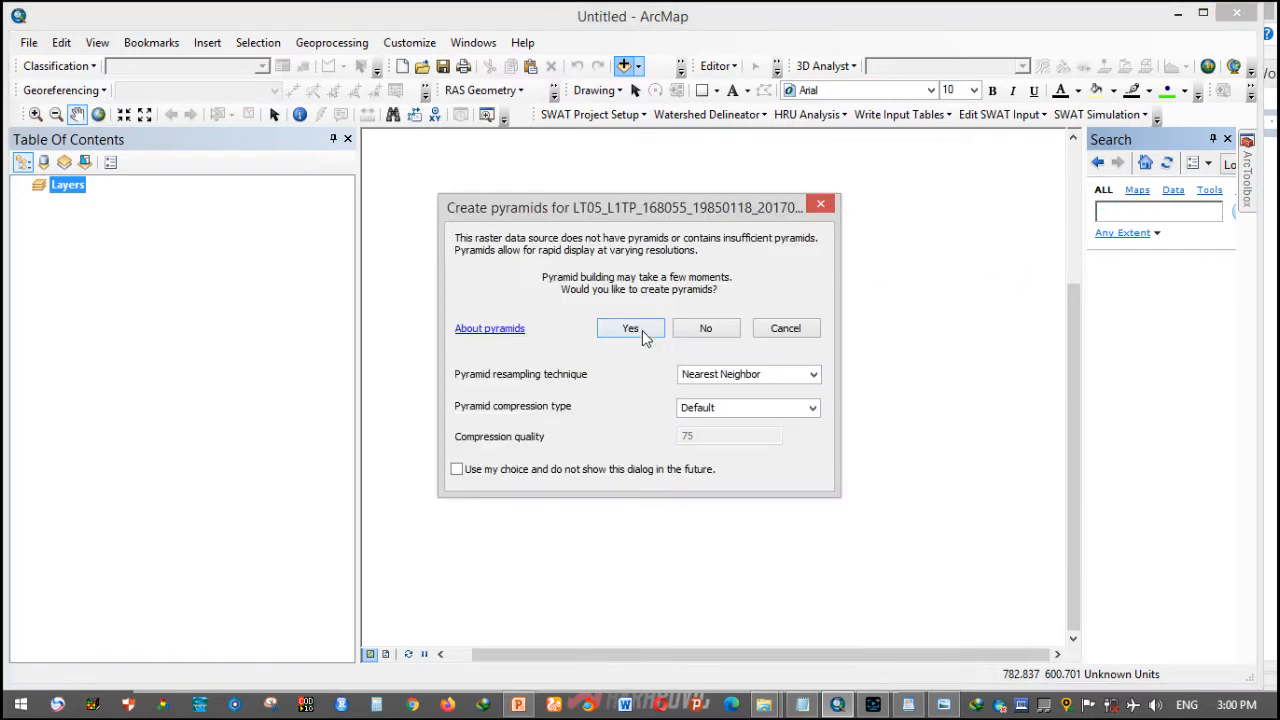
{"action": "left_click", "coordinate": [641, 330]}
{"action": "left_click", "coordinate": [645, 334]}
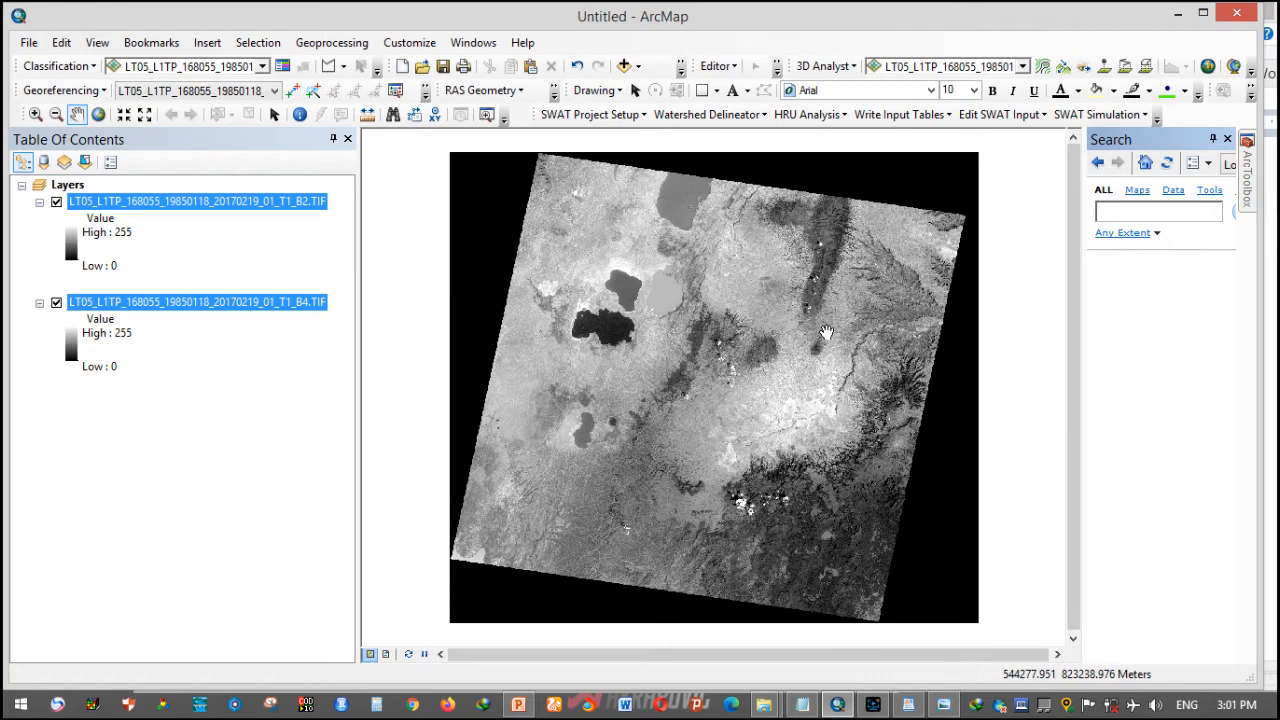
- Open the Raster Calculator from the Spatial Analyst Map Algebra tools
{"action": "left_click", "coordinate": [1252, 180]}
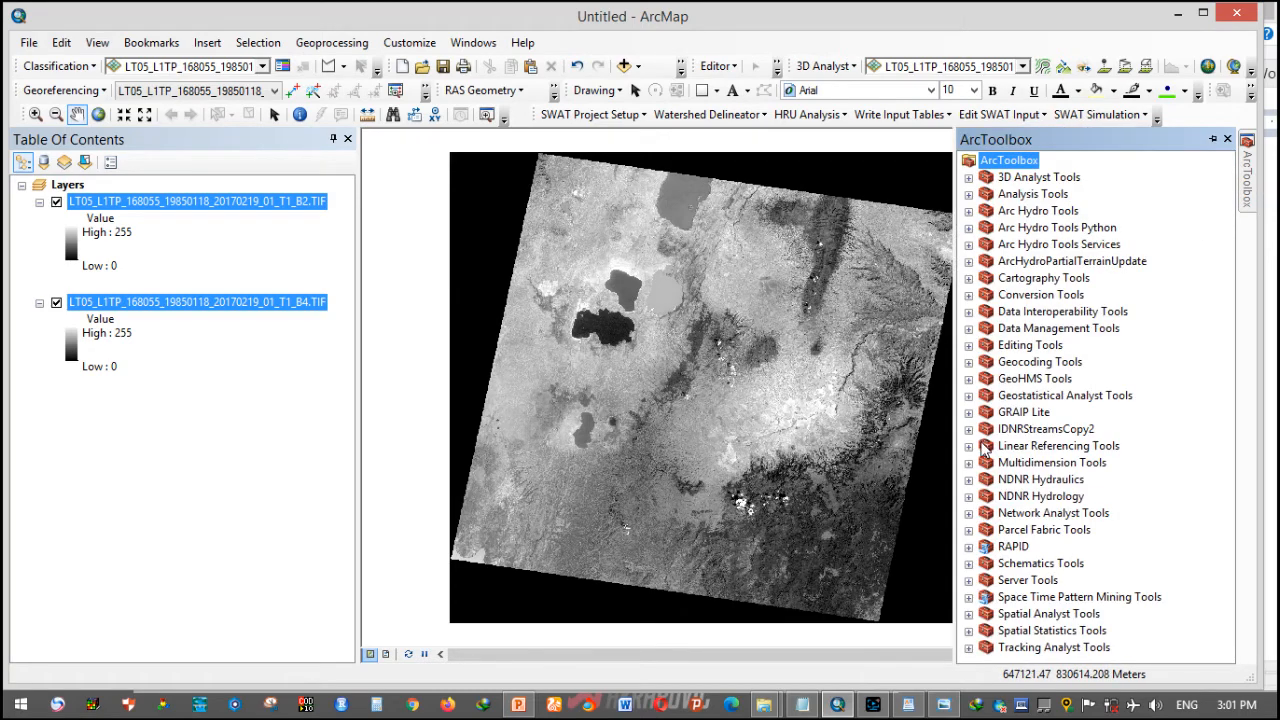
{"action": "left_click", "coordinate": [970, 614]}
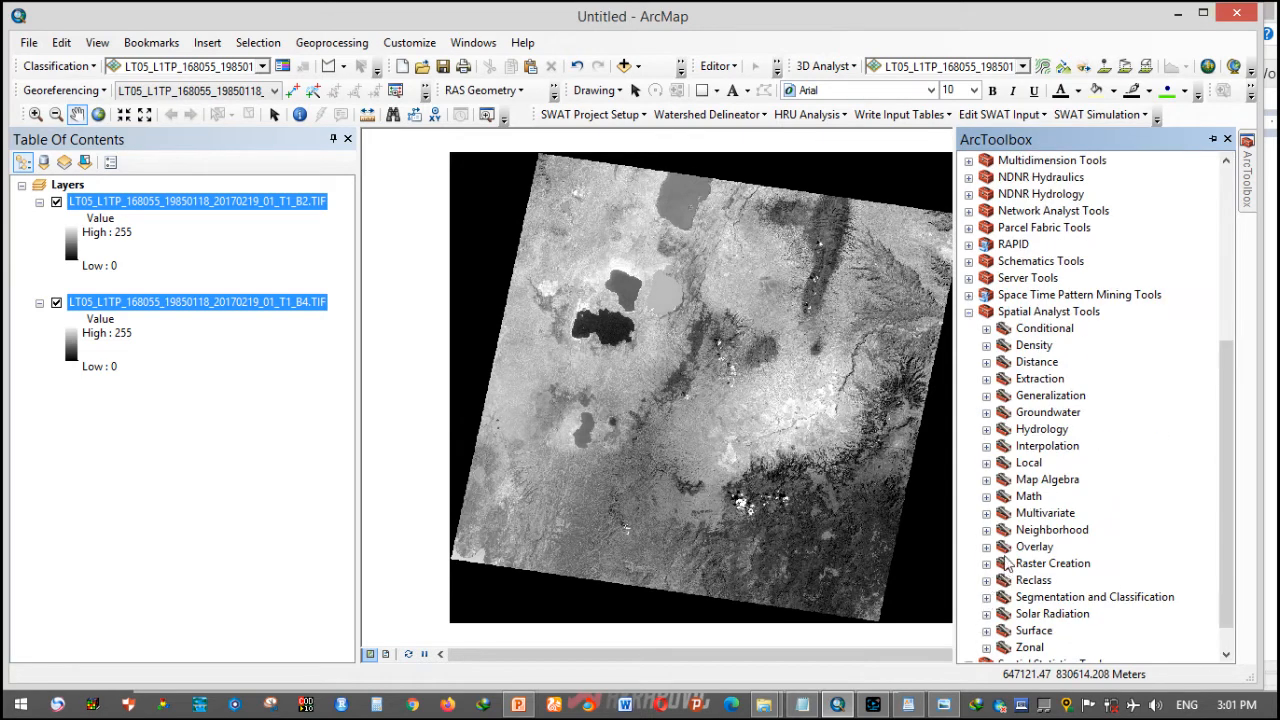
{"action": "left_click", "coordinate": [987, 480]}
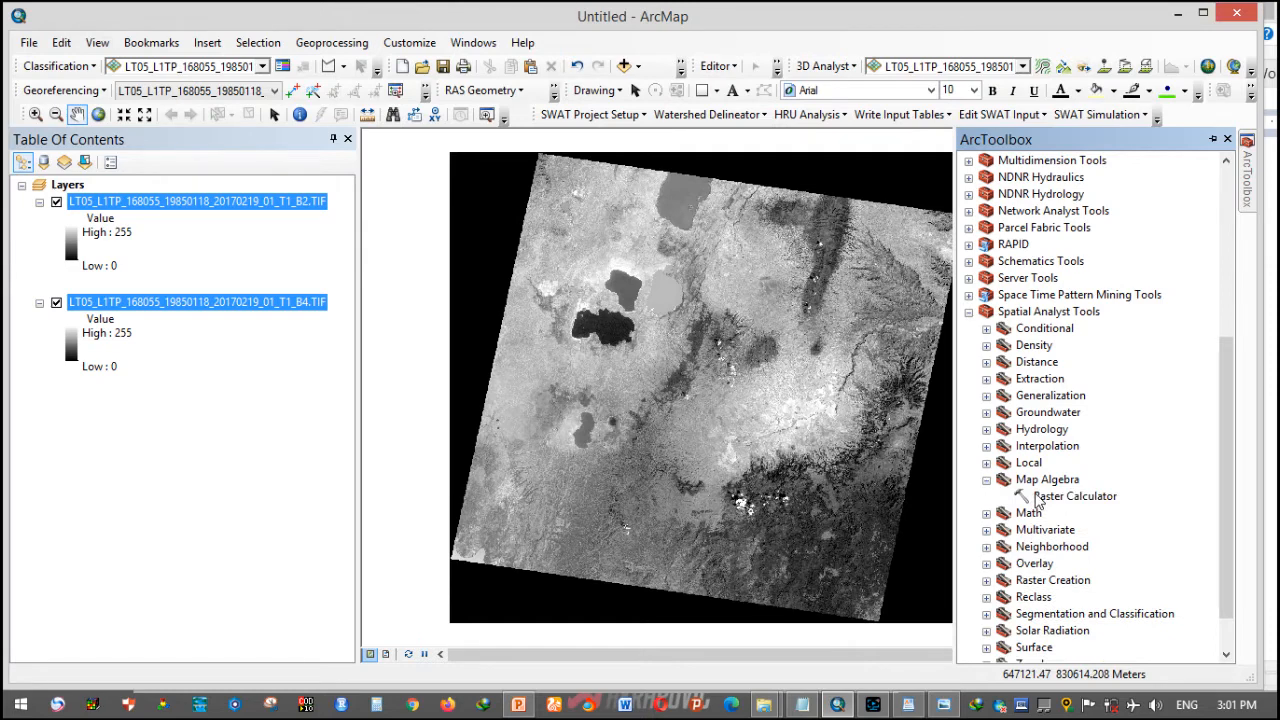
{"action": "left_click", "coordinate": [1039, 498]}
{"action": "double_click", "coordinate": [1038, 498]}
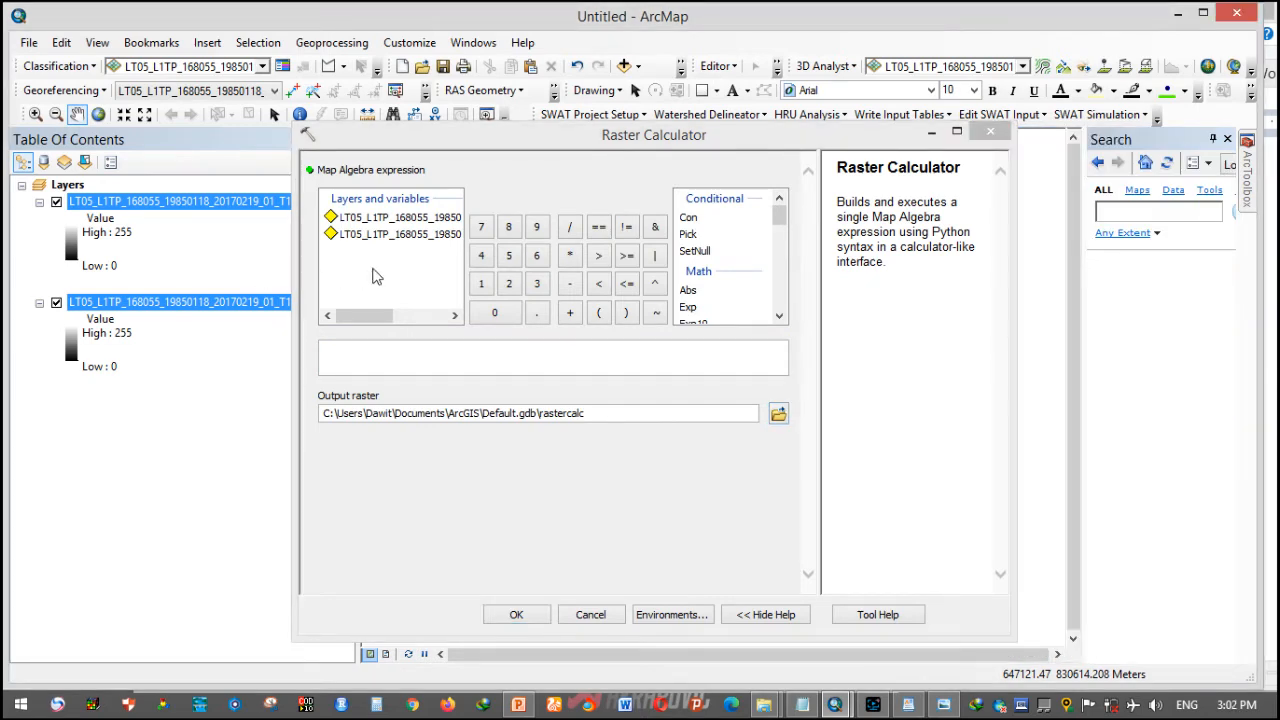
- Begin the map algebra expression with an opening parenthesis, the 1985 Band-2 multiplier 2.2859E-03 copied from the Notepad notes, and a multiplication sign
{"action": "left_click", "coordinate": [395, 358]}
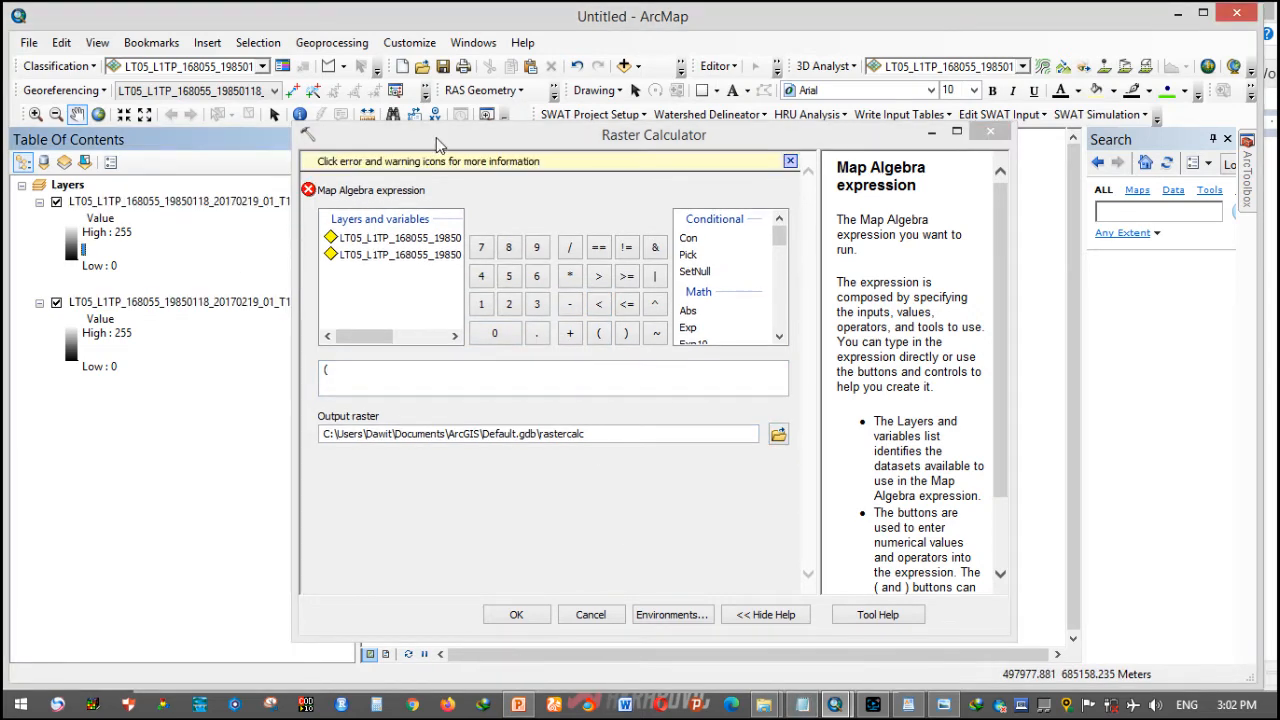
{"action": "left_click_drag", "start_coordinate": [436, 139], "coordinate": [632, 146]}
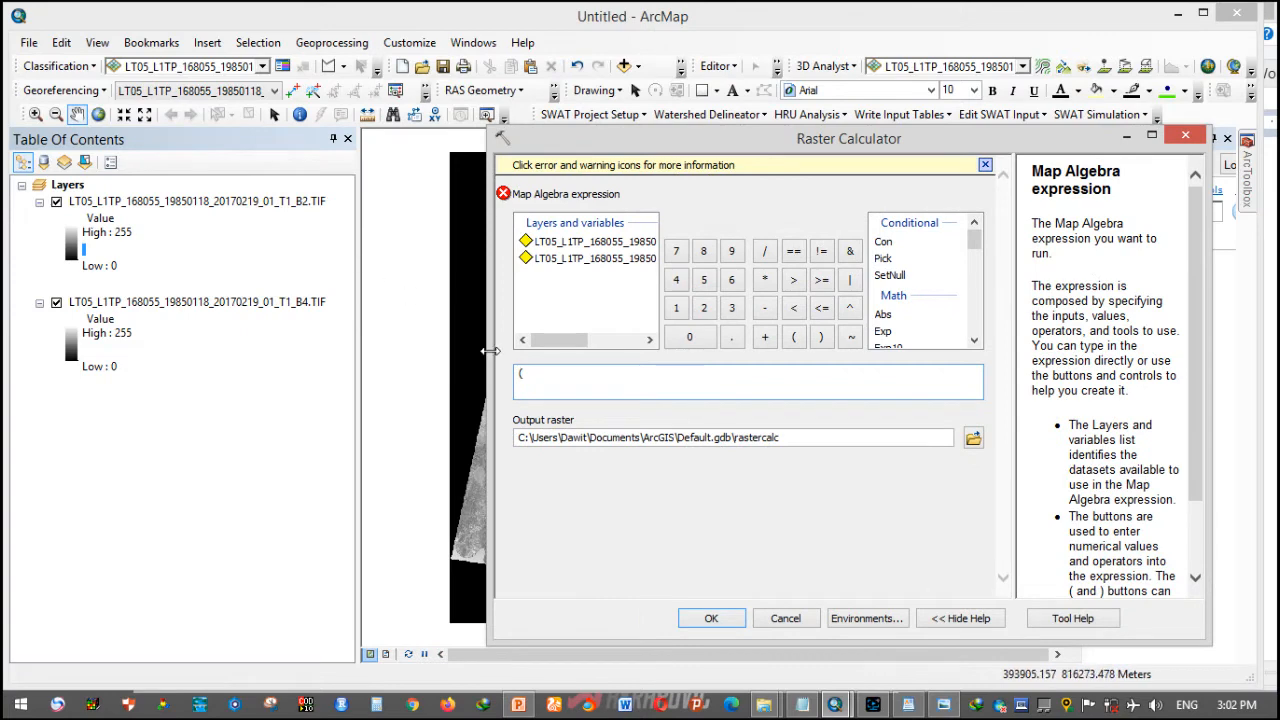
{"action": "left_click", "coordinate": [802, 705]}
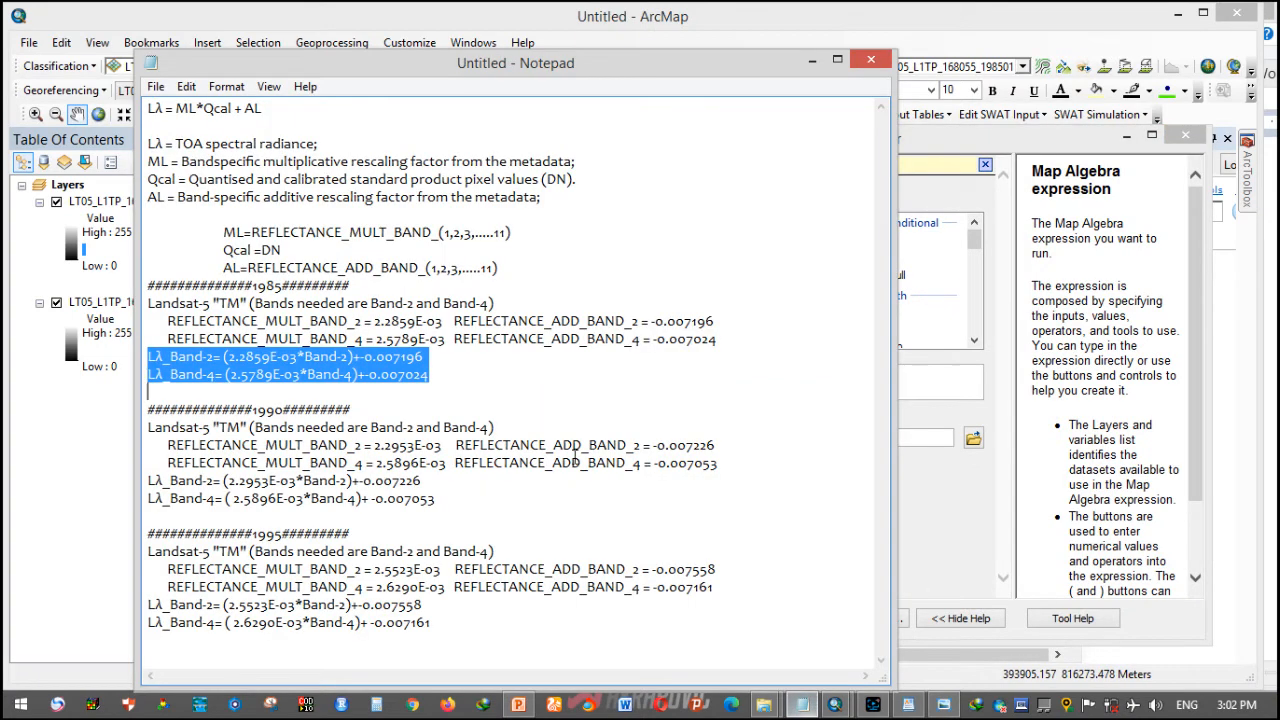
{"action": "left_click_drag", "start_coordinate": [297, 357], "coordinate": [229, 357]}
{"action": "right_click", "coordinate": [229, 356]}
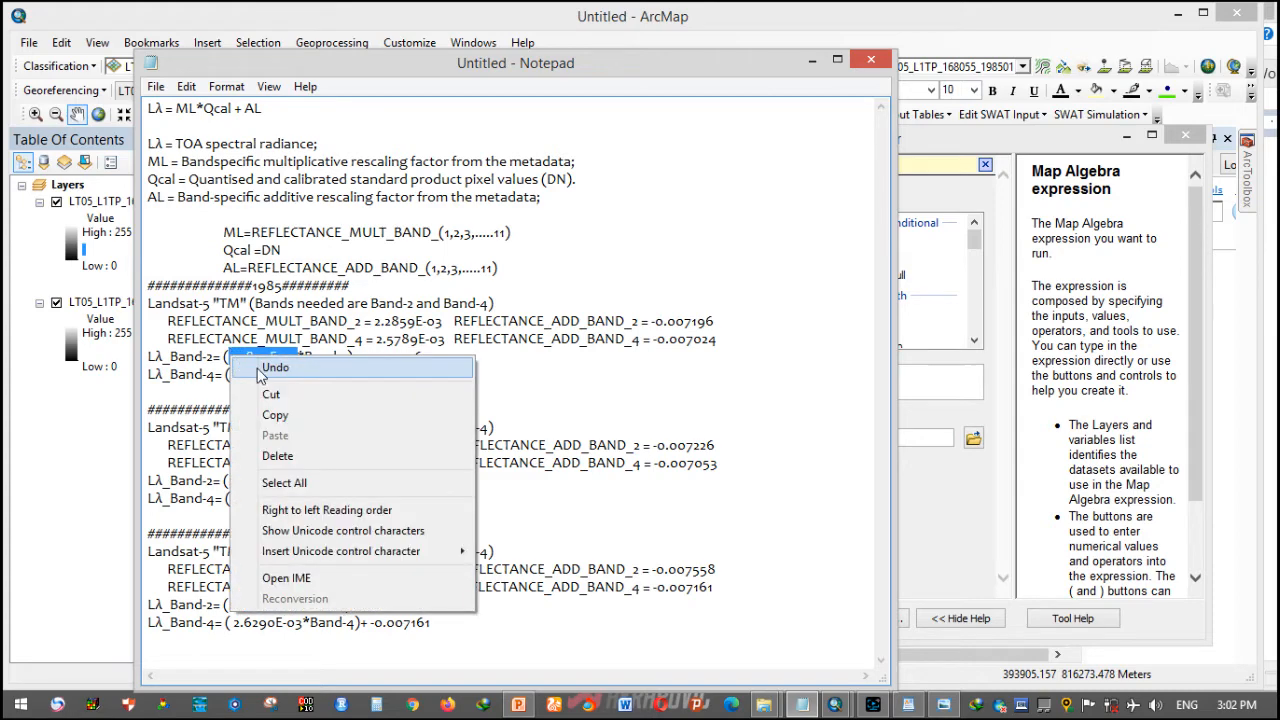
{"action": "left_click", "coordinate": [272, 412]}
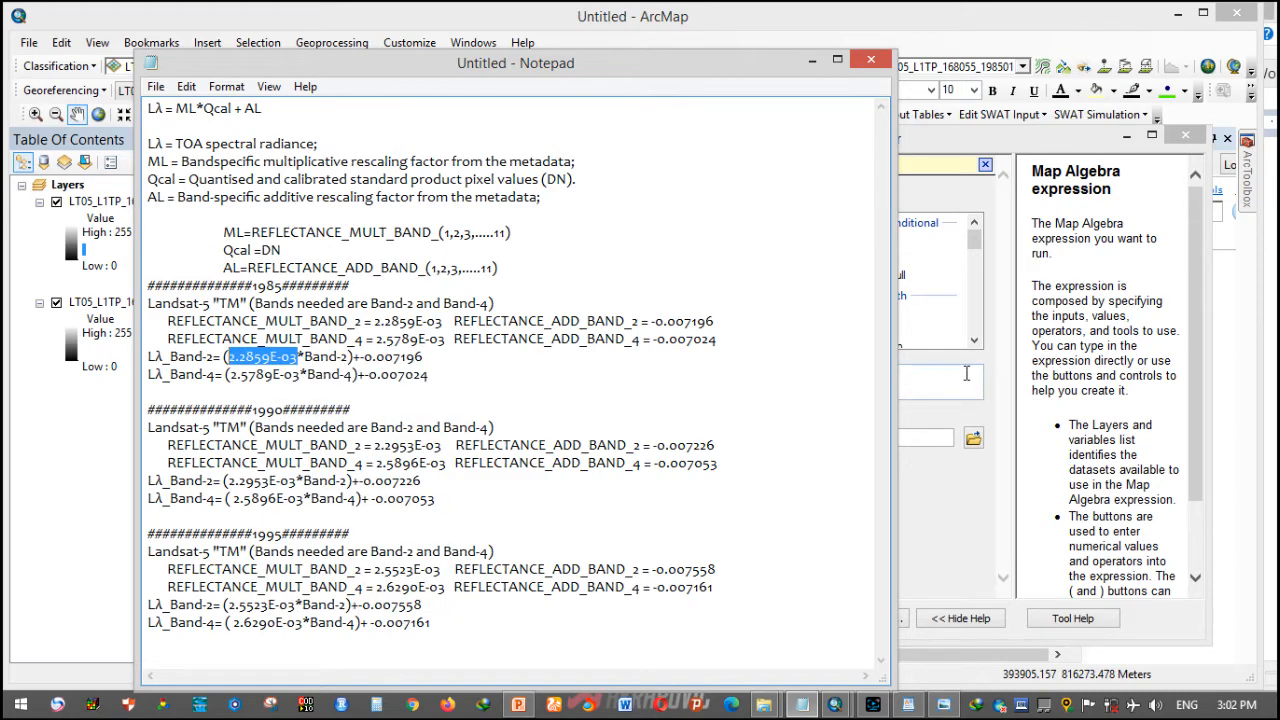
{"action": "left_click", "coordinate": [919, 379]}
{"action": "key", "text": "ctrl+v"}
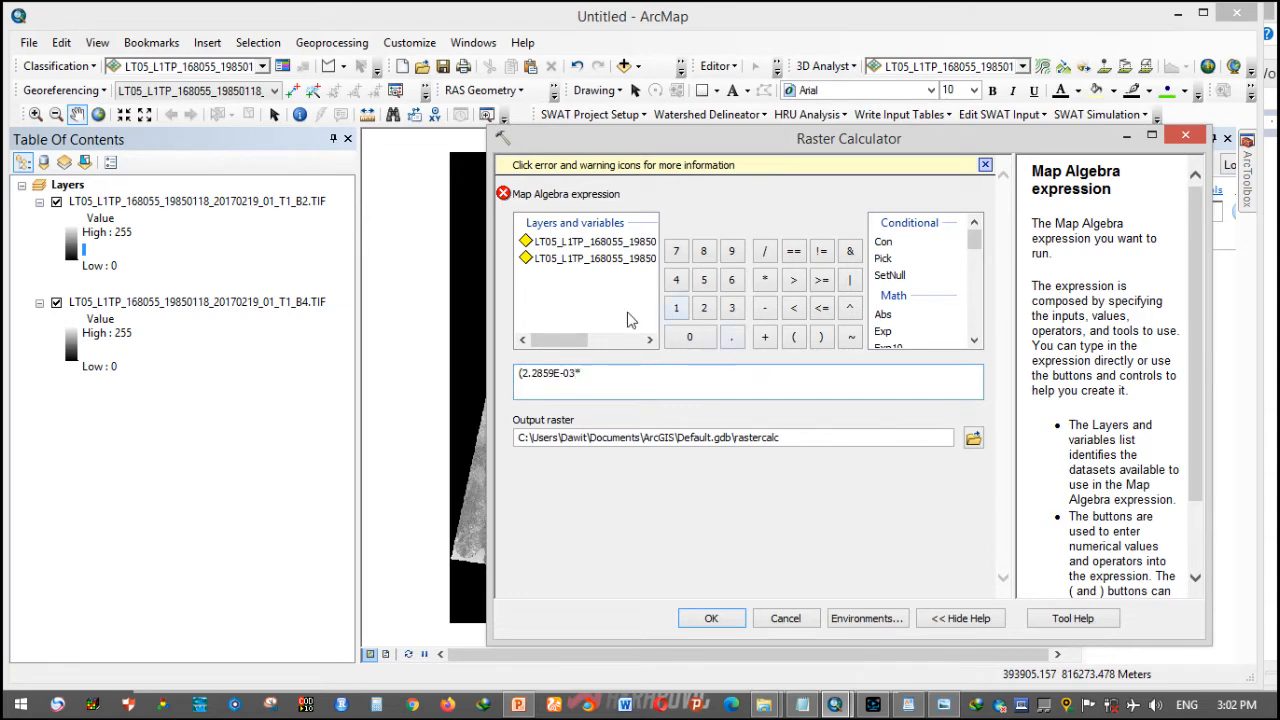
- Insert the 1985 B2.TIF layer as the multiplied raster, close the parenthesis and append a plus sign
{"action": "left_click", "coordinate": [610, 242]}
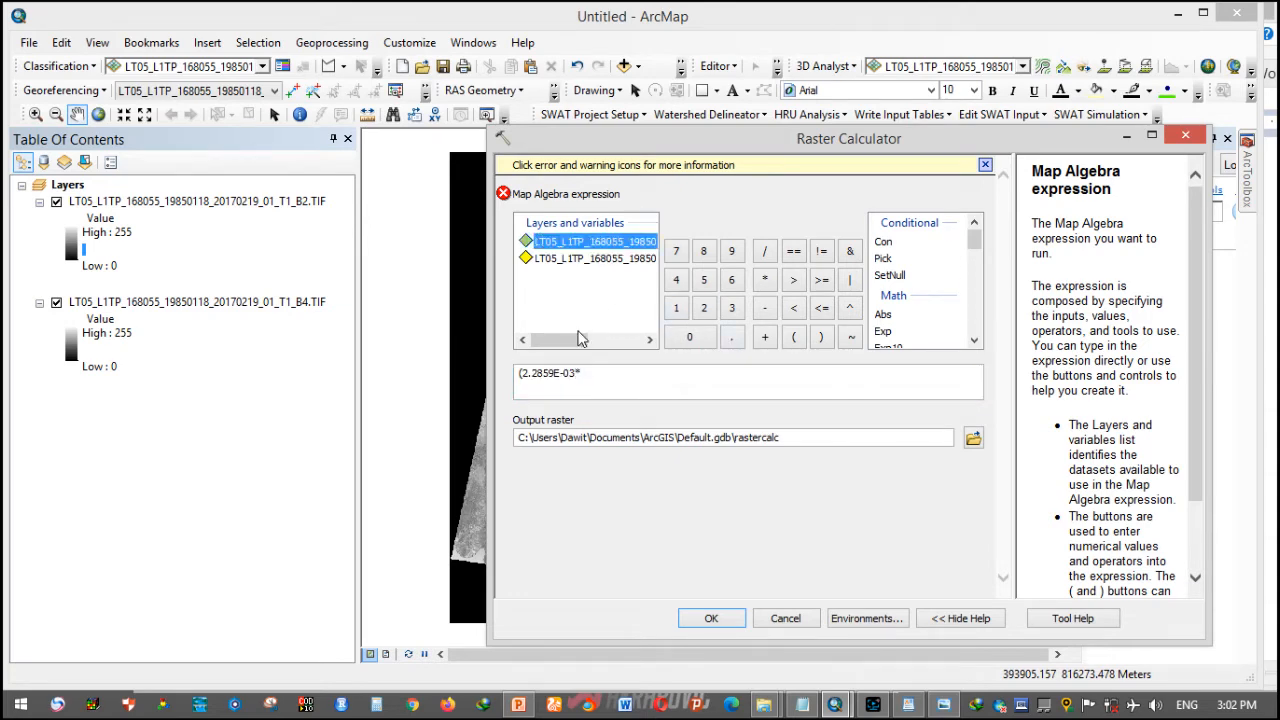
{"action": "left_click_drag", "start_coordinate": [578, 340], "coordinate": [632, 338]}
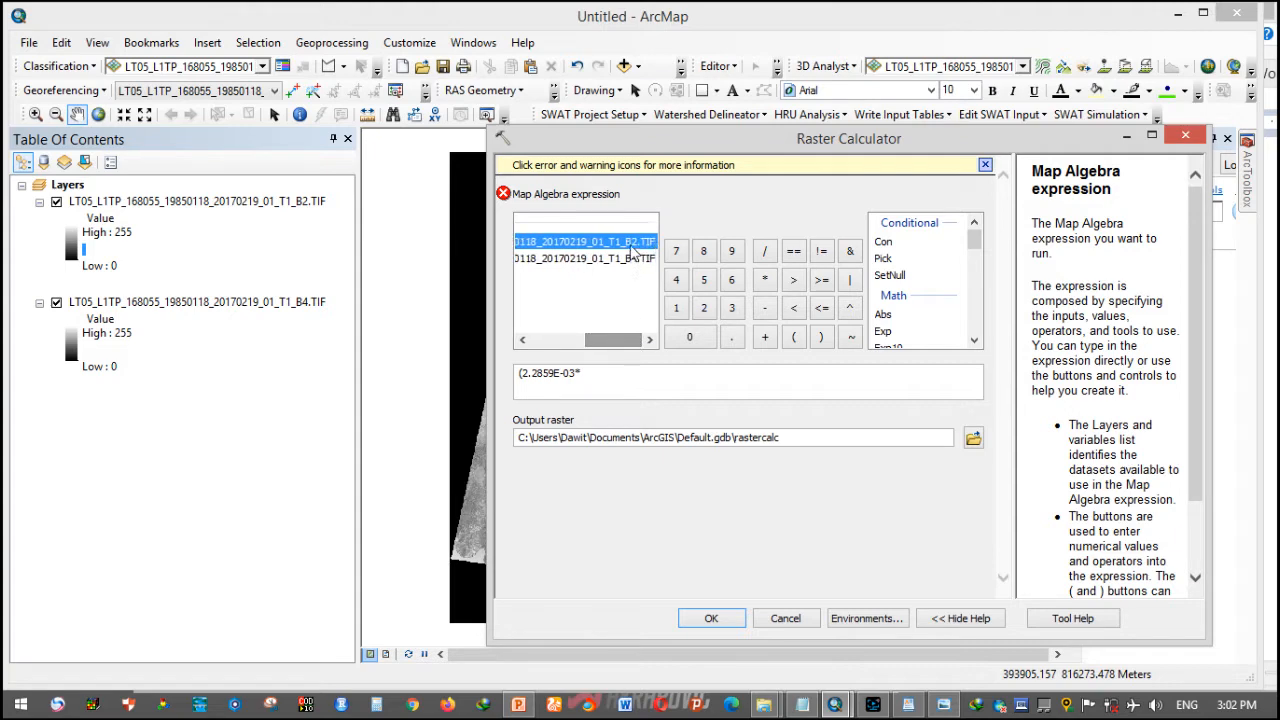
{"action": "double_click", "coordinate": [632, 243]}
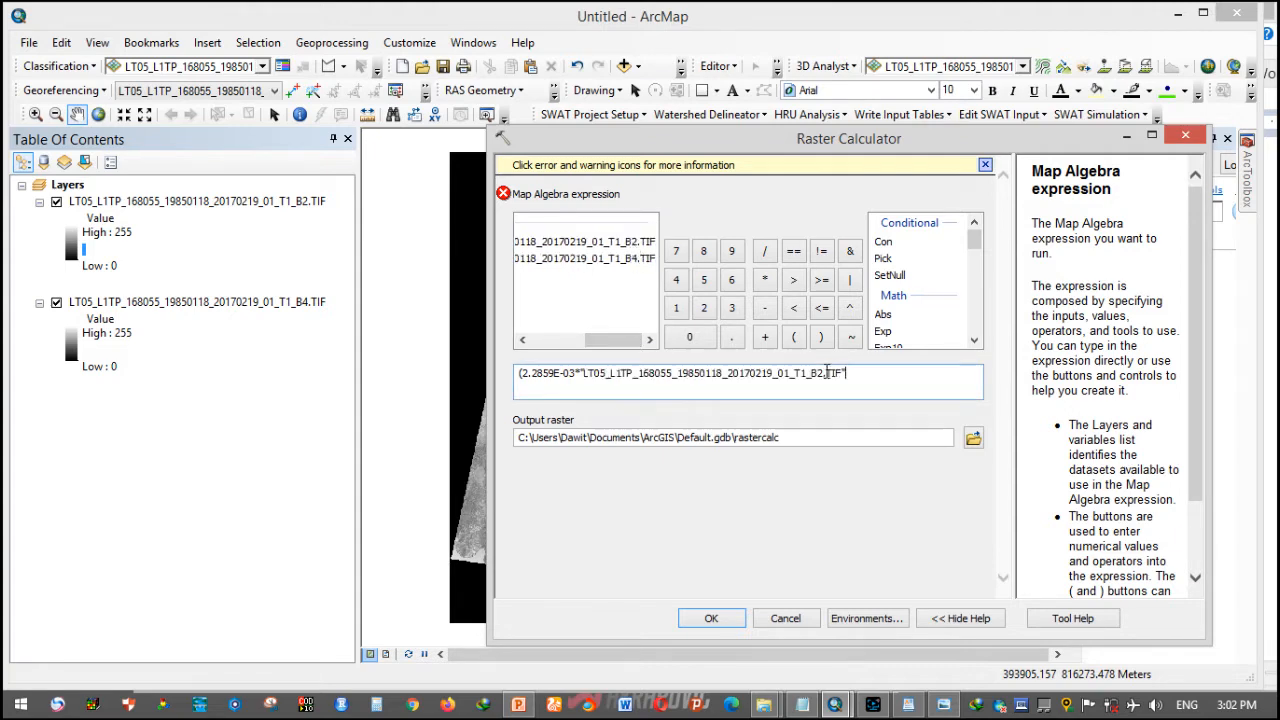
{"action": "type", "text": ")+"}
- Append the Band-2 additive factor -0.007196 copied from the Notepad notes and remove the extra plus sign before it
{"action": "left_click", "coordinate": [943, 706]}
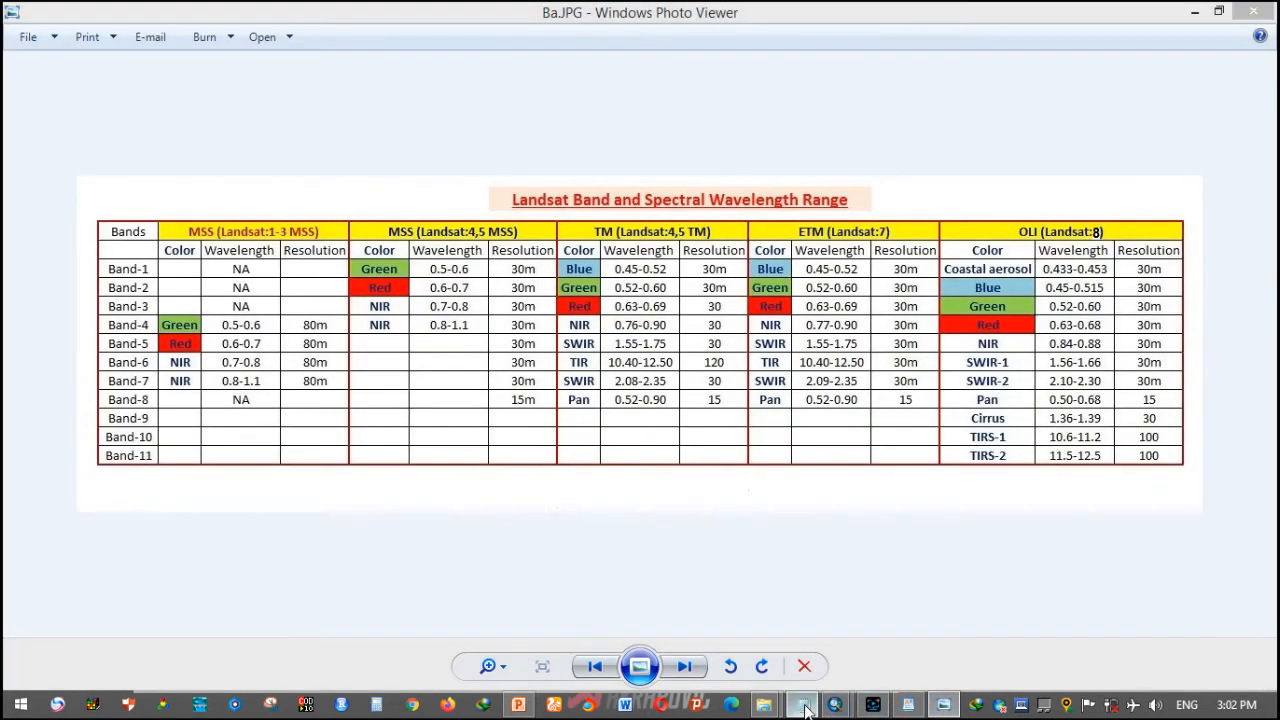
{"action": "left_click", "coordinate": [802, 706]}
{"action": "left_click_drag", "start_coordinate": [362, 357], "coordinate": [422, 358]}
{"action": "right_click", "coordinate": [412, 360]}
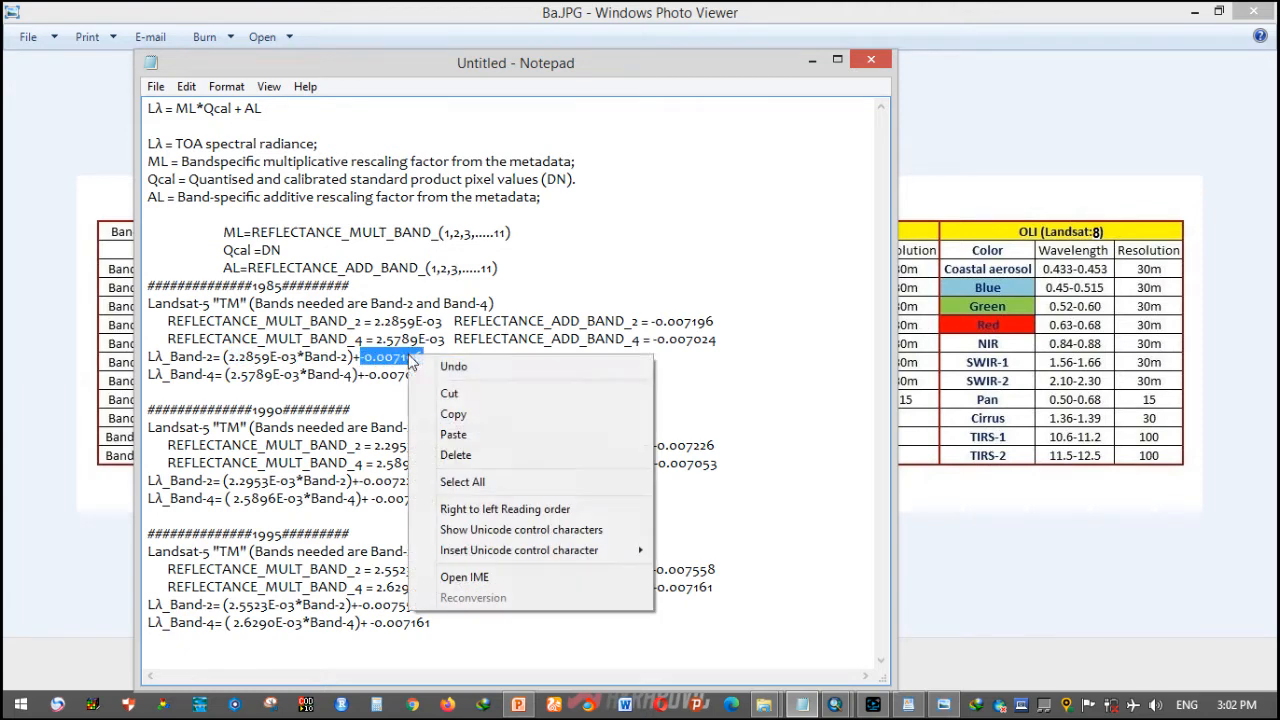
{"action": "left_click", "coordinate": [471, 412]}
{"action": "left_click", "coordinate": [906, 704]}
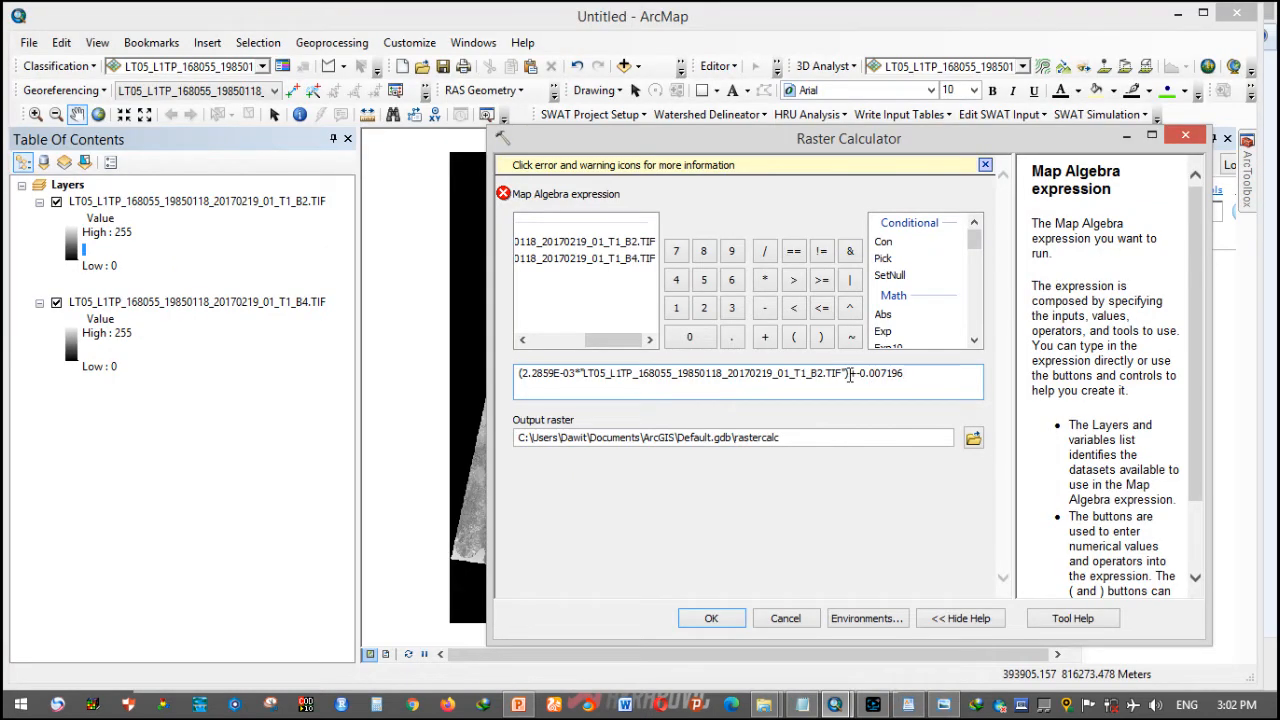
{"action": "key", "text": "Delete"}
{"action": "key", "text": "Delete"}
- Browse for the output raster location to the desktop's 1985 folder and create a folder named Corrected there
{"action": "left_click", "coordinate": [968, 447]}
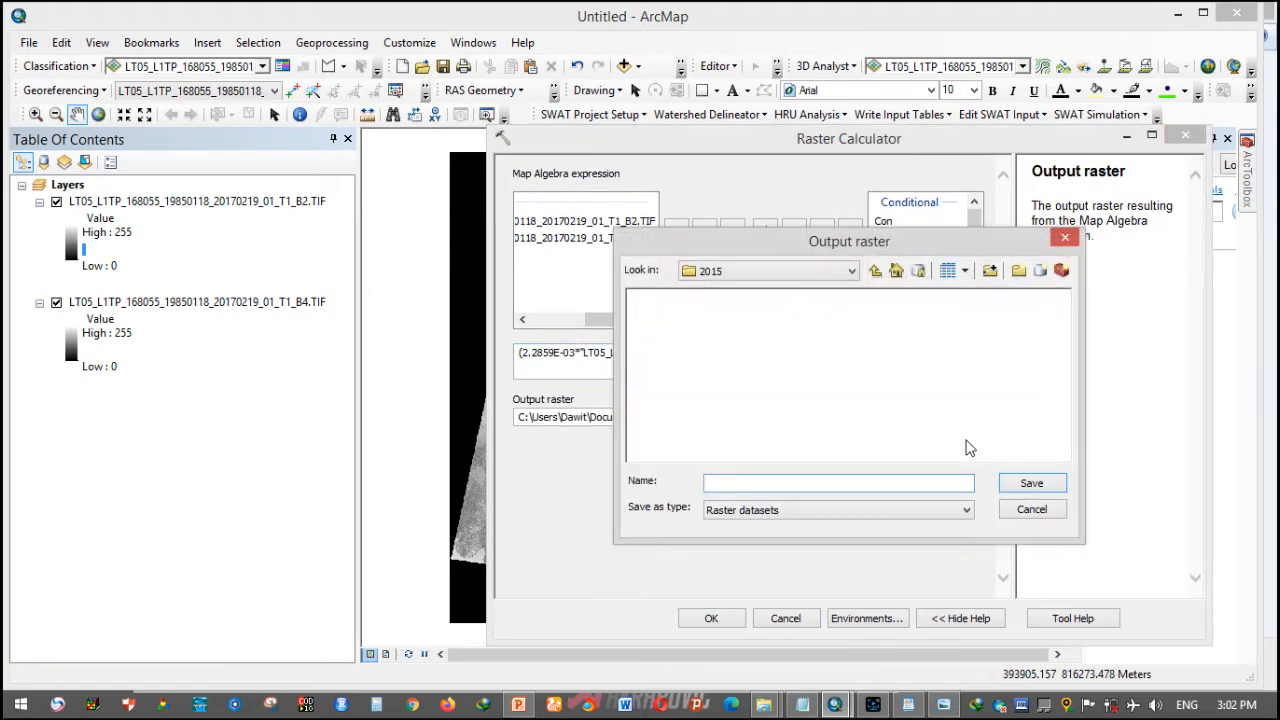
{"action": "left_click", "coordinate": [801, 279]}
{"action": "scroll", "coordinate": [751, 355], "scroll_direction": "up", "scroll_amount": 2}
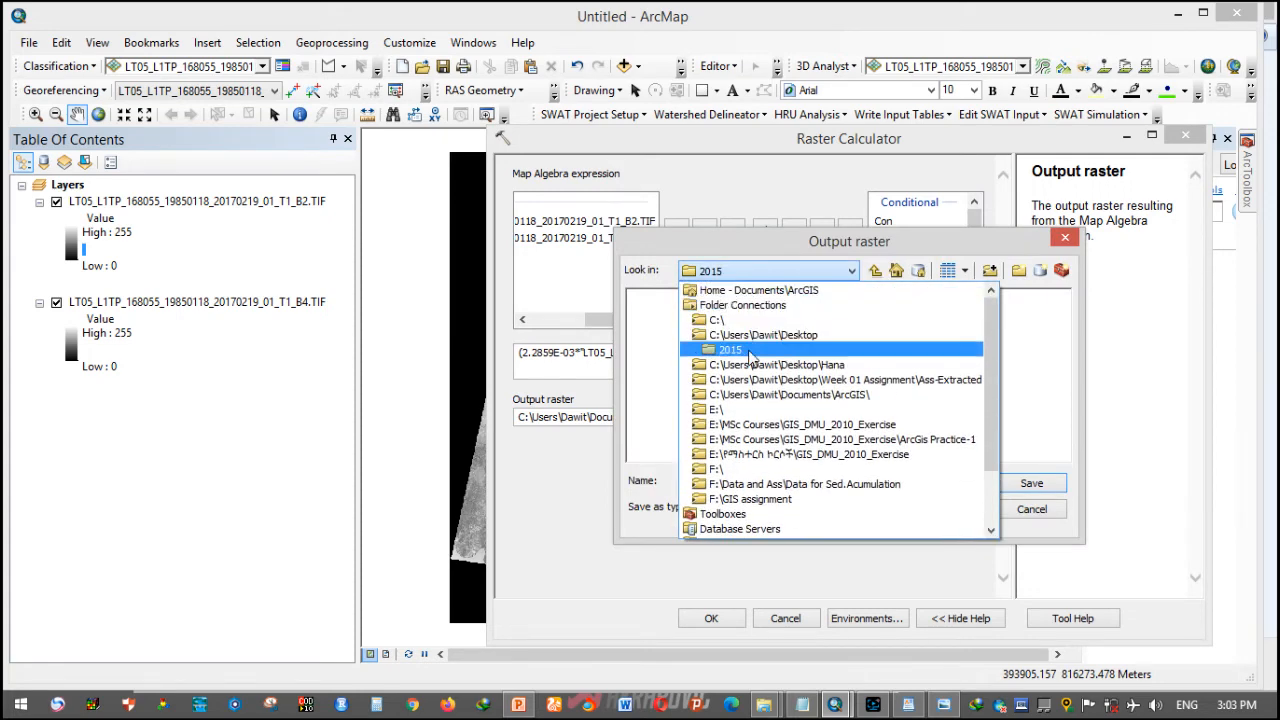
{"action": "left_click", "coordinate": [760, 335]}
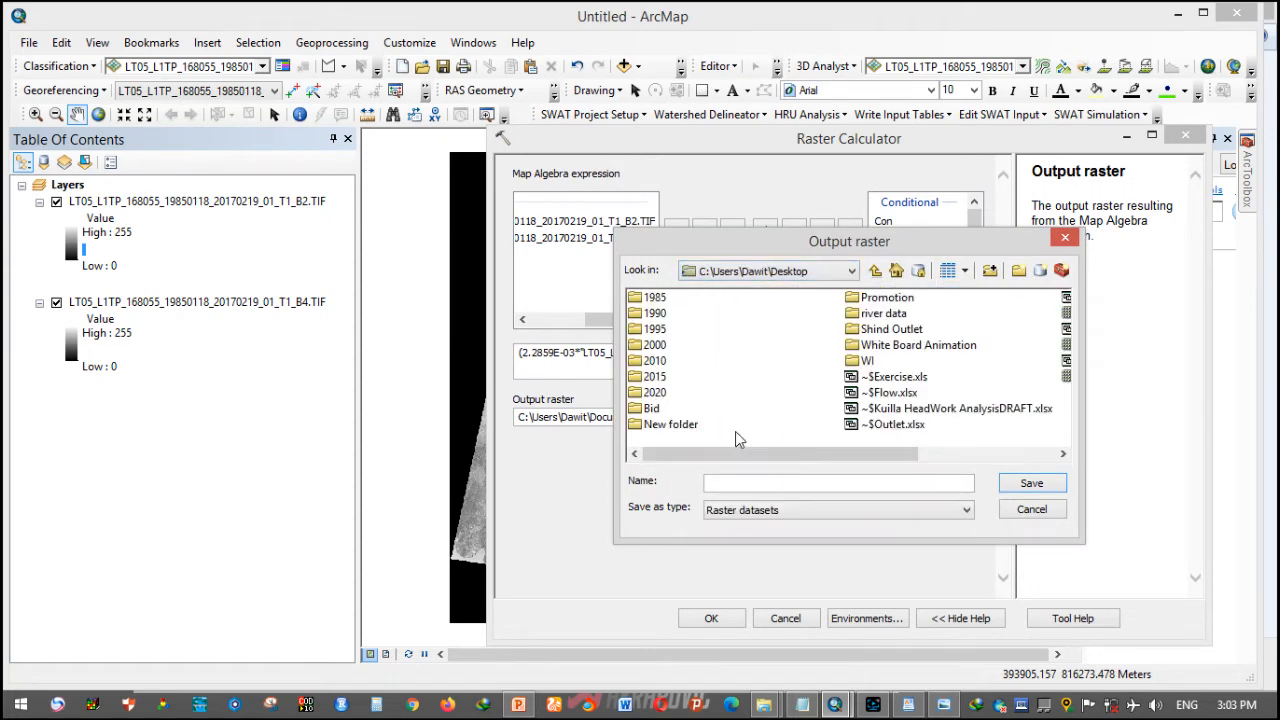
{"action": "double_click", "coordinate": [653, 298]}
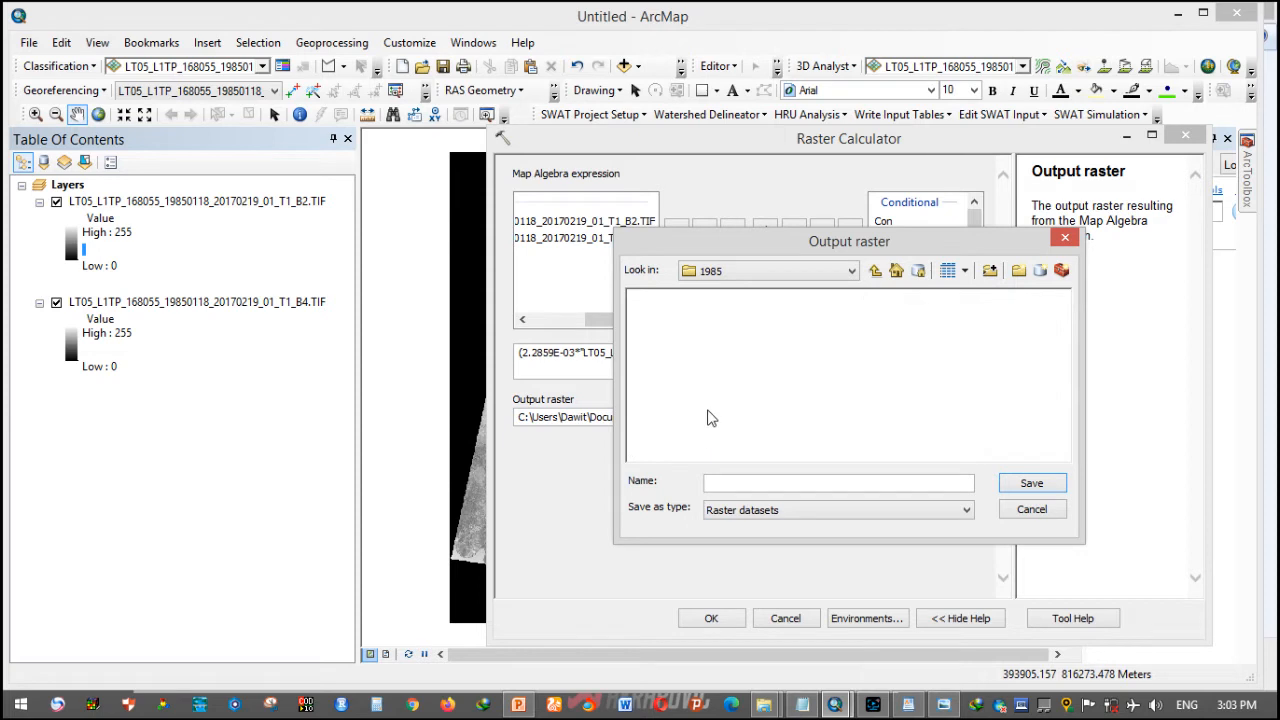
{"action": "left_click", "coordinate": [1019, 271]}
{"action": "type", "text": "Corrected"}
{"action": "key", "text": "Return"}
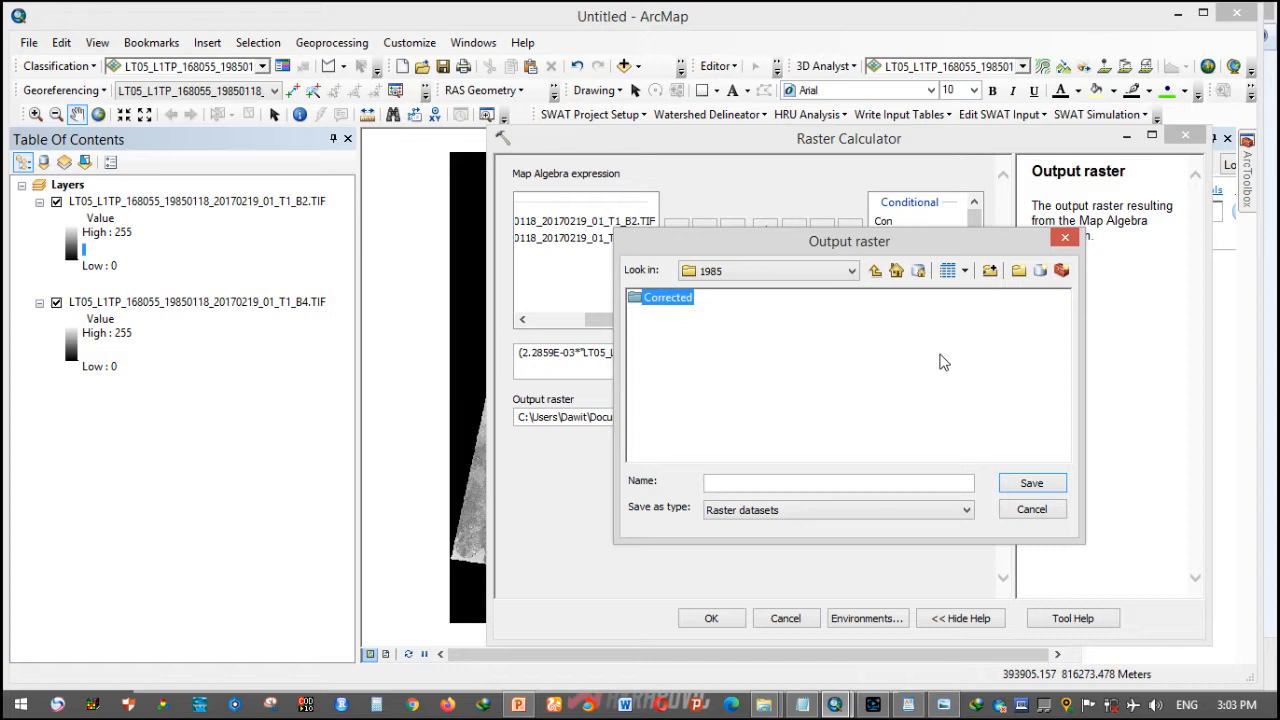
- Save the output raster as Band_2.tif in the Corrected folder and run the Band-2 calculation
{"action": "double_click", "coordinate": [668, 300]}
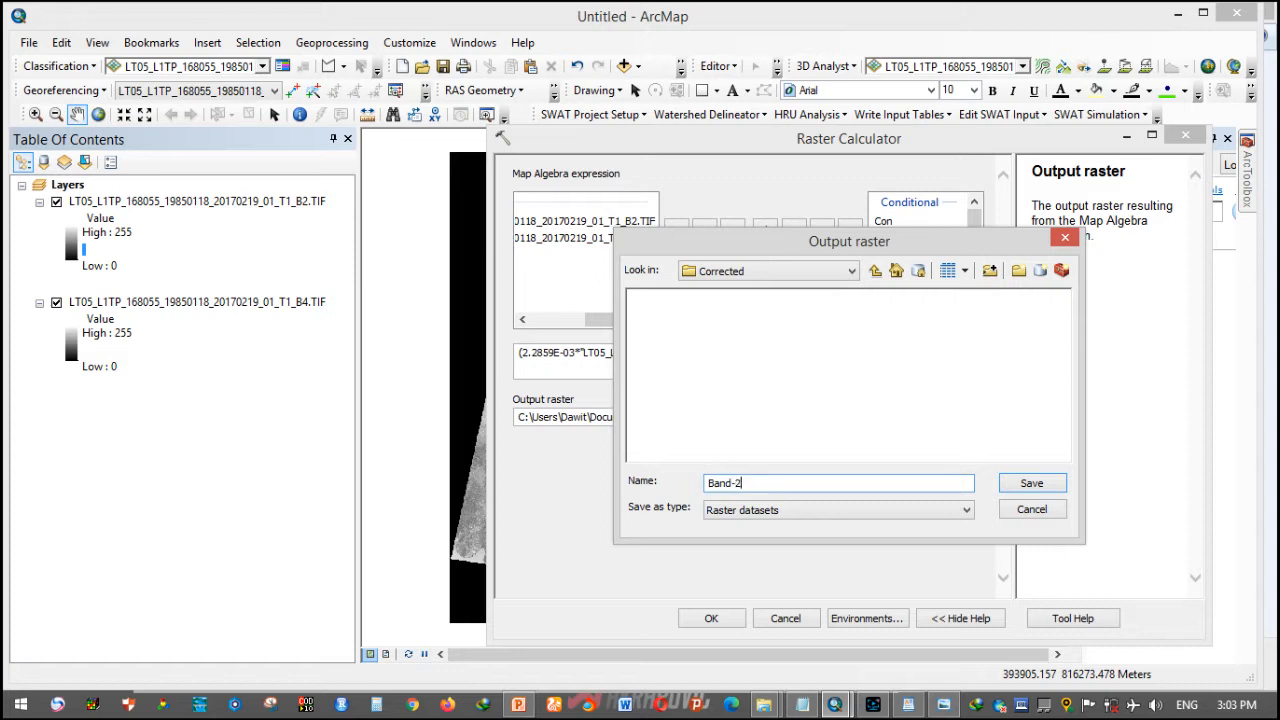
{"action": "key", "text": "BackSpace"}
{"action": "key", "text": "BackSpace"}
{"action": "left_click", "coordinate": [1012, 487]}
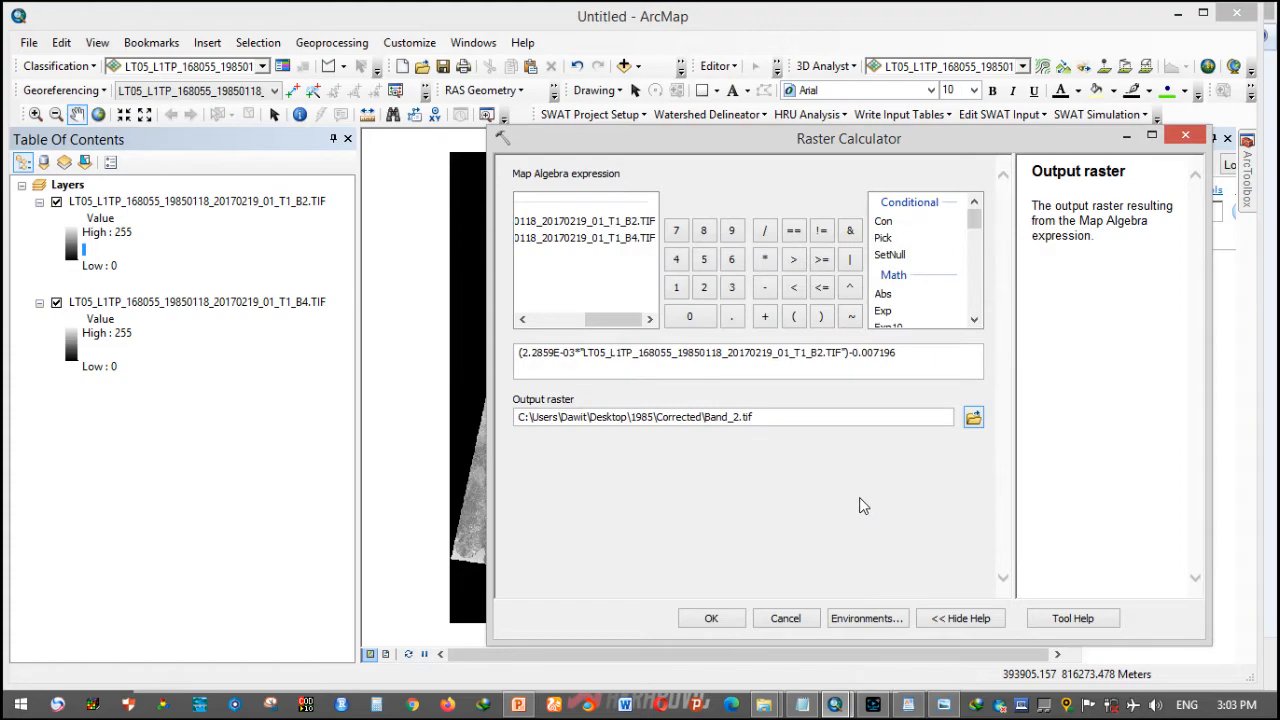
{"action": "left_click", "coordinate": [709, 618]}
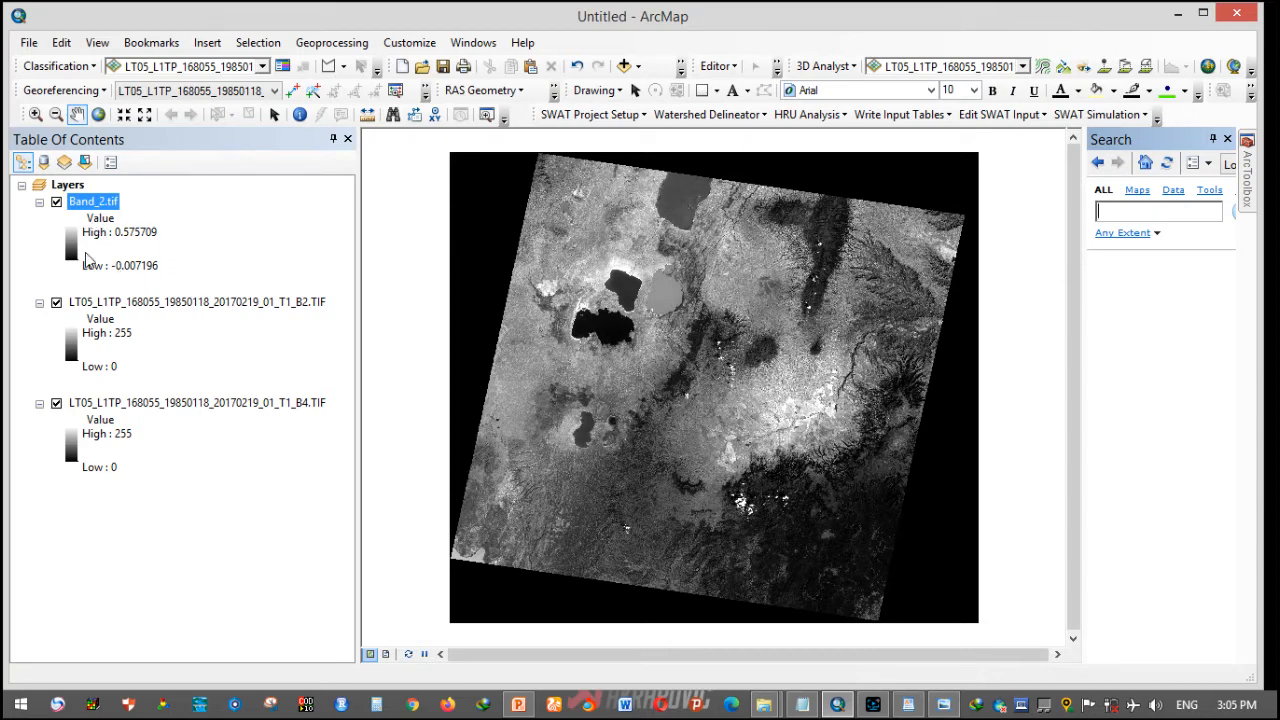
- Remove the original 1985 B2.TIF layer from the map
{"action": "left_click", "coordinate": [156, 304]}
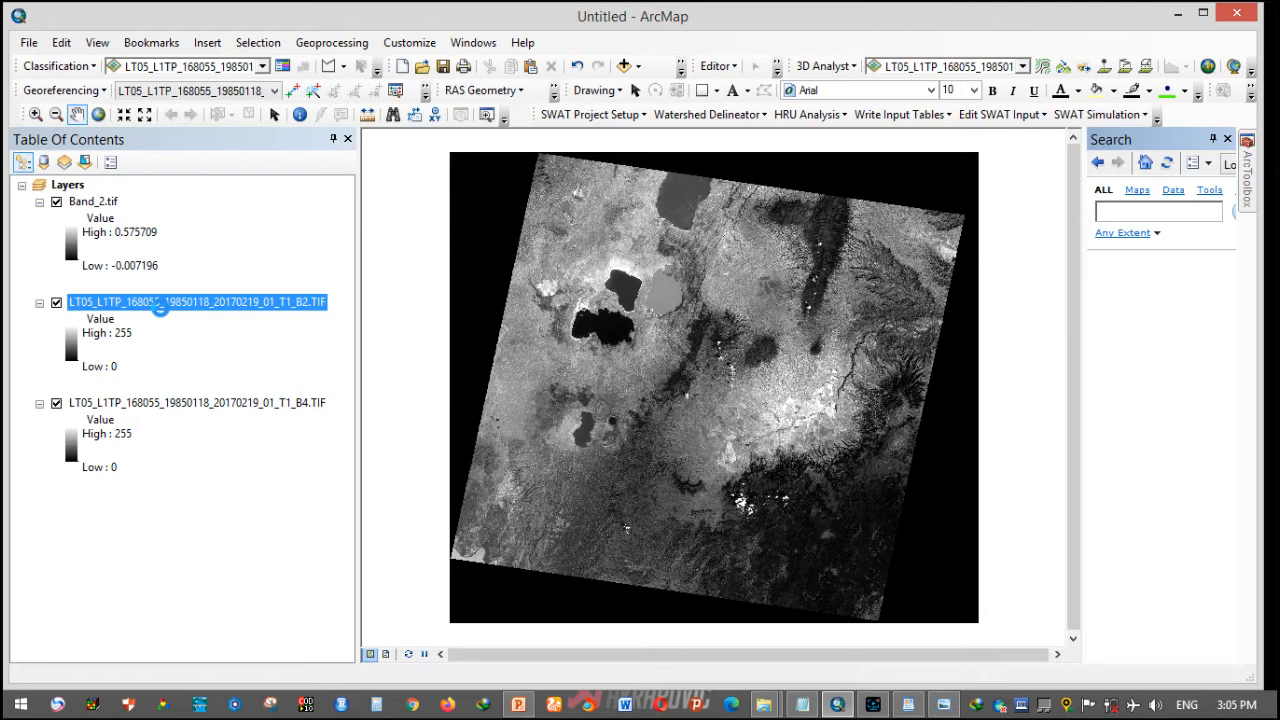
{"action": "right_click", "coordinate": [161, 310]}
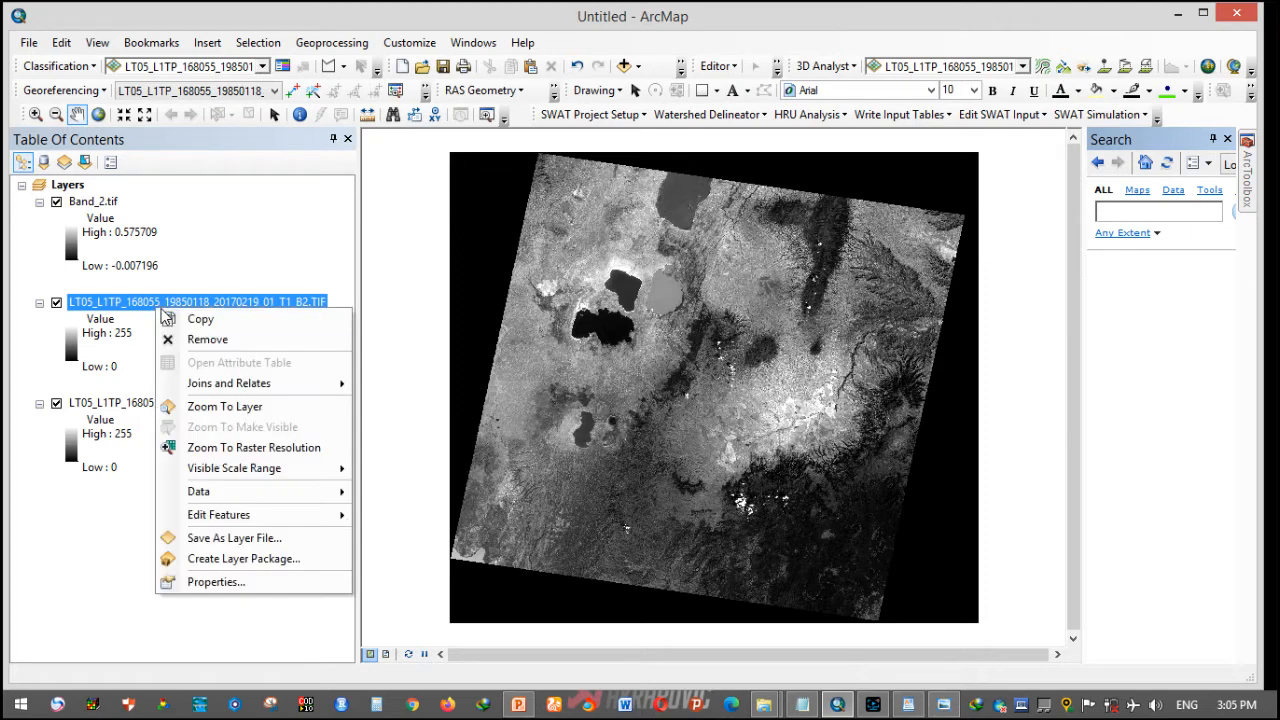
{"action": "left_click", "coordinate": [195, 341]}
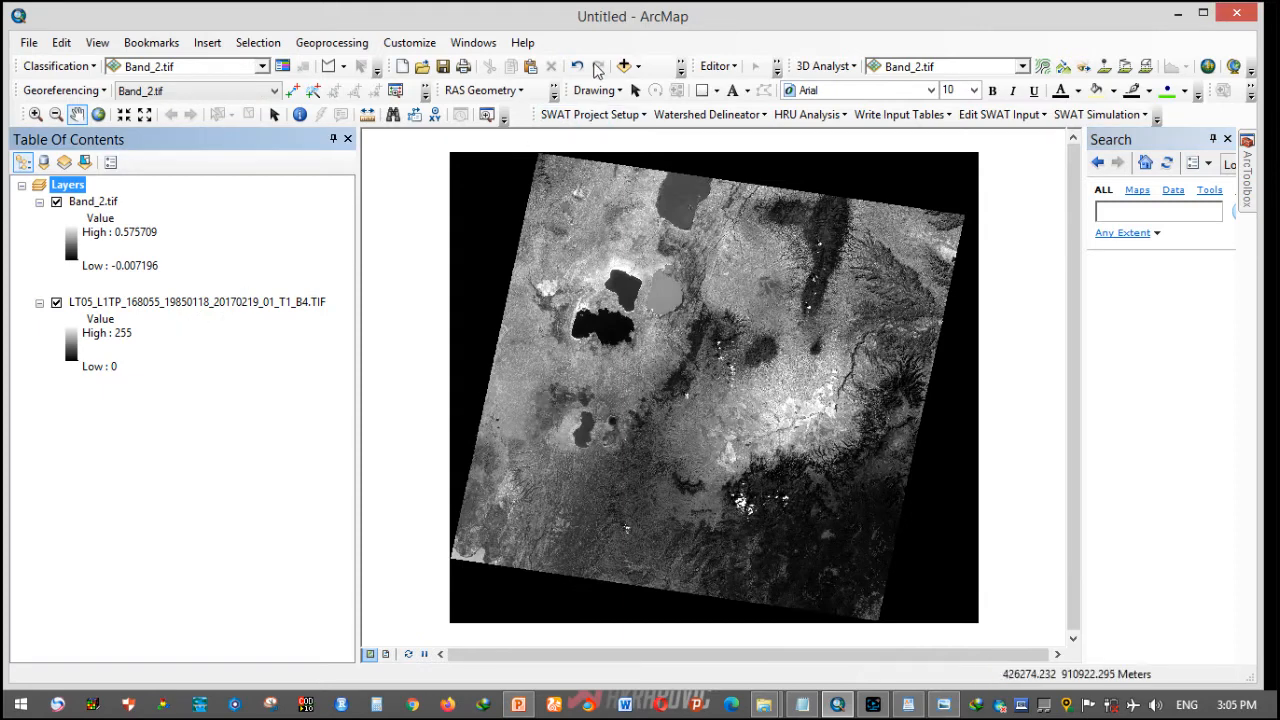
- Reopen the Raster Calculator and start the expression with an opening parenthesis and the 1985 Band-4 multiplier 2.5789E-03 from the Notepad notes
{"action": "left_click", "coordinate": [1247, 175]}
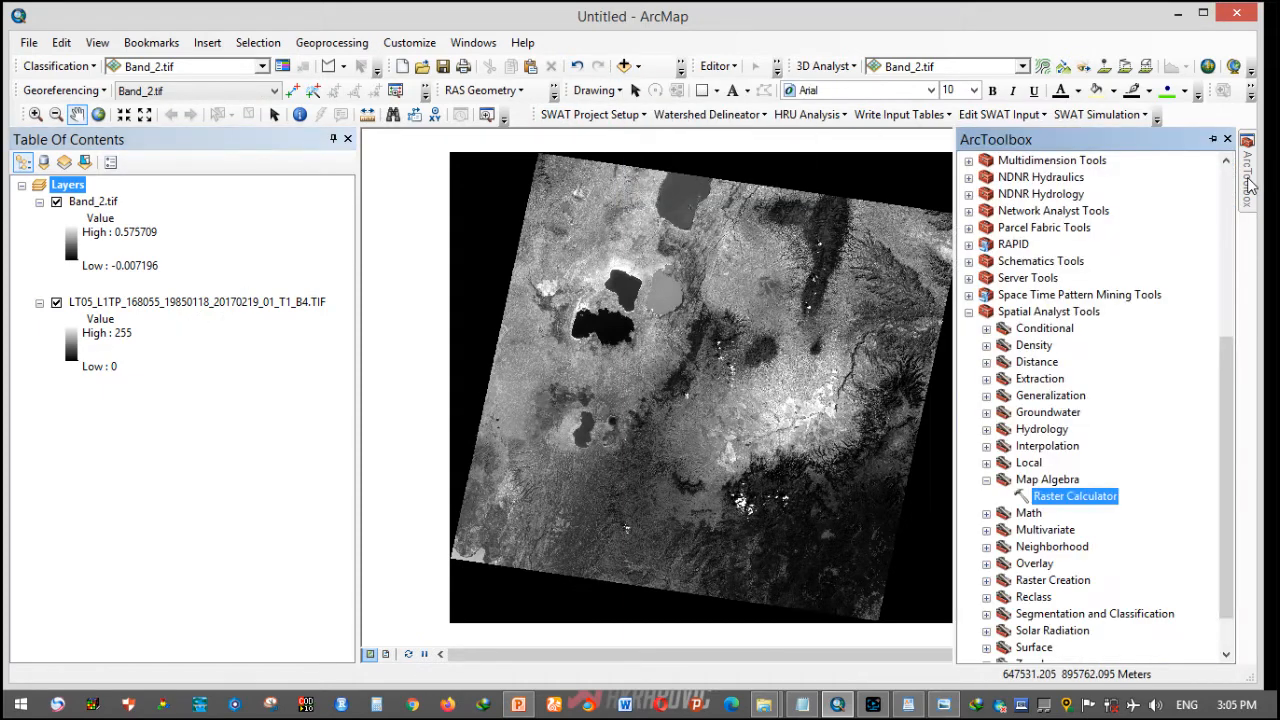
{"action": "double_click", "coordinate": [1071, 493]}
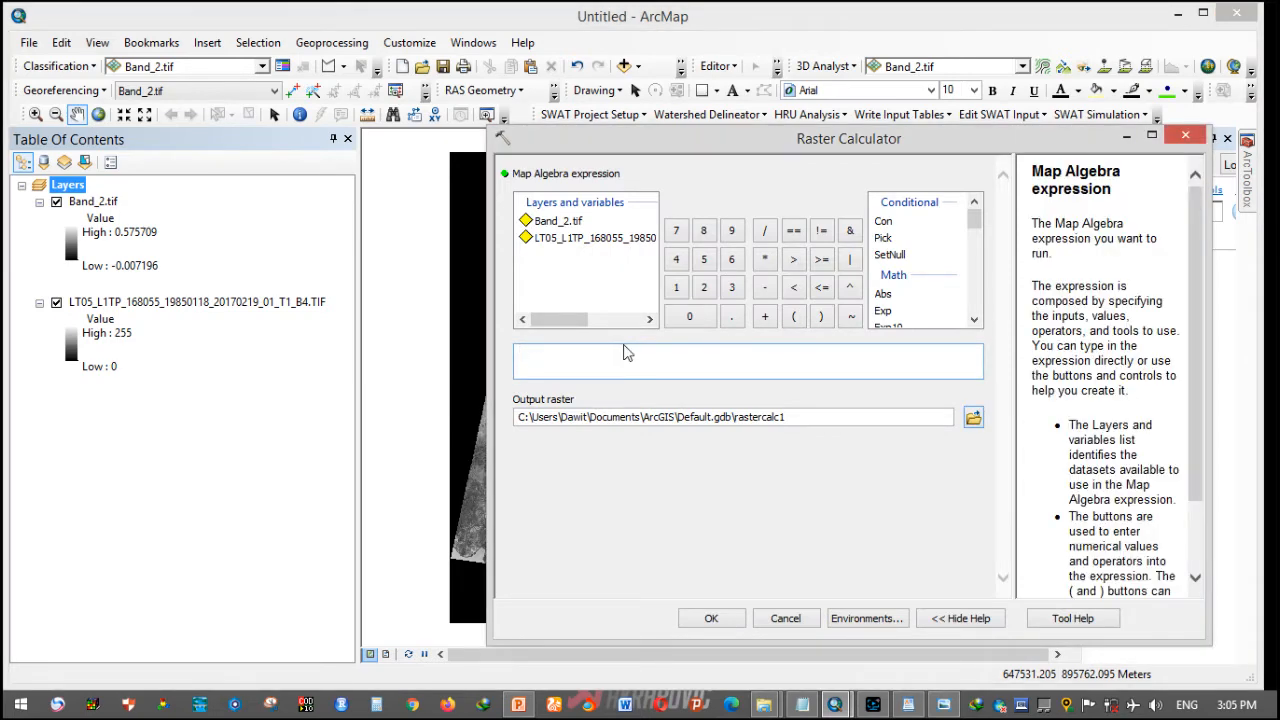
{"action": "left_click", "coordinate": [802, 704]}
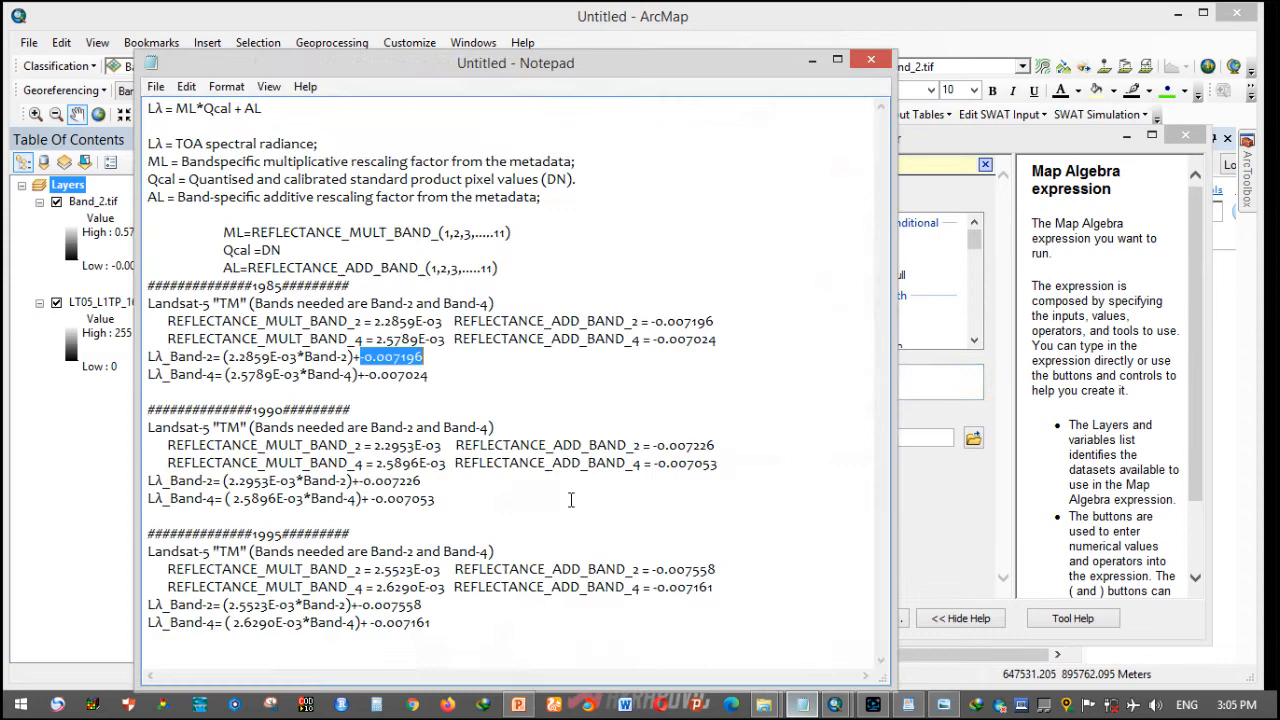
{"action": "left_click_drag", "start_coordinate": [229, 375], "coordinate": [300, 375]}
{"action": "right_click", "coordinate": [287, 376]}
{"action": "left_click", "coordinate": [365, 436]}
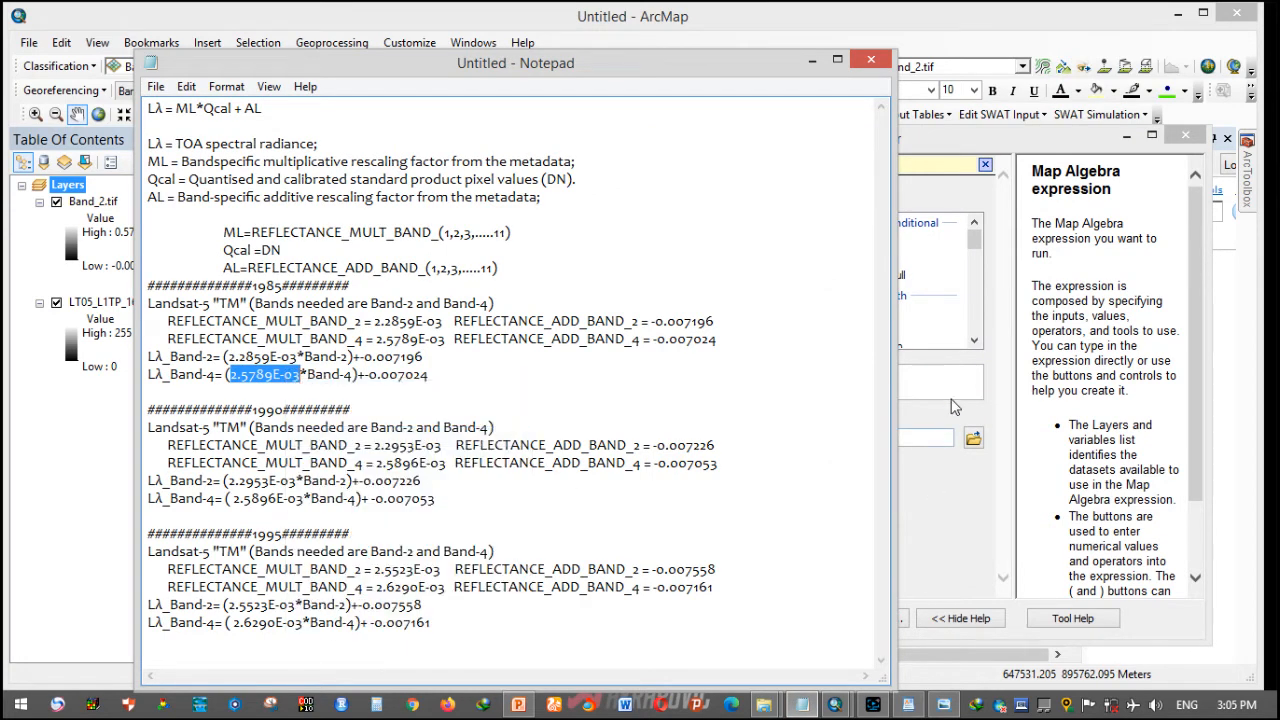
{"action": "left_click", "coordinate": [954, 388]}
{"action": "key", "text": "ctrl+v"}
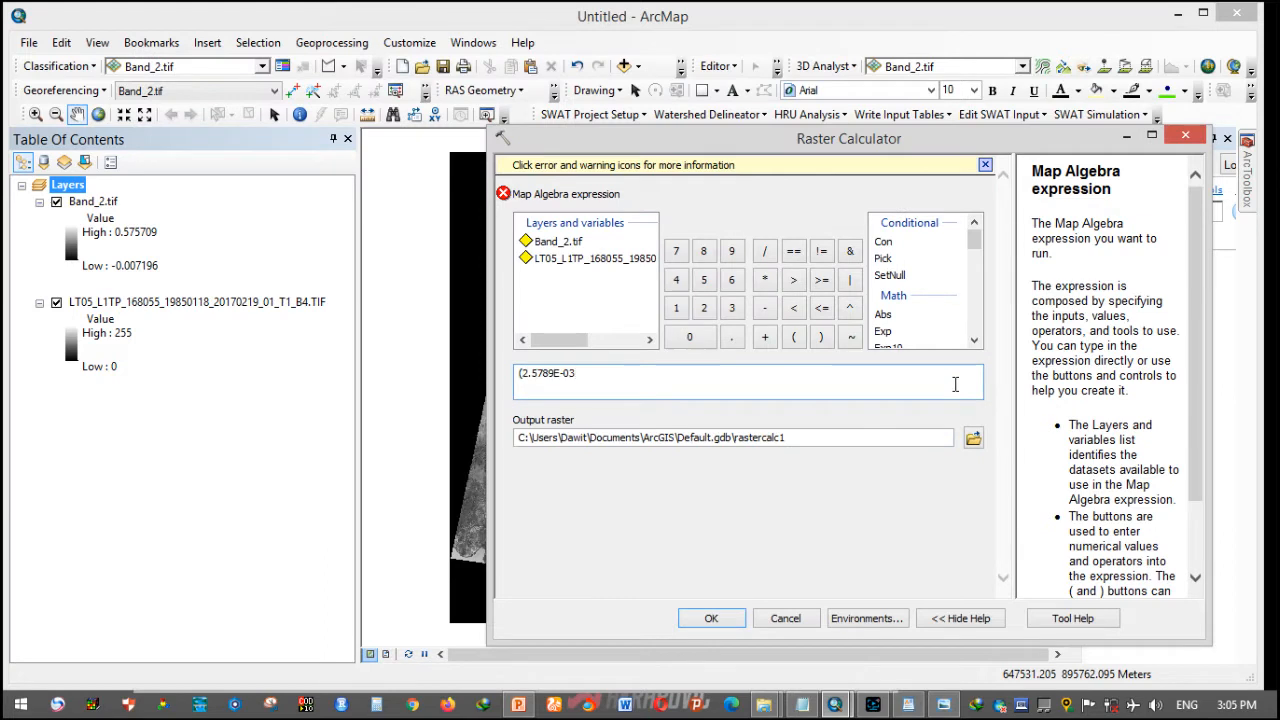
- Multiply the coefficient by the 1985 B4.TIF layer, close the parenthesis and add the Band-4 additive factor as +-0.007024
{"action": "type", "text": "*"}
{"action": "left_click", "coordinate": [581, 262]}
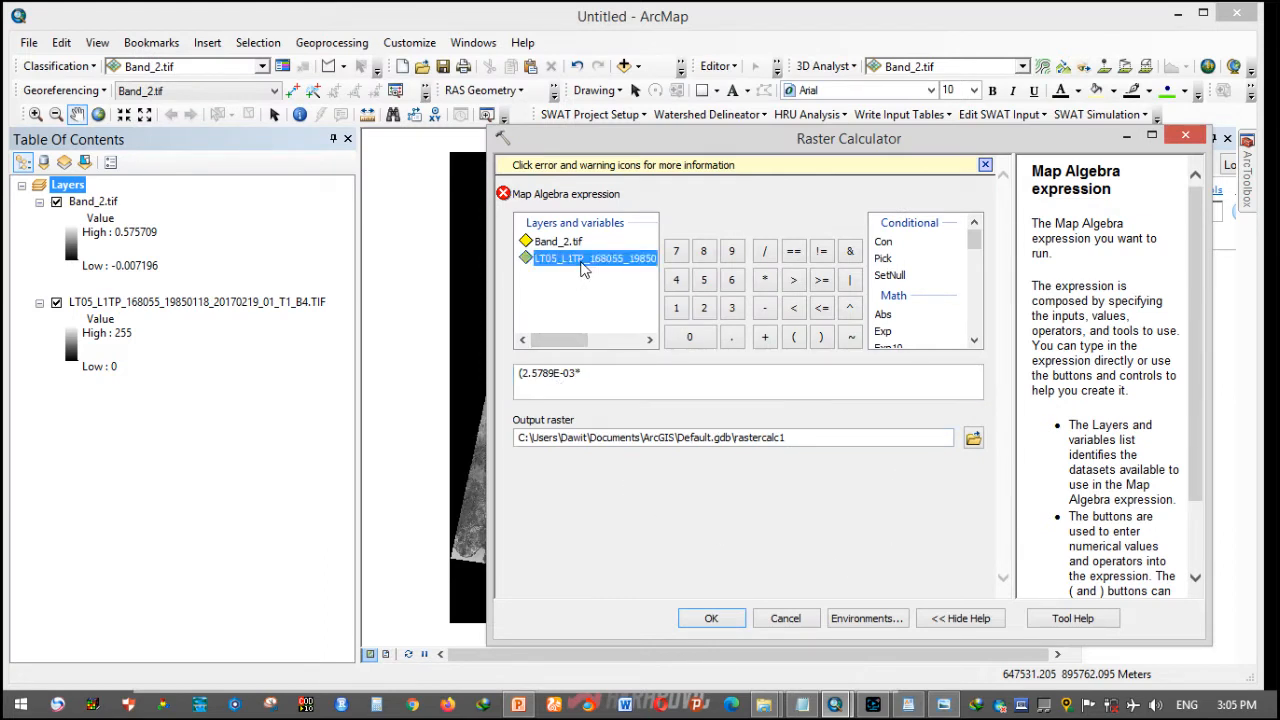
{"action": "double_click", "coordinate": [585, 262]}
{"action": "type", "text": ")+"}
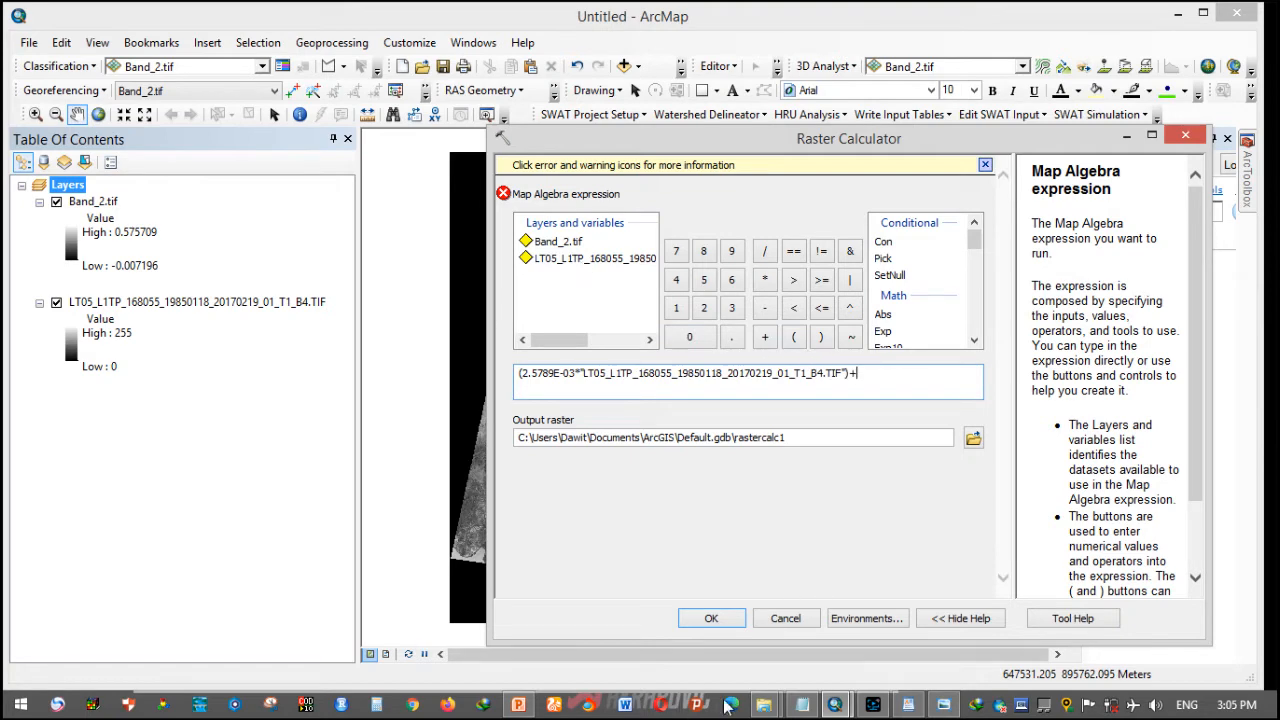
{"action": "left_click", "coordinate": [802, 704]}
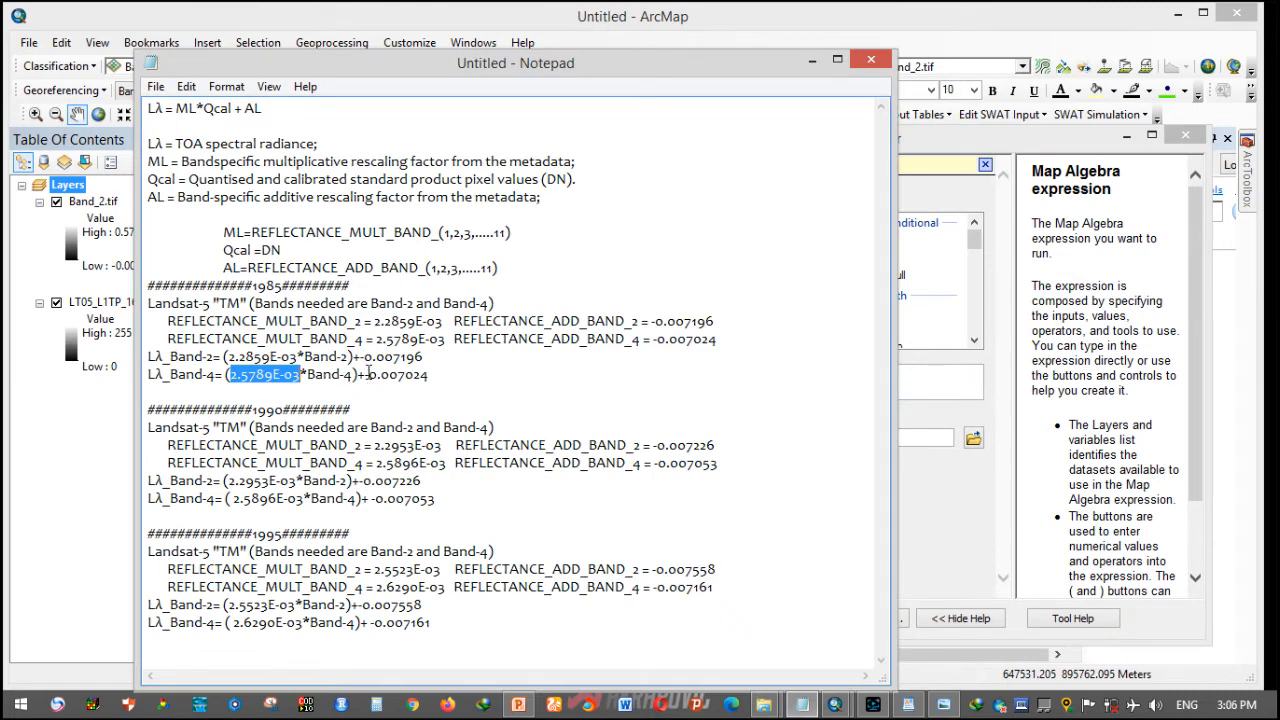
{"action": "key", "text": "alt+Tab"}
{"action": "type", "text": "-0.007024"}
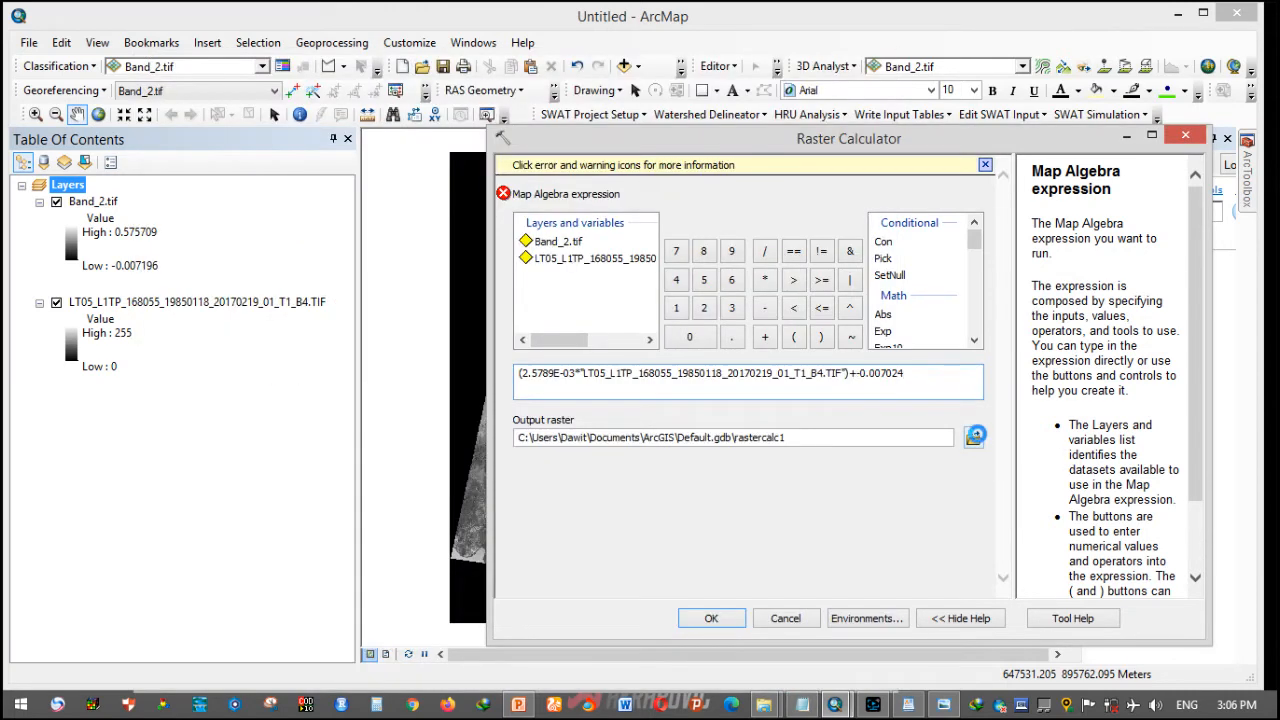
- Save the output raster as Band_4.tif in the Corrected folder and run the Band-4 calculation
{"action": "left_click", "coordinate": [973, 422]}
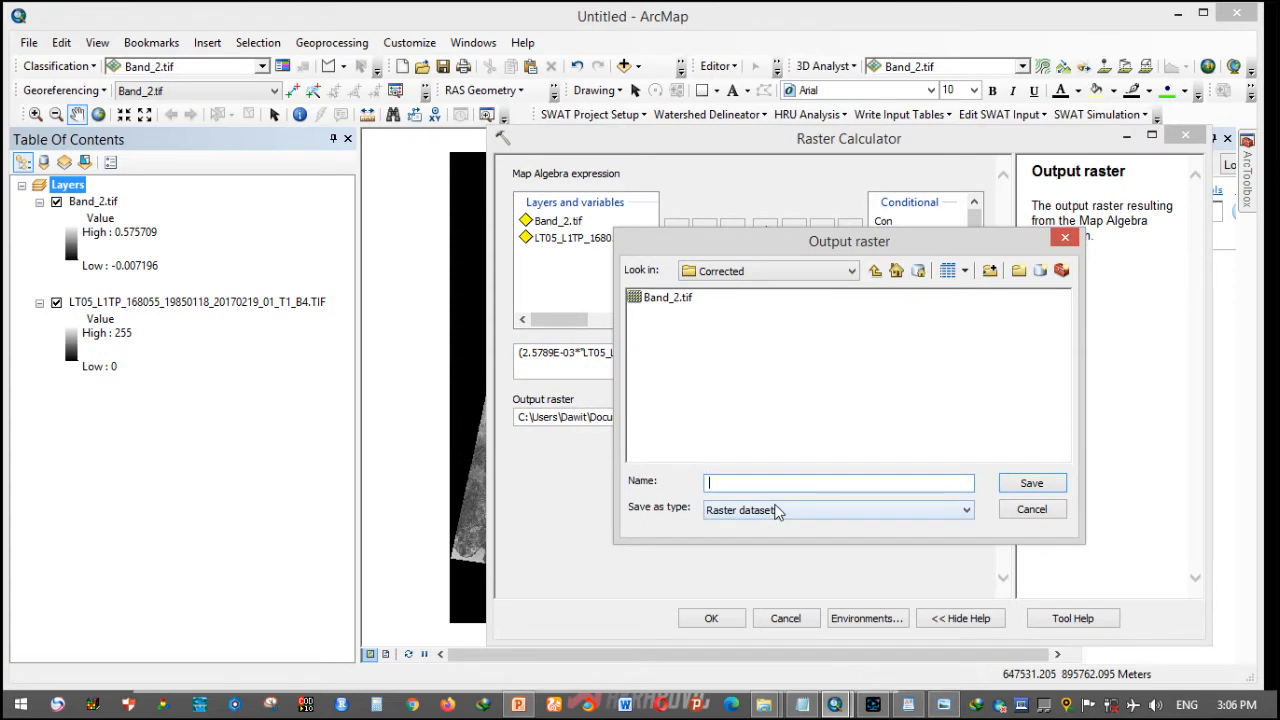
{"action": "type", "text": "Band_4.tif"}
{"action": "left_click", "coordinate": [1024, 484]}
{"action": "left_click", "coordinate": [734, 624]}
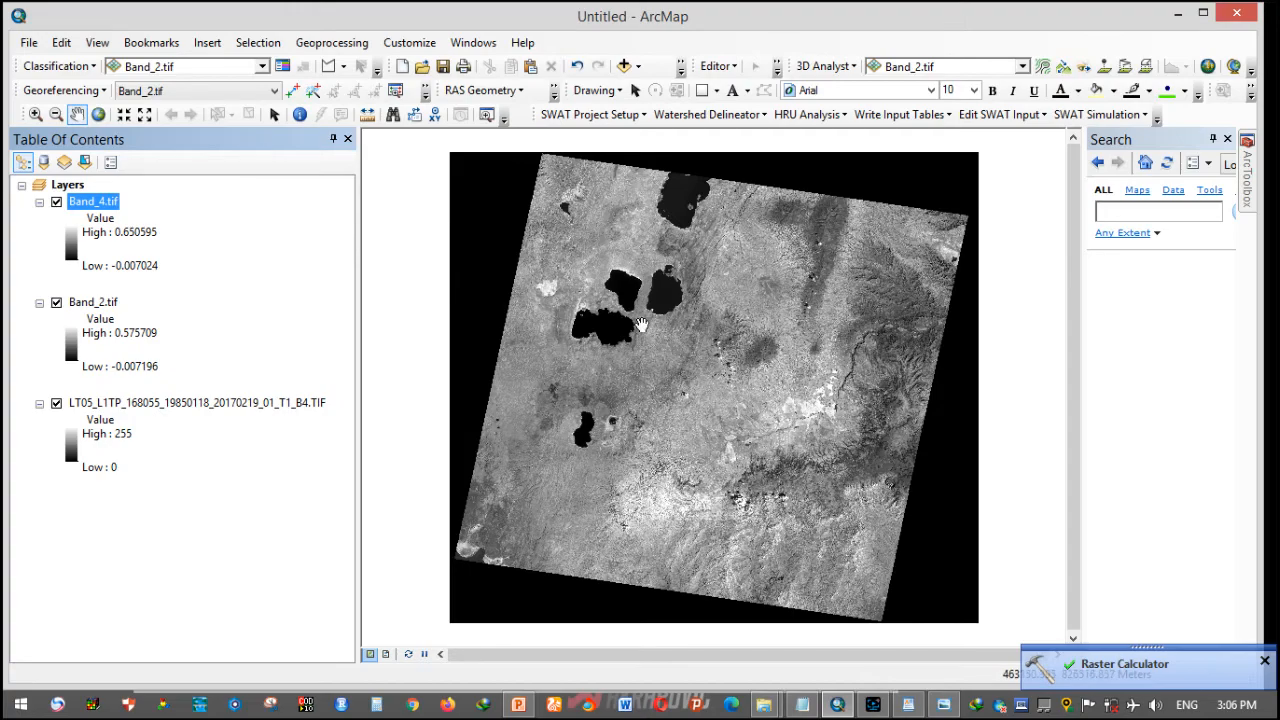
{"action": "scroll", "coordinate": [646, 321], "scroll_direction": "up", "scroll_amount": 5}
{"action": "scroll", "coordinate": [648, 318], "scroll_direction": "down", "scroll_amount": 2}
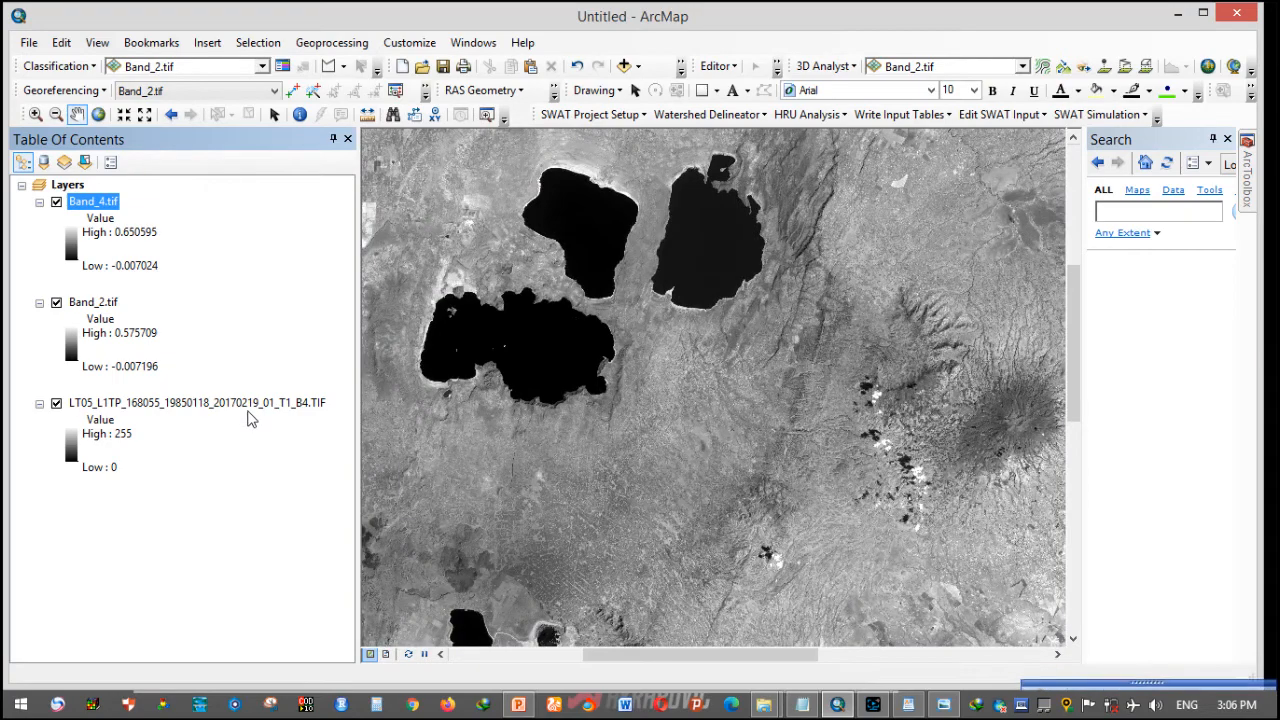
- Remove the original 1985 B4.TIF layer from the map
{"action": "left_click", "coordinate": [249, 405]}
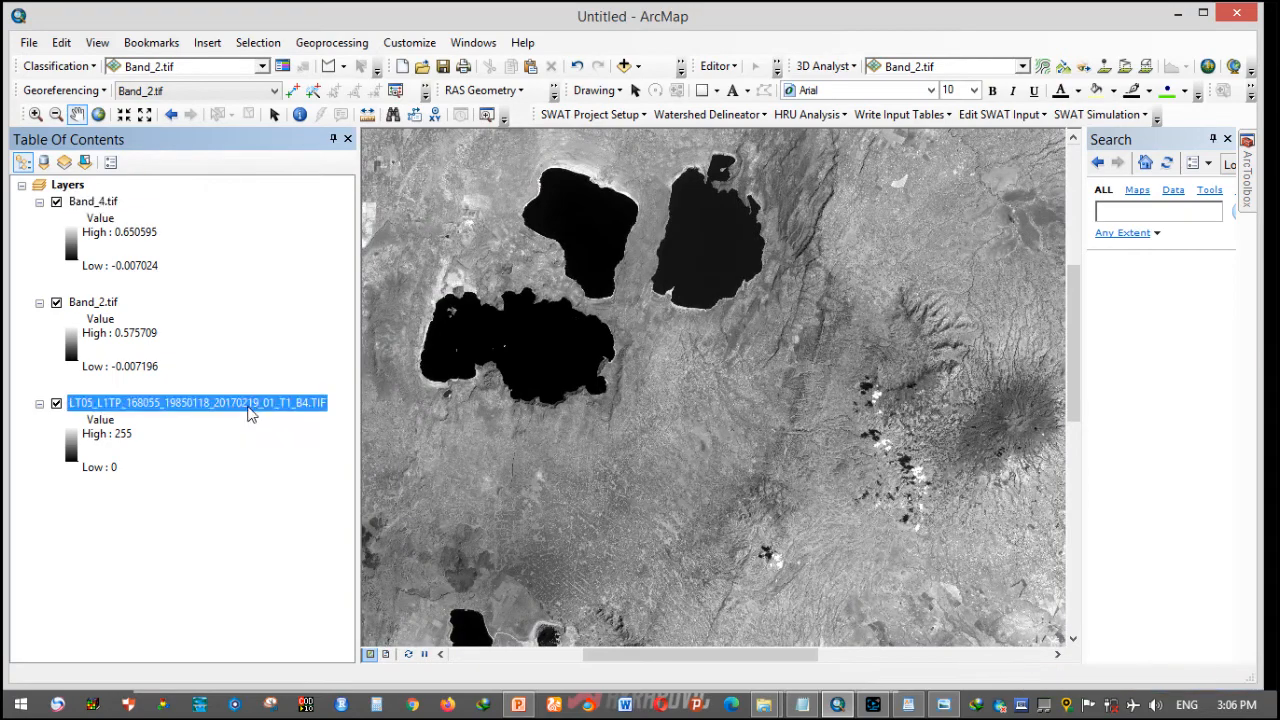
{"action": "right_click", "coordinate": [250, 408]}
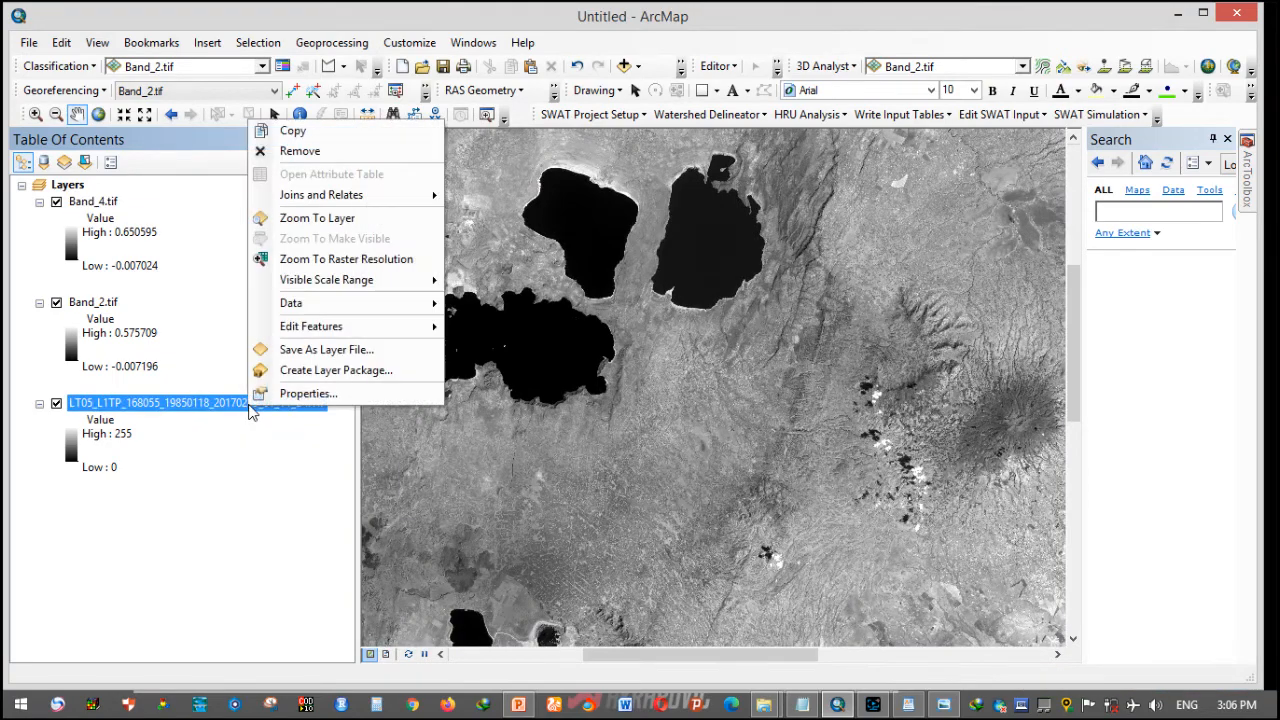
{"action": "left_click", "coordinate": [343, 152]}
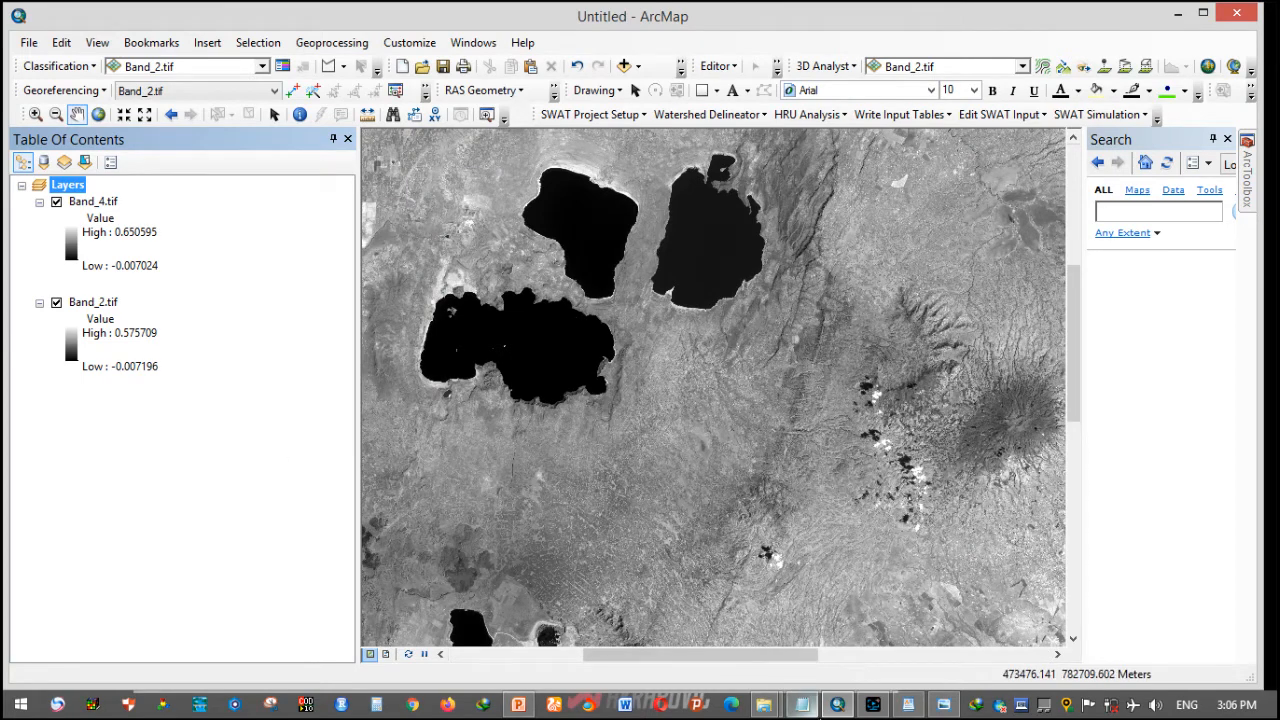
- Switch to the PowerPoint presentation and format the third NDWI formula, (Green – NIR) / (Green + NIR), in bold red
{"action": "left_click", "coordinate": [522, 706]}
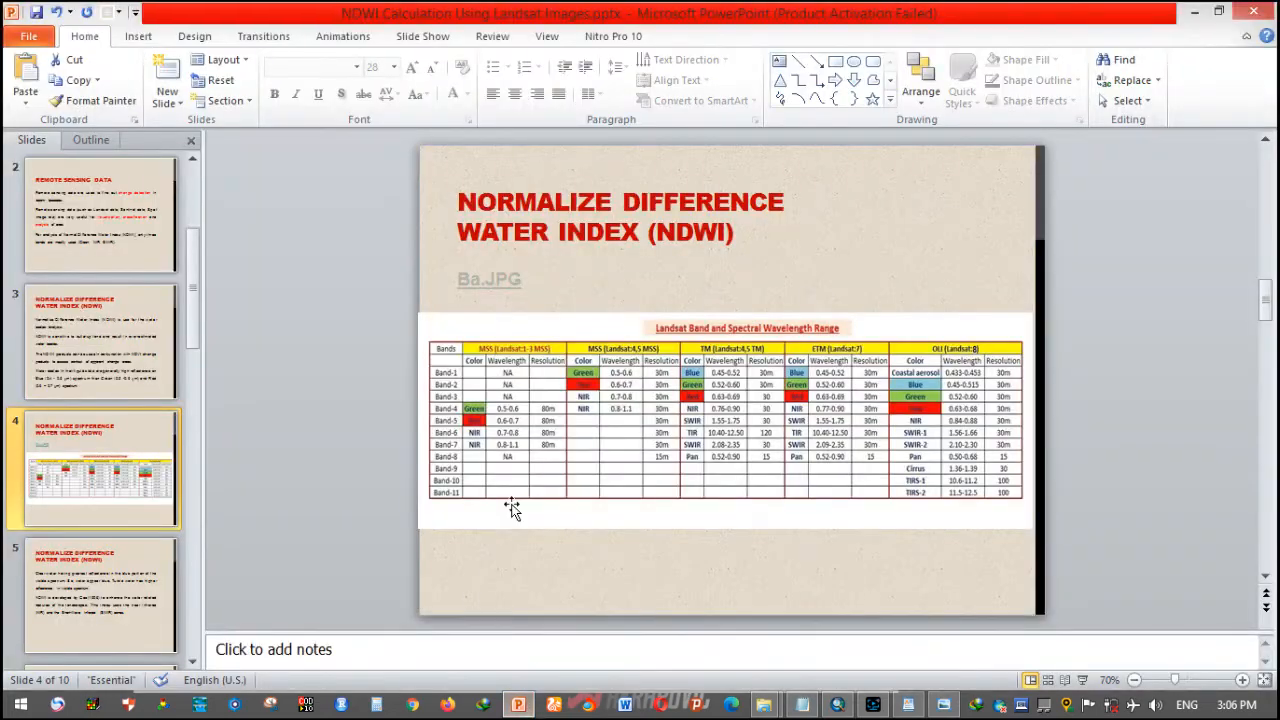
{"action": "scroll", "coordinate": [515, 507], "scroll_direction": "down", "scroll_amount": 2}
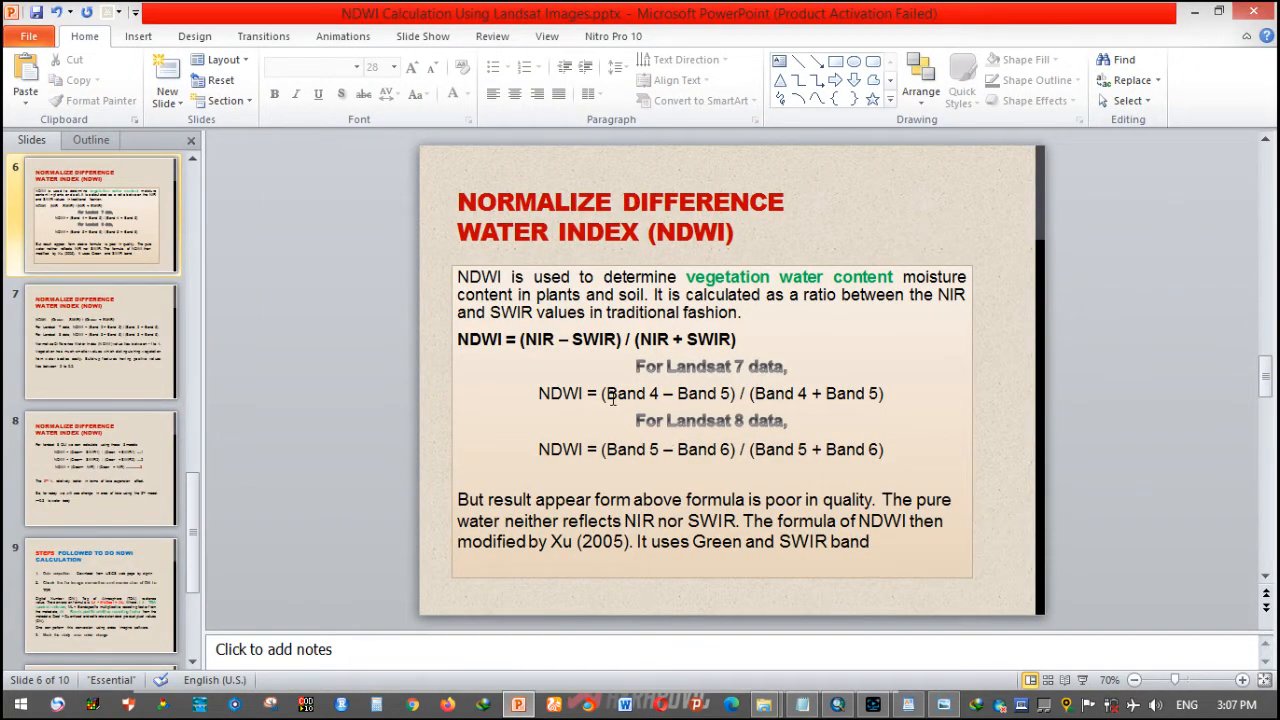
{"action": "scroll", "coordinate": [766, 477], "scroll_direction": "down", "scroll_amount": 4}
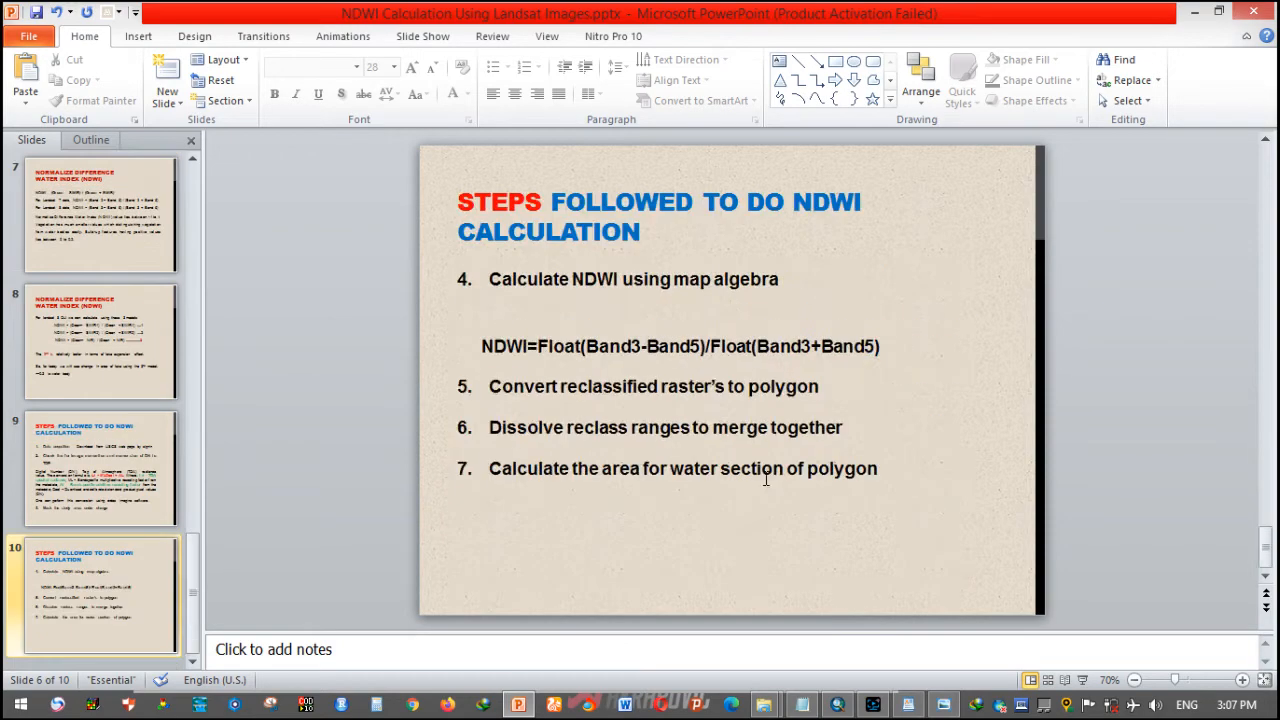
{"action": "scroll", "coordinate": [766, 477], "scroll_direction": "up", "scroll_amount": 2}
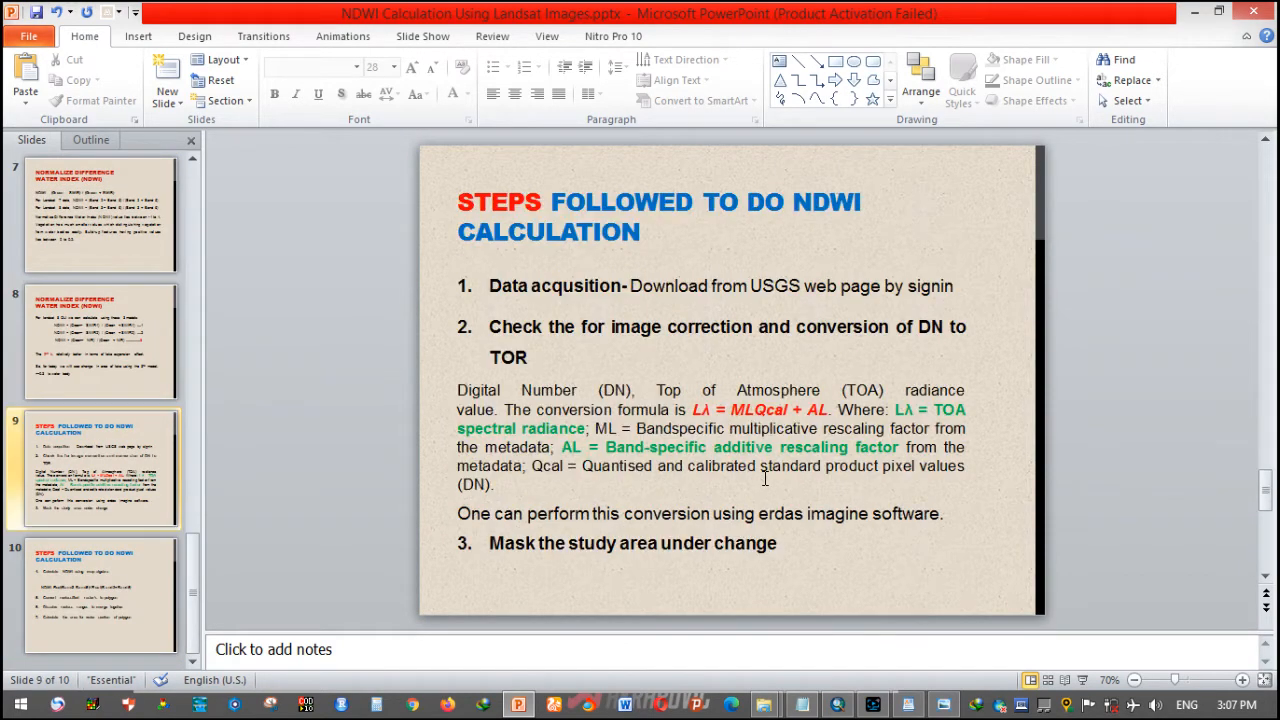
{"action": "scroll", "coordinate": [765, 478], "scroll_direction": "up", "scroll_amount": 1}
{"action": "mouse_move", "coordinate": [532, 370]}
{"action": "left_mouse_down"}
{"action": "mouse_move", "coordinate": [910, 372]}
{"action": "mouse_move", "coordinate": [833, 372]}
{"action": "left_mouse_up"}
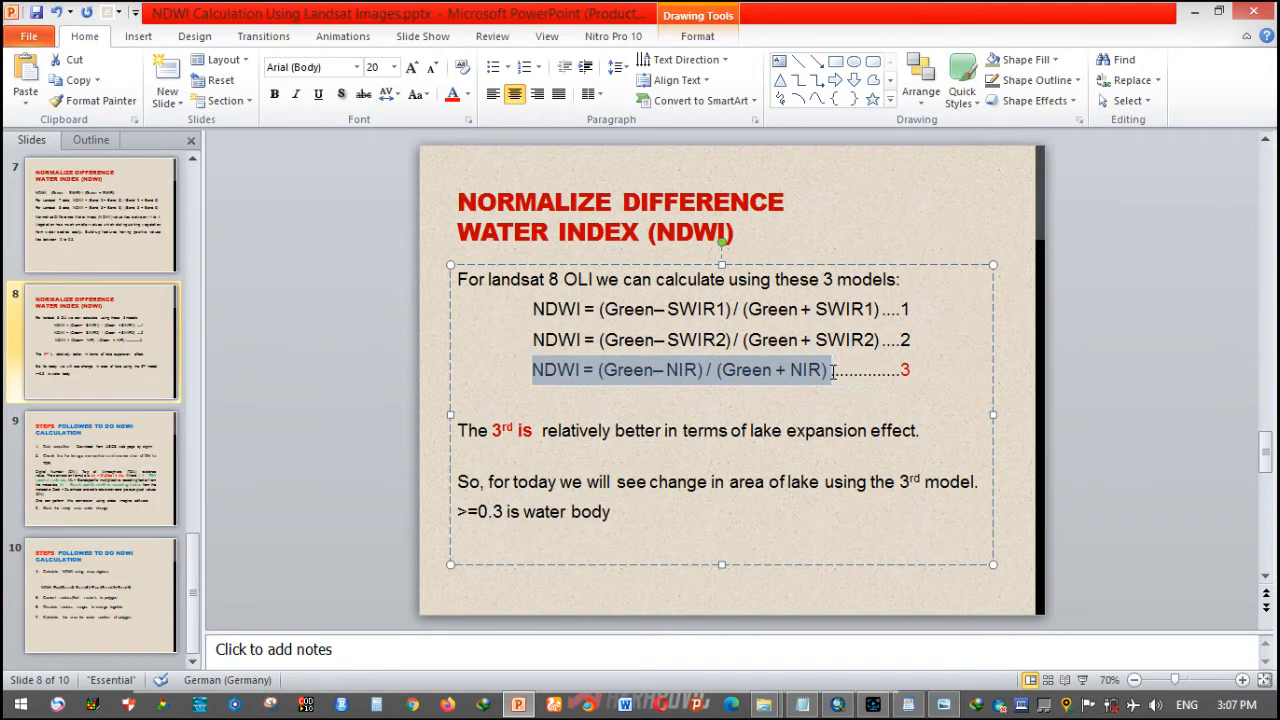
{"action": "left_click", "coordinate": [452, 103]}
{"action": "left_click", "coordinate": [274, 94]}
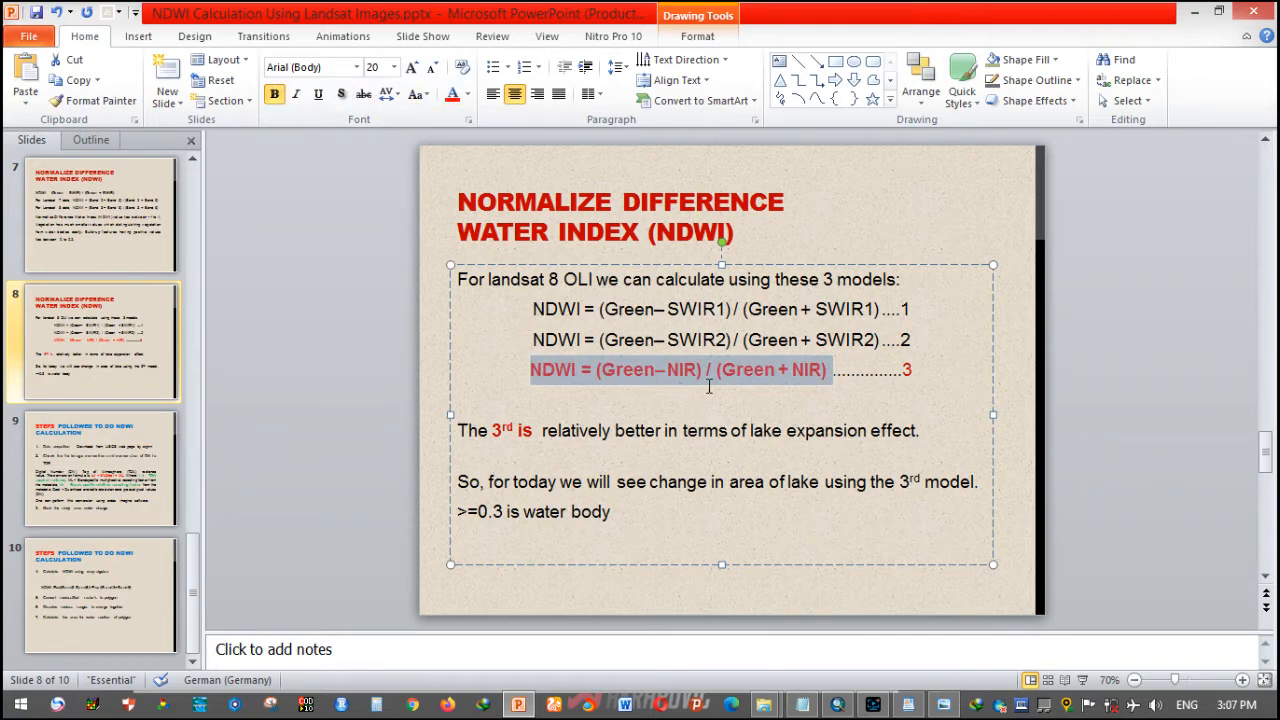
{"action": "left_click", "coordinate": [805, 490]}
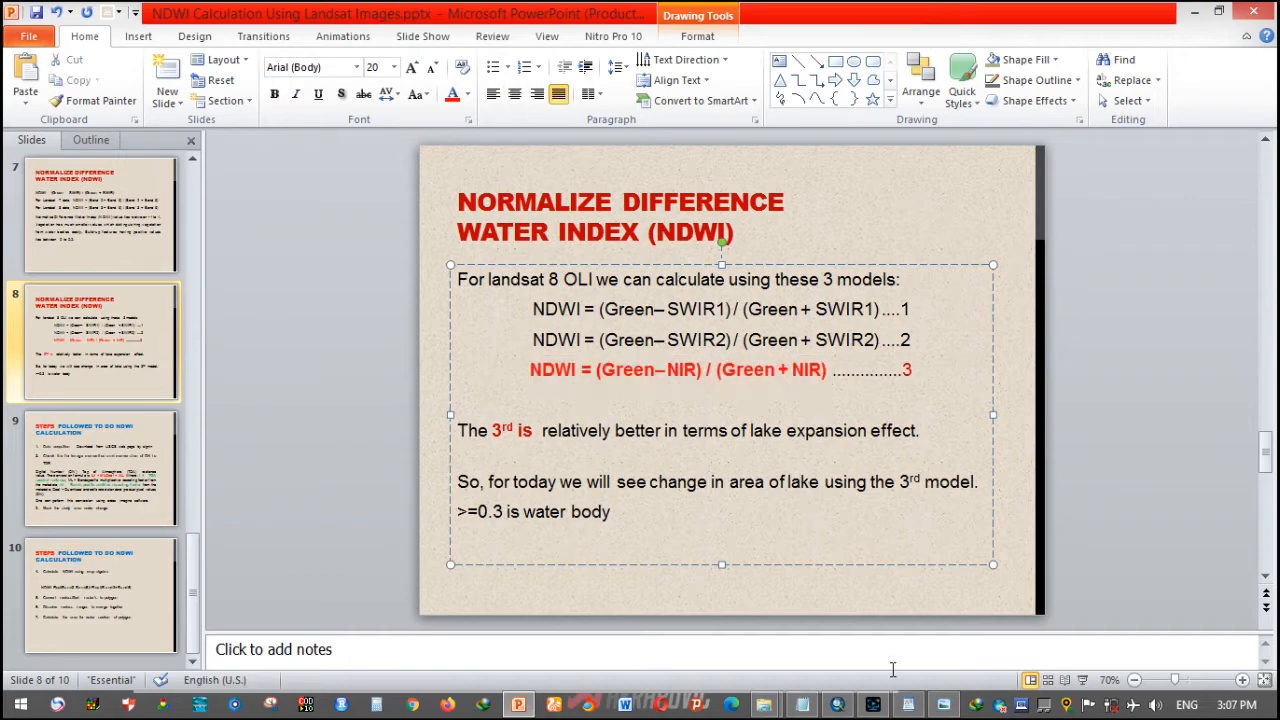
- Return to ArcMap and draw a polygon graphic enclosing the group of three neighbouring lakes in the upper part of the scene
{"action": "left_click", "coordinate": [837, 704]}
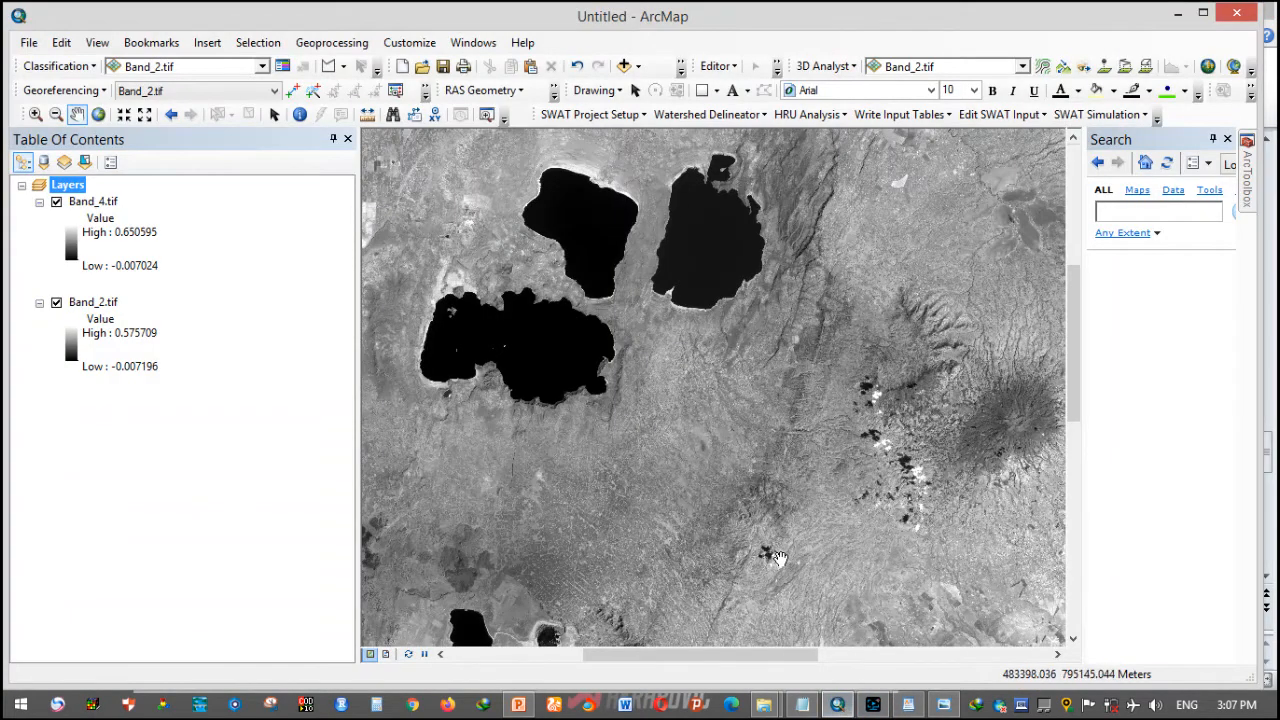
{"action": "scroll", "coordinate": [708, 312], "scroll_direction": "up", "scroll_amount": 2}
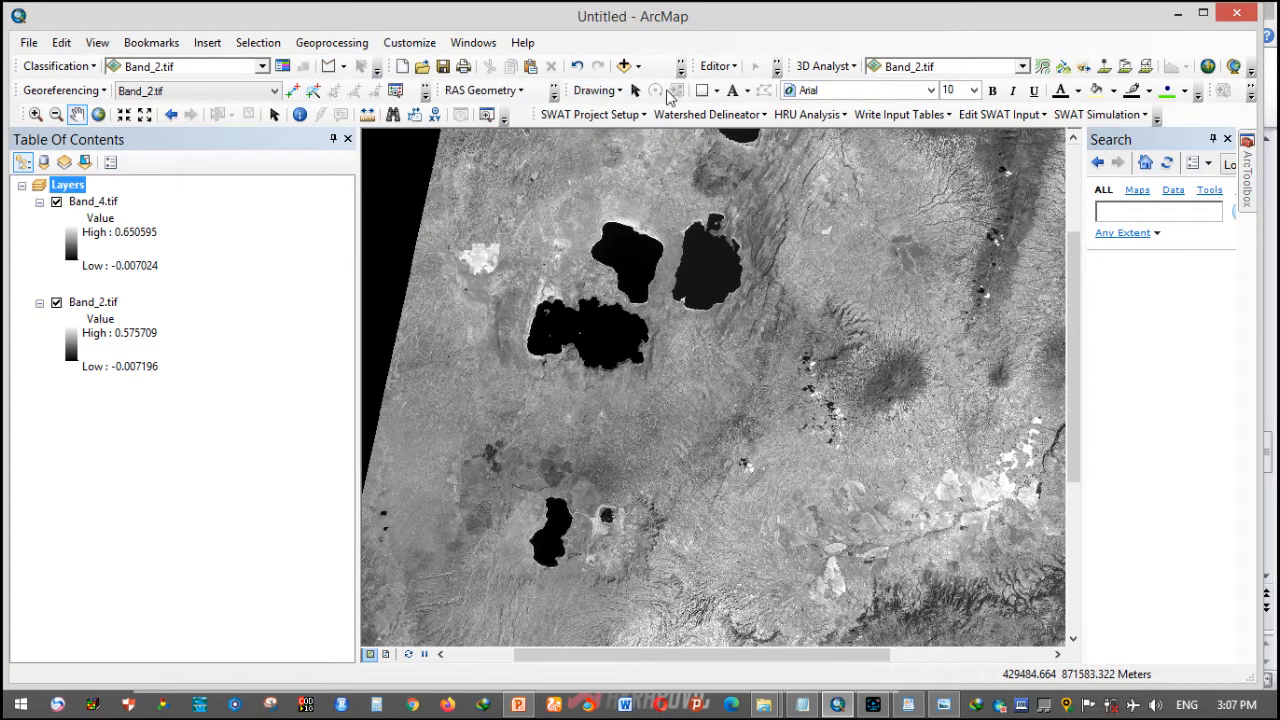
{"action": "left_click", "coordinate": [716, 91]}
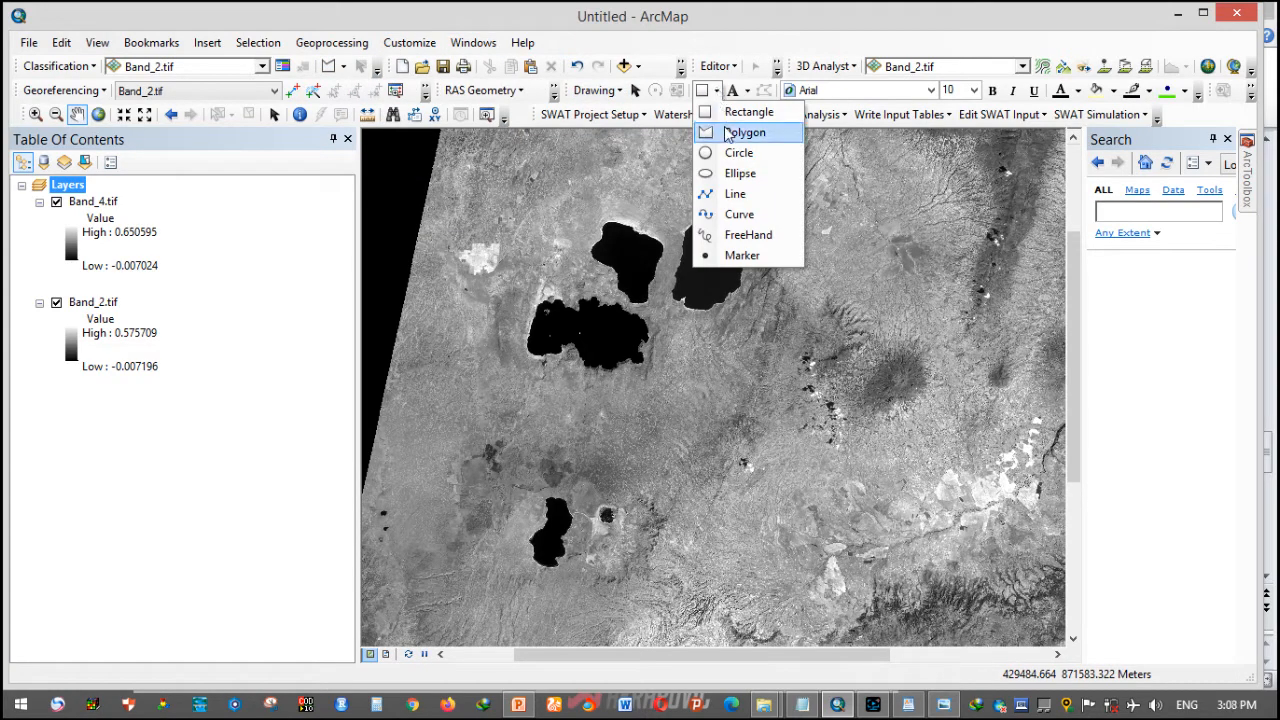
{"action": "left_click", "coordinate": [730, 133]}
{"action": "left_click", "coordinate": [602, 205]}
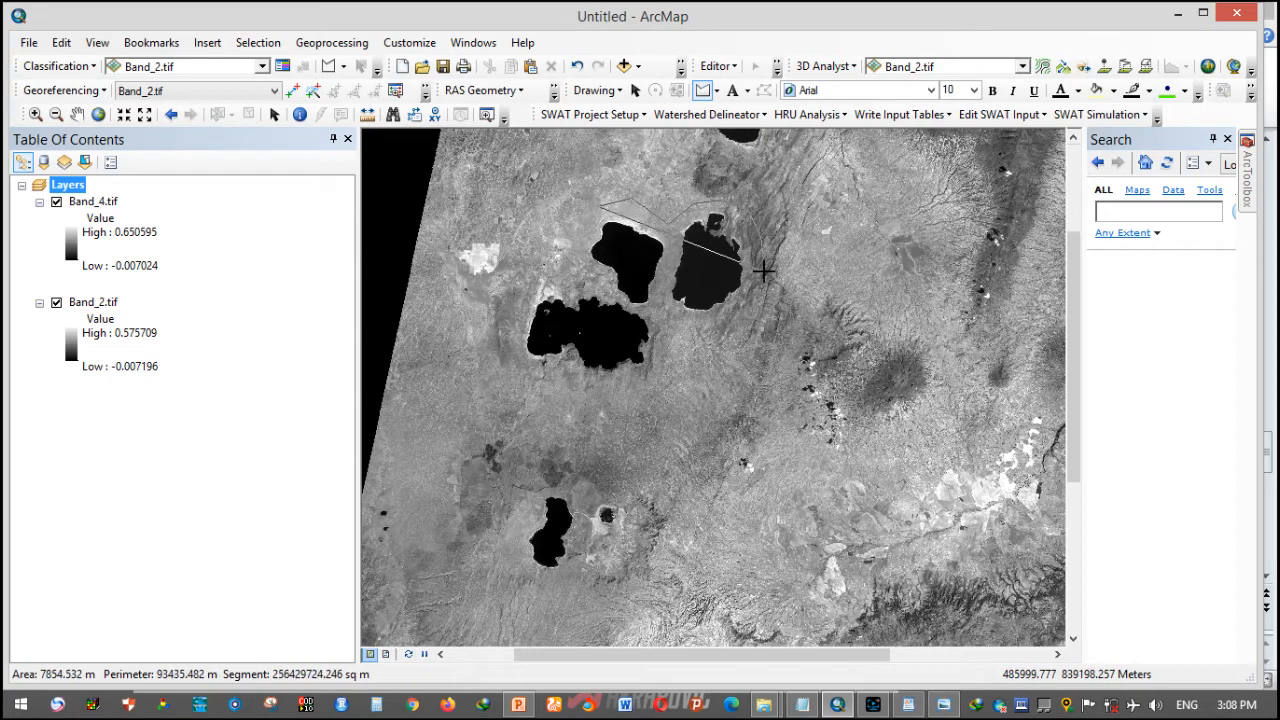
{"action": "scroll", "coordinate": [763, 270], "scroll_direction": "up", "scroll_amount": 3}
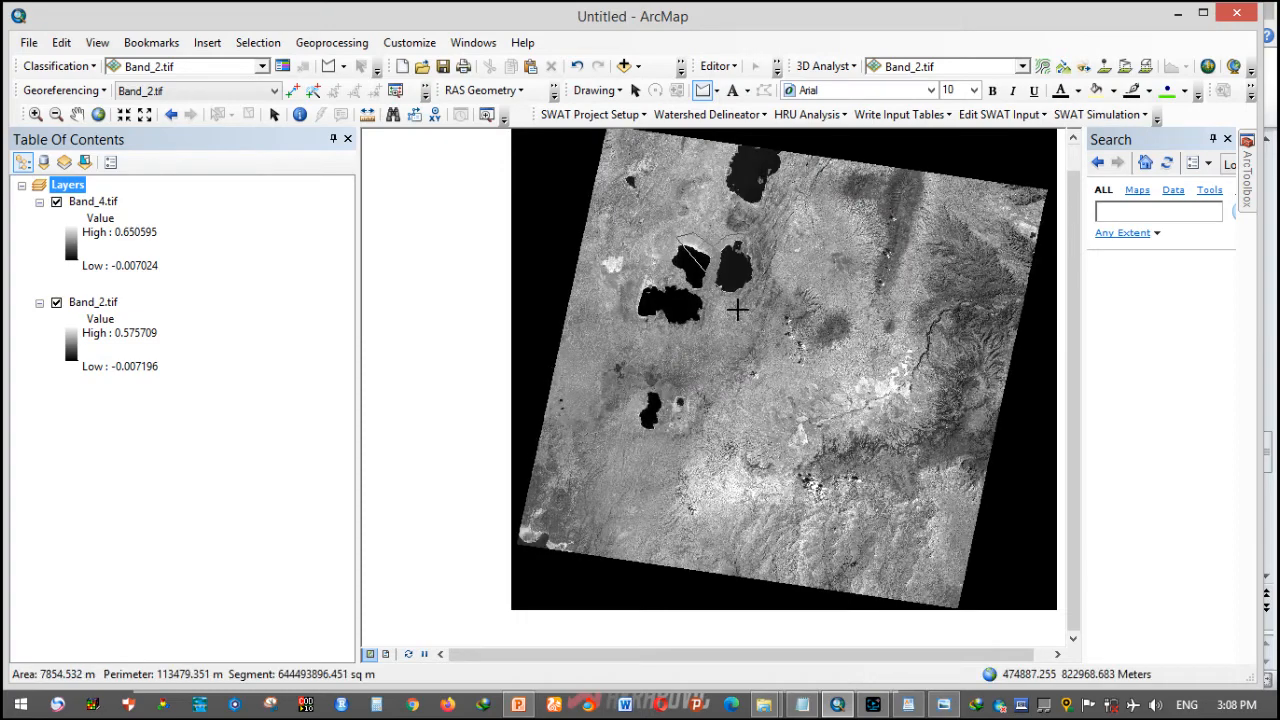
{"action": "scroll", "coordinate": [737, 310], "scroll_direction": "down", "scroll_amount": 3}
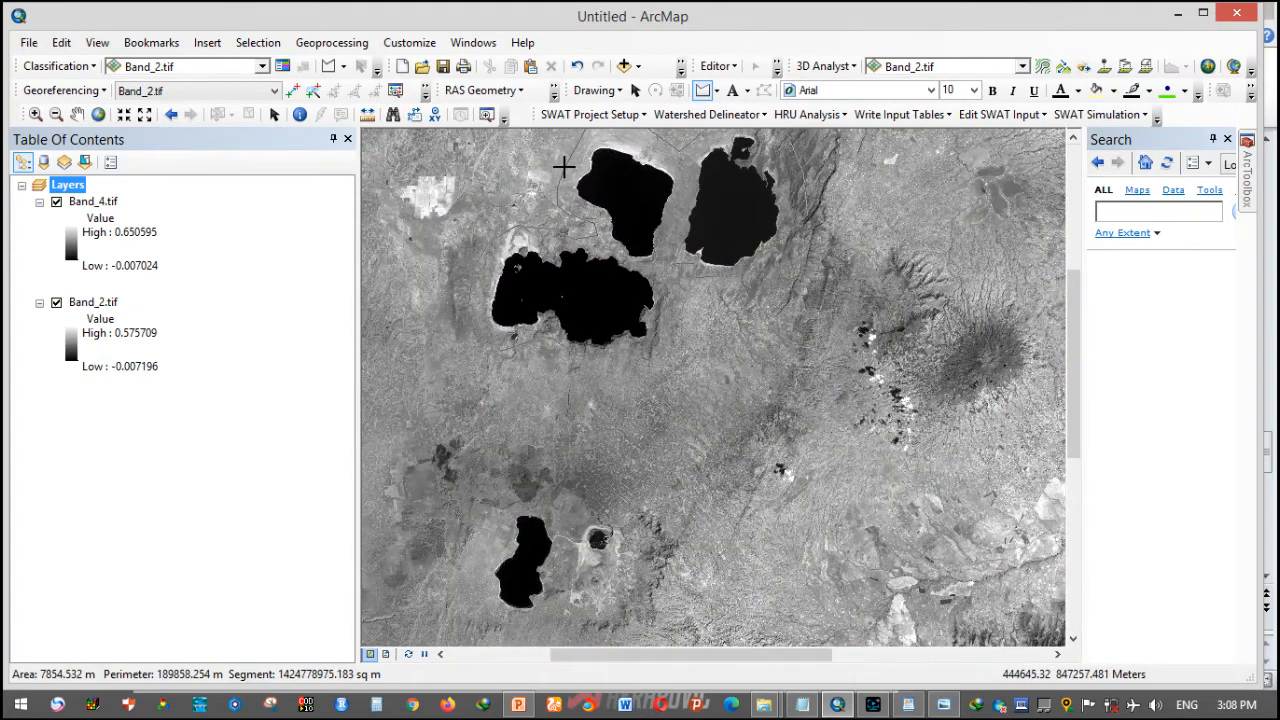
{"action": "scroll", "coordinate": [565, 166], "scroll_direction": "up", "scroll_amount": 2}
{"action": "scroll", "coordinate": [564, 314], "scroll_direction": "up", "scroll_amount": 1}
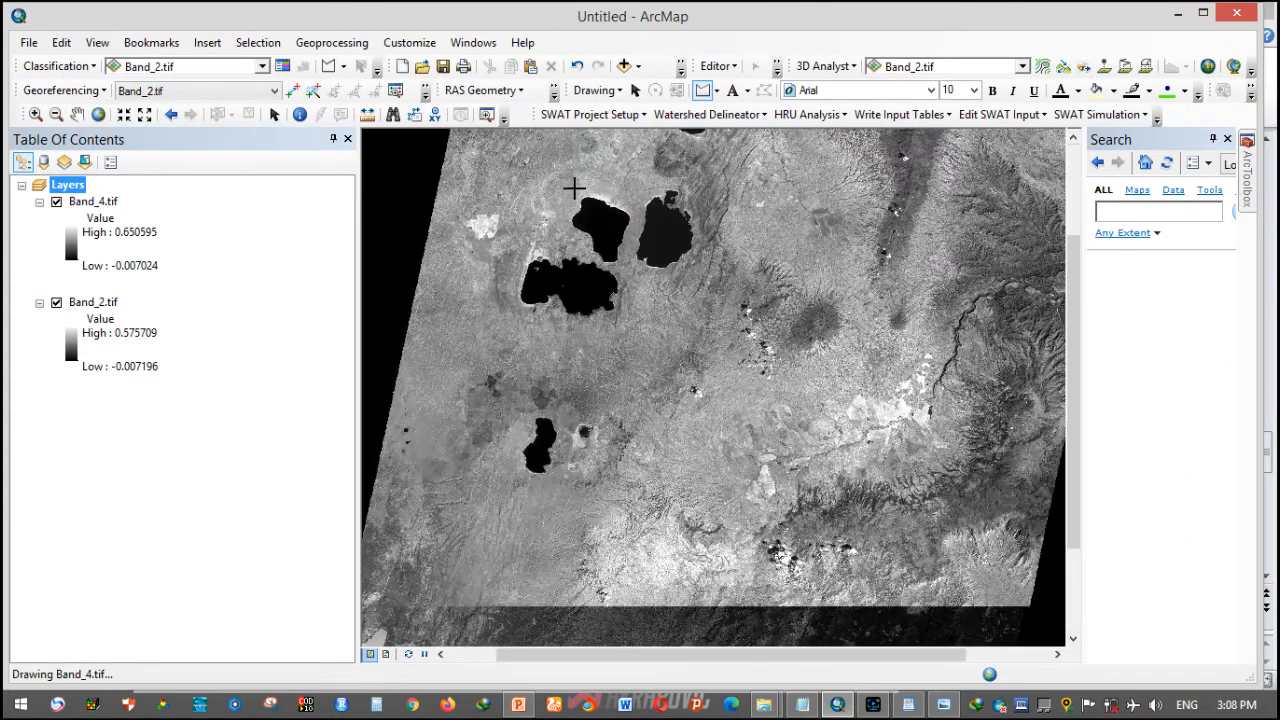
{"action": "scroll", "coordinate": [571, 190], "scroll_direction": "down", "scroll_amount": 2}
{"action": "double_click", "coordinate": [584, 215]}
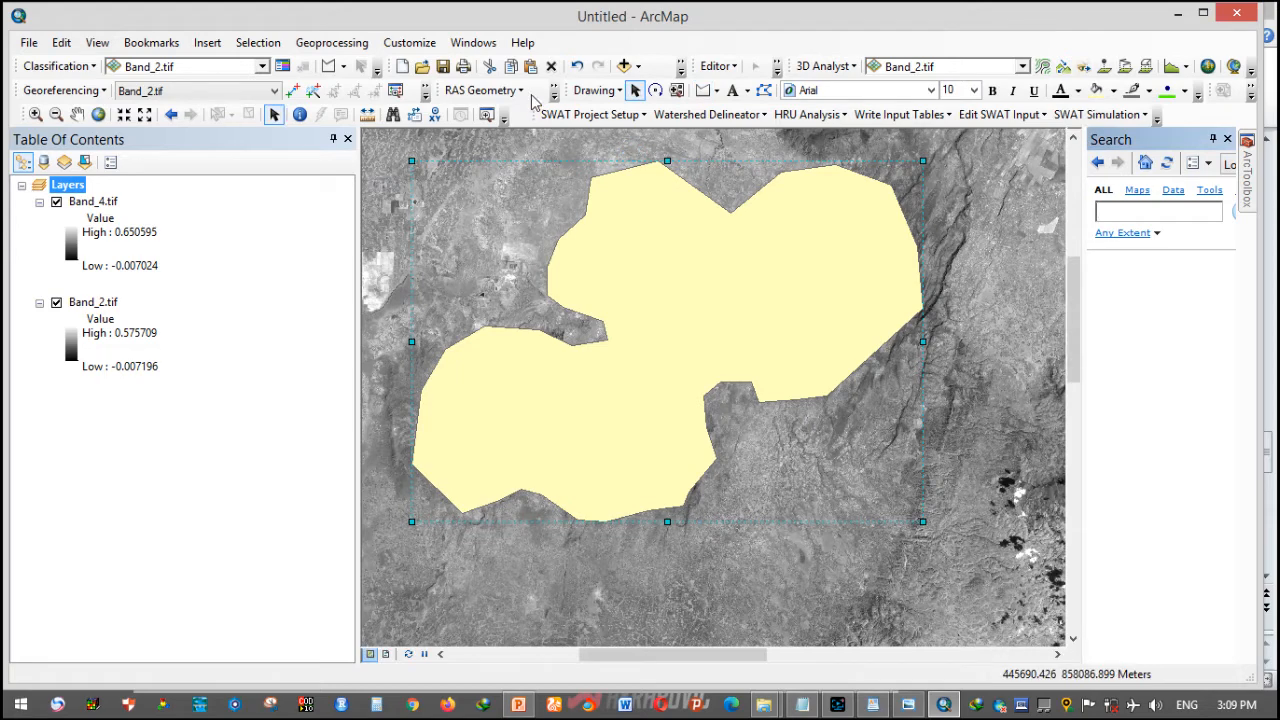
- Set up the conversion of the selected polygon graphic to a shapefile named Mask1.shp in New folder, using the data frame's coordinate system
{"action": "left_click", "coordinate": [605, 91]}
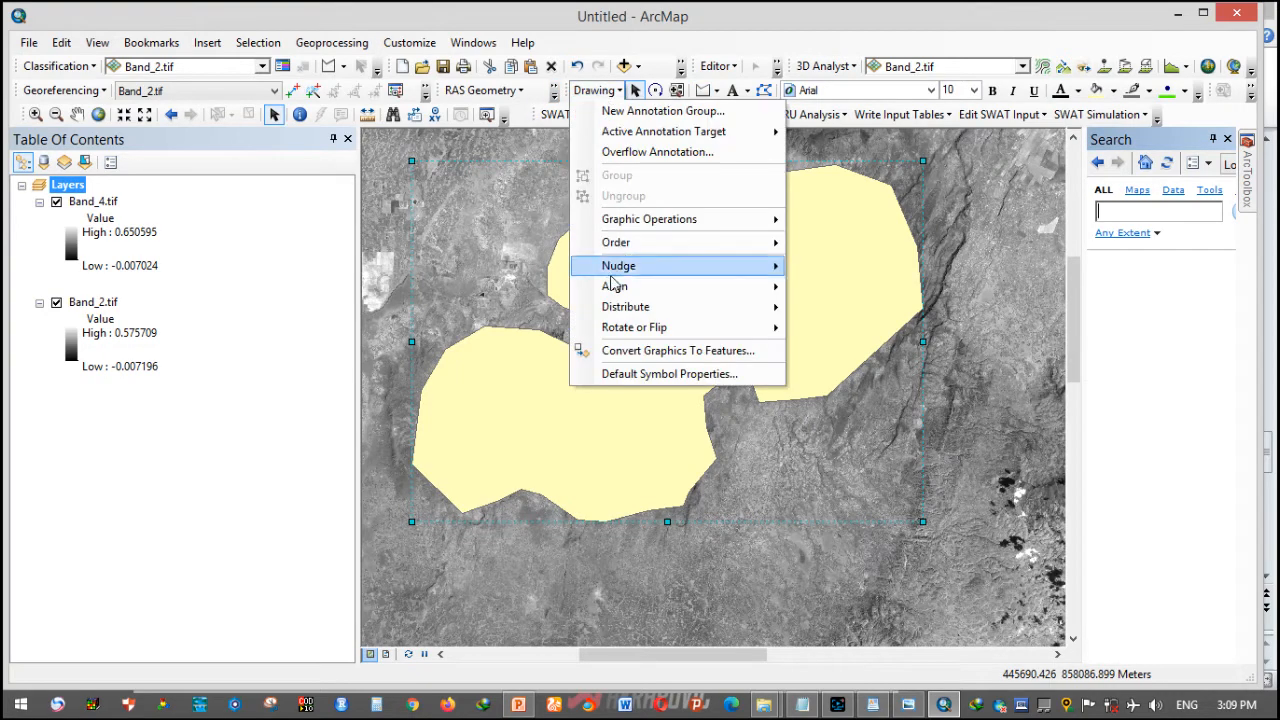
{"action": "left_click", "coordinate": [628, 351]}
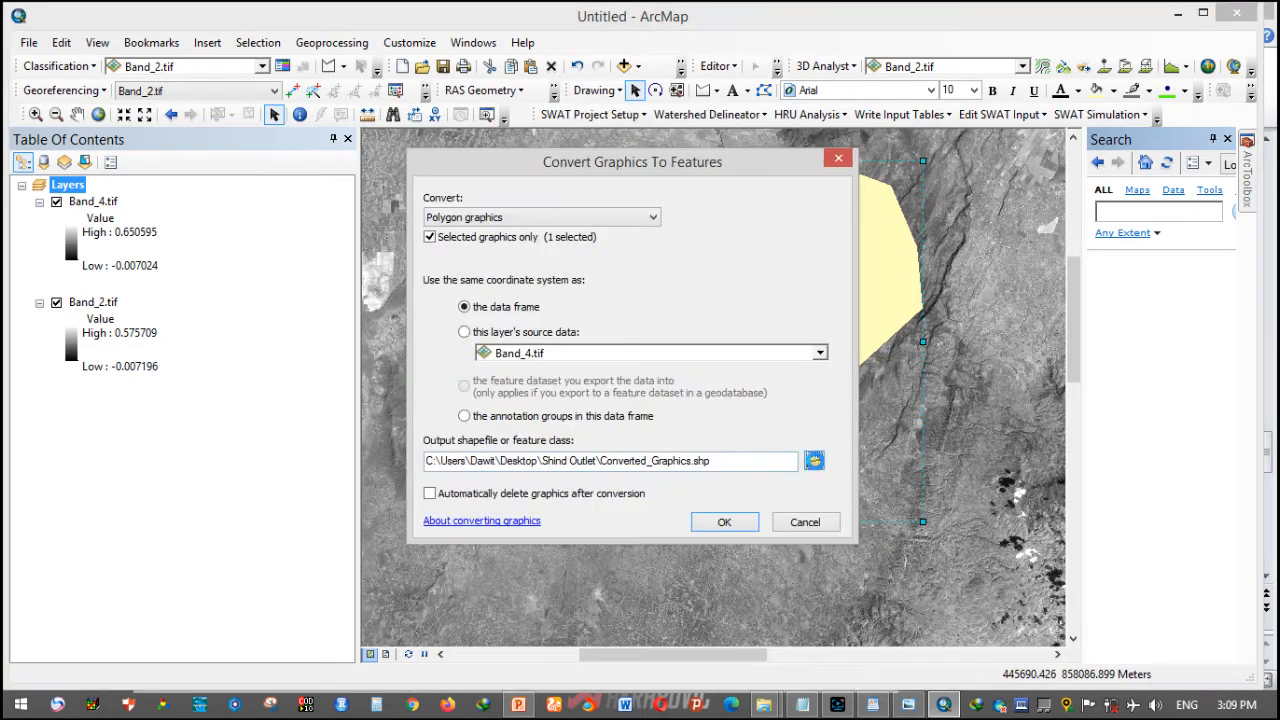
{"action": "left_click", "coordinate": [815, 459]}
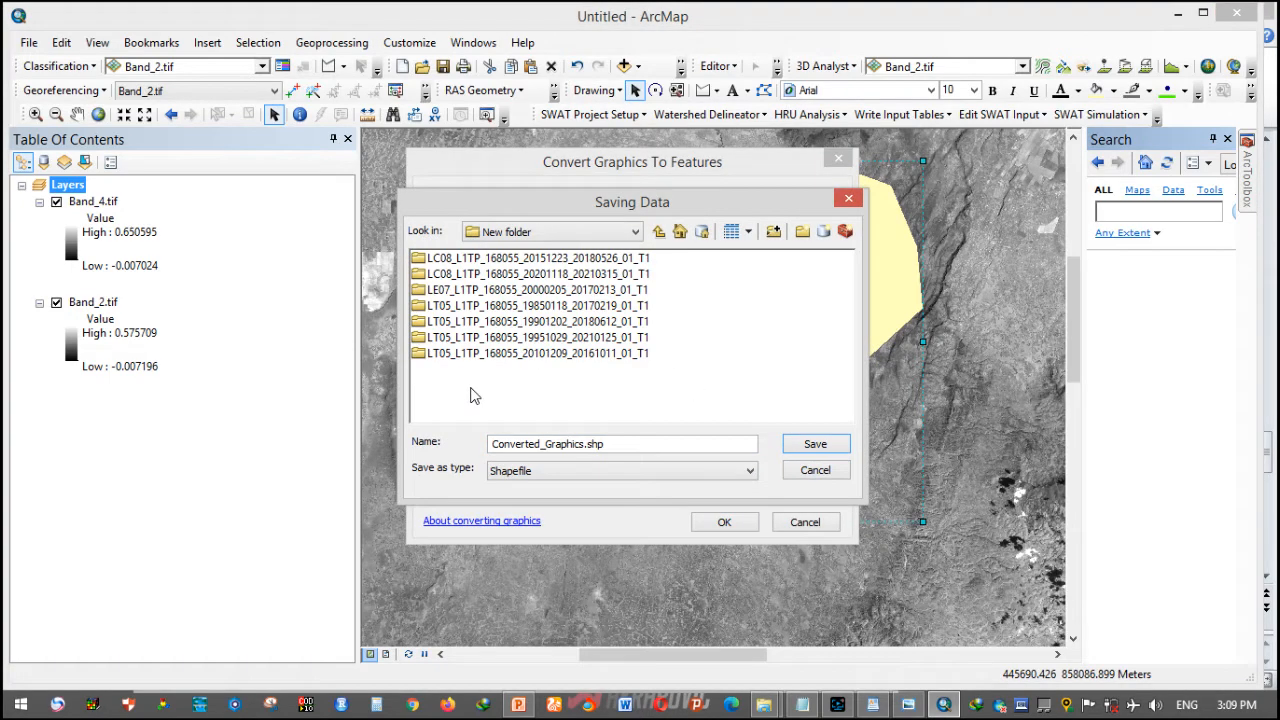
{"action": "left_click_drag", "start_coordinate": [586, 444], "coordinate": [380, 461]}
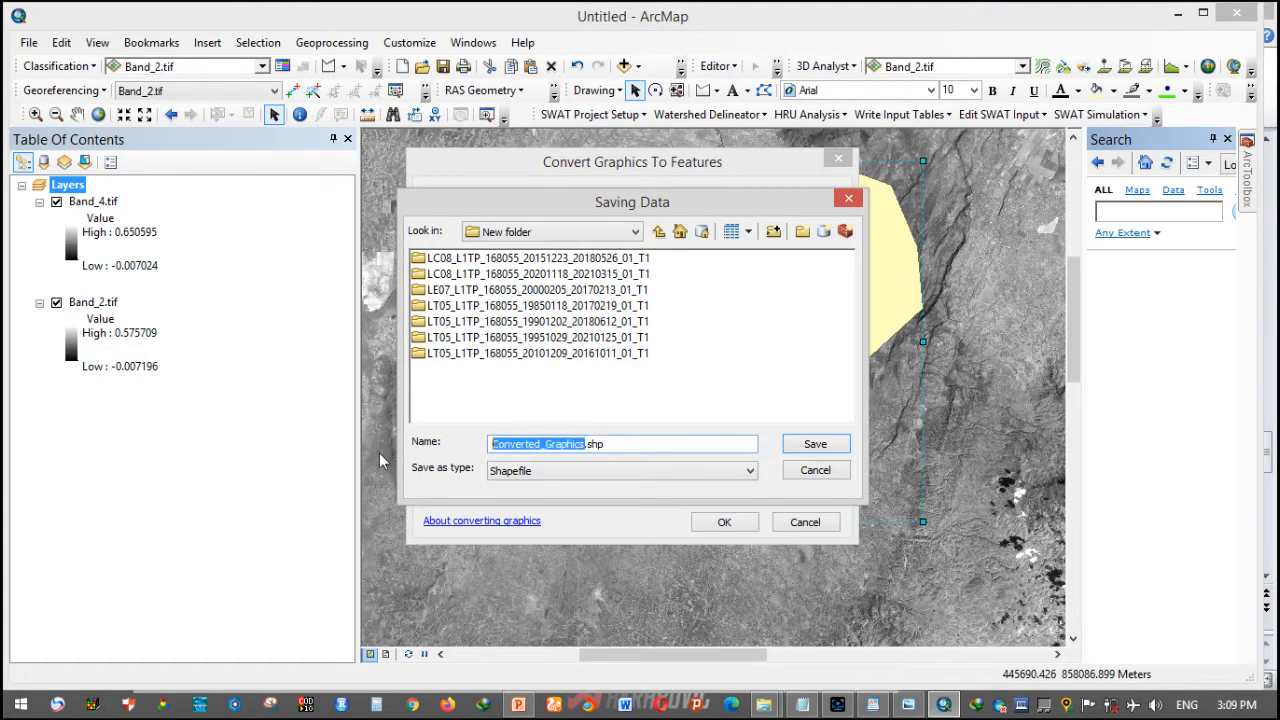
{"action": "type", "text": "M"}
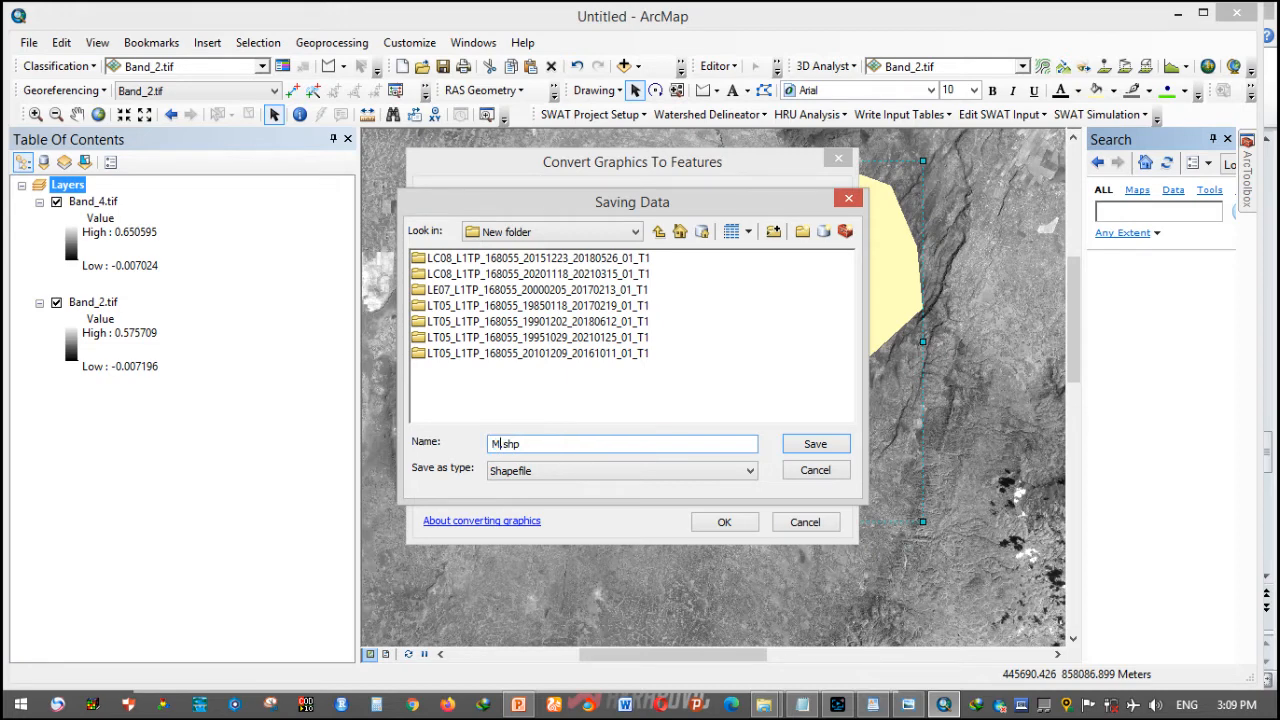
{"action": "type", "text": "ask1"}
{"action": "left_click", "coordinate": [806, 447]}
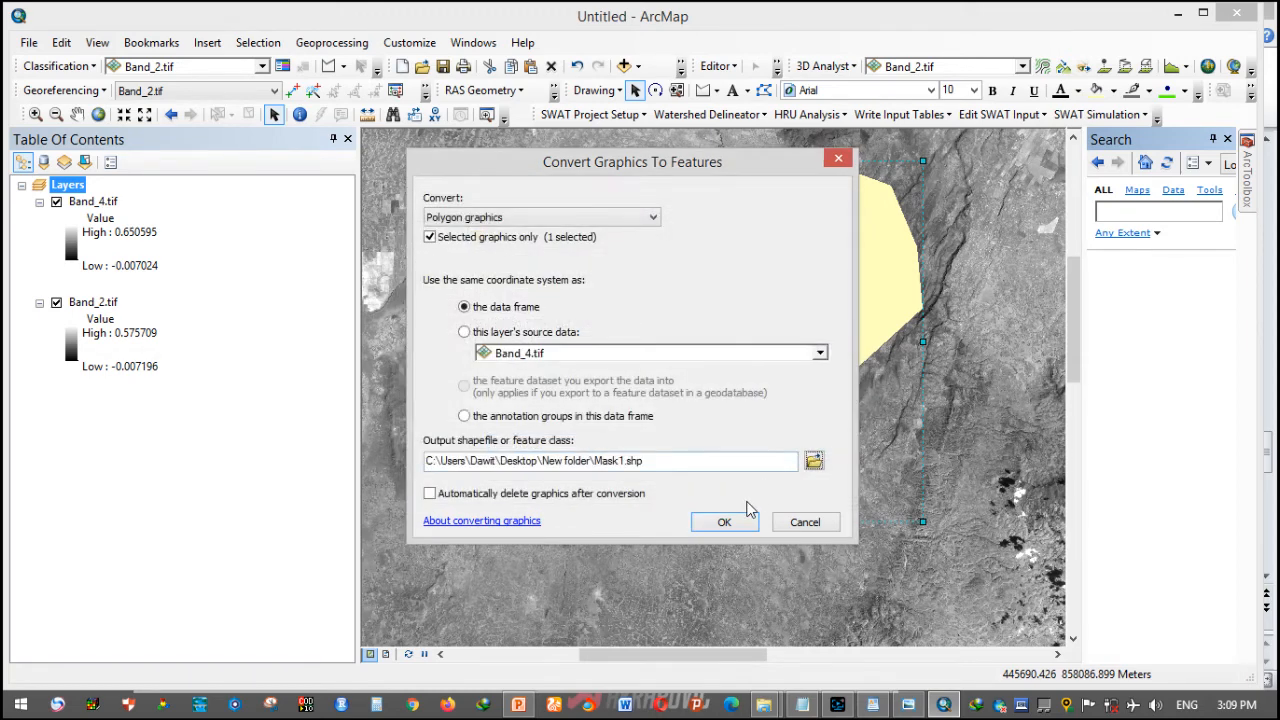
- Run the graphics conversion with the result added to the map as a layer, and delete the drawn polygon graphic
{"action": "left_click", "coordinate": [716, 524]}
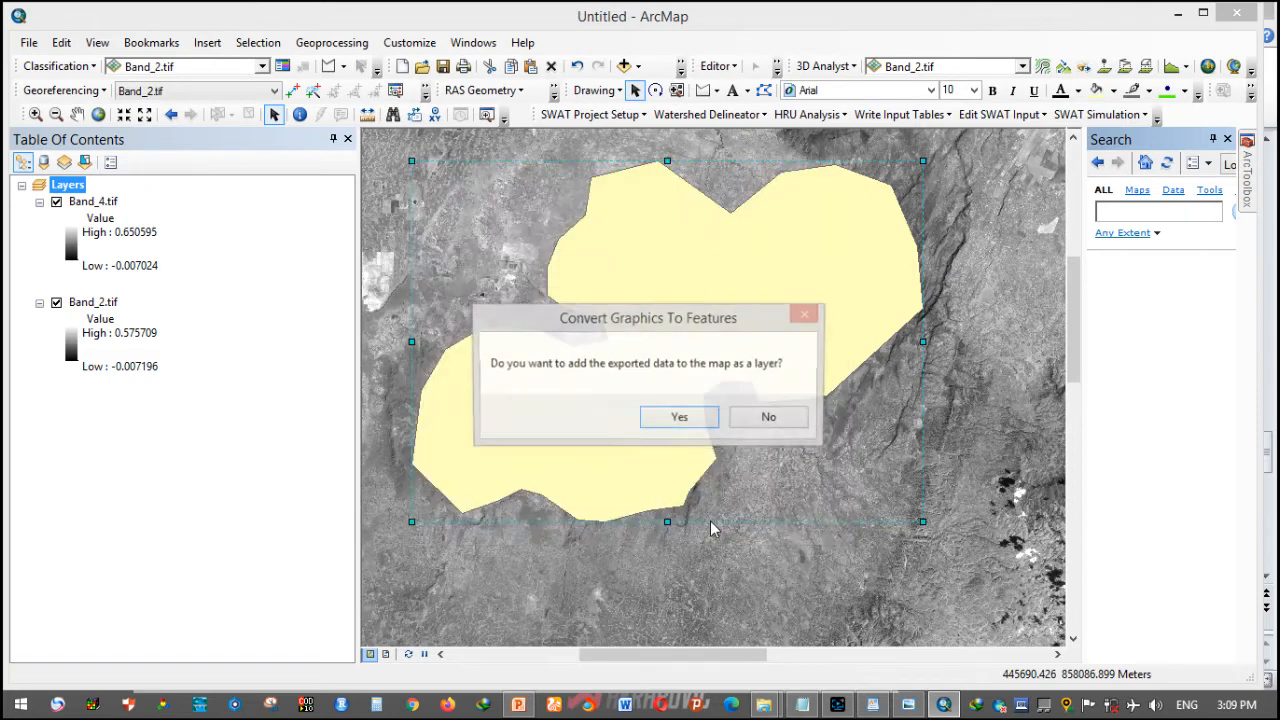
{"action": "left_click", "coordinate": [708, 424]}
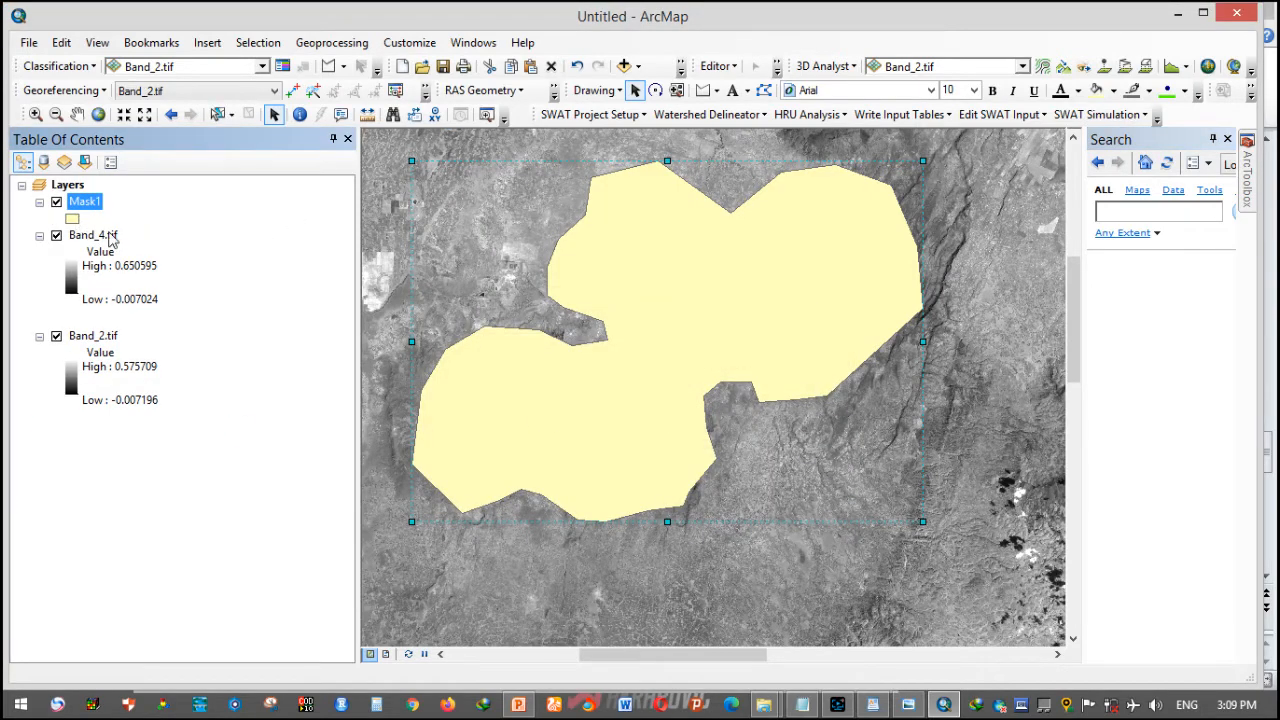
{"action": "left_click", "coordinate": [767, 341]}
{"action": "key", "text": "Delete"}
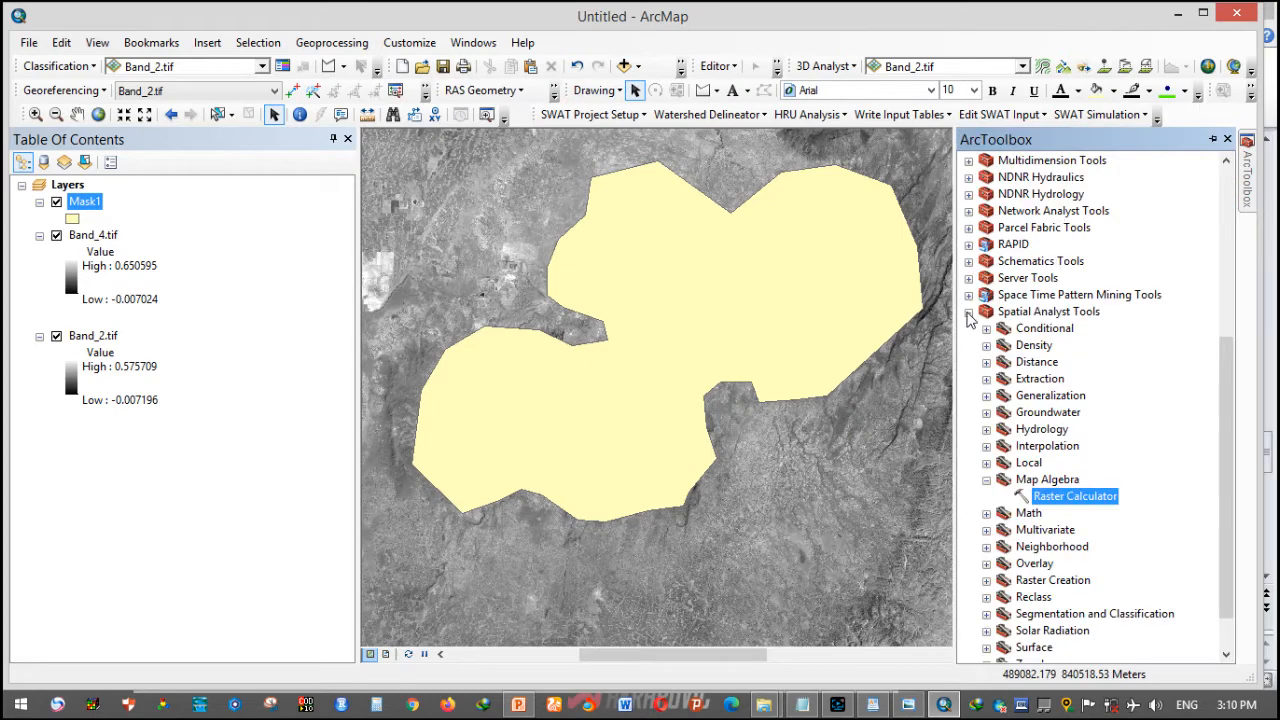
- Open the Extract by Mask tool from the Spatial Analyst extraction tools
{"action": "left_click", "coordinate": [969, 311]}
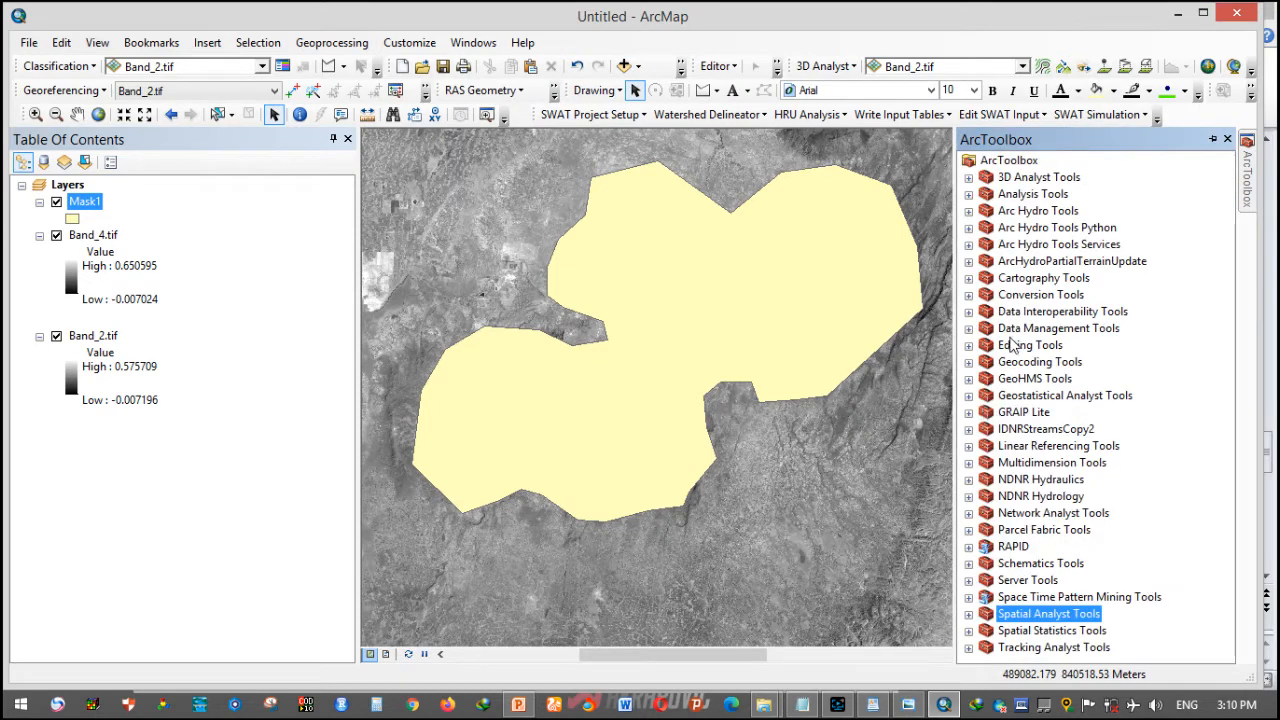
{"action": "key", "text": "Right"}
{"action": "double_click", "coordinate": [1072, 412]}
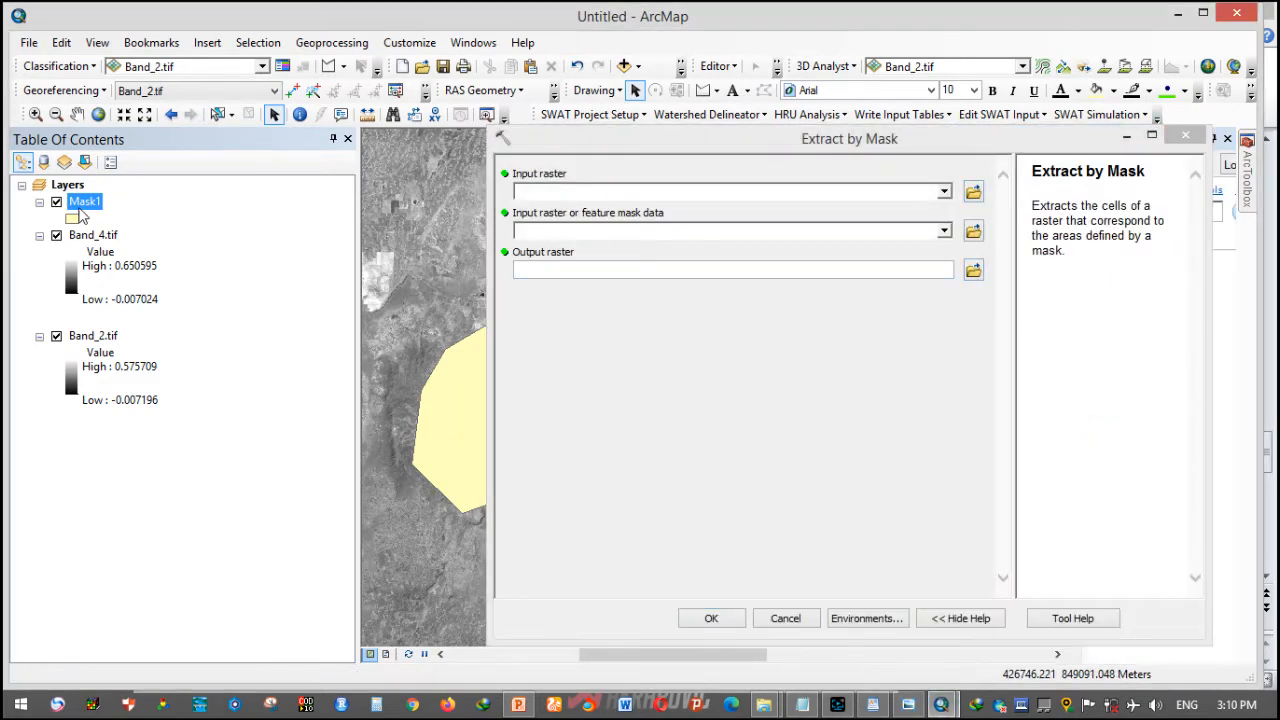
{"action": "left_click_drag", "start_coordinate": [580, 200], "coordinate": [580, 200]}
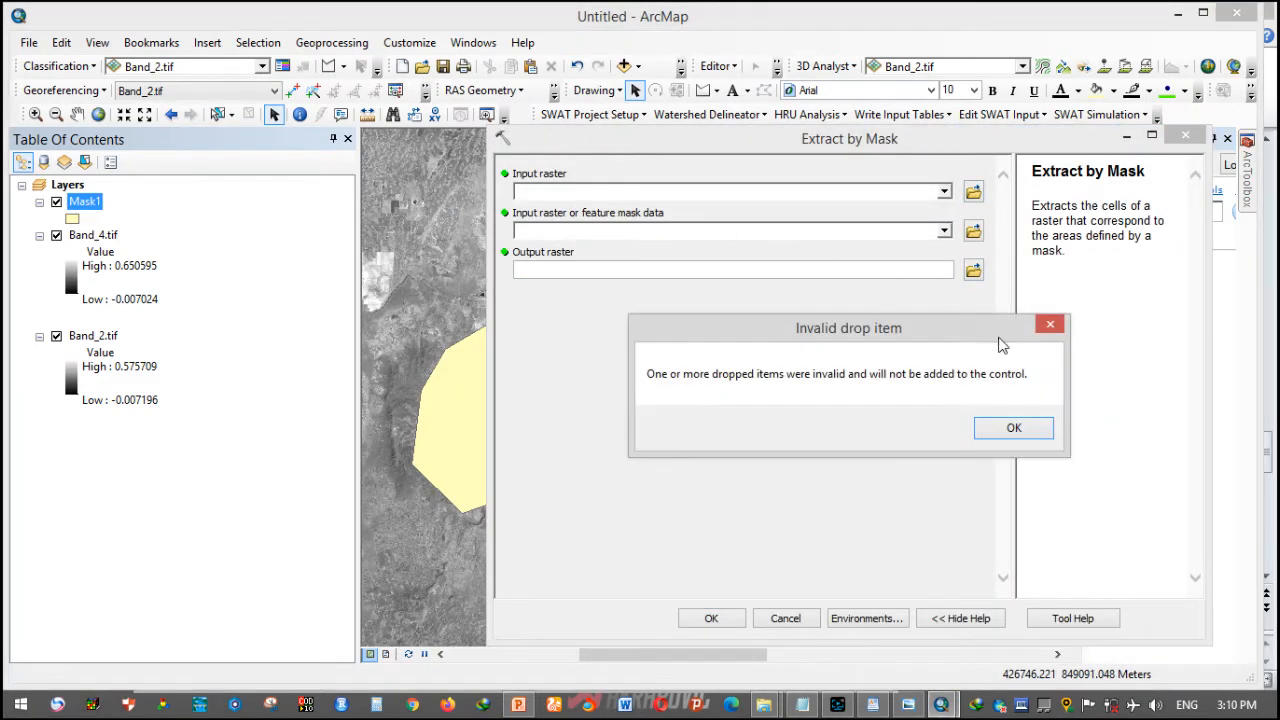
{"action": "left_click", "coordinate": [1000, 428]}
{"action": "left_click", "coordinate": [945, 192]}
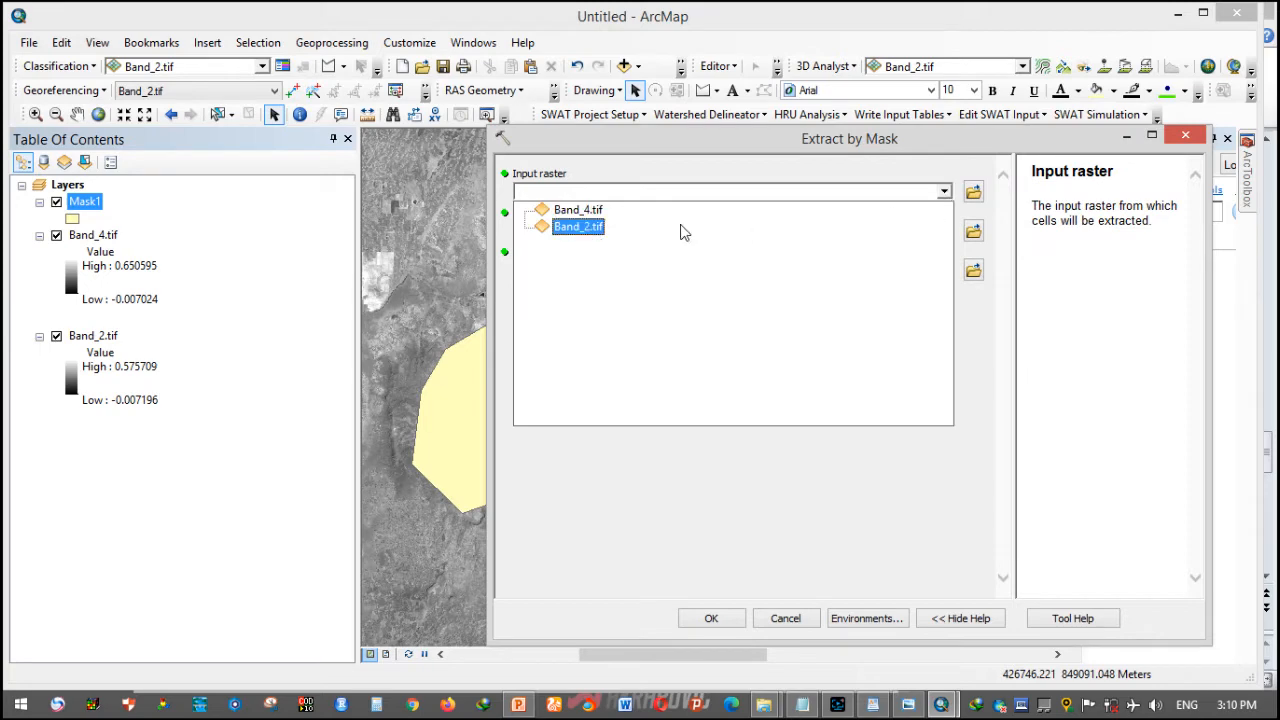
{"action": "left_click", "coordinate": [249, 283]}
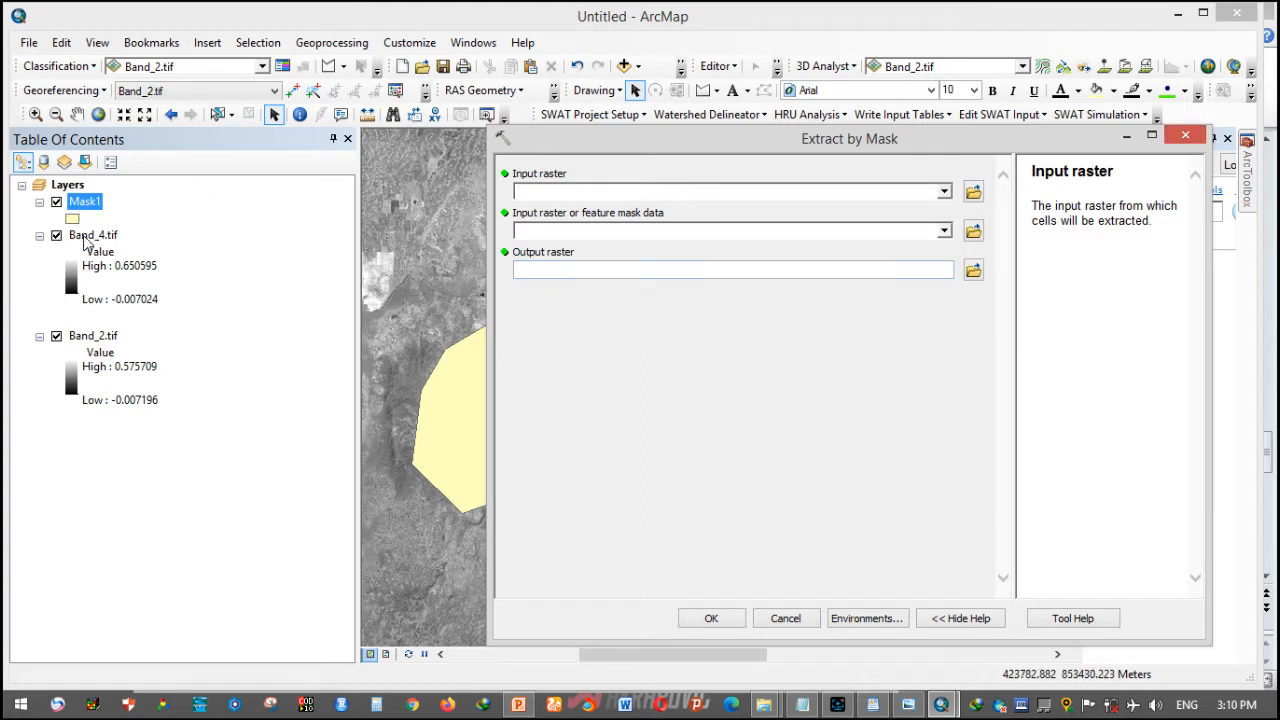
- Set Band_4.tif as the input raster and Mask1 as the feature mask for the extraction
{"action": "left_click_drag", "start_coordinate": [85, 240], "coordinate": [621, 187]}
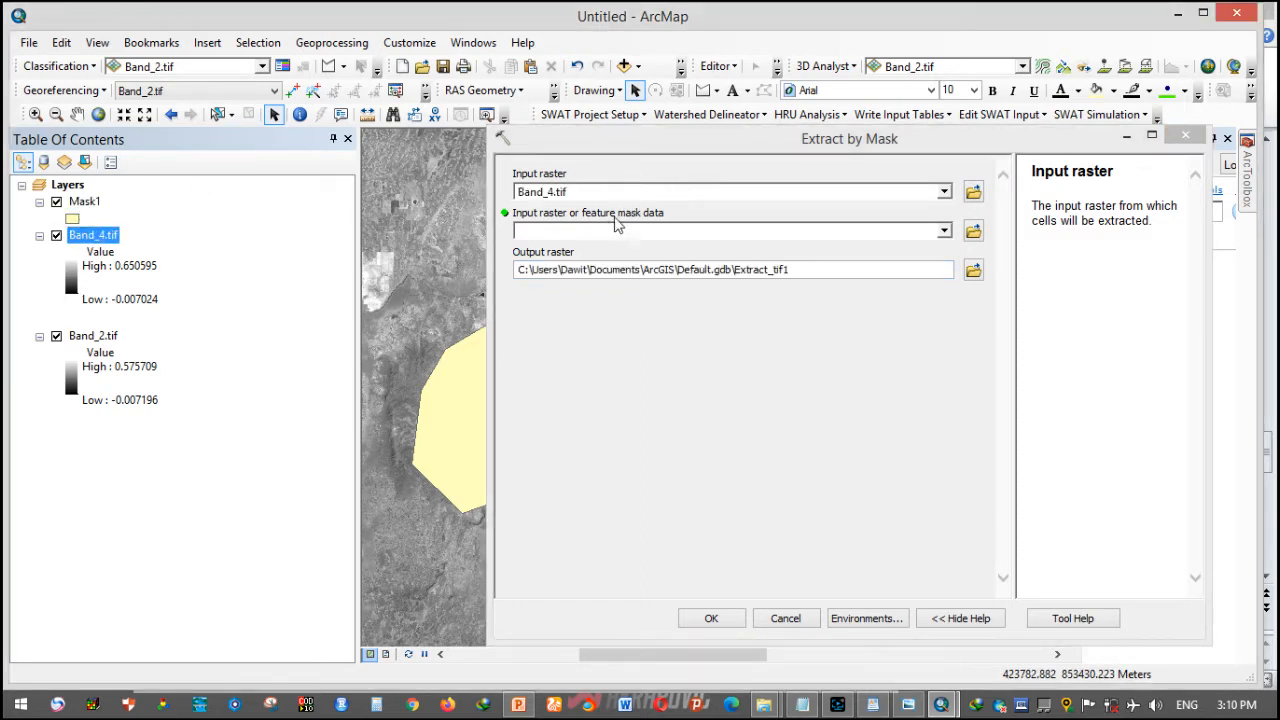
{"action": "left_click", "coordinate": [944, 231]}
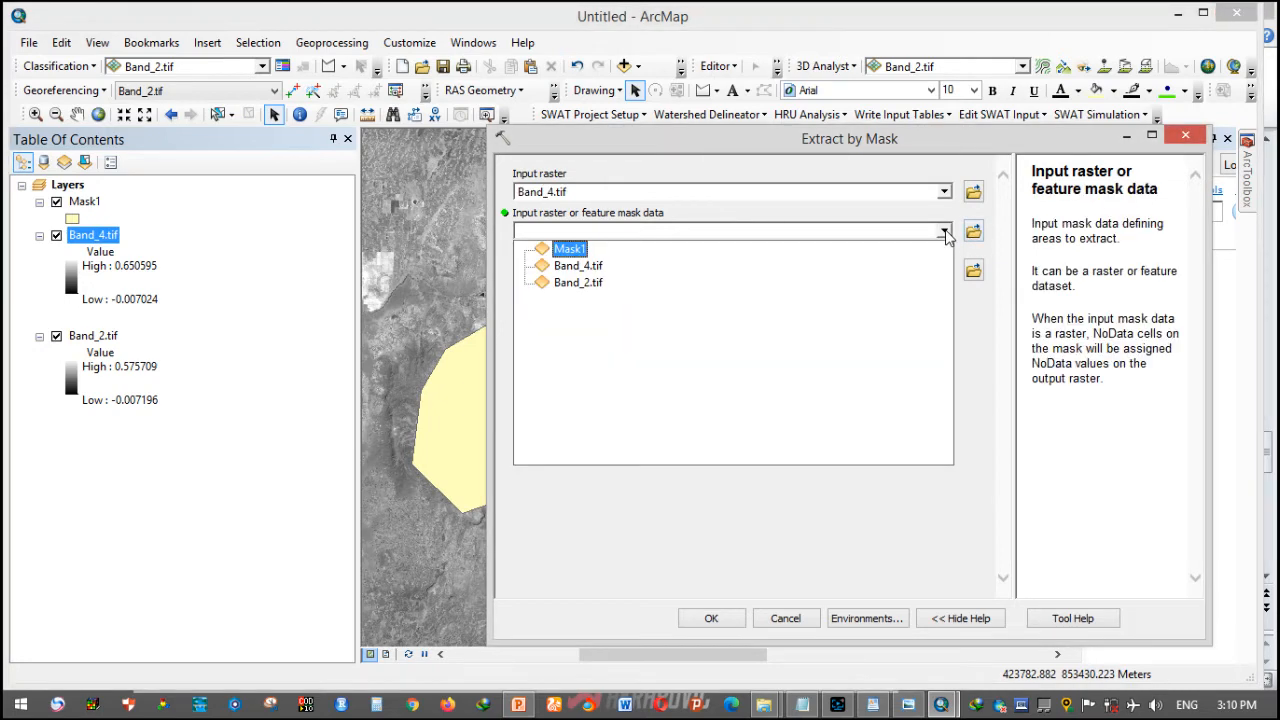
{"action": "left_click", "coordinate": [565, 250]}
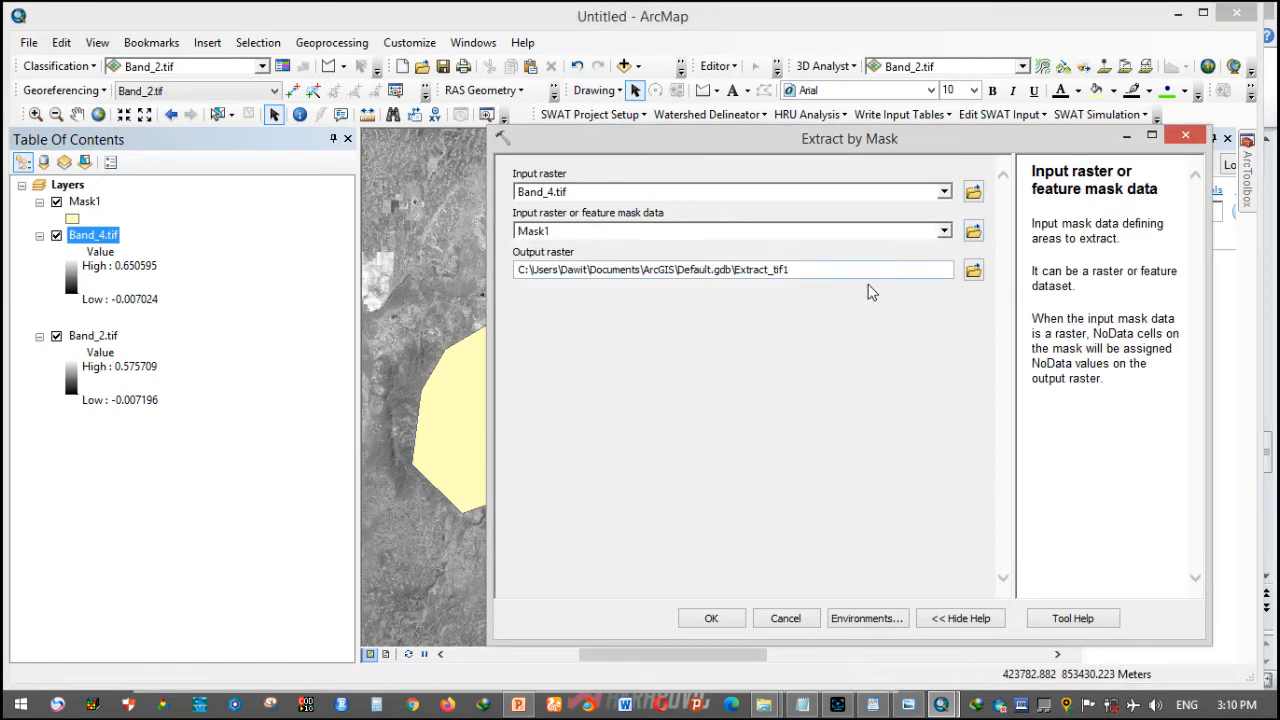
- Run the mask extraction with the output saved as B4.tif in the Corrected folder, and remove the original Band_4.tif layer
{"action": "left_click", "coordinate": [973, 270]}
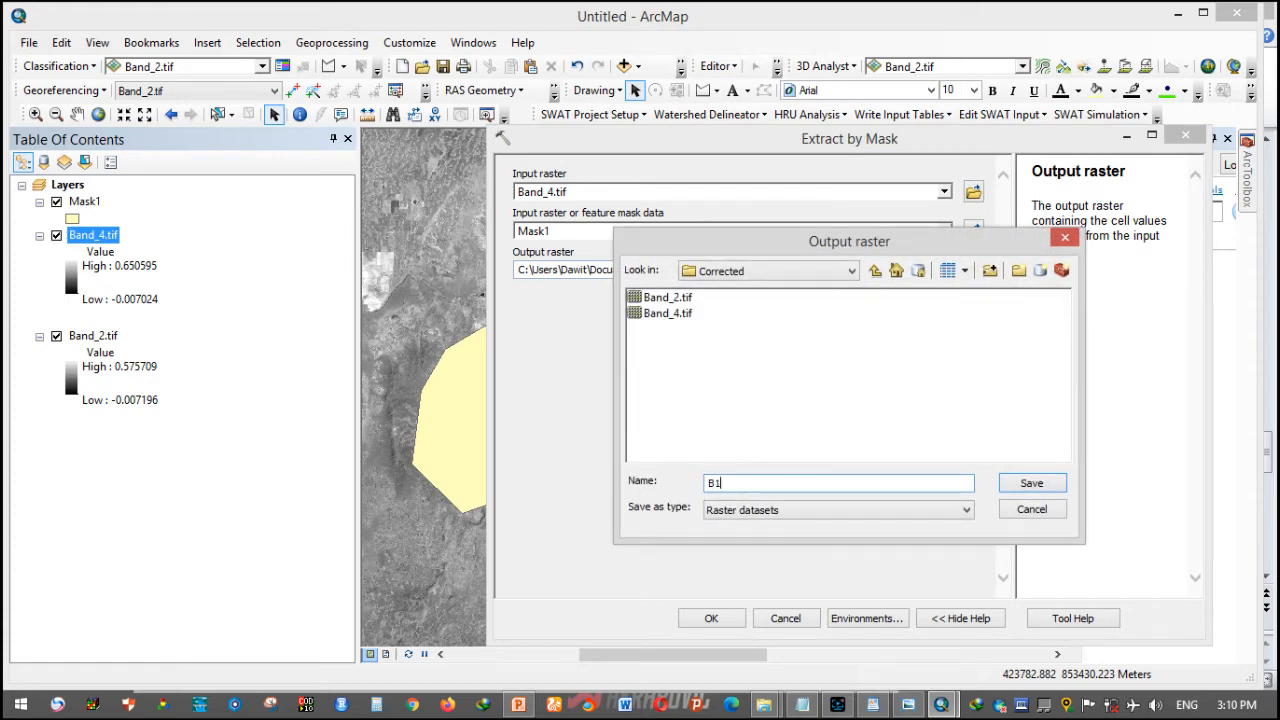
{"action": "type", "text": "B4.tif"}
{"action": "left_click", "coordinate": [1031, 483]}
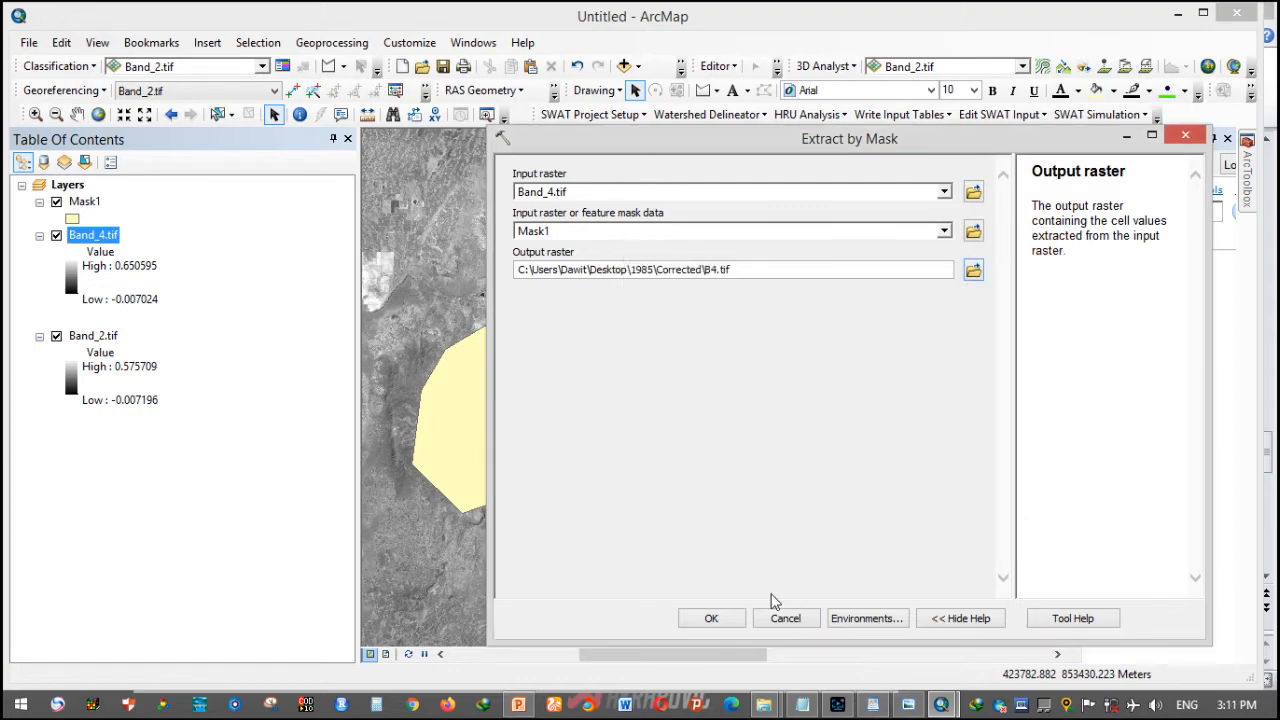
{"action": "left_click", "coordinate": [722, 618]}
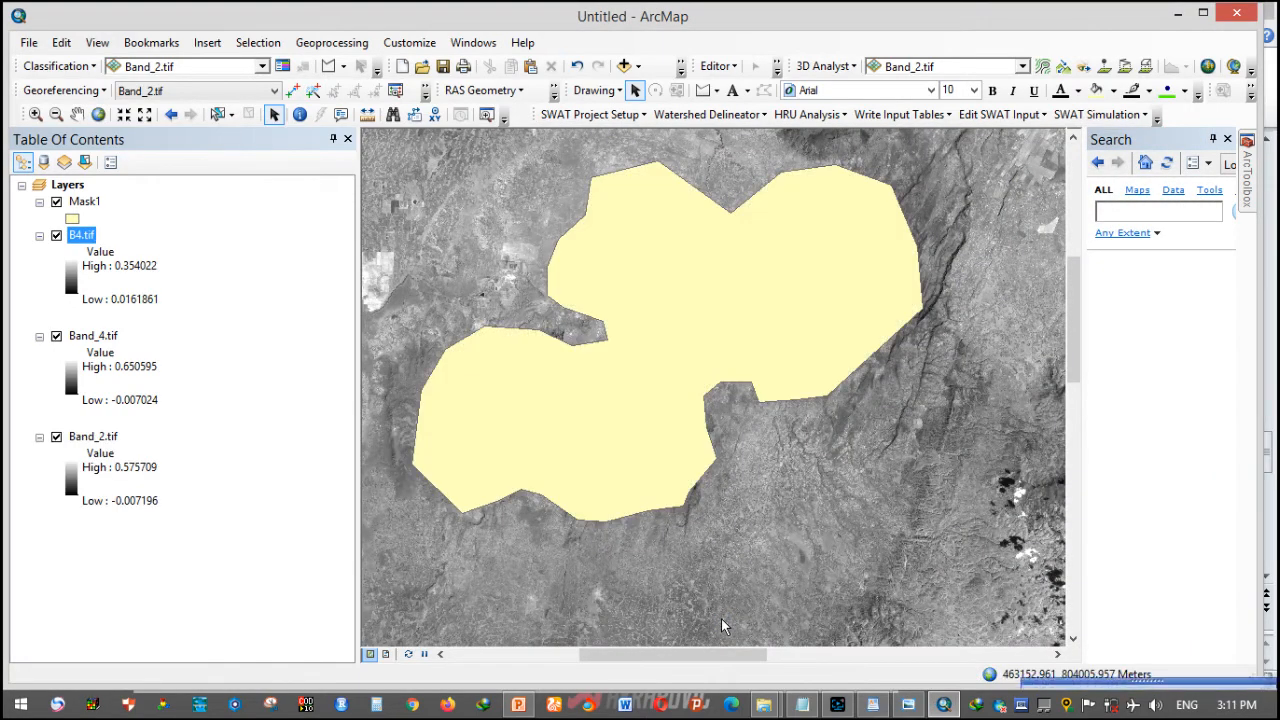
{"action": "right_click", "coordinate": [84, 342]}
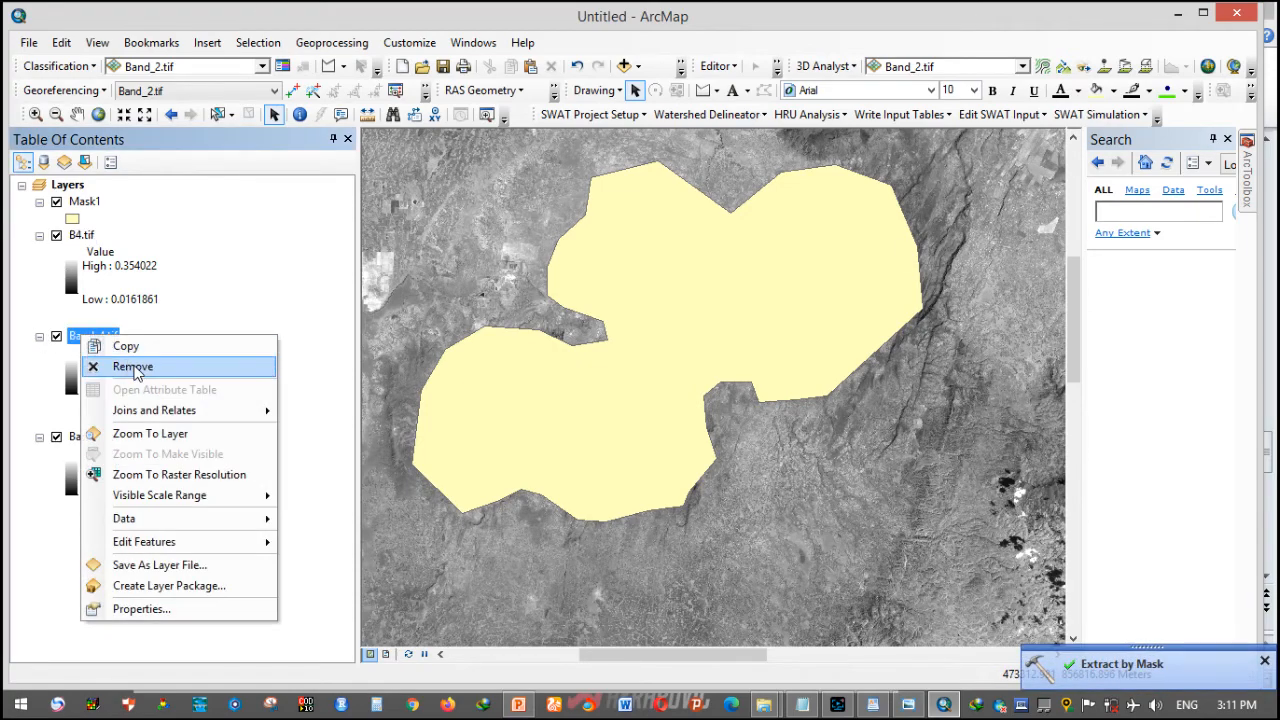
{"action": "left_click", "coordinate": [129, 366]}
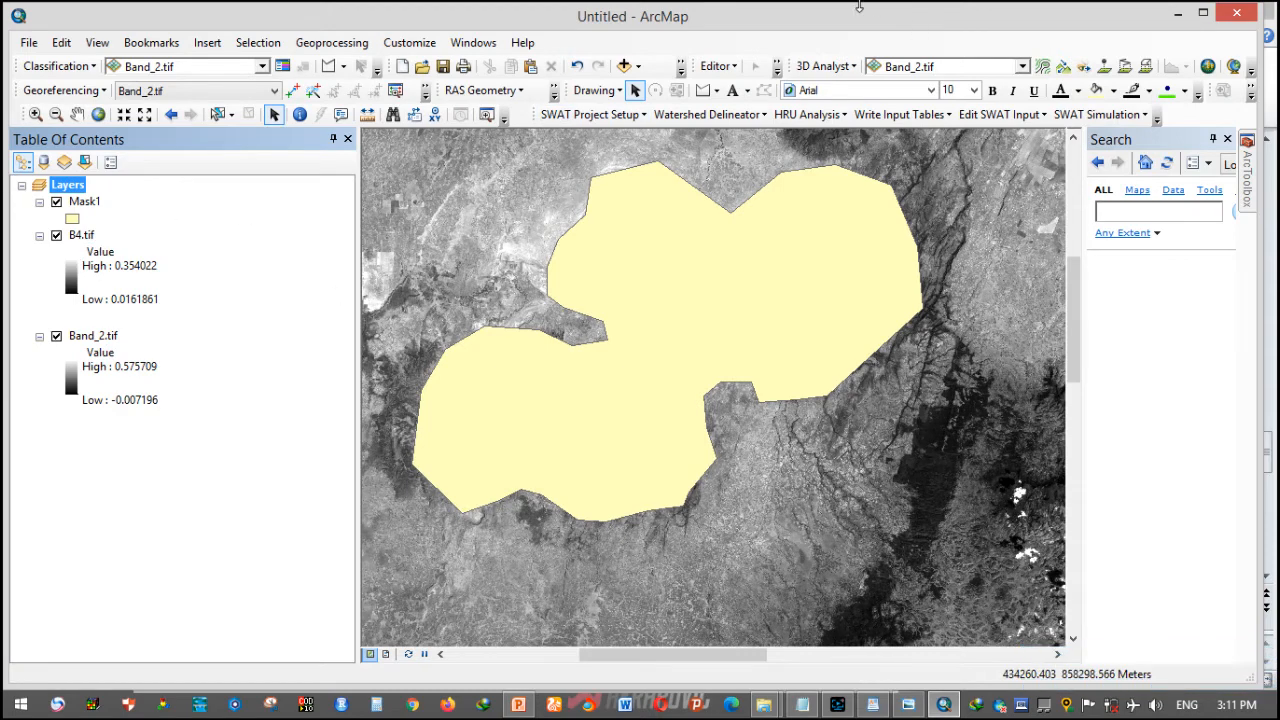
- Run Extract by Mask on Band_2.tif with Mask1 as the mask, saving the output as B2 in the Corrected folder
{"action": "left_click", "coordinate": [1246, 197]}
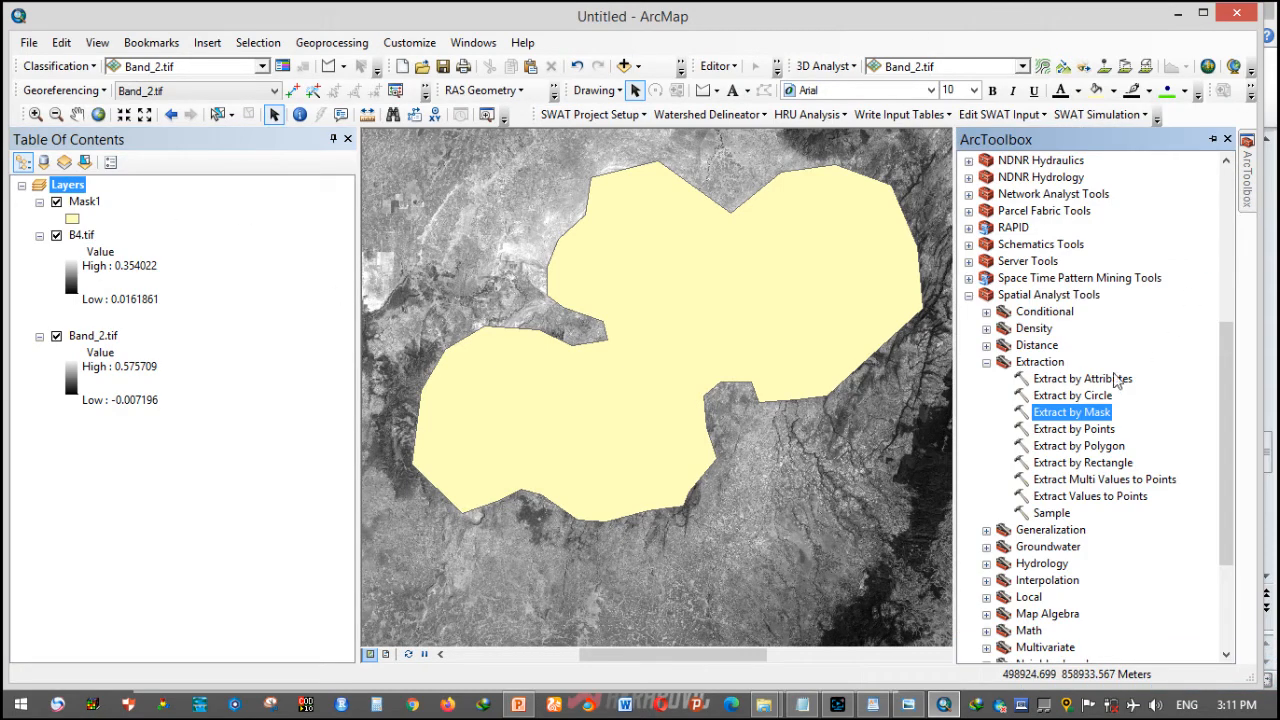
{"action": "double_click", "coordinate": [1071, 412]}
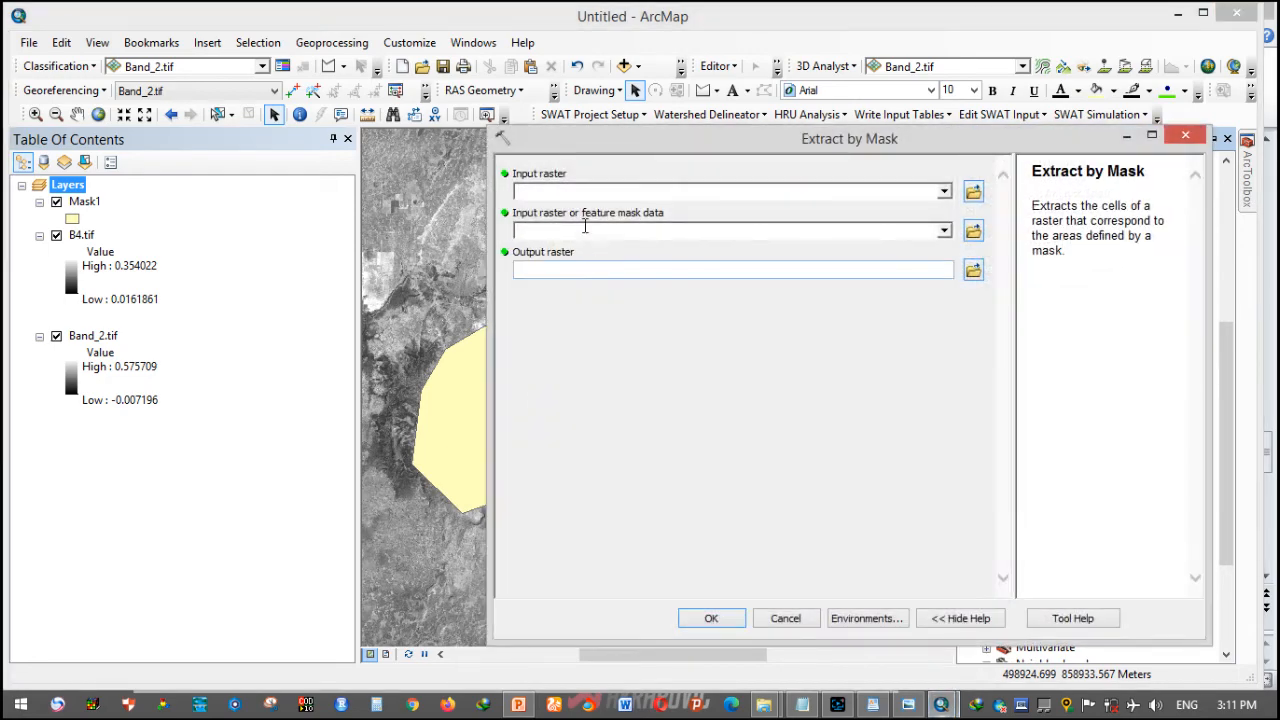
{"action": "left_click_drag", "start_coordinate": [105, 345], "coordinate": [597, 192]}
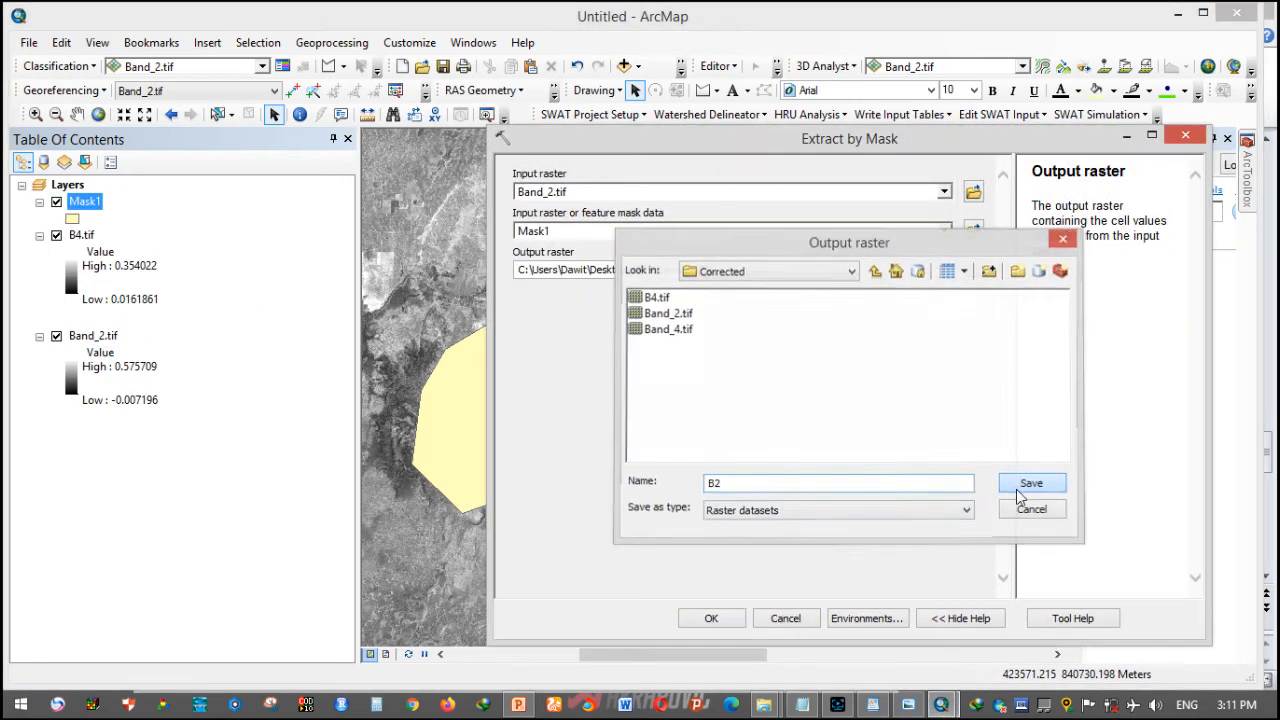
{"action": "left_click", "coordinate": [953, 484]}
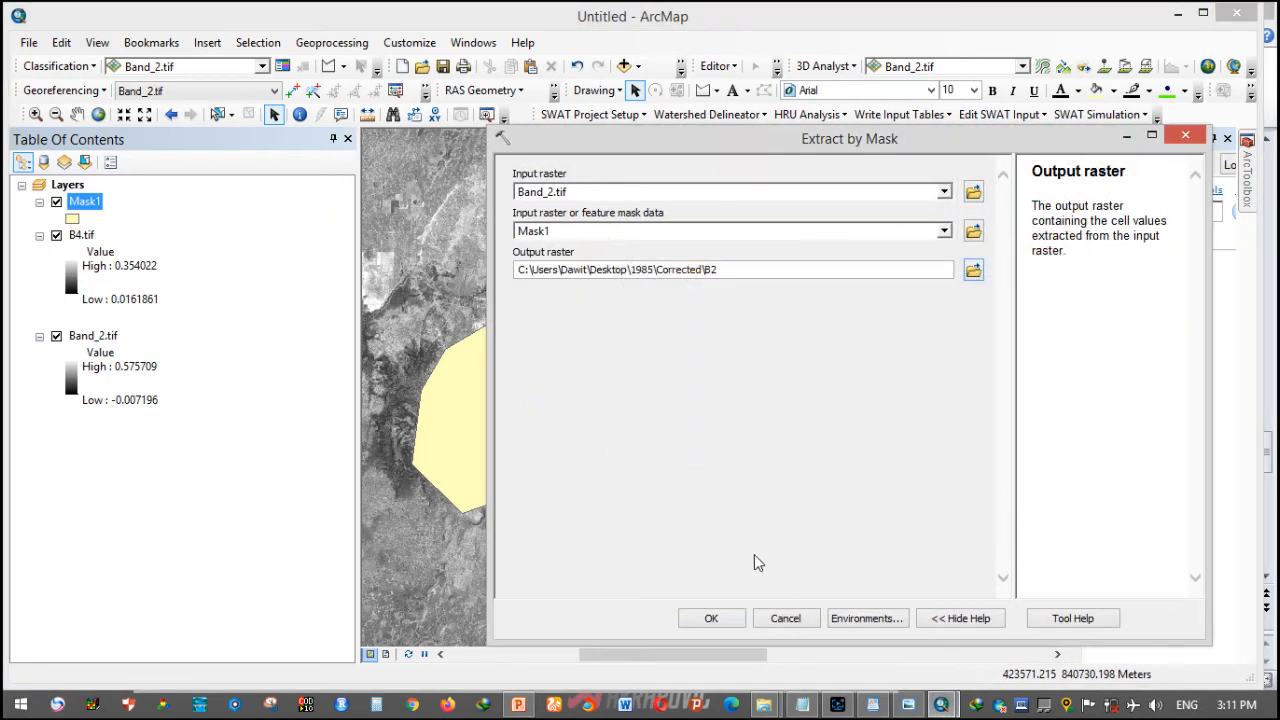
{"action": "left_click", "coordinate": [711, 618]}
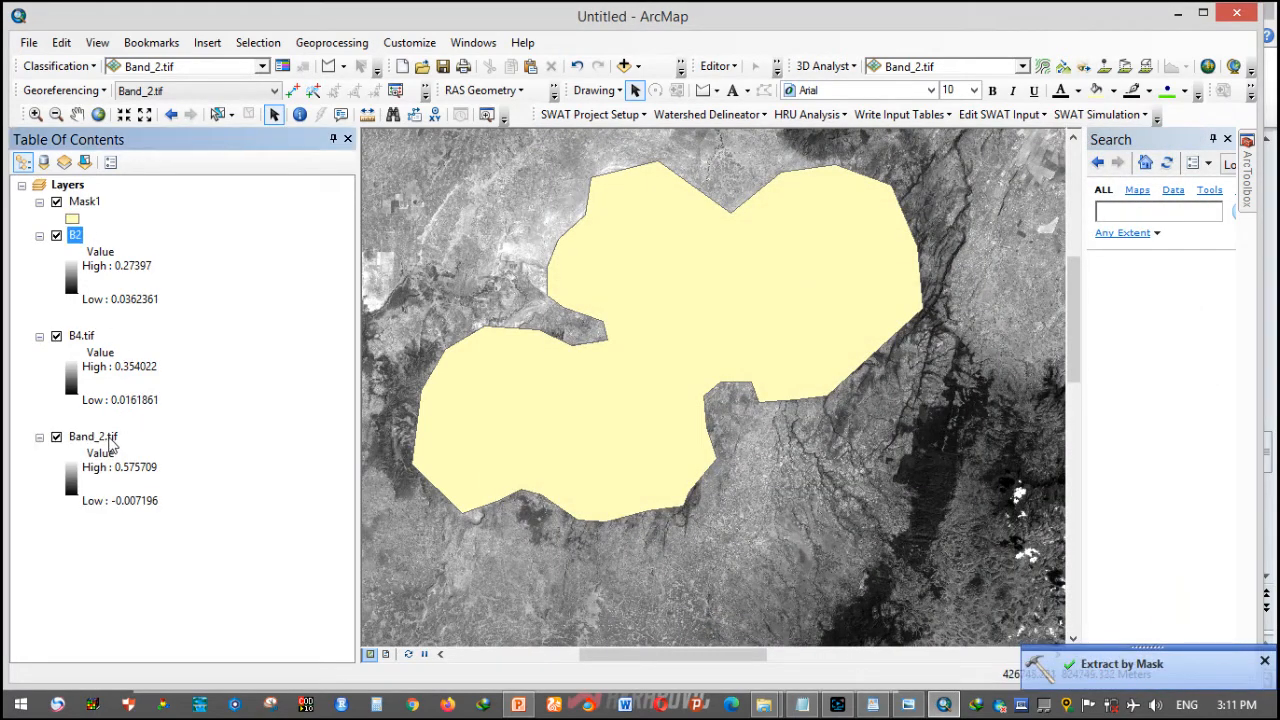
- Remove the original Band_2.tif layer from the map and hide the Mask1 layer
{"action": "right_click", "coordinate": [110, 444]}
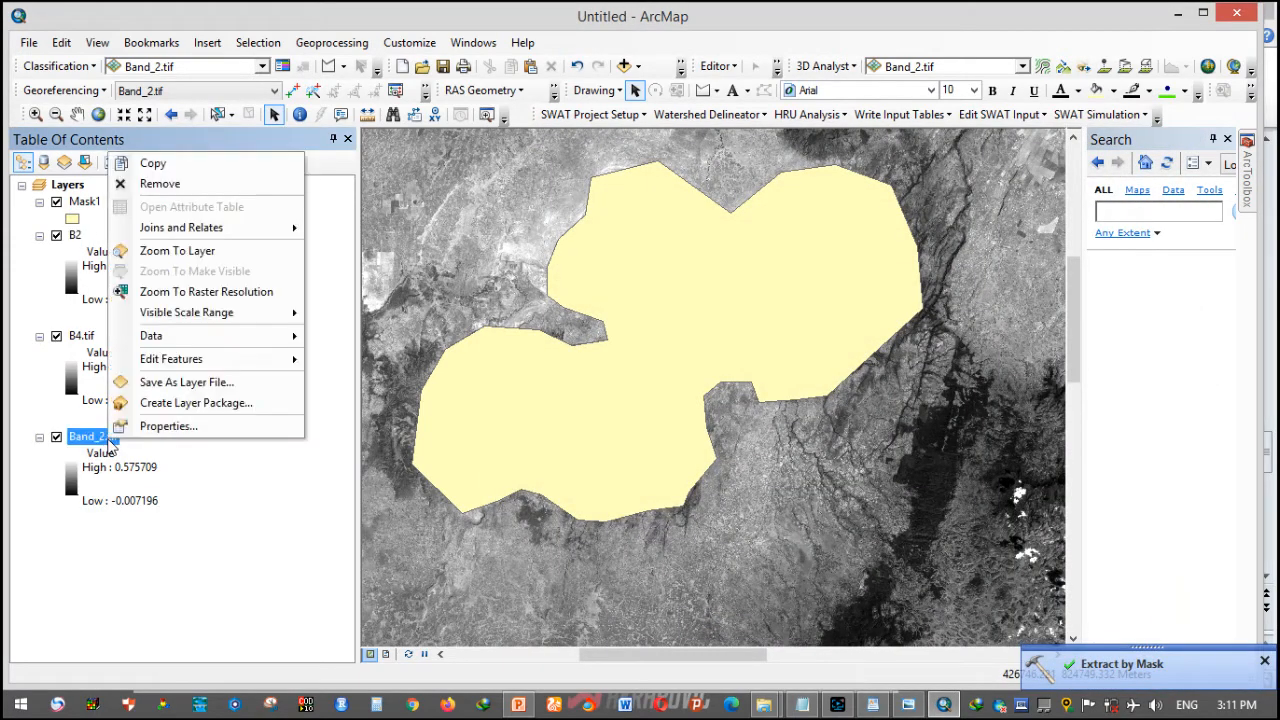
{"action": "left_click", "coordinate": [160, 184]}
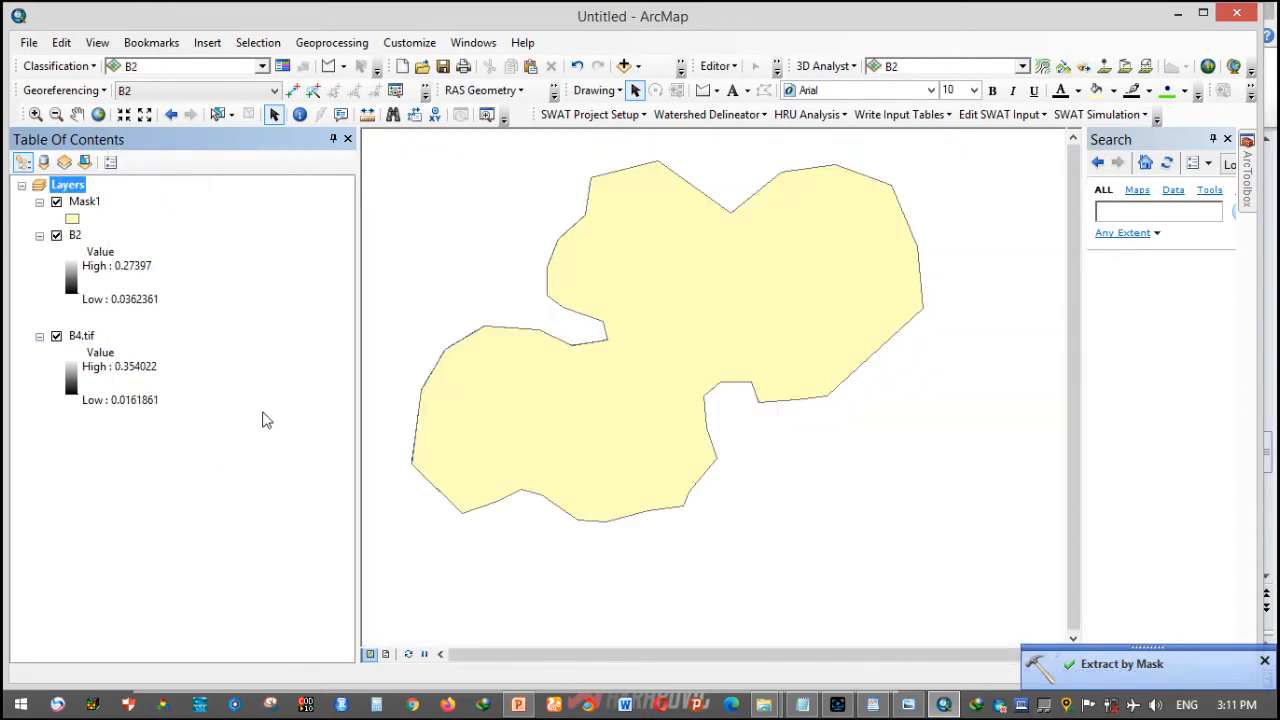
{"action": "left_click", "coordinate": [56, 201]}
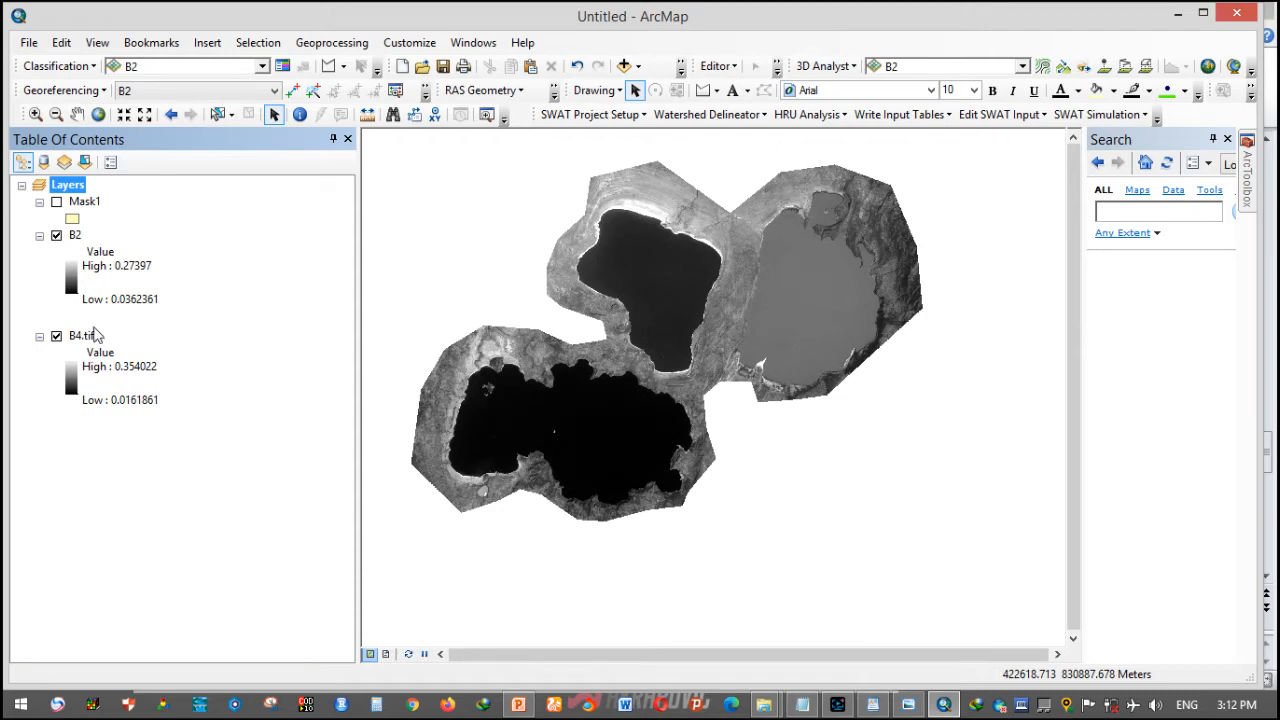
- Open the Raster Calculator from the Spatial Analyst Map Algebra tools
{"action": "left_click", "coordinate": [1244, 190]}
{"action": "left_click", "coordinate": [986, 362]}
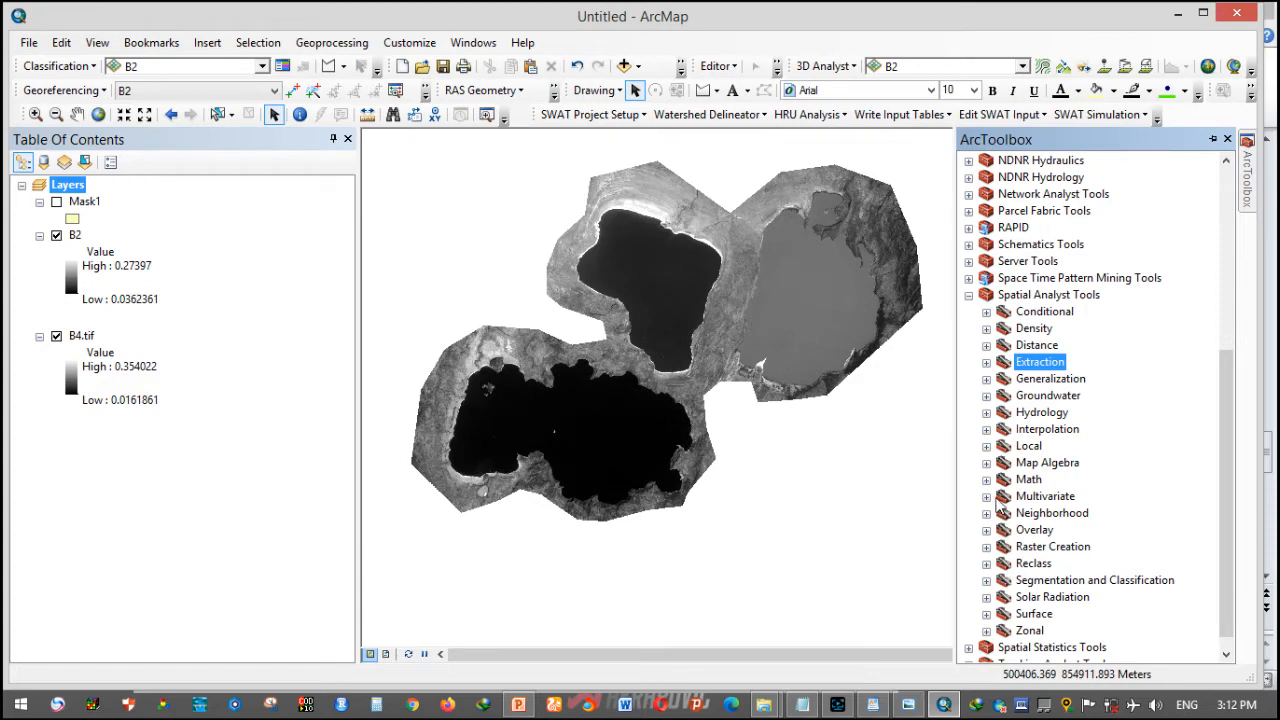
{"action": "left_click", "coordinate": [986, 463]}
{"action": "left_click", "coordinate": [1057, 480]}
{"action": "double_click", "coordinate": [1057, 480]}
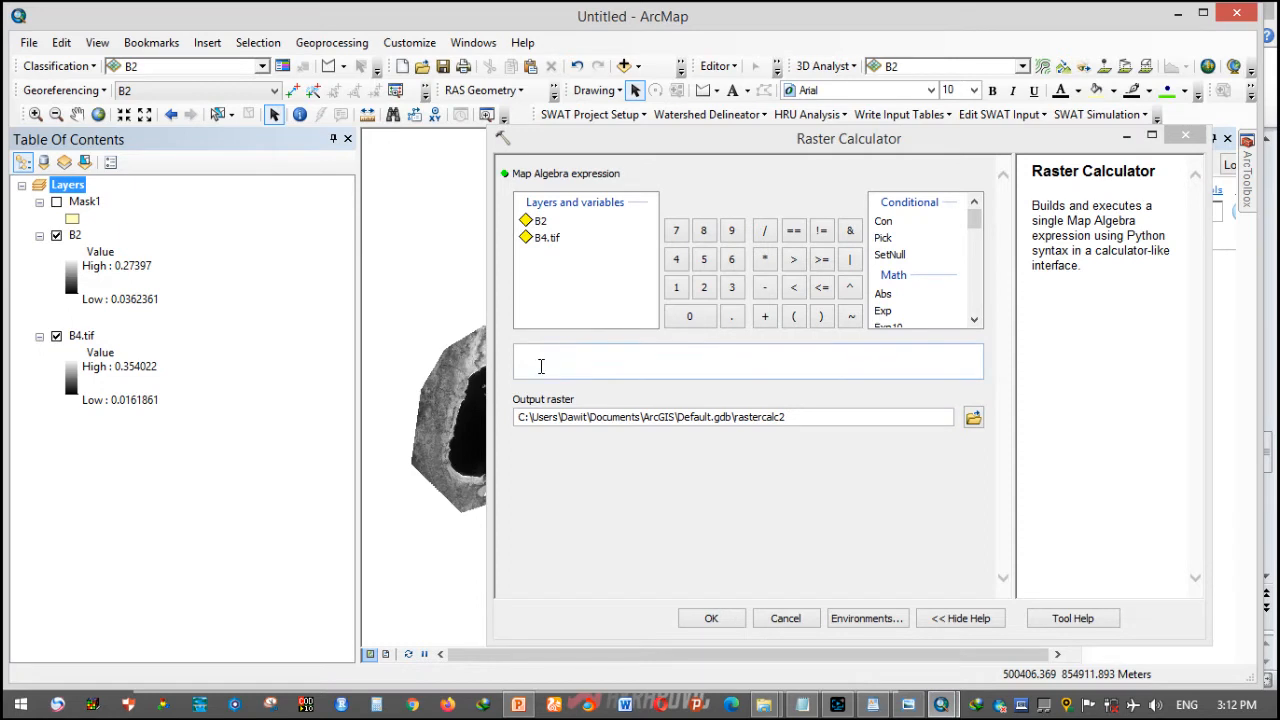
- Build the NDWI expression Float("B2"-"B4.tif")/Float("B2"+"B4.tif") in the Raster Calculator
{"action": "left_click", "coordinate": [540, 362]}
{"action": "scroll", "coordinate": [948, 320], "scroll_direction": "down", "scroll_amount": 1}
{"action": "scroll", "coordinate": [975, 320], "scroll_direction": "down", "scroll_amount": 3}
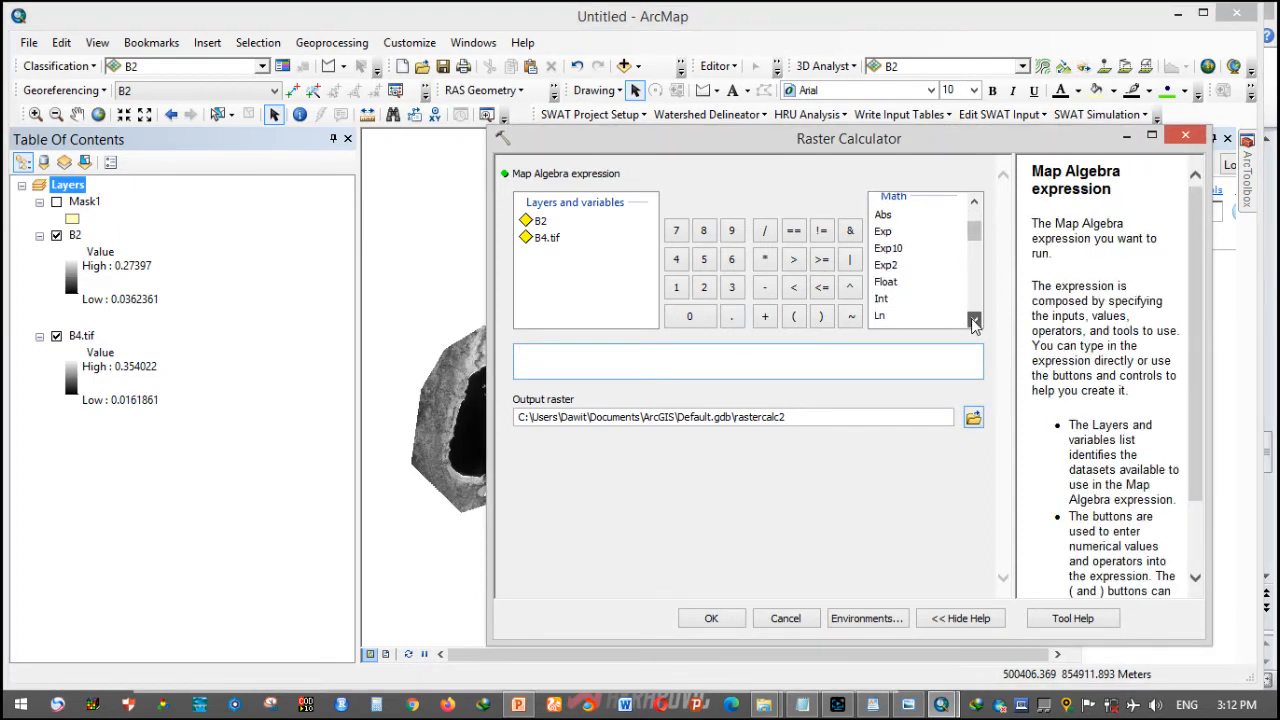
{"action": "double_click", "coordinate": [888, 284]}
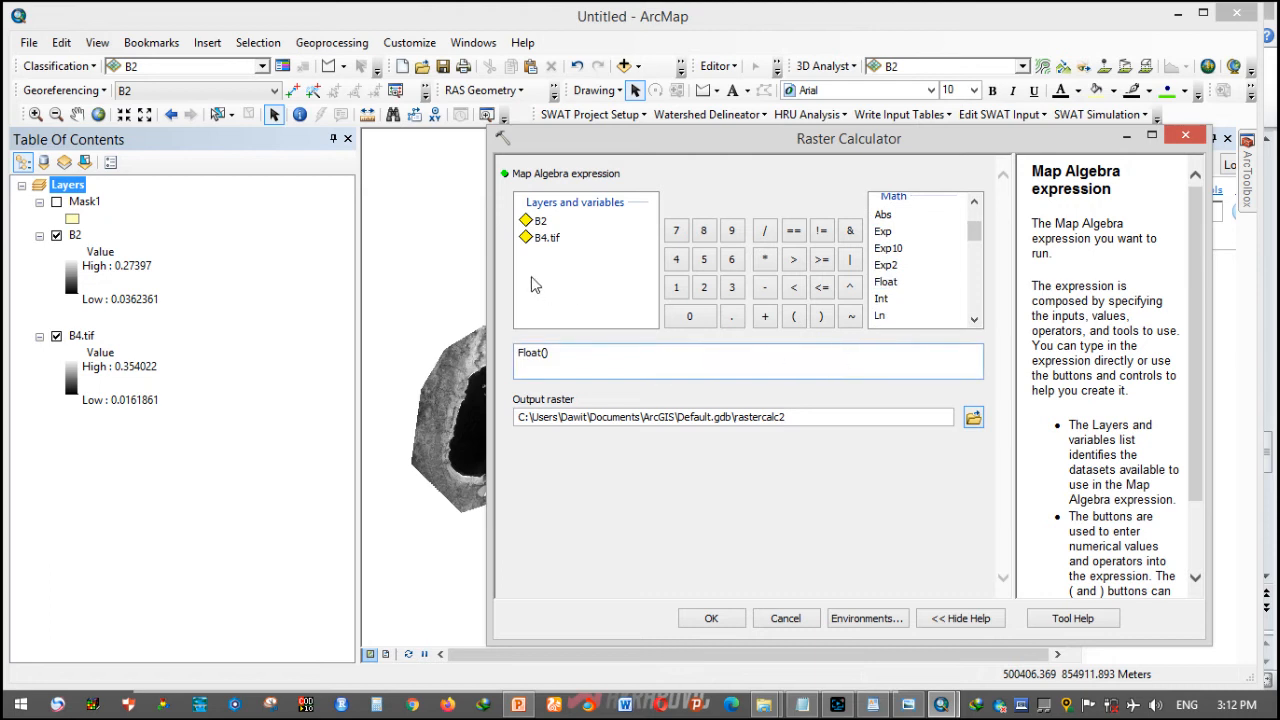
{"action": "left_click", "coordinate": [540, 222]}
{"action": "double_click", "coordinate": [555, 226]}
{"action": "left_click", "coordinate": [548, 246]}
{"action": "double_click", "coordinate": [549, 242]}
{"action": "double_click", "coordinate": [884, 283]}
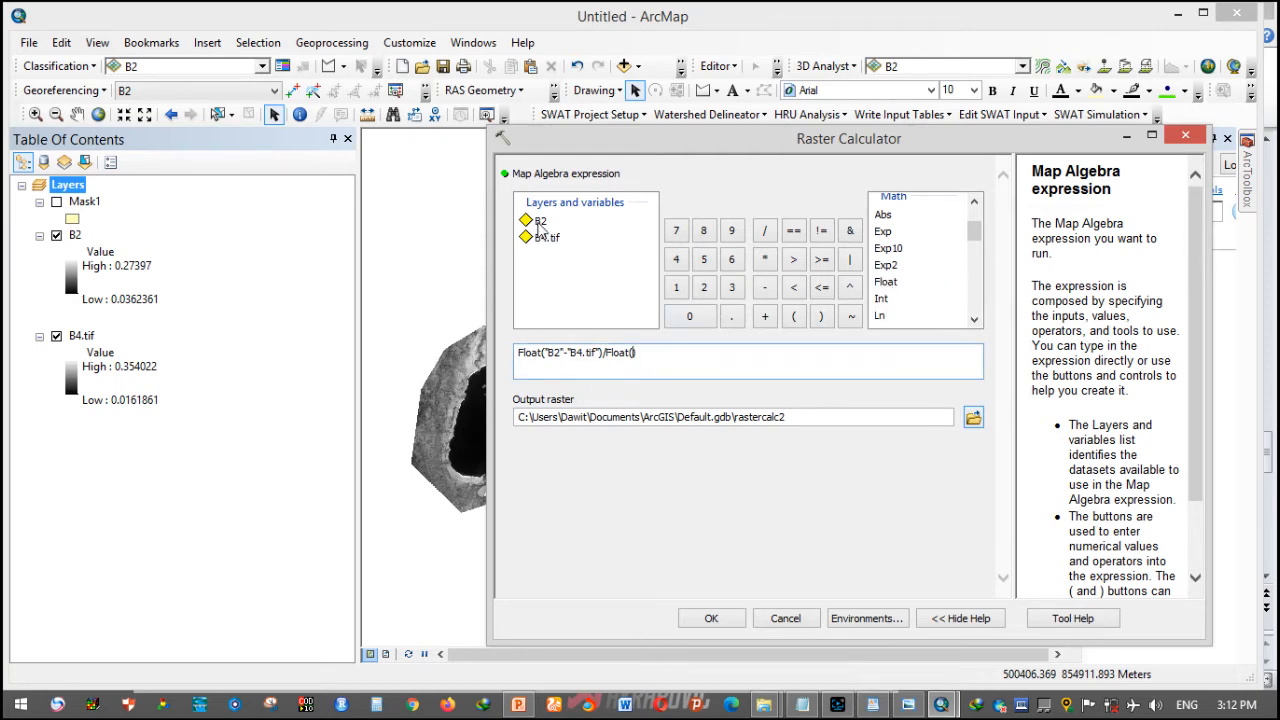
{"action": "type", "text": "+"}
{"action": "double_click", "coordinate": [546, 237]}
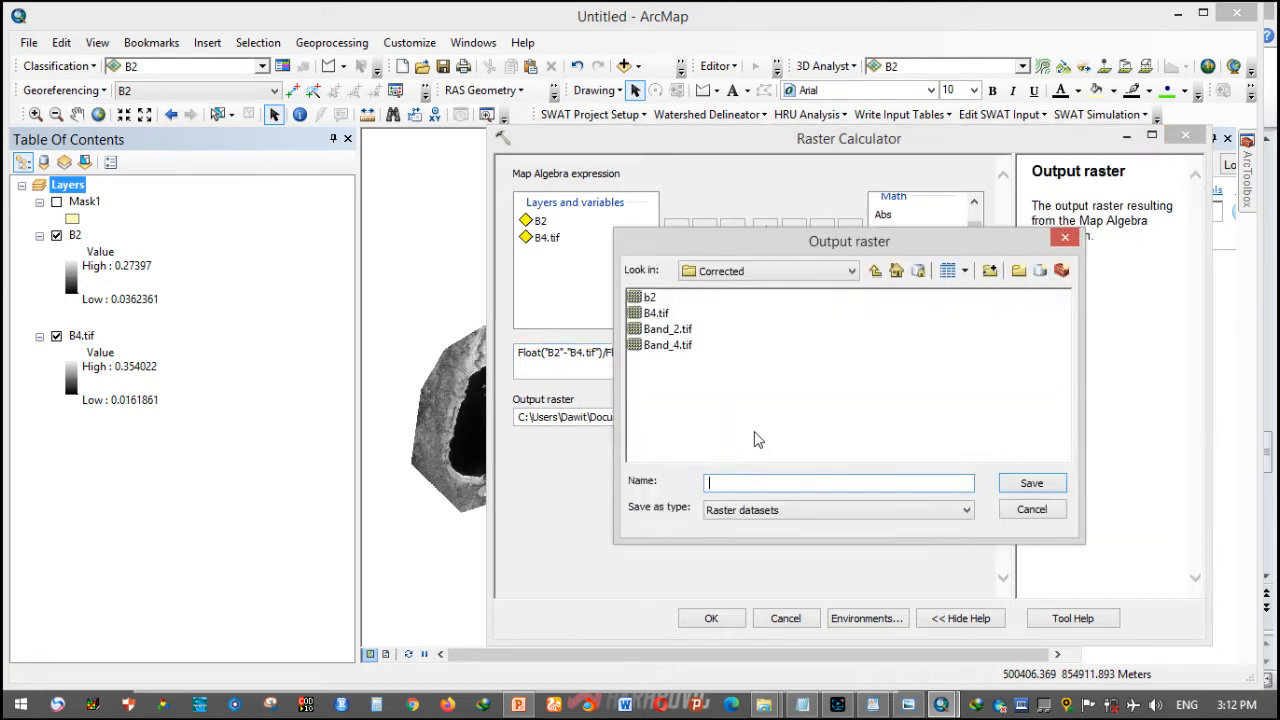
- Create a folder named NDWI inside the Corrected folder for the output raster and open it
{"action": "left_click", "coordinate": [1018, 270]}
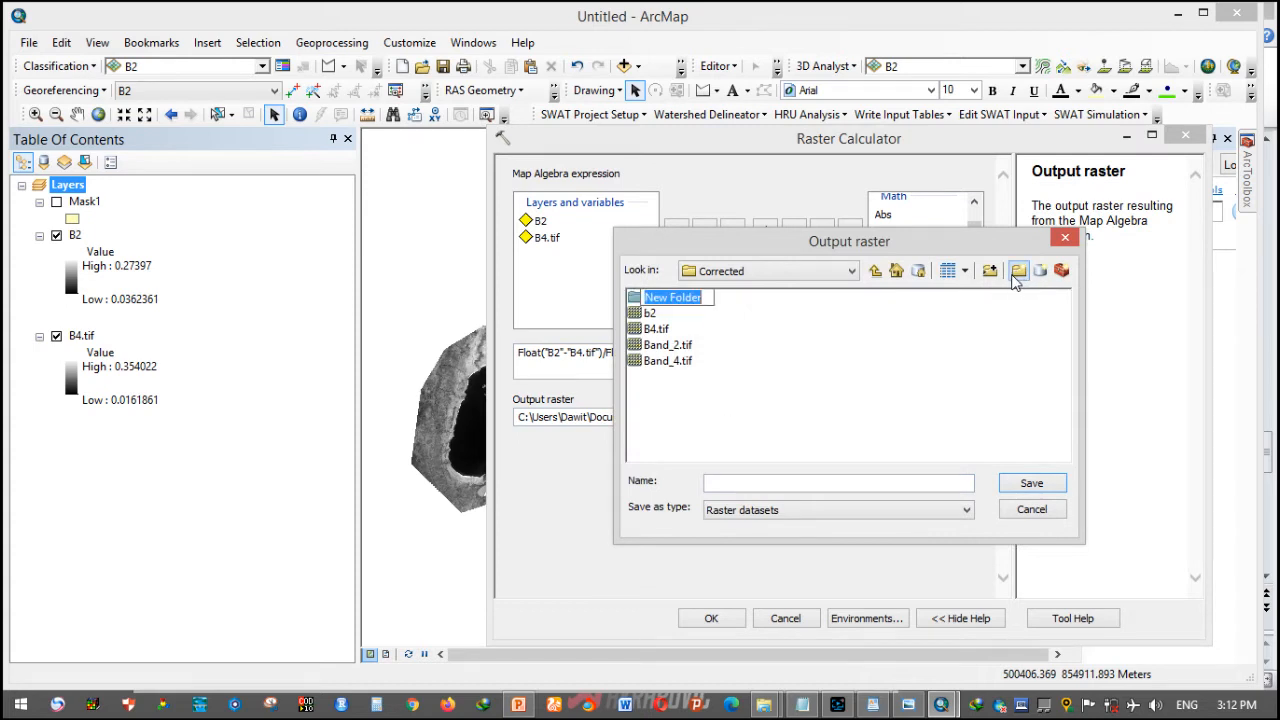
{"action": "type", "text": "NDWI"}
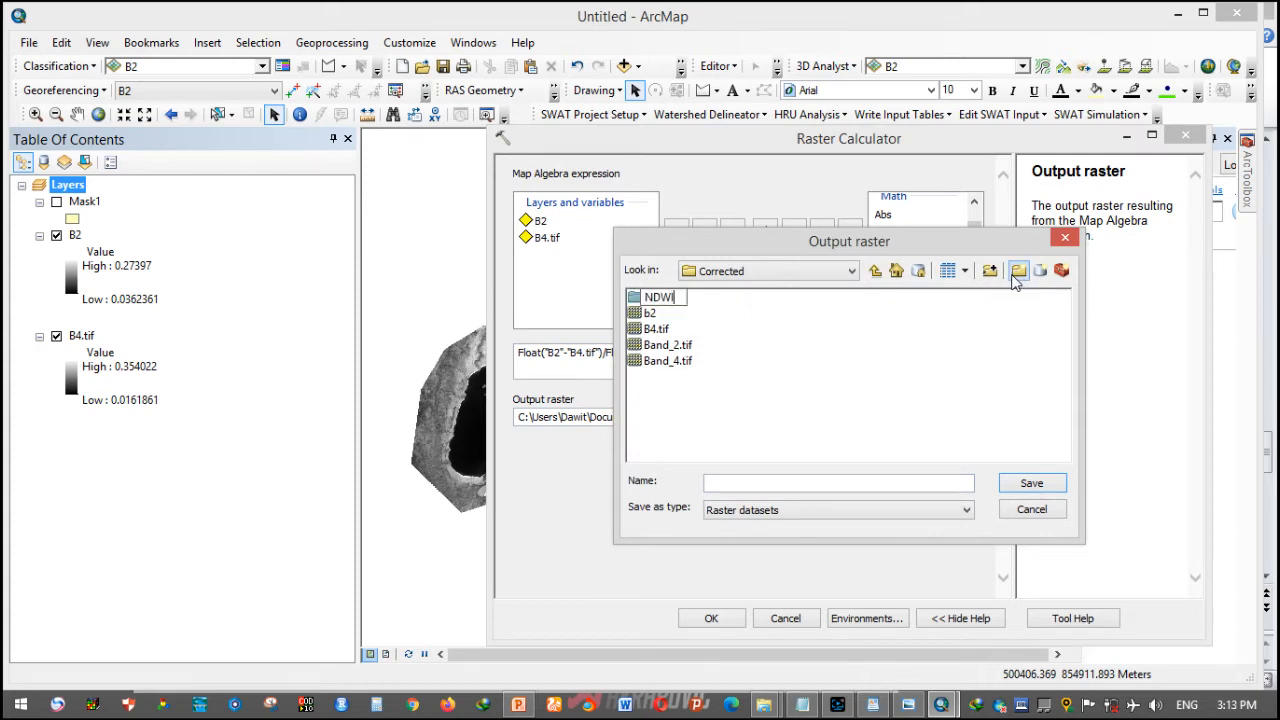
{"action": "left_click", "coordinate": [865, 362]}
{"action": "double_click", "coordinate": [665, 300]}
- Name the output raster NDWI_1985.tif in the NDWI folder and run the calculation
{"action": "left_click", "coordinate": [827, 484]}
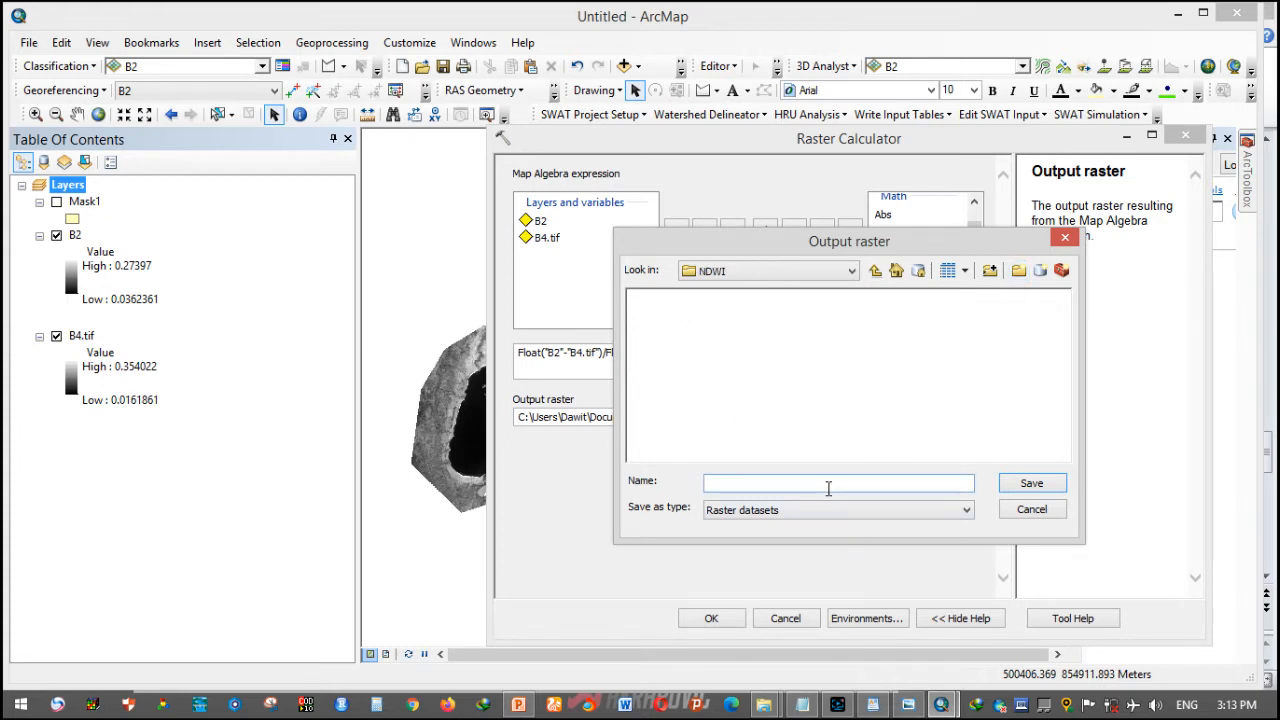
{"action": "type", "text": "NDWI_1985.tif"}
{"action": "left_click", "coordinate": [737, 483]}
{"action": "type", "text": "_1985.tif"}
{"action": "left_click", "coordinate": [1046, 486]}
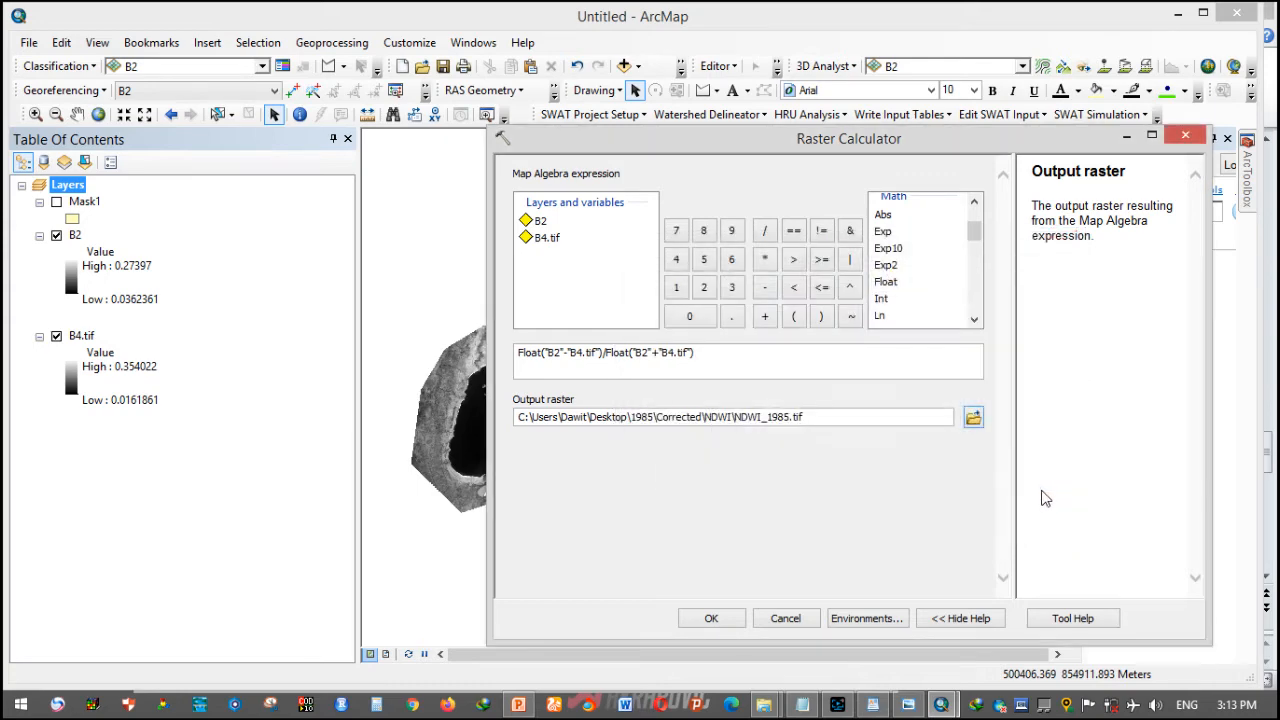
{"action": "left_click", "coordinate": [711, 619]}
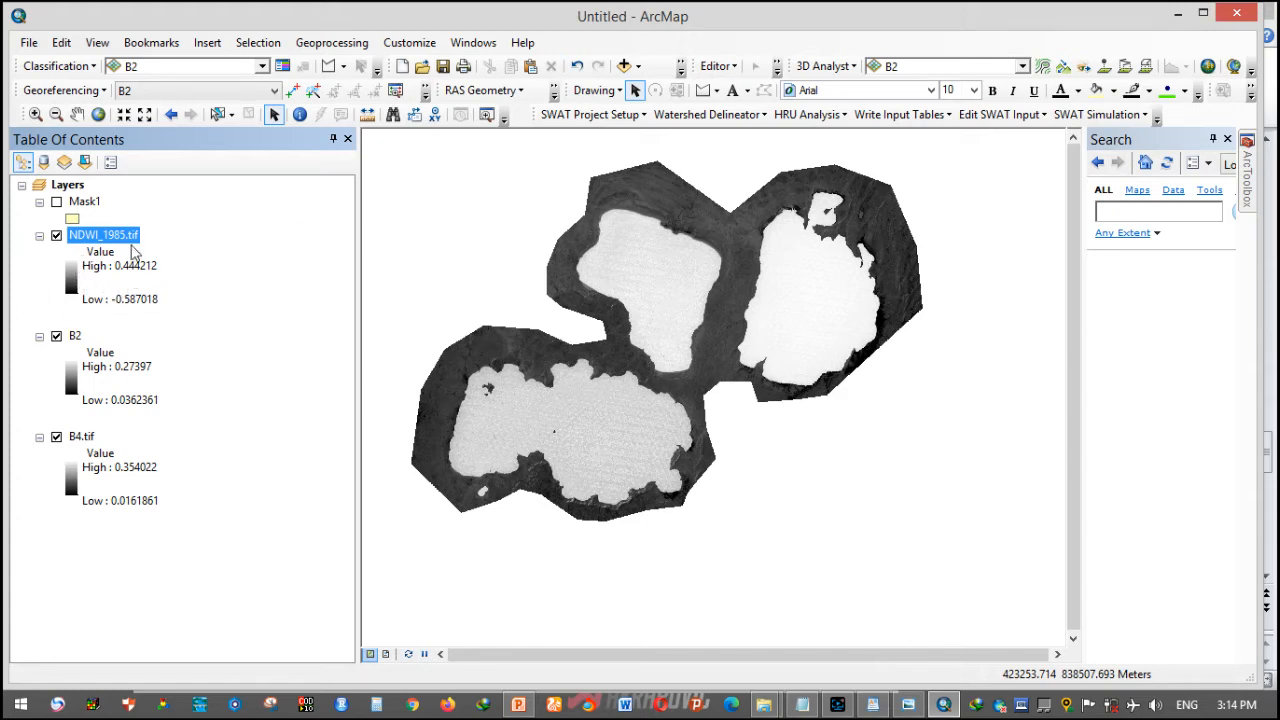
- Switch to the PowerPoint presentation and review the NDWI water-body threshold and the remaining calculation steps on the last slides
{"action": "left_click", "coordinate": [518, 704]}
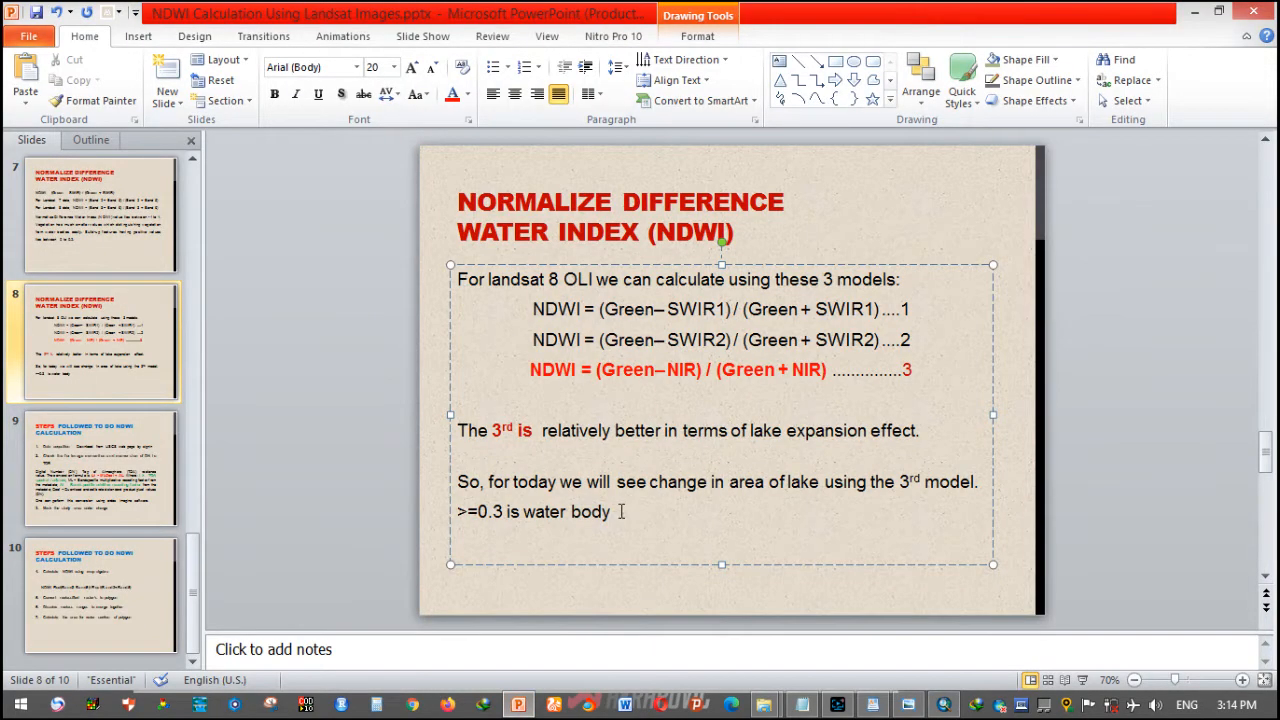
{"action": "scroll", "coordinate": [618, 513], "scroll_direction": "down", "scroll_amount": 1}
{"action": "scroll", "coordinate": [616, 508], "scroll_direction": "down", "scroll_amount": 1}
{"action": "scroll", "coordinate": [615, 506], "scroll_direction": "up", "scroll_amount": 1}
{"action": "scroll", "coordinate": [615, 506], "scroll_direction": "down", "scroll_amount": 1}
{"action": "scroll", "coordinate": [615, 506], "scroll_direction": "up", "scroll_amount": 1}
{"action": "left_click_drag", "start_coordinate": [540, 542], "coordinate": [657, 548]}
{"action": "scroll", "coordinate": [563, 362], "scroll_direction": "down", "scroll_amount": 1}
{"action": "left_click_drag", "start_coordinate": [549, 279], "coordinate": [652, 284]}
{"action": "left_click", "coordinate": [639, 348]}
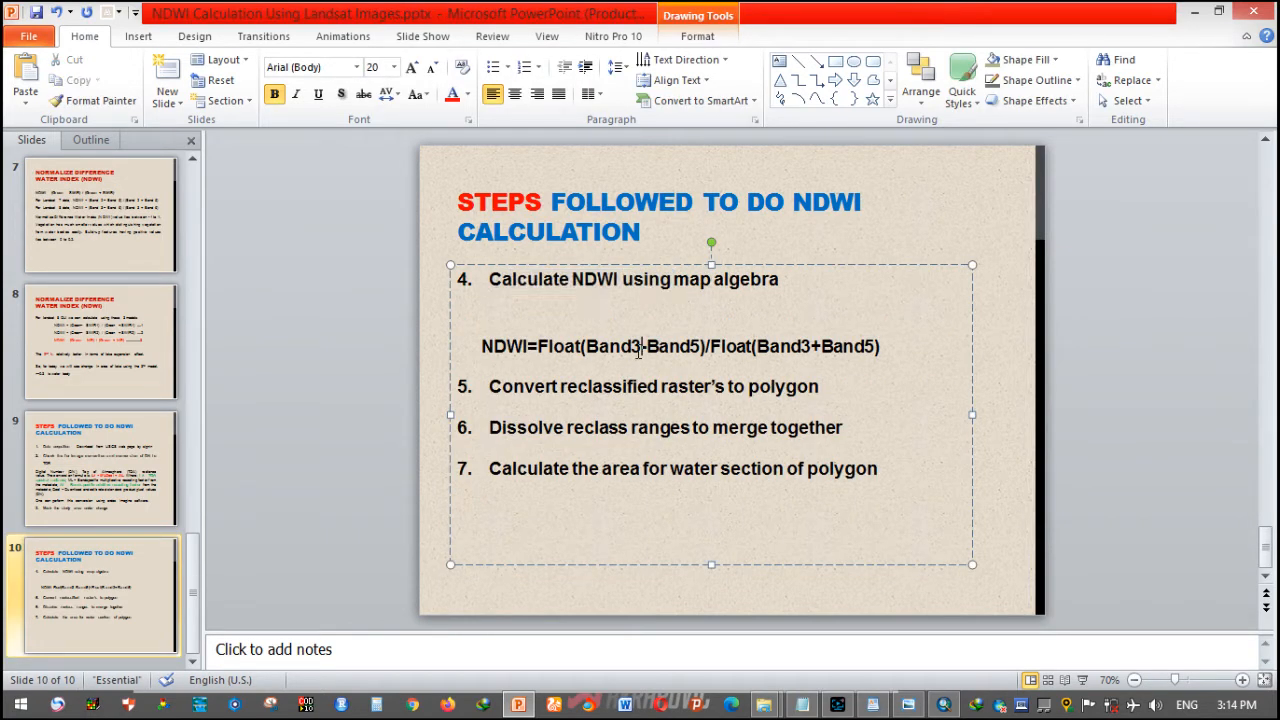
{"action": "left_click_drag", "start_coordinate": [483, 347], "coordinate": [707, 372]}
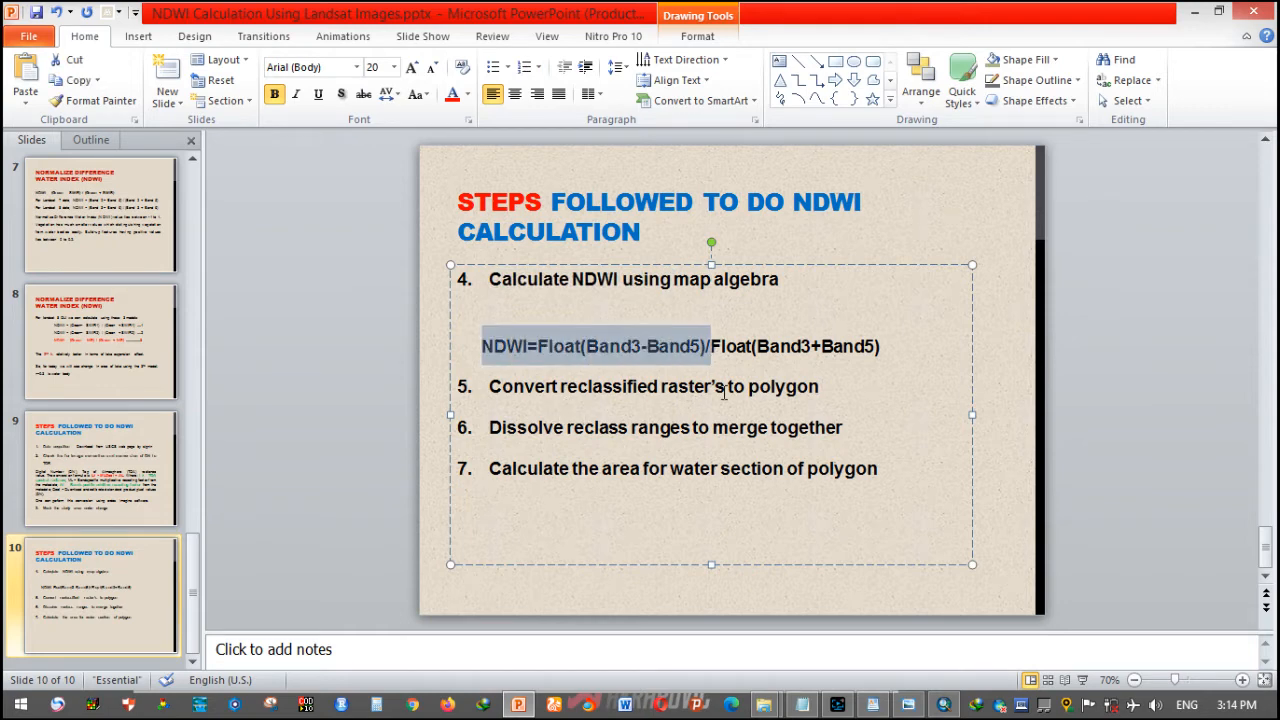
{"action": "left_click", "coordinate": [765, 392]}
{"action": "left_click", "coordinate": [840, 392]}
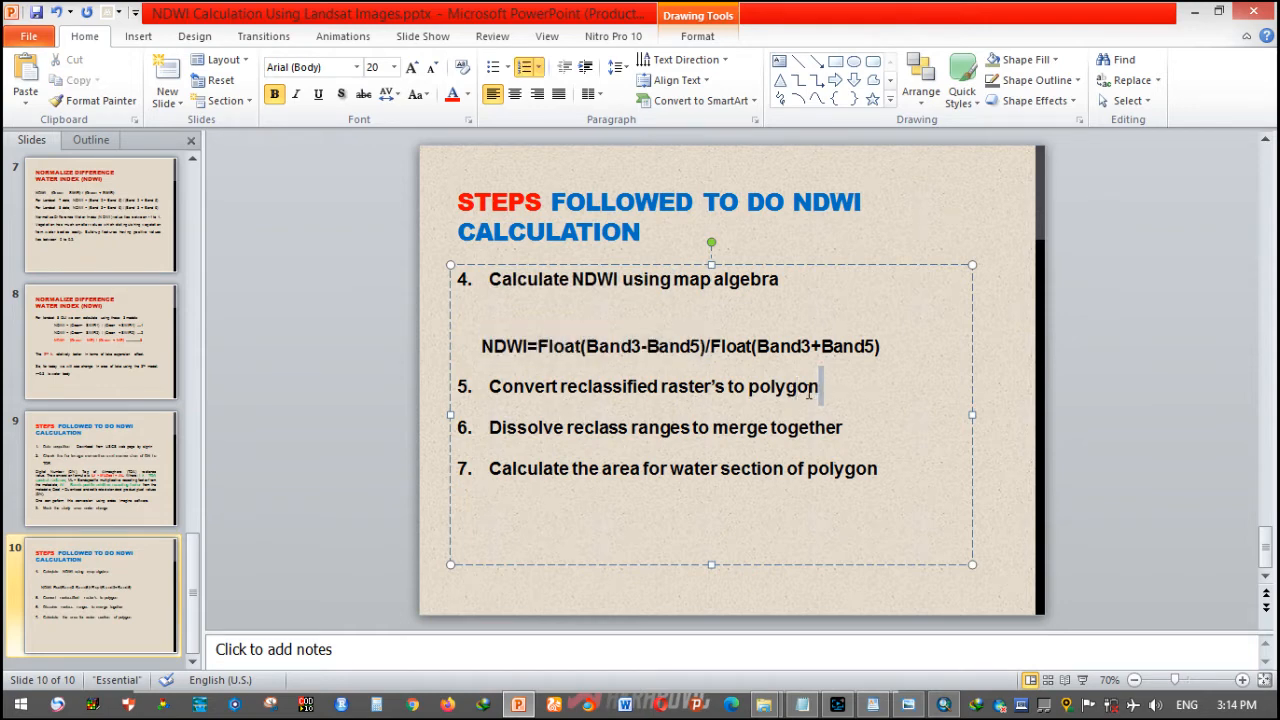
{"action": "left_click_drag", "start_coordinate": [810, 392], "coordinate": [560, 388]}
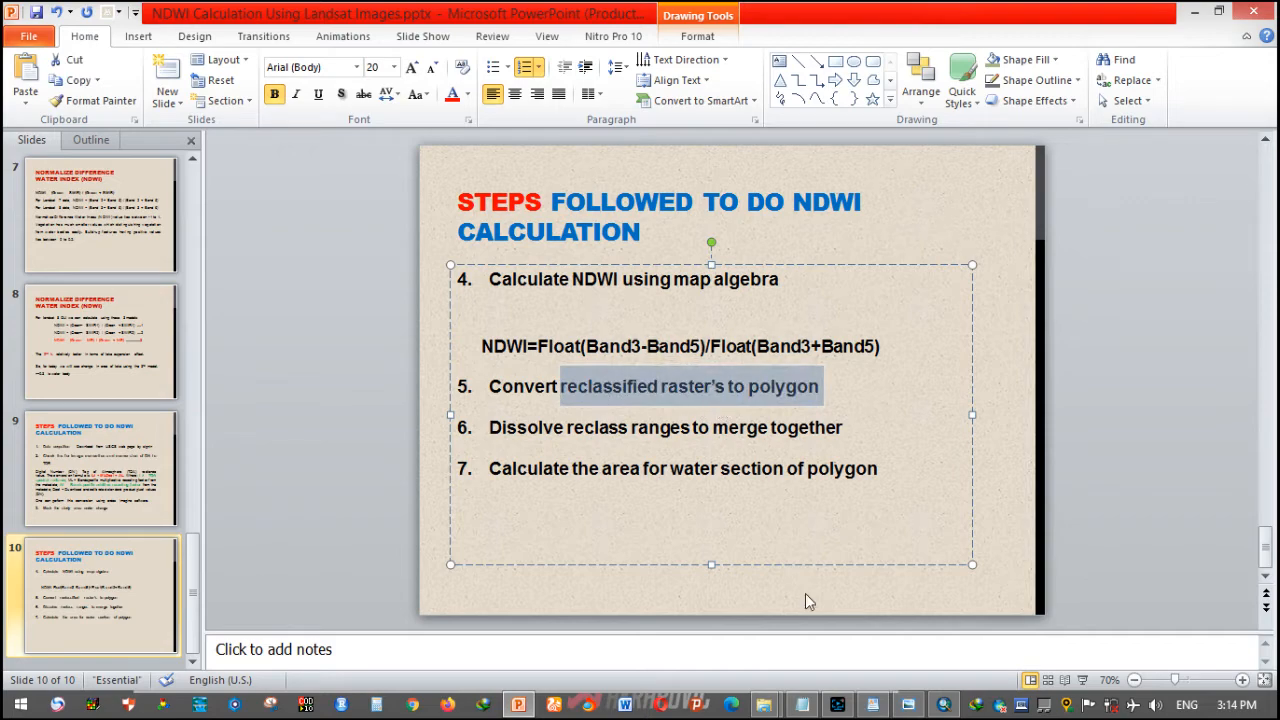
- Switch back to ArcMap and open the symbology settings of the NDWI_1985.tif layer
{"action": "left_click", "coordinate": [943, 704]}
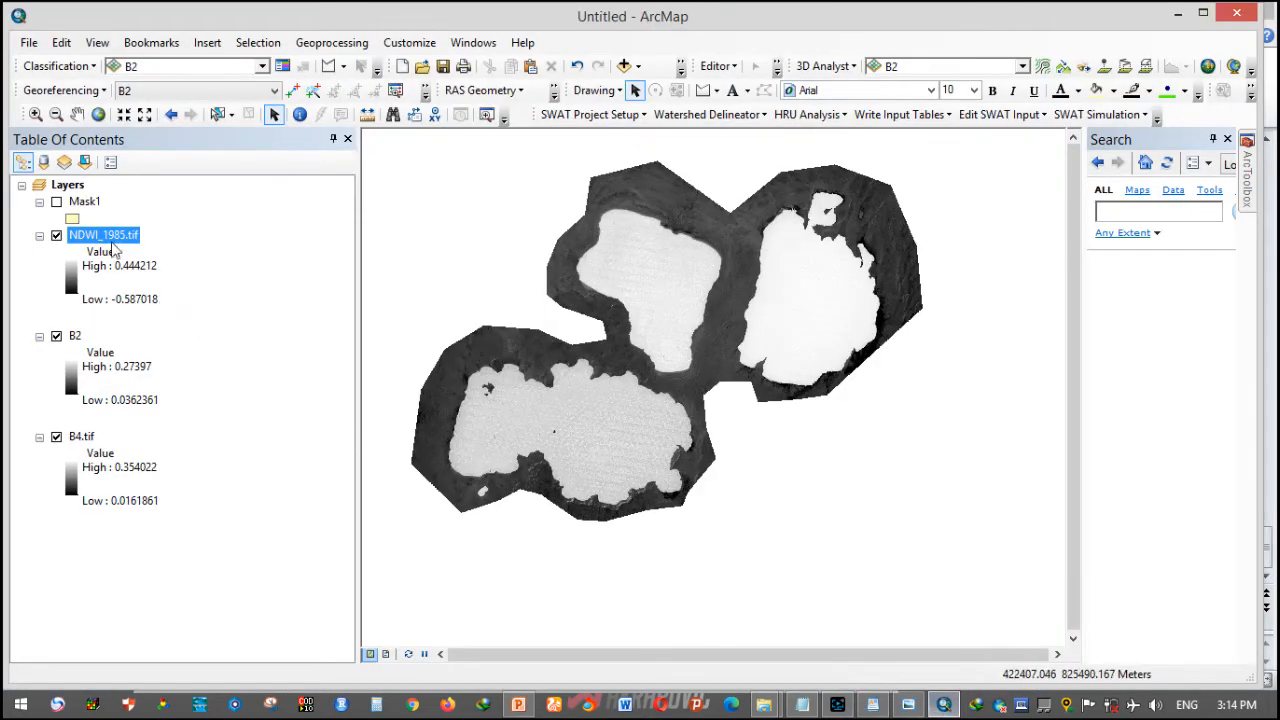
{"action": "right_click", "coordinate": [112, 236]}
{"action": "left_click", "coordinate": [217, 506]}
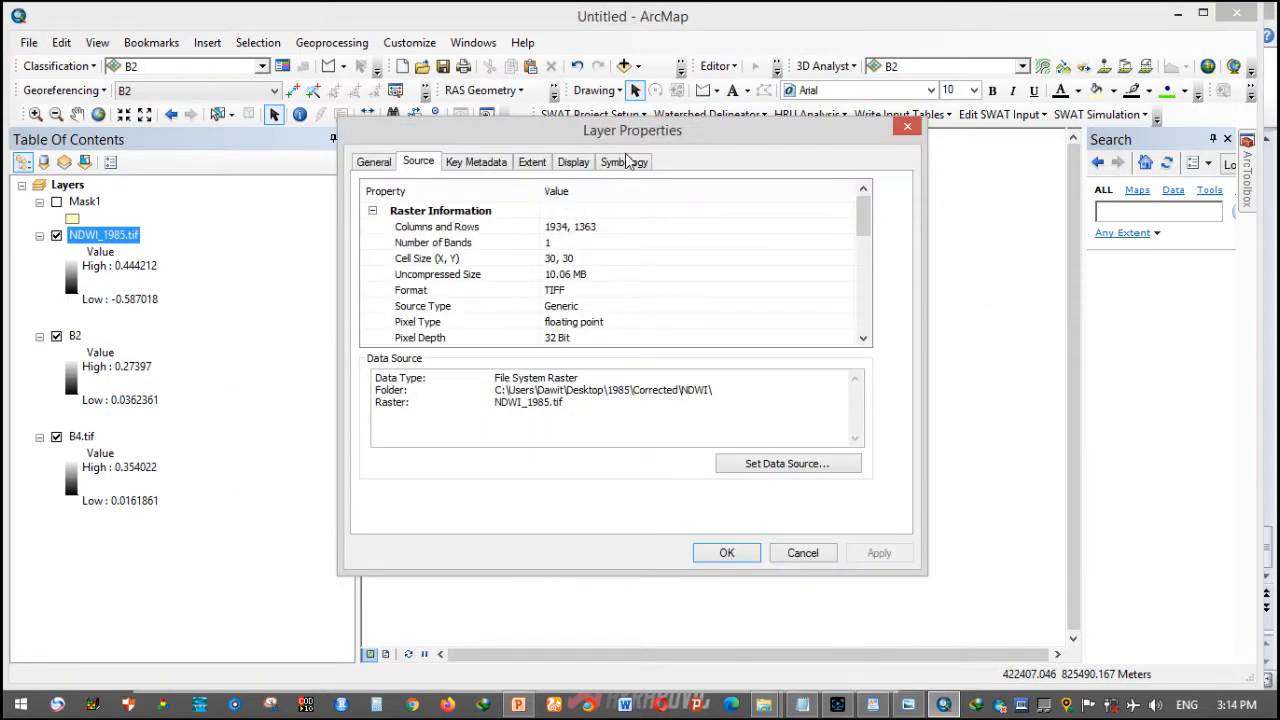
{"action": "left_click", "coordinate": [624, 160]}
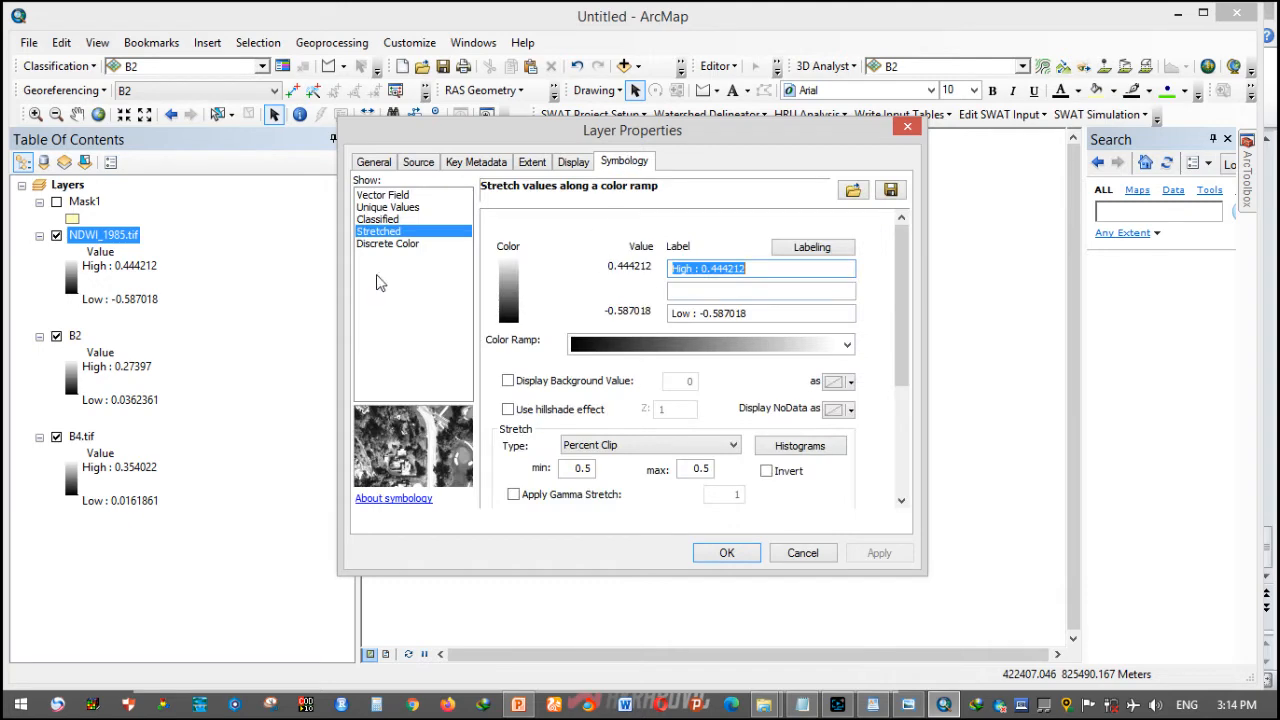
- Display NDWI_1985.tif as two classes with the first break value set to 0.3 and apply the symbology
{"action": "left_click", "coordinate": [398, 222]}
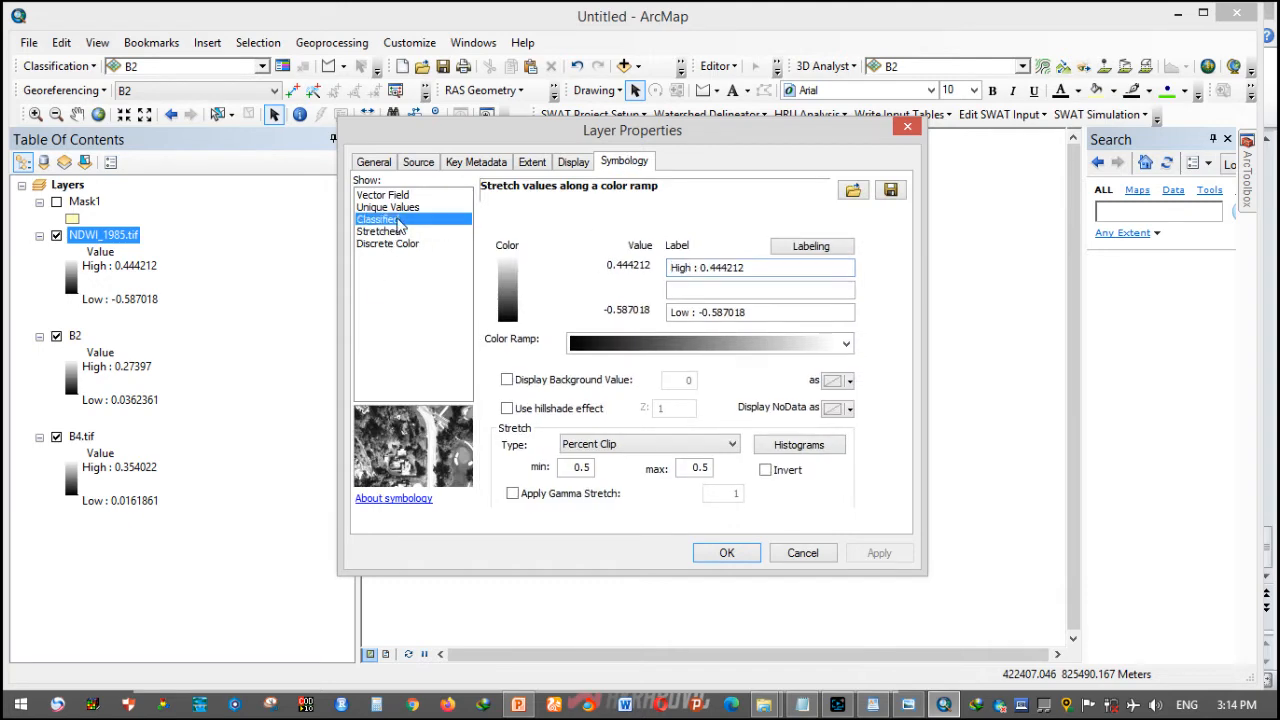
{"action": "left_click", "coordinate": [850, 279]}
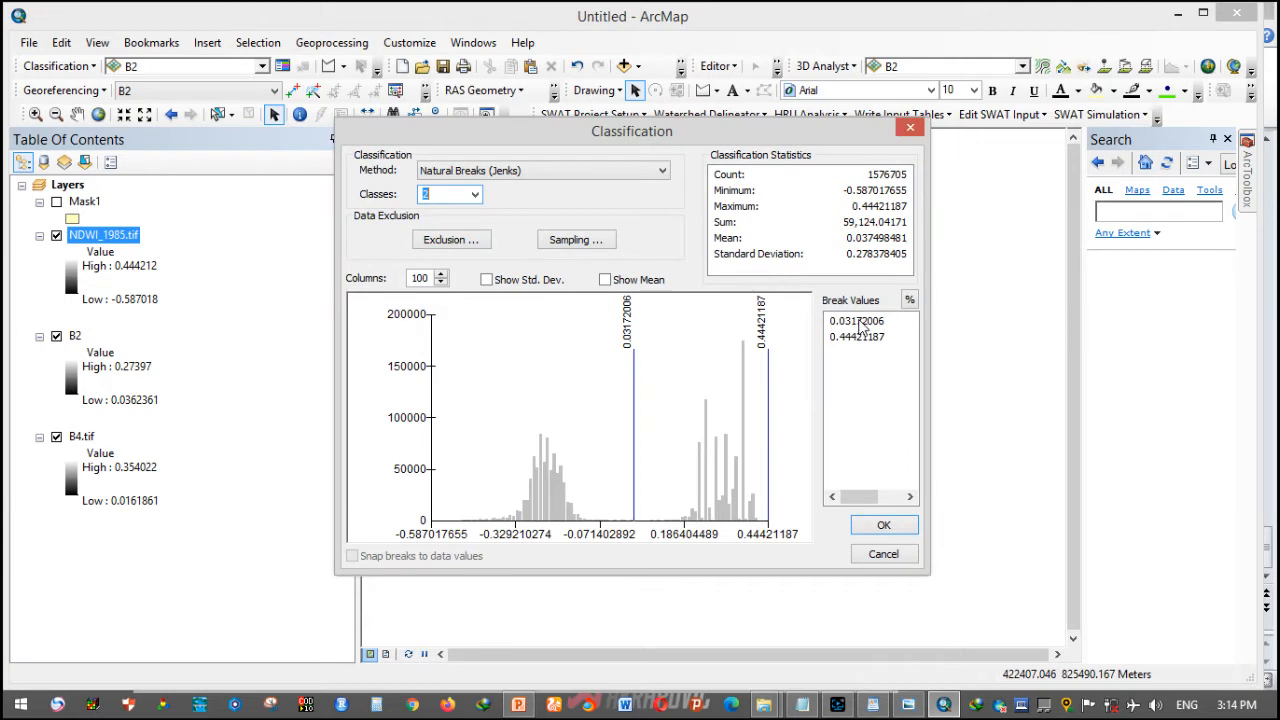
{"action": "left_click", "coordinate": [861, 325]}
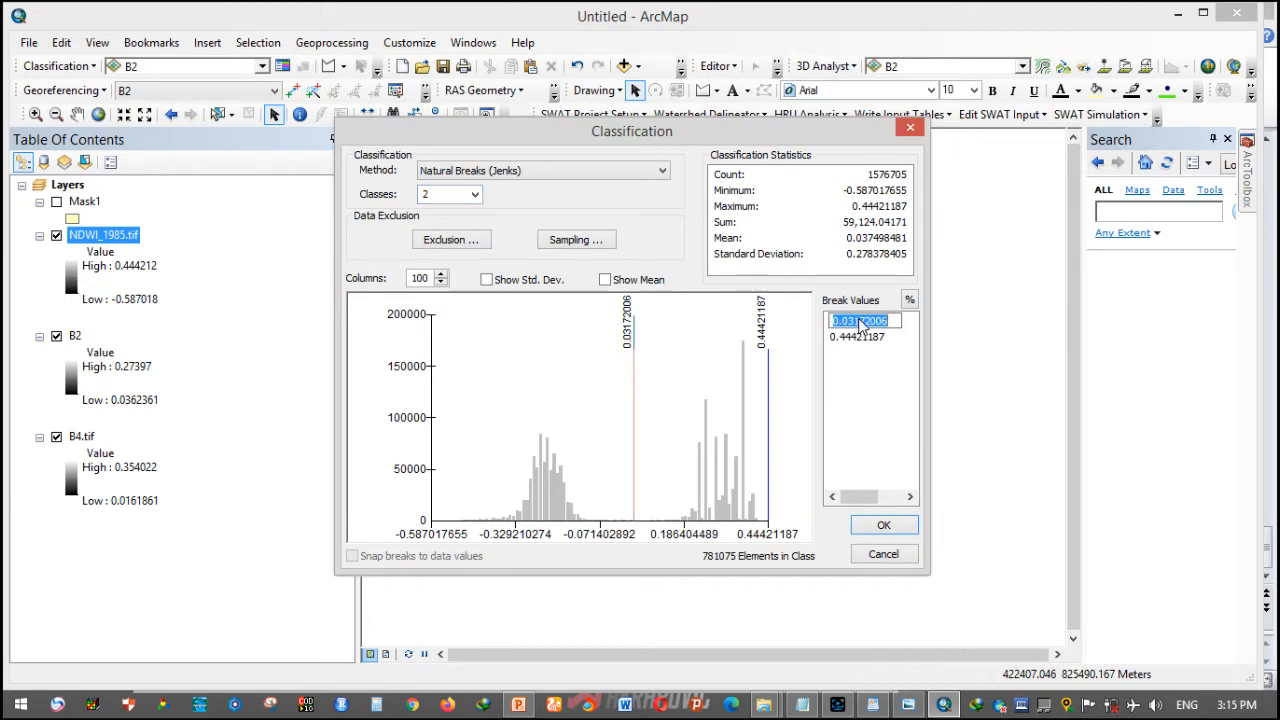
{"action": "type", "text": "0.3"}
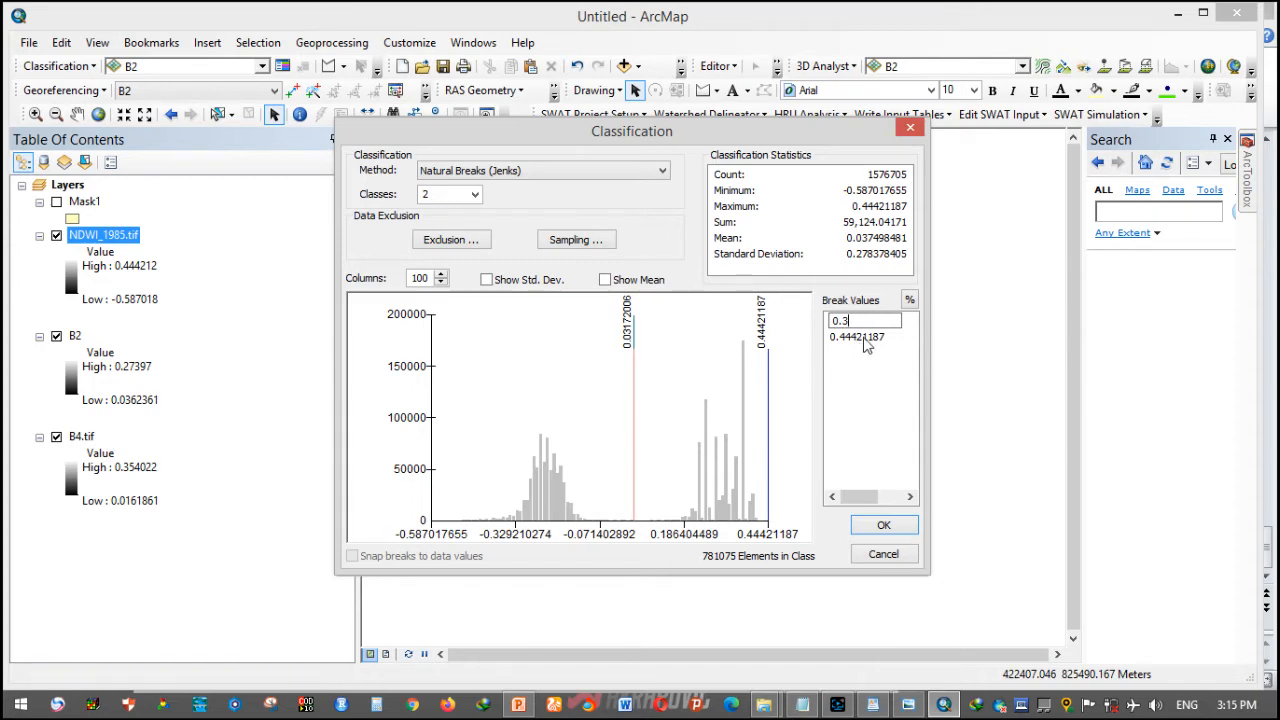
{"action": "key", "text": "Return"}
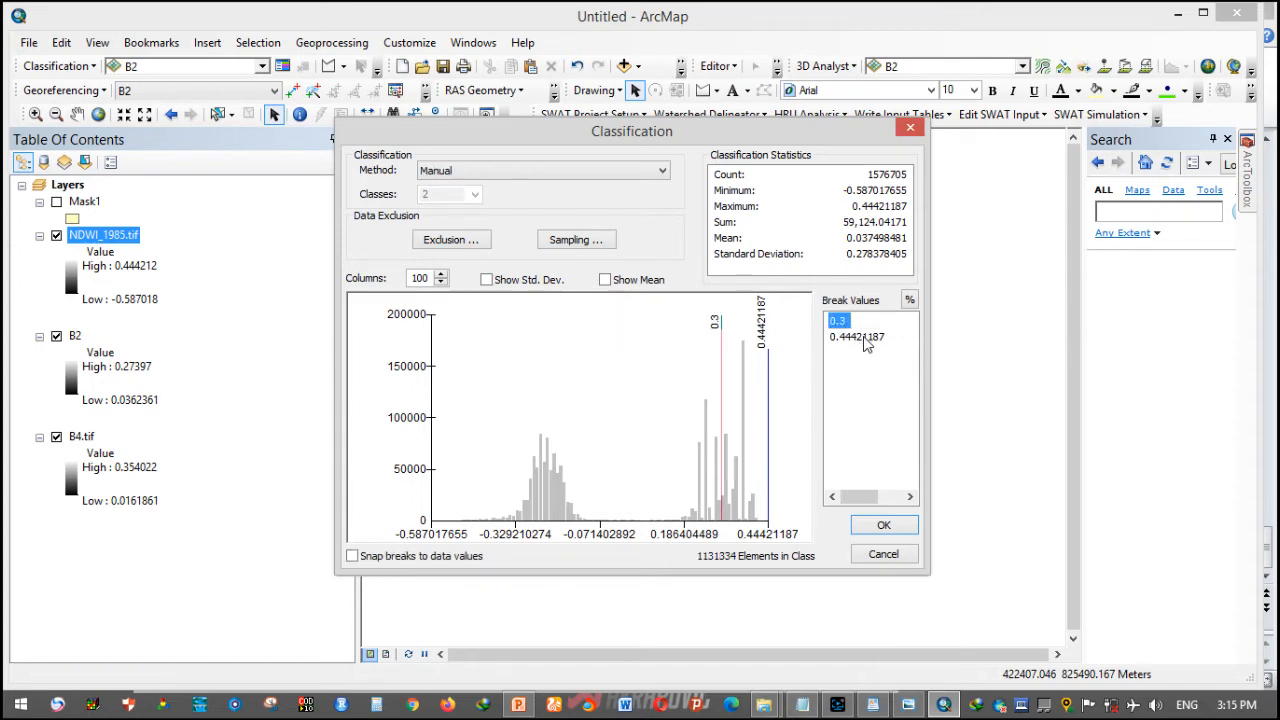
{"action": "left_click", "coordinate": [882, 525]}
{"action": "left_click", "coordinate": [868, 558]}
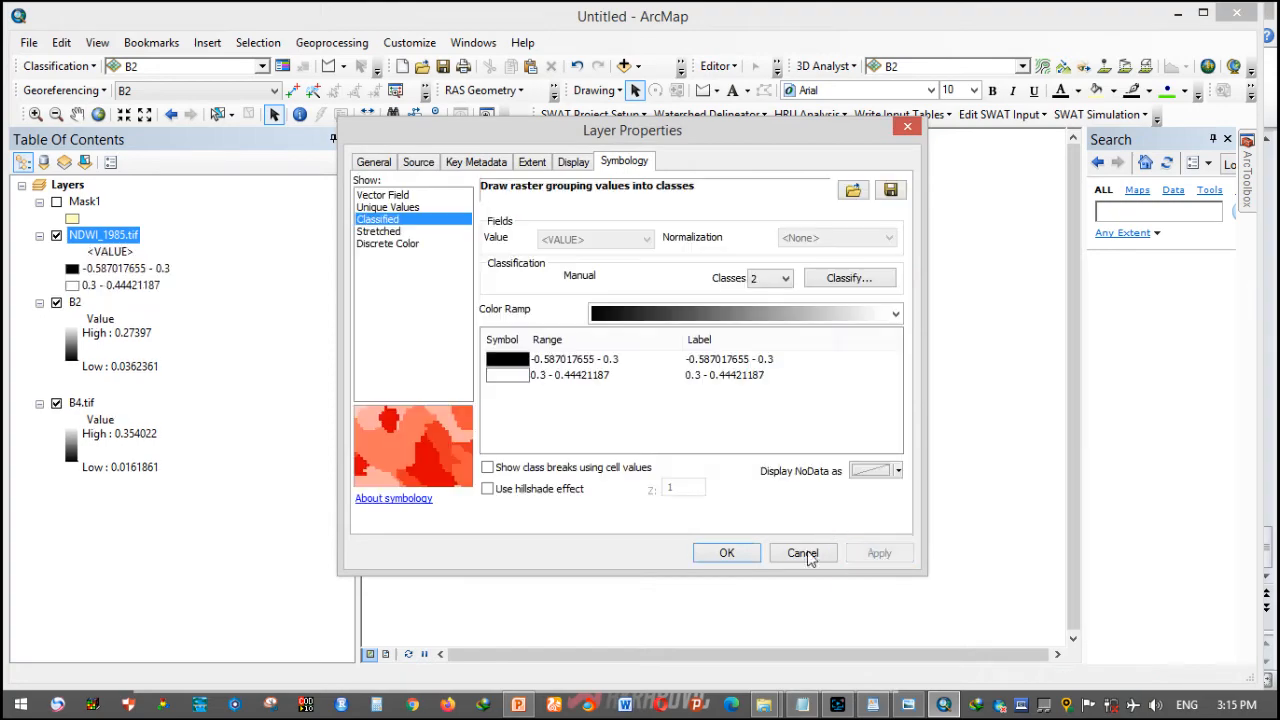
{"action": "left_click", "coordinate": [733, 553]}
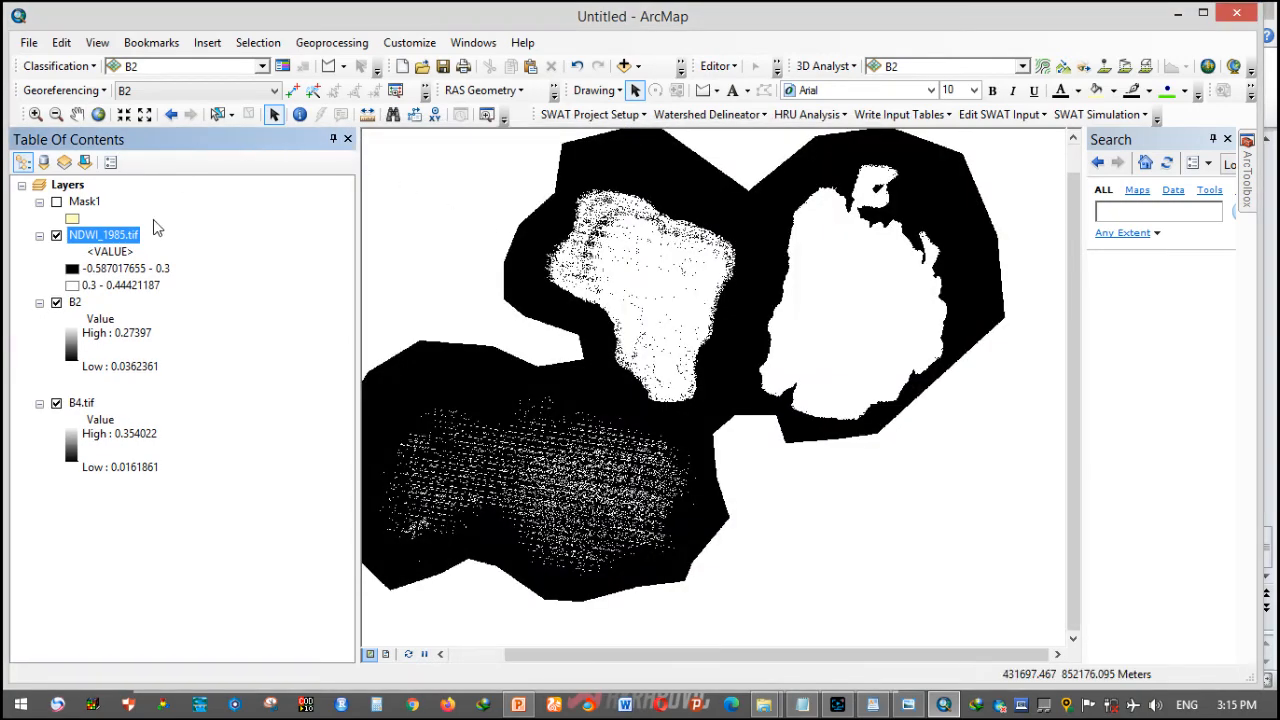
- Reopen the NDWI_1985.tif classification, set the first break value to 0.2, and apply the symbology
{"action": "right_click", "coordinate": [122, 238]}
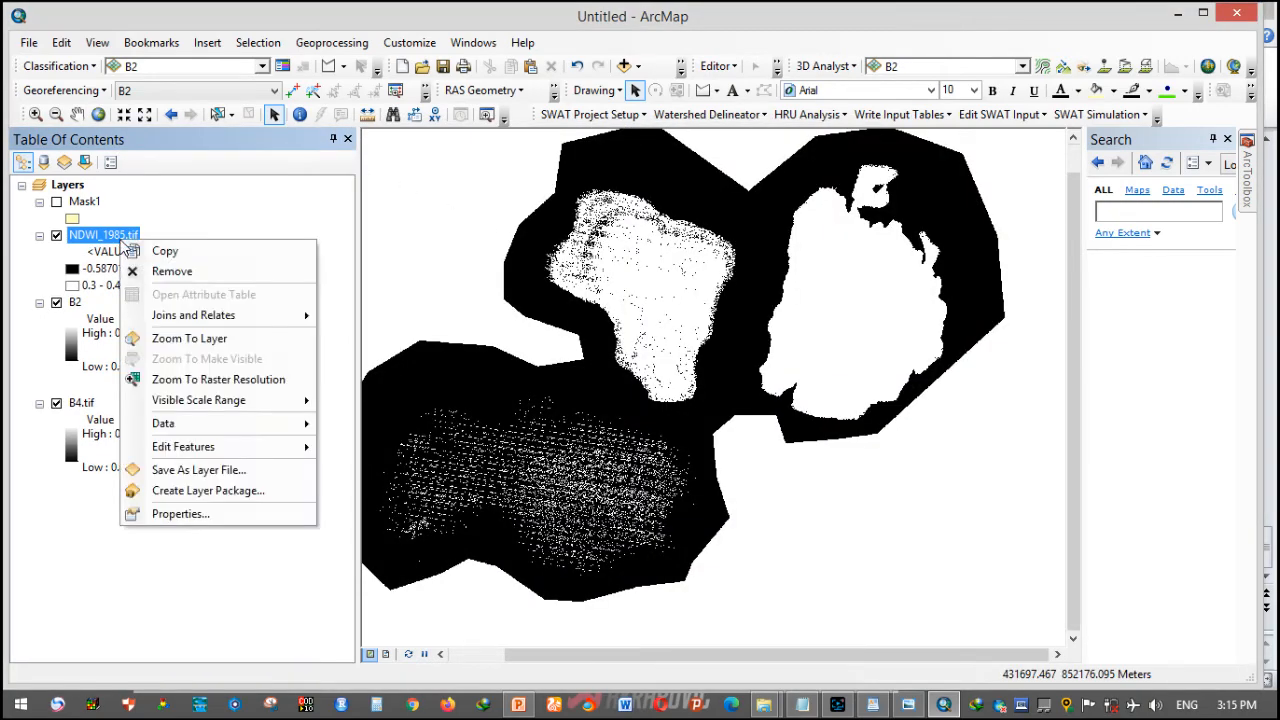
{"action": "left_click", "coordinate": [205, 514]}
{"action": "left_click", "coordinate": [845, 279]}
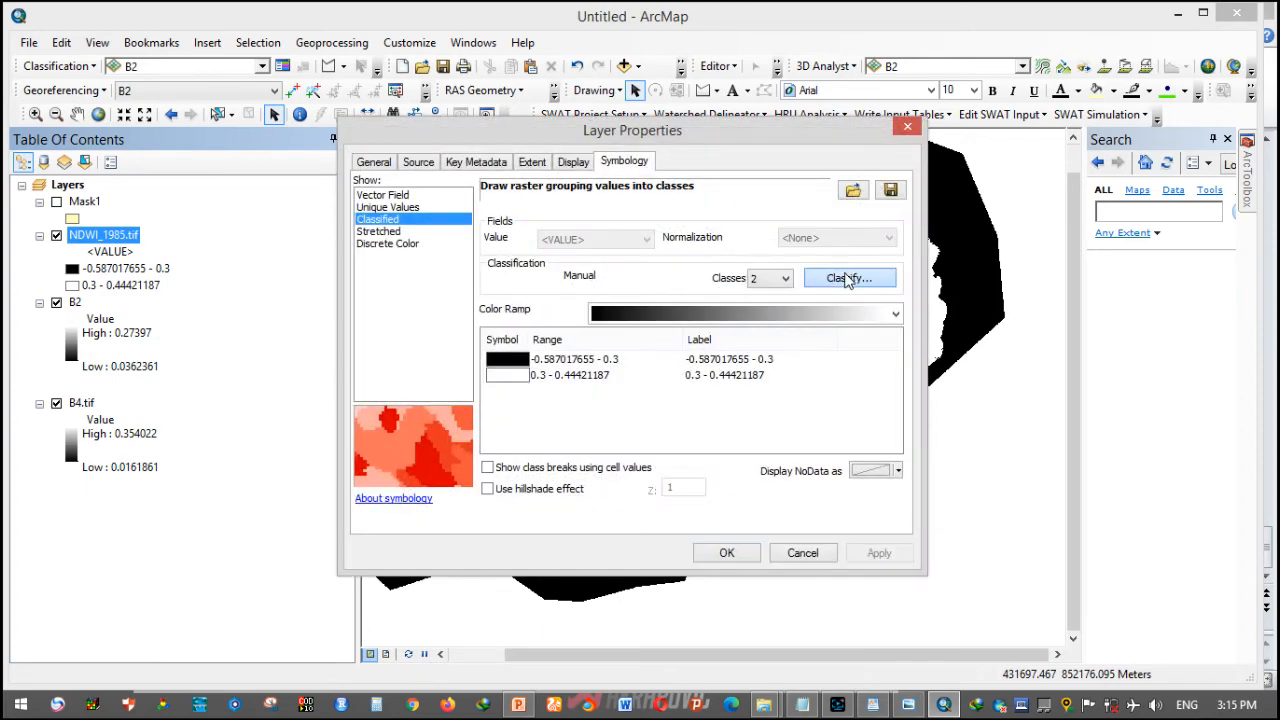
{"action": "left_click", "coordinate": [843, 322]}
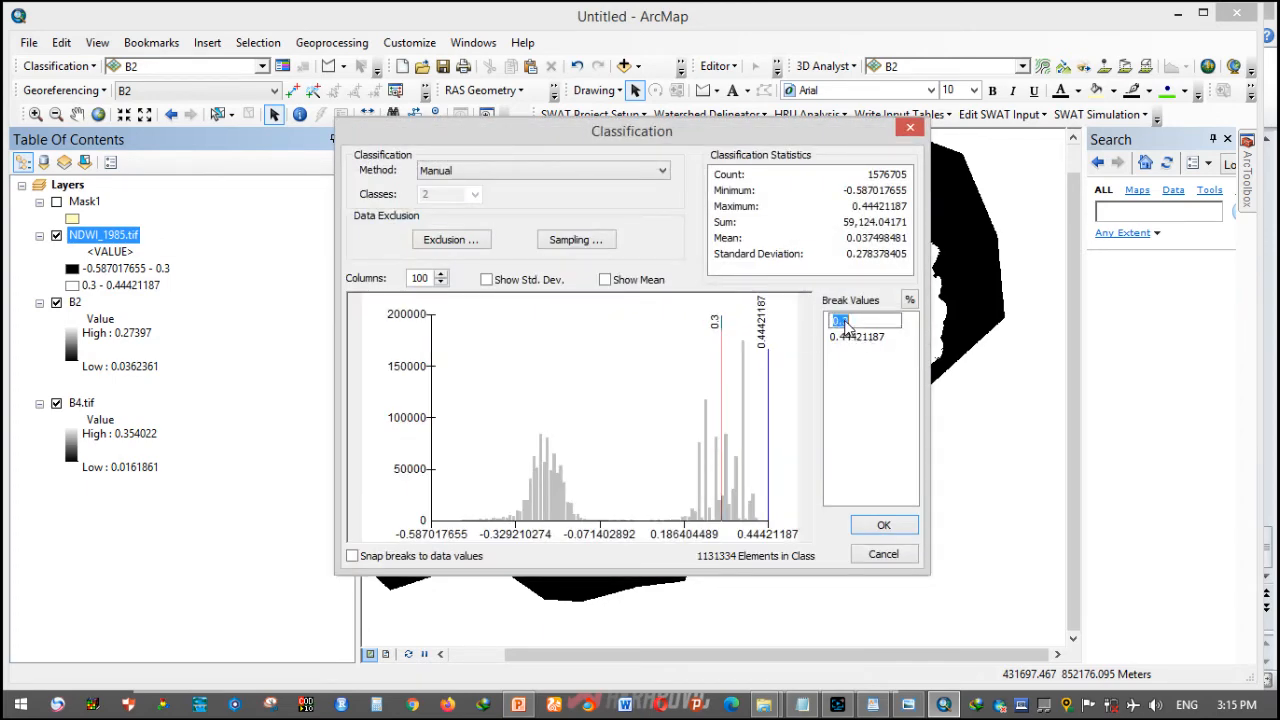
{"action": "key", "text": "End"}
{"action": "key", "text": "BackSpace"}
{"action": "type", "text": "2"}
{"action": "left_click", "coordinate": [884, 525]}
{"action": "left_click", "coordinate": [879, 553]}
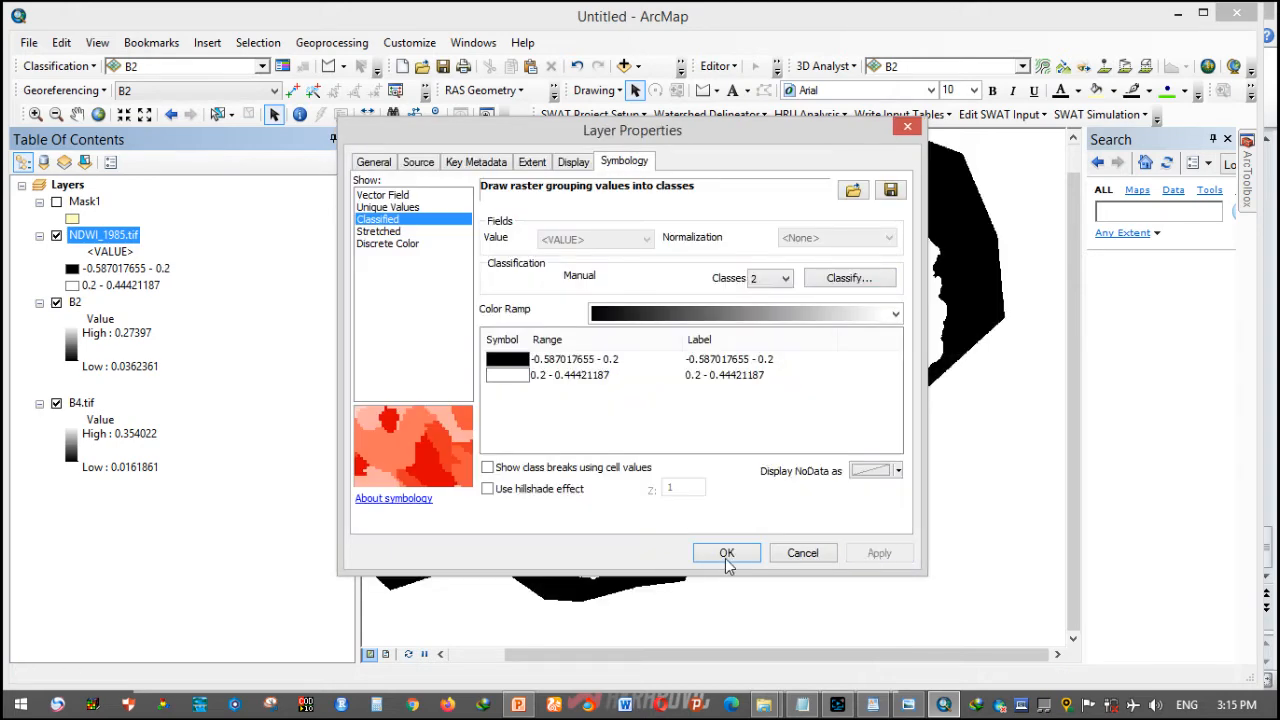
{"action": "left_click", "coordinate": [726, 553]}
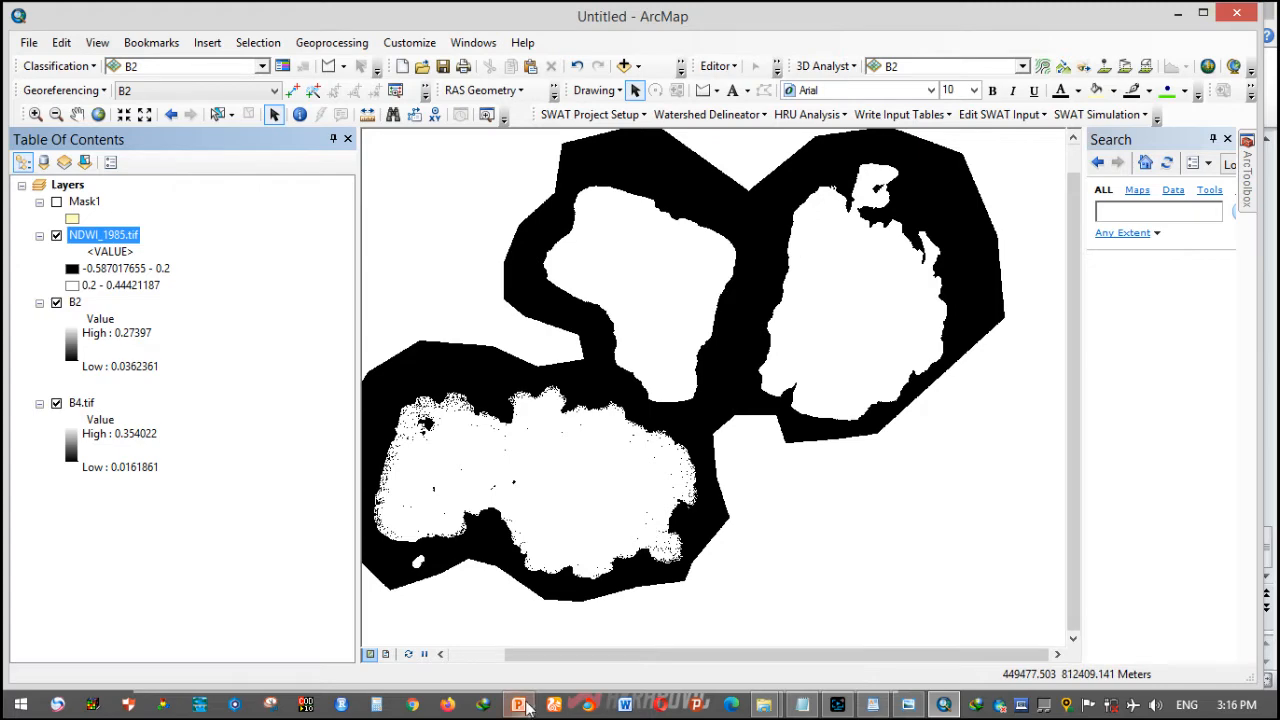
- Switch to the PowerPoint presentation and review the step about converting reclassified rasters to polygons
{"action": "left_click", "coordinate": [514, 706]}
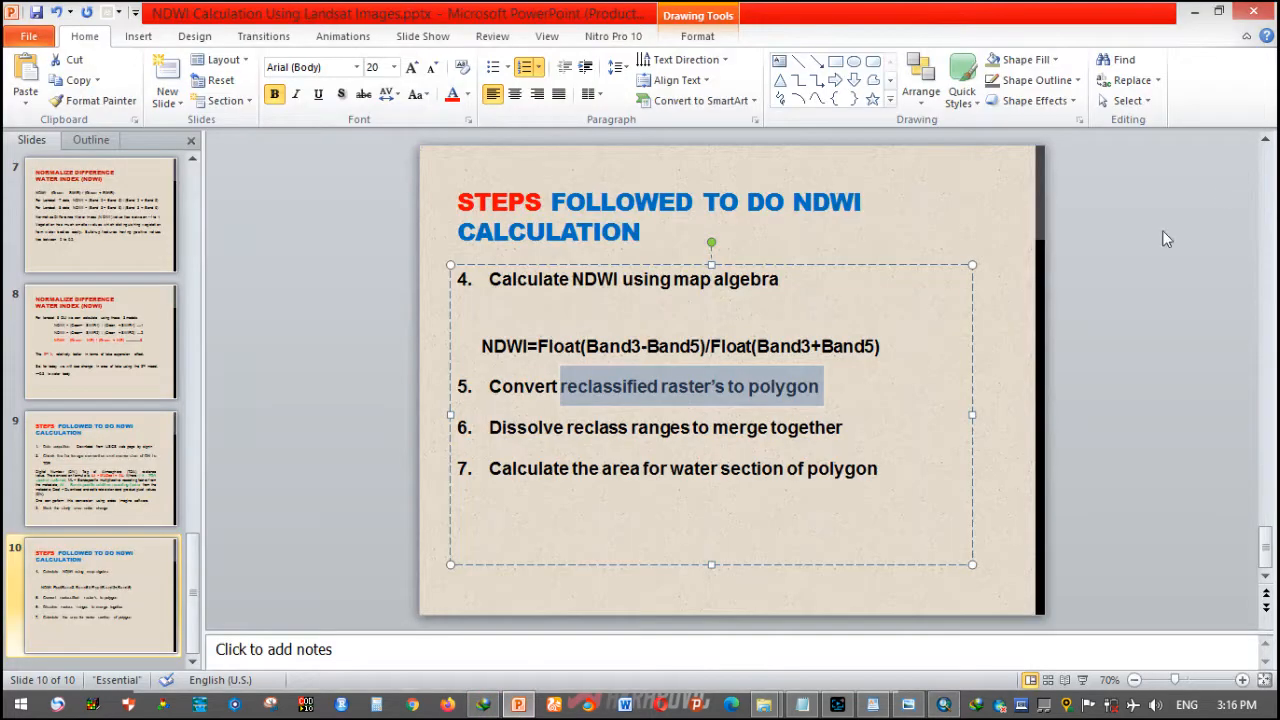
{"action": "left_click", "coordinate": [606, 428]}
{"action": "left_click_drag", "start_coordinate": [561, 391], "coordinate": [693, 405]}
{"action": "left_click", "coordinate": [757, 410]}
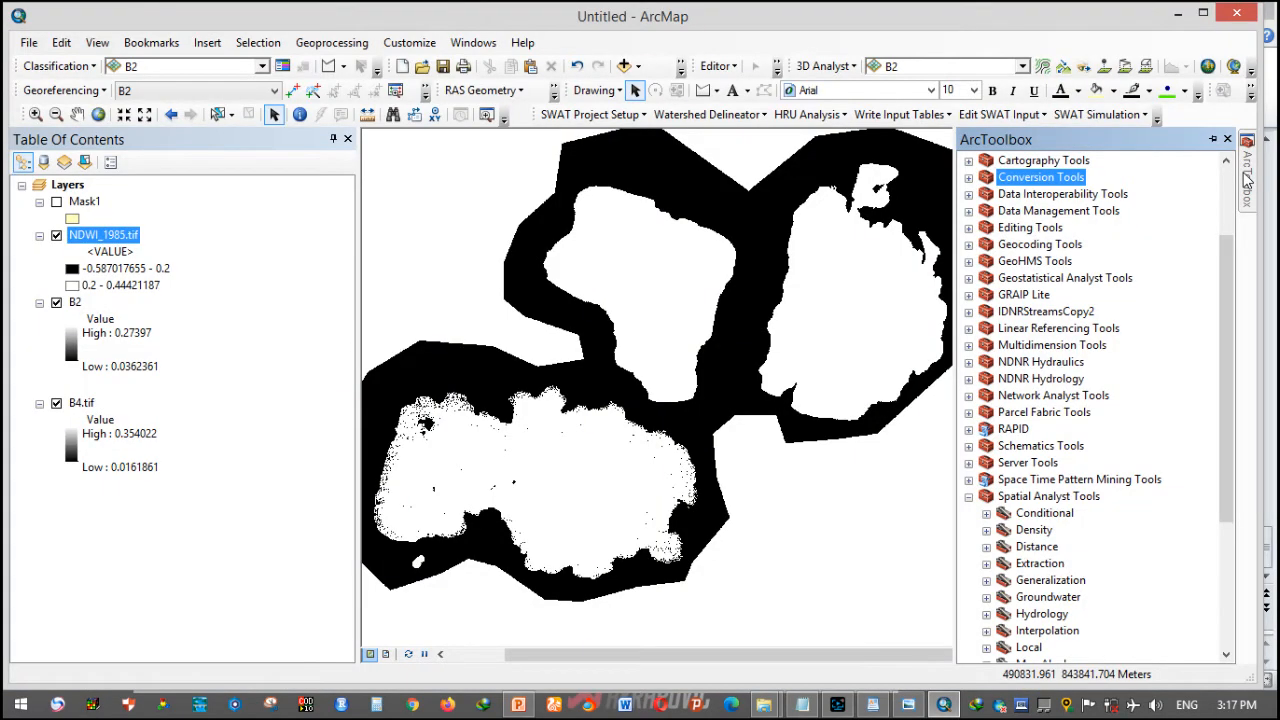
- Open the Spatial Analyst Reclassify tool and use NDWI_1985.tif as the input raster
{"action": "left_click", "coordinate": [969, 497]}
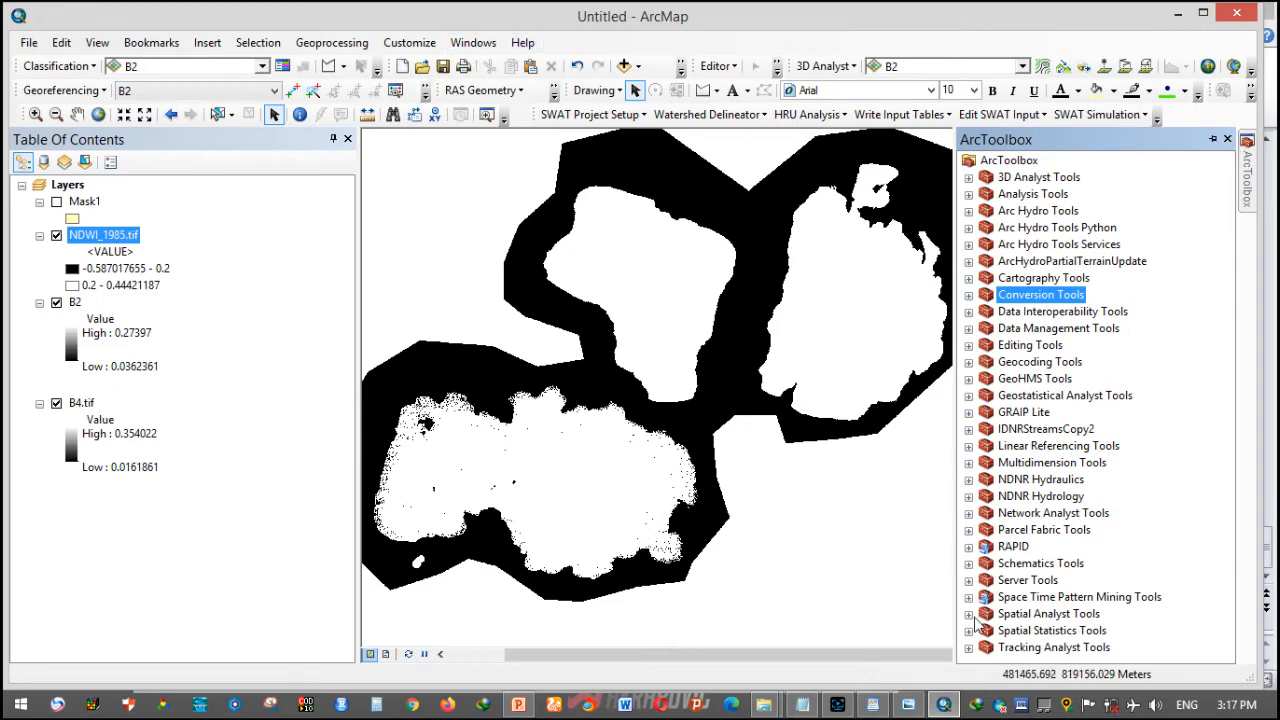
{"action": "left_click", "coordinate": [968, 614]}
{"action": "scroll", "coordinate": [1022, 620], "scroll_direction": "down", "scroll_amount": 1}
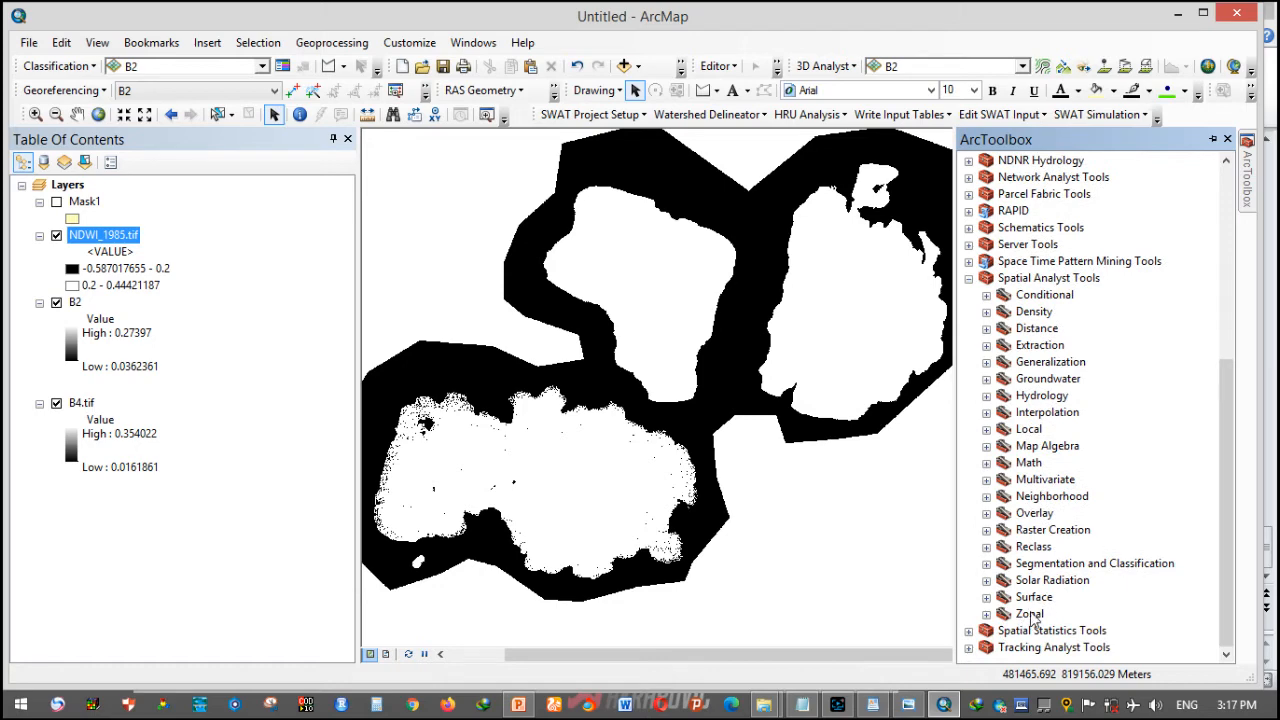
{"action": "double_click", "coordinate": [1033, 548]}
{"action": "double_click", "coordinate": [1056, 614]}
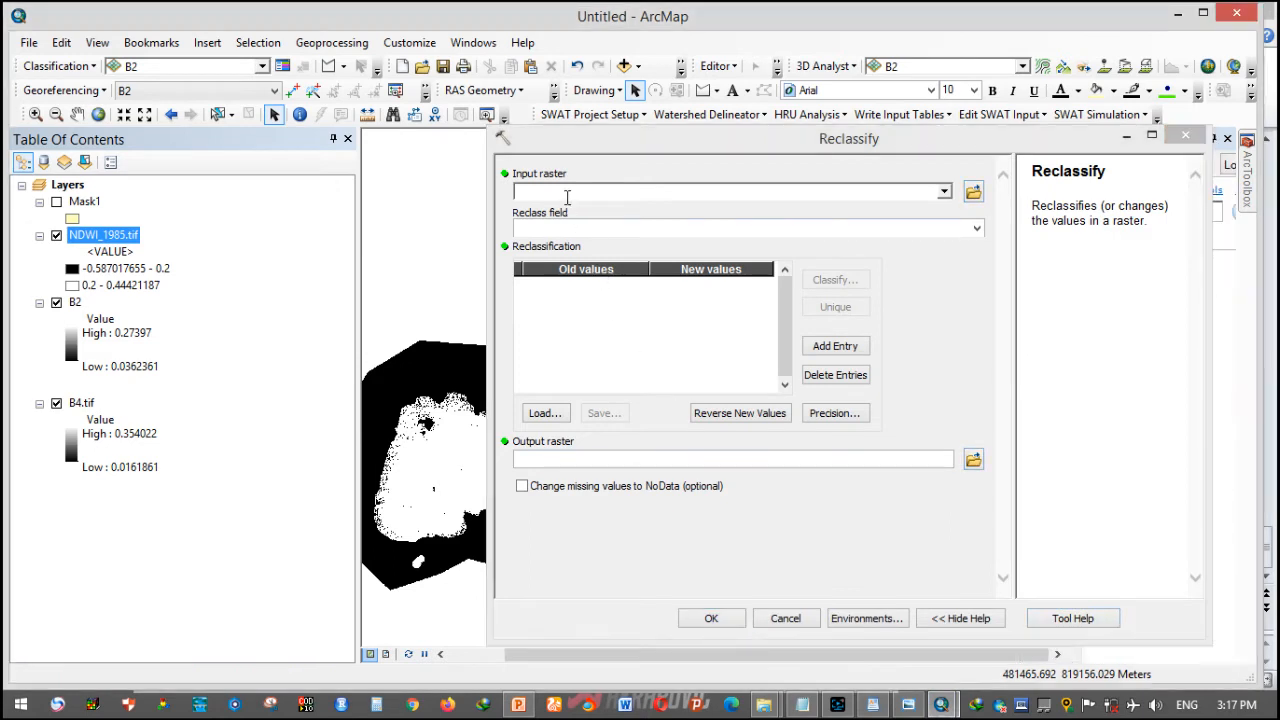
{"action": "left_click", "coordinate": [563, 194]}
{"action": "left_click", "coordinate": [96, 234]}
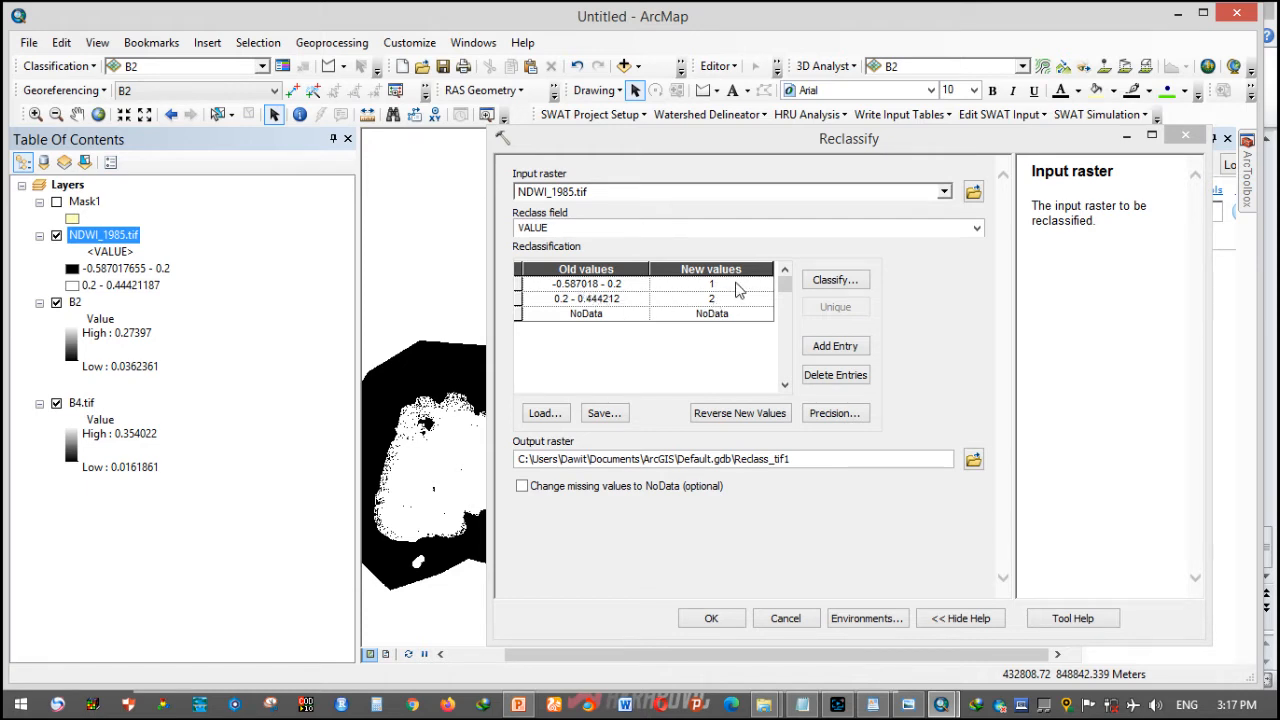
- Accept the two-class breaks, name the output raster Reclassified.tif in the NDWI folder, and run the reclassification
{"action": "left_click", "coordinate": [820, 282]}
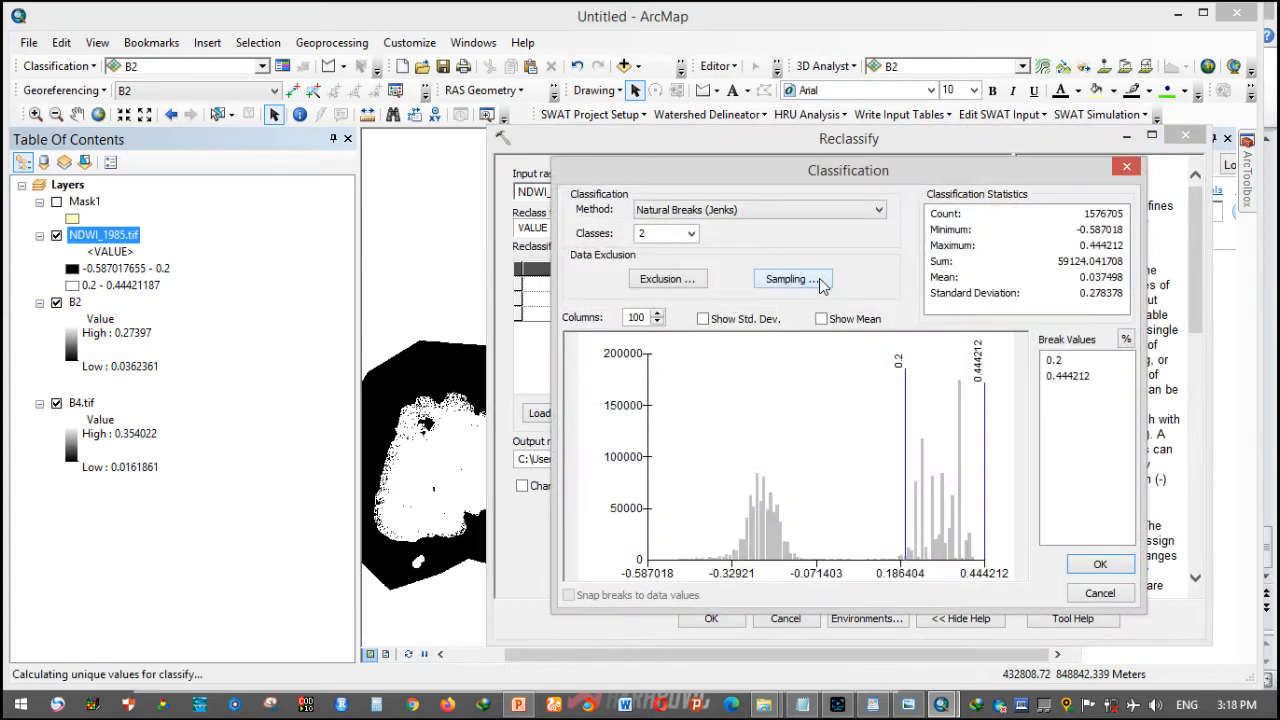
{"action": "left_click", "coordinate": [1100, 566]}
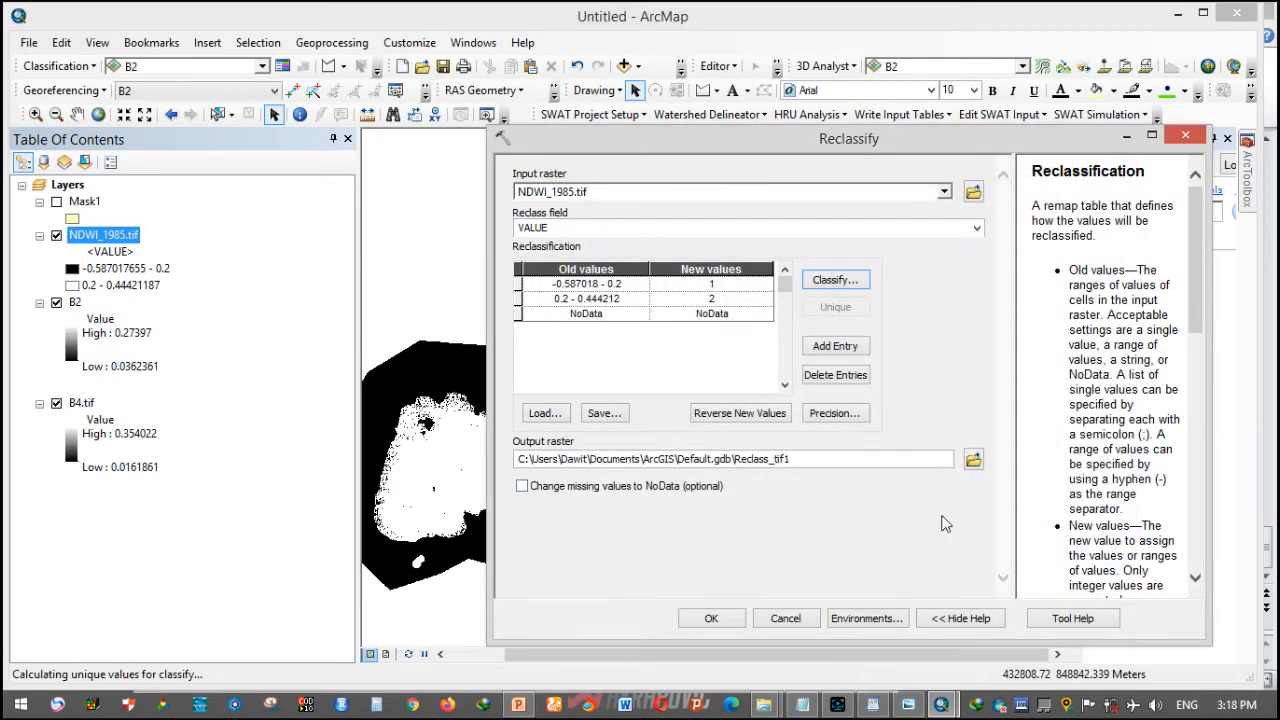
{"action": "left_click", "coordinate": [973, 459]}
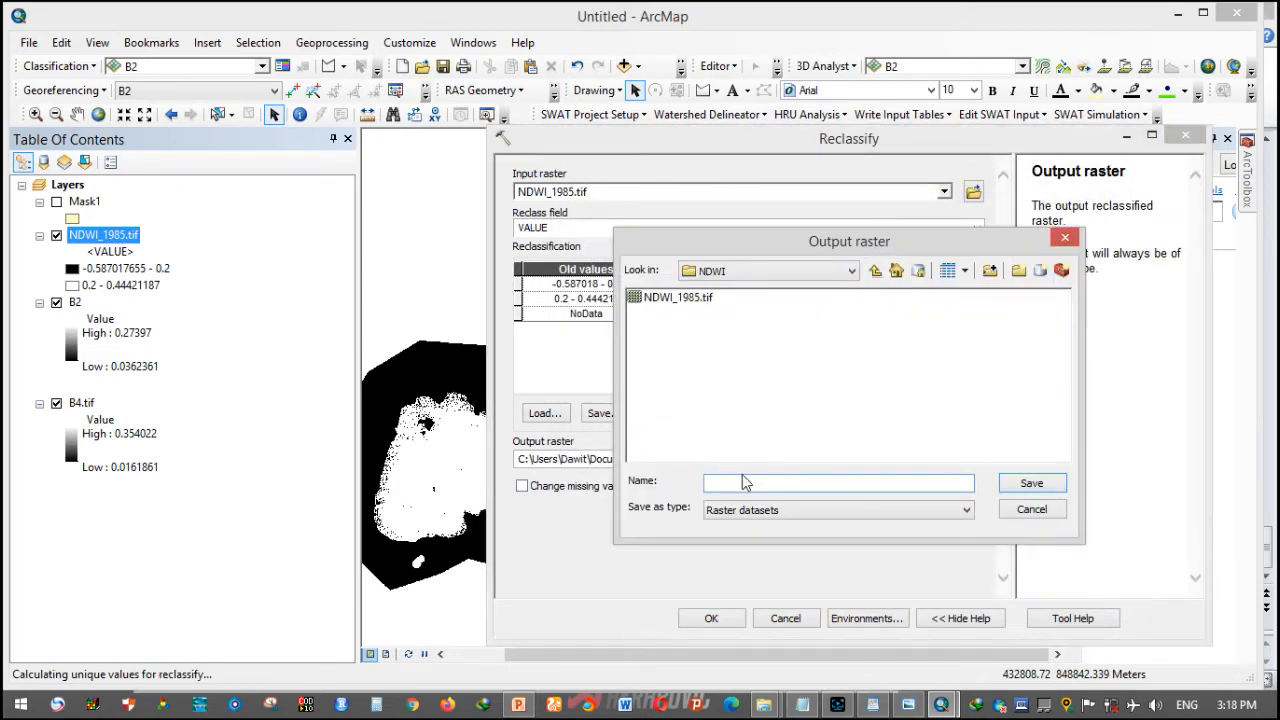
{"action": "type", "text": "Reclassified.tif"}
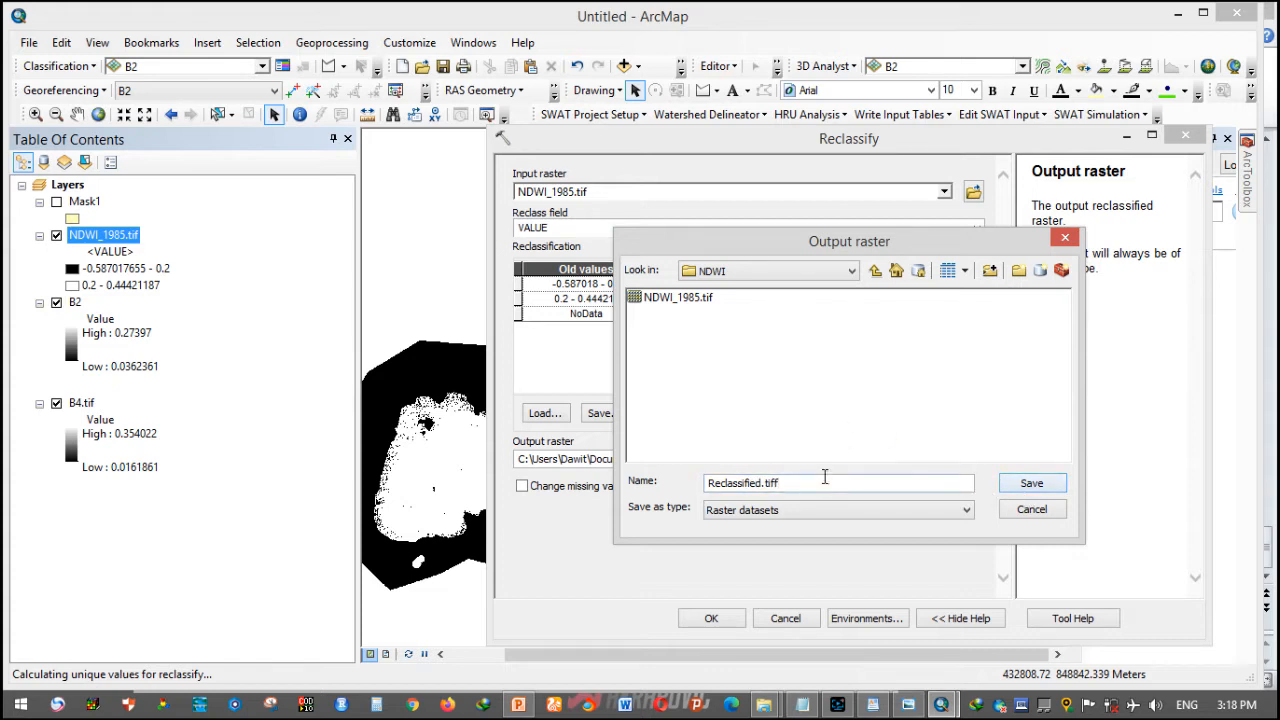
{"action": "left_click", "coordinate": [1029, 483]}
{"action": "left_click", "coordinate": [723, 613]}
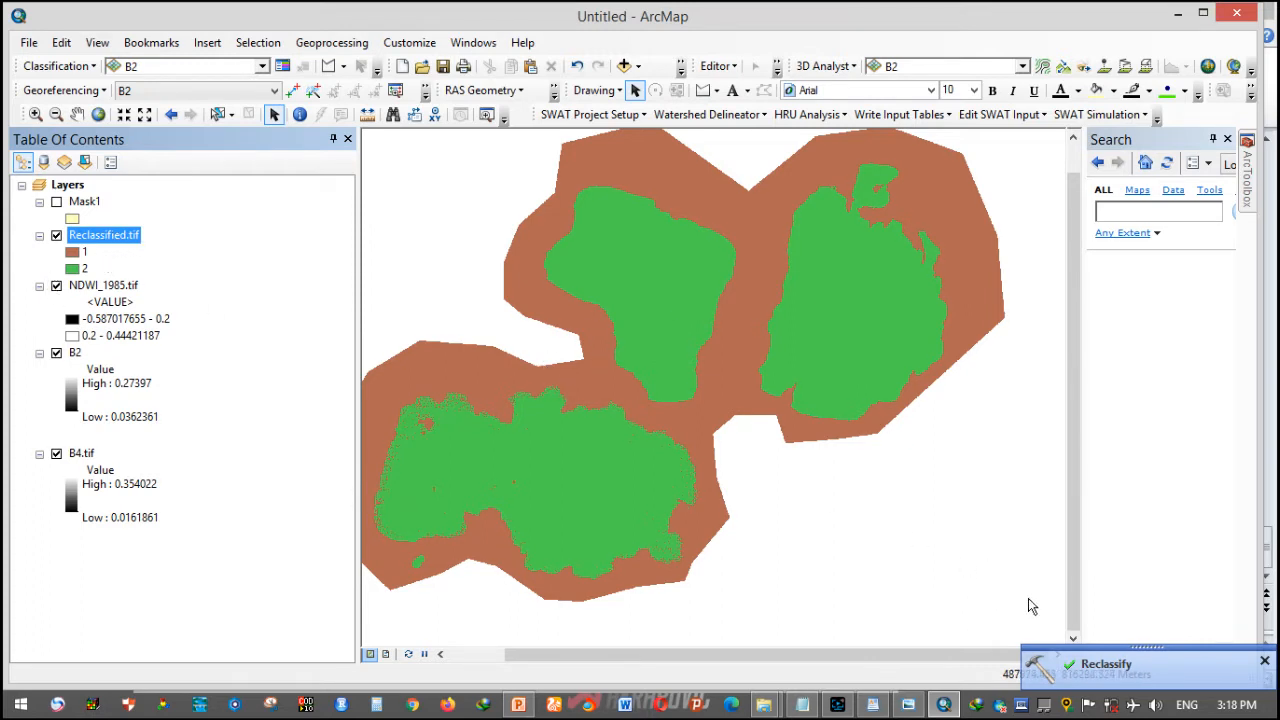
- Switch to the PowerPoint presentation and reread step 5 on converting the reclassified raster to polygons
{"action": "left_click", "coordinate": [522, 705]}
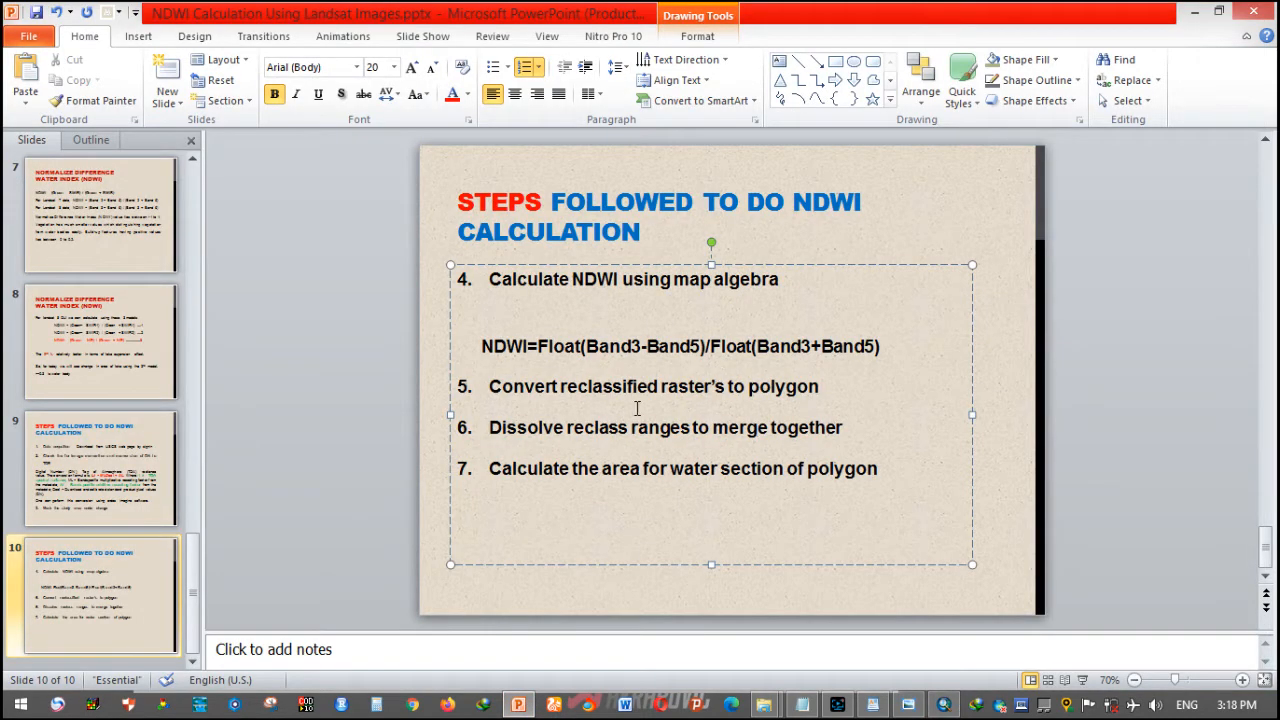
{"action": "left_click_drag", "start_coordinate": [537, 388], "coordinate": [711, 389]}
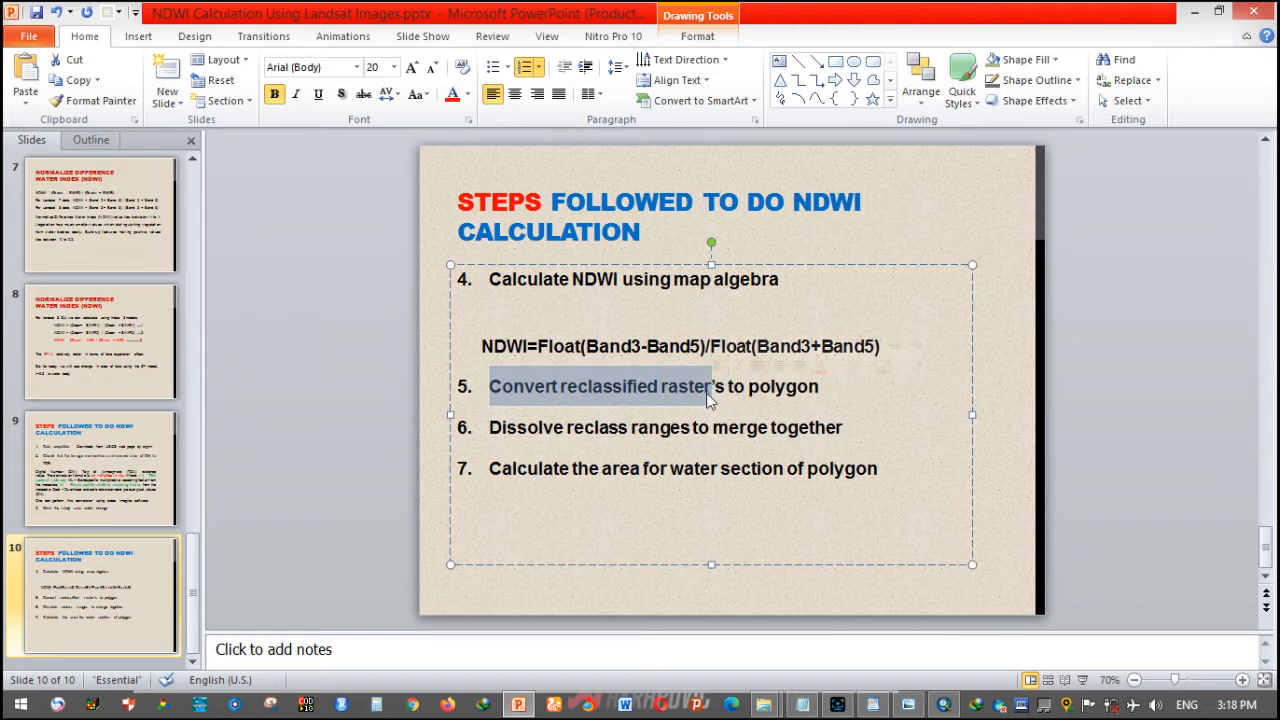
{"action": "left_click", "coordinate": [678, 390]}
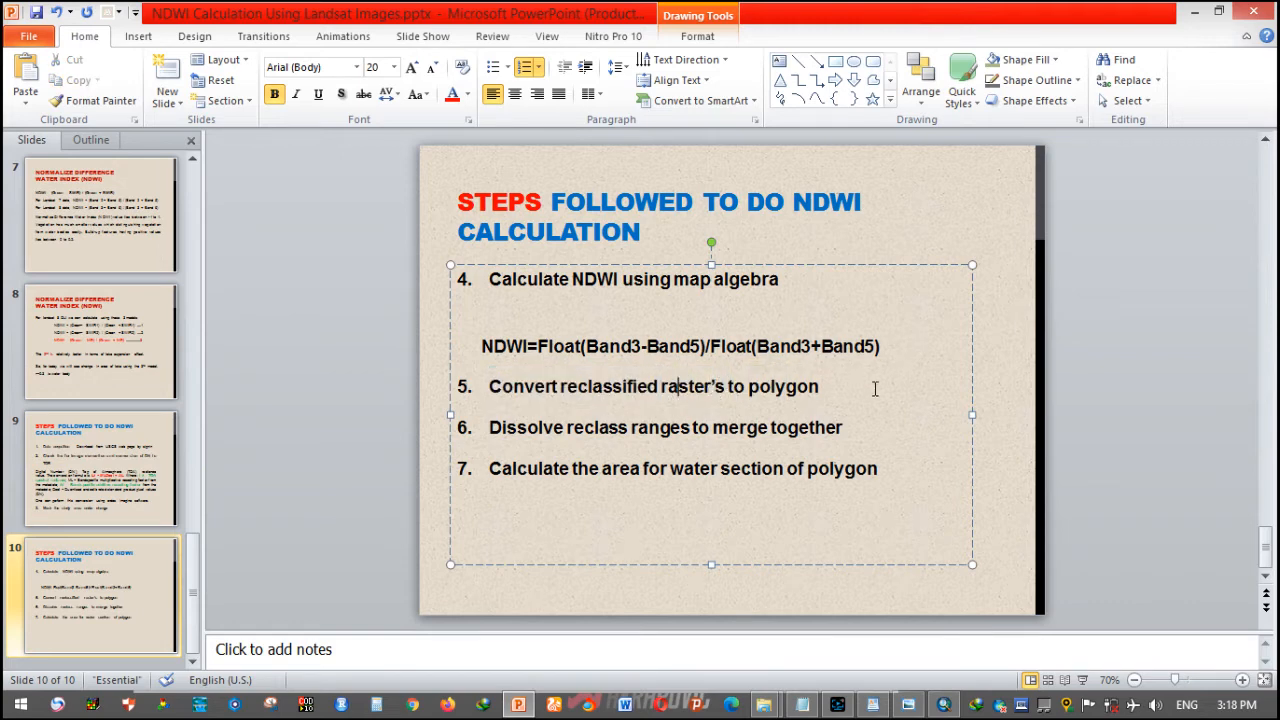
- Switch back to ArcMap and open the Raster to Polygon conversion tool
{"action": "left_click", "coordinate": [943, 705]}
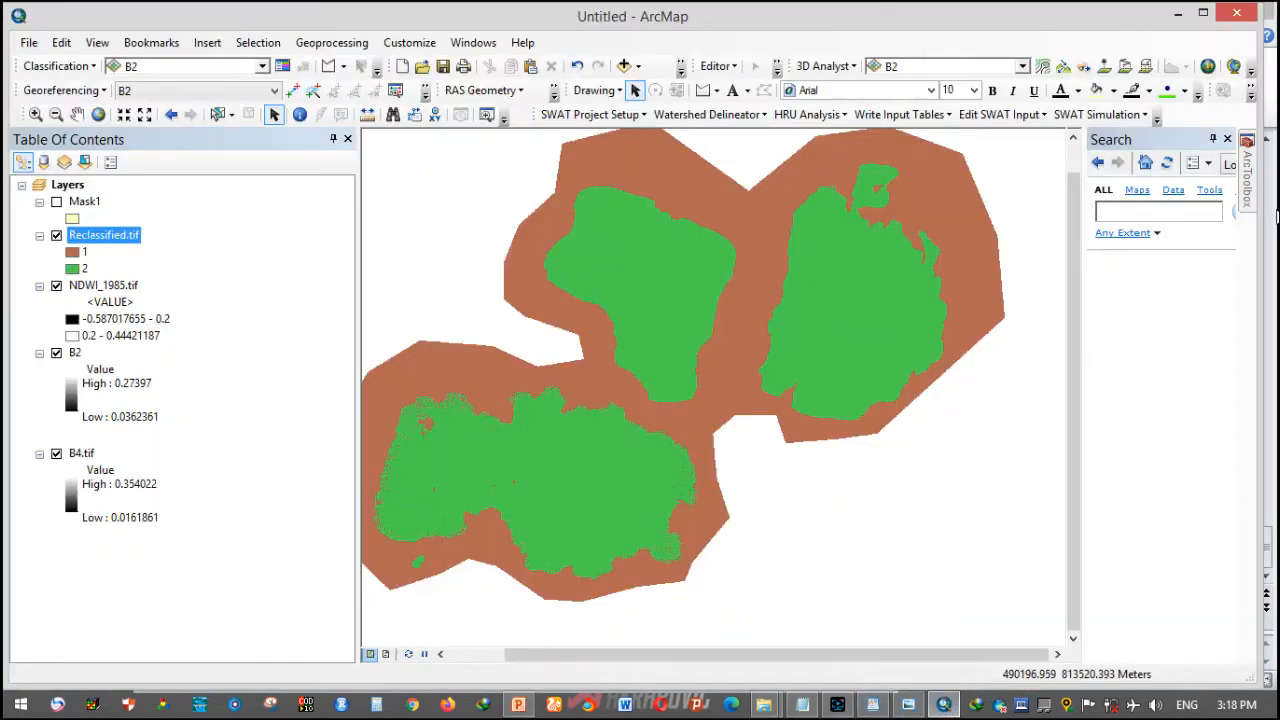
{"action": "left_click", "coordinate": [1248, 203]}
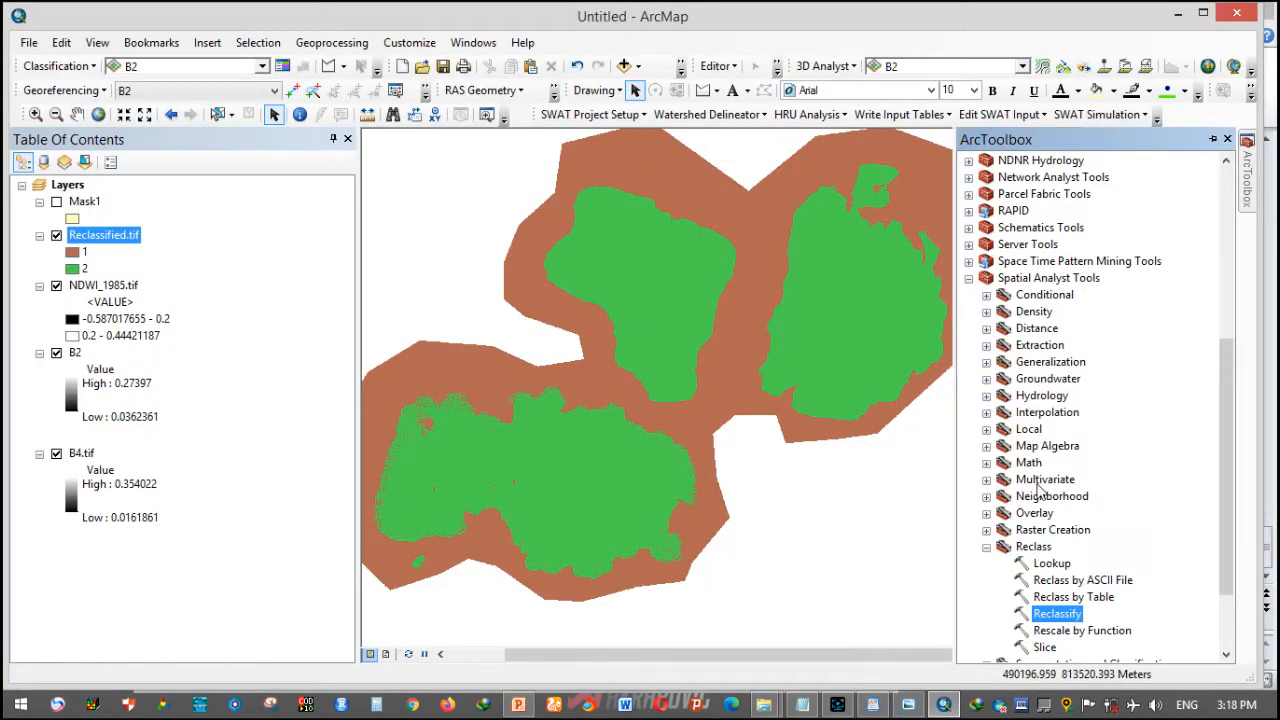
{"action": "left_click", "coordinate": [986, 549]}
{"action": "scroll", "coordinate": [990, 545], "scroll_direction": "up", "scroll_amount": 5}
{"action": "left_click", "coordinate": [969, 547]}
{"action": "double_click", "coordinate": [1033, 295]}
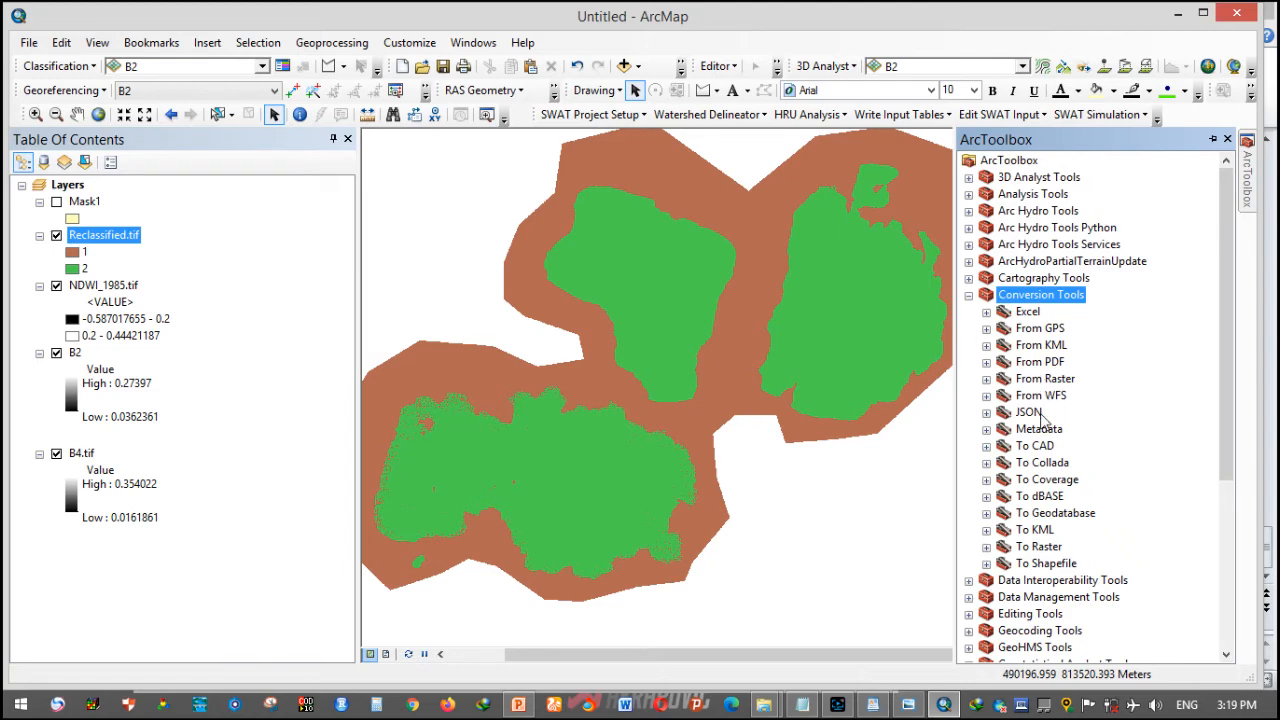
{"action": "double_click", "coordinate": [1045, 379]}
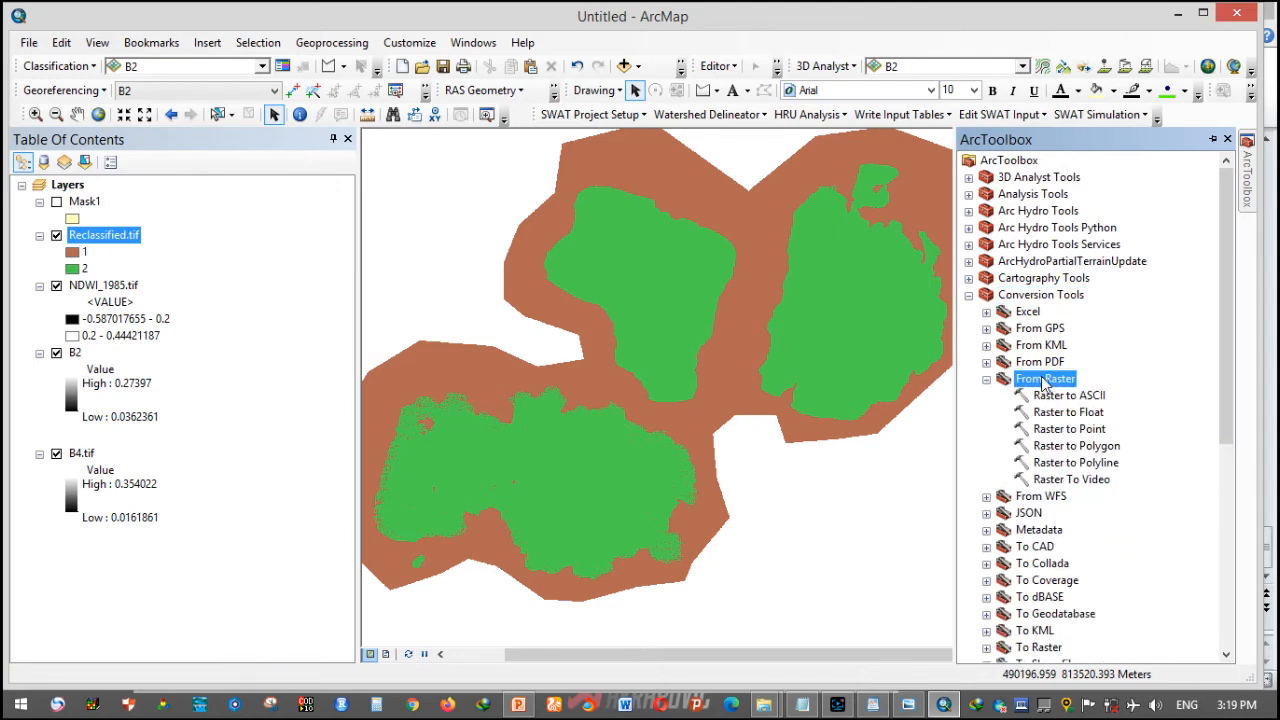
{"action": "double_click", "coordinate": [1062, 447]}
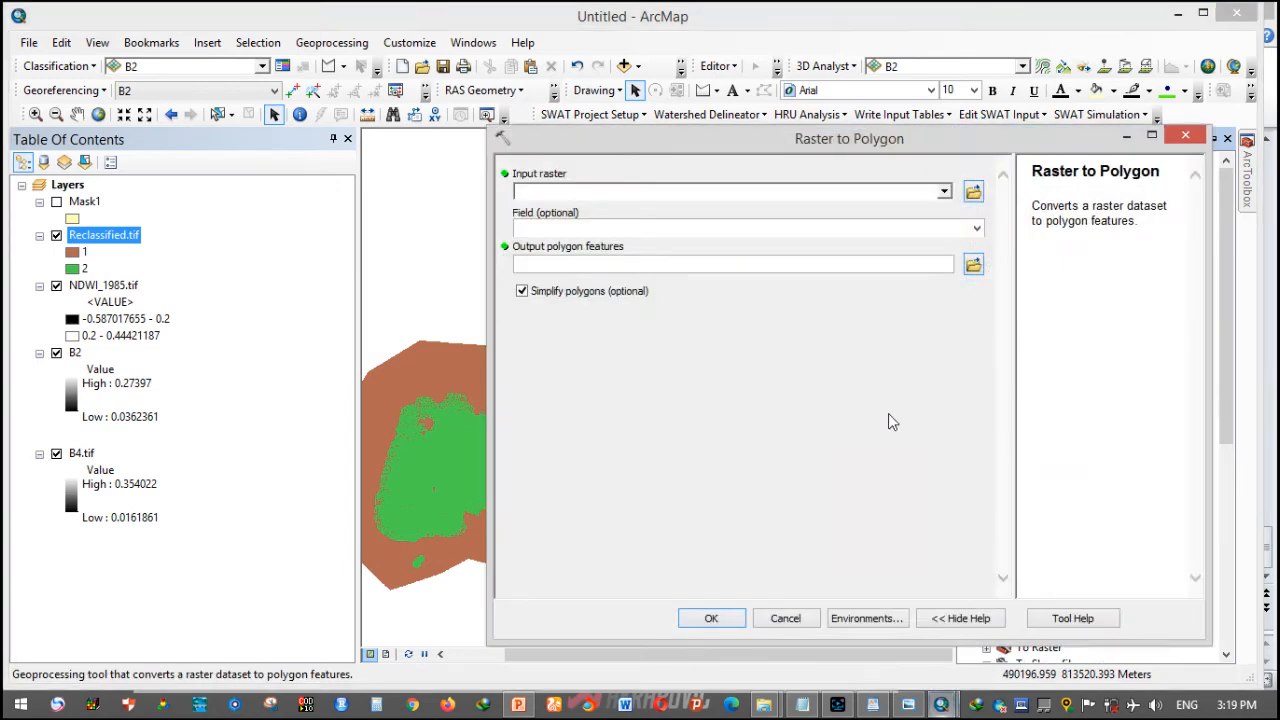
- Set Reclassified.tif as the input raster with the Value field, and save the output polygons as 1985_poly in the NDWI folder
{"action": "left_click_drag", "start_coordinate": [96, 240], "coordinate": [630, 194]}
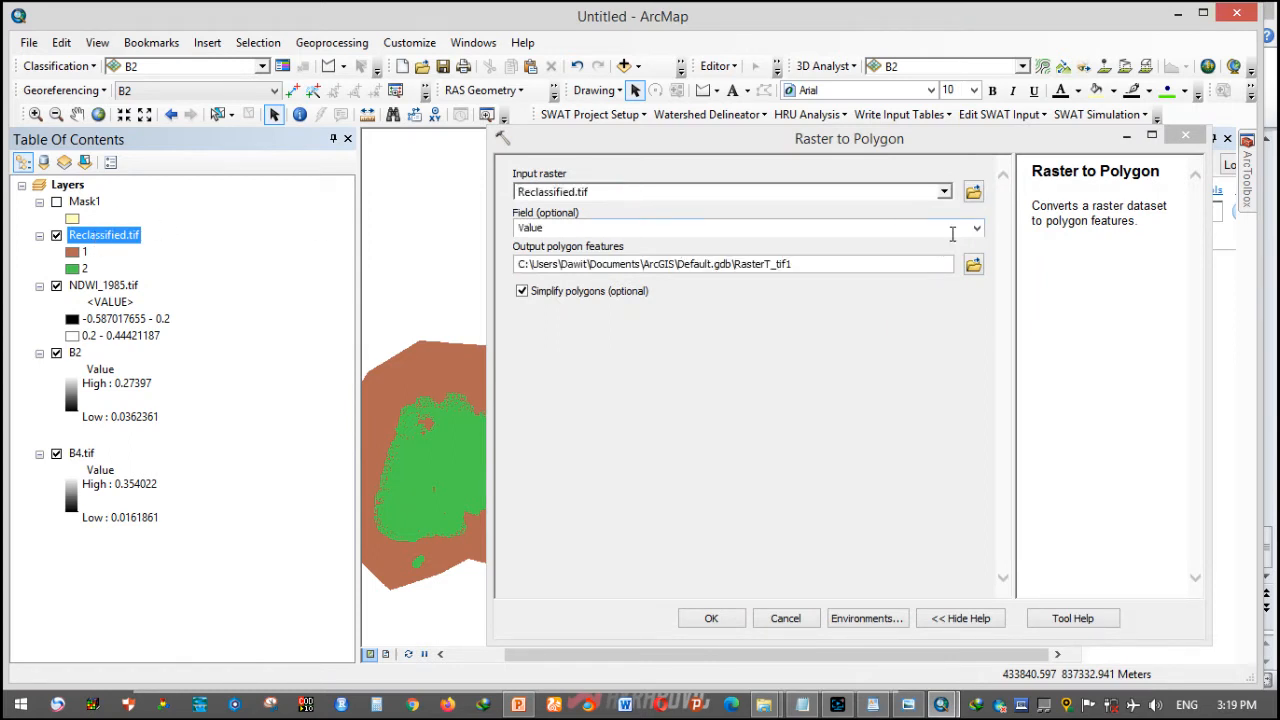
{"action": "left_click", "coordinate": [977, 230]}
{"action": "left_click", "coordinate": [970, 247]}
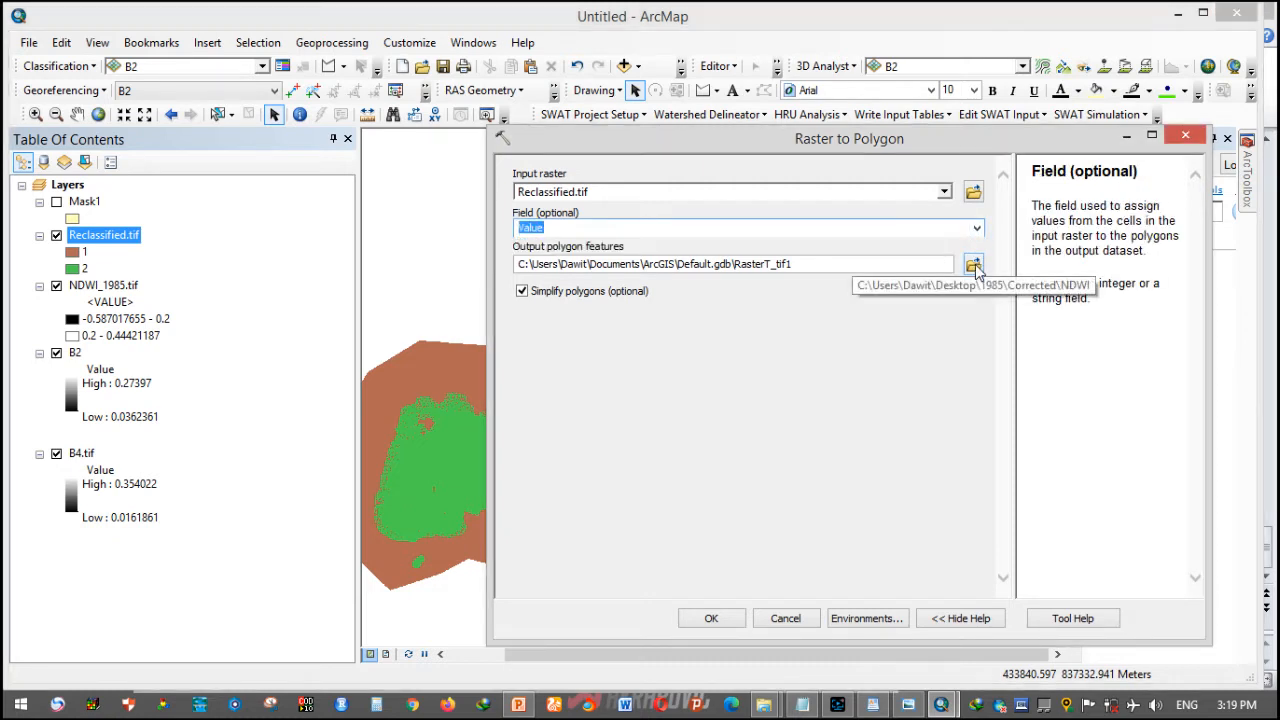
{"action": "left_click", "coordinate": [973, 265]}
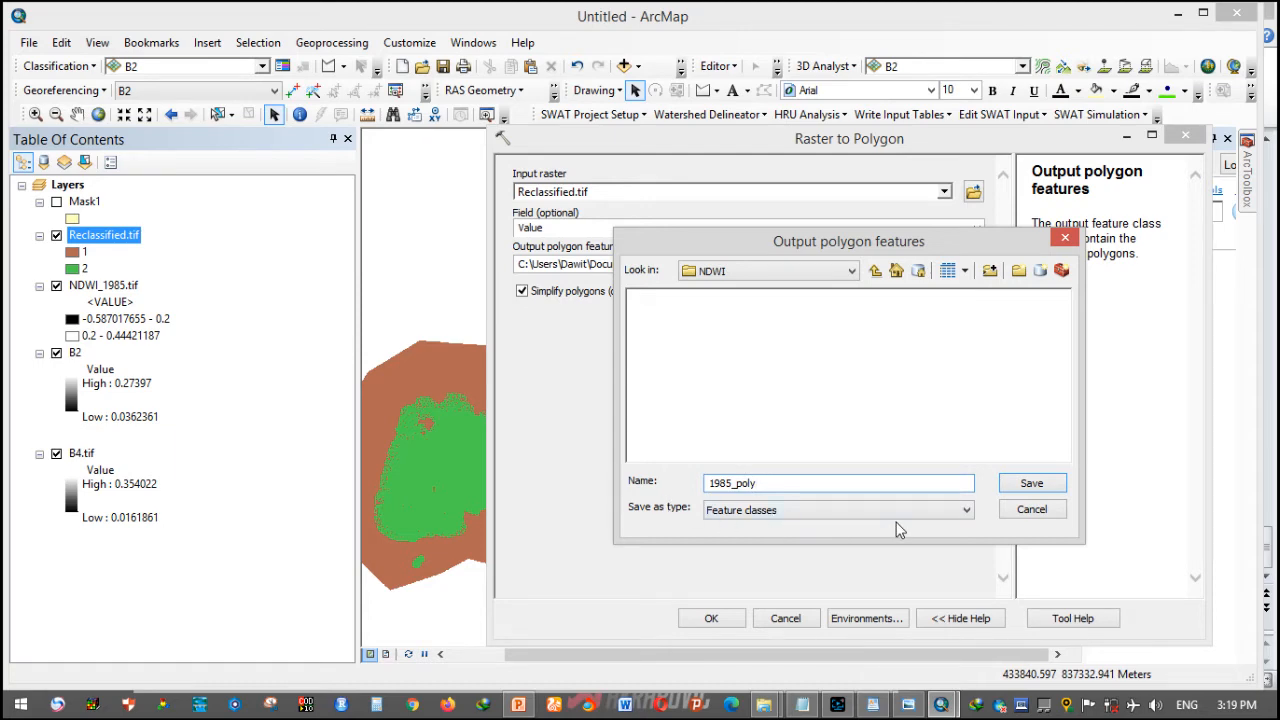
{"action": "left_click", "coordinate": [1032, 484]}
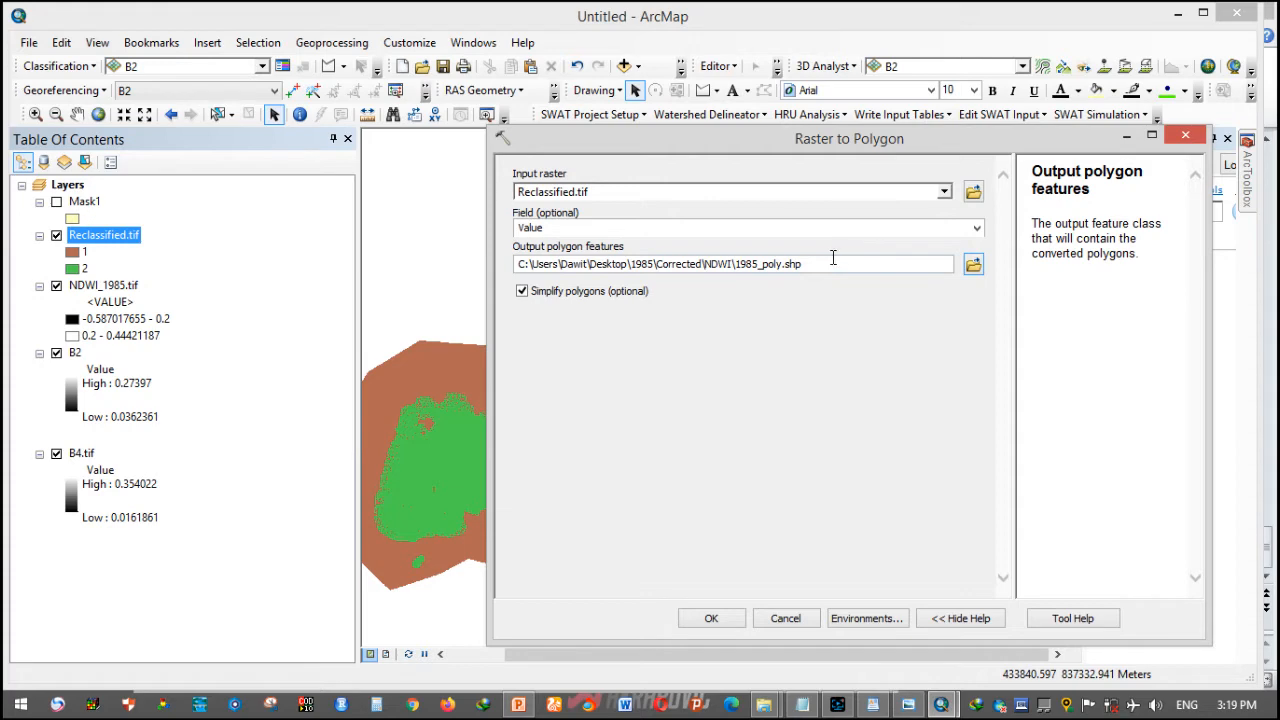
- Run the raster to polygon conversion and examine the GRIDCODE values in the 1985_poly attribute table
{"action": "left_click", "coordinate": [711, 618]}
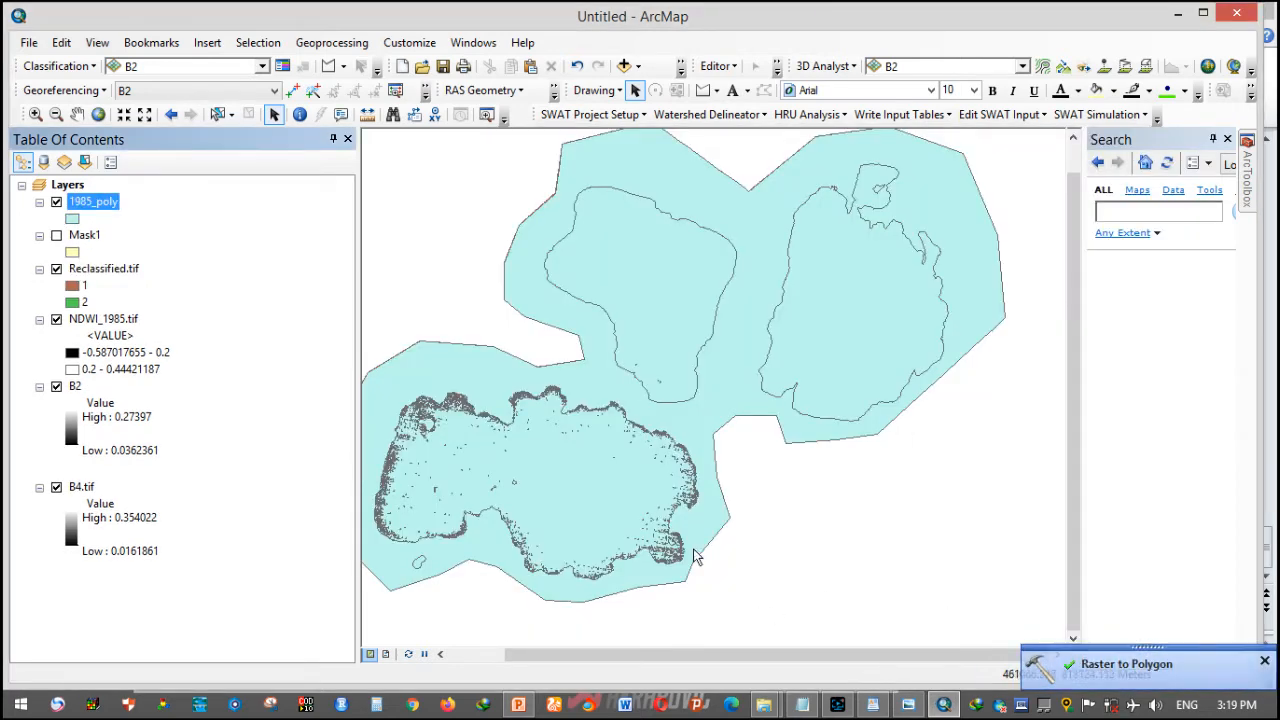
{"action": "right_click", "coordinate": [87, 205]}
{"action": "left_click", "coordinate": [137, 251]}
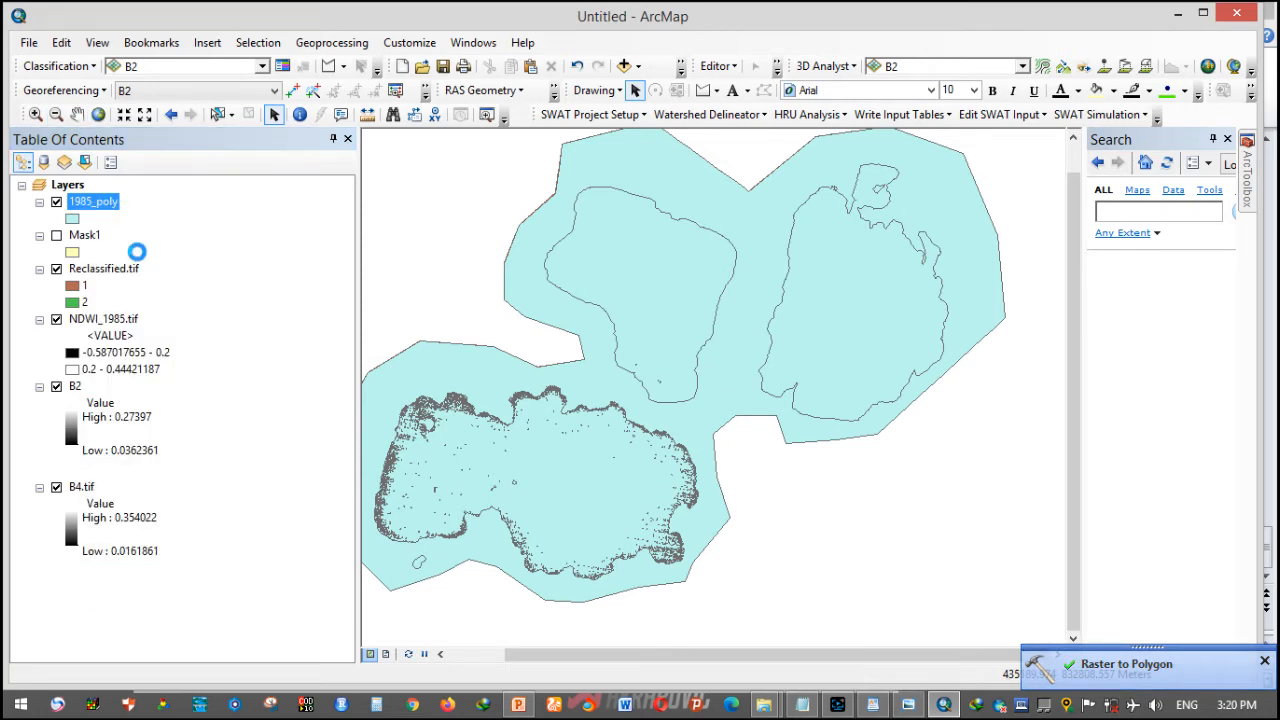
{"action": "scroll", "coordinate": [868, 430], "scroll_direction": "down", "scroll_amount": 4}
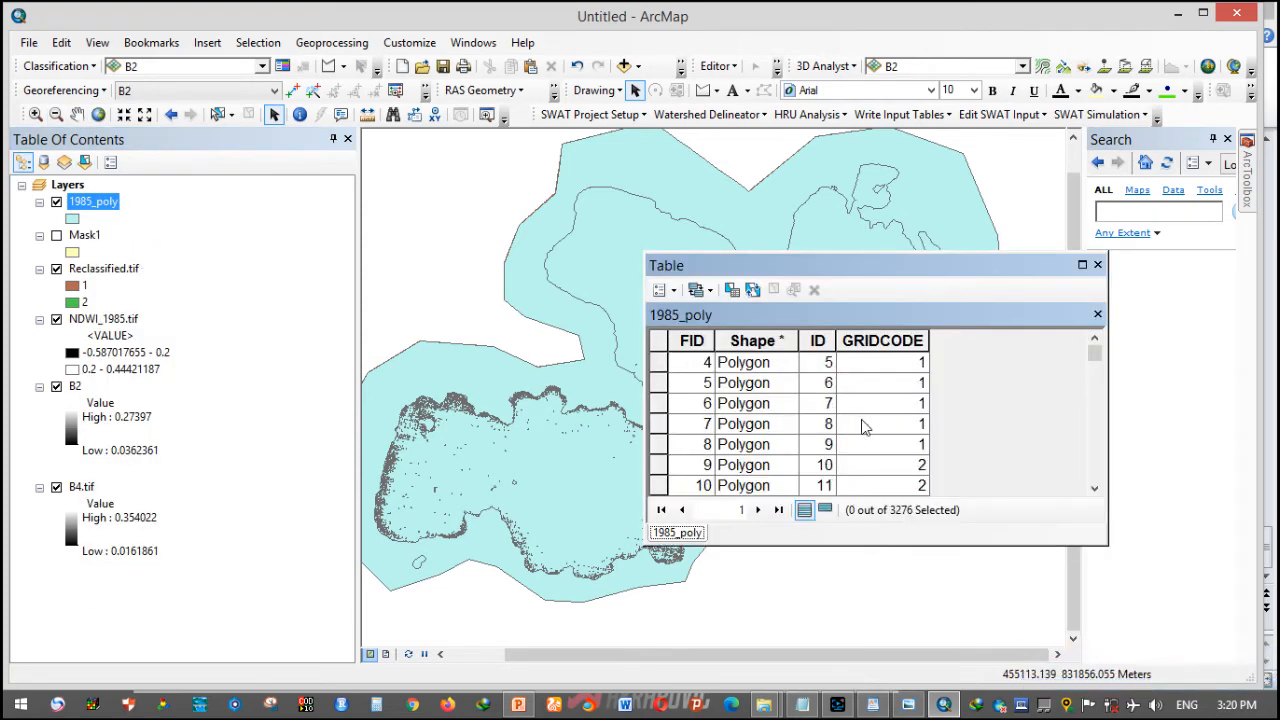
{"action": "scroll", "coordinate": [870, 437], "scroll_direction": "up", "scroll_amount": 4}
{"action": "scroll", "coordinate": [870, 435], "scroll_direction": "down", "scroll_amount": 7}
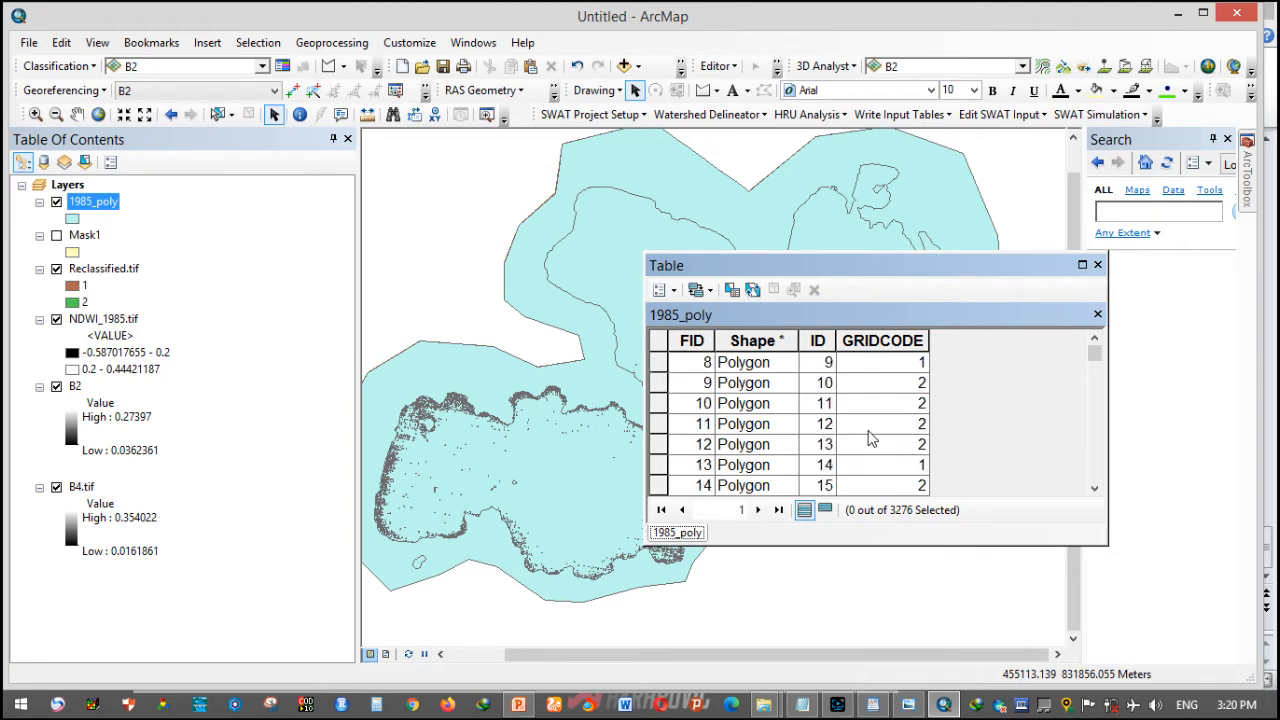
{"action": "scroll", "coordinate": [912, 432], "scroll_direction": "down", "scroll_amount": 3}
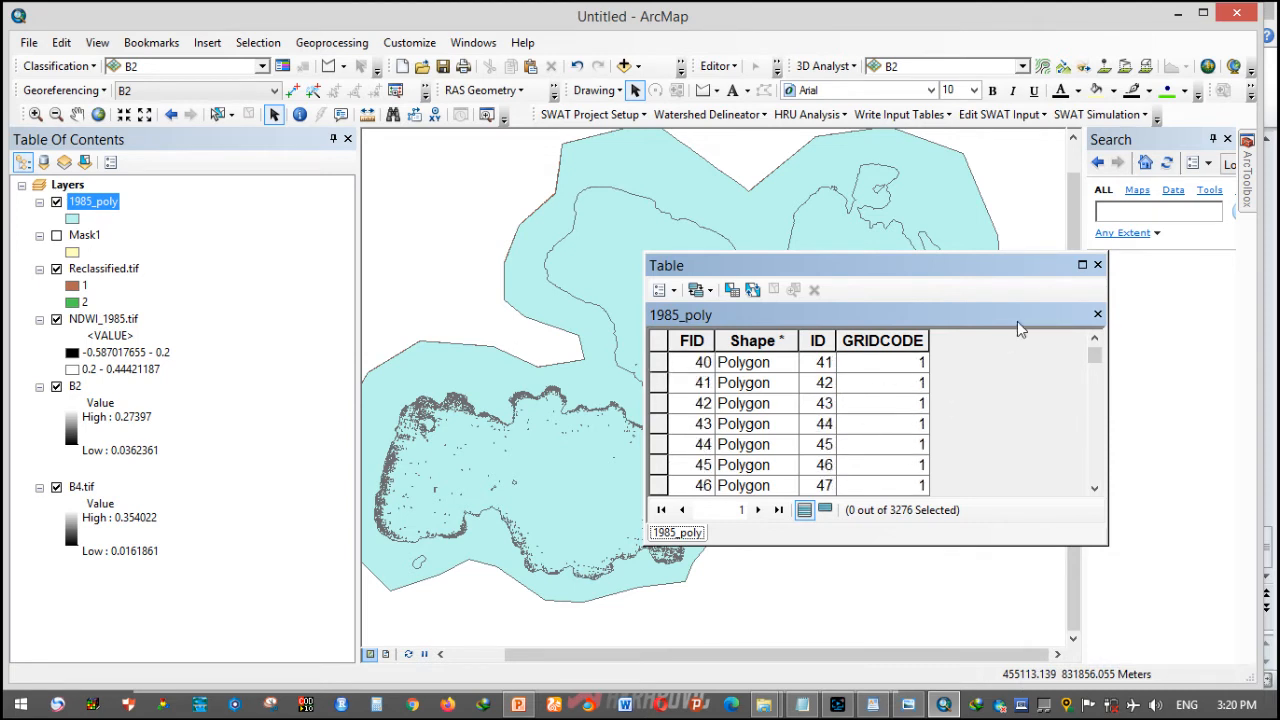
{"action": "left_click", "coordinate": [1097, 265]}
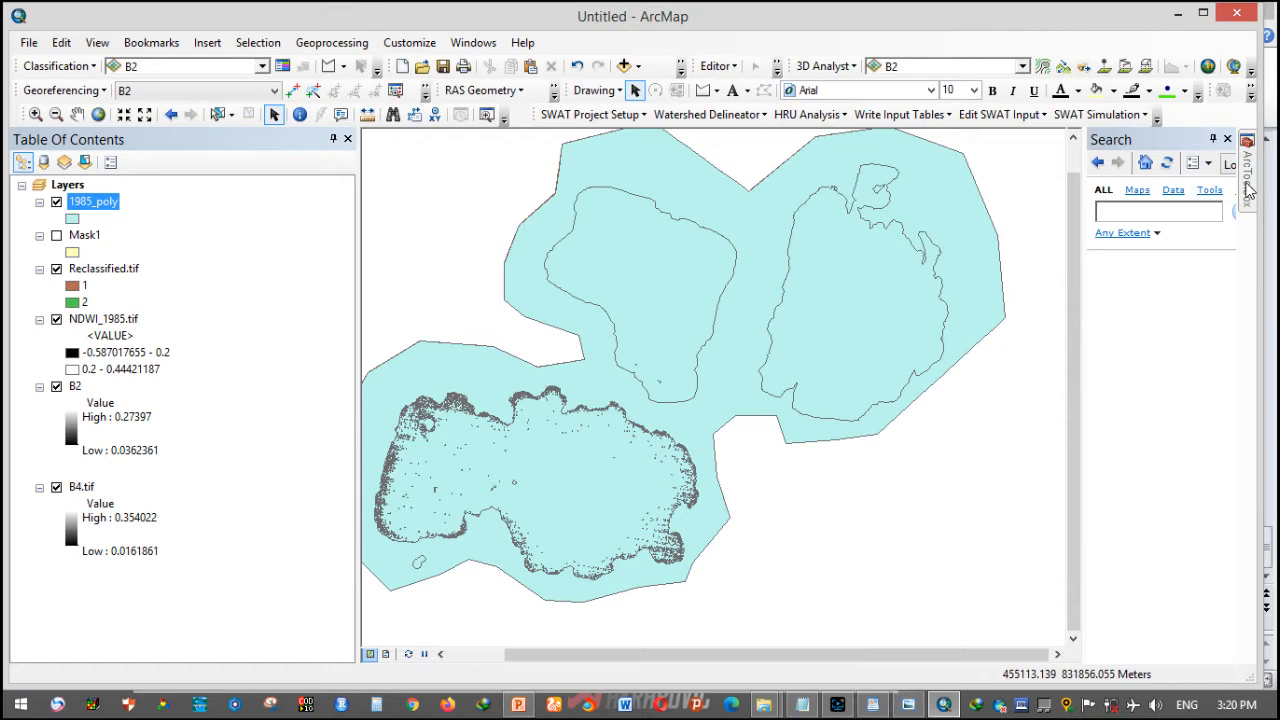
{"action": "left_click", "coordinate": [1246, 184]}
{"action": "left_click", "coordinate": [969, 295]}
{"action": "left_click", "coordinate": [969, 194]}
{"action": "left_click", "coordinate": [986, 211]}
{"action": "left_click", "coordinate": [986, 211]}
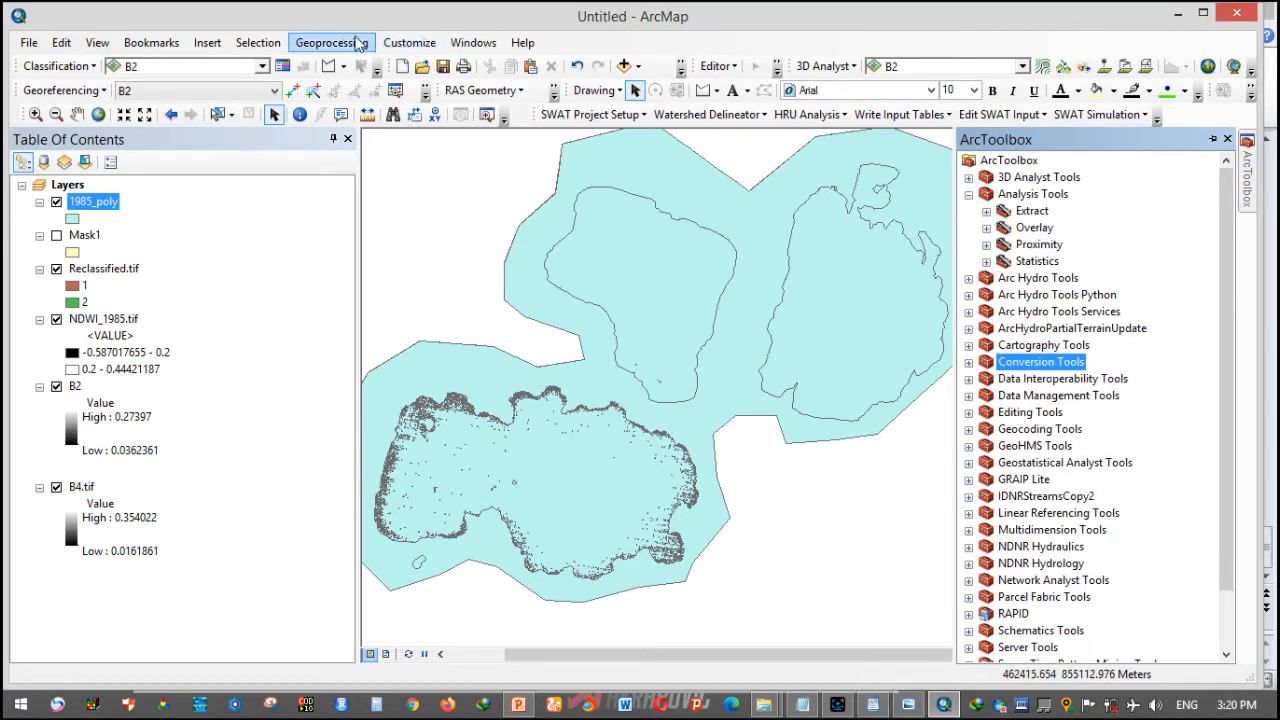
- Open the Dissolve tool, set 1985_poly as the input features, and choose GRIDCODE as the dissolve field
{"action": "left_click", "coordinate": [331, 42]}
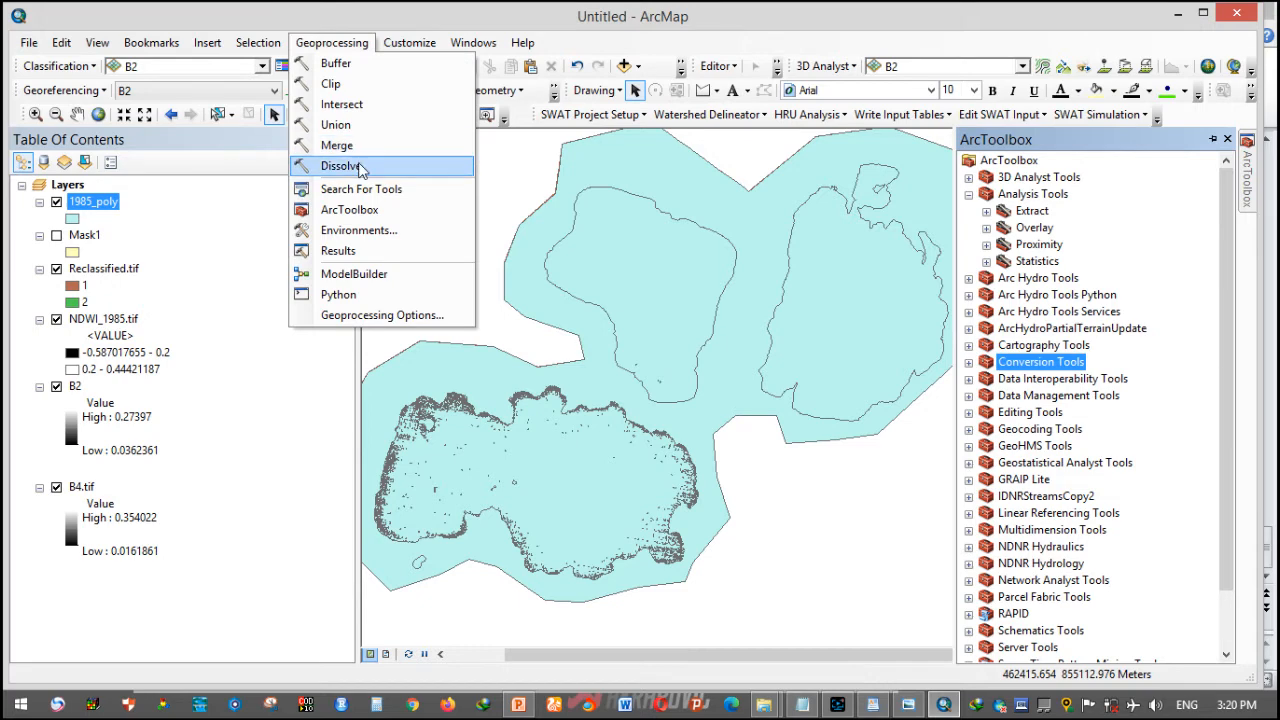
{"action": "left_click", "coordinate": [361, 170]}
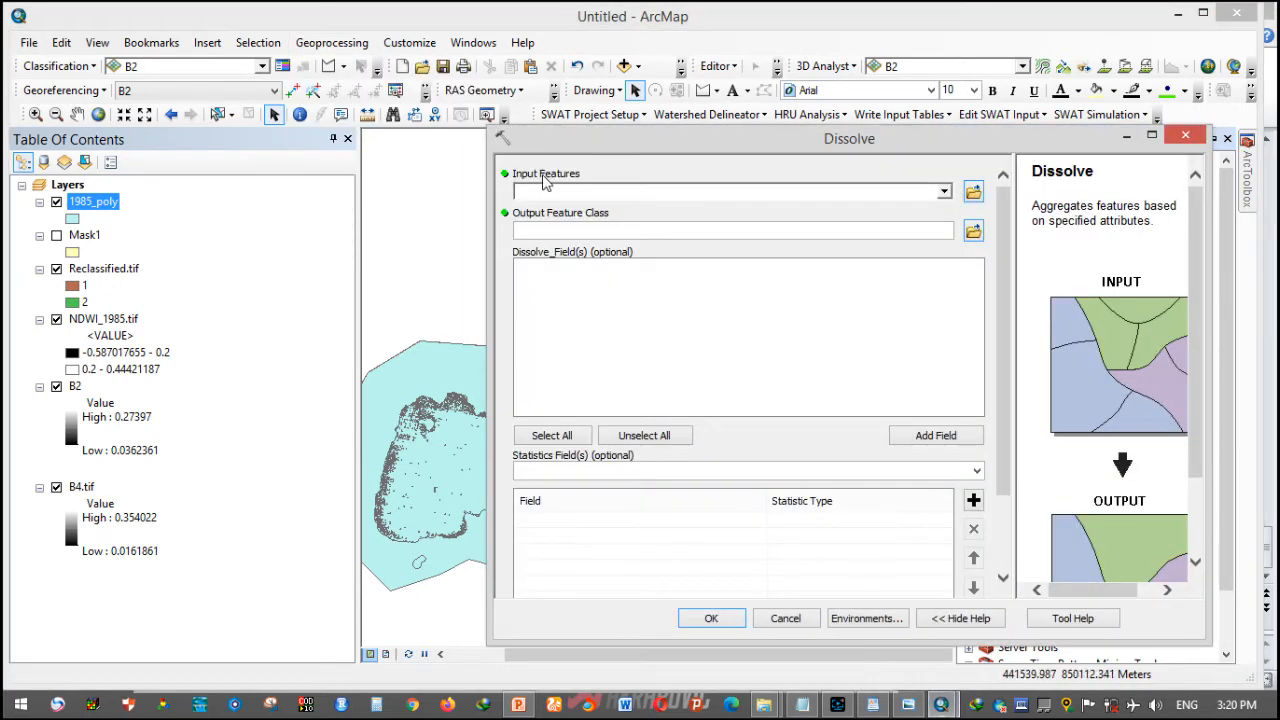
{"action": "left_click", "coordinate": [546, 190]}
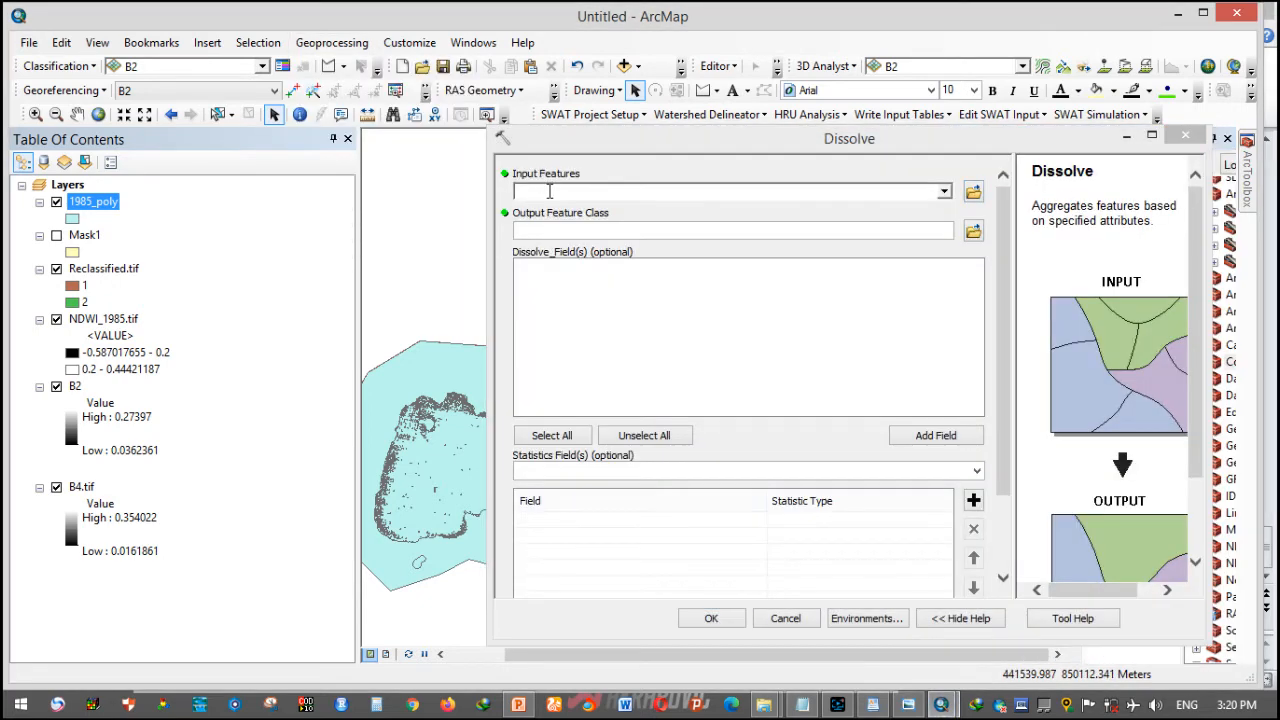
{"action": "left_click_drag", "start_coordinate": [113, 210], "coordinate": [541, 192]}
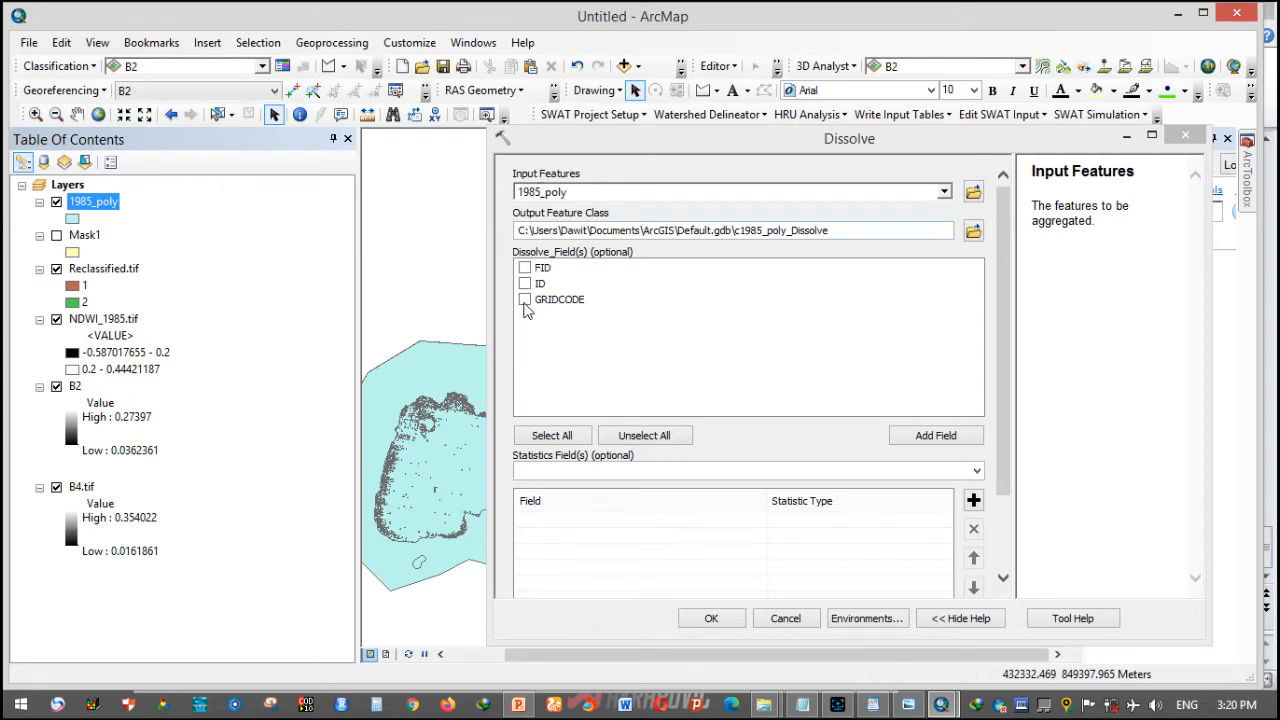
{"action": "left_click", "coordinate": [525, 301]}
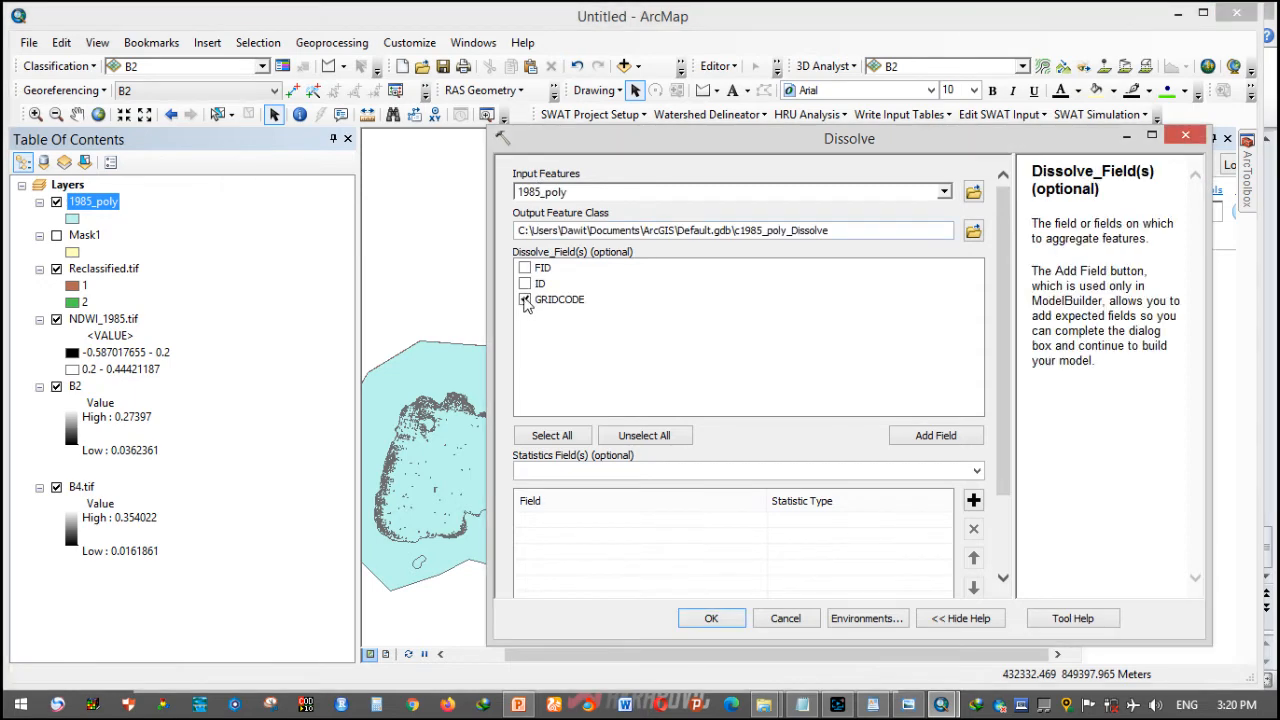
- Name the dissolve output 1985 in the NDWI folder and run the tool with multipart features enabled
{"action": "left_click", "coordinate": [973, 231]}
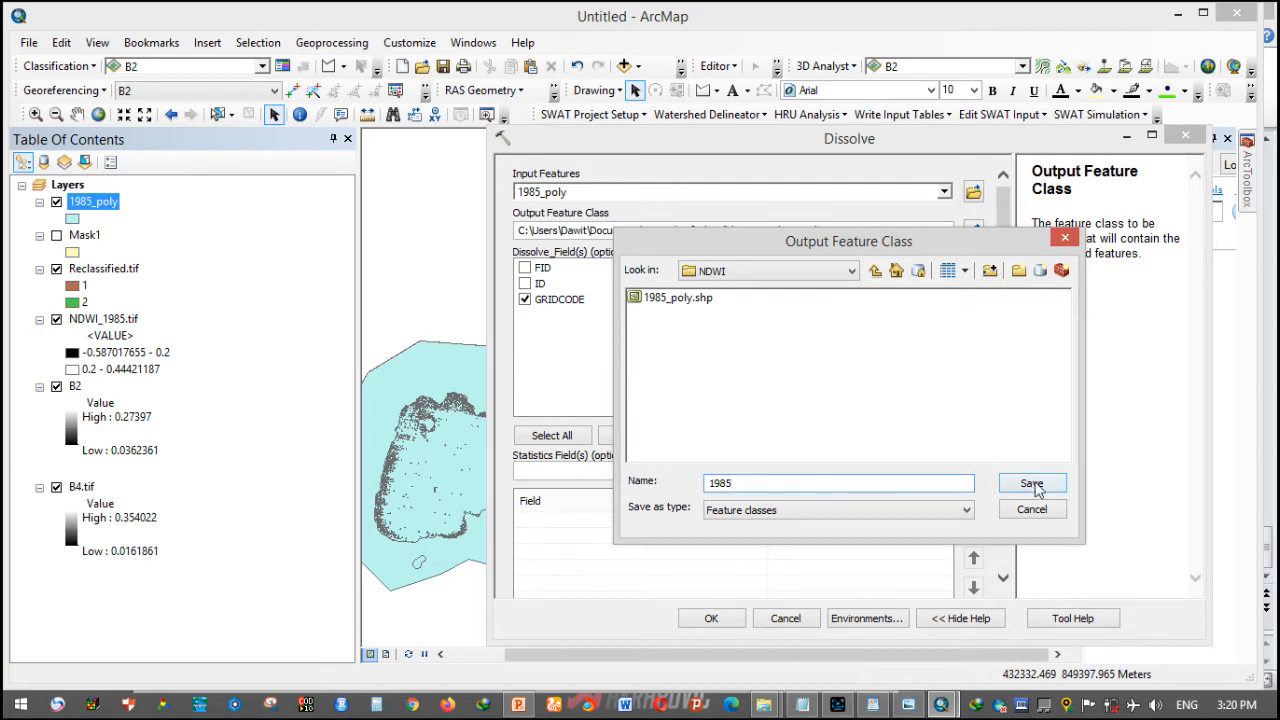
{"action": "left_click", "coordinate": [1031, 484]}
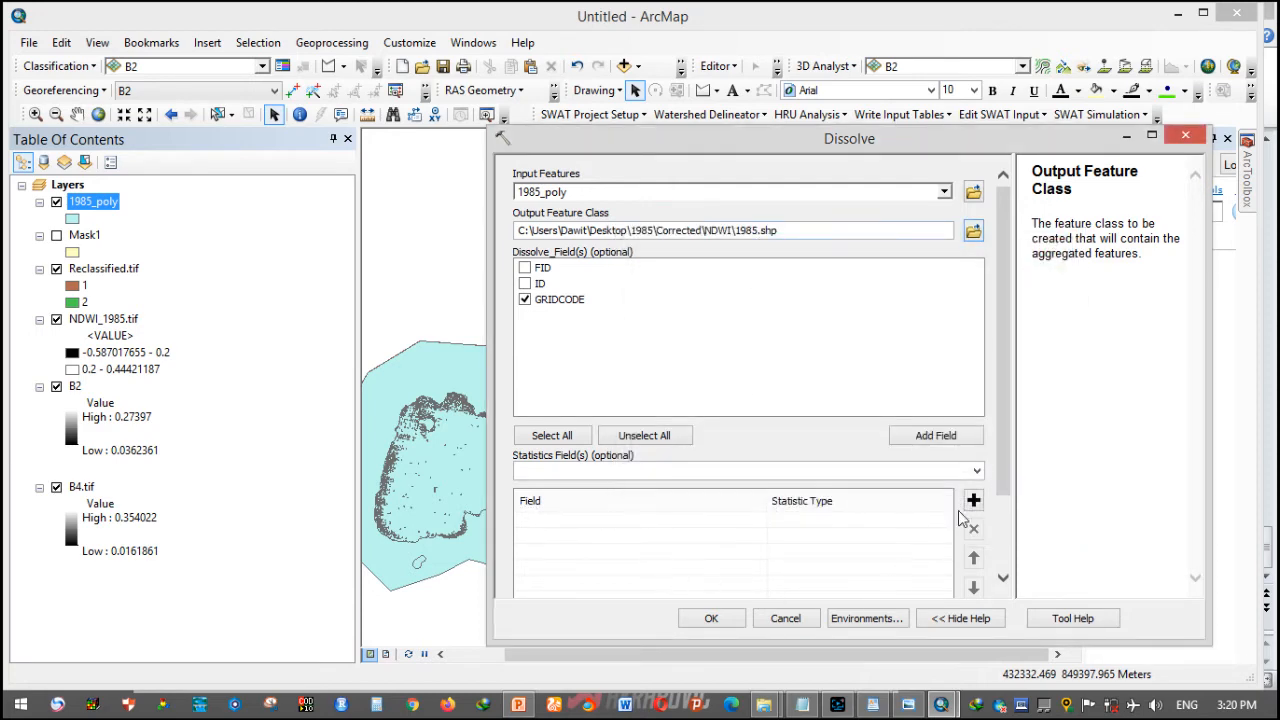
{"action": "left_click_drag", "start_coordinate": [1005, 495], "coordinate": [1003, 580]}
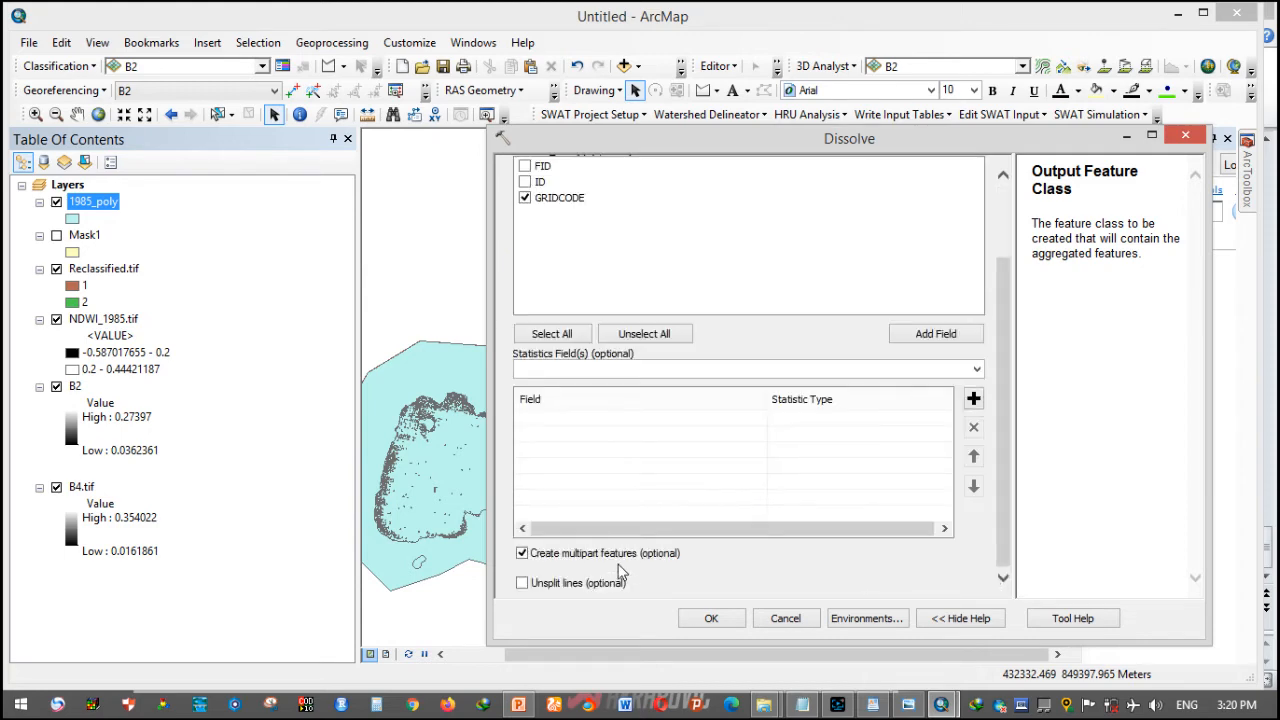
{"action": "left_click", "coordinate": [700, 618]}
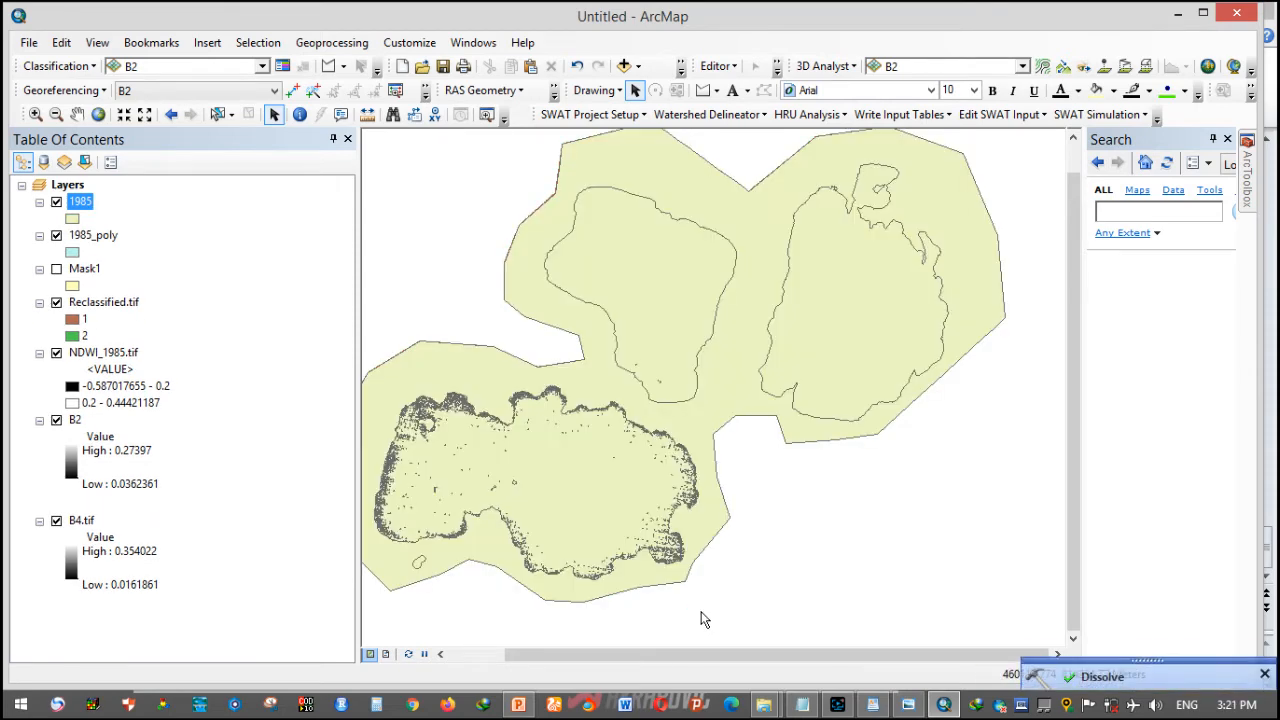
- Start a new field in the attribute table of the dissolved 1985 layer, named Area with type Double
{"action": "right_click", "coordinate": [80, 205]}
{"action": "left_click", "coordinate": [170, 257]}
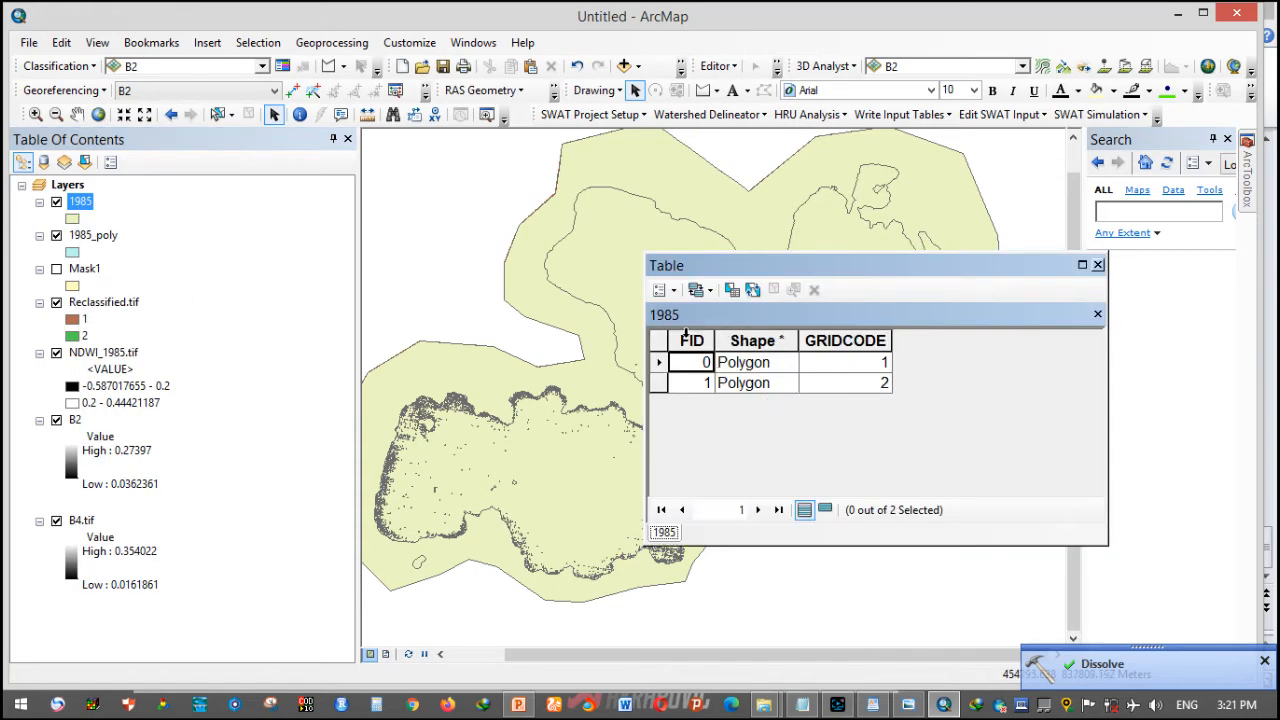
{"action": "left_click", "coordinate": [664, 290]}
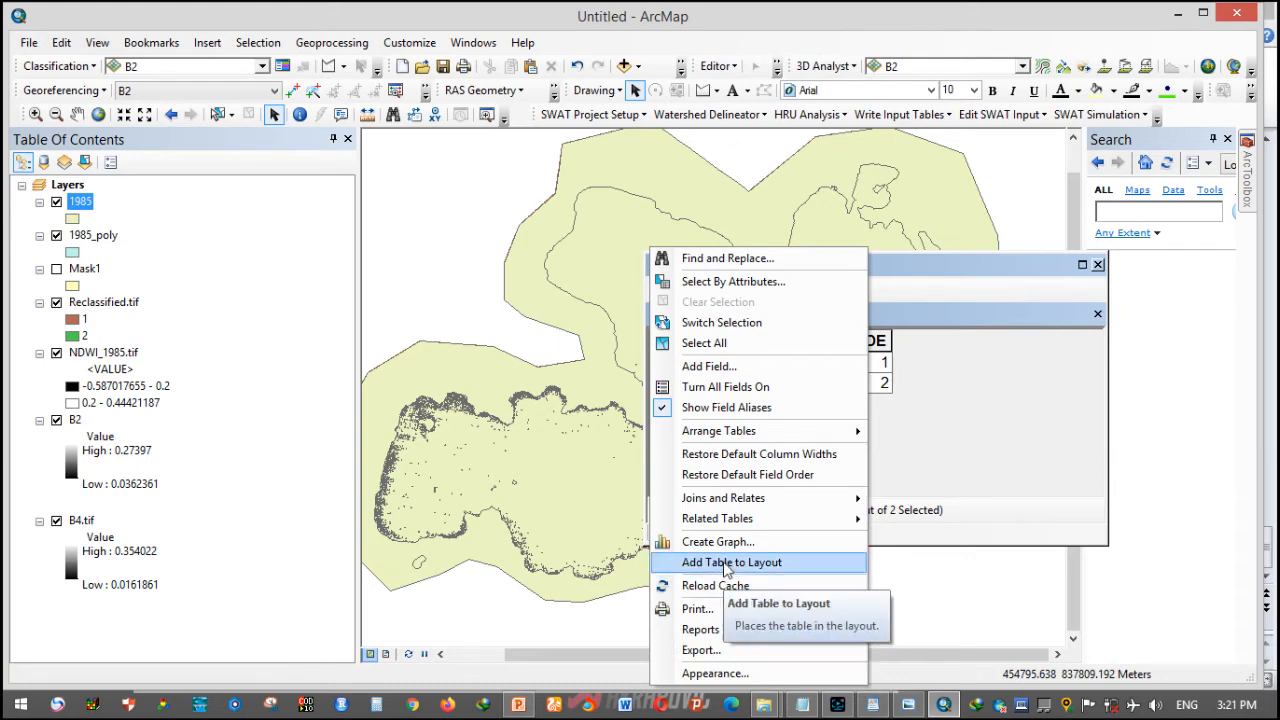
{"action": "left_click", "coordinate": [724, 367]}
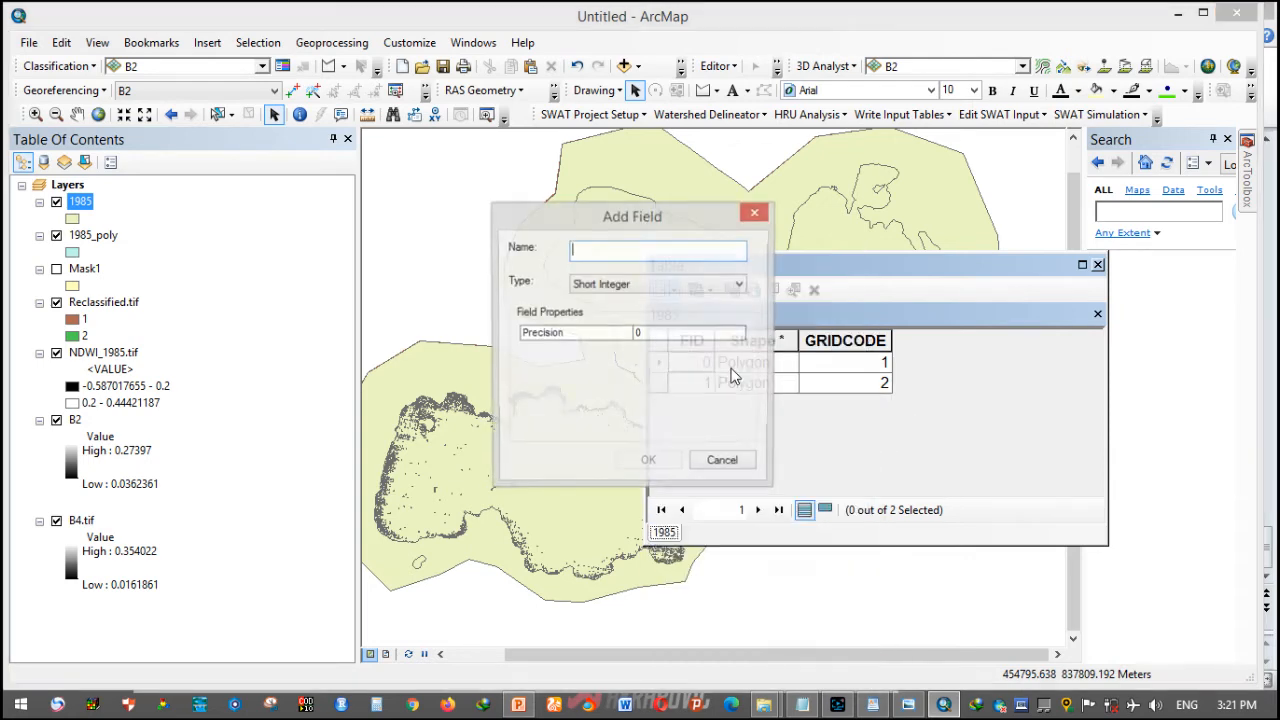
{"action": "type", "text": "Area"}
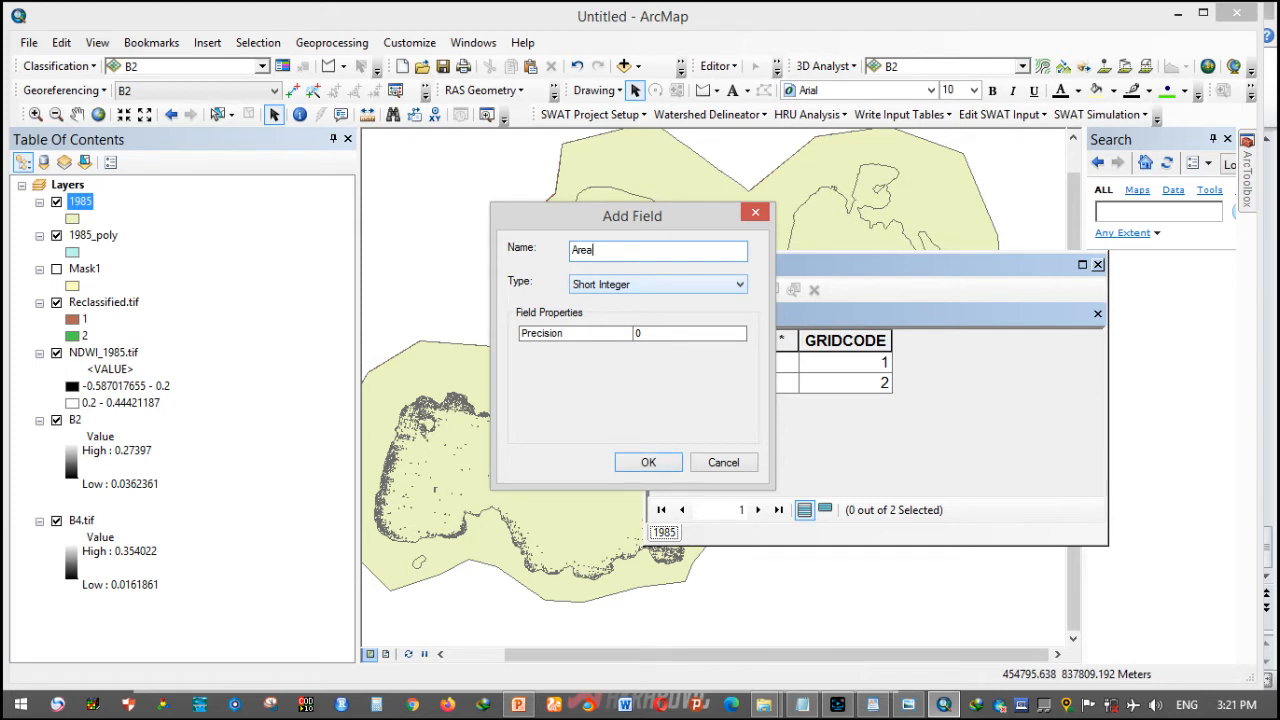
{"action": "left_click", "coordinate": [662, 287]}
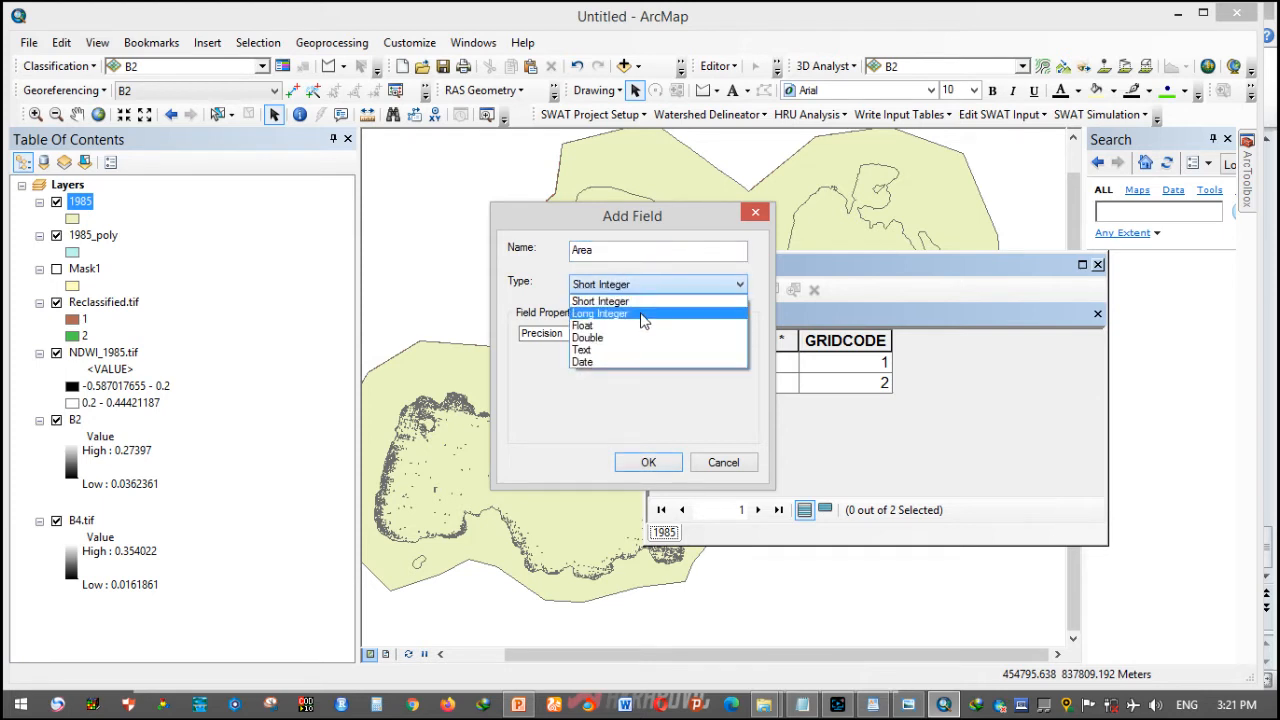
{"action": "left_click", "coordinate": [633, 340]}
- Set the Area field's precision to 5 and scale to 5, and add it to the table
{"action": "left_click", "coordinate": [660, 333]}
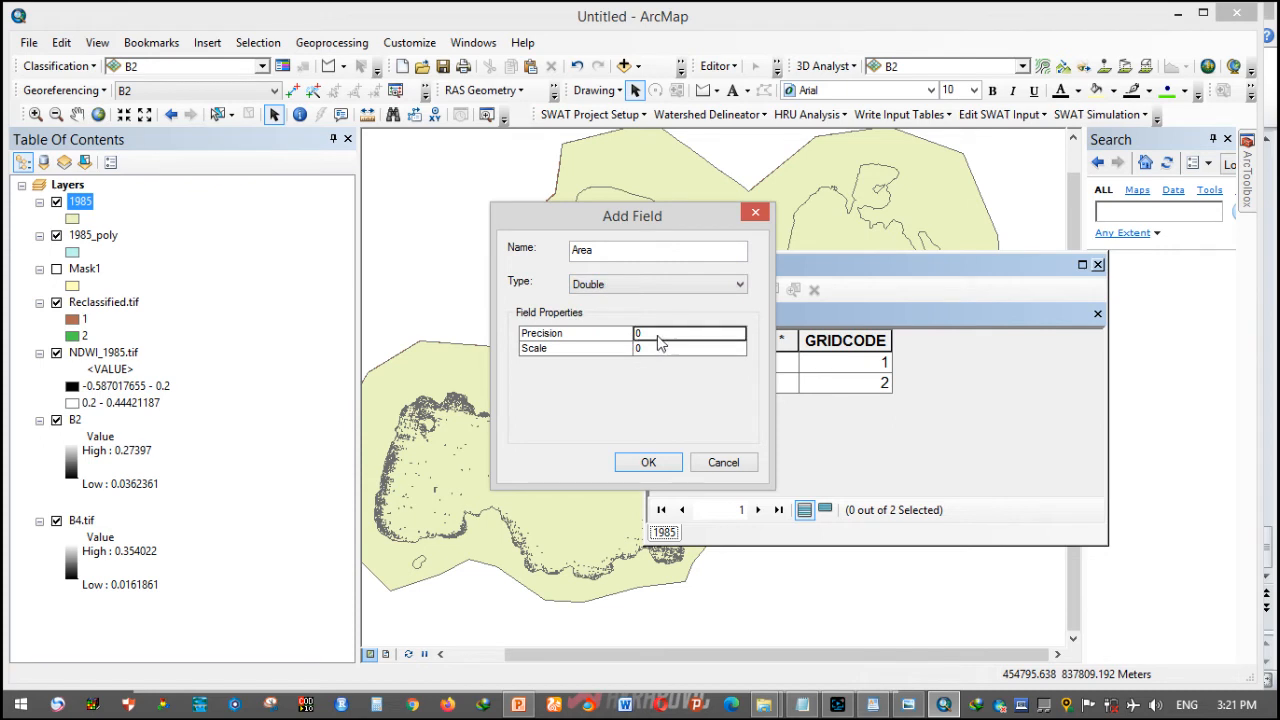
{"action": "type", "text": "15"}
{"action": "left_click", "coordinate": [677, 350]}
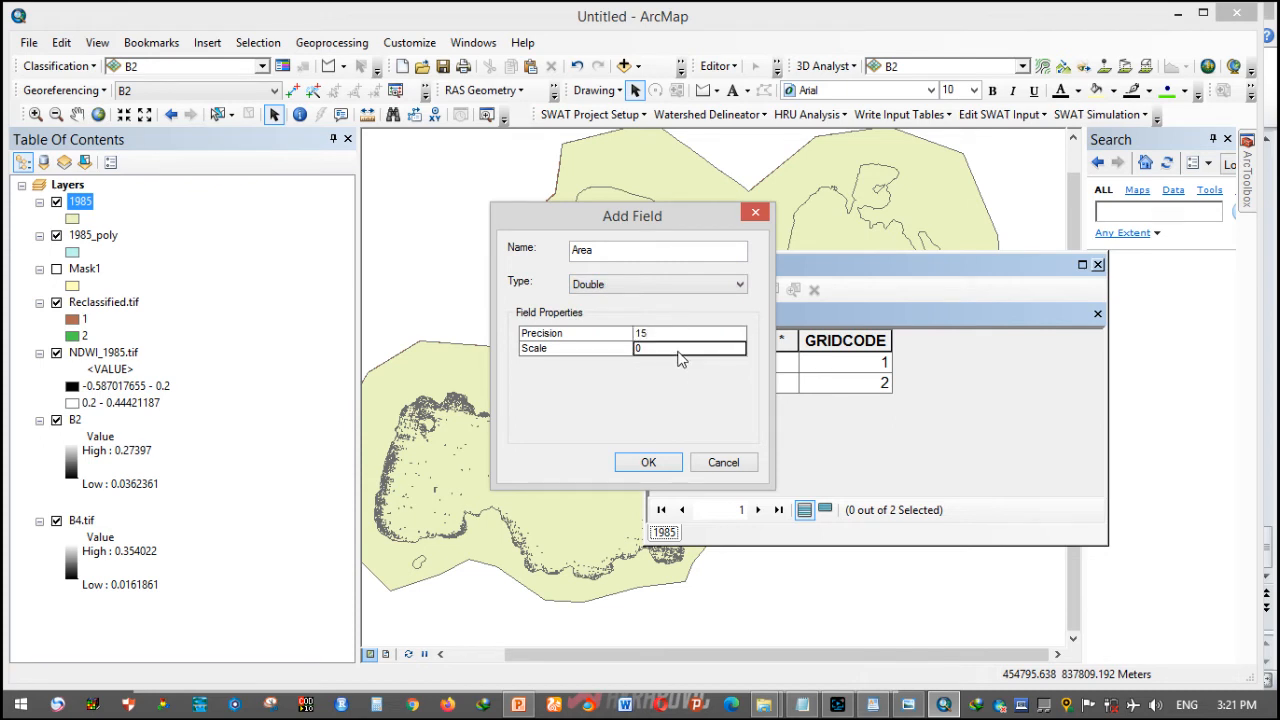
{"action": "left_click", "coordinate": [680, 338]}
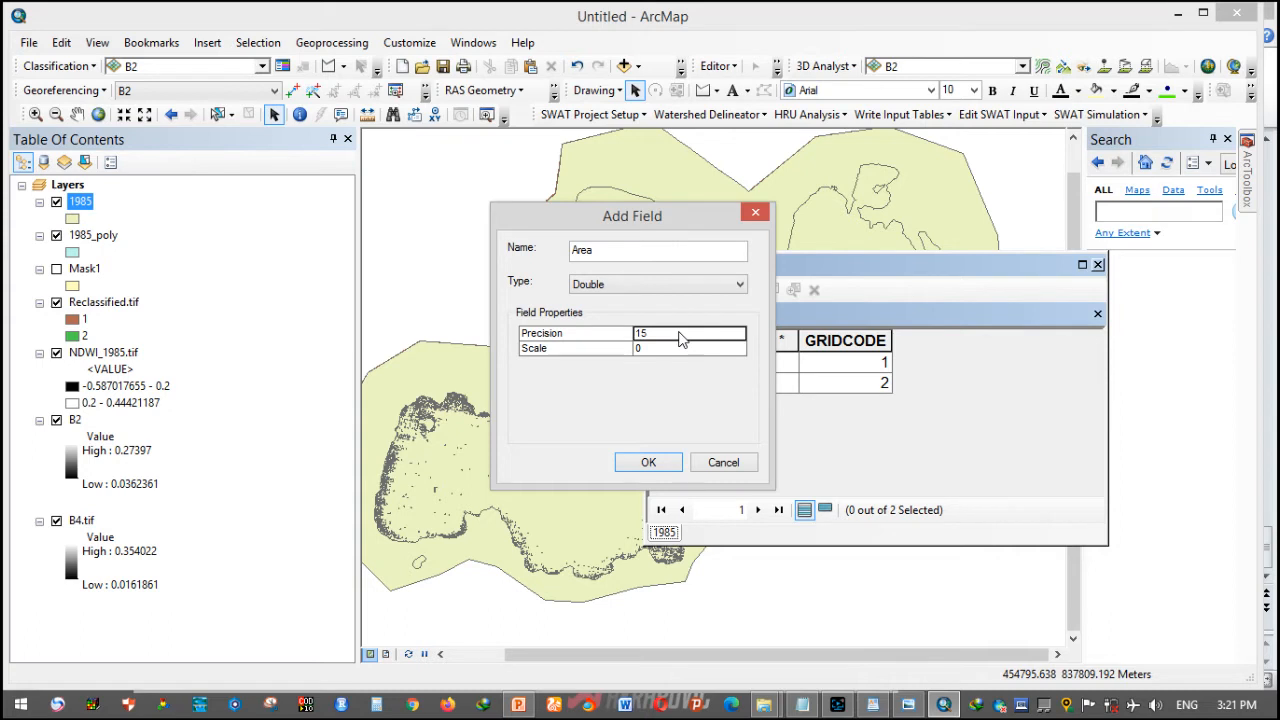
{"action": "key", "text": "BackSpace"}
{"action": "key", "text": "BackSpace"}
{"action": "type", "text": "5"}
{"action": "left_click", "coordinate": [689, 350]}
{"action": "key", "text": "BackSpace"}
{"action": "type", "text": "5"}
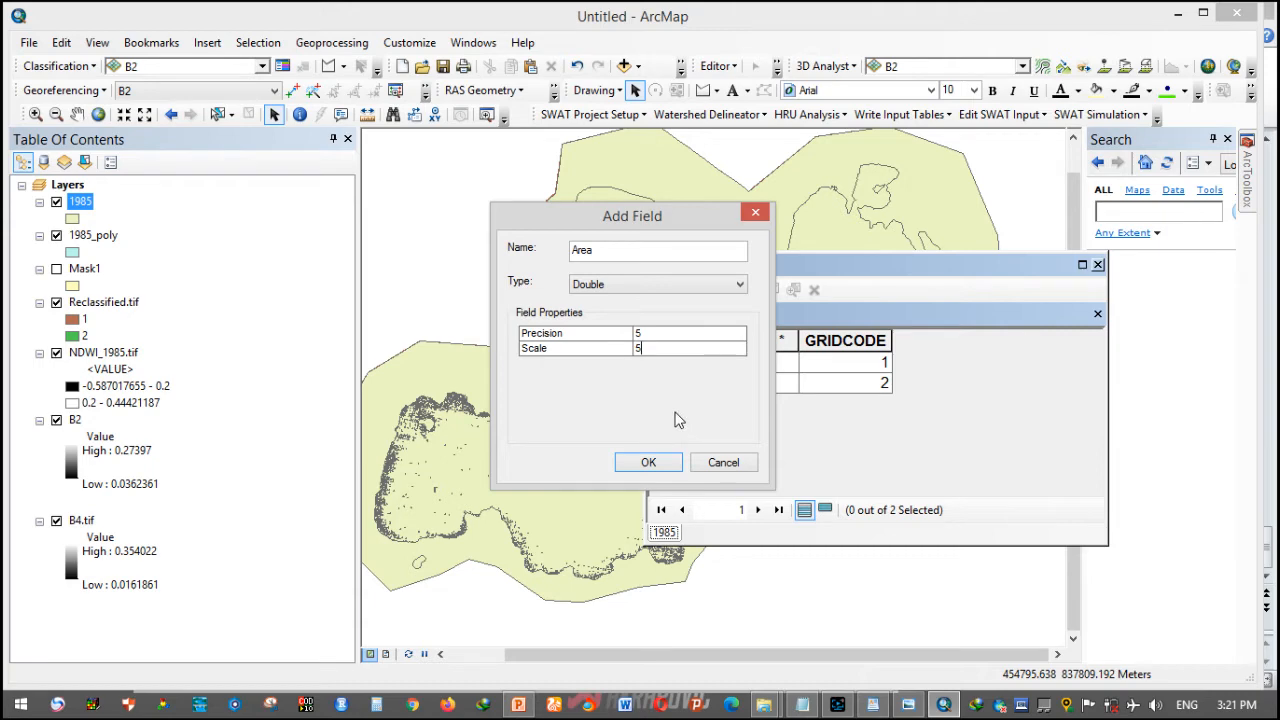
{"action": "left_click", "coordinate": [648, 462]}
- Calculate the geometry of the Area field as area in square kilometers, using the data source's coordinate system
{"action": "right_click", "coordinate": [1000, 340]}
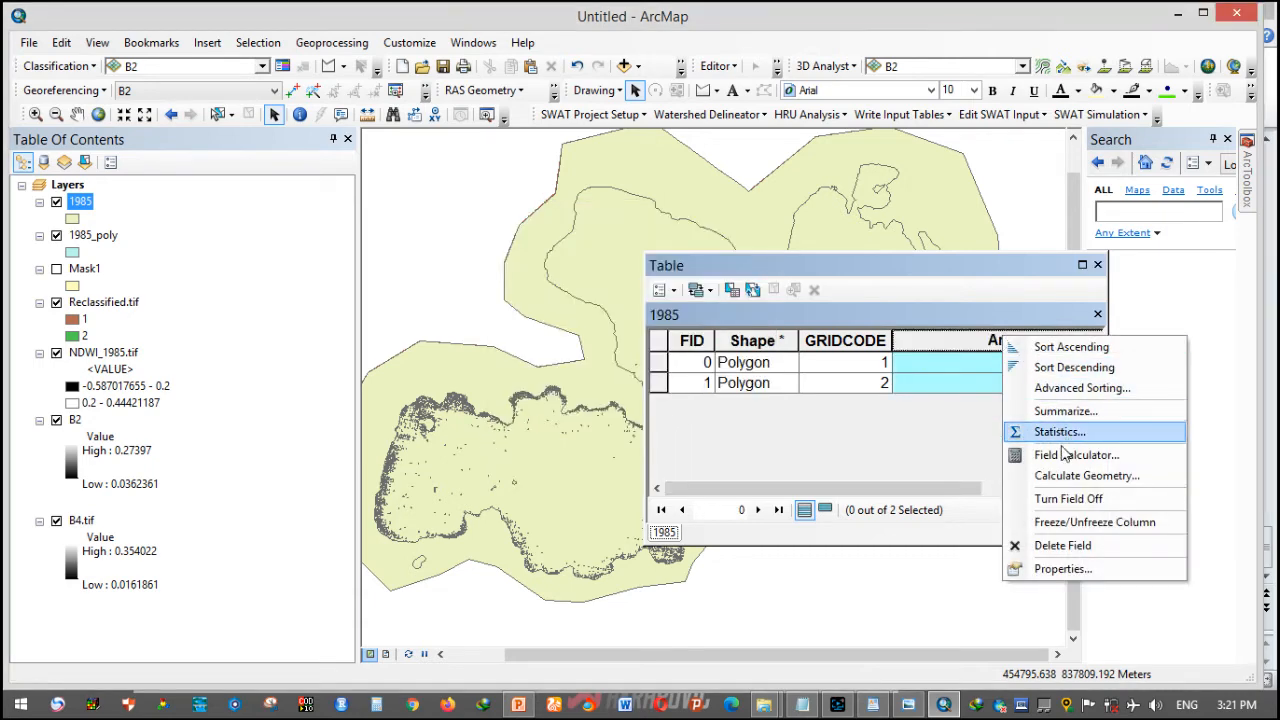
{"action": "left_click", "coordinate": [1072, 477]}
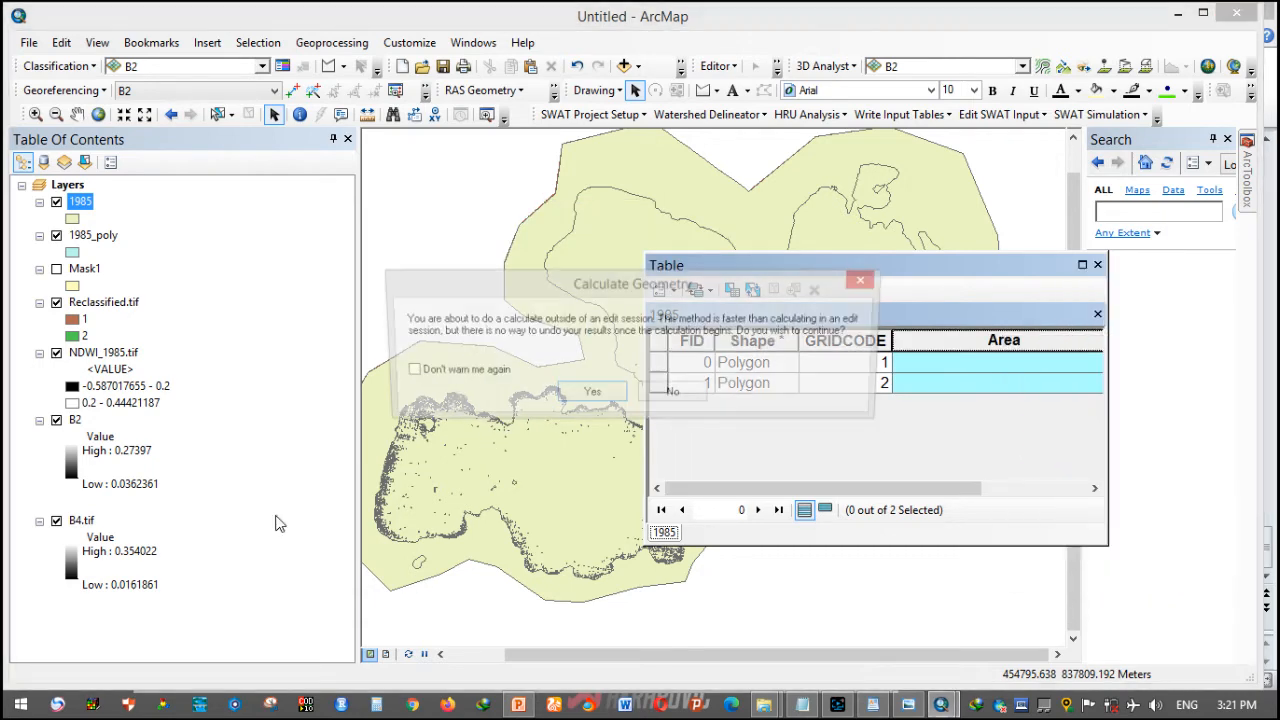
{"action": "left_click", "coordinate": [586, 394]}
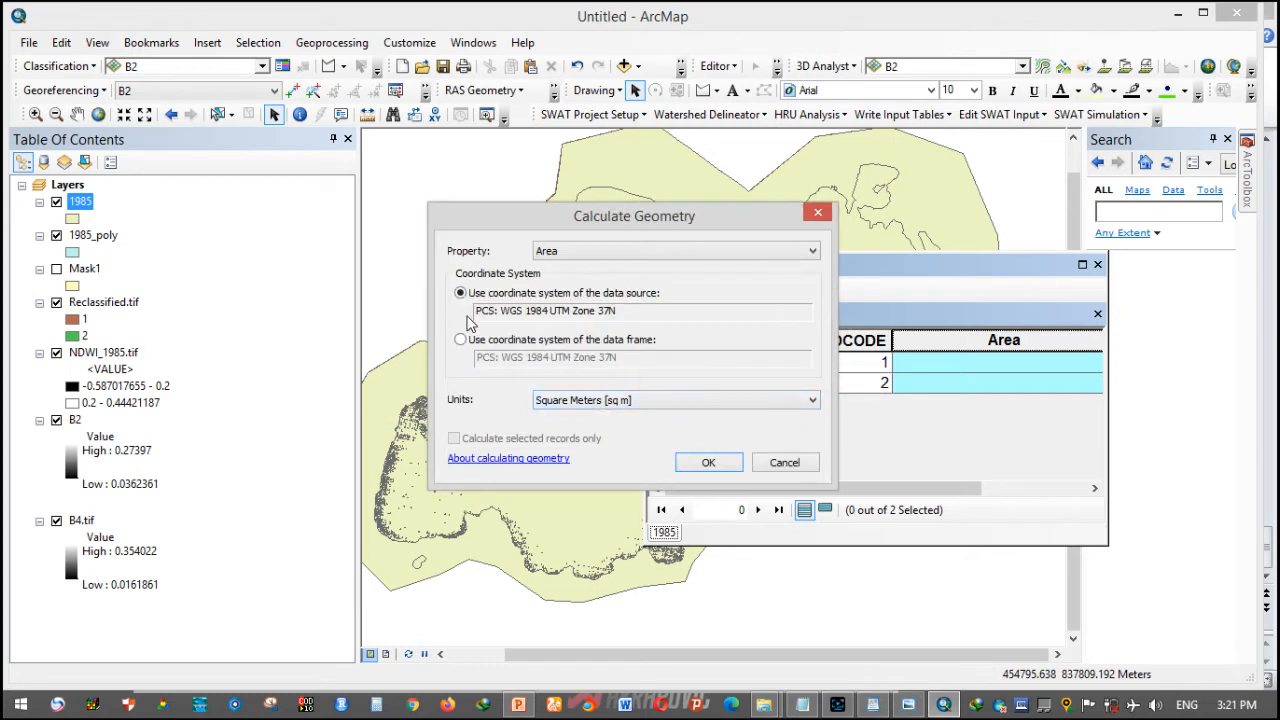
{"action": "left_click", "coordinate": [598, 405]}
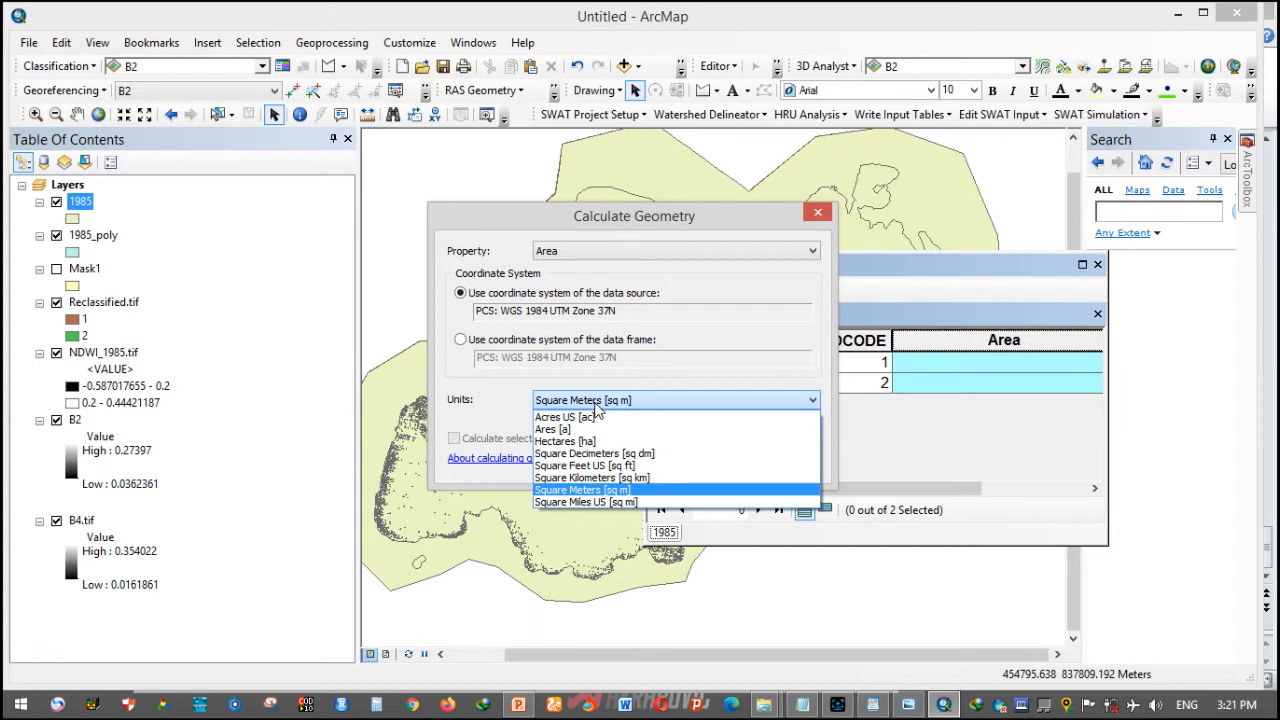
{"action": "left_click", "coordinate": [616, 479]}
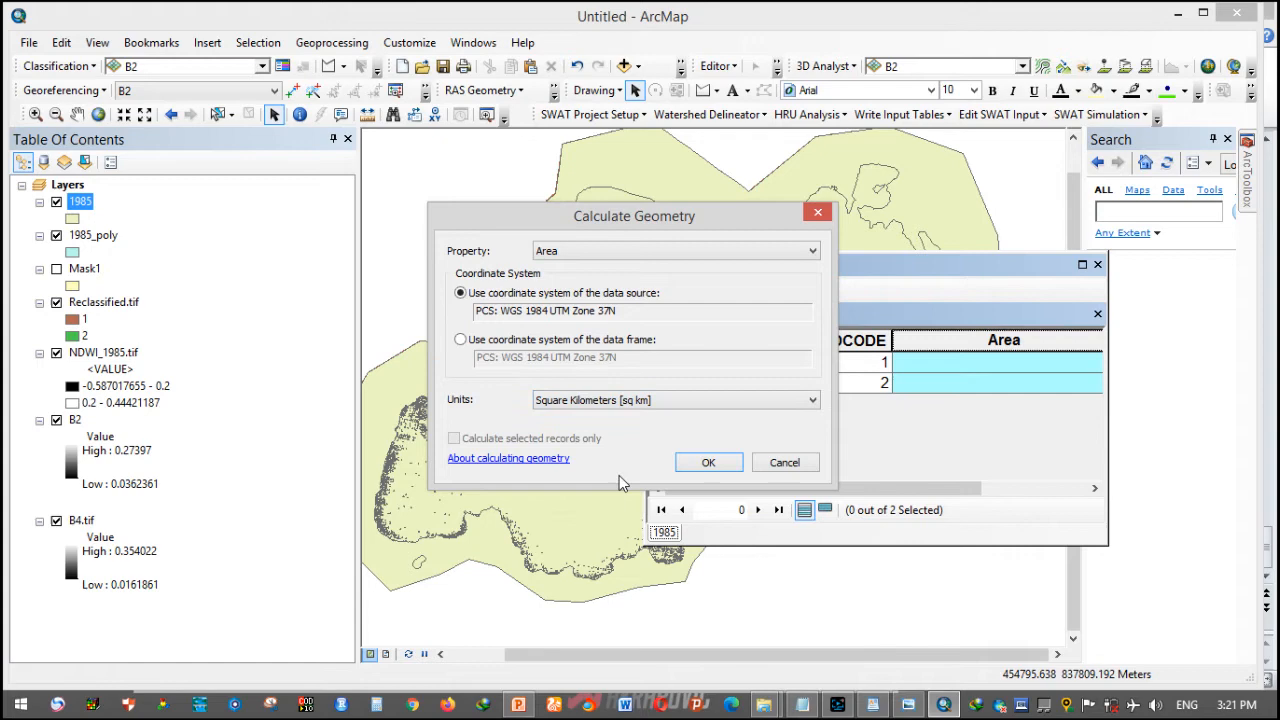
{"action": "left_click", "coordinate": [716, 465]}
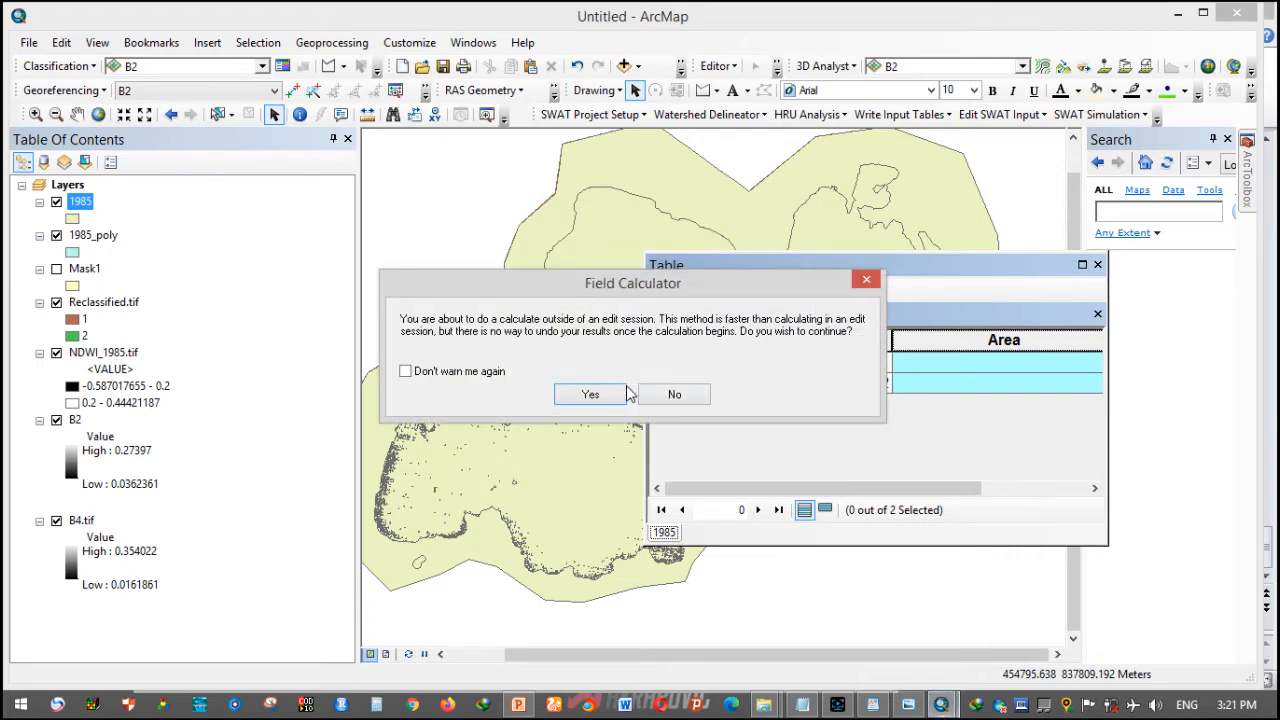
{"action": "left_click", "coordinate": [608, 395]}
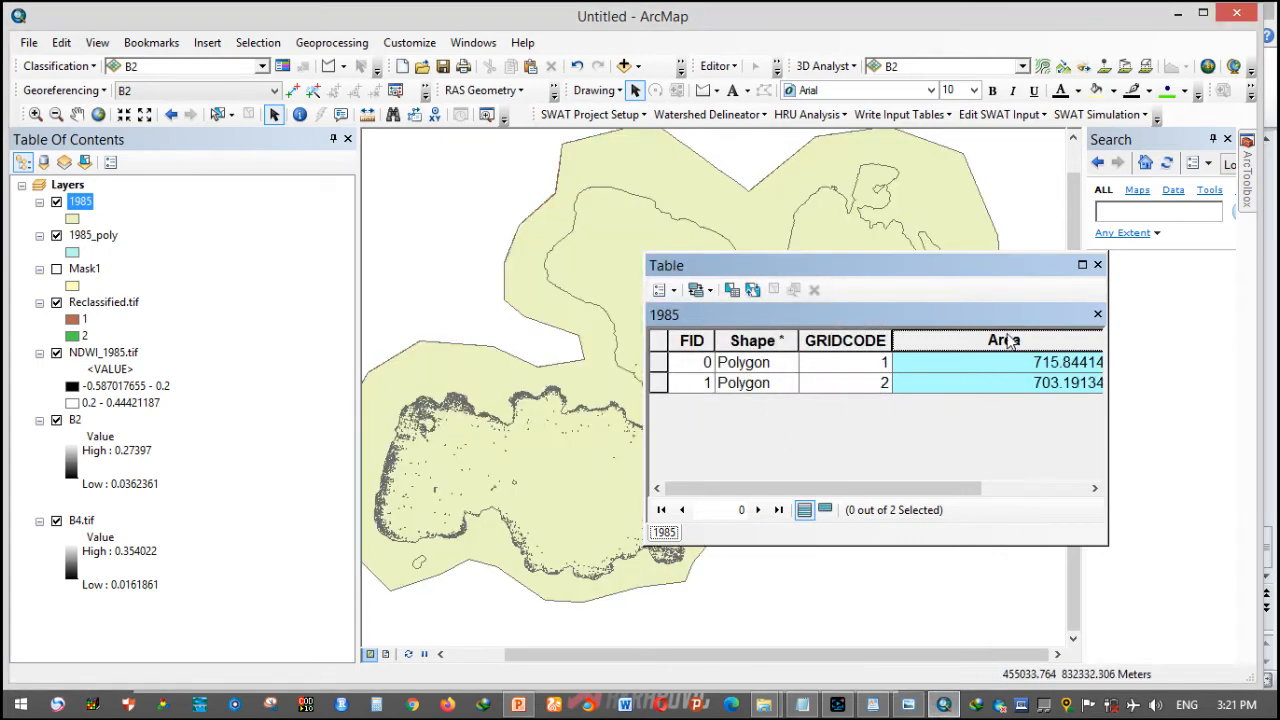
- Review the calculated areas in the 1985 attribute table and close it
{"action": "left_click_drag", "start_coordinate": [1018, 280], "coordinate": [726, 256]}
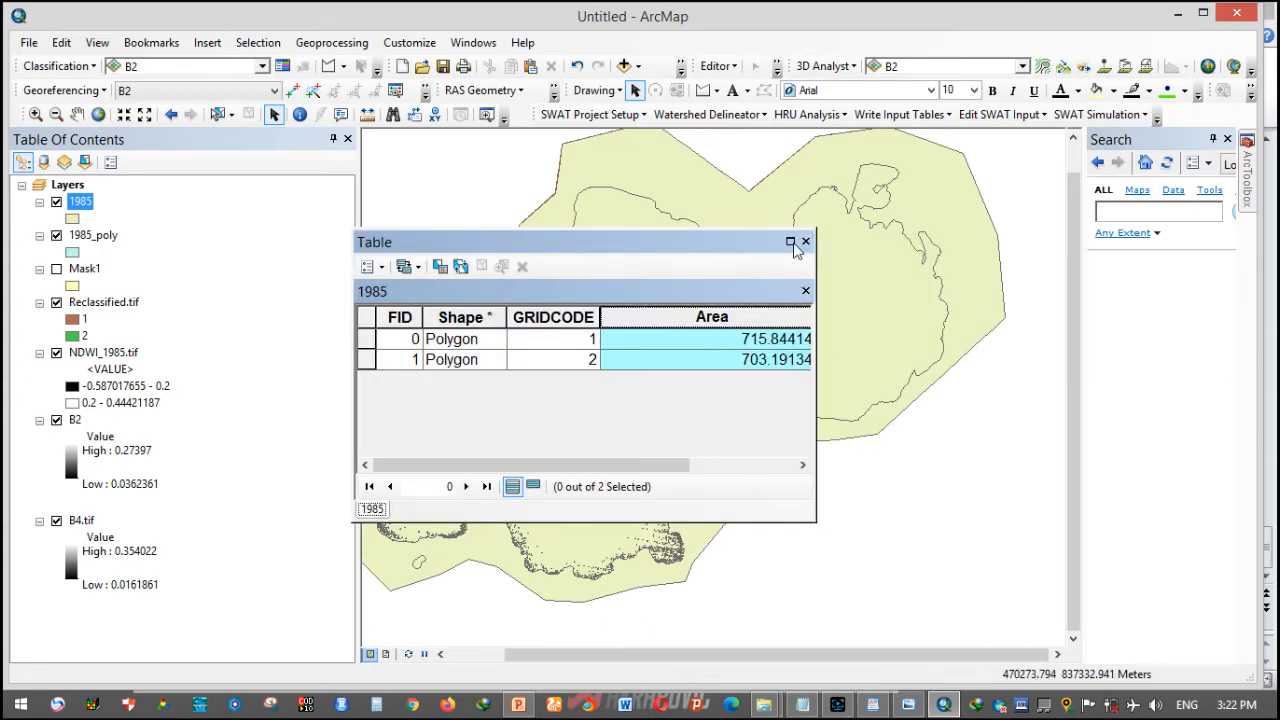
{"action": "left_click", "coordinate": [124, 233]}
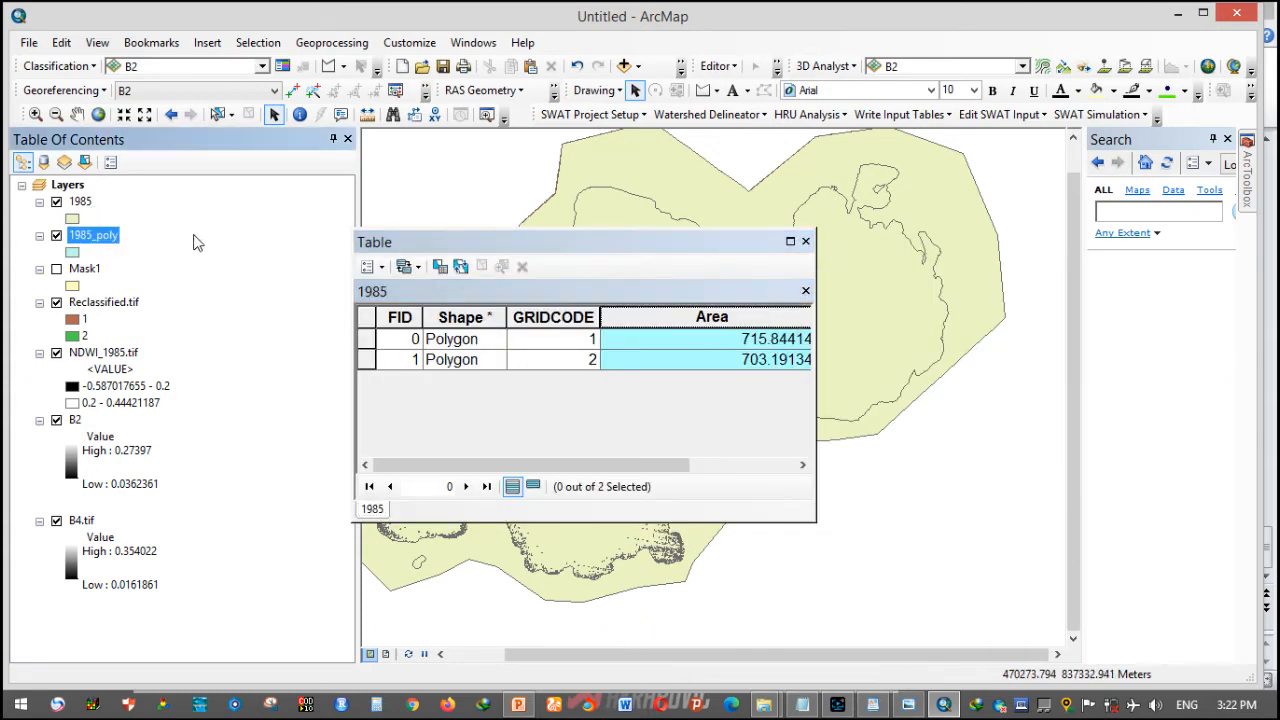
{"action": "left_click", "coordinate": [805, 241]}
- Add 1985.shp from the NDWI folder inside the Corrected folder of the 1985 scene to the map
{"action": "left_click", "coordinate": [80, 201]}
{"action": "left_click", "coordinate": [624, 65]}
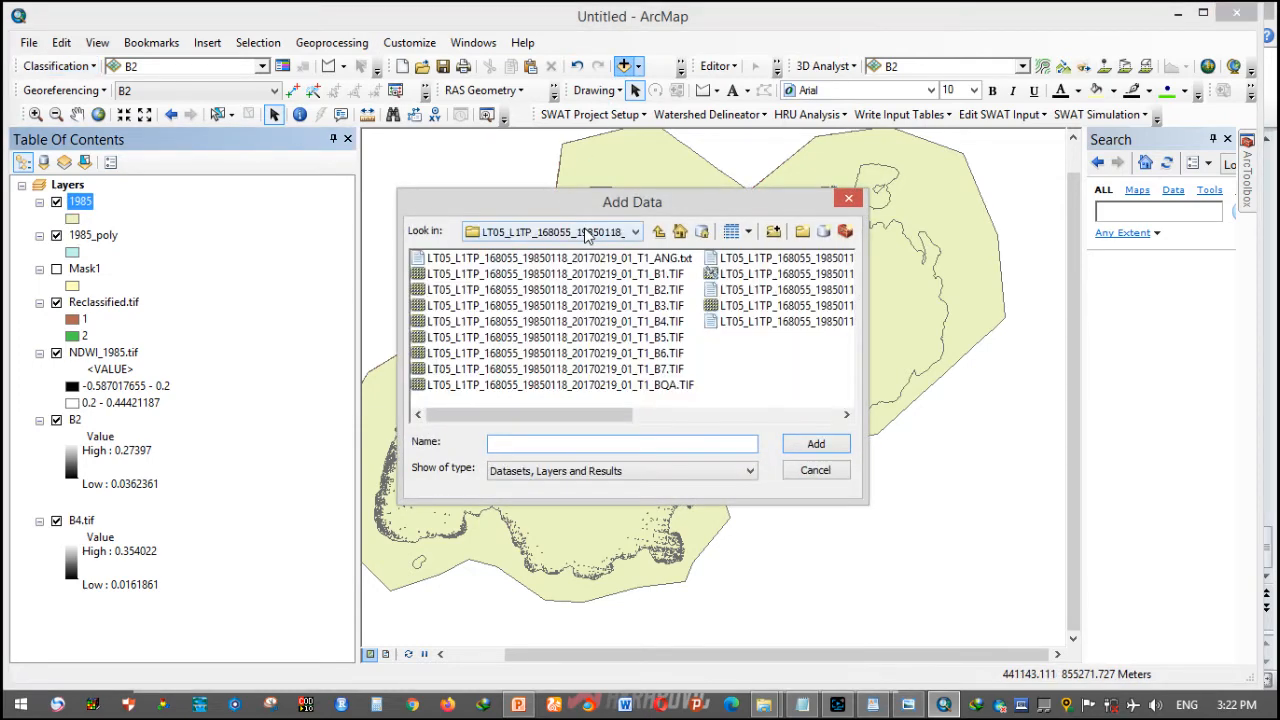
{"action": "left_click", "coordinate": [588, 234]}
{"action": "left_click", "coordinate": [543, 266]}
{"action": "double_click", "coordinate": [443, 261]}
{"action": "double_click", "coordinate": [444, 264]}
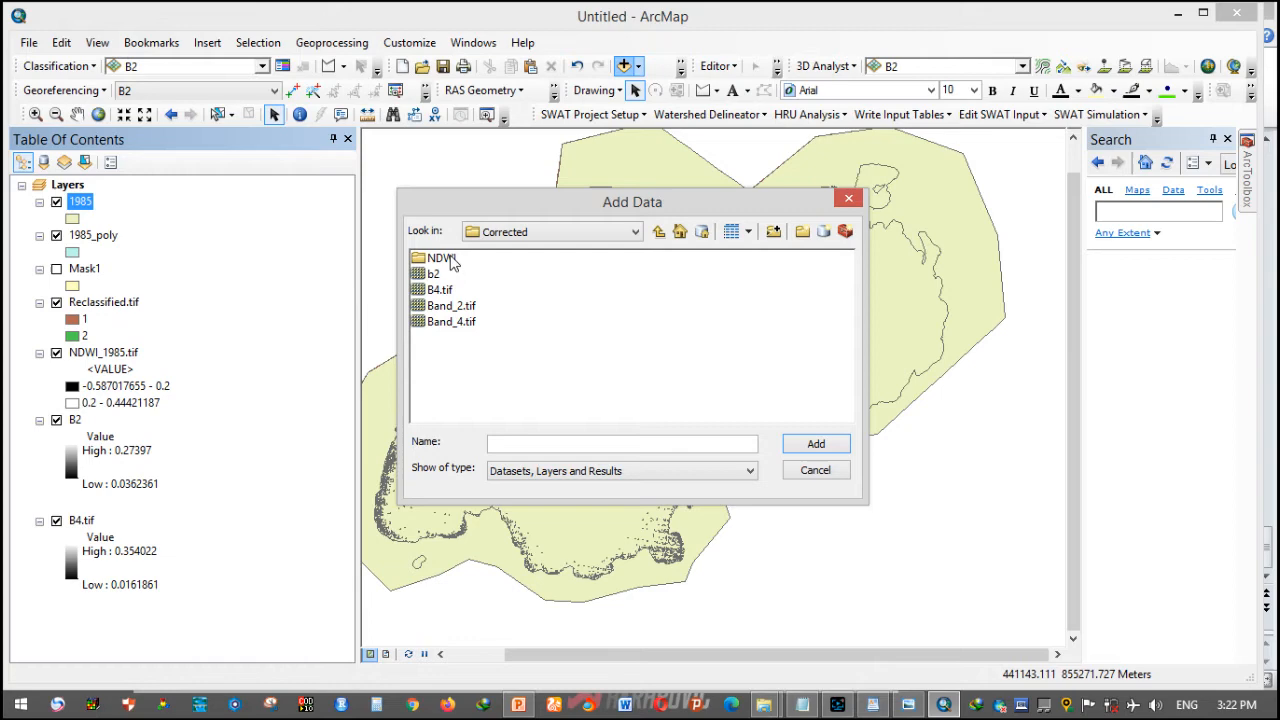
{"action": "double_click", "coordinate": [444, 260]}
{"action": "left_click", "coordinate": [448, 258]}
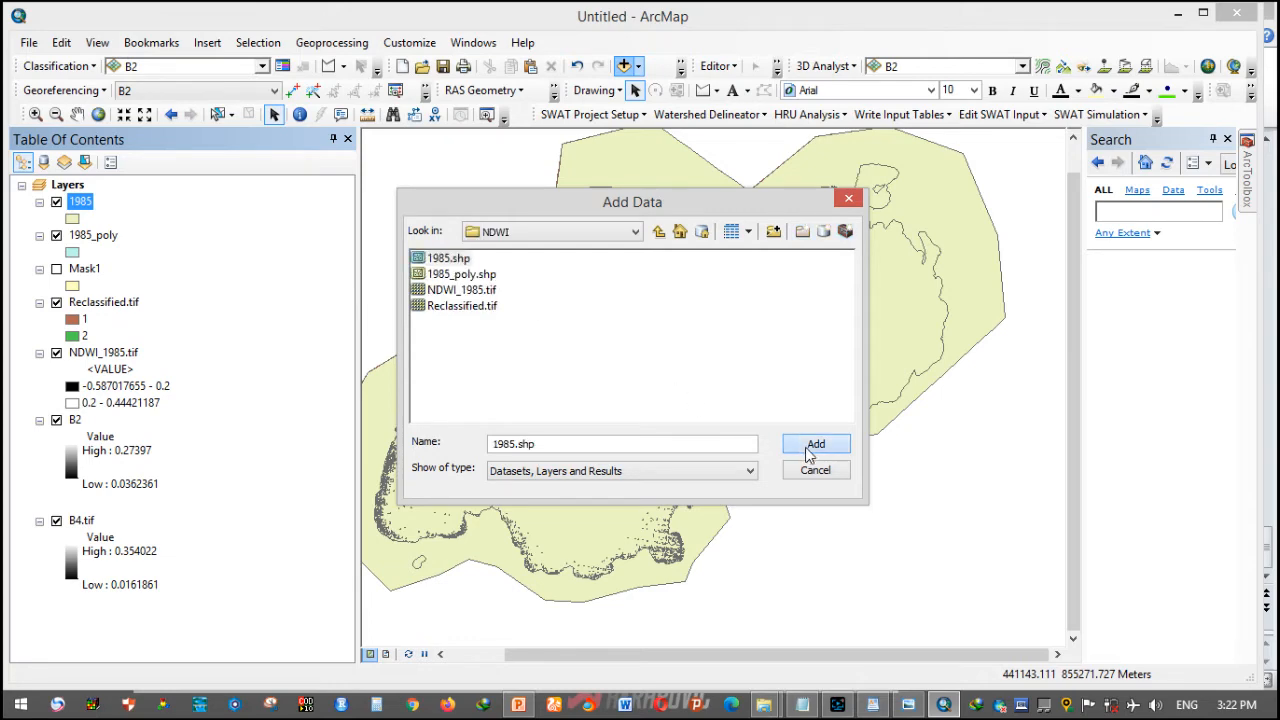
{"action": "left_click", "coordinate": [814, 445]}
- Check the Area values in the attribute table of the newly added 1985 layer, and close the table
{"action": "right_click", "coordinate": [91, 206]}
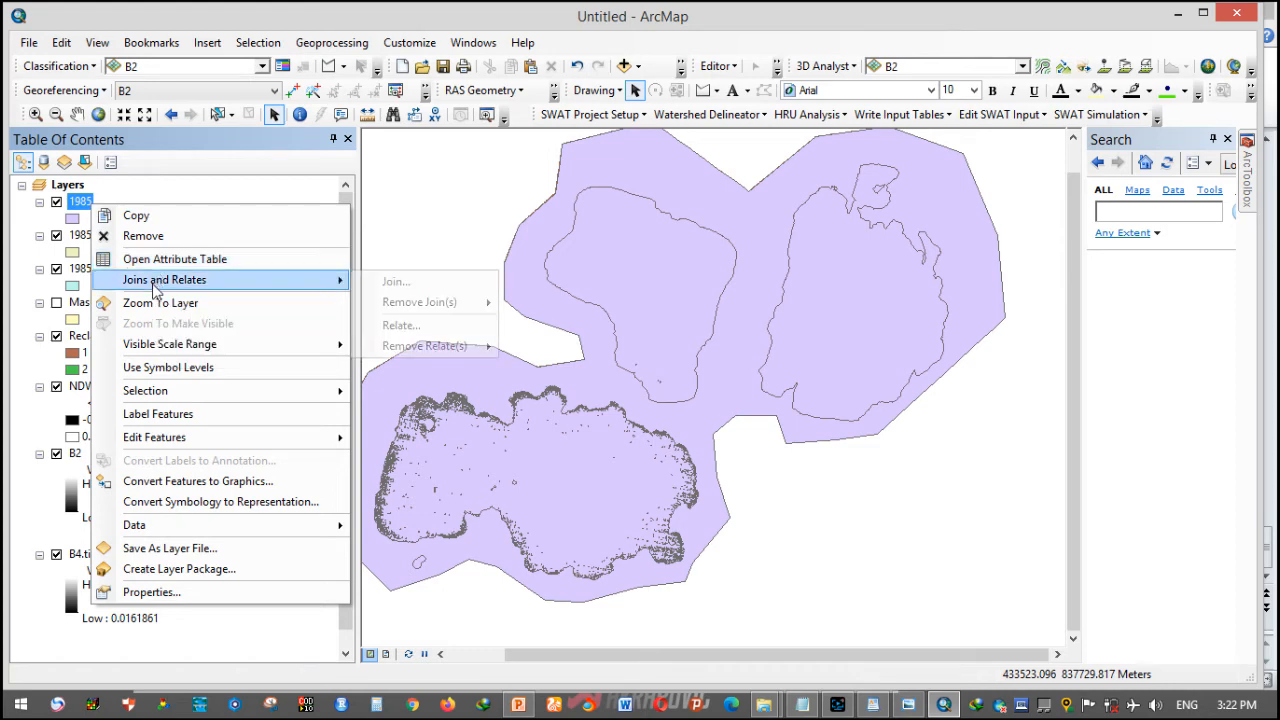
{"action": "left_click", "coordinate": [180, 260]}
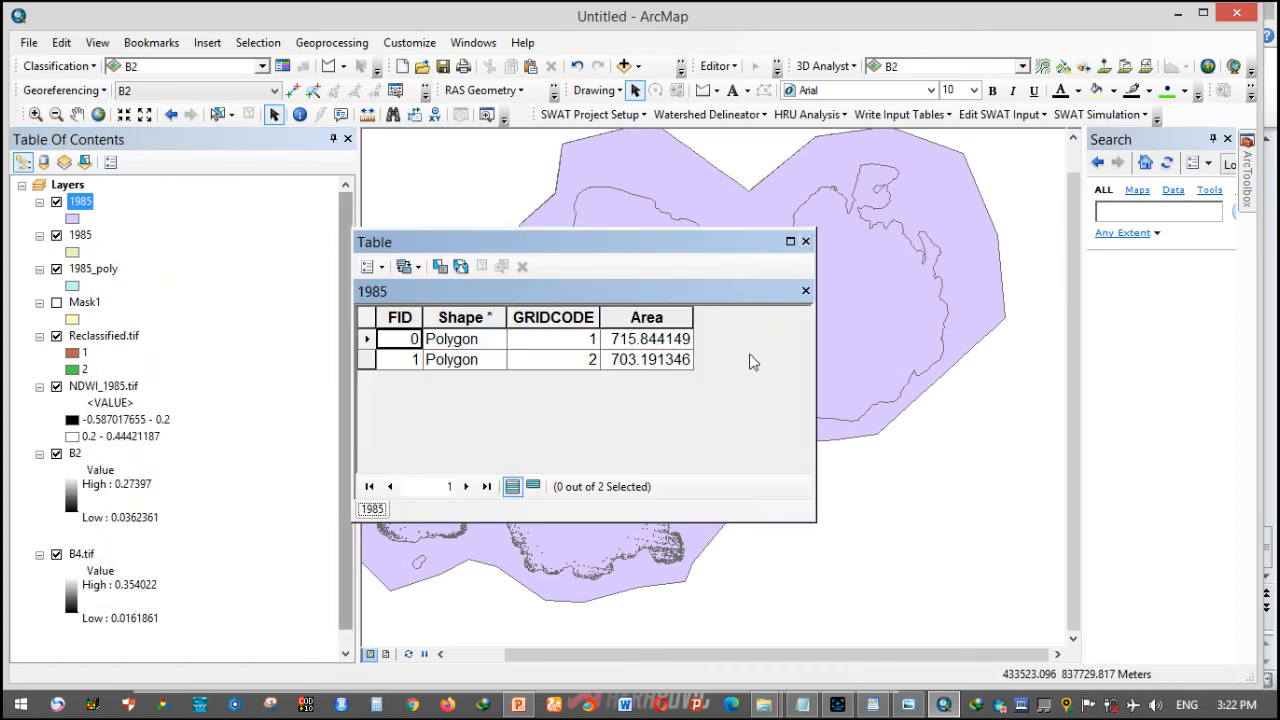
{"action": "left_click", "coordinate": [805, 242]}
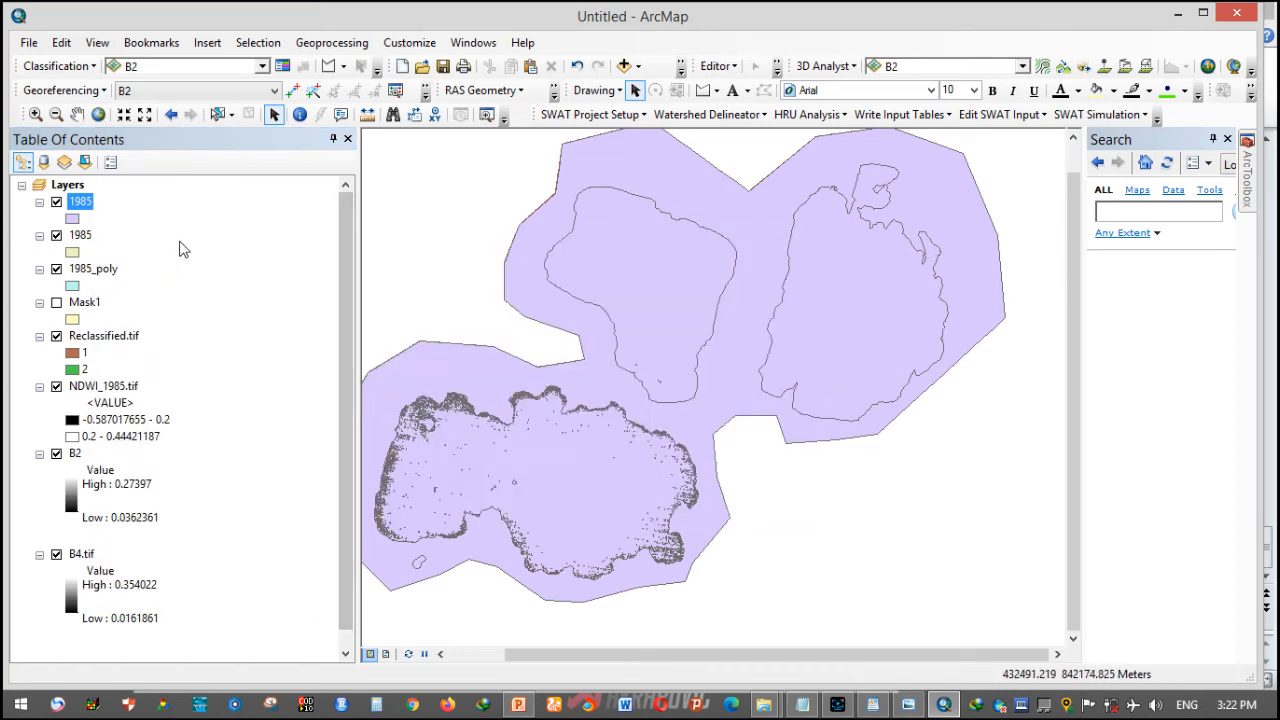
- Collapse the legends of the polygon, mask, reclassified, B2 and B4 layers in the table of contents
{"action": "left_click", "coordinate": [40, 202]}
{"action": "left_click", "coordinate": [40, 218]}
{"action": "left_click", "coordinate": [40, 235]}
{"action": "left_click", "coordinate": [40, 252]}
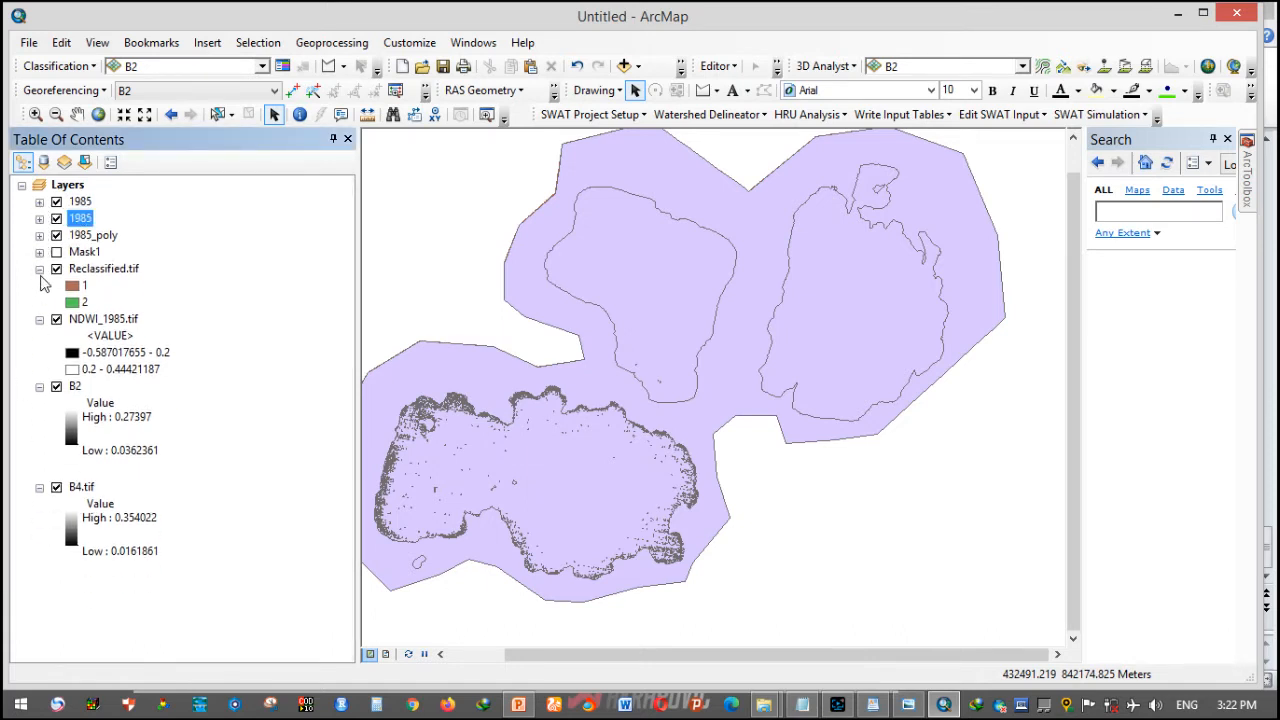
{"action": "left_click", "coordinate": [40, 269]}
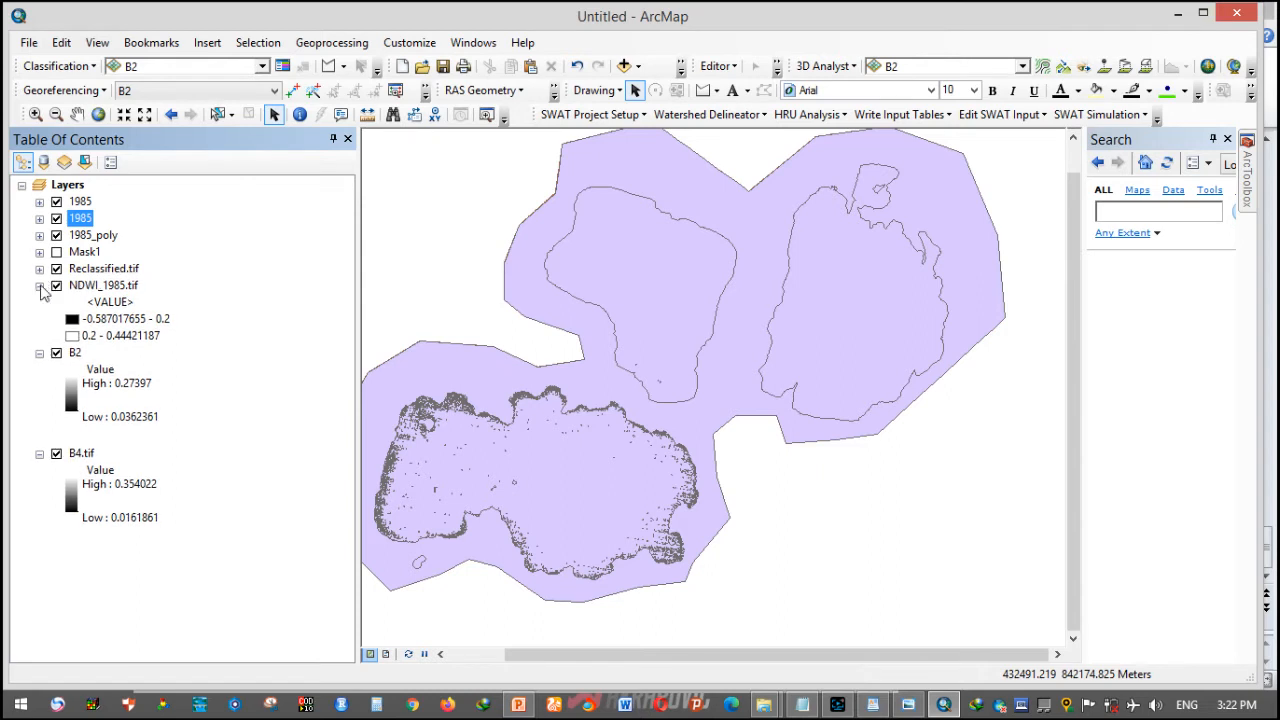
{"action": "left_click", "coordinate": [40, 353]}
{"action": "left_click", "coordinate": [40, 370]}
{"action": "left_click", "coordinate": [70, 395]}
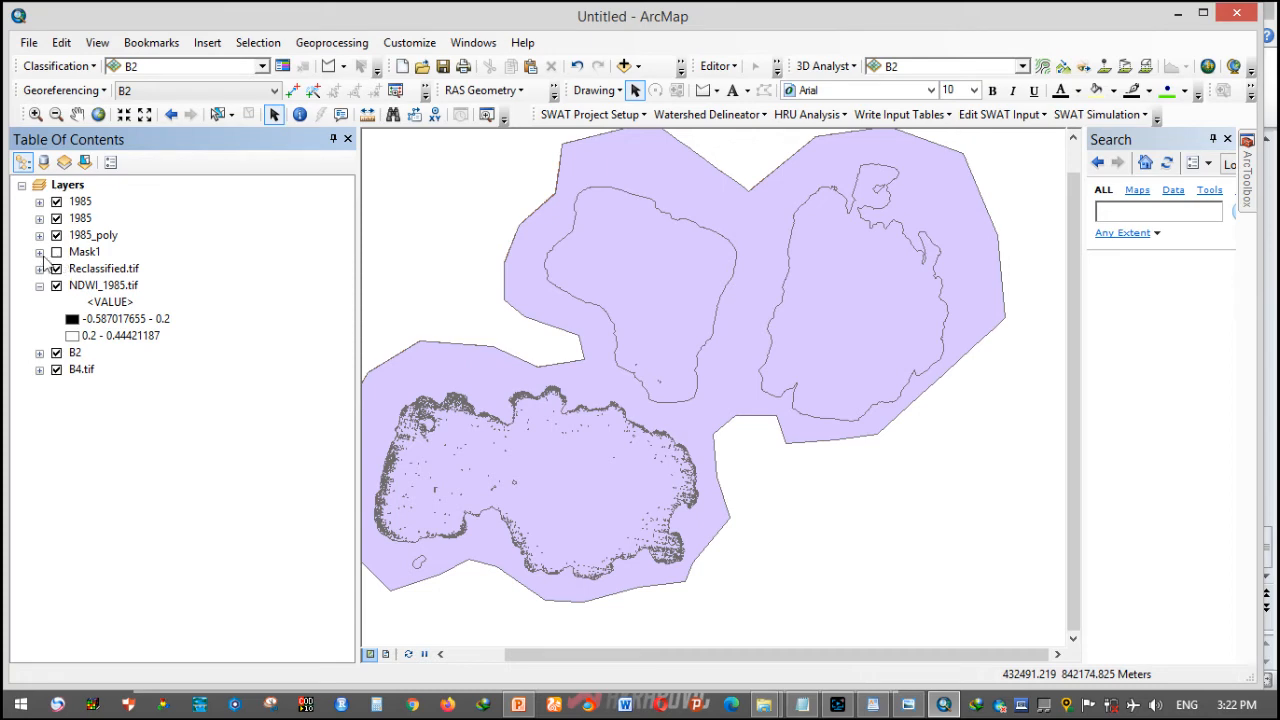
- Remove the Reclassified.tif and NDWI_1985.tif layers from the map
{"action": "right_click", "coordinate": [97, 270]}
{"action": "left_click", "coordinate": [132, 309]}
{"action": "right_click", "coordinate": [88, 272]}
{"action": "left_click", "coordinate": [162, 295]}
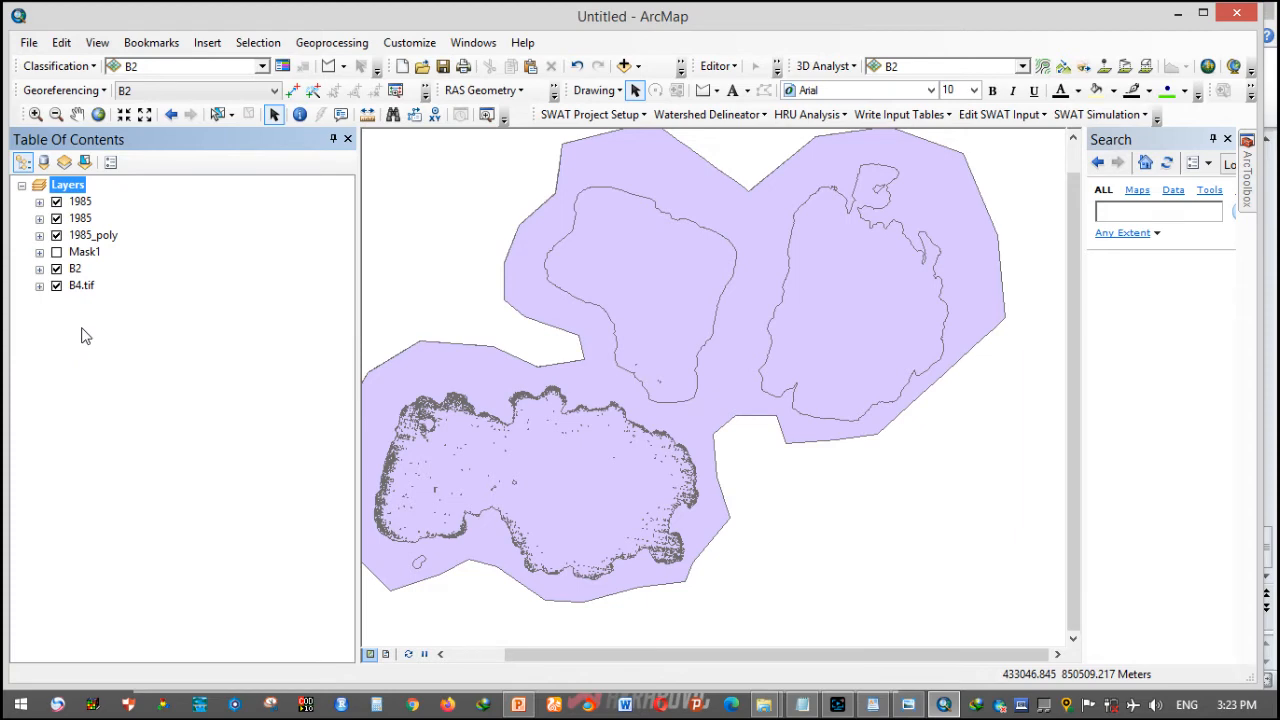
- Minimize the ArcMap and Notepad windows and point out the year folders on the desktop
{"action": "left_click", "coordinate": [1178, 14]}
{"action": "left_click", "coordinate": [1194, 12]}
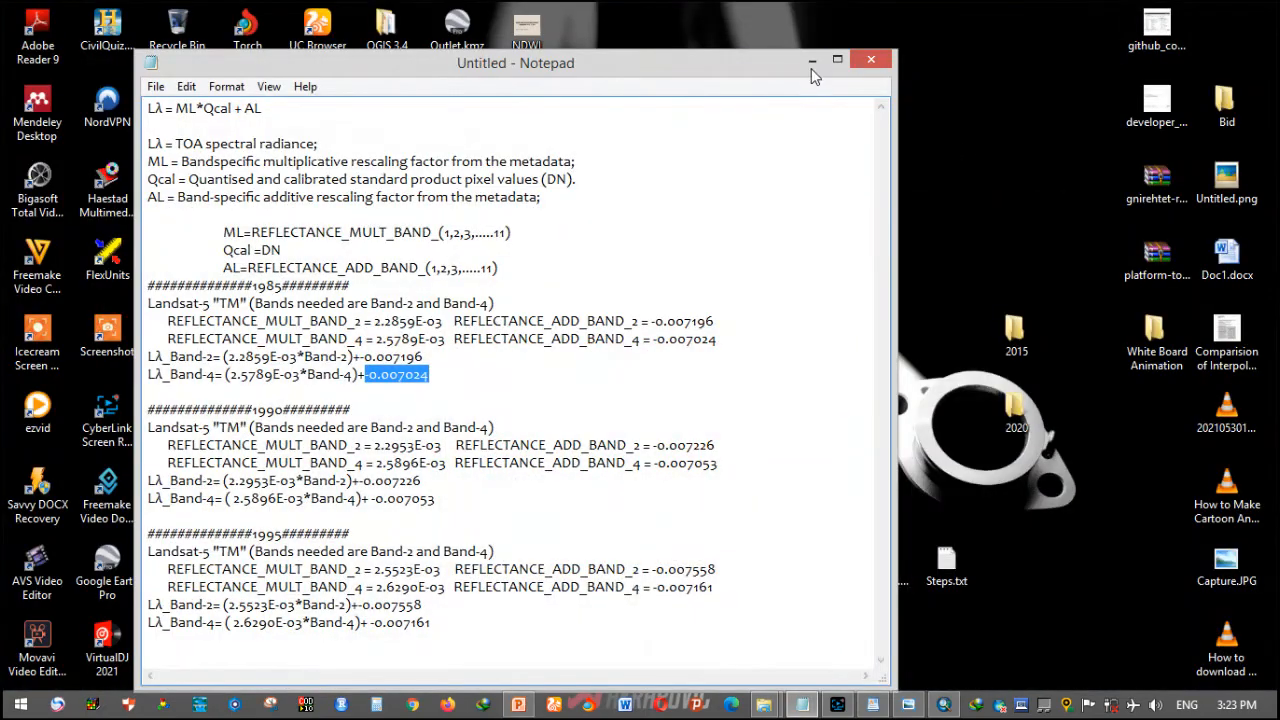
{"action": "left_click", "coordinate": [828, 57]}
{"action": "left_click_drag", "start_coordinate": [723, 100], "coordinate": [755, 464]}
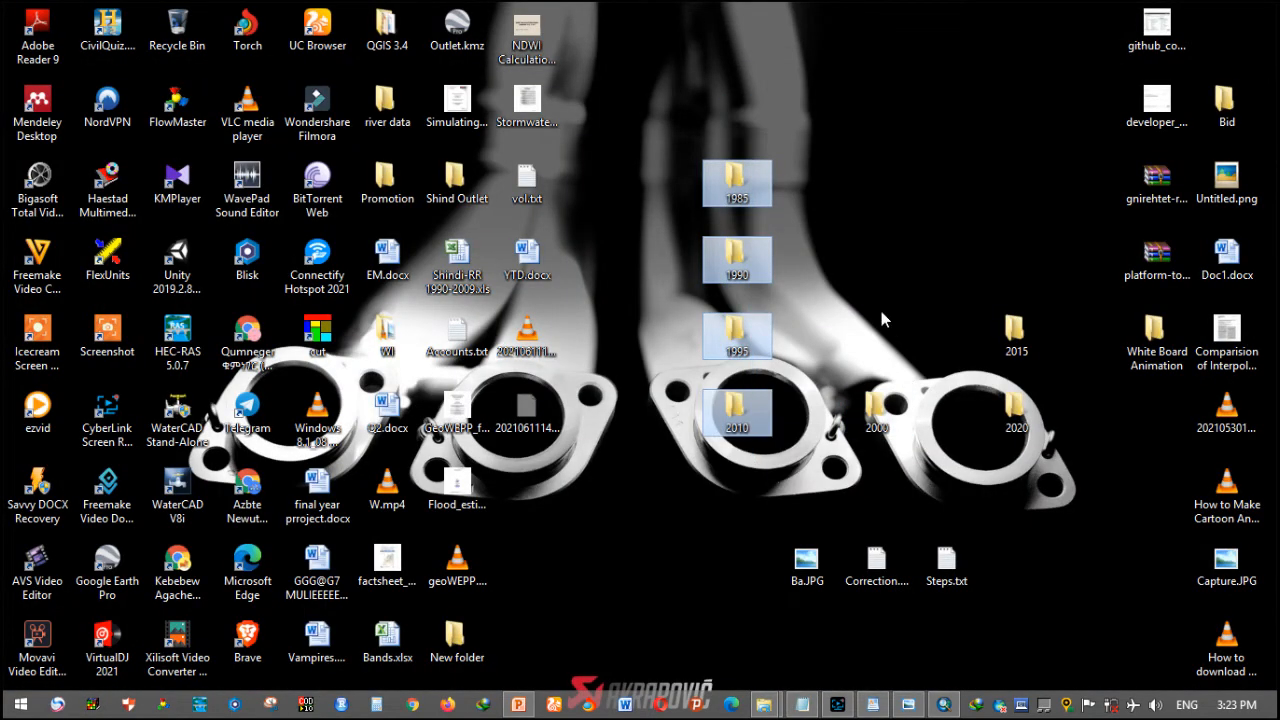
{"action": "left_click_drag", "start_coordinate": [878, 300], "coordinate": [864, 466]}
{"action": "left_click_drag", "start_coordinate": [1050, 216], "coordinate": [1035, 492]}
- Line up the 1985, 2000 and 2020 folders on the desktop and delete the other year folders
{"action": "left_click_drag", "start_coordinate": [697, 255], "coordinate": [755, 175]}
{"action": "left_click_drag", "start_coordinate": [752, 222], "coordinate": [752, 402]}
{"action": "left_click_drag", "start_coordinate": [876, 410], "coordinate": [840, 258]}
{"action": "left_click_drag", "start_coordinate": [752, 392], "coordinate": [748, 248]}
{"action": "left_click_drag", "start_coordinate": [1020, 420], "coordinate": [882, 270]}
{"action": "left_click_drag", "start_coordinate": [1021, 296], "coordinate": [1030, 395]}
{"action": "key", "text": "Delete"}
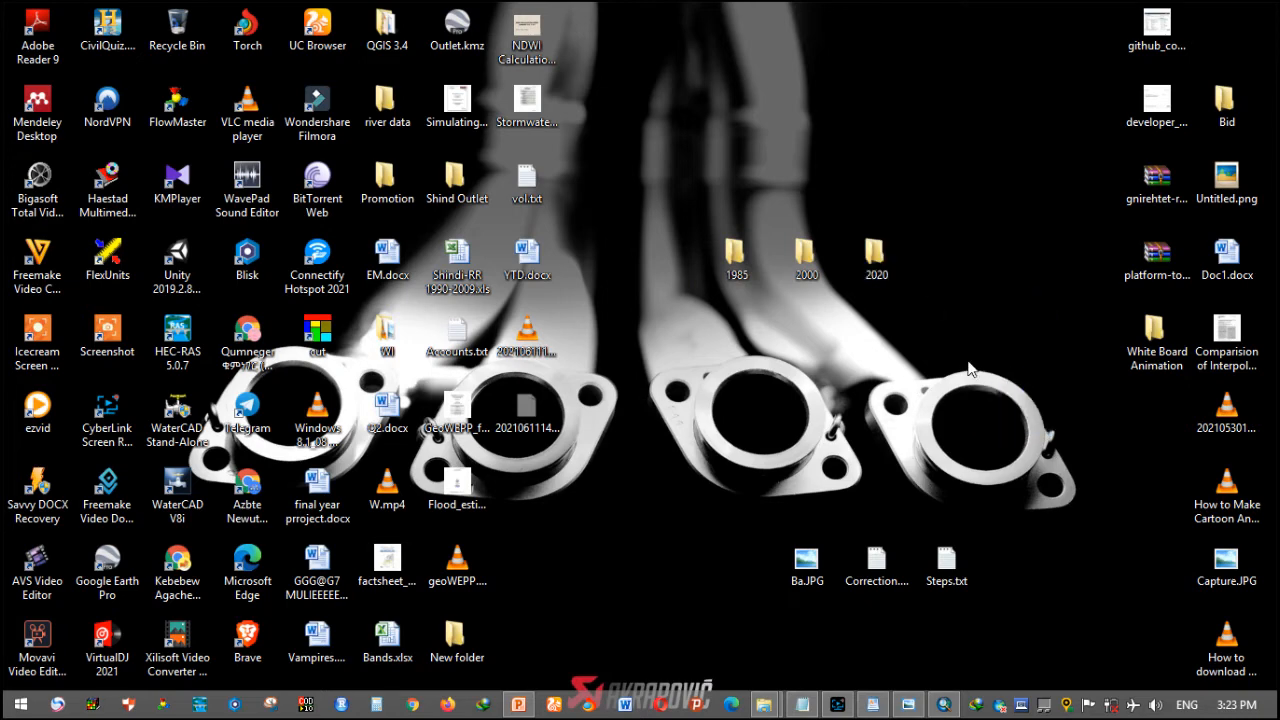
{"action": "left_click_drag", "start_coordinate": [902, 304], "coordinate": [776, 359]}
{"action": "left_click_drag", "start_coordinate": [908, 292], "coordinate": [722, 188]}
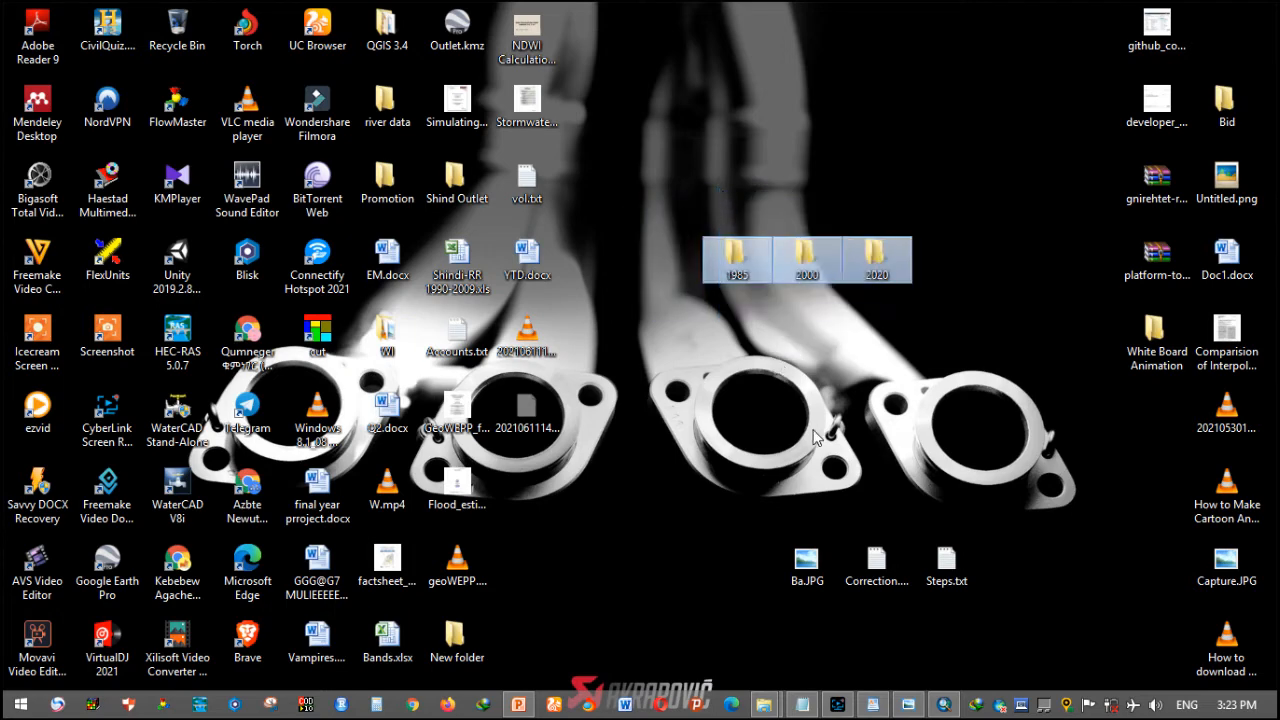
{"action": "left_click", "coordinate": [850, 370]}
{"action": "left_click_drag", "start_coordinate": [725, 327], "coordinate": [868, 264]}
{"action": "left_click", "coordinate": [887, 392]}
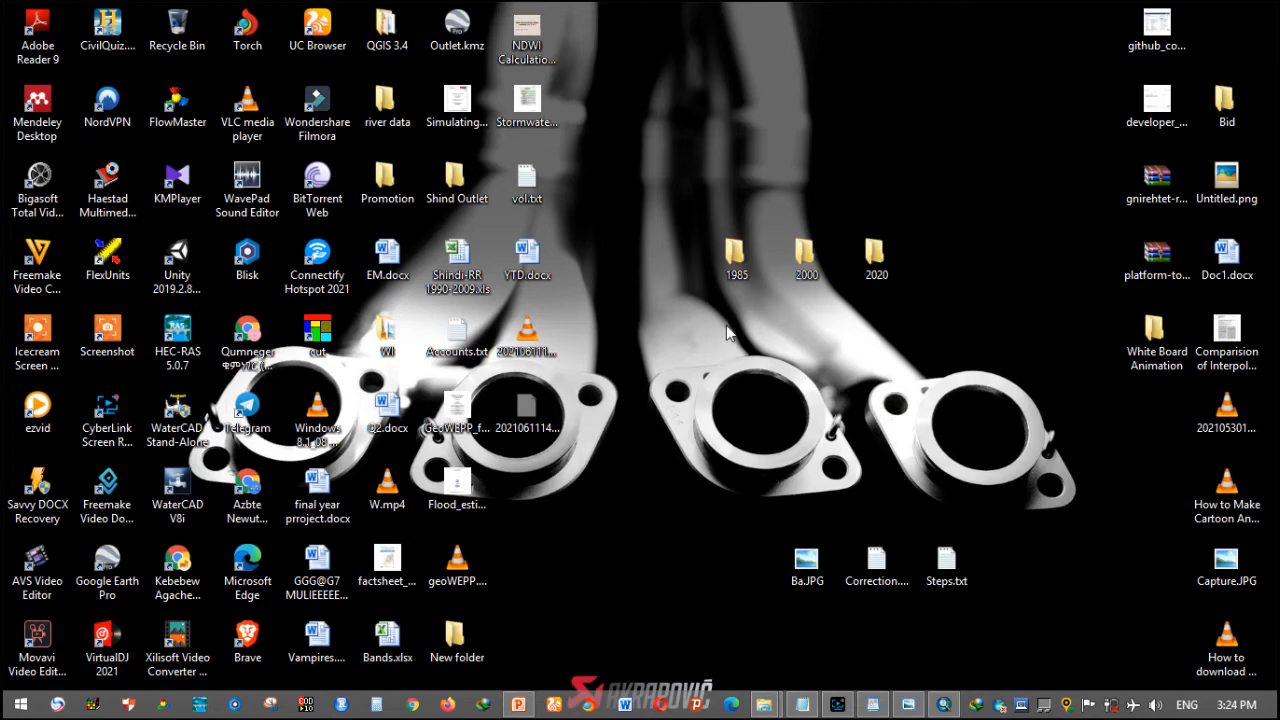
{"action": "left_click_drag", "start_coordinate": [726, 312], "coordinate": [898, 297]}
- Switch back to ArcMap and remove the remaining 1985 and band layers, keeping only Mask1
{"action": "left_click", "coordinate": [941, 704]}
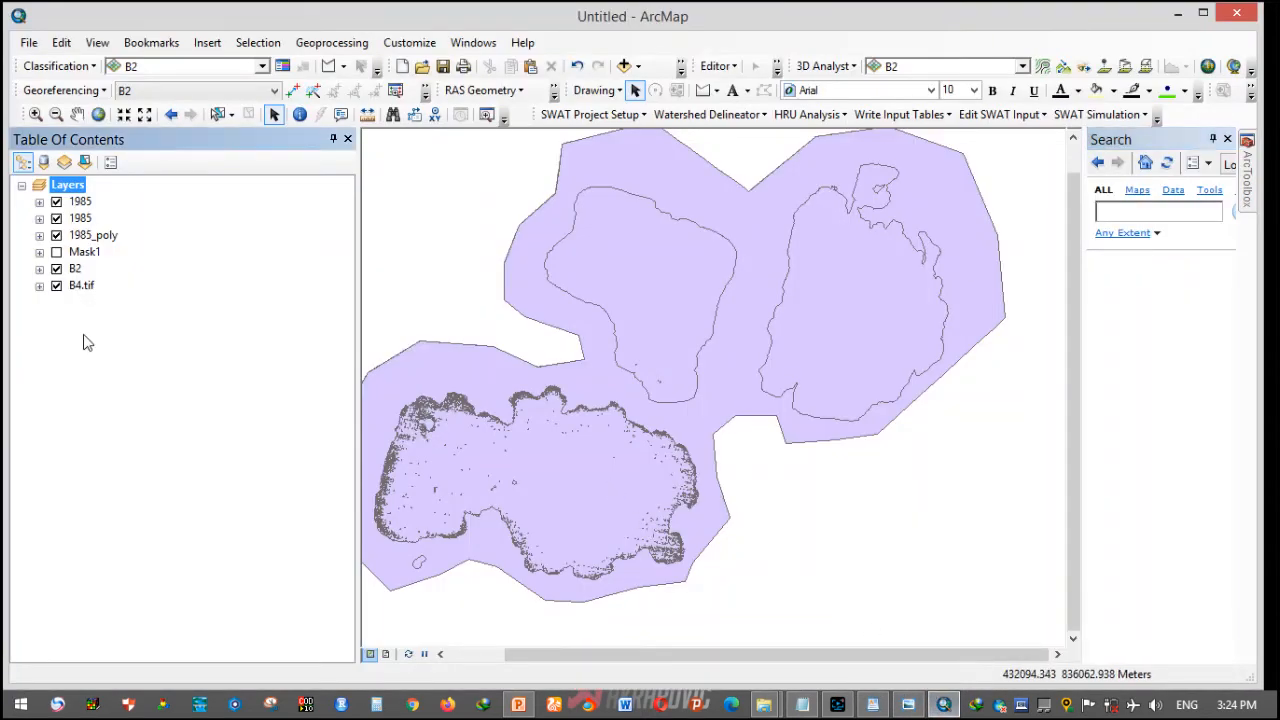
{"action": "right_click", "coordinate": [80, 285]}
{"action": "left_click", "coordinate": [140, 314]}
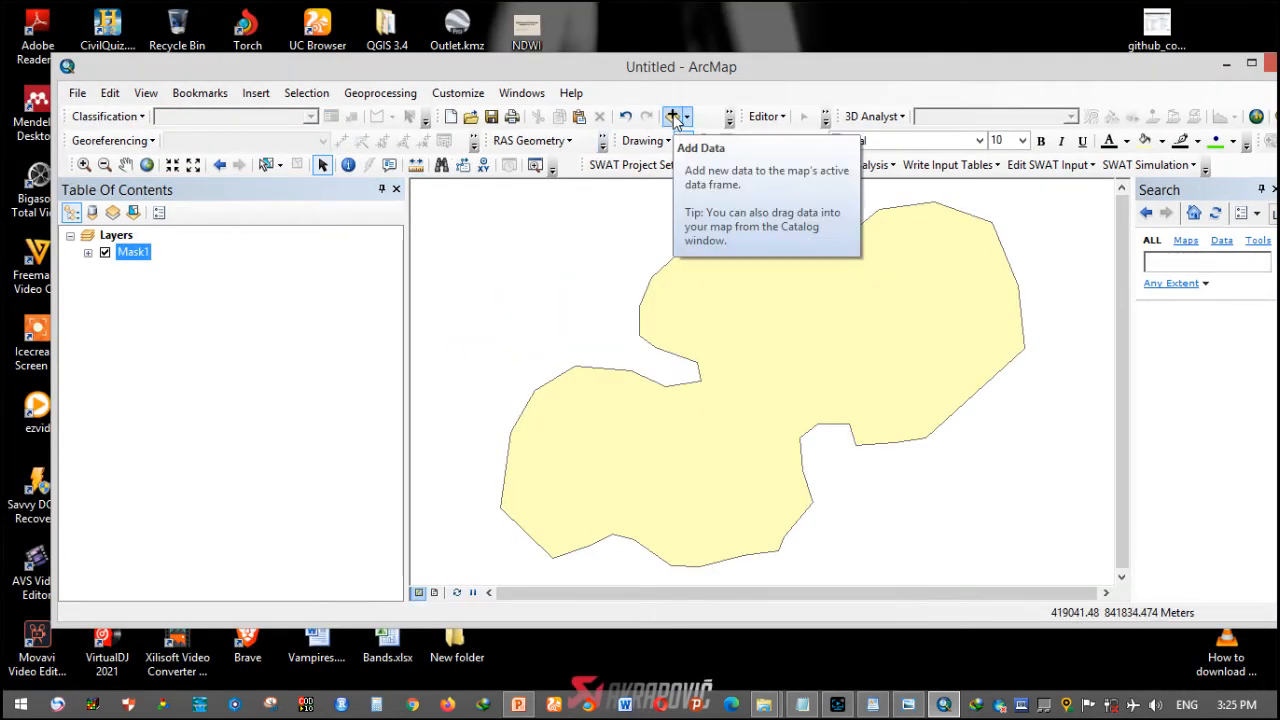
- Start adding data from the 2000 scene, consult the BaJPG Landsat band chart for the Landsat 7 bands, and return to ArcMap
{"action": "left_click", "coordinate": [674, 118]}
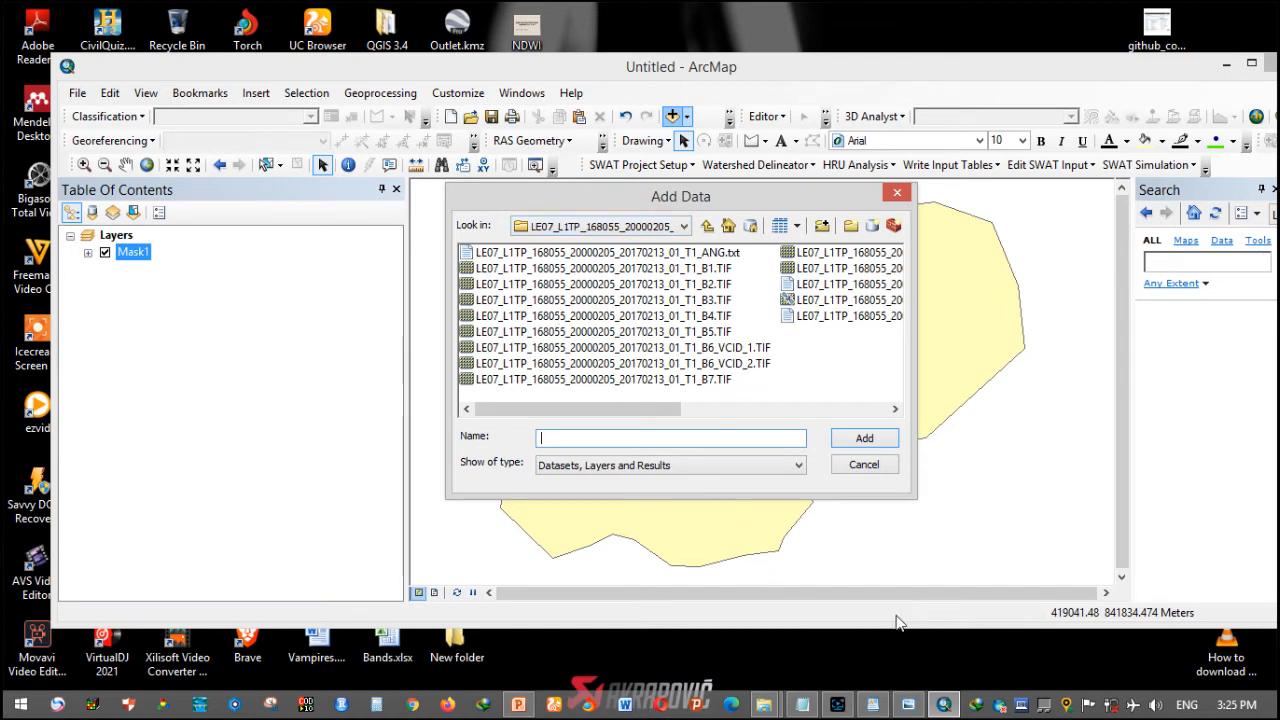
{"action": "left_click", "coordinate": [908, 706]}
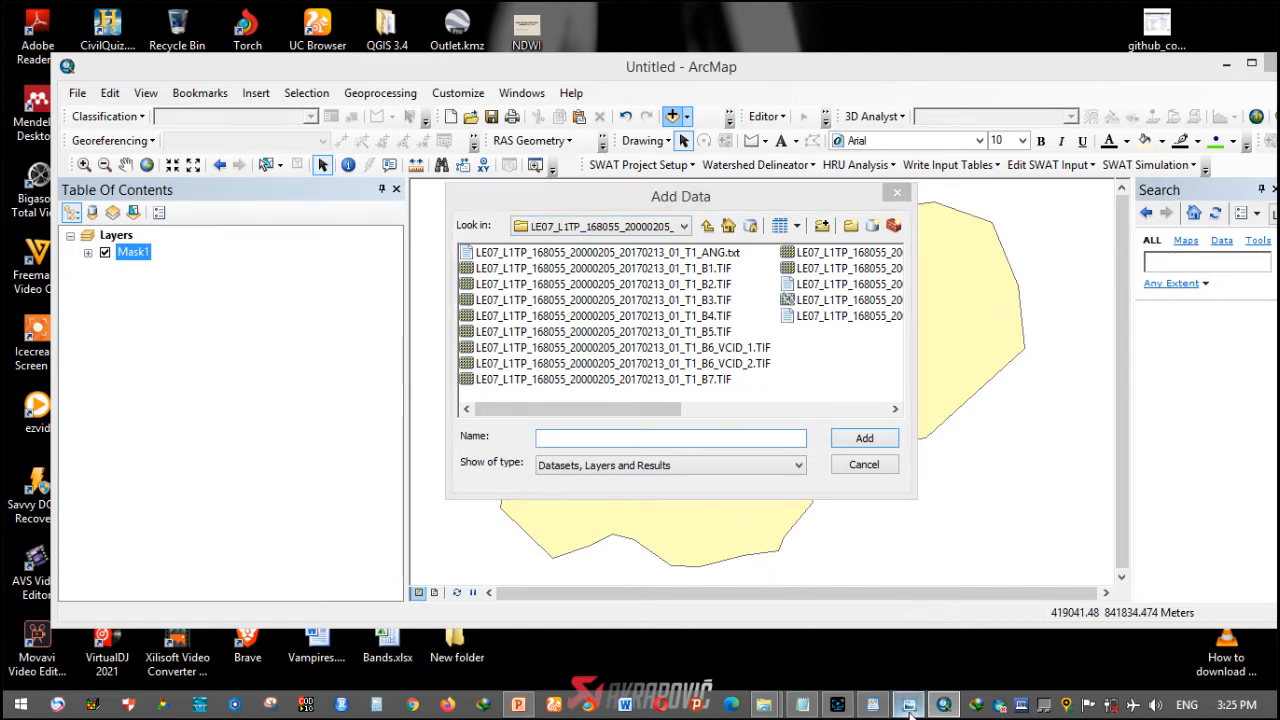
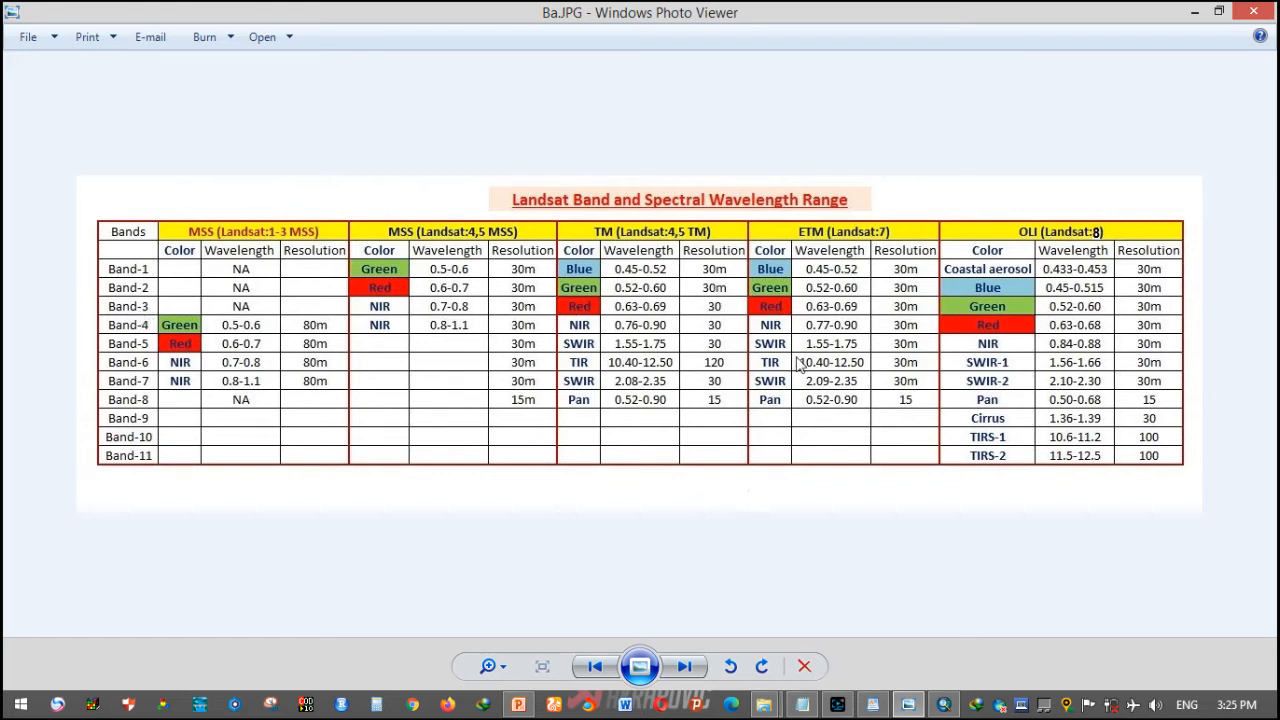
{"action": "left_click", "coordinate": [943, 704]}
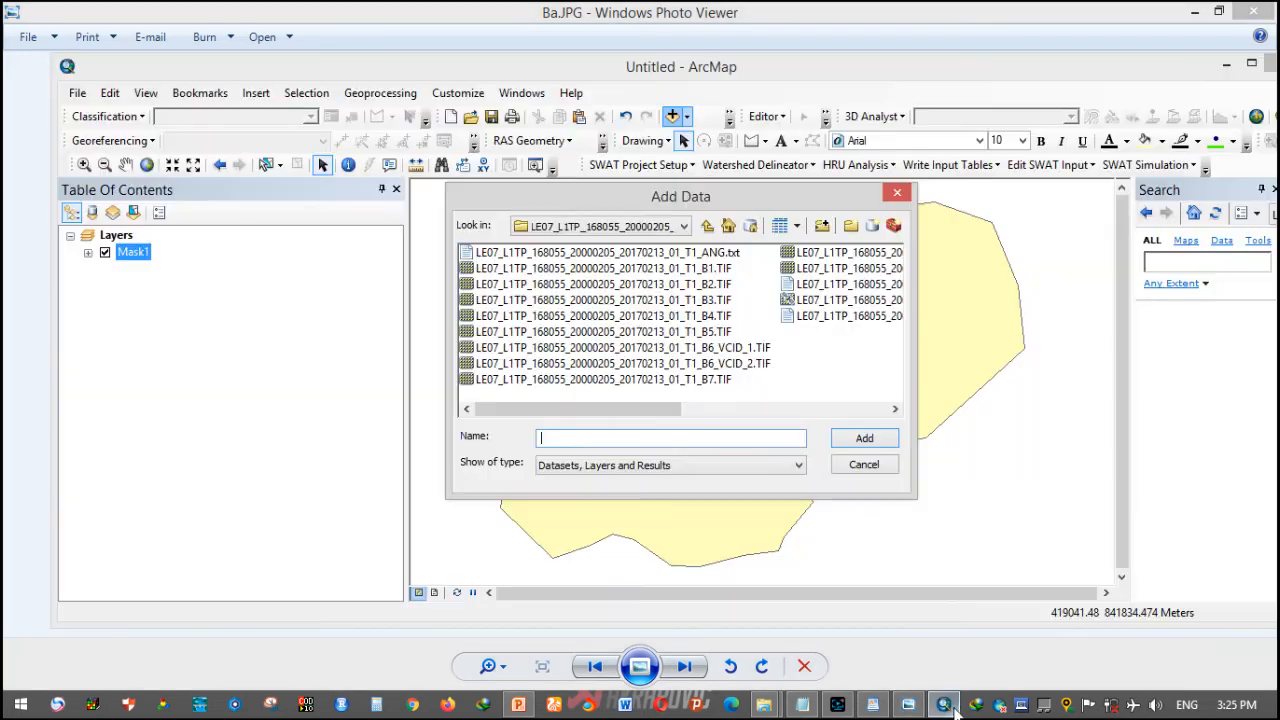
- Add the B2 and B4 TIF rasters of the 2000 Landsat 7 scene to the map, building pyramids with the default options
{"action": "left_click", "coordinate": [690, 285]}
{"action": "left_click", "coordinate": [716, 316], "text": "ctrl"}
{"action": "left_click", "coordinate": [864, 438]}
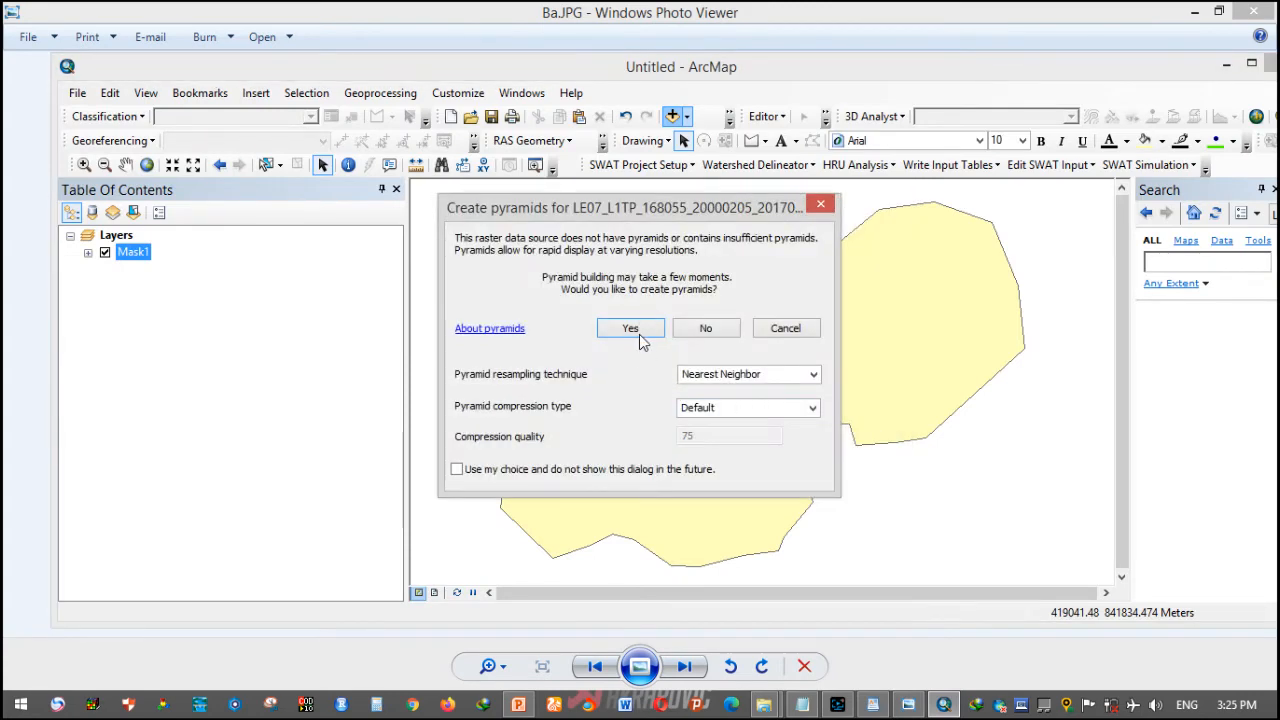
{"action": "left_click", "coordinate": [638, 331]}
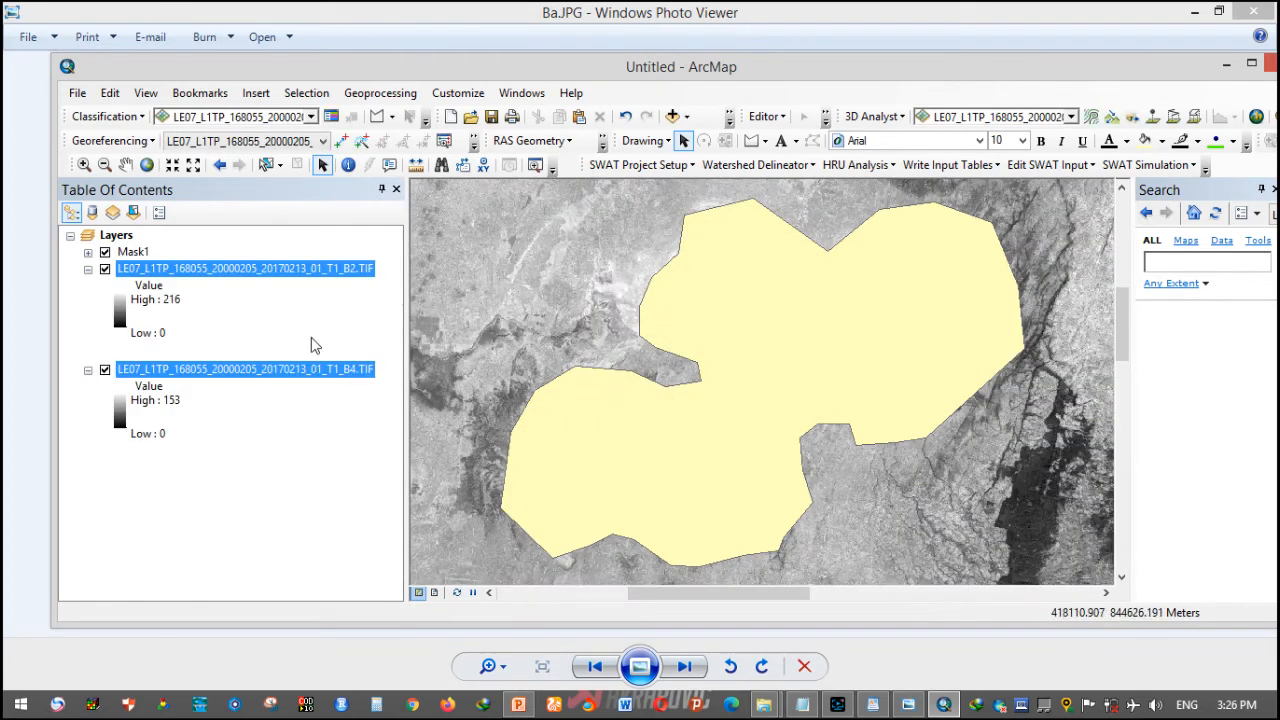
{"action": "left_click", "coordinate": [240, 332]}
{"action": "left_click", "coordinate": [190, 346]}
{"action": "left_click", "coordinate": [240, 325]}
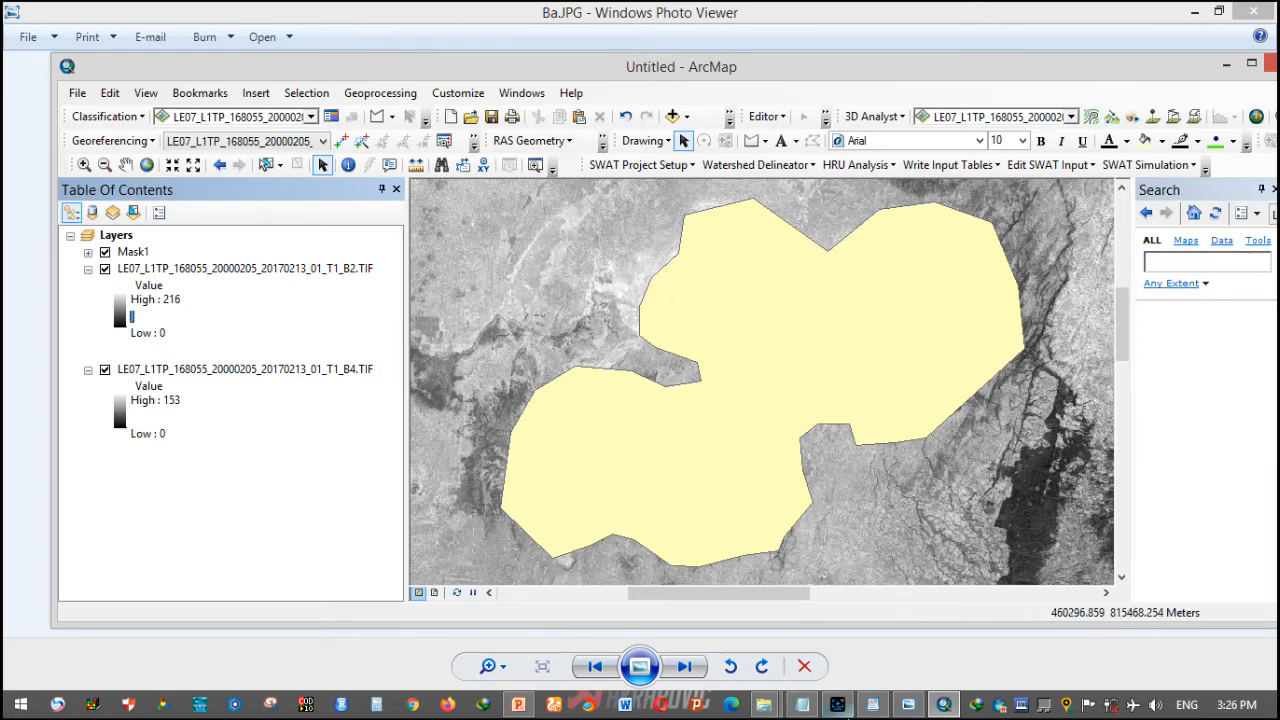
- Switch to File Explorer, open the LE07_L1TP_168055_20000205_20170213_01_T1 folder, widen its name column and select the MTL text file
{"action": "mouse_move", "coordinate": [778, 706]}
{"action": "left_click", "coordinate": [777, 664]}
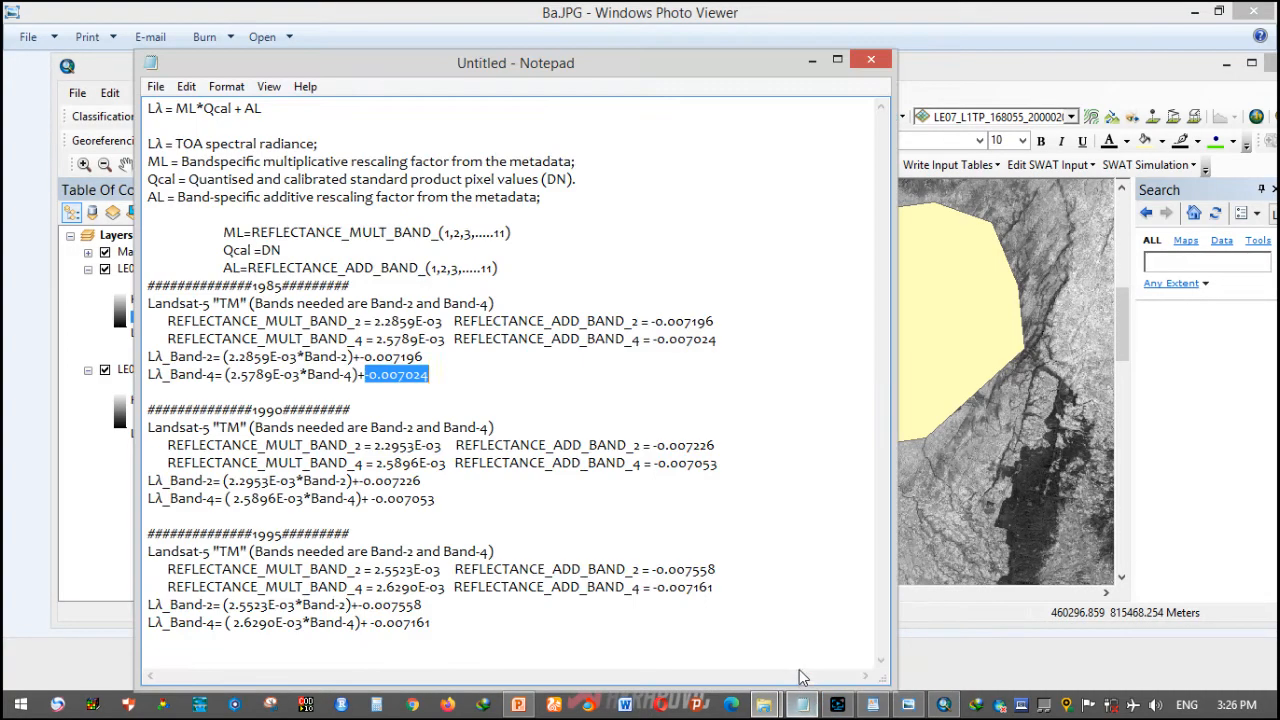
{"action": "left_click", "coordinate": [773, 700]}
{"action": "left_click", "coordinate": [182, 149]}
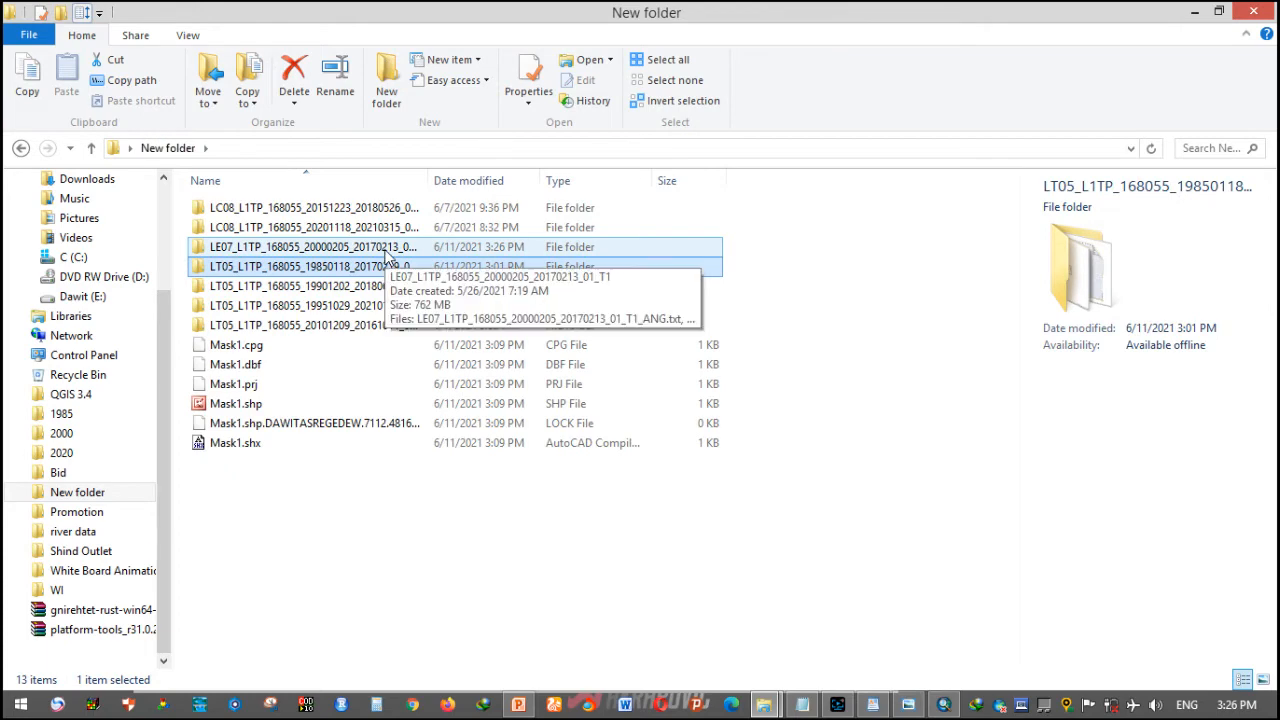
{"action": "double_click", "coordinate": [386, 251]}
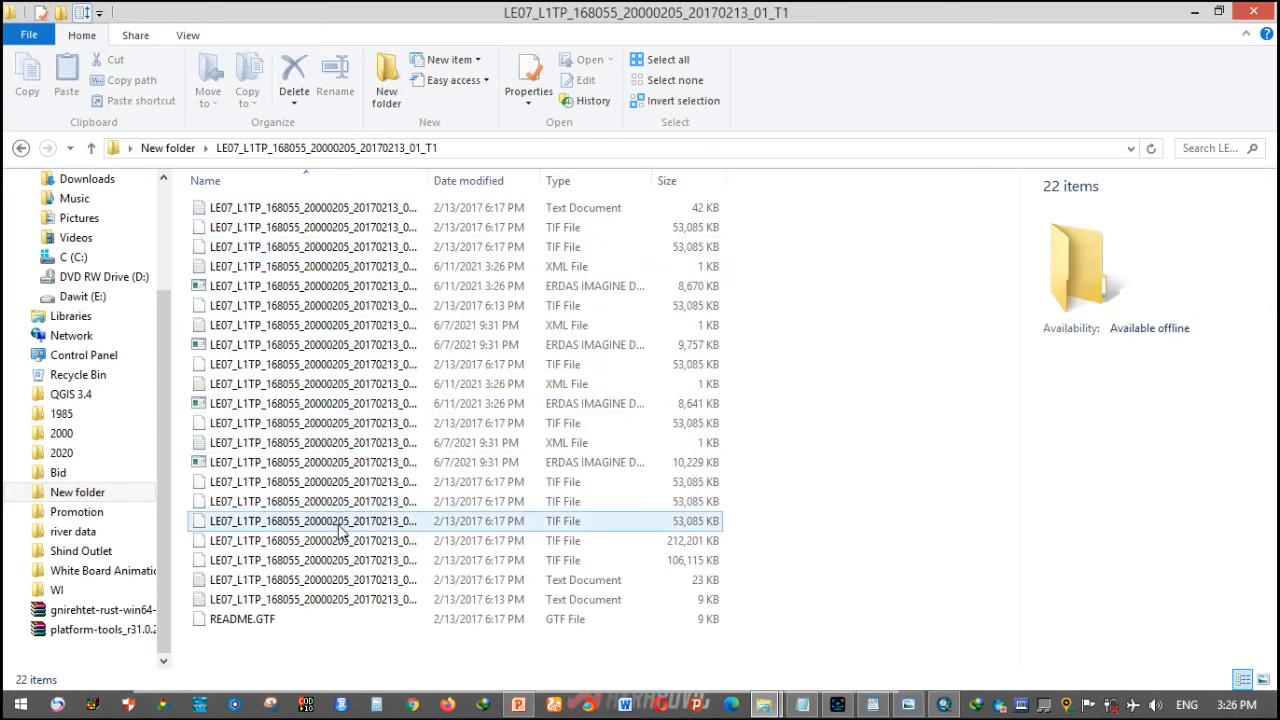
{"action": "left_click_drag", "start_coordinate": [424, 182], "coordinate": [621, 182]}
{"action": "left_click", "coordinate": [467, 599]}
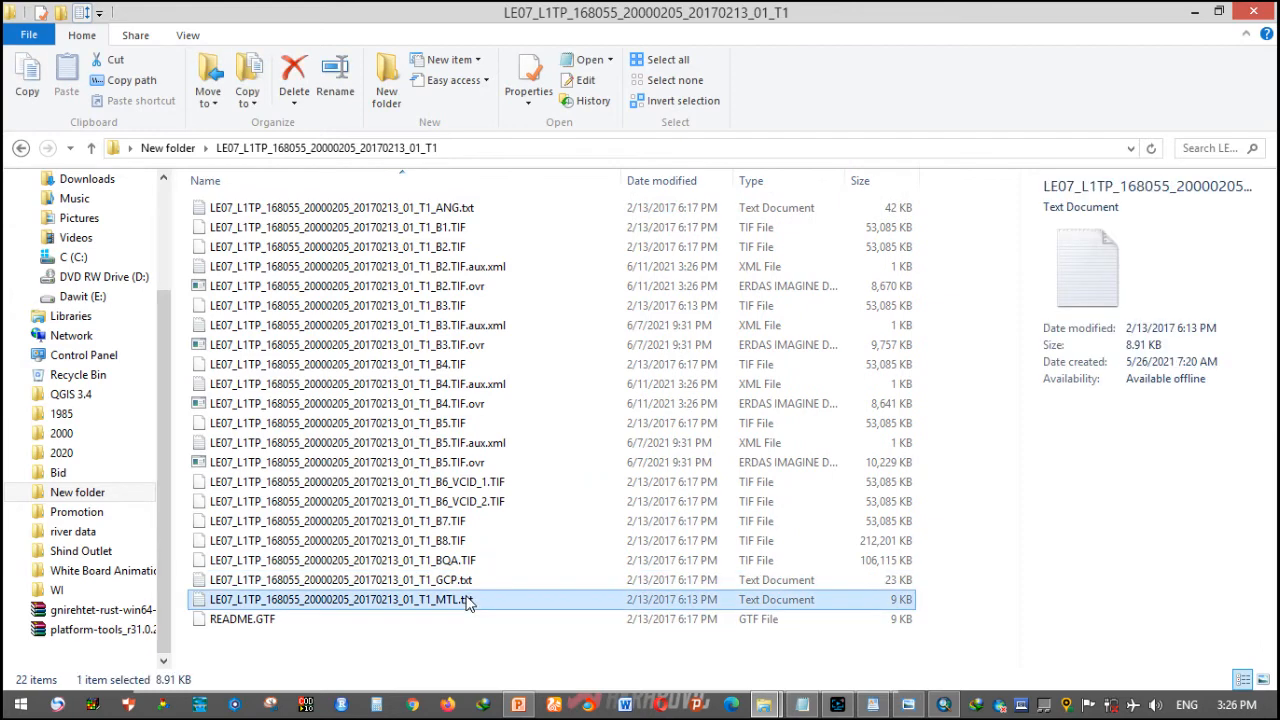
- Close the WordPad window containing the 1985 scene's MTL metadata
{"action": "double_click", "coordinate": [467, 599]}
{"action": "left_click", "coordinate": [872, 705]}
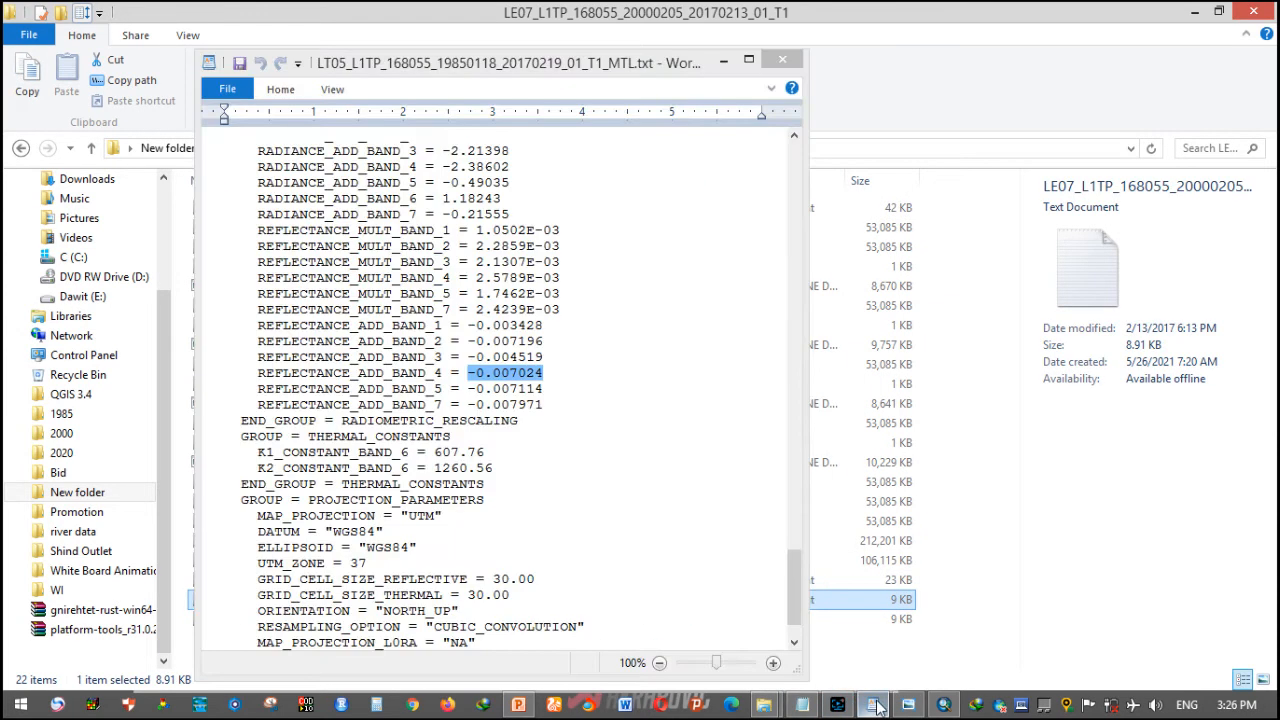
{"action": "right_click", "coordinate": [872, 705]}
{"action": "left_click", "coordinate": [835, 660]}
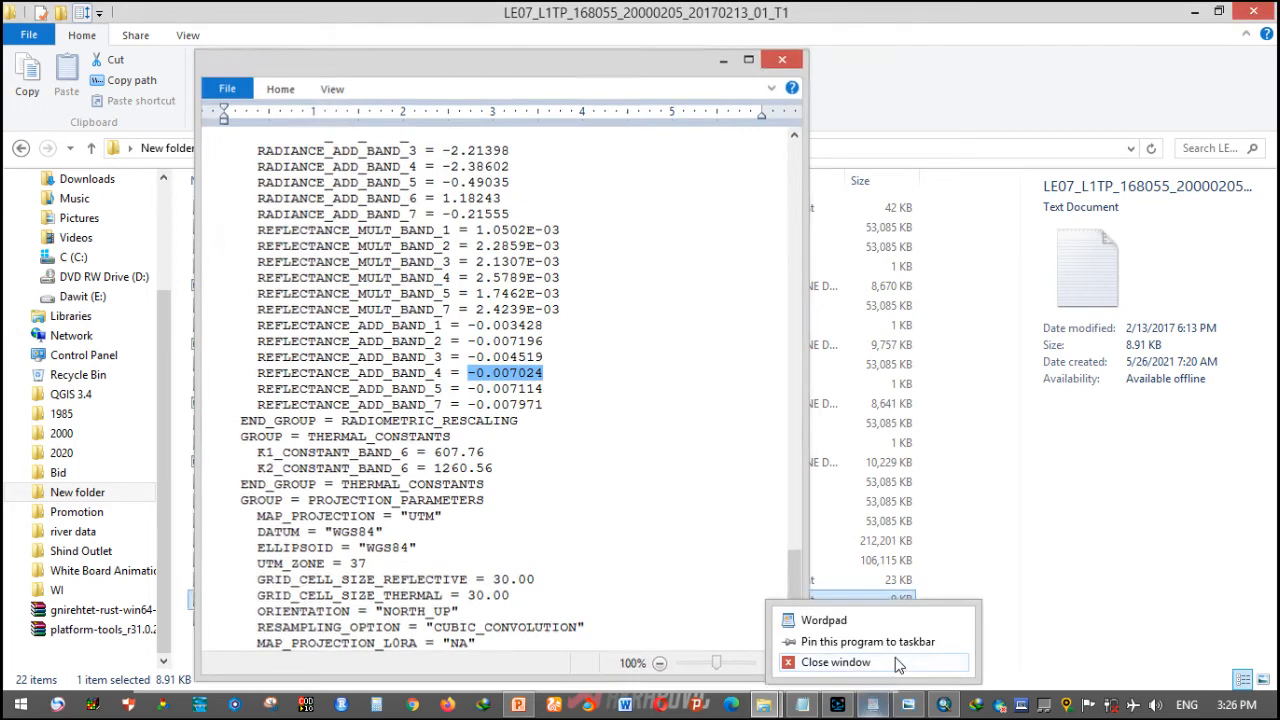
- Open the 2000 scene's MTL text file in WordPad and find the reflectance MULT and ADD values for bands 2 and 4
{"action": "right_click", "coordinate": [522, 599]}
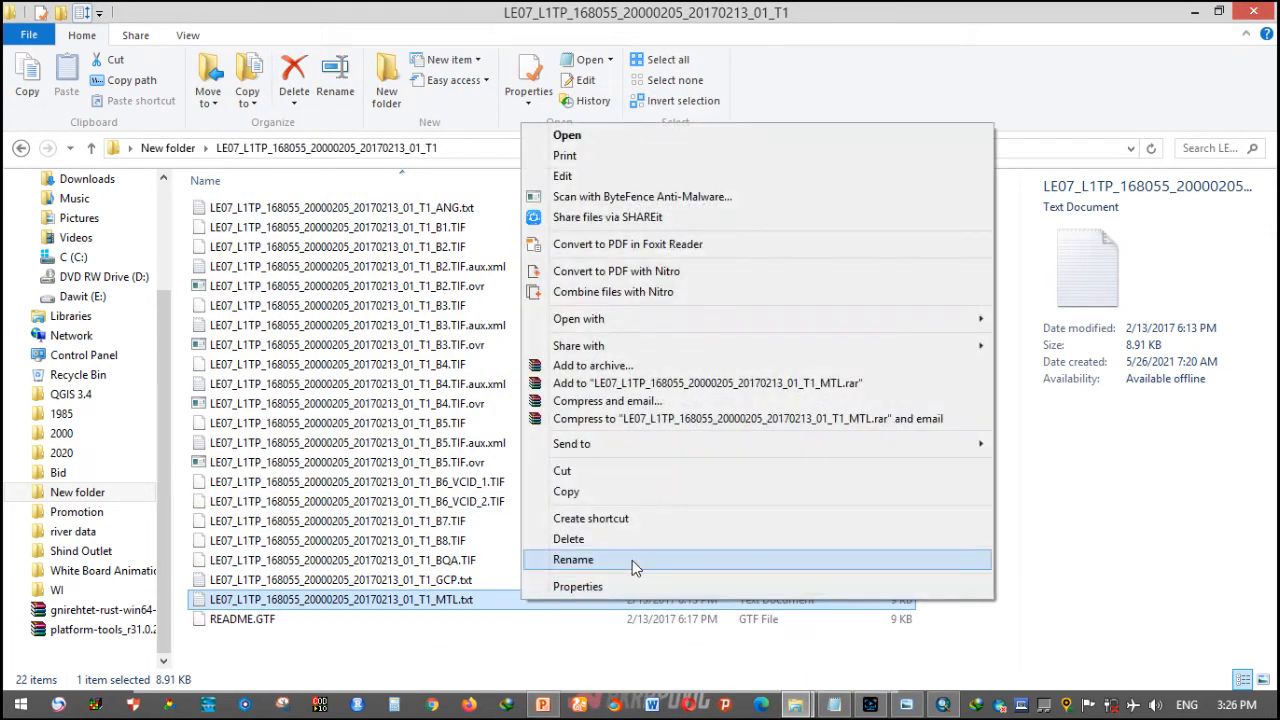
{"action": "mouse_move", "coordinate": [950, 319]}
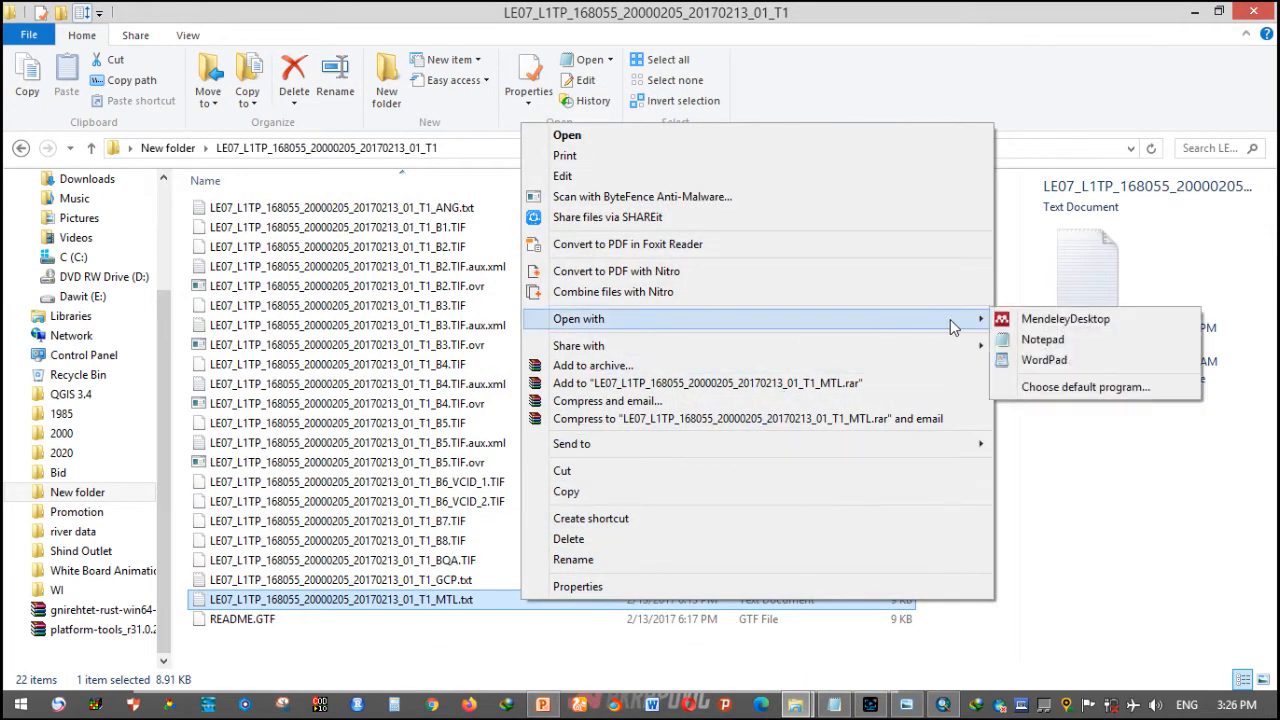
{"action": "left_click", "coordinate": [1055, 364]}
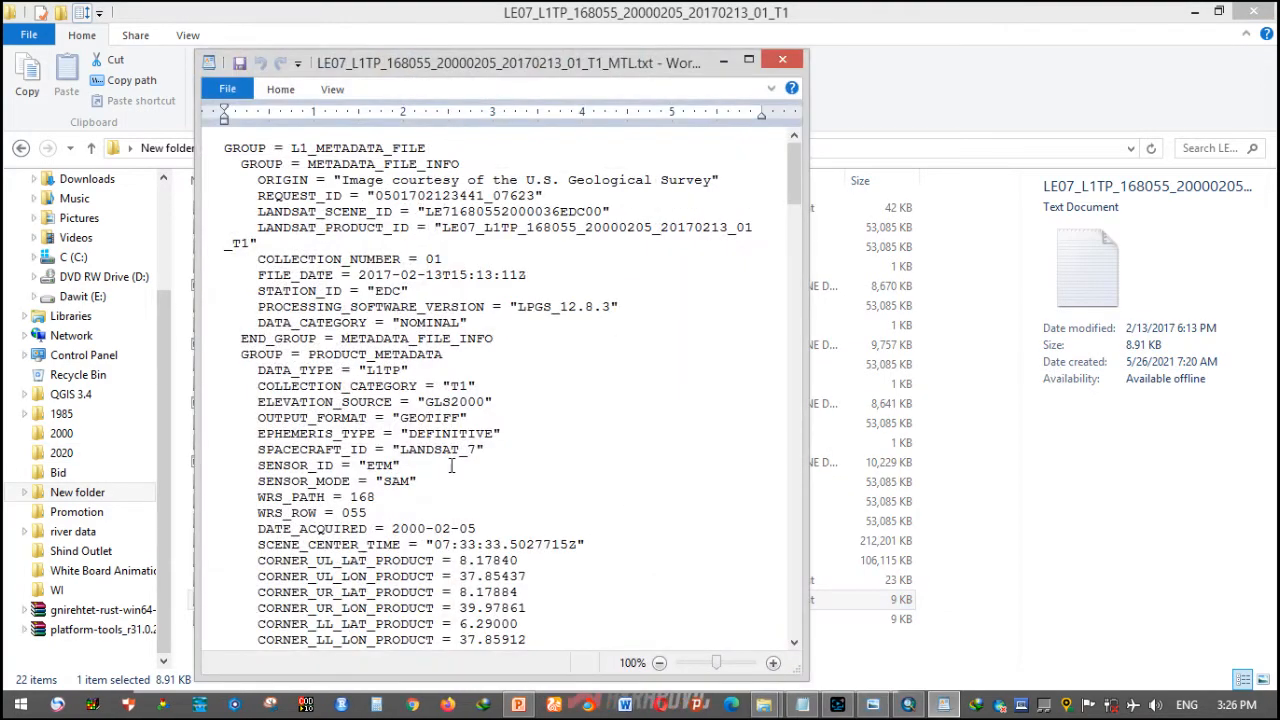
{"action": "scroll", "coordinate": [608, 388], "scroll_direction": "down", "scroll_amount": 8}
{"action": "scroll", "coordinate": [608, 388], "scroll_direction": "down", "scroll_amount": 20}
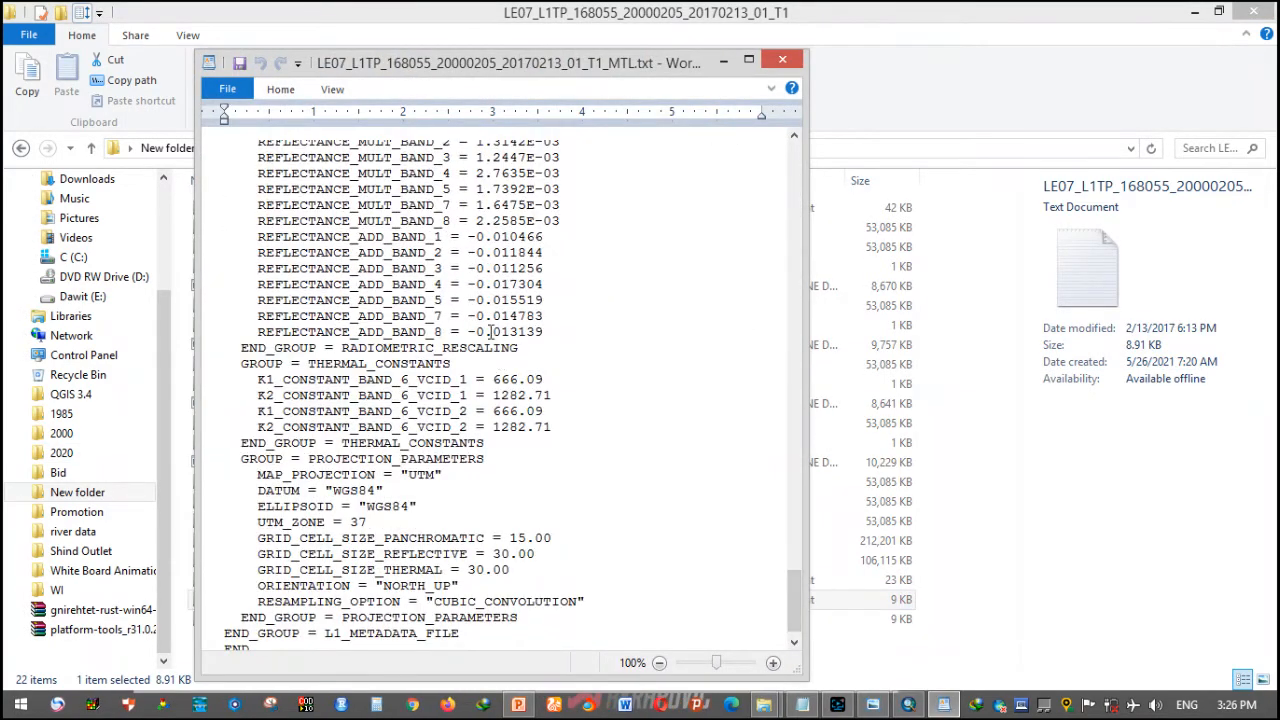
{"action": "scroll", "coordinate": [450, 280], "scroll_direction": "up", "scroll_amount": 2}
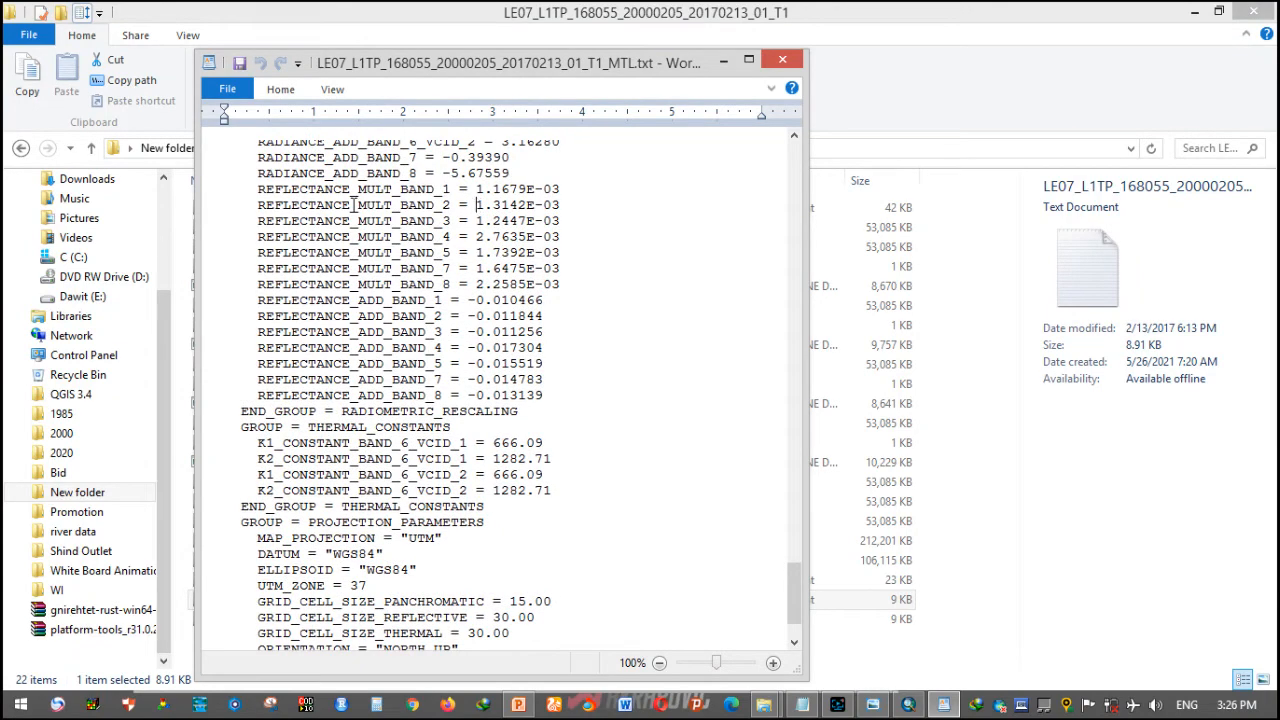
- Copy the band 2 reflectance MULT value 1.3142E-03 from the MTL file into the Notepad notes, retitling the first section 2000
{"action": "left_click_drag", "start_coordinate": [476, 205], "coordinate": [566, 212]}
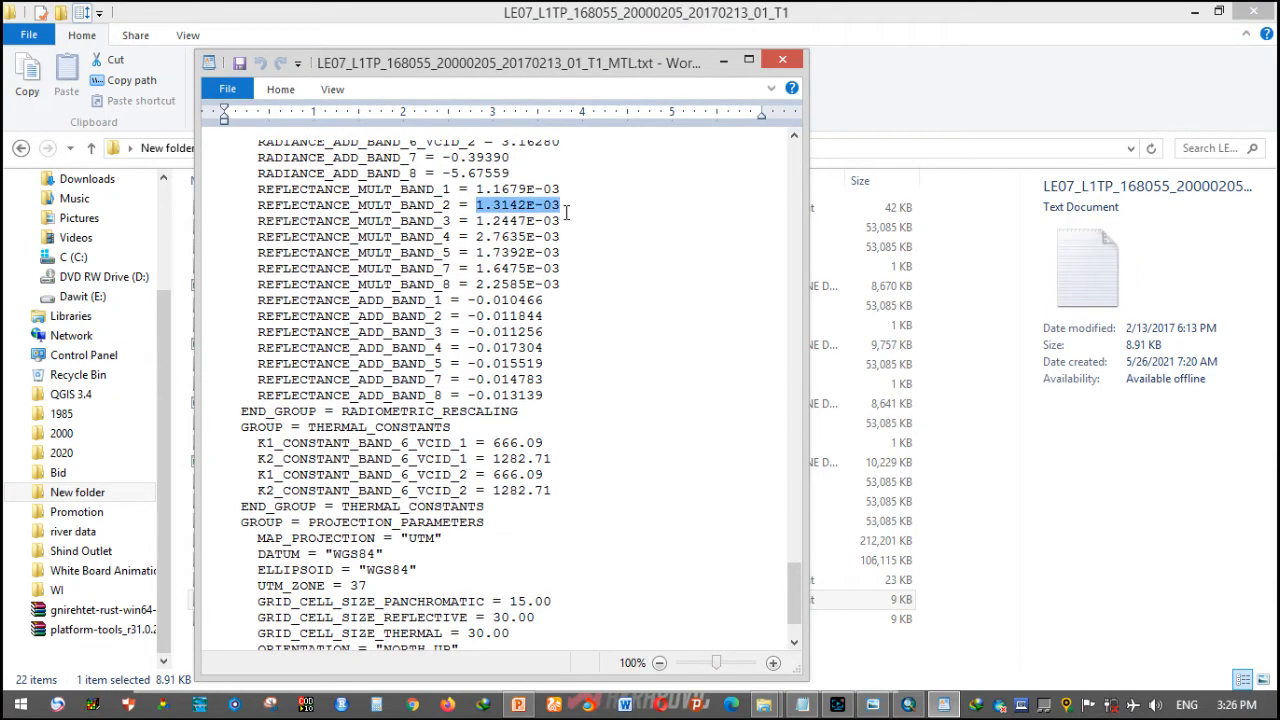
{"action": "right_click", "coordinate": [538, 205]}
{"action": "left_click", "coordinate": [590, 236]}
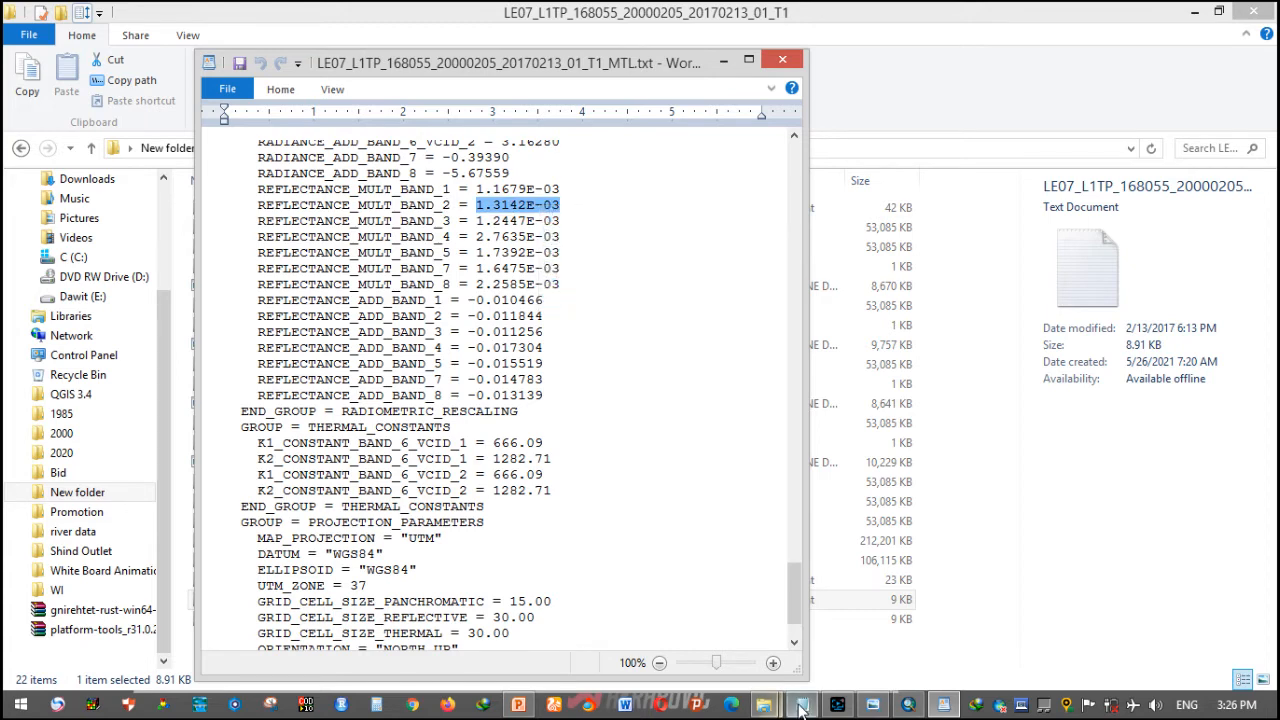
{"action": "left_click", "coordinate": [800, 705]}
{"action": "left_click_drag", "start_coordinate": [283, 288], "coordinate": [251, 287]}
{"action": "type", "text": "2000#########"}
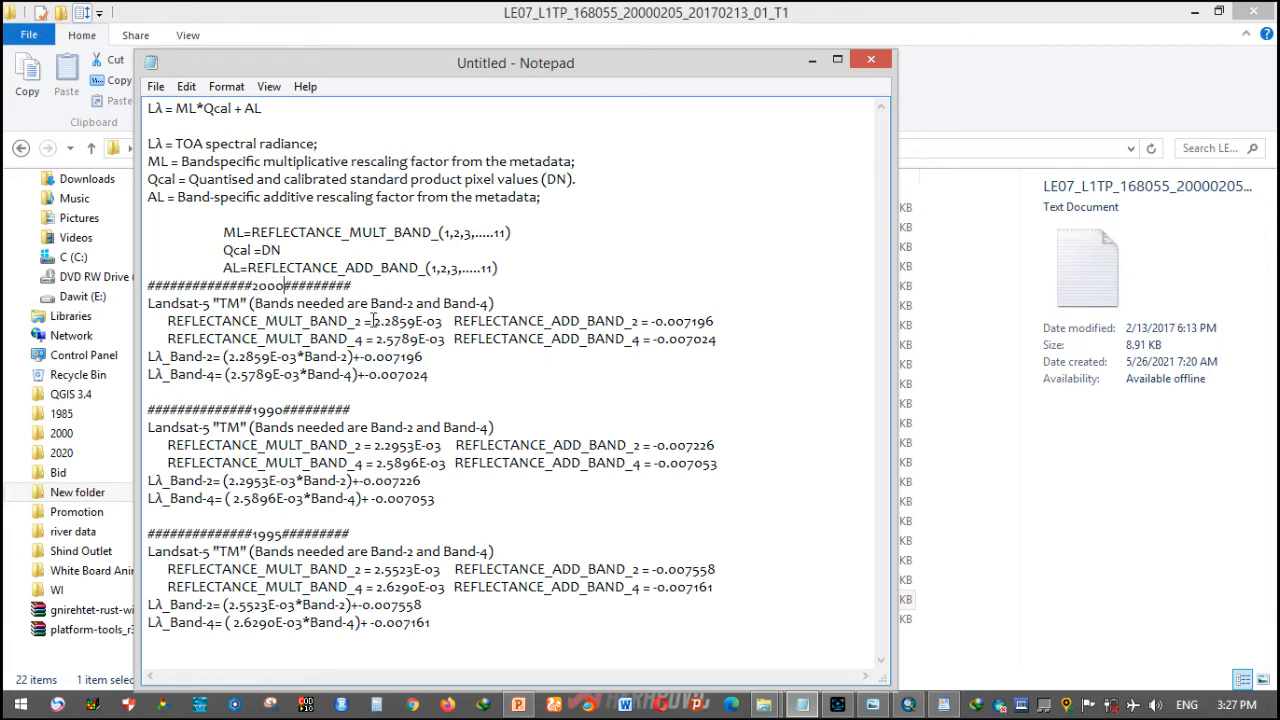
{"action": "left_click_drag", "start_coordinate": [372, 321], "coordinate": [443, 328]}
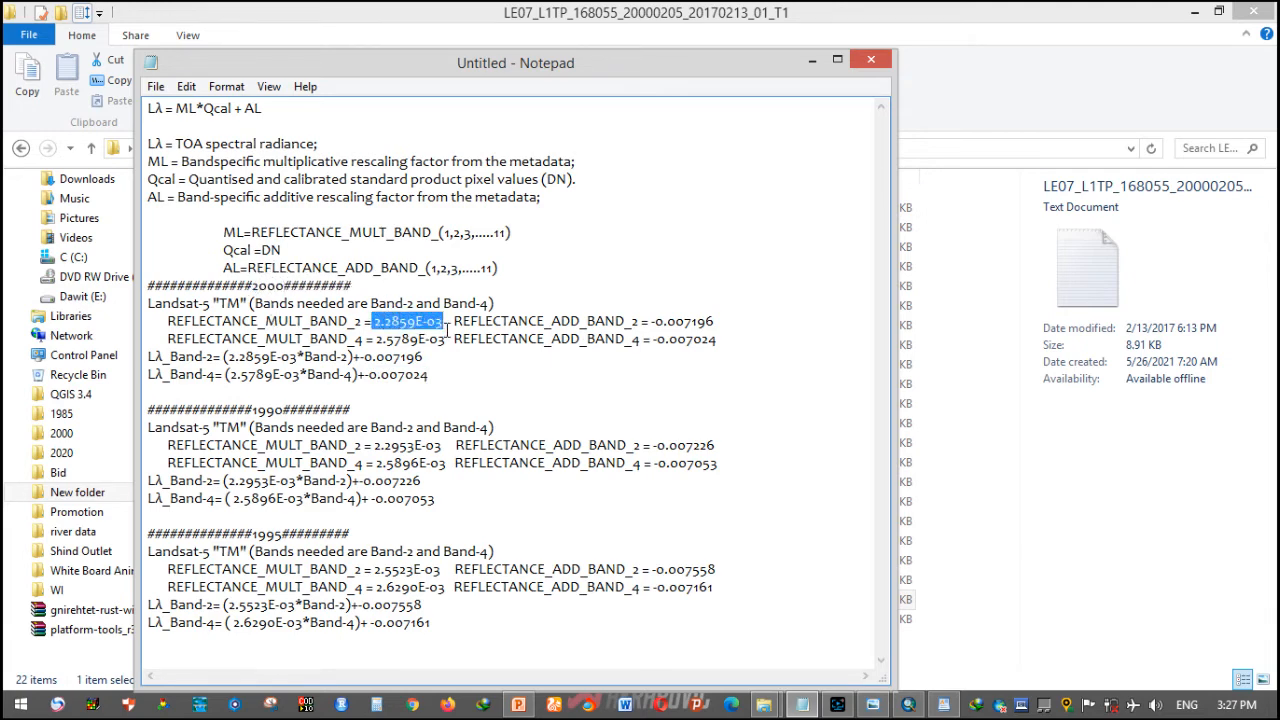
- Copy the band 4 reflectance MULT value 2.7635E-03 from the WordPad metadata into the 2000 section of the Notepad notes
{"action": "left_click", "coordinate": [943, 705]}
{"action": "left_click_drag", "start_coordinate": [476, 236], "coordinate": [549, 243]}
{"action": "right_click", "coordinate": [555, 245]}
{"action": "left_click", "coordinate": [606, 270]}
{"action": "key", "text": "alt+Tab"}
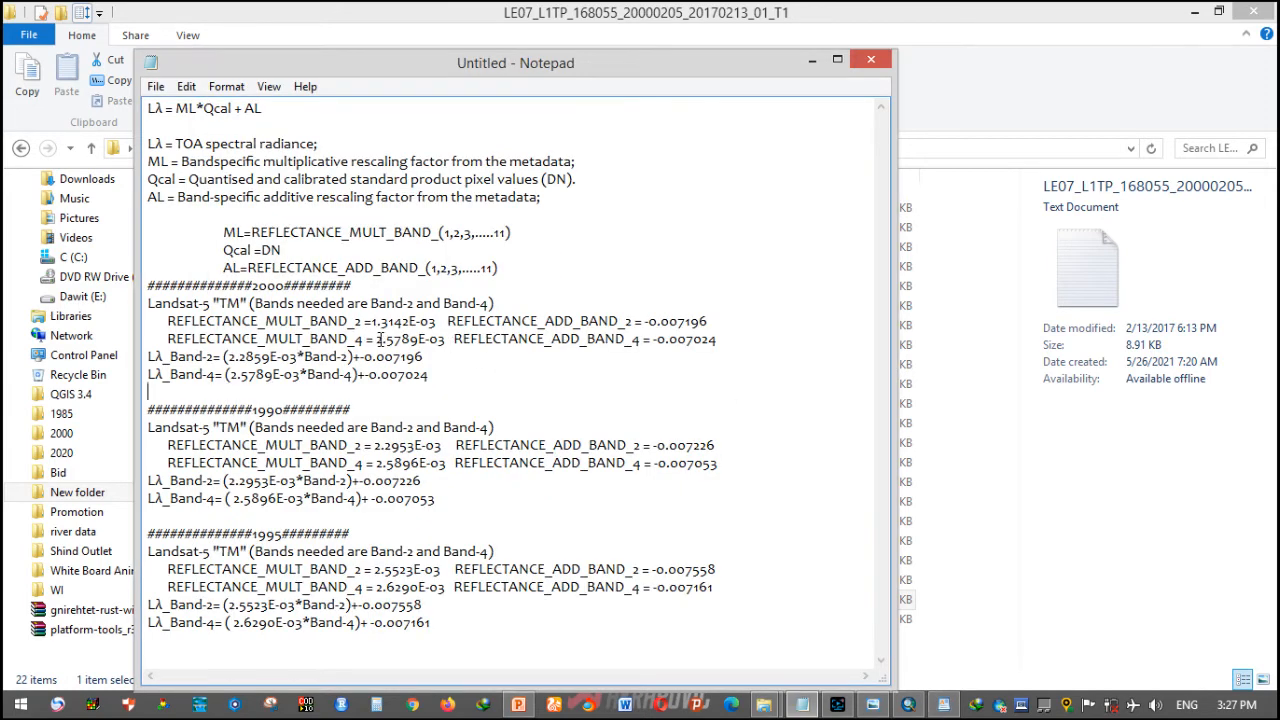
- Copy the ADD values -0.011844 (band 2) and -0.017304 (band 4) from the metadata into the 2000 notes, removing the 1990 and 1995 sections
{"action": "key", "text": "alt+Tab"}
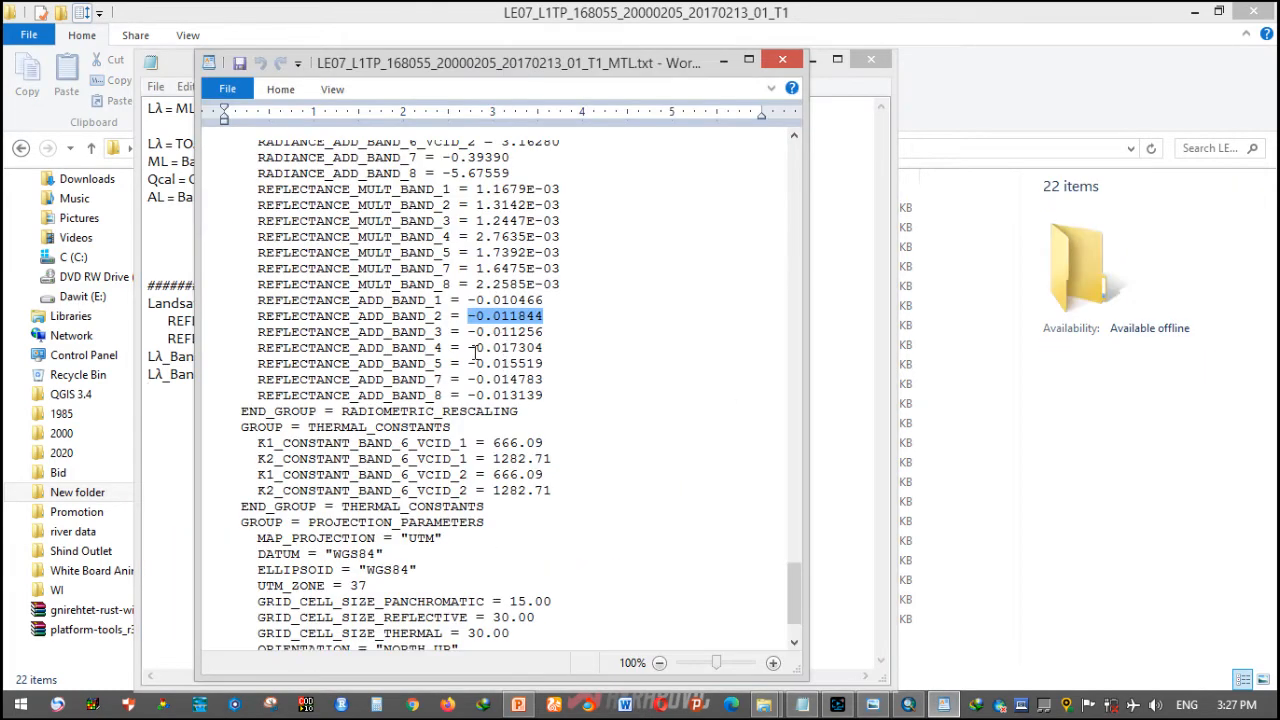
{"action": "left_click_drag", "start_coordinate": [469, 347], "coordinate": [542, 350]}
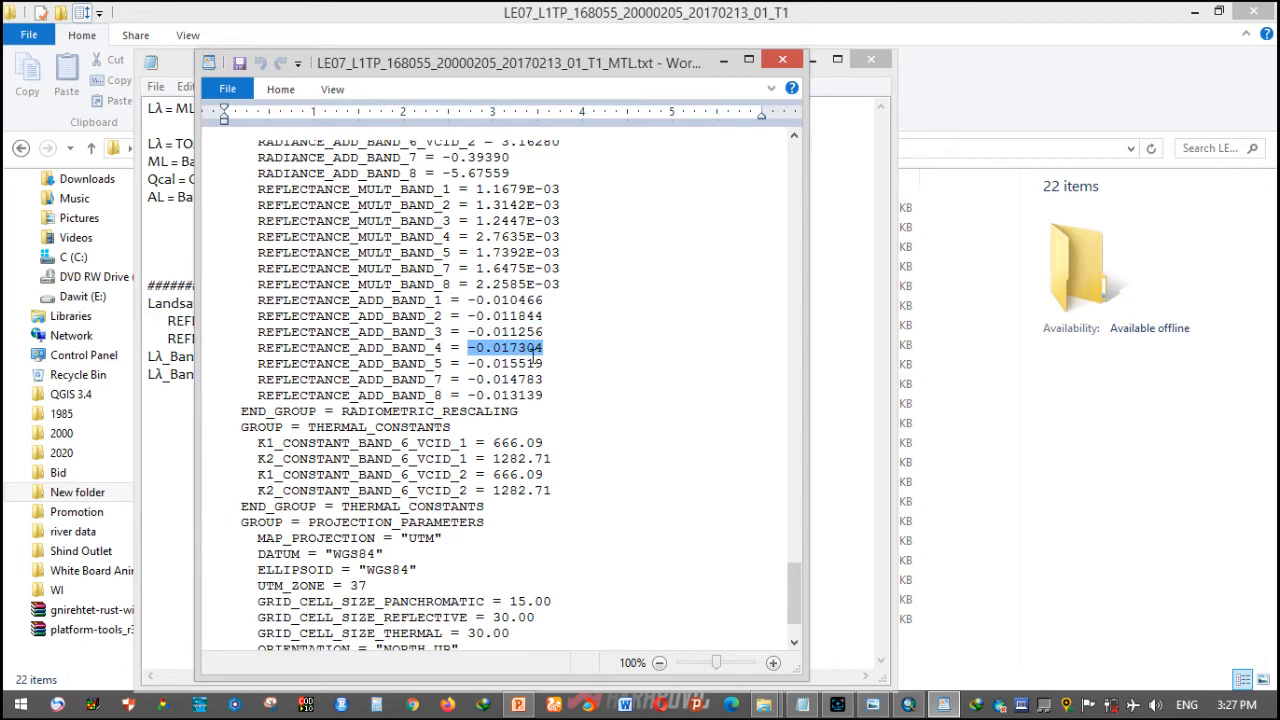
{"action": "right_click", "coordinate": [535, 355]}
{"action": "left_click", "coordinate": [586, 381]}
{"action": "key", "text": "alt+Tab"}
{"action": "key", "text": "ctrl+v"}
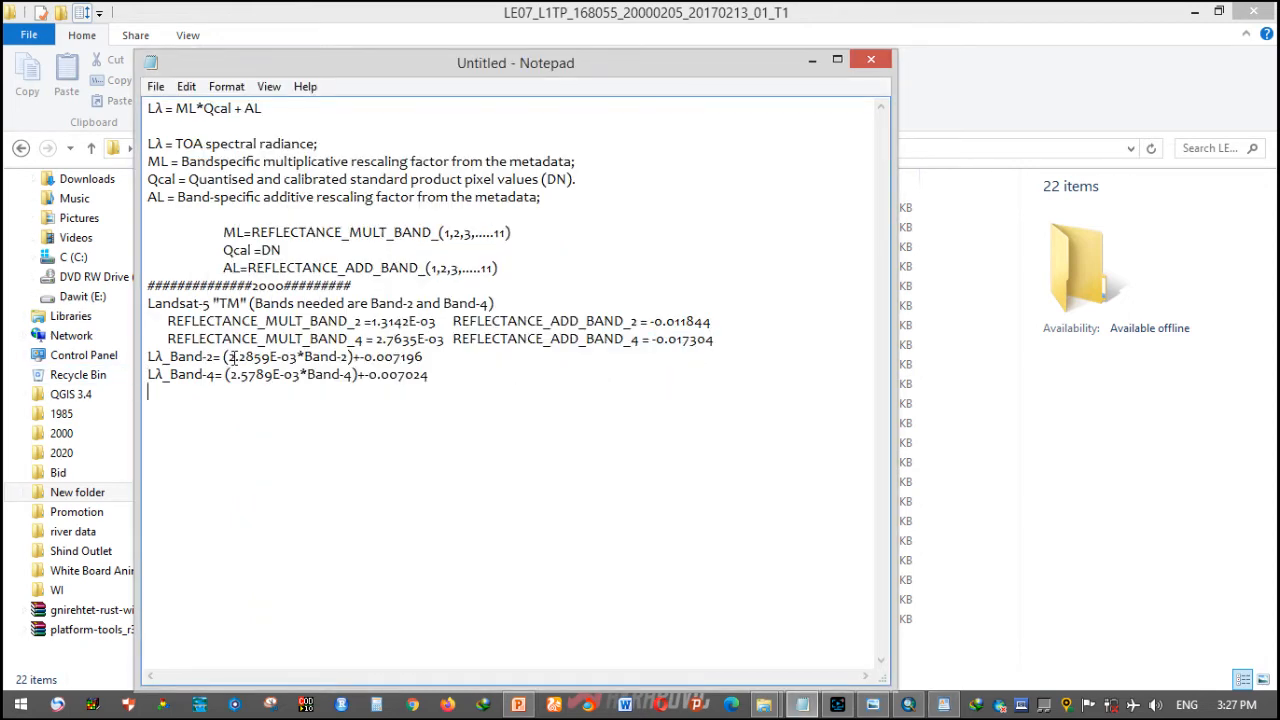
- Update the 2000 formulas to (1.3142E-03*Band-2)+-0.011844 and (2.7635E-03*Band-4)+-0.017304, removing extra spacing
{"action": "left_click_drag", "start_coordinate": [366, 374], "coordinate": [428, 376]}
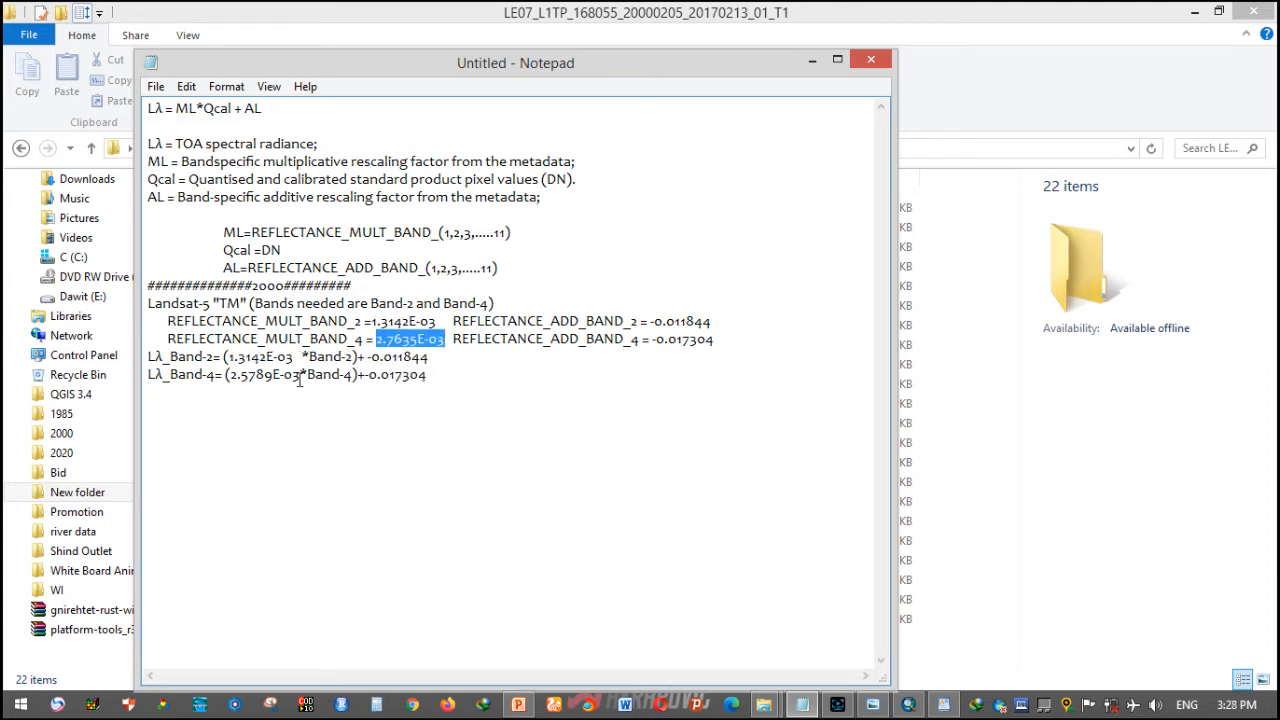
{"action": "left_click_drag", "start_coordinate": [300, 375], "coordinate": [240, 375]}
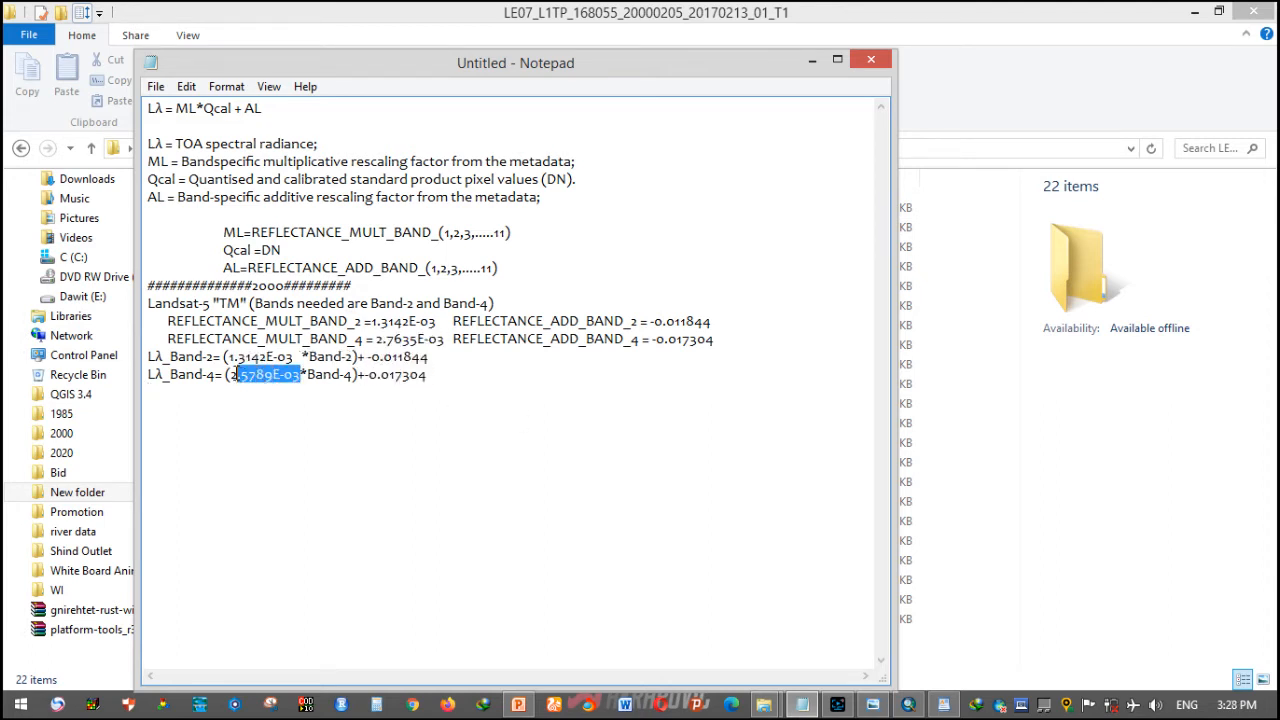
{"action": "key", "text": "ctrl+v"}
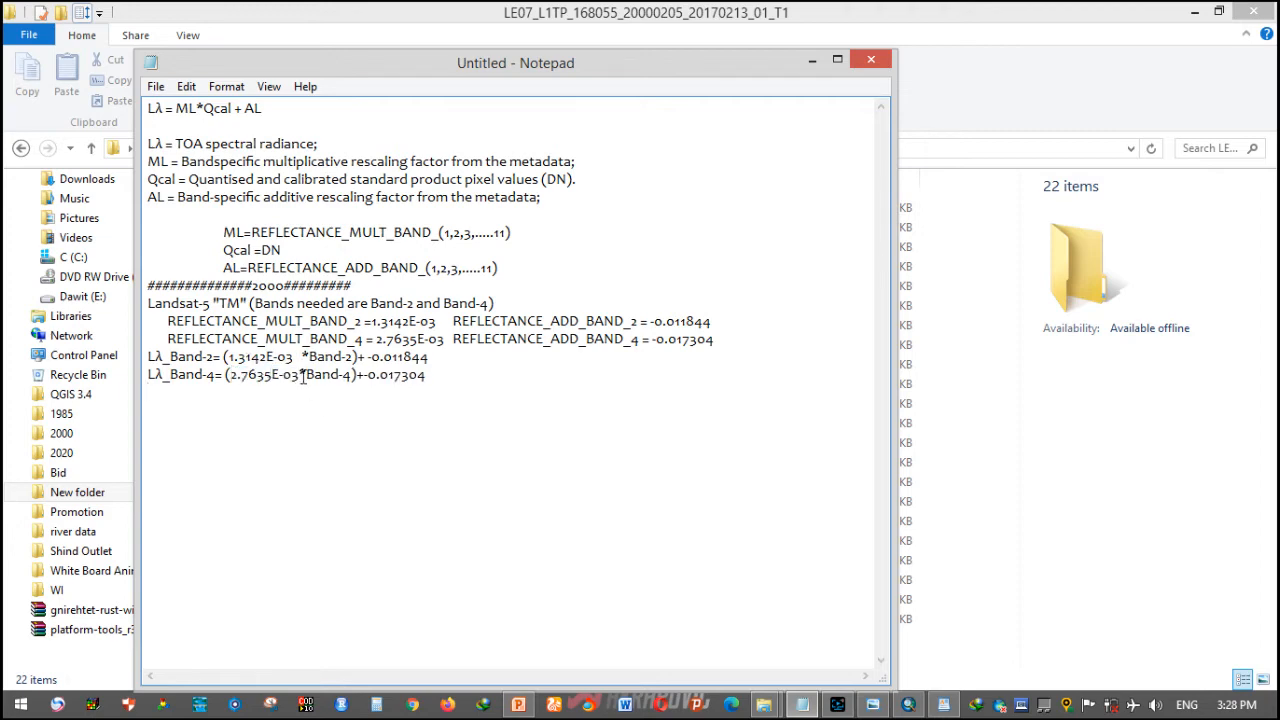
{"action": "key", "text": "BackSpace"}
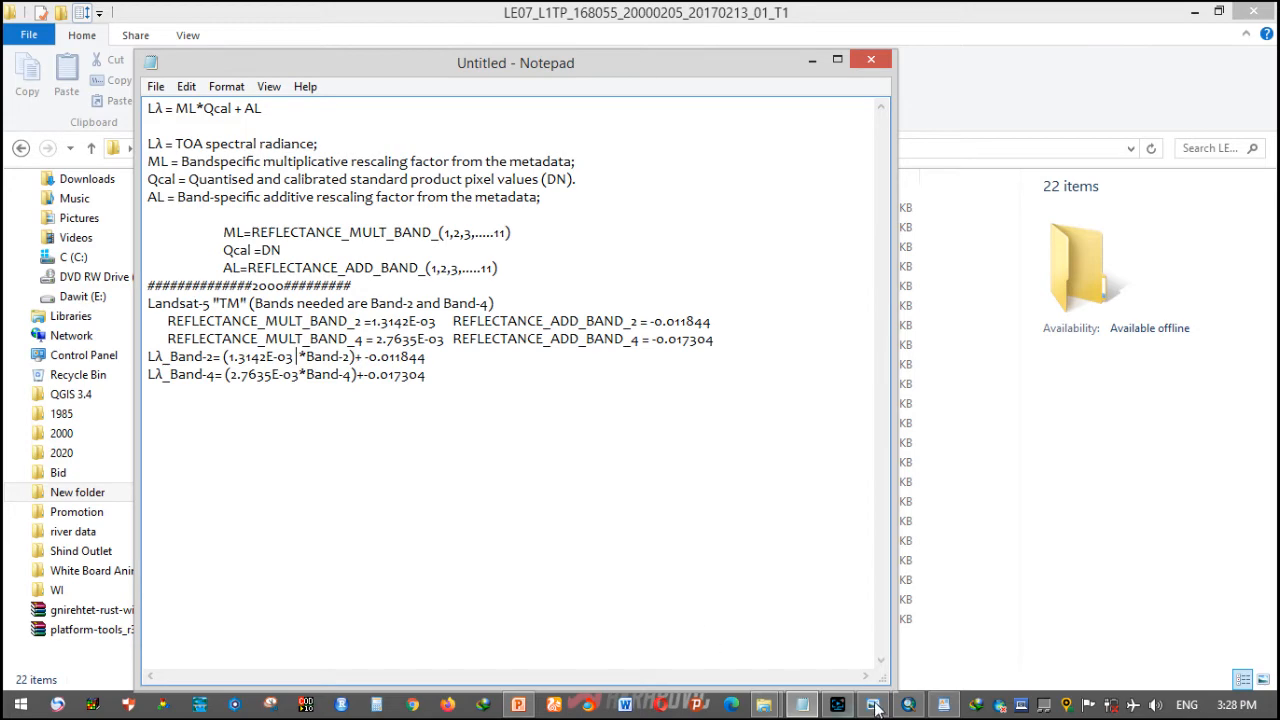
- Switch to ArcMap, maximize its window and hide the Mask1 layer
{"action": "left_click", "coordinate": [908, 705]}
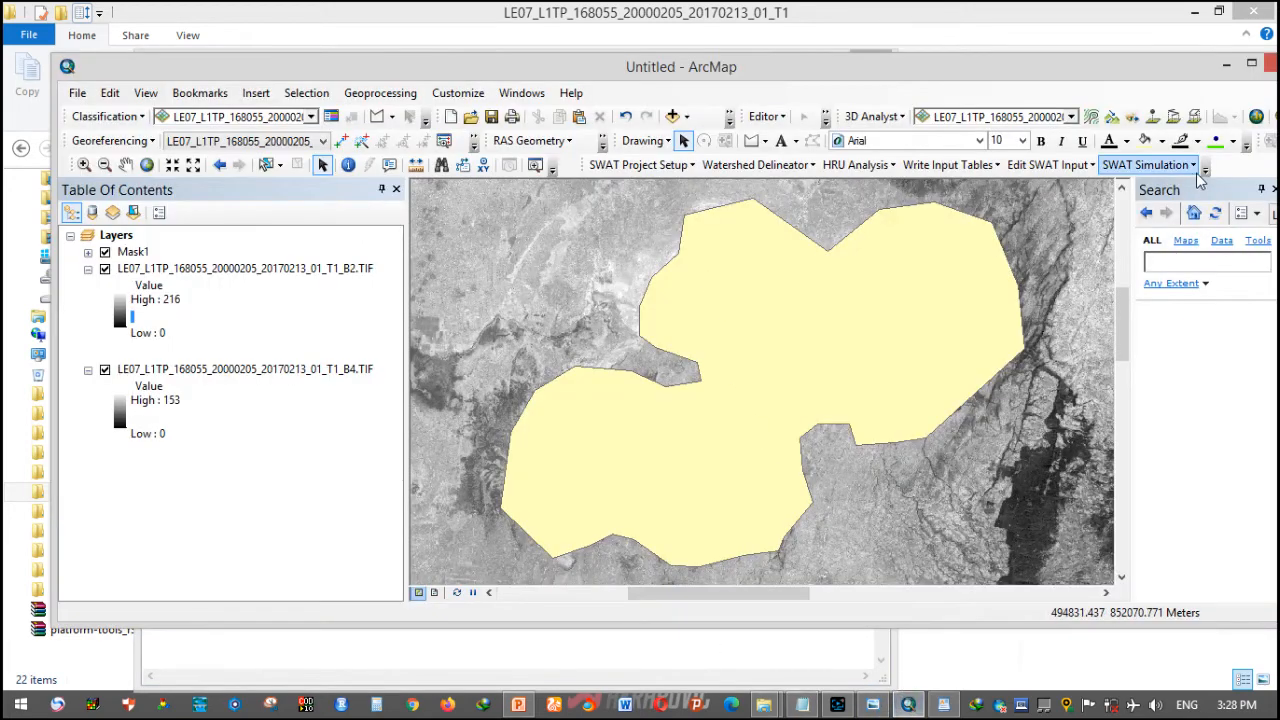
{"action": "double_click", "coordinate": [1186, 76]}
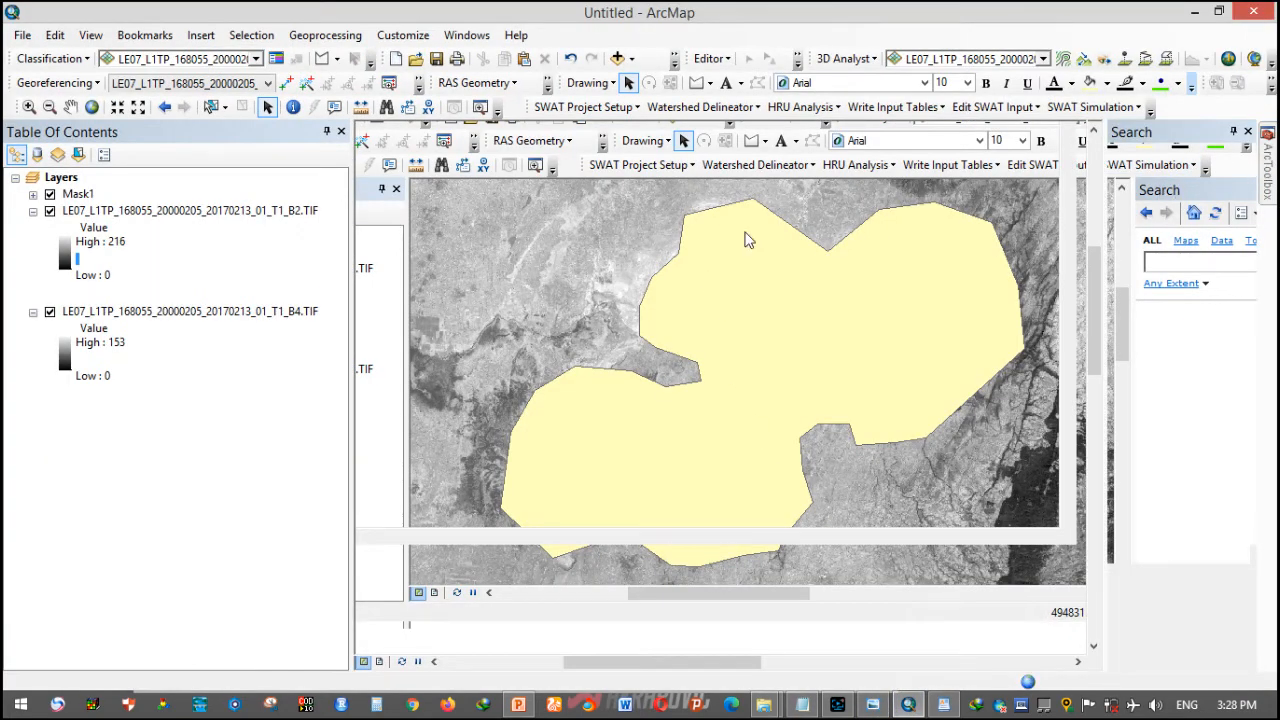
{"action": "left_click", "coordinate": [50, 195]}
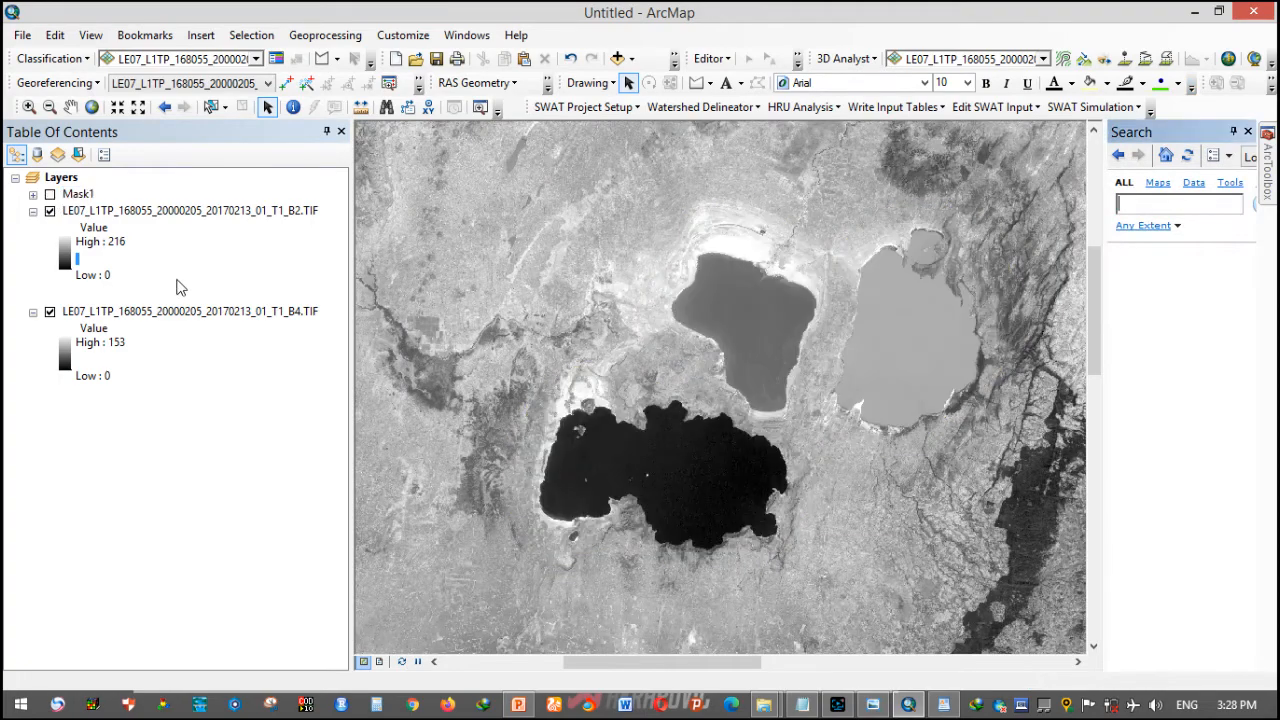
- Open the Raster Calculator from the Map Algebra set of the Spatial Analyst Tools
{"action": "left_click", "coordinate": [1275, 172]}
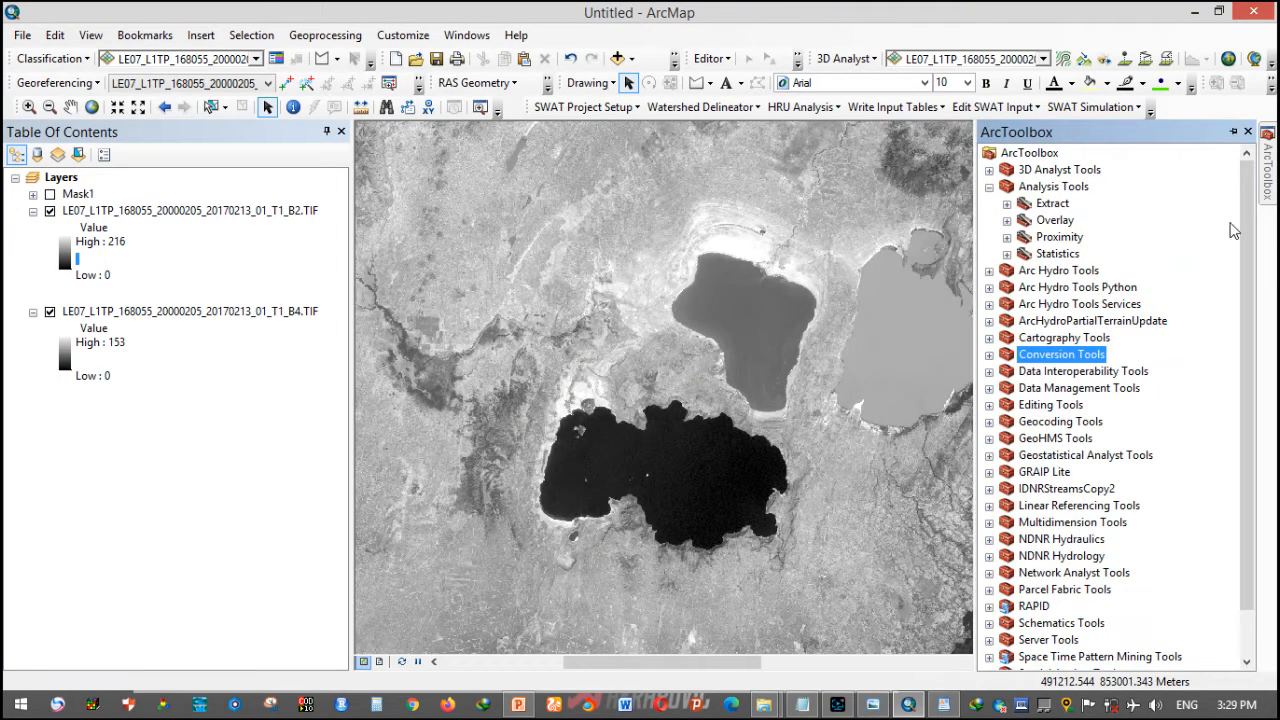
{"action": "left_click", "coordinate": [989, 187]}
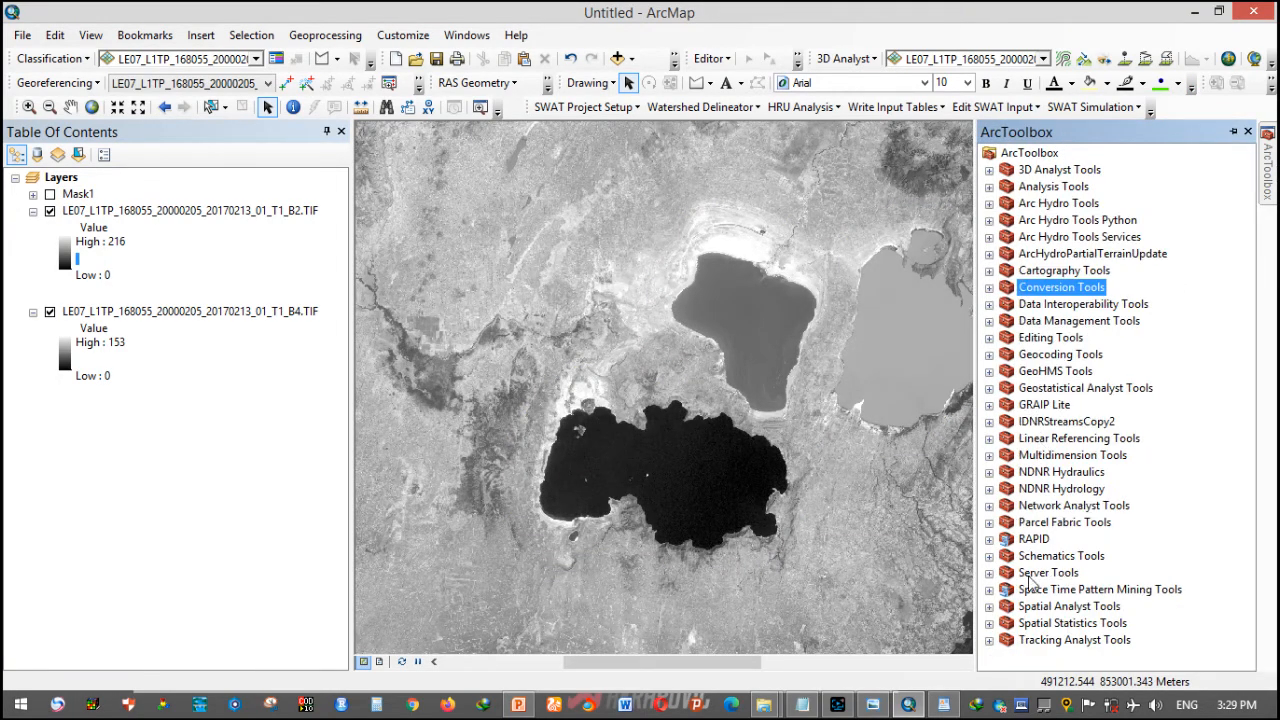
{"action": "double_click", "coordinate": [1022, 608]}
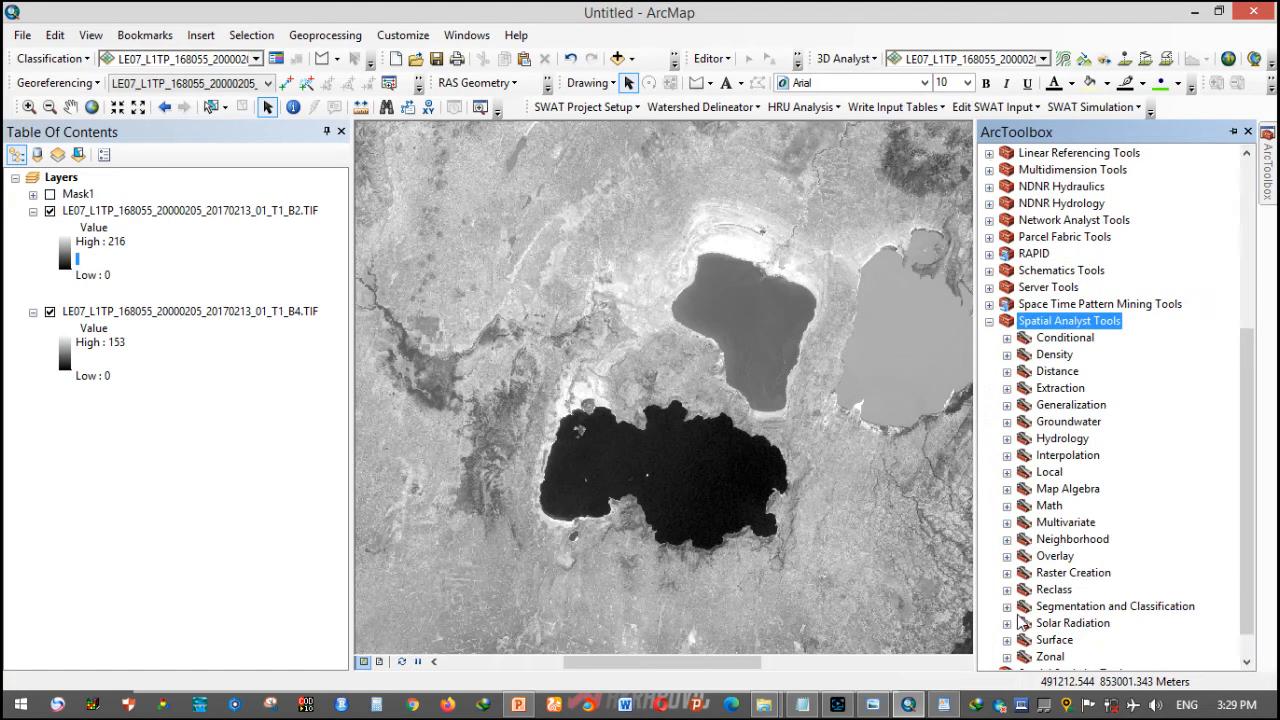
{"action": "double_click", "coordinate": [1070, 489]}
{"action": "double_click", "coordinate": [1090, 506]}
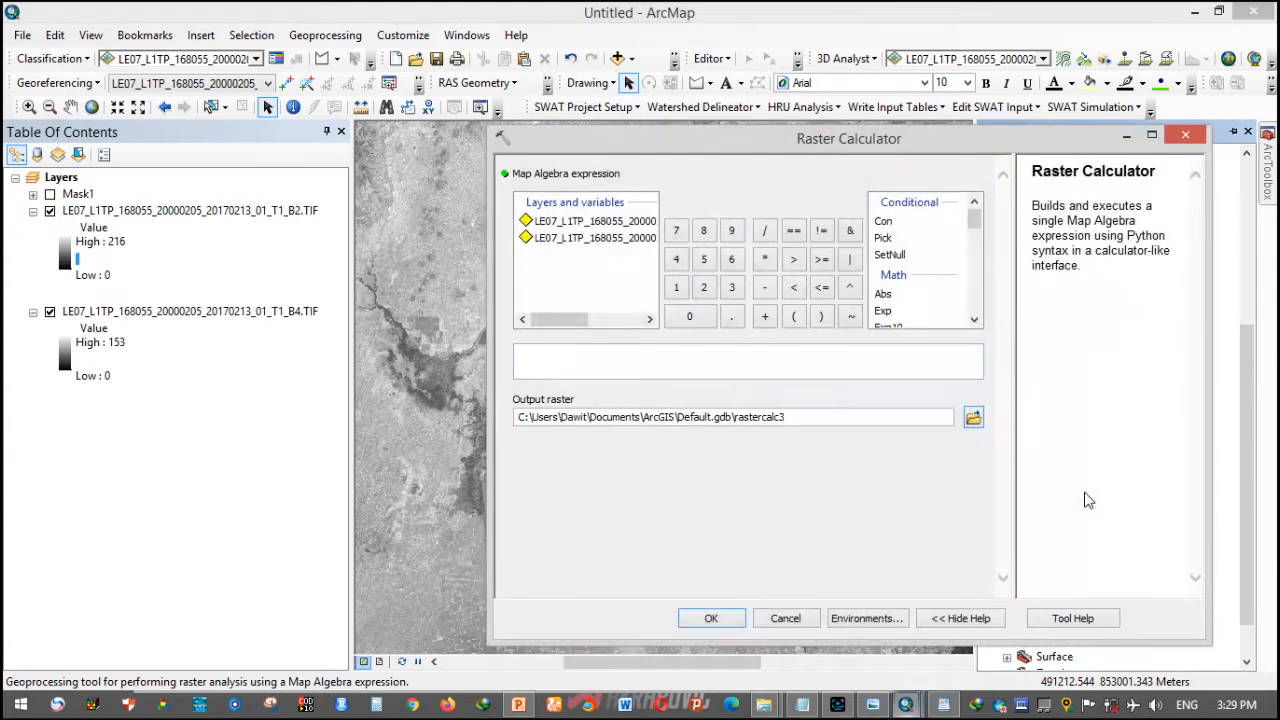
- Copy the band 2 formula (1.3142E-03*Band-2)+ -0.011844 from the Notepad notes into the Raster Calculator expression
{"action": "left_click", "coordinate": [585, 352]}
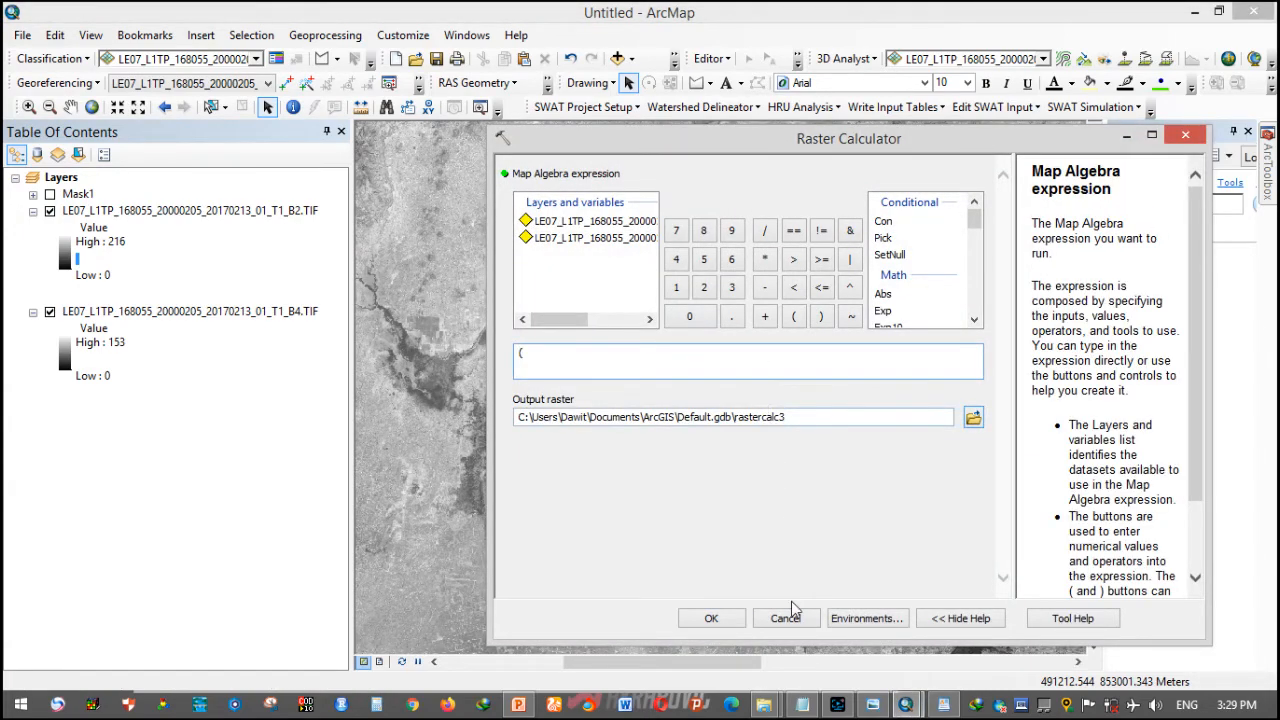
{"action": "left_click", "coordinate": [800, 707]}
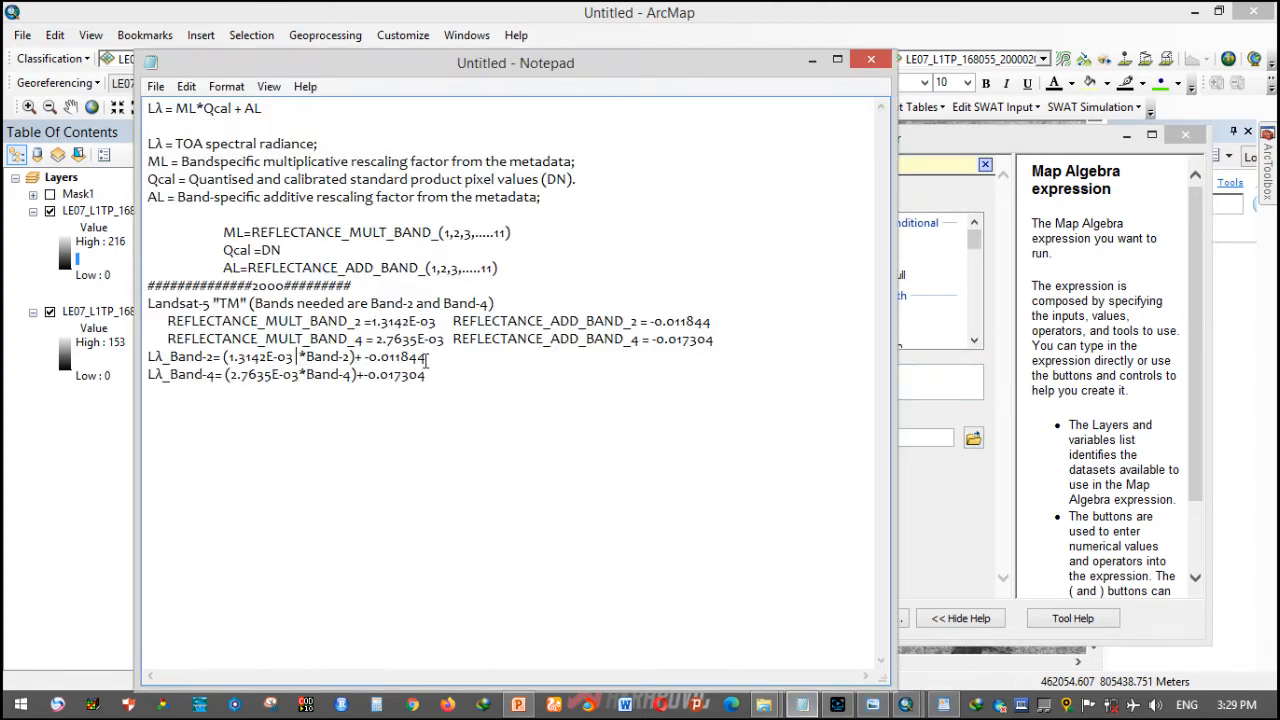
{"action": "left_click_drag", "start_coordinate": [429, 357], "coordinate": [244, 357]}
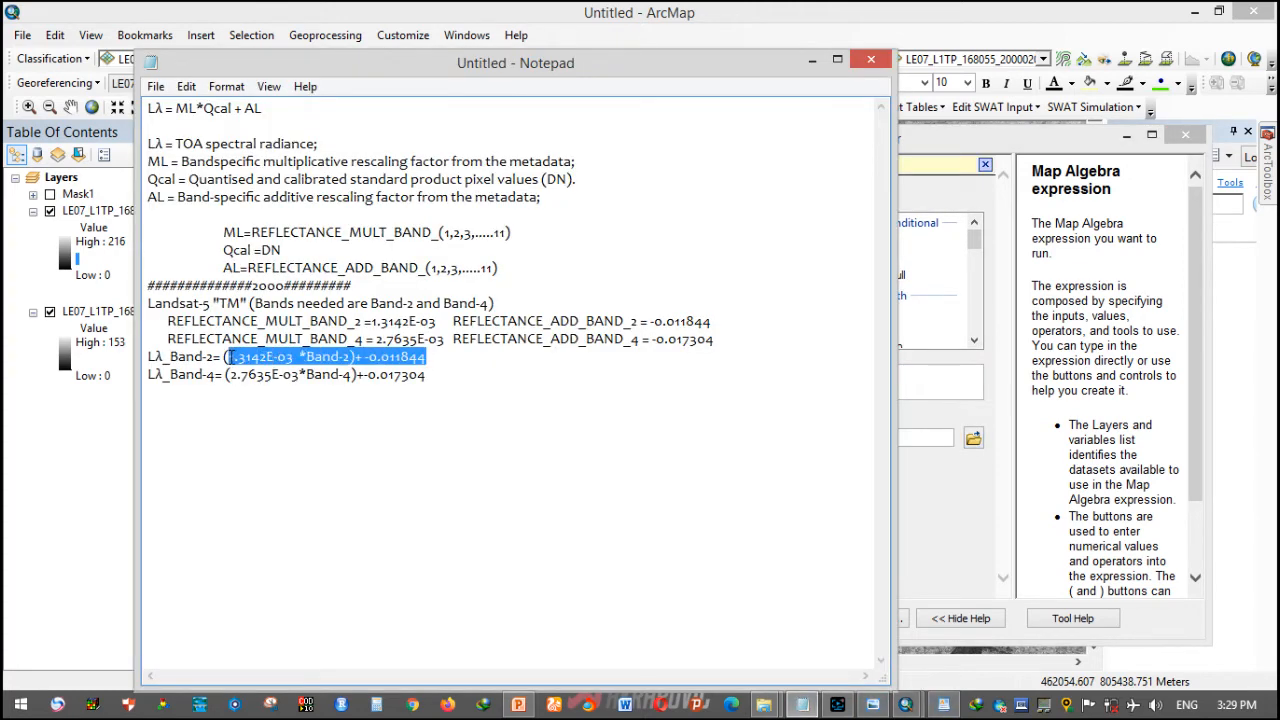
{"action": "left_click", "coordinate": [957, 513]}
{"action": "left_click", "coordinate": [784, 375]}
{"action": "key", "text": "ctrl+v"}
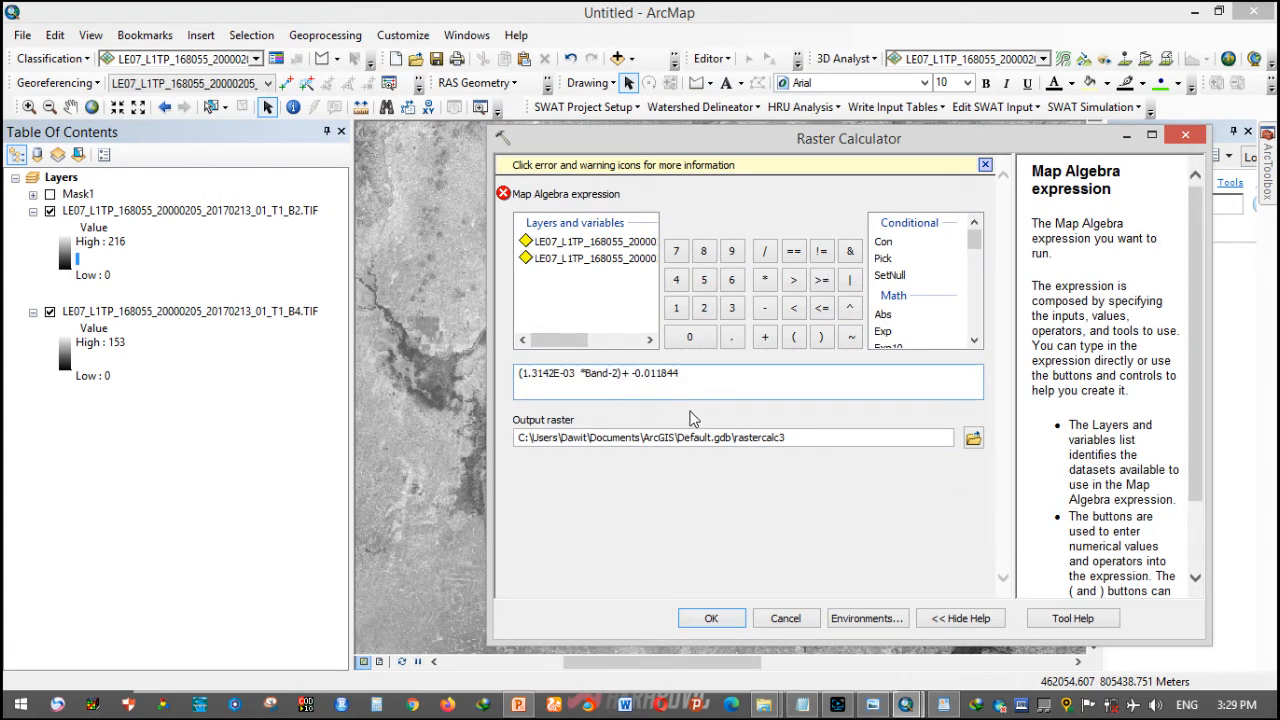
- Remove the plus sign before -0.011844 and replace the Band-2 placeholder with the scene's B2.TIF raster in the expression
{"action": "key", "text": "BackSpace"}
{"action": "key", "text": "BackSpace"}
{"action": "left_click_drag", "start_coordinate": [616, 373], "coordinate": [643, 340]}
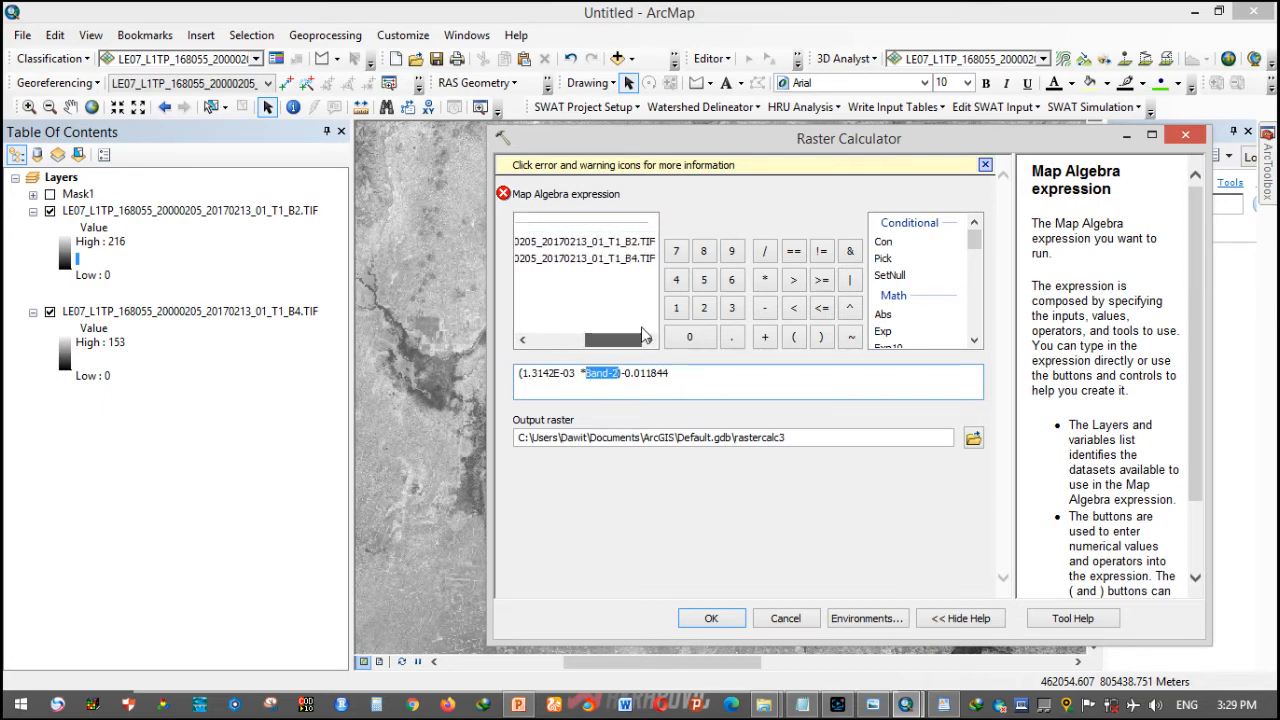
{"action": "double_click", "coordinate": [634, 242]}
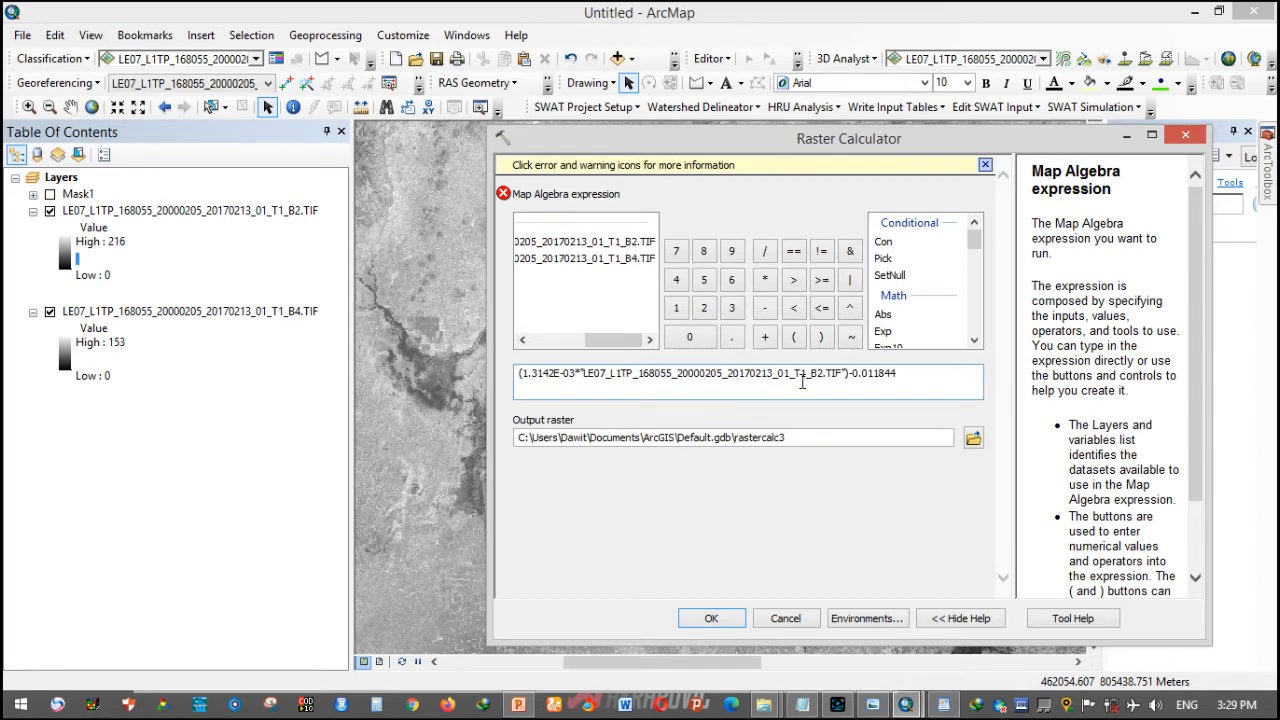
- Set the output raster to Band_2.tif in the 2000 folder on the Desktop
{"action": "left_click", "coordinate": [973, 437]}
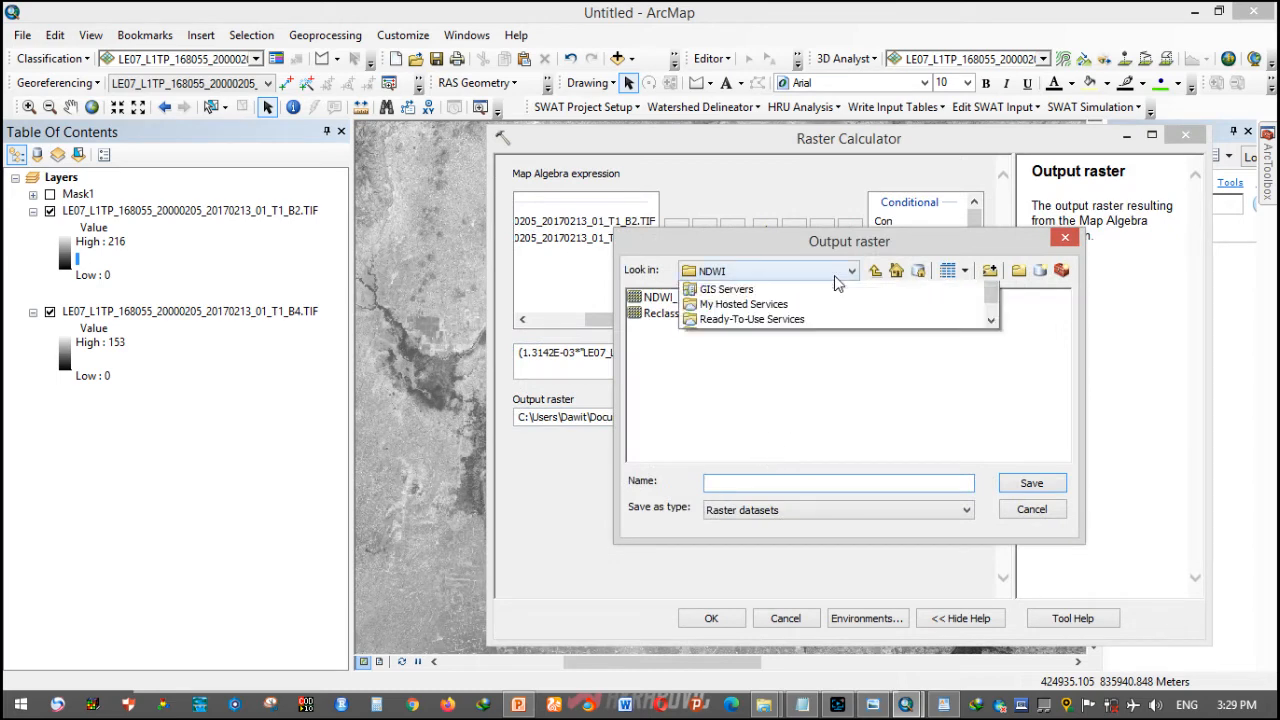
{"action": "left_click", "coordinate": [835, 276]}
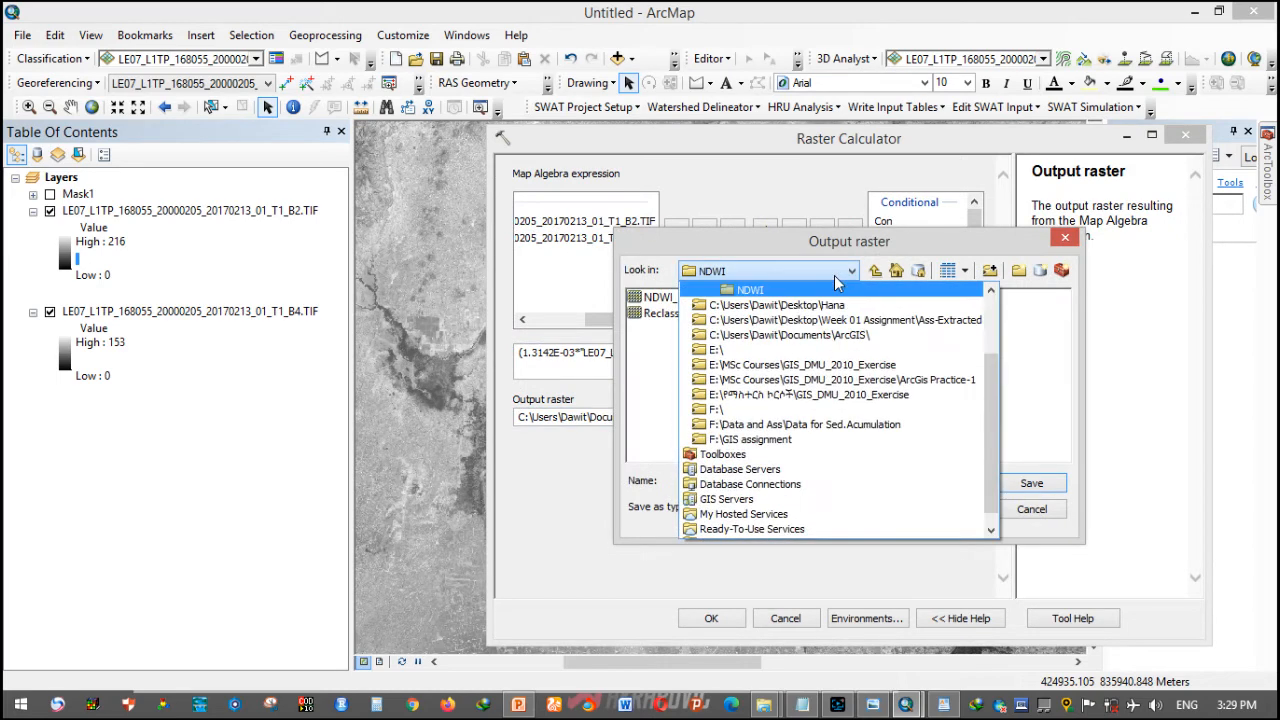
{"action": "scroll", "coordinate": [765, 320], "scroll_direction": "up", "scroll_amount": 2}
{"action": "left_click", "coordinate": [775, 318]}
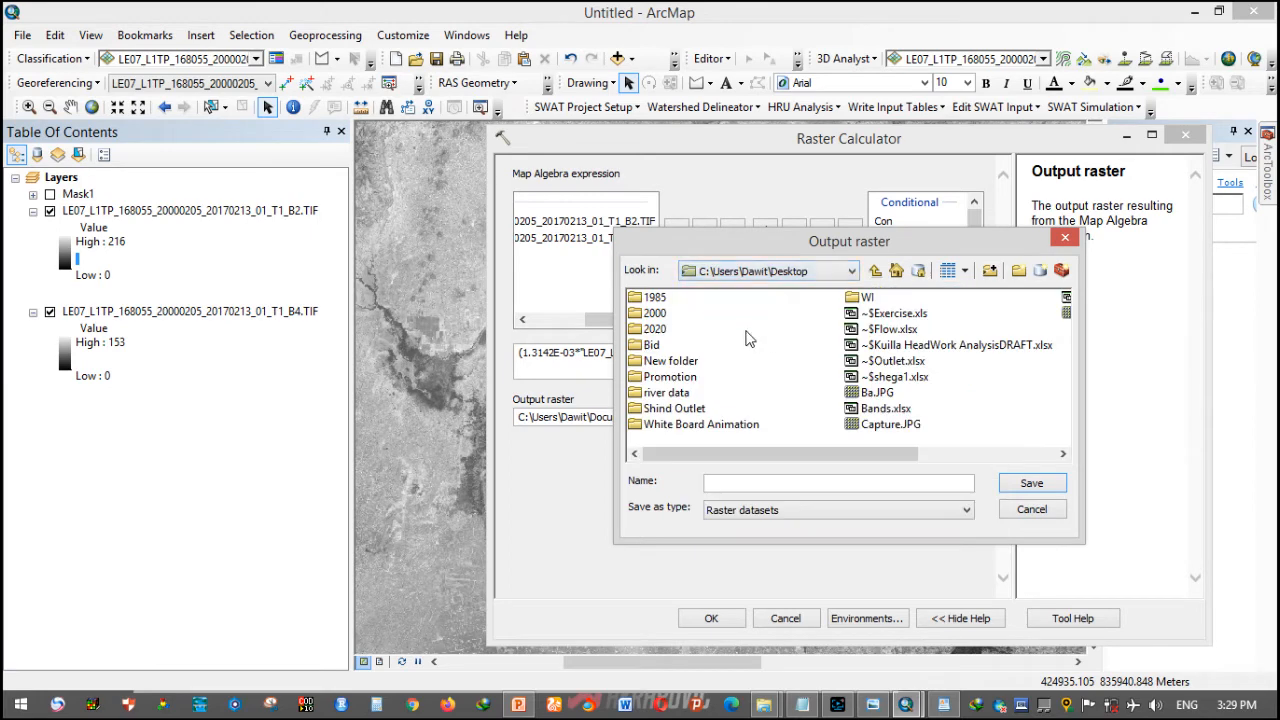
{"action": "double_click", "coordinate": [663, 316]}
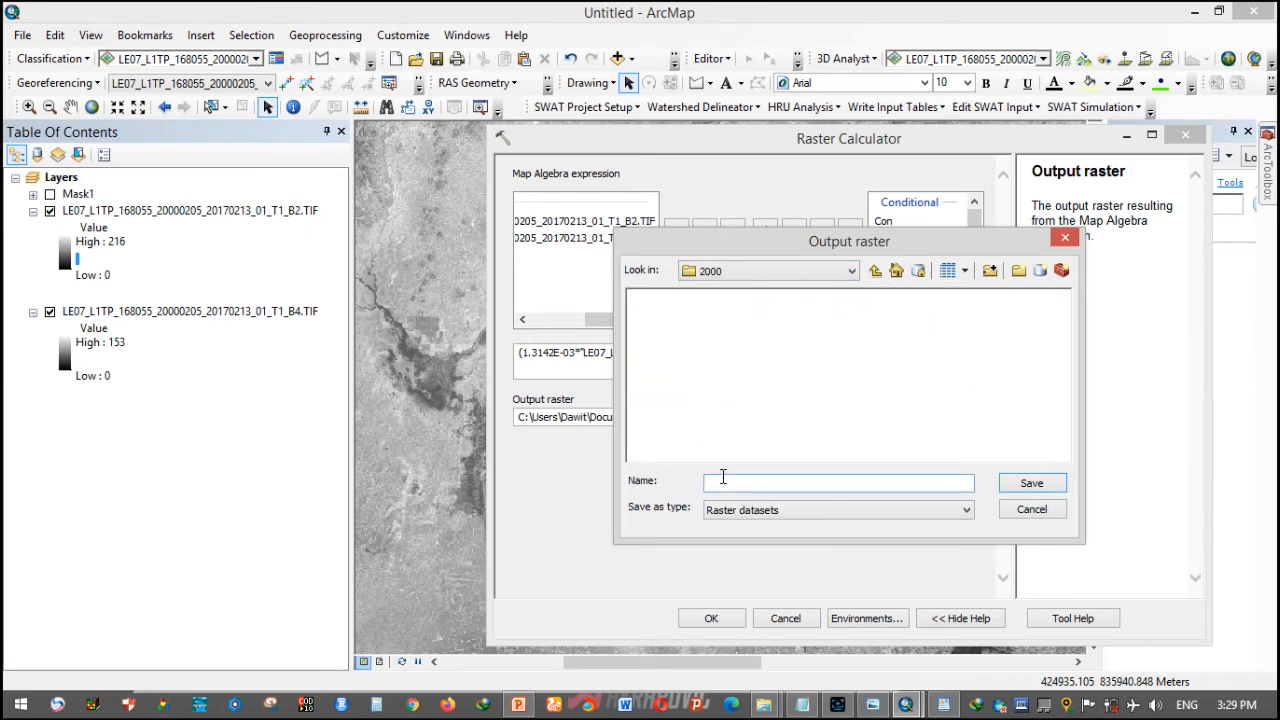
{"action": "type", "text": "Band_2.tif"}
{"action": "left_click", "coordinate": [1031, 483]}
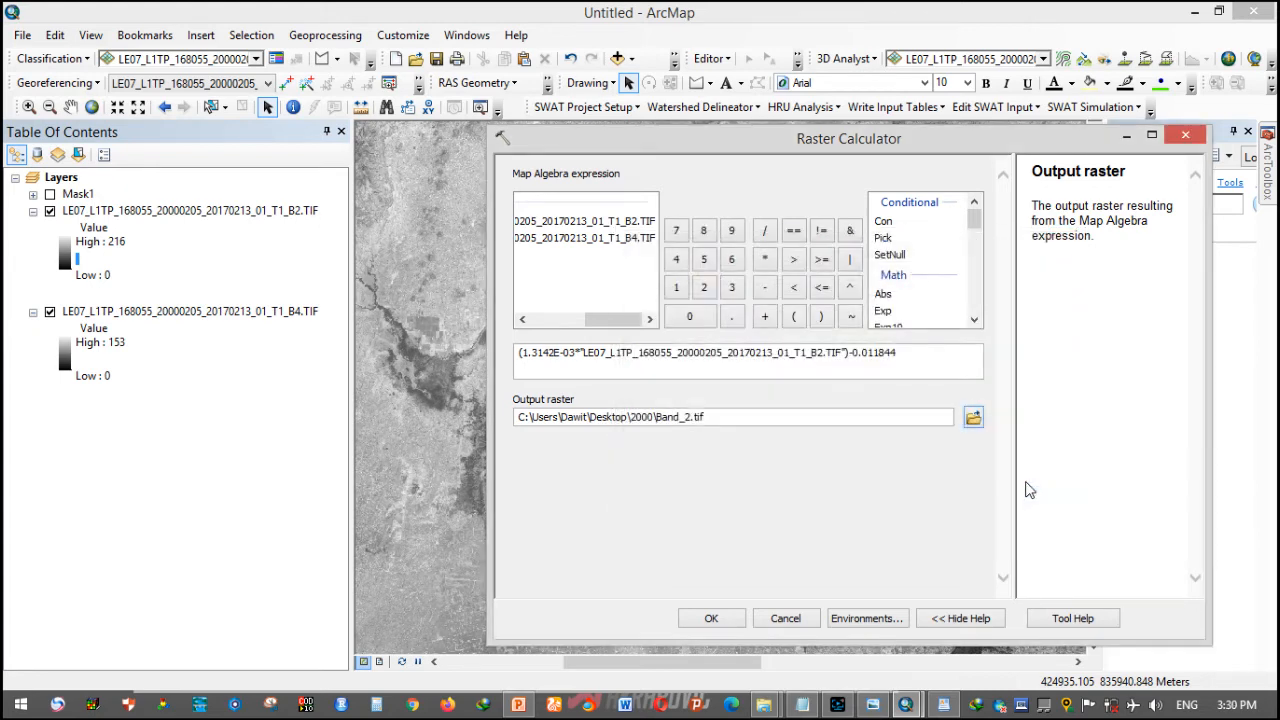
- Run the Band 2 raster calculation to Band_2.tif and remove the original Landsat B2 layer from the map
{"action": "left_click", "coordinate": [711, 618]}
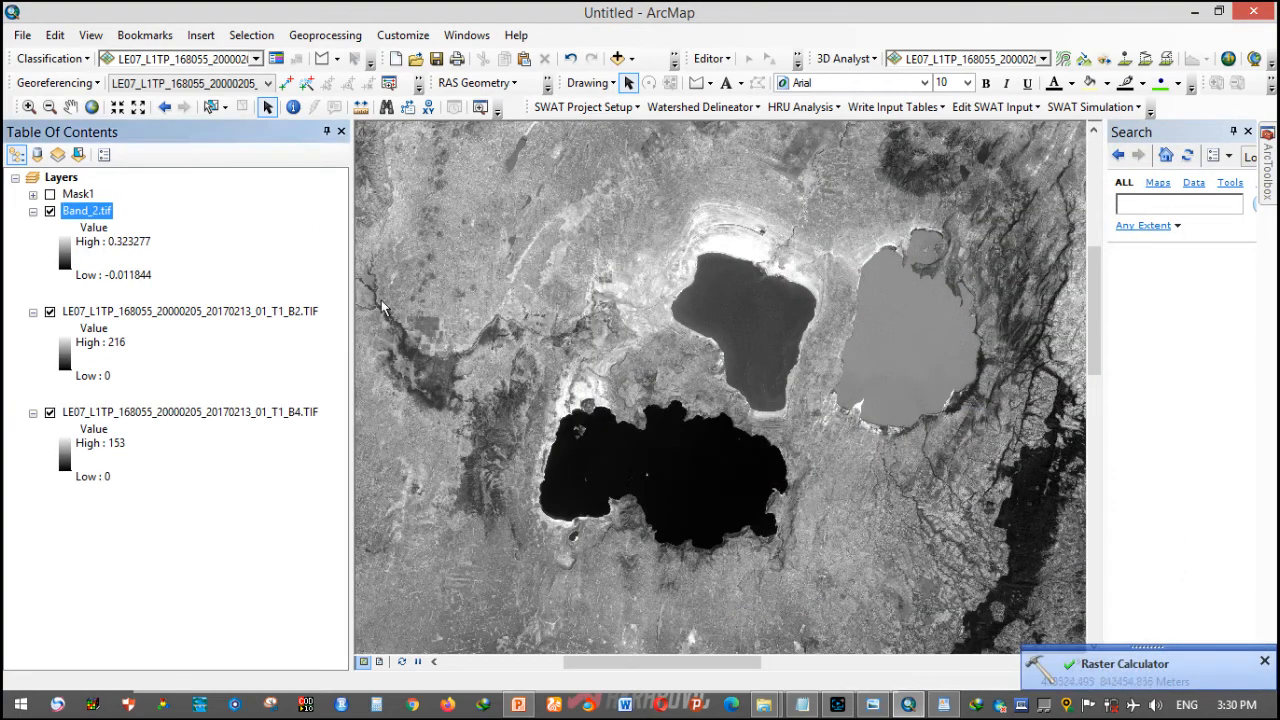
{"action": "left_click", "coordinate": [120, 331]}
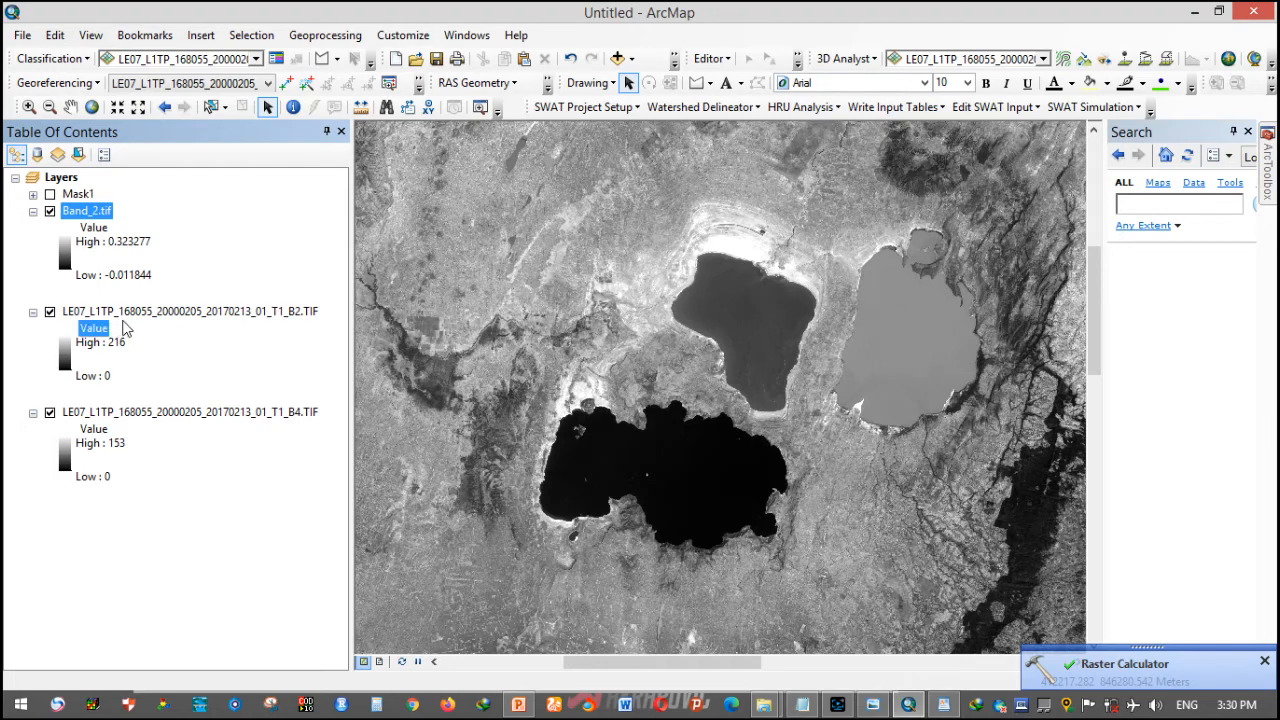
{"action": "right_click", "coordinate": [173, 311]}
{"action": "left_click", "coordinate": [218, 337]}
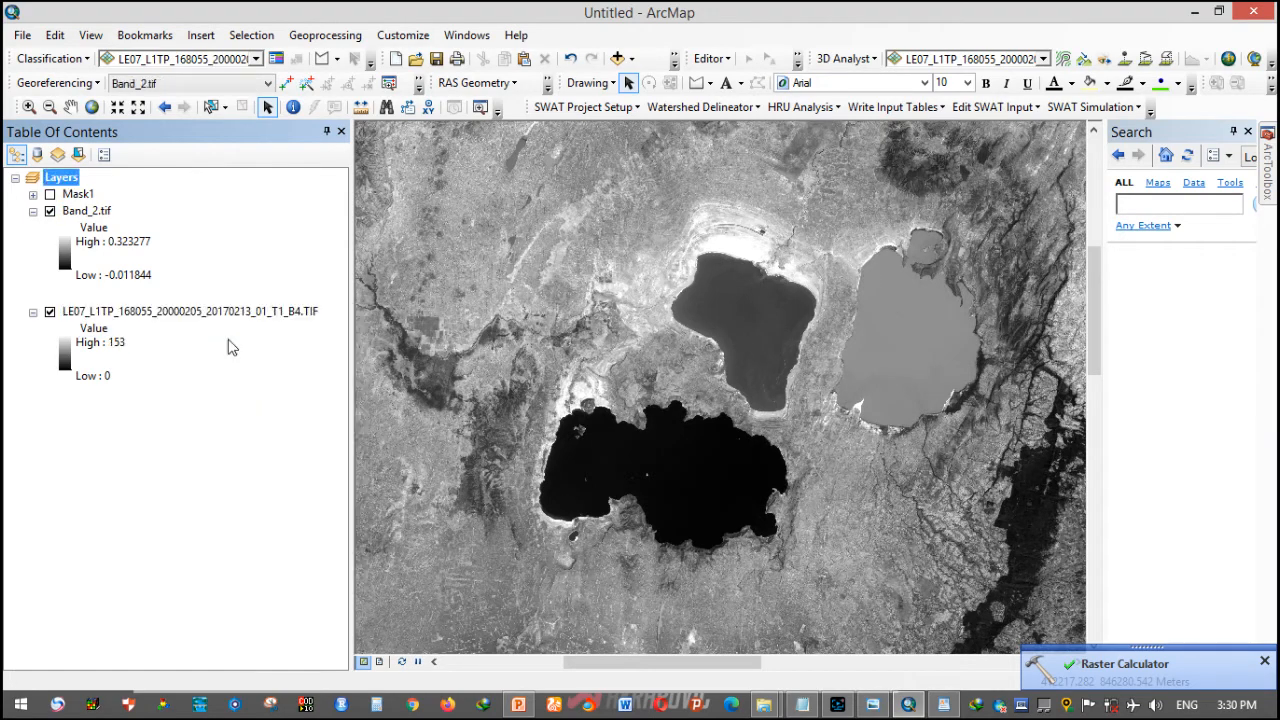
{"action": "left_click", "coordinate": [226, 314]}
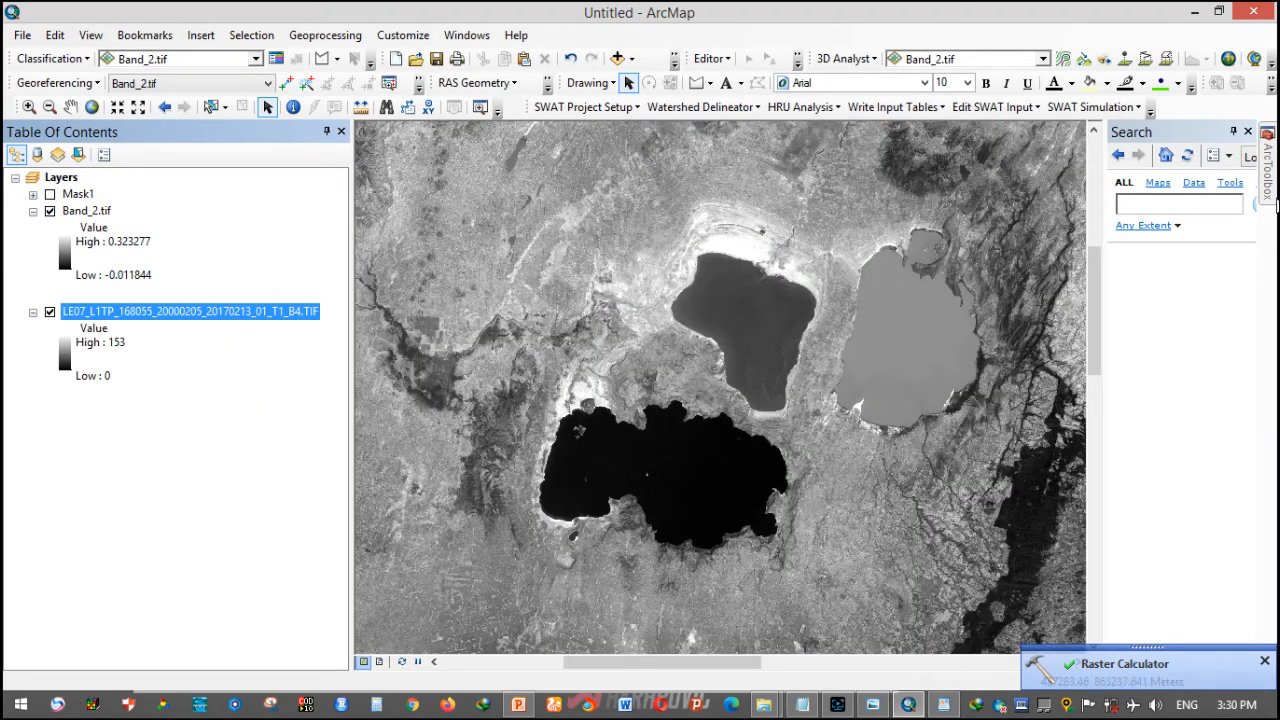
- Open Raster Calculator and copy the Band-4 formula (2.7635E-03*Band-4)+-0.017304 from the Notepad notes into its expression
{"action": "left_click", "coordinate": [1124, 663]}
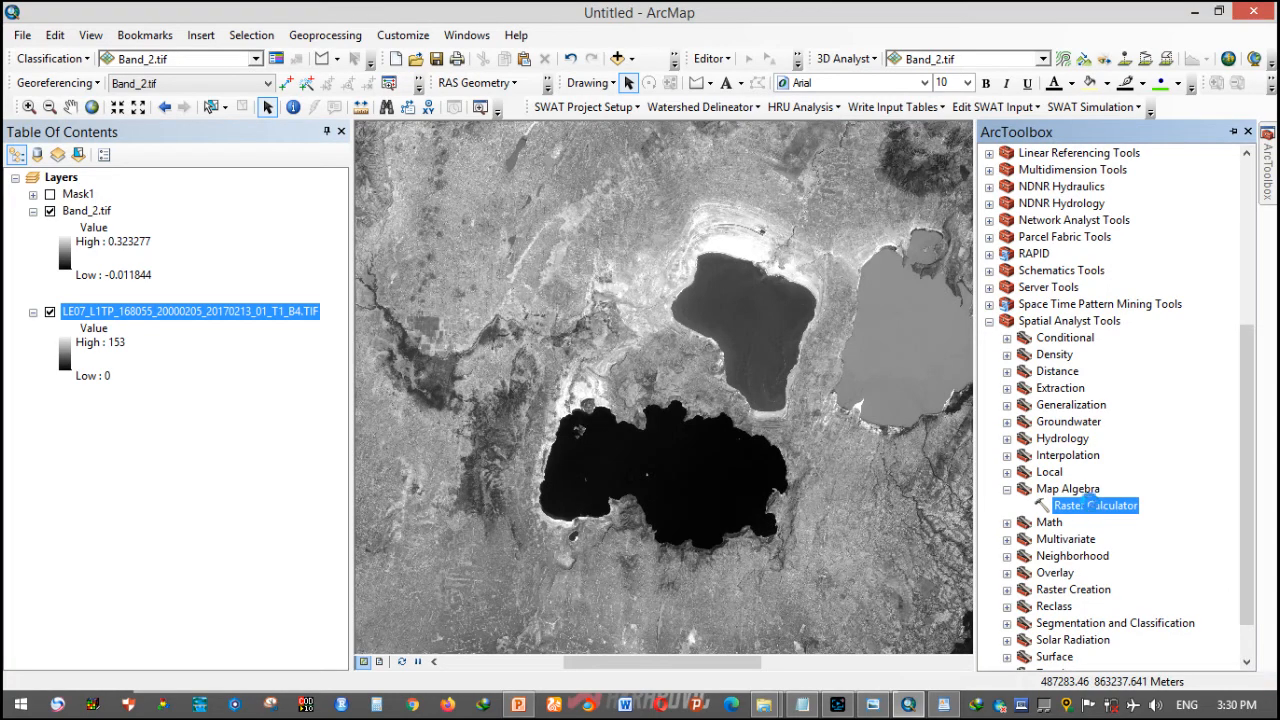
{"action": "double_click", "coordinate": [1090, 507]}
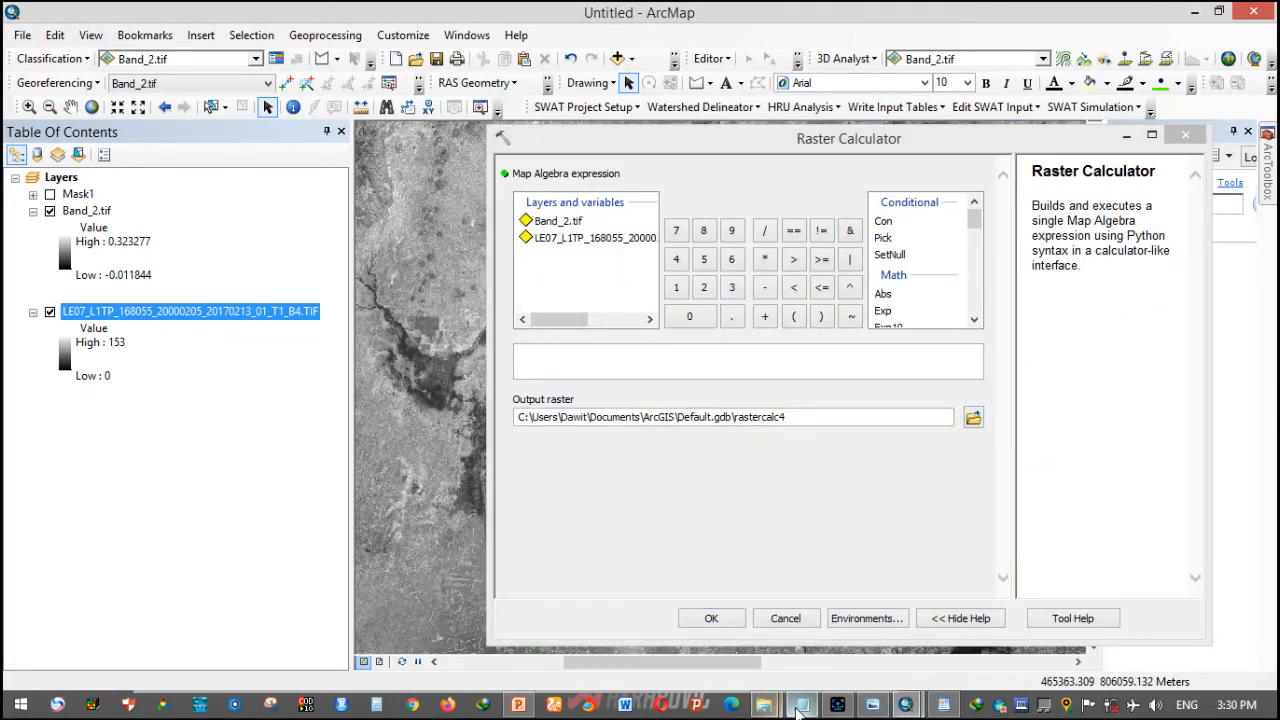
{"action": "left_click", "coordinate": [802, 705]}
{"action": "left_click_drag", "start_coordinate": [226, 374], "coordinate": [430, 376]}
{"action": "right_click", "coordinate": [408, 376]}
{"action": "left_click", "coordinate": [470, 436]}
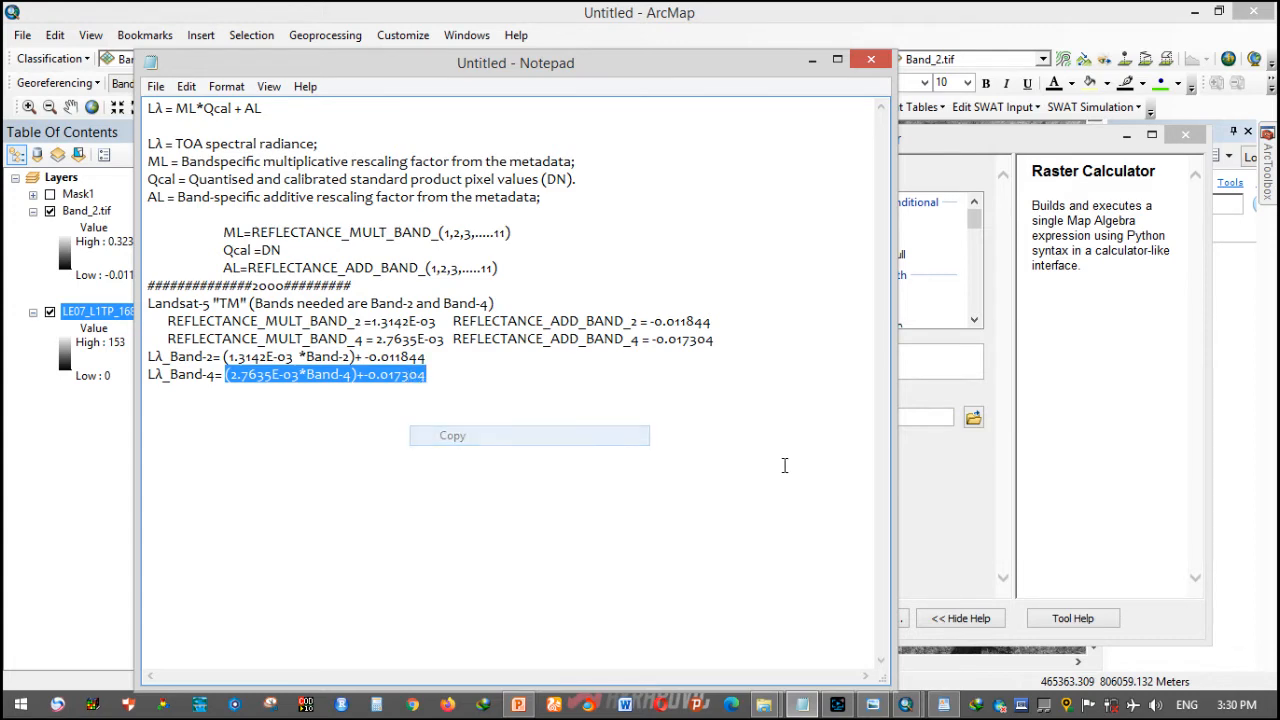
{"action": "left_click", "coordinate": [960, 353]}
{"action": "key", "text": "ctrl+v"}
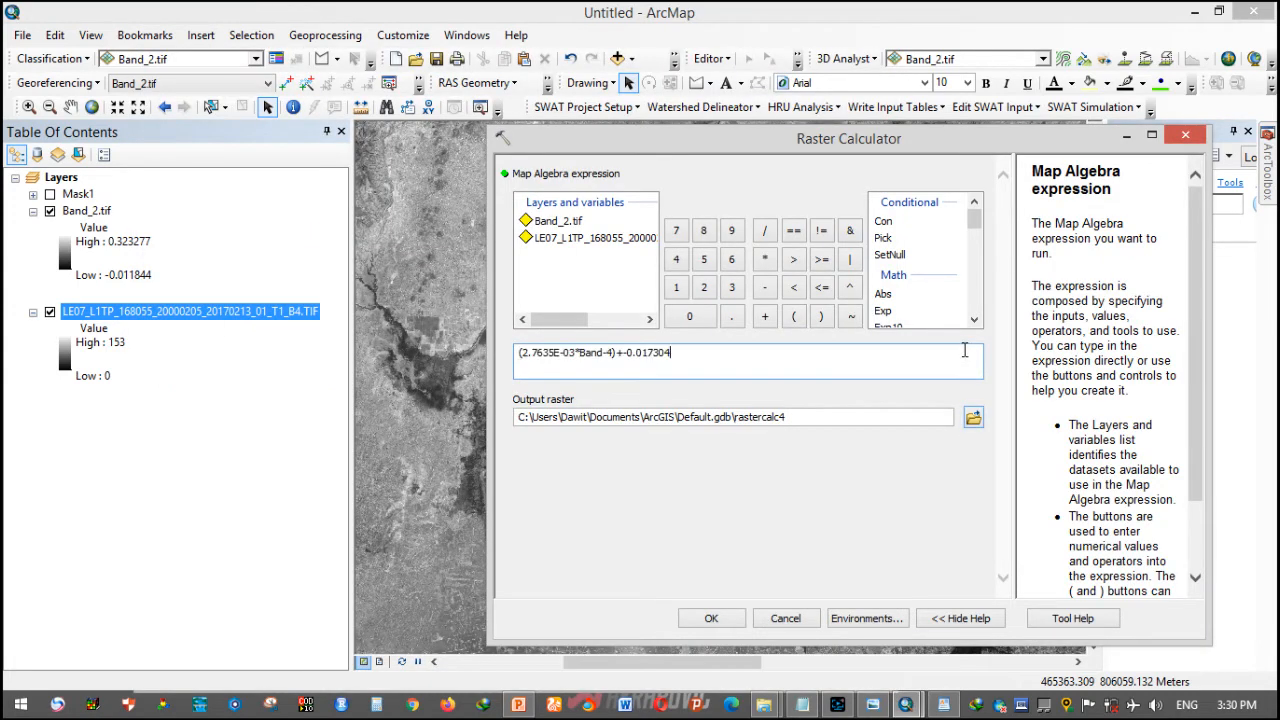
- Replace the Band-4 placeholder with the Landsat B4 raster and delete the plus sign before -0.017304
{"action": "left_click_drag", "start_coordinate": [581, 357], "coordinate": [607, 357]}
{"action": "double_click", "coordinate": [603, 240]}
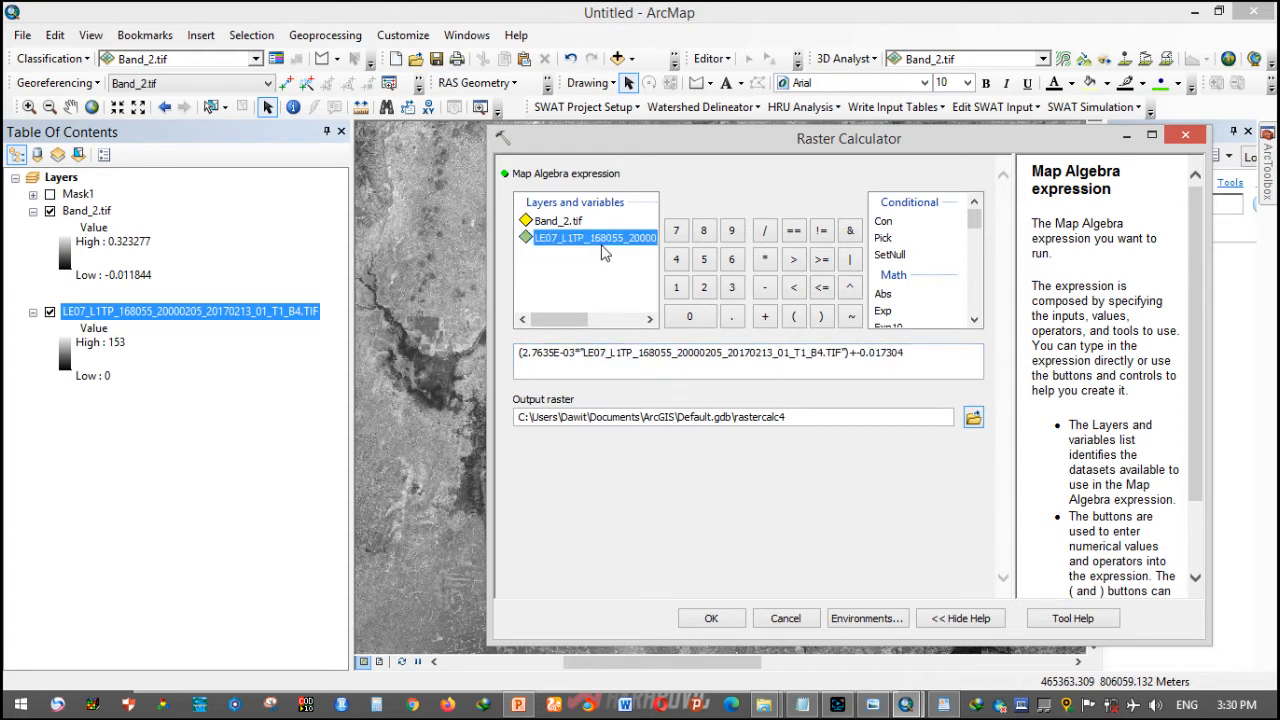
{"action": "left_click", "coordinate": [578, 360]}
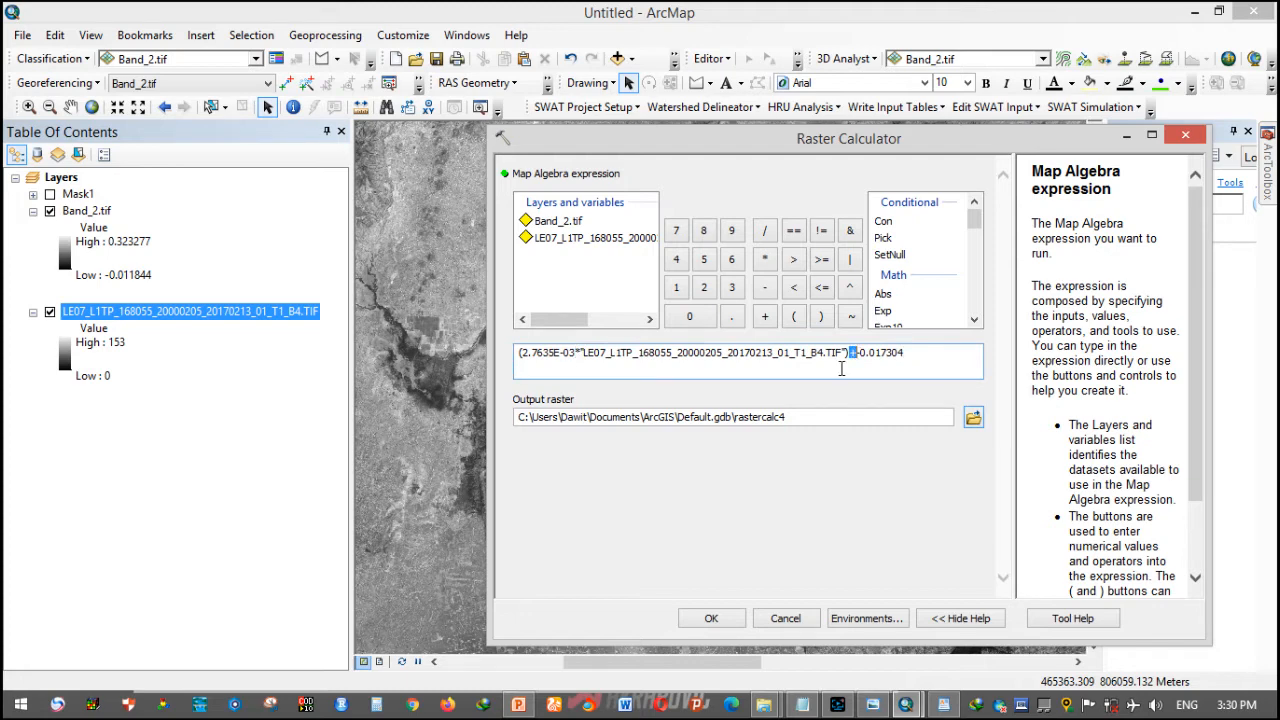
{"action": "key", "text": "Delete"}
- Set the output raster to Band_4 in the 2000 folder and run the calculation
{"action": "left_click", "coordinate": [973, 418]}
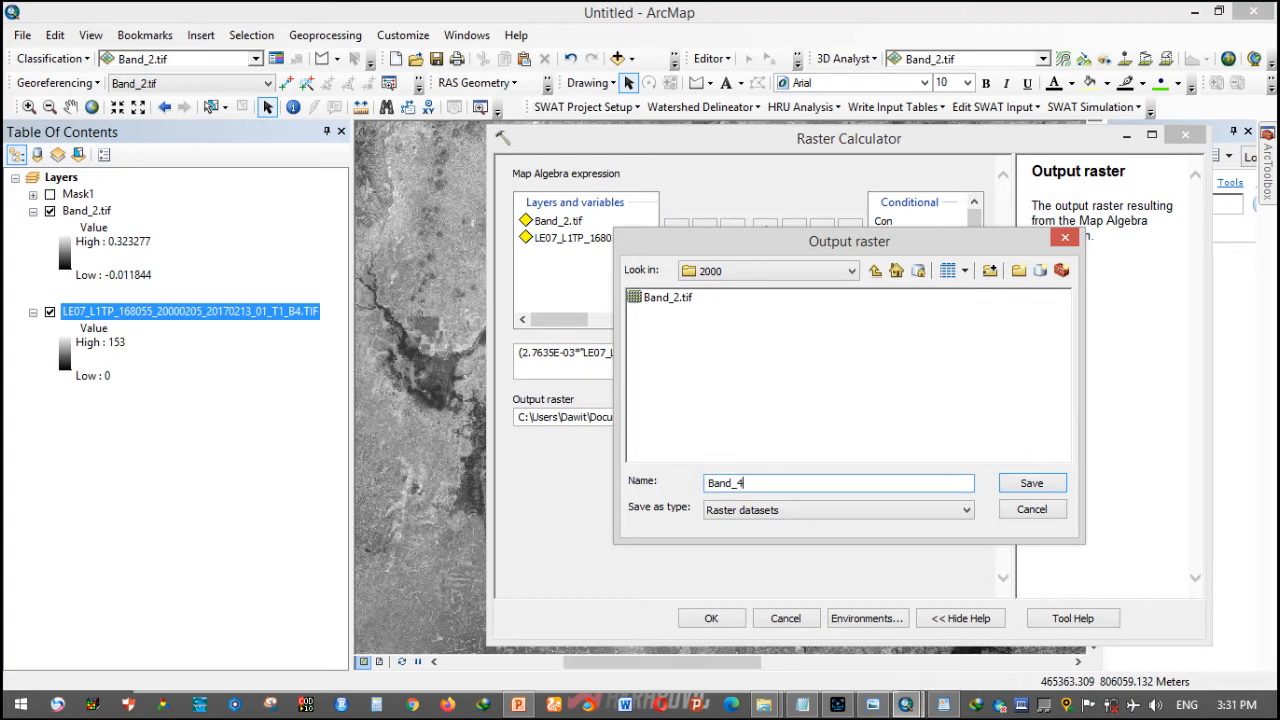
{"action": "left_click", "coordinate": [1013, 484]}
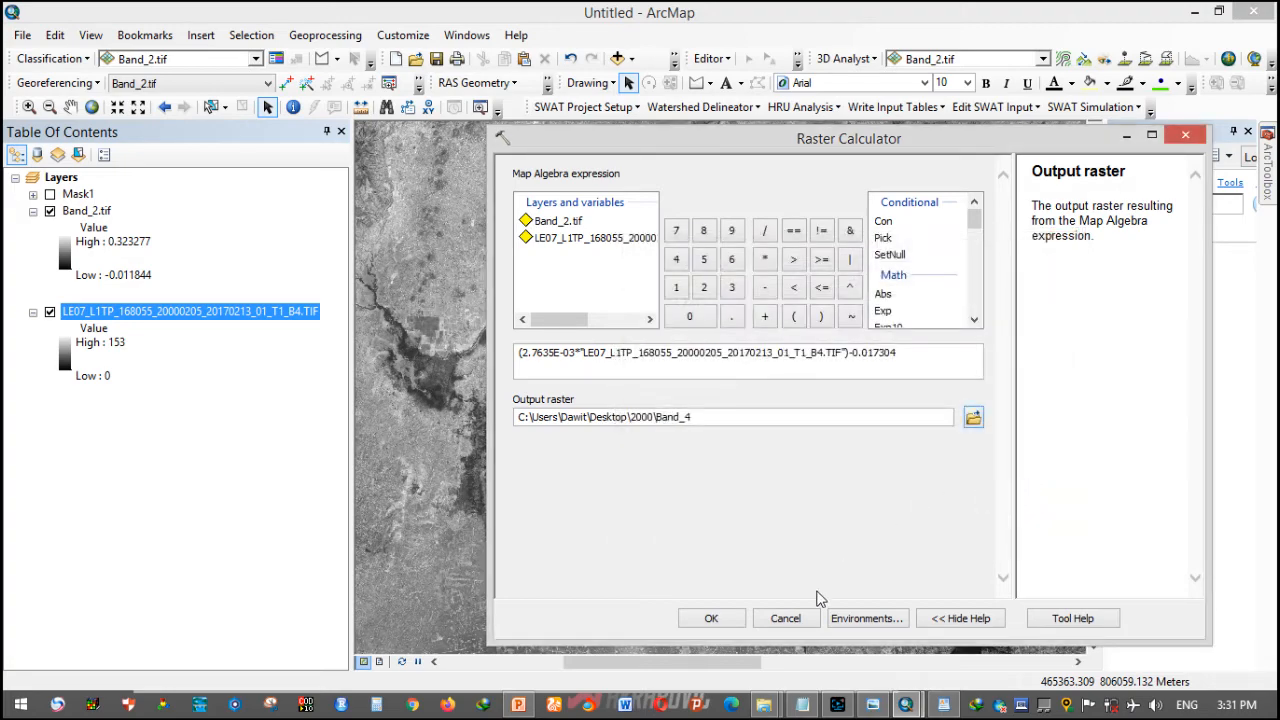
{"action": "left_click", "coordinate": [711, 617]}
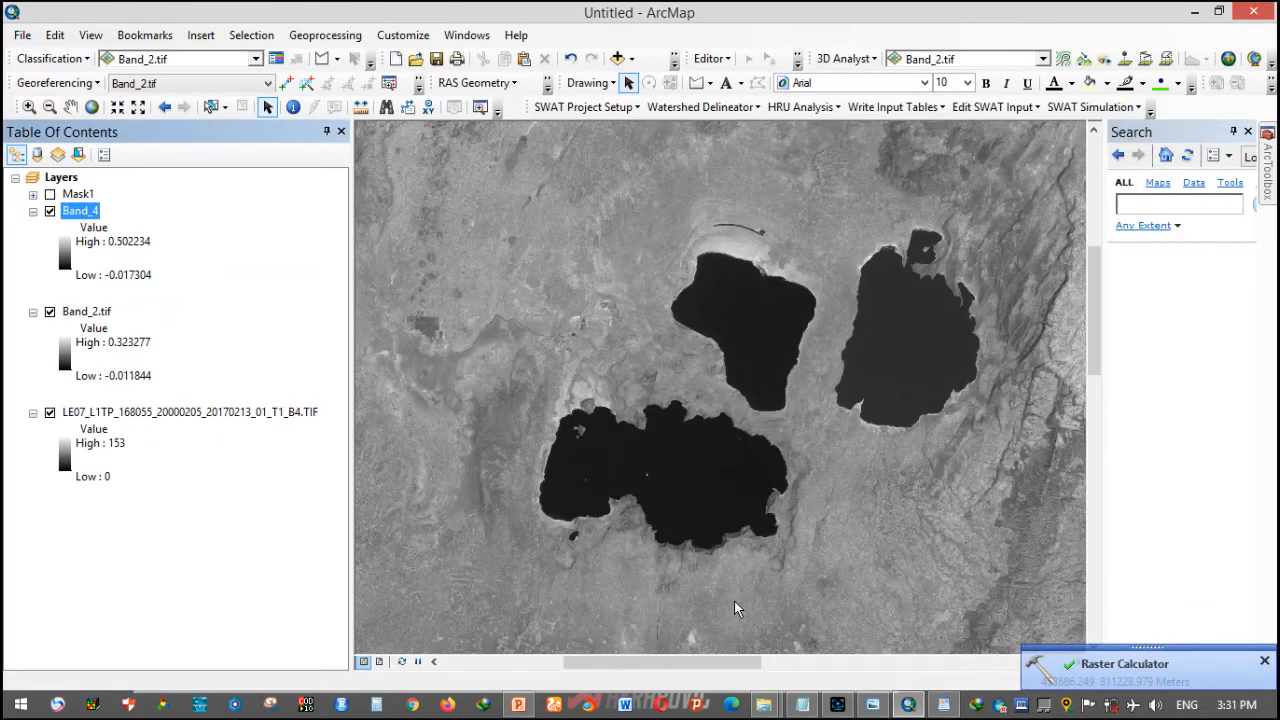
- Remove the original Landsat B4 layer from the map
{"action": "right_click", "coordinate": [228, 412]}
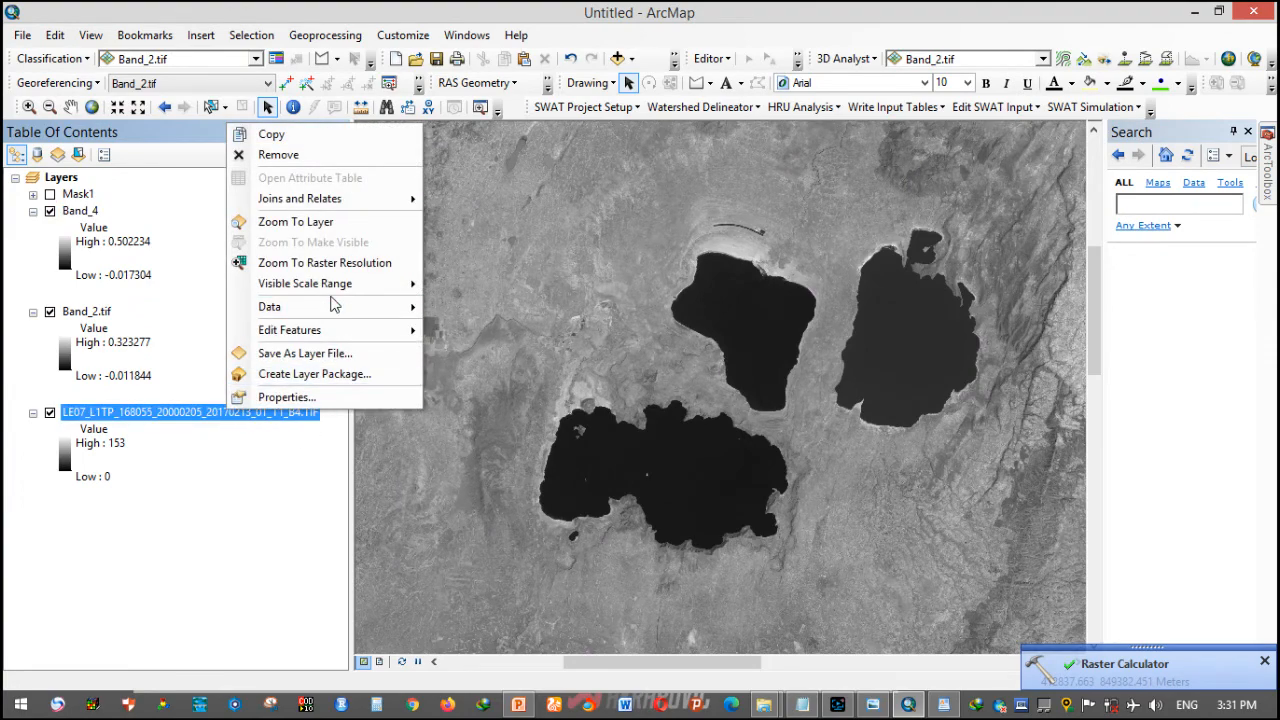
{"action": "left_click", "coordinate": [350, 156]}
{"action": "left_click", "coordinate": [250, 450]}
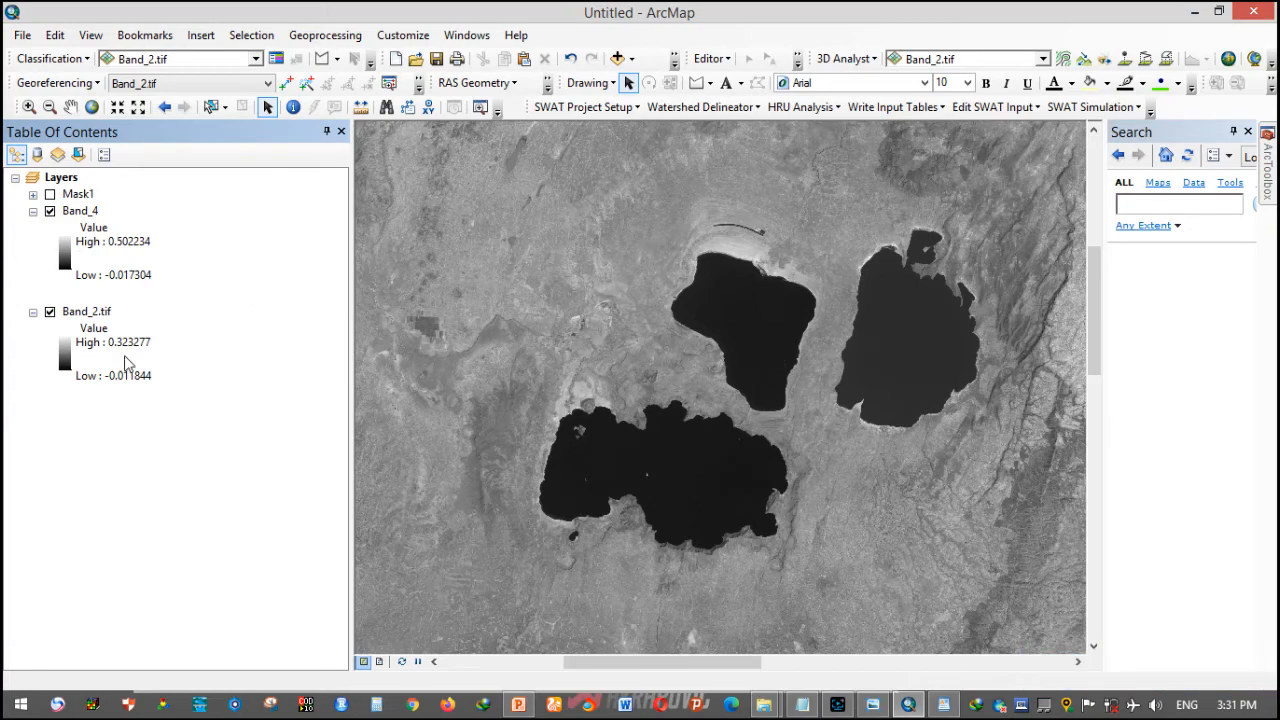
{"action": "left_click", "coordinate": [1268, 195]}
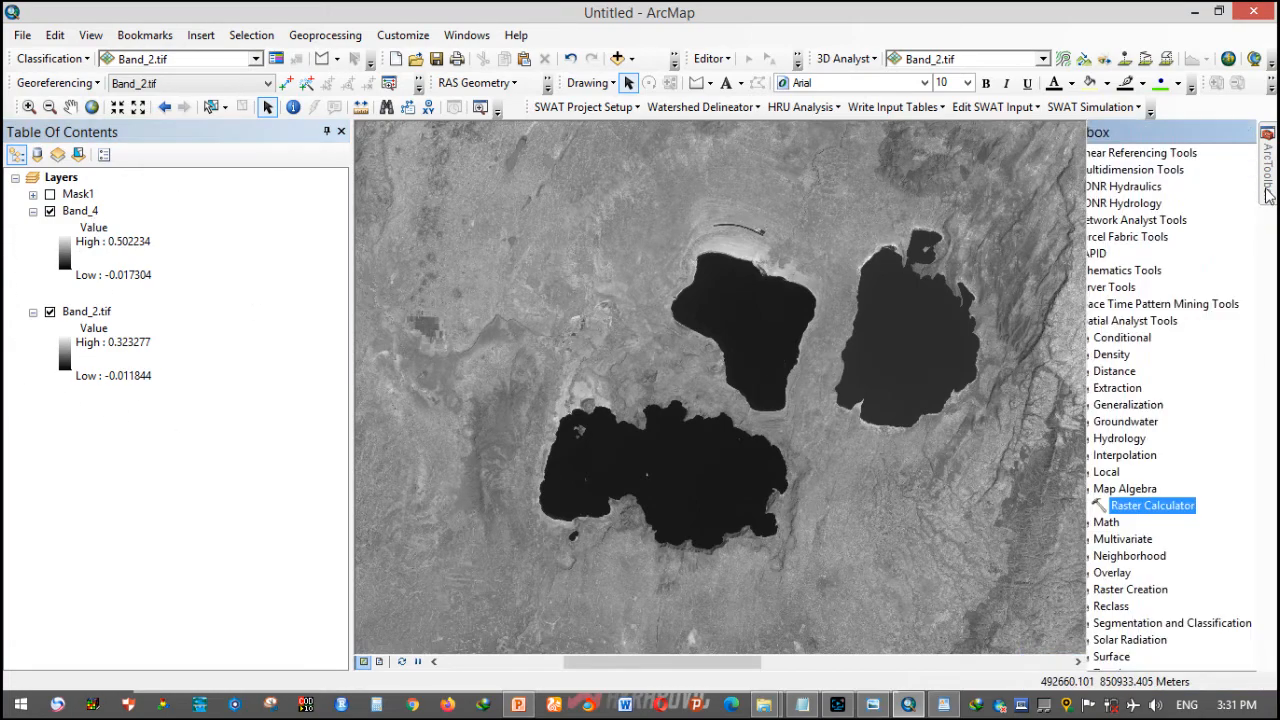
{"action": "double_click", "coordinate": [1078, 507]}
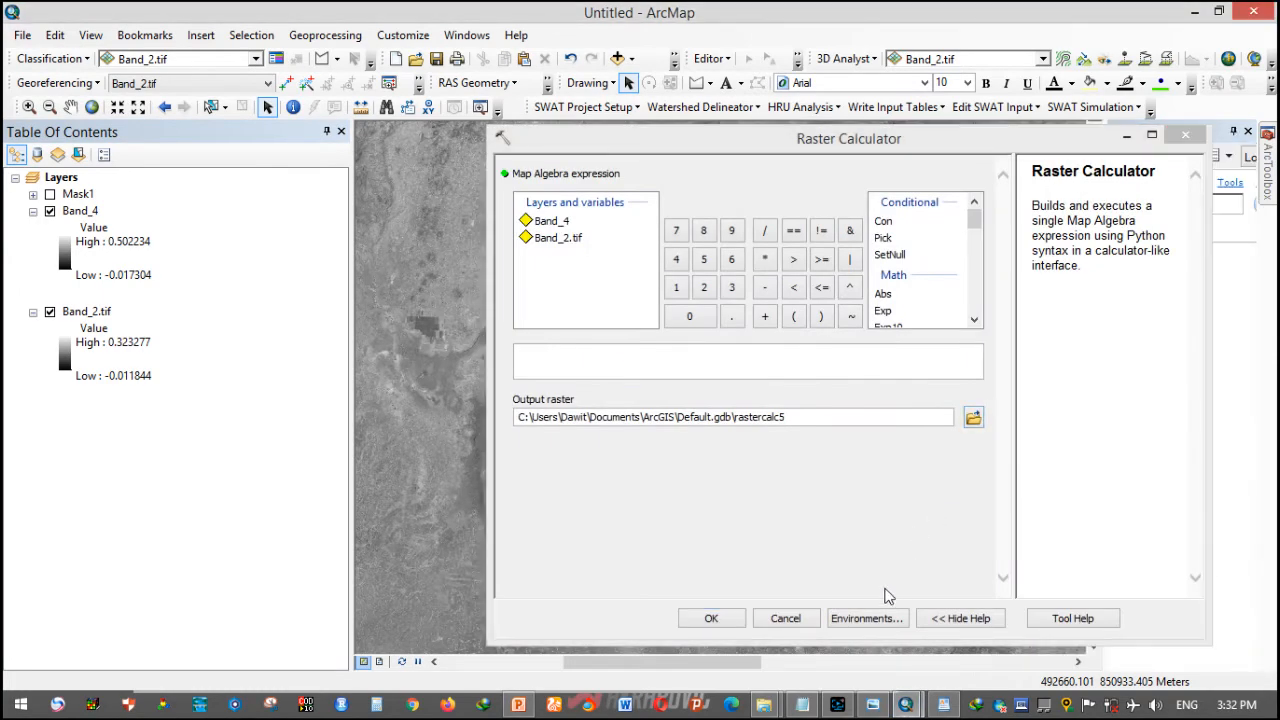
{"action": "left_click", "coordinate": [808, 618]}
- Make the Mask1 layer visible and open the Extract by Mask tool from the Spatial Analyst extraction tools
{"action": "left_click", "coordinate": [68, 196]}
{"action": "left_click", "coordinate": [50, 194]}
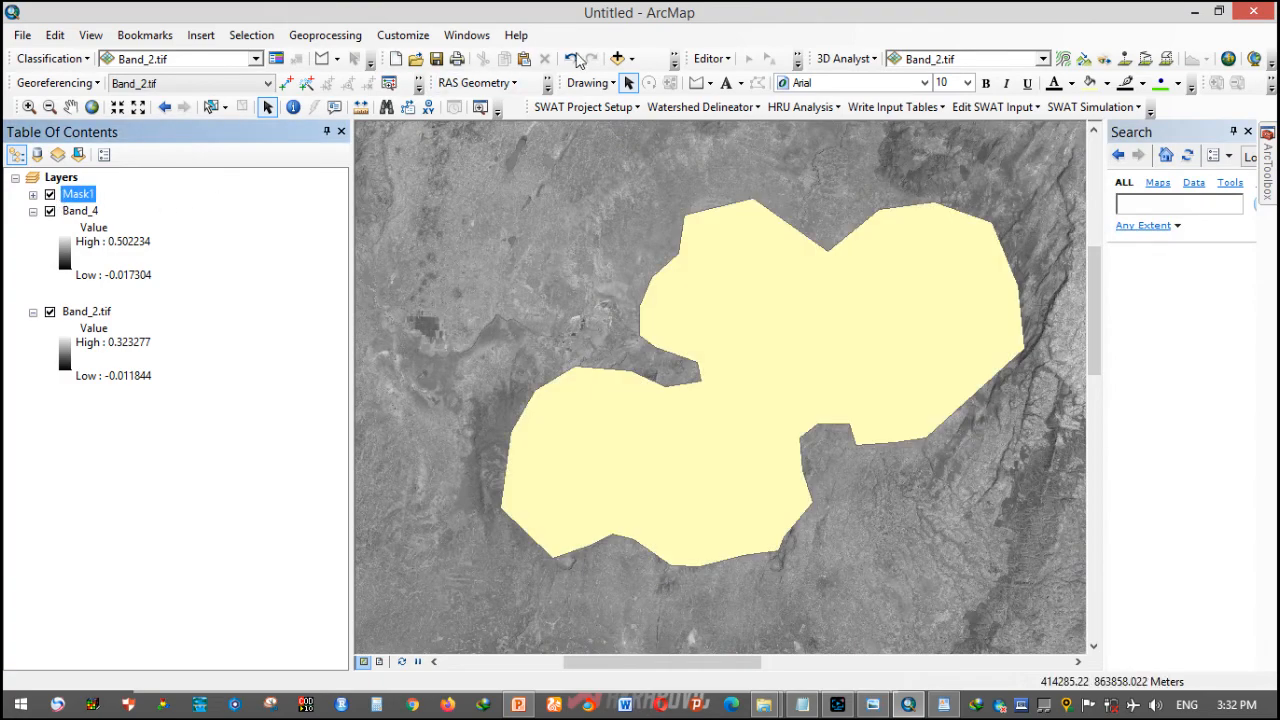
{"action": "left_click", "coordinate": [1267, 170]}
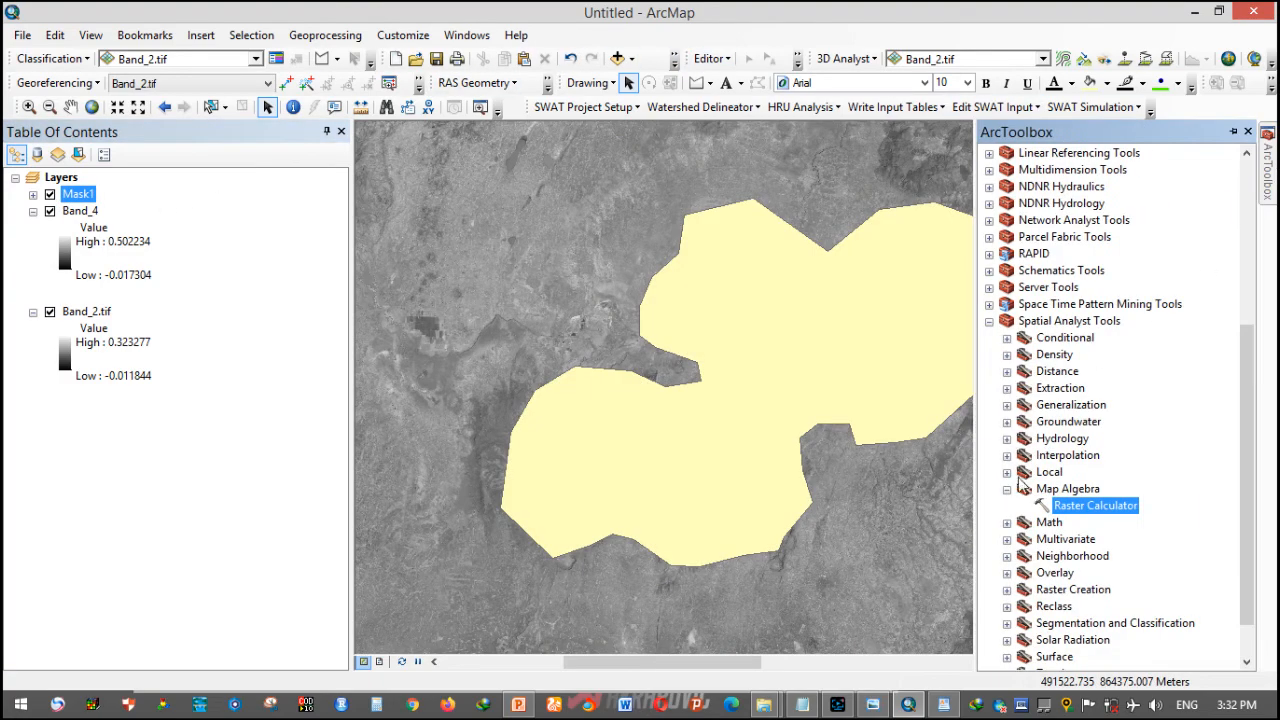
{"action": "left_click", "coordinate": [1007, 489]}
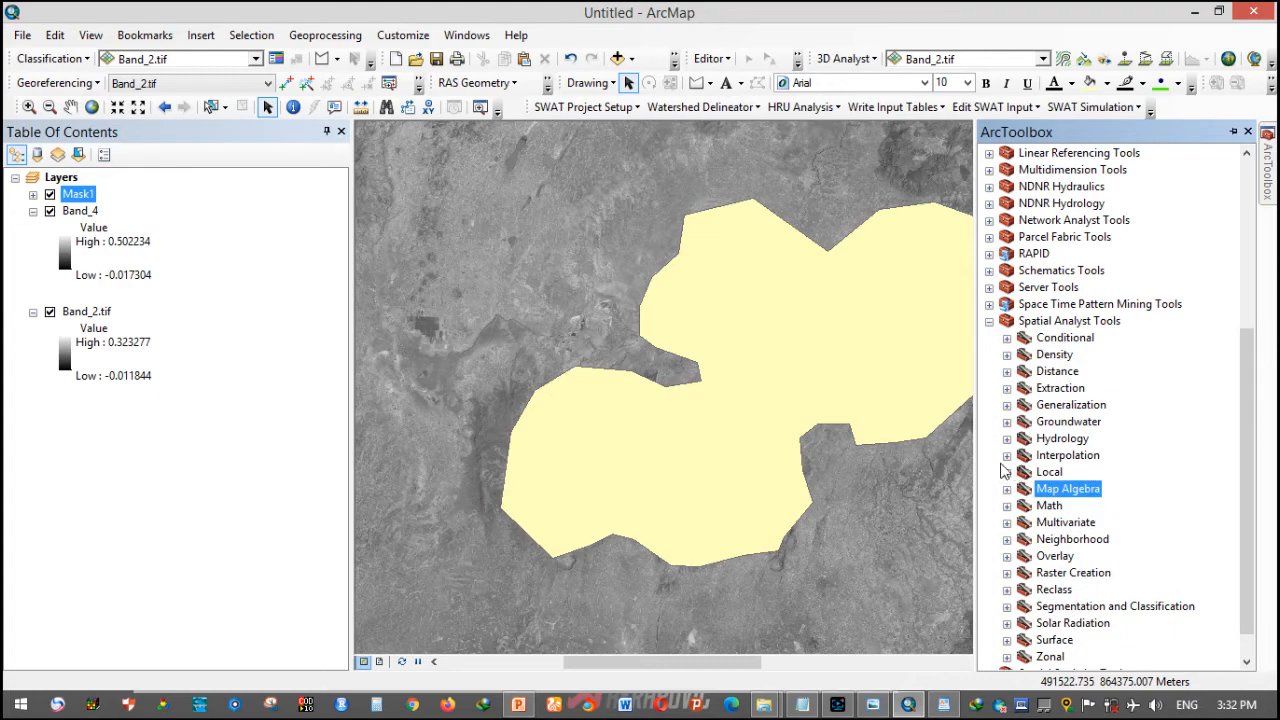
{"action": "double_click", "coordinate": [1072, 390]}
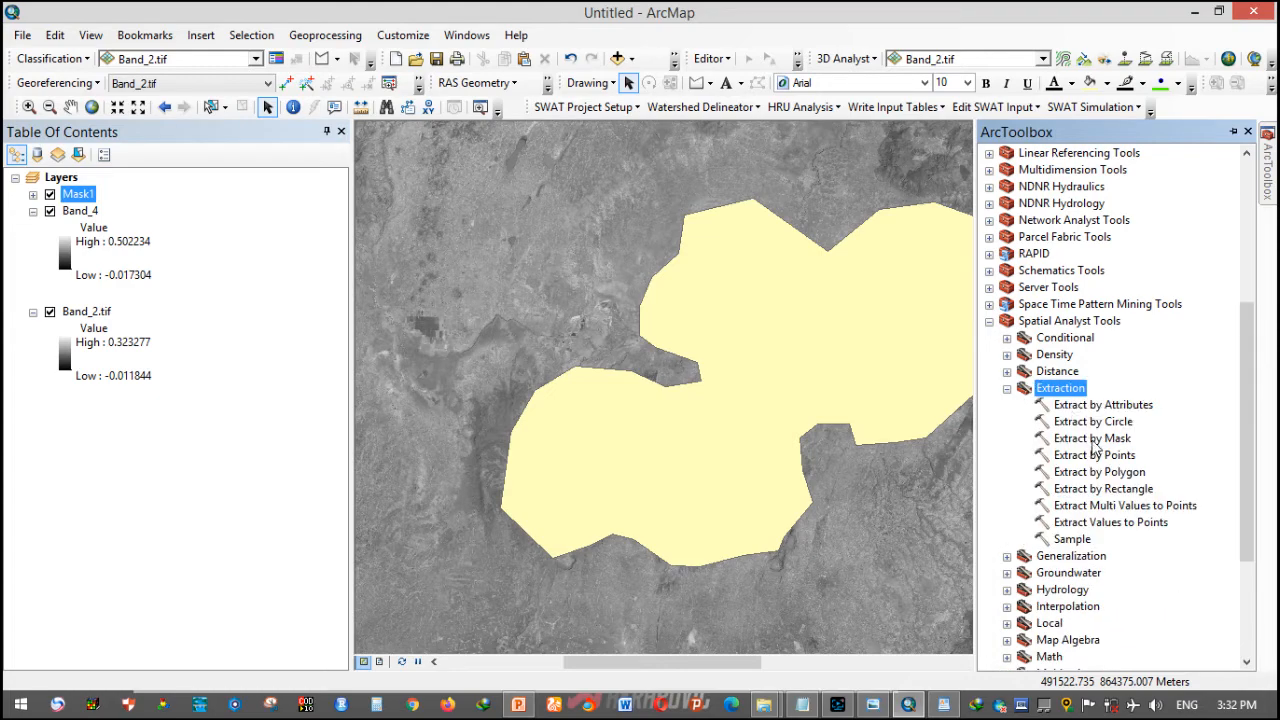
{"action": "double_click", "coordinate": [1091, 440]}
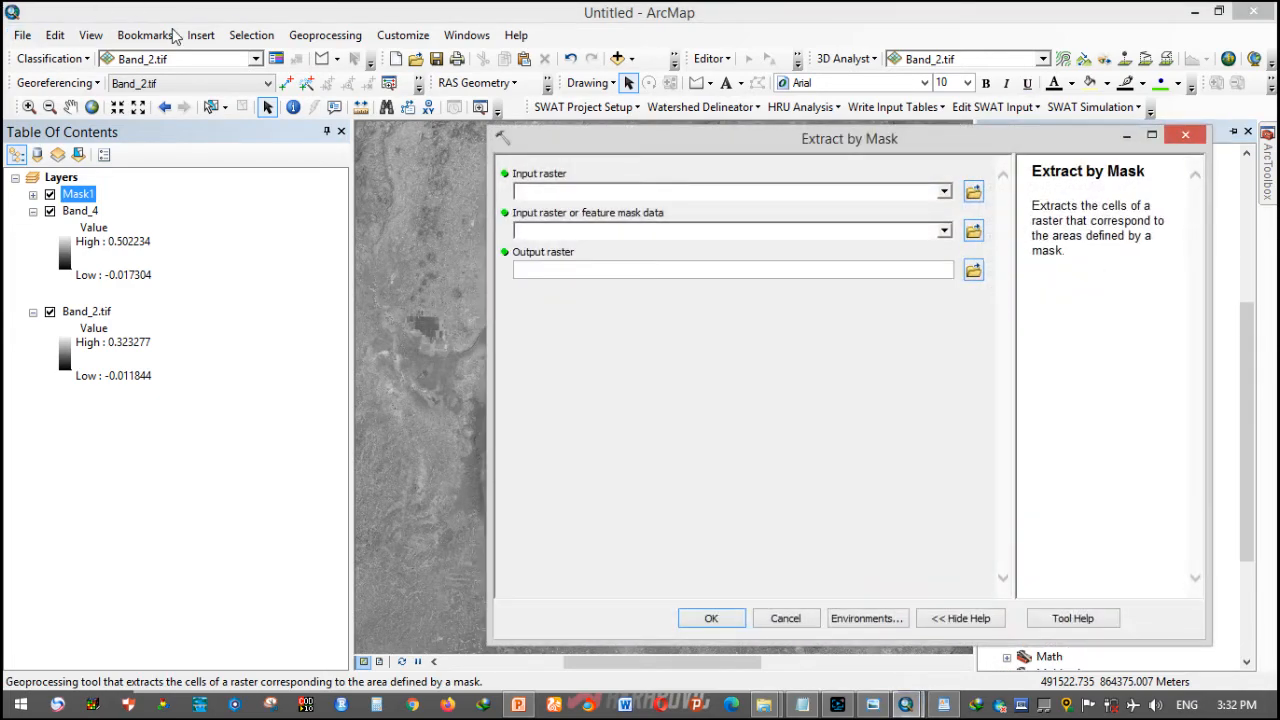
- Set Band_4 as the input raster and Mask1 as the feature mask data for the extraction
{"action": "left_click", "coordinate": [78, 213]}
{"action": "left_click_drag", "start_coordinate": [80, 215], "coordinate": [666, 193]}
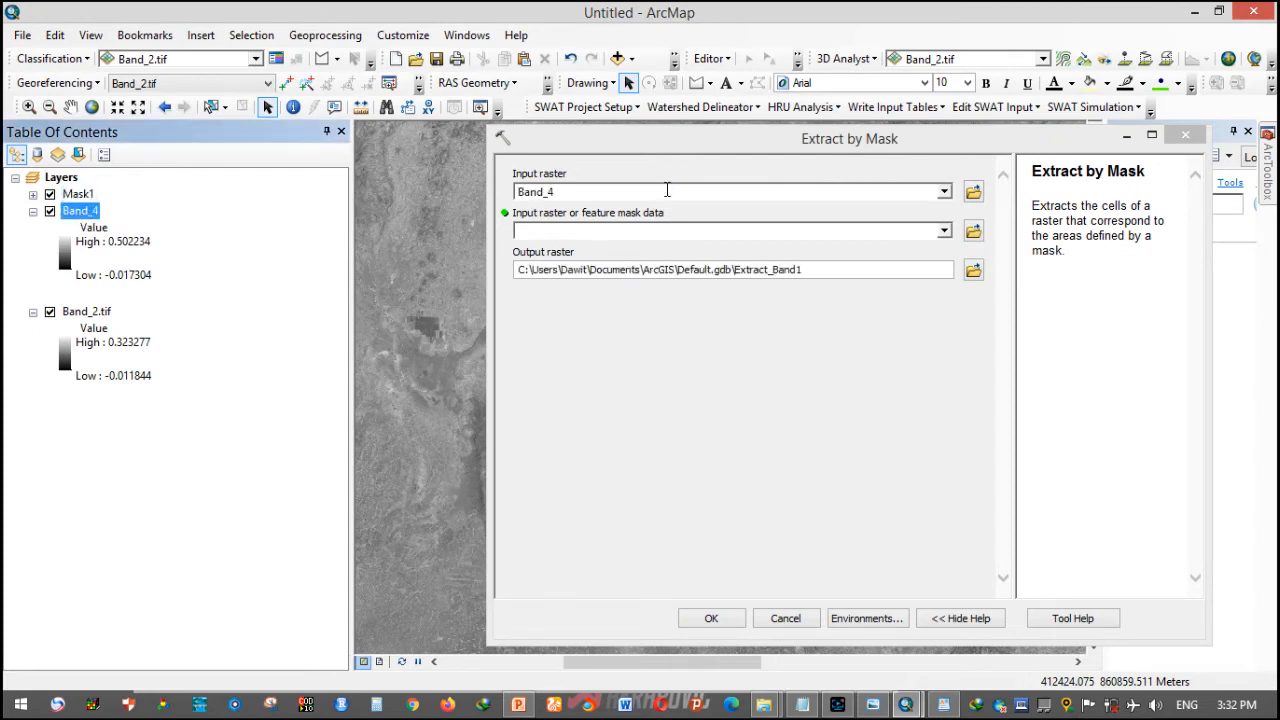
{"action": "left_click", "coordinate": [944, 231]}
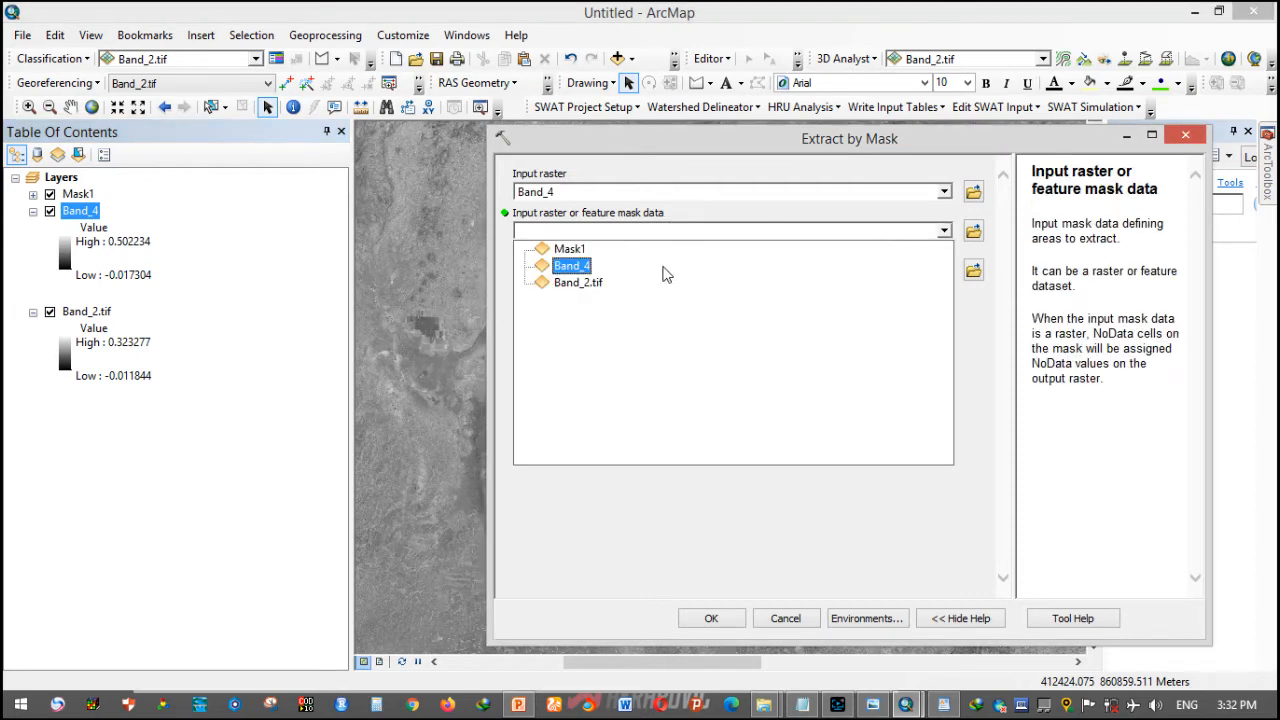
{"action": "left_click", "coordinate": [565, 248]}
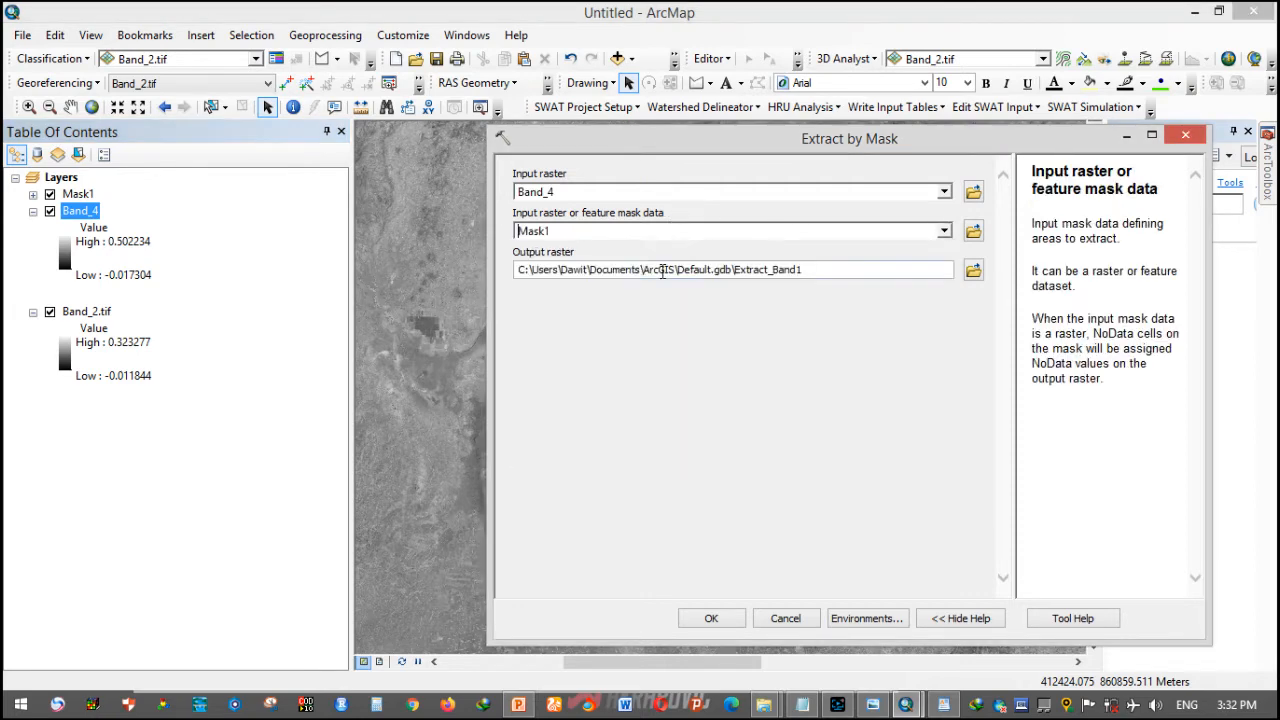
- Run the mask extraction with output B4.tif in the 2000 folder, and remove the Band_4 layer
{"action": "left_click", "coordinate": [971, 277]}
{"action": "type", "text": "B4.tif"}
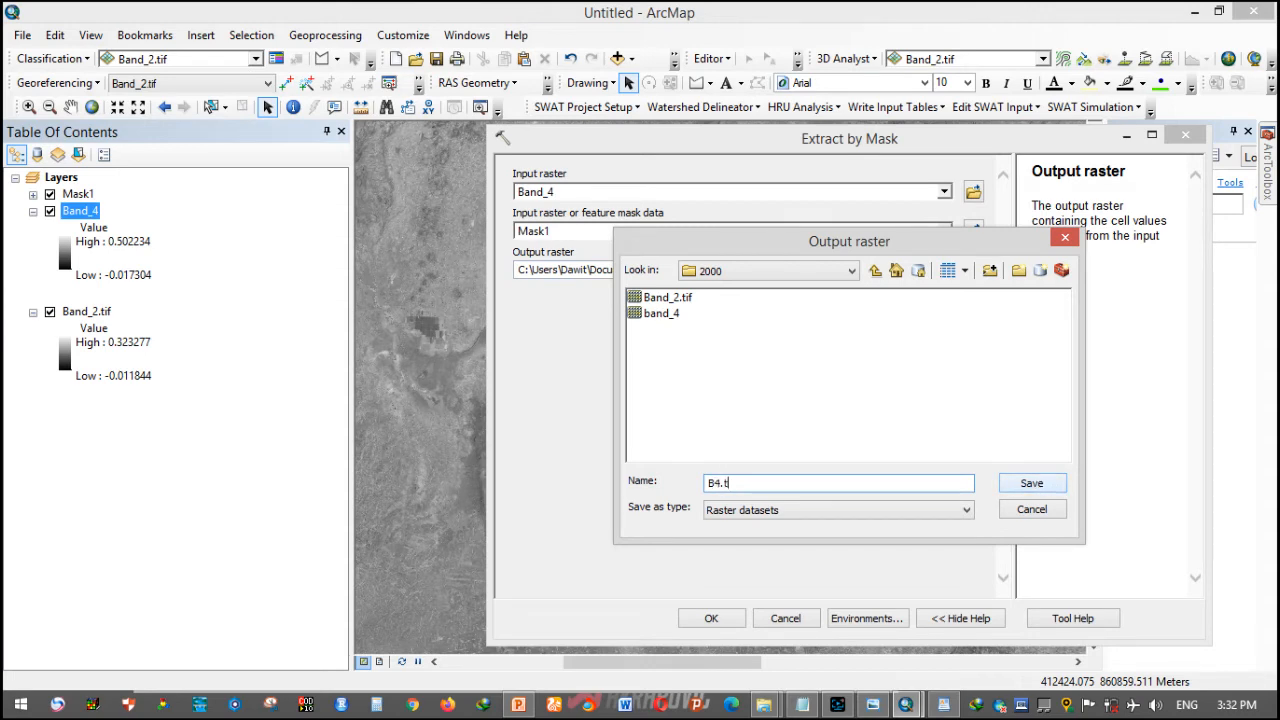
{"action": "left_click", "coordinate": [1034, 487]}
{"action": "left_click", "coordinate": [735, 620]}
{"action": "right_click", "coordinate": [90, 312]}
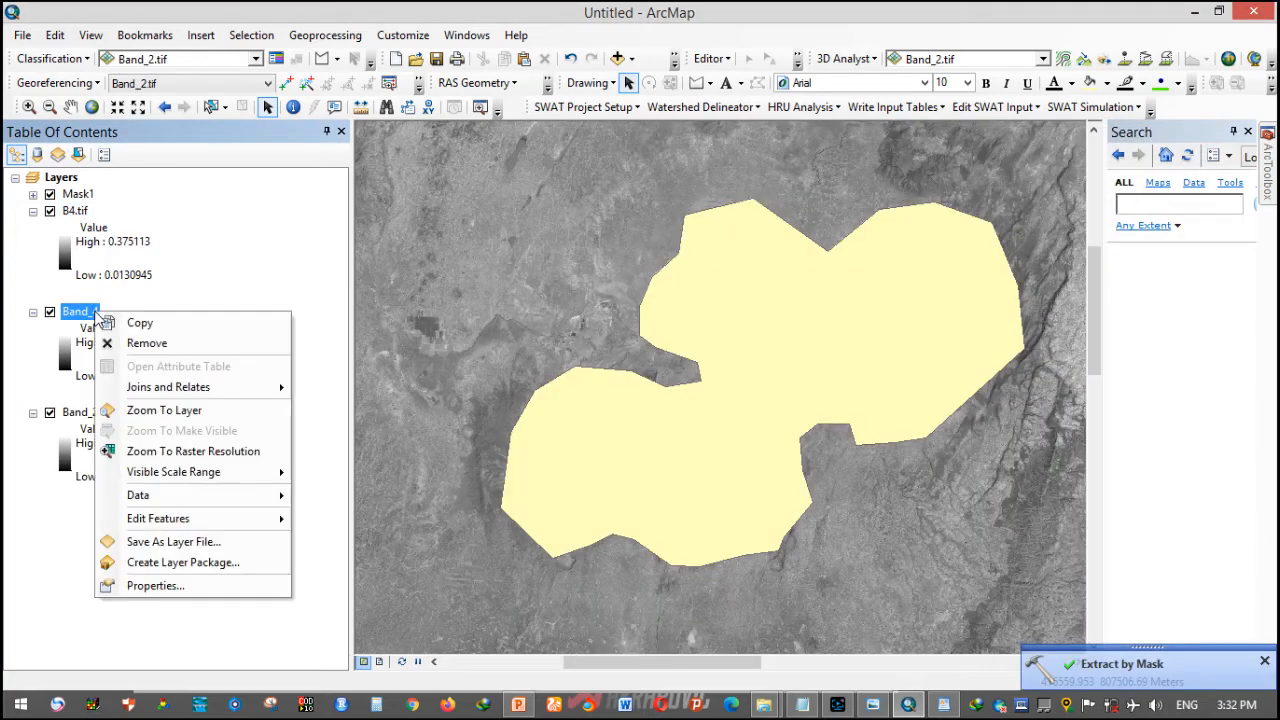
{"action": "left_click", "coordinate": [161, 351]}
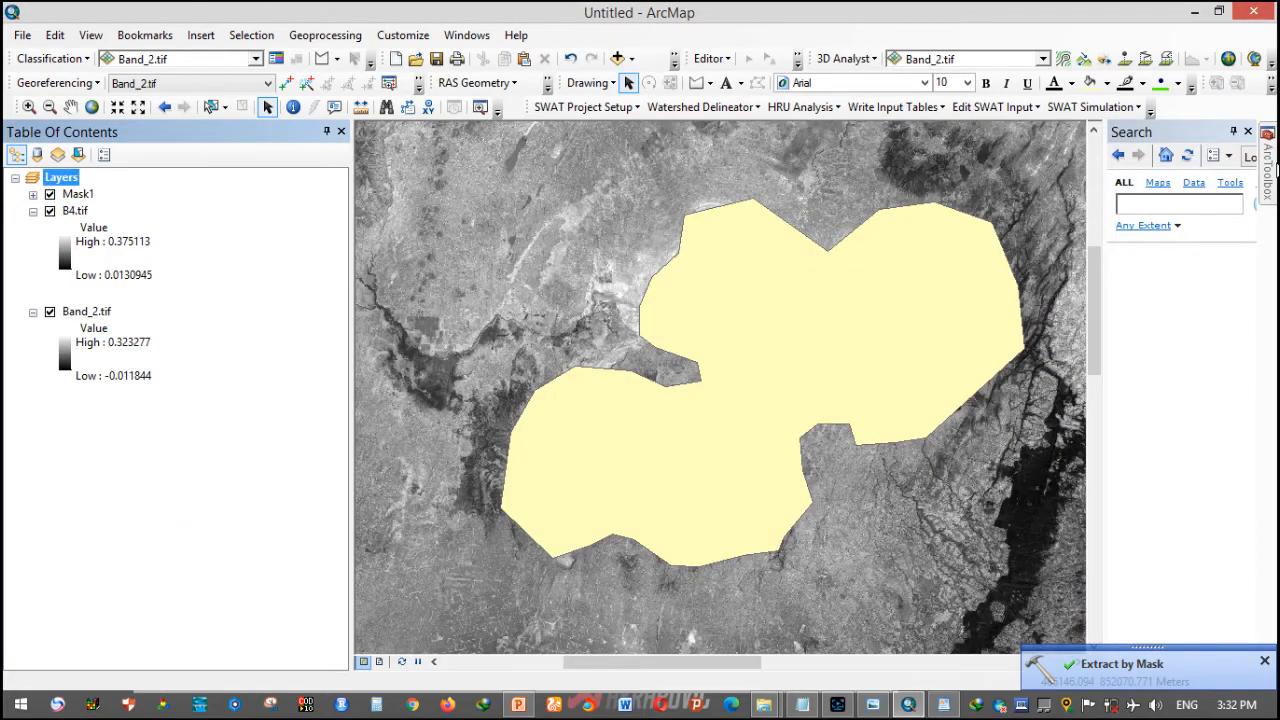
- Extract Band_2.tif by the Mask1 layer, saving the output as B2.tif in the 2000 folder
{"action": "mouse_move", "coordinate": [1268, 165]}
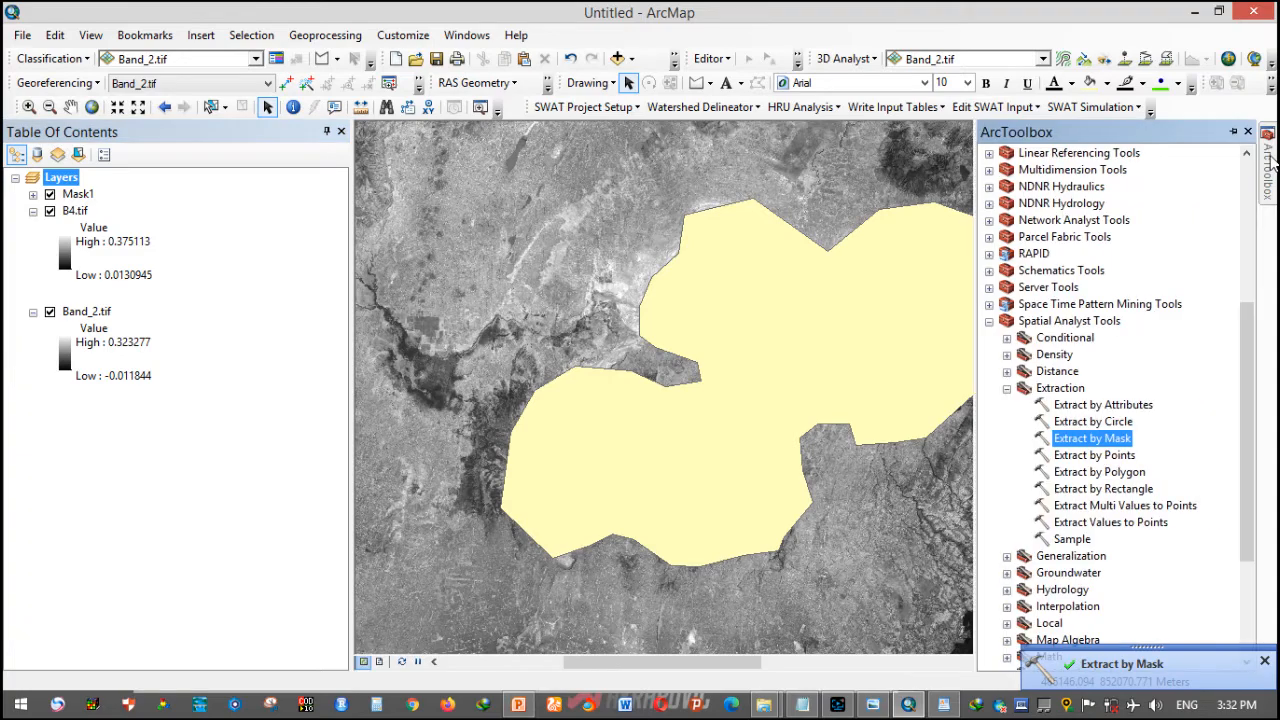
{"action": "double_click", "coordinate": [1112, 438]}
{"action": "left_click_drag", "start_coordinate": [100, 311], "coordinate": [713, 188]}
{"action": "left_click_drag", "start_coordinate": [80, 194], "coordinate": [592, 230]}
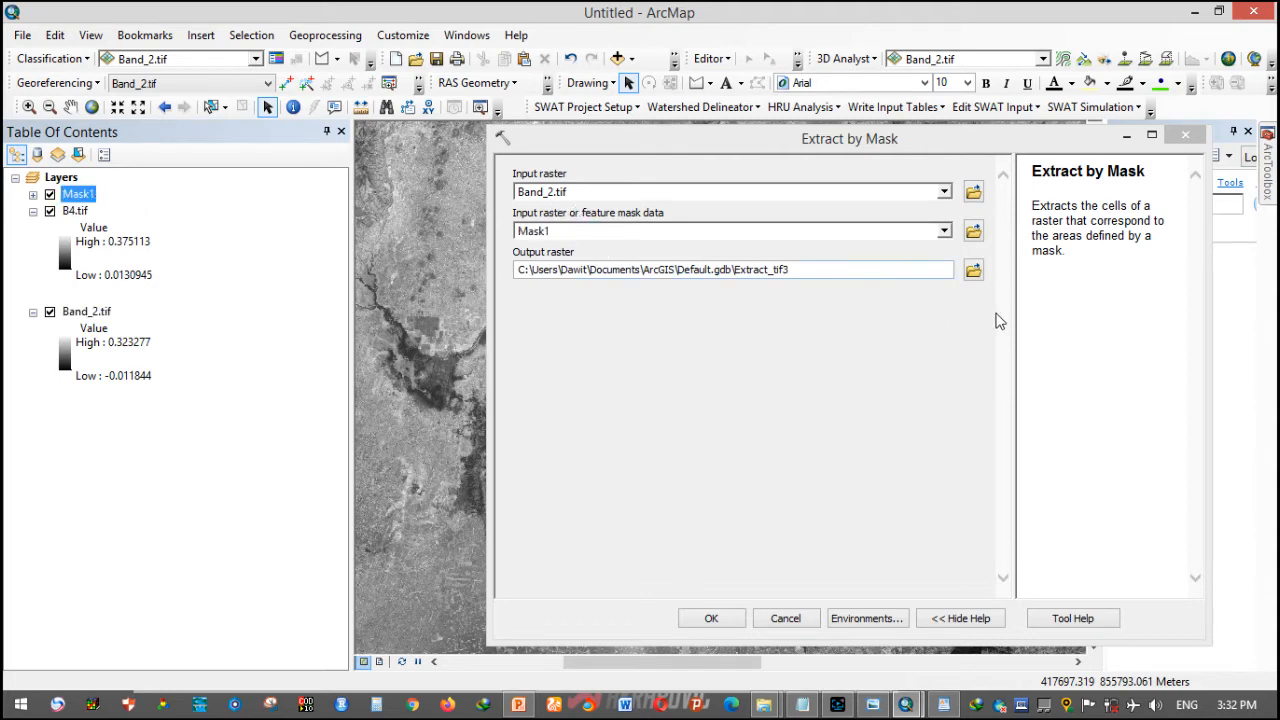
{"action": "left_click", "coordinate": [973, 270]}
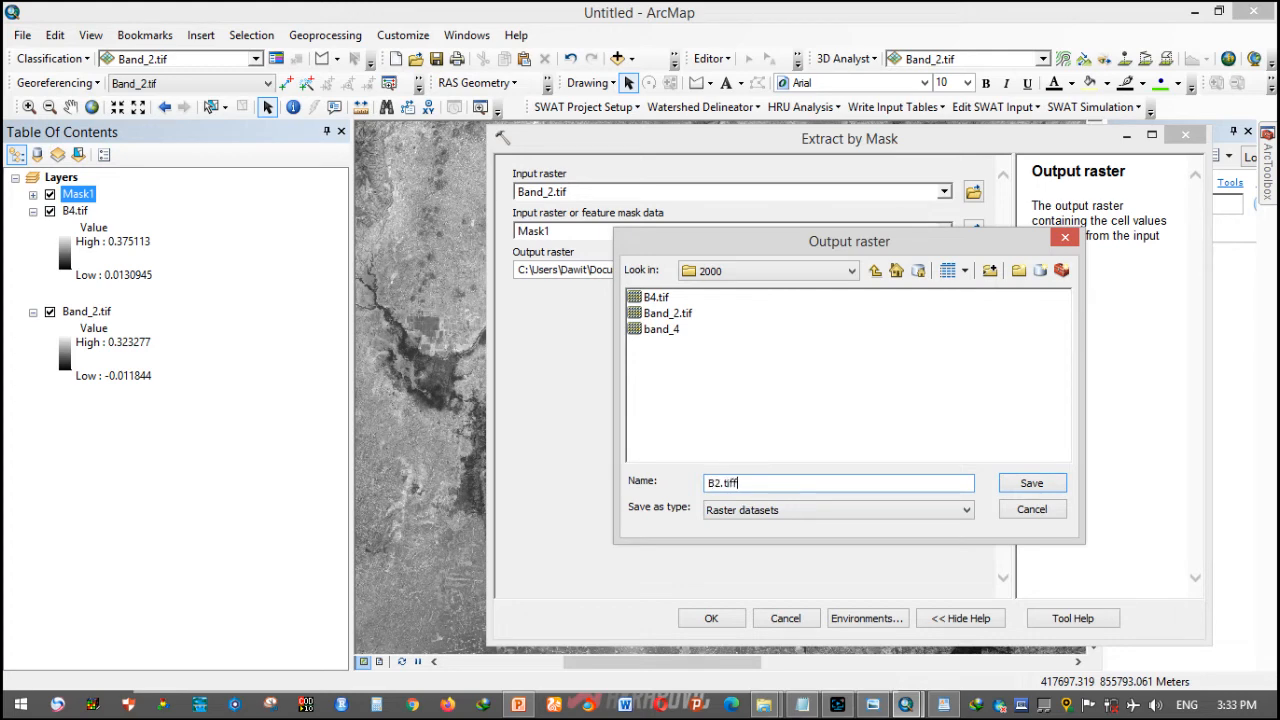
{"action": "type", "text": "B2.tif"}
{"action": "left_click", "coordinate": [1048, 489]}
{"action": "left_click", "coordinate": [725, 617]}
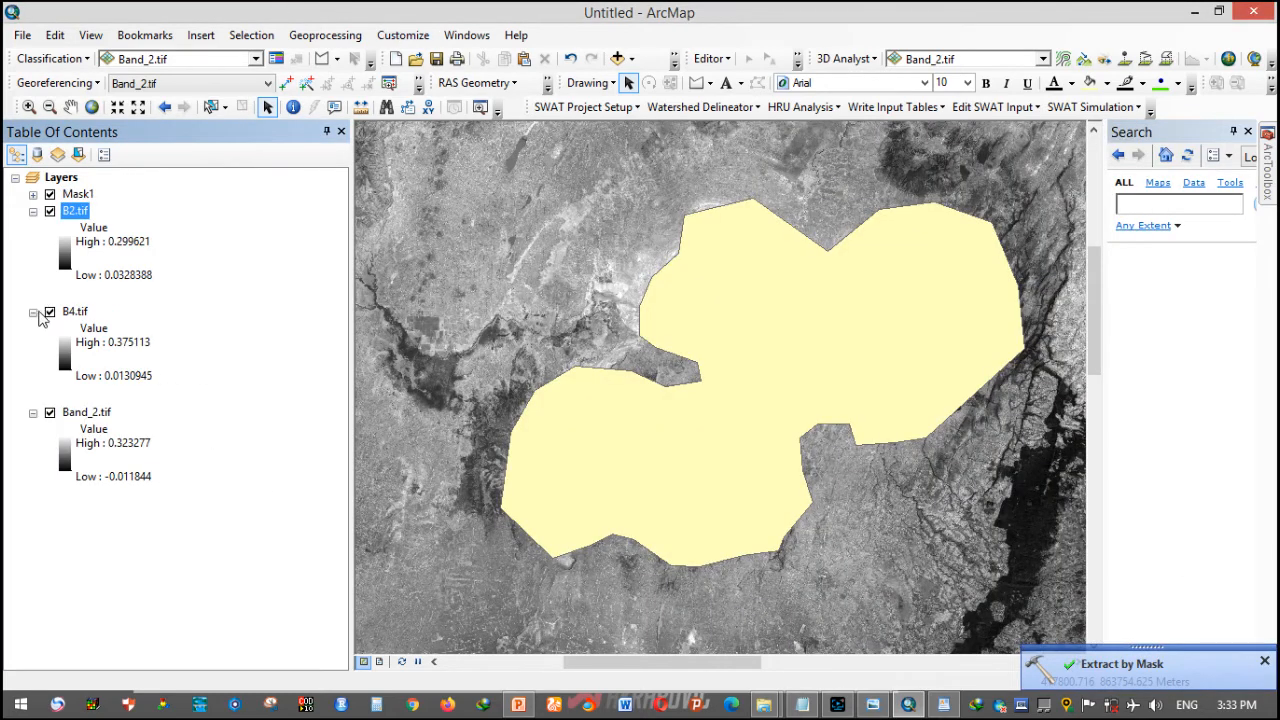
- Remove the Band_2.tif layer from the map
{"action": "right_click", "coordinate": [76, 314]}
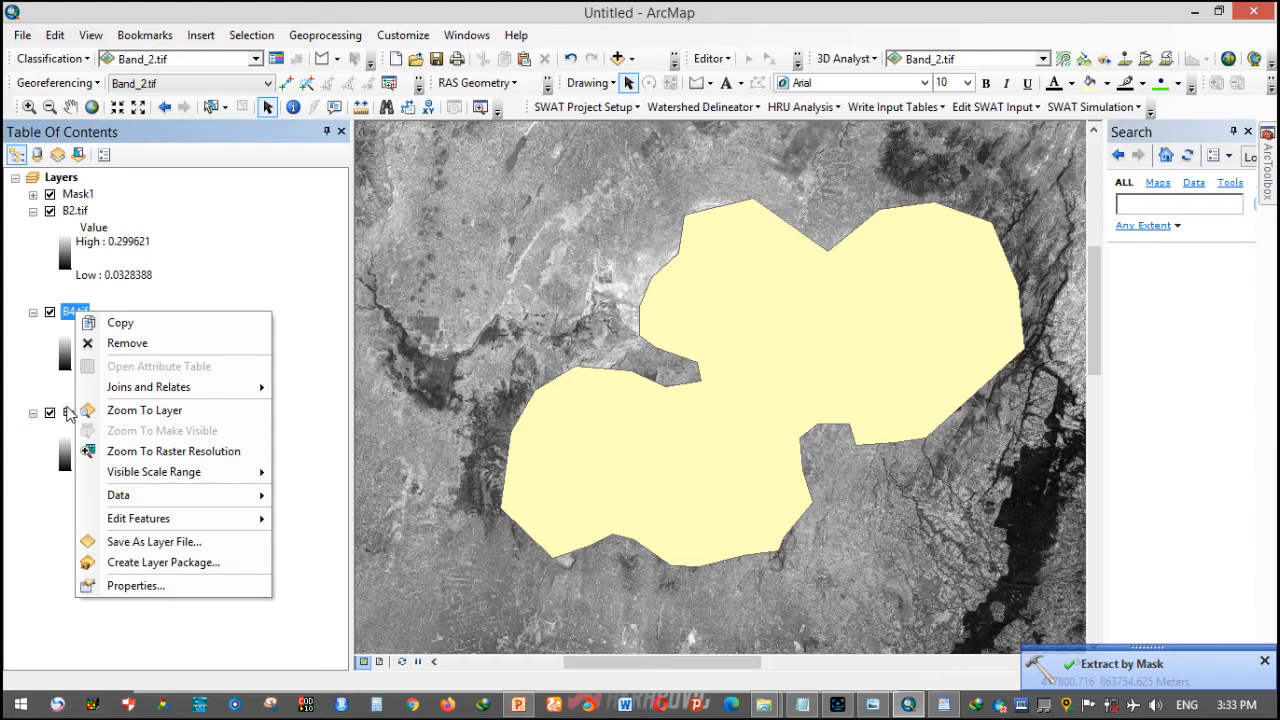
{"action": "right_click", "coordinate": [72, 413]}
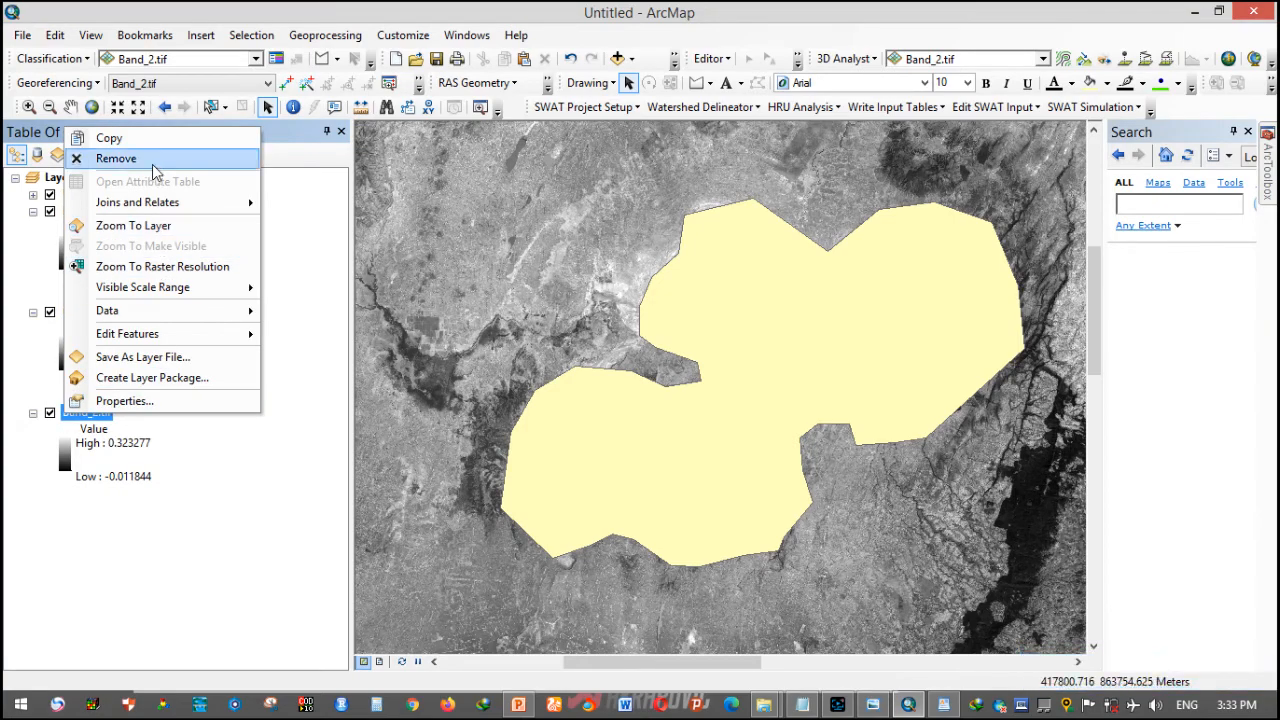
{"action": "left_click", "coordinate": [118, 158]}
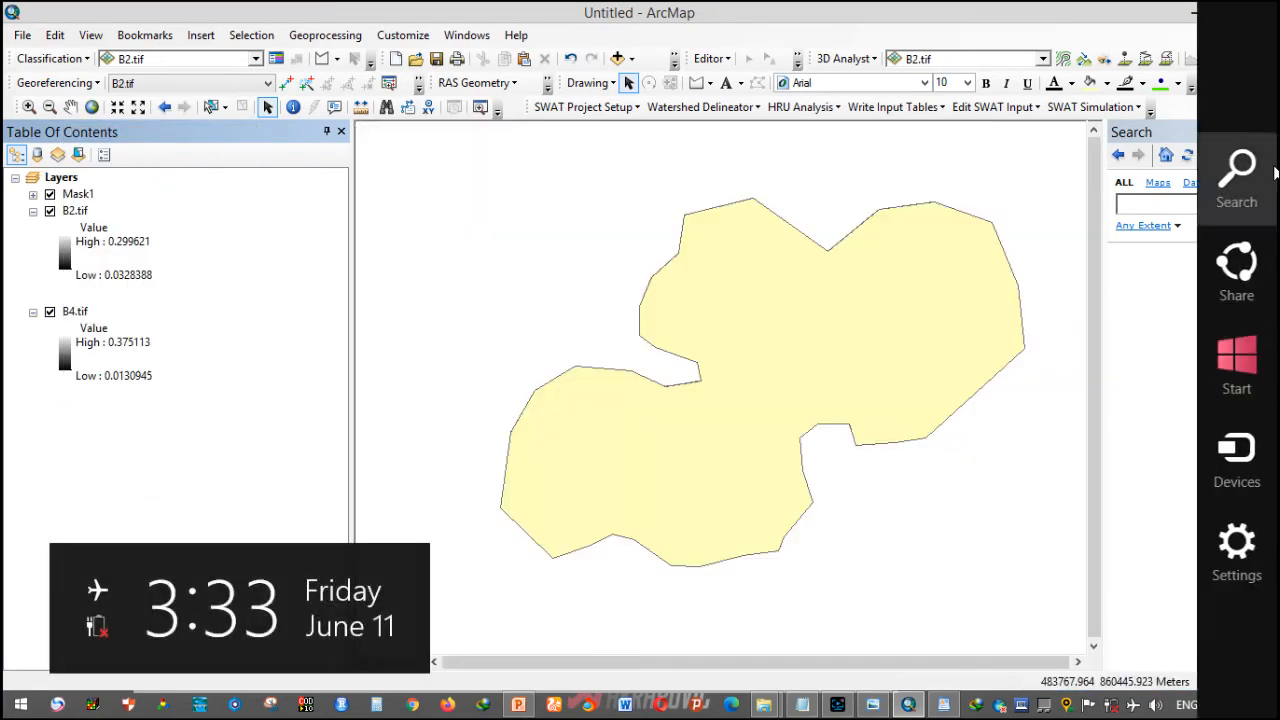
- Turn off the Mask1 layer and open the Raster Calculator from the Map Algebra tools
{"action": "left_click", "coordinate": [50, 194]}
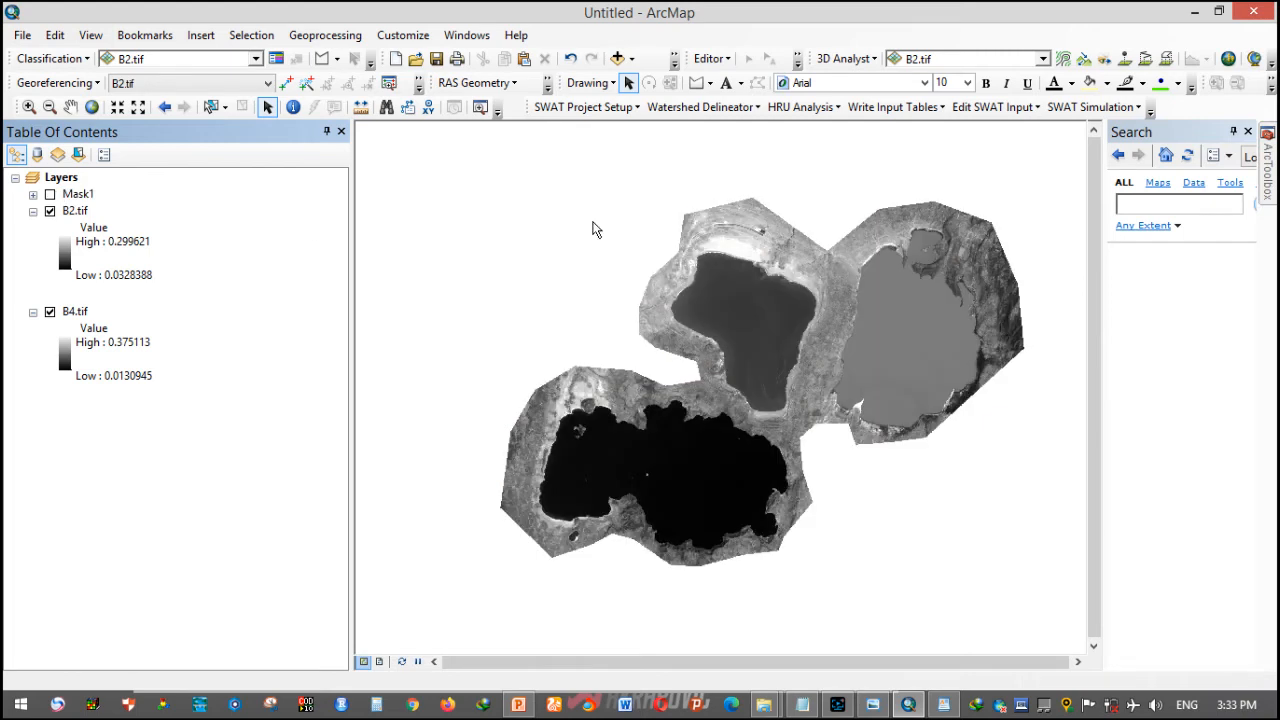
{"action": "left_click", "coordinate": [1270, 165]}
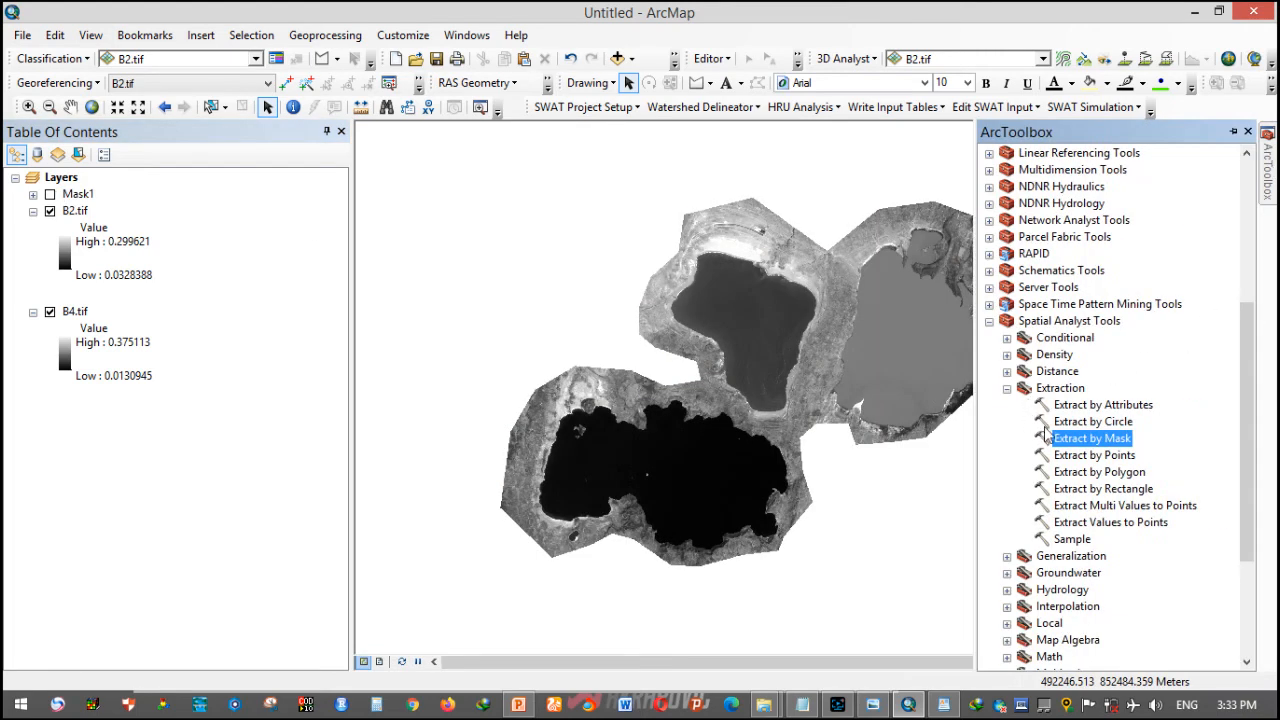
{"action": "left_click", "coordinate": [1007, 388]}
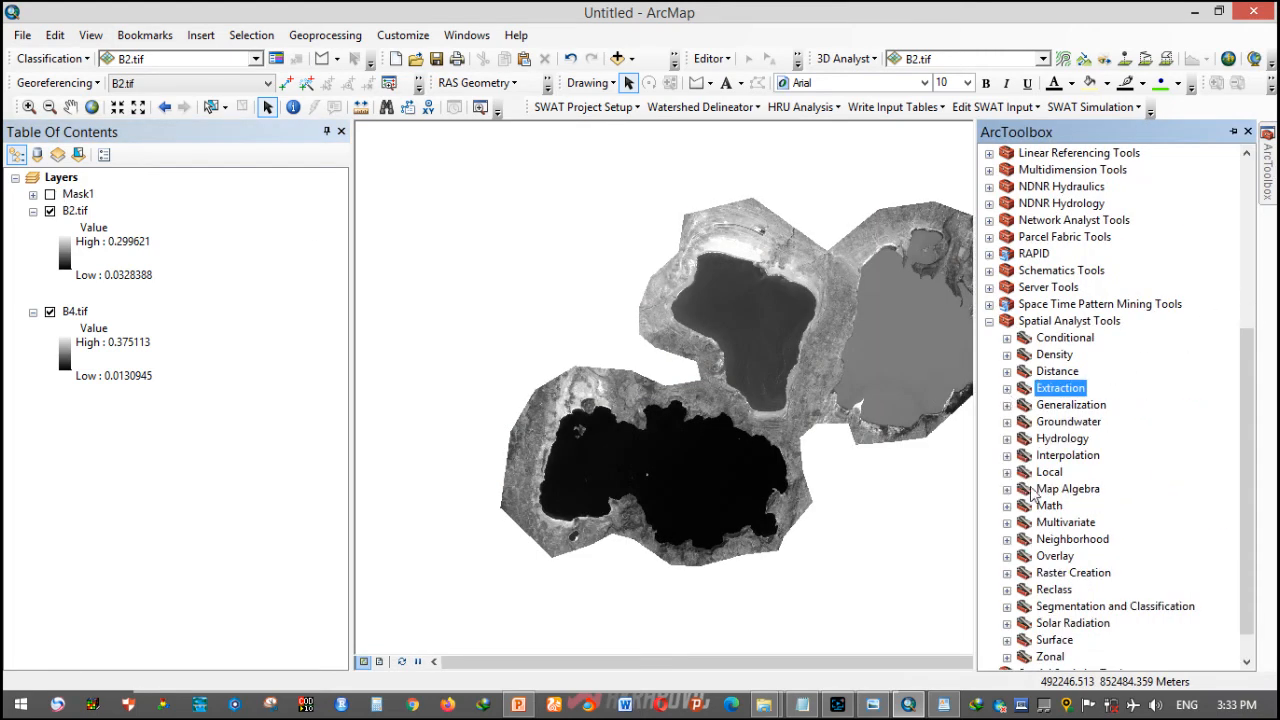
{"action": "scroll", "coordinate": [1075, 592], "scroll_direction": "down", "scroll_amount": 1}
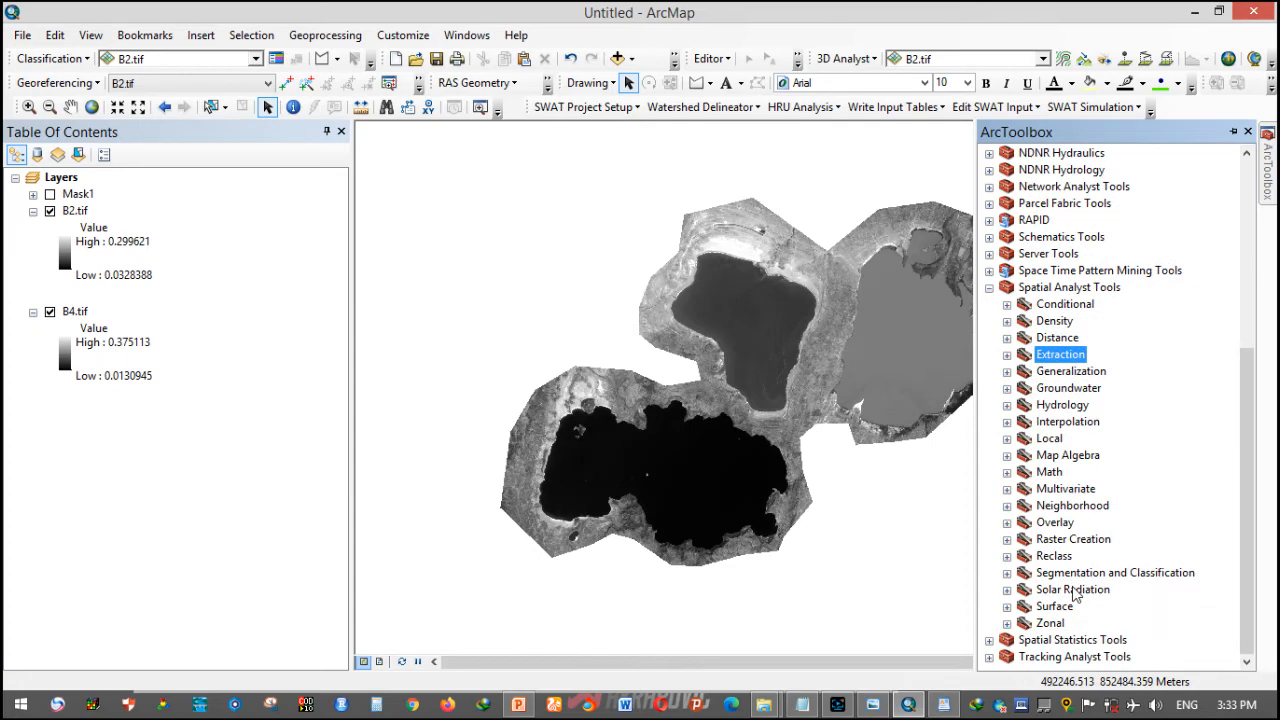
{"action": "double_click", "coordinate": [1045, 458]}
{"action": "double_click", "coordinate": [1060, 472]}
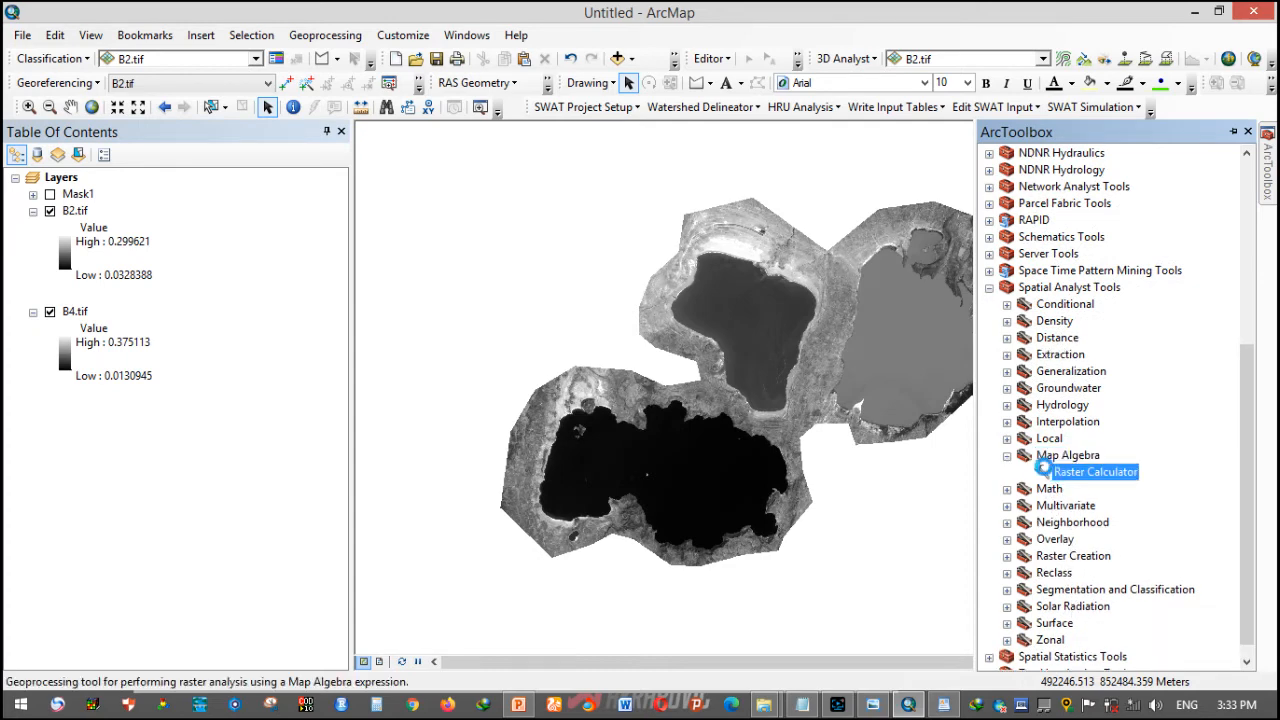
{"action": "left_click", "coordinate": [558, 377]}
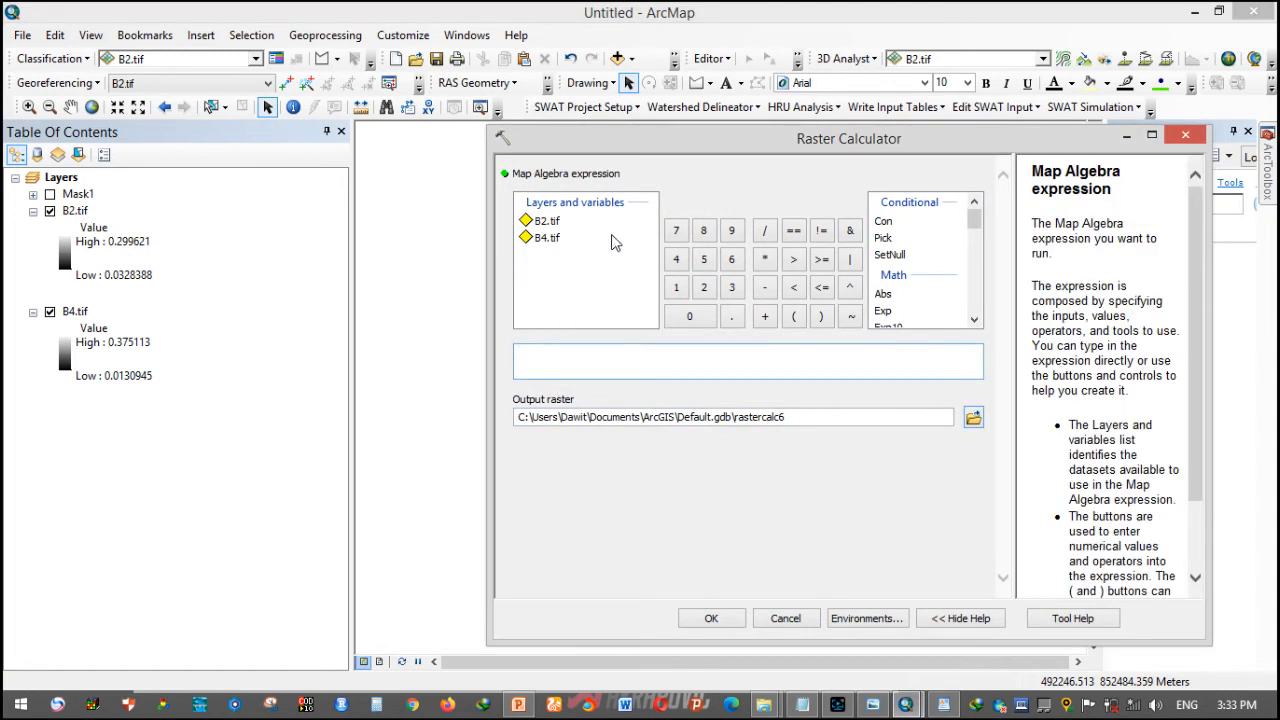
- Build the NDWI expression Float("B2.tif"-"B4.tif")/Float("B2.tif"+"B4.tif") in the Raster Calculator
{"action": "left_click", "coordinate": [975, 320]}
{"action": "left_click", "coordinate": [975, 320]}
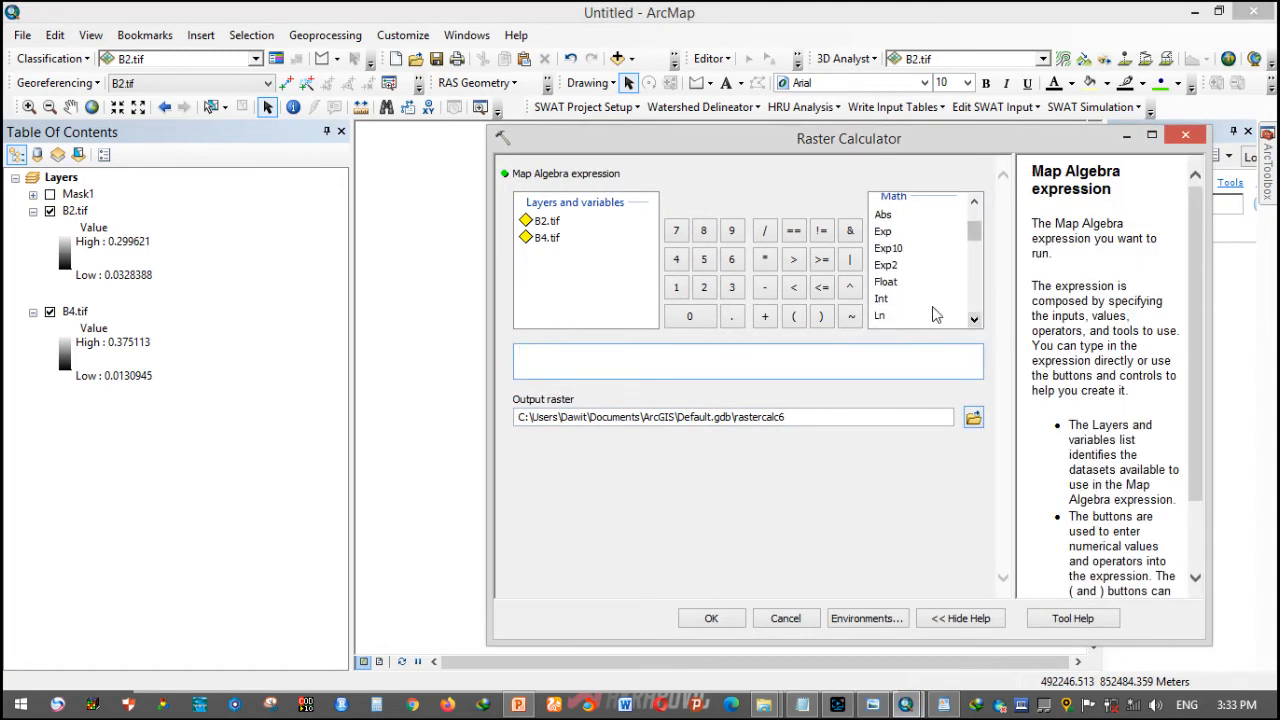
{"action": "double_click", "coordinate": [886, 282]}
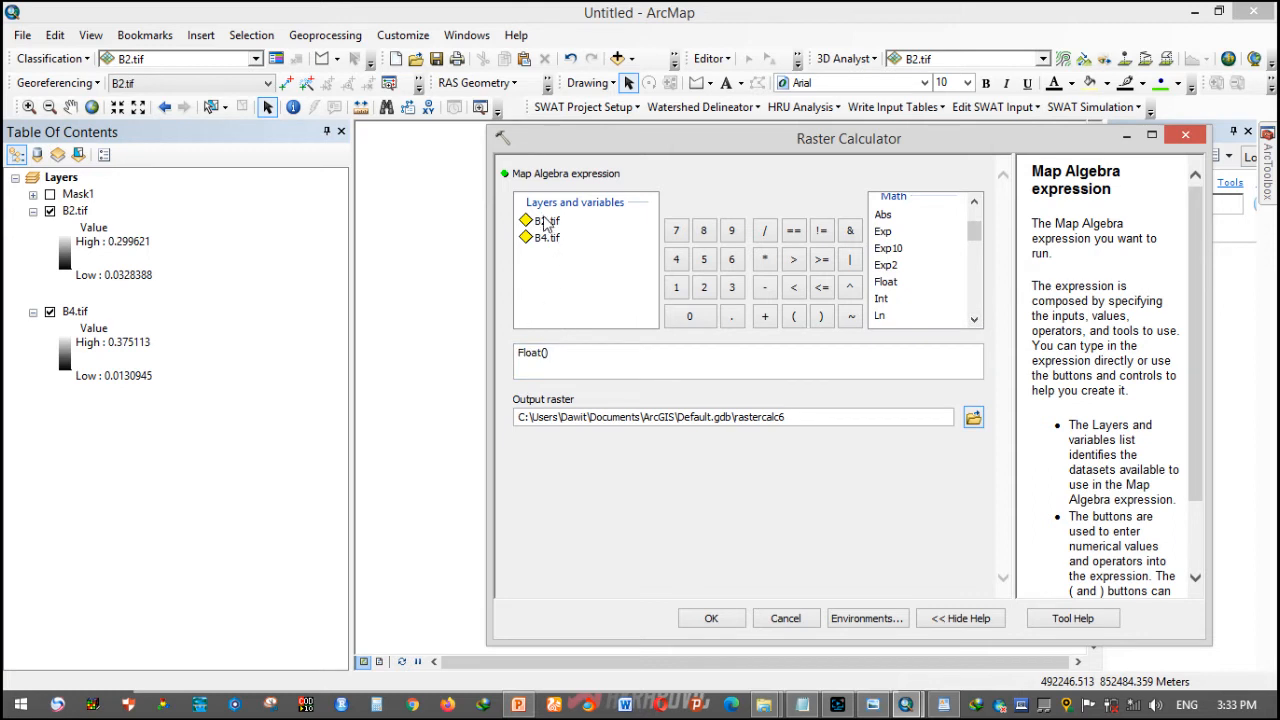
{"action": "double_click", "coordinate": [547, 221]}
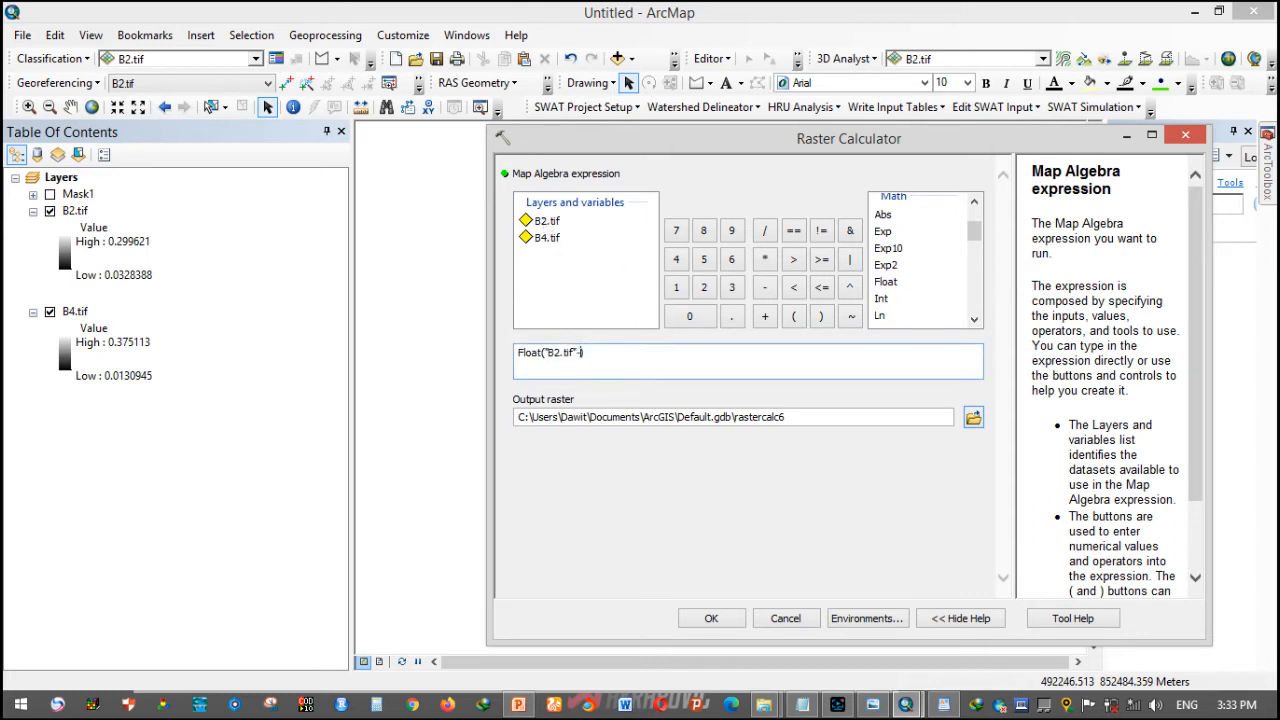
{"action": "left_click", "coordinate": [550, 240]}
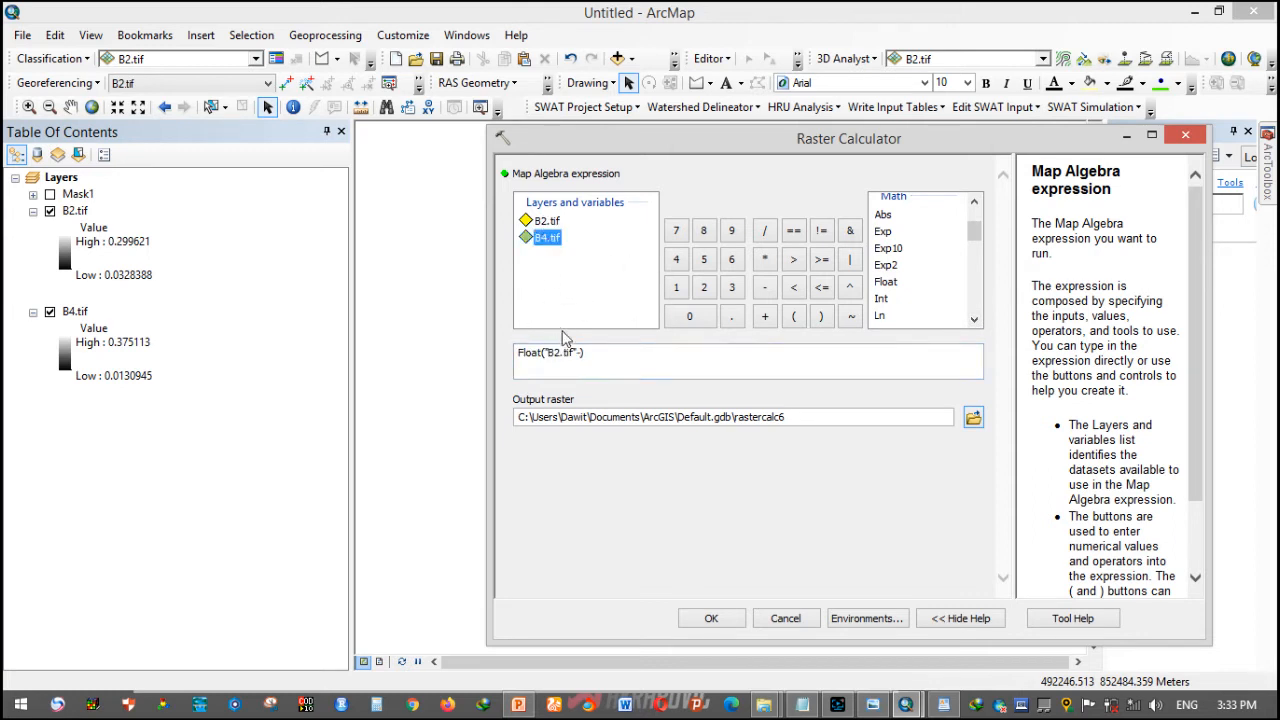
{"action": "double_click", "coordinate": [547, 238]}
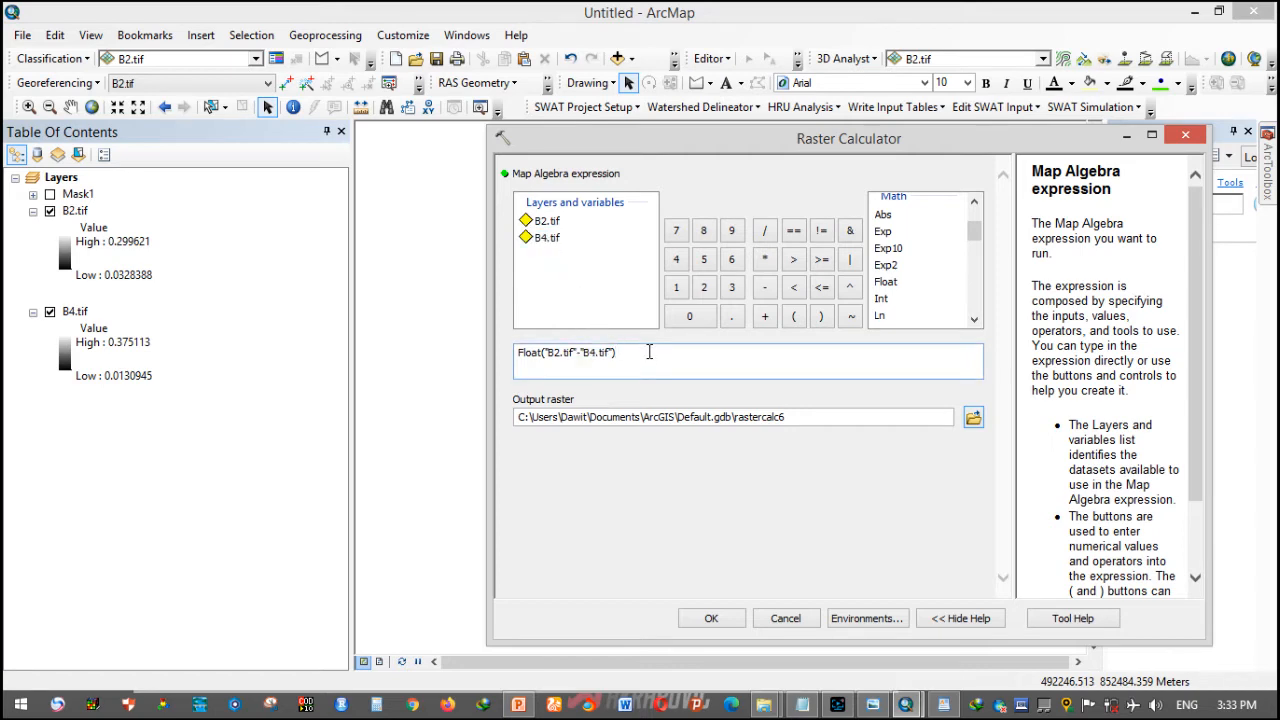
{"action": "double_click", "coordinate": [885, 282]}
{"action": "double_click", "coordinate": [551, 222]}
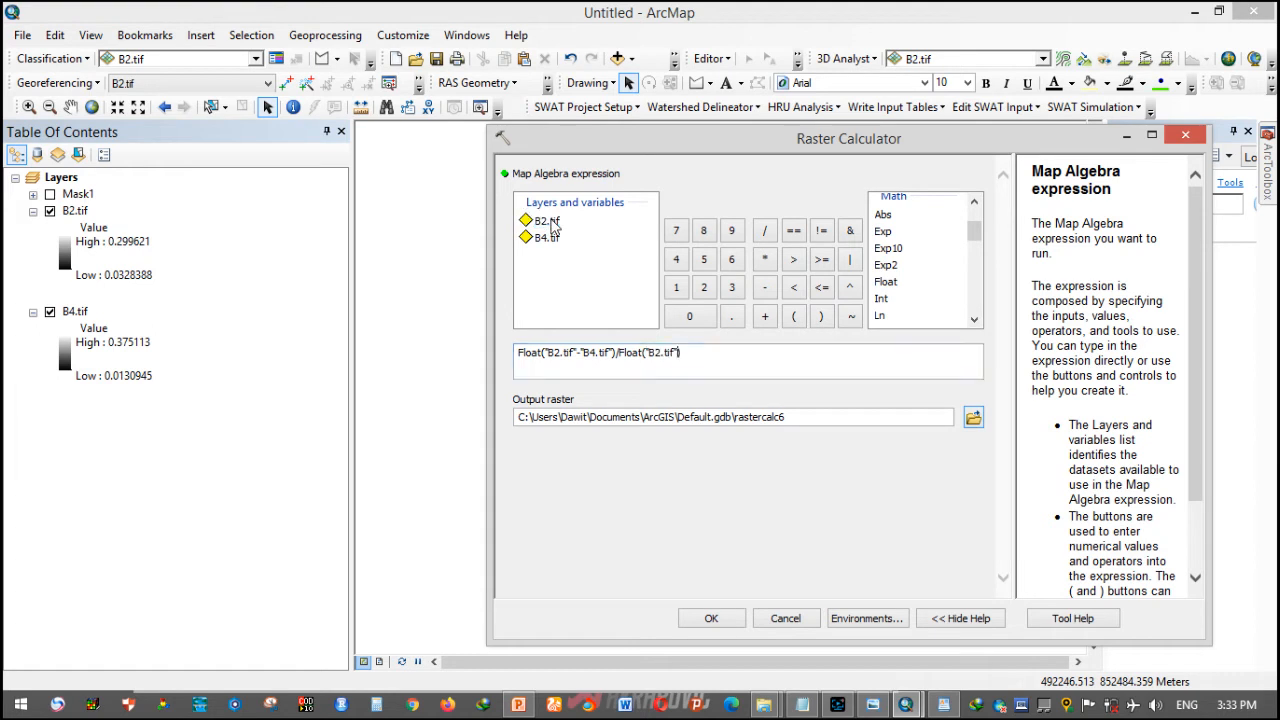
{"action": "type", "text": "+"}
{"action": "double_click", "coordinate": [547, 244]}
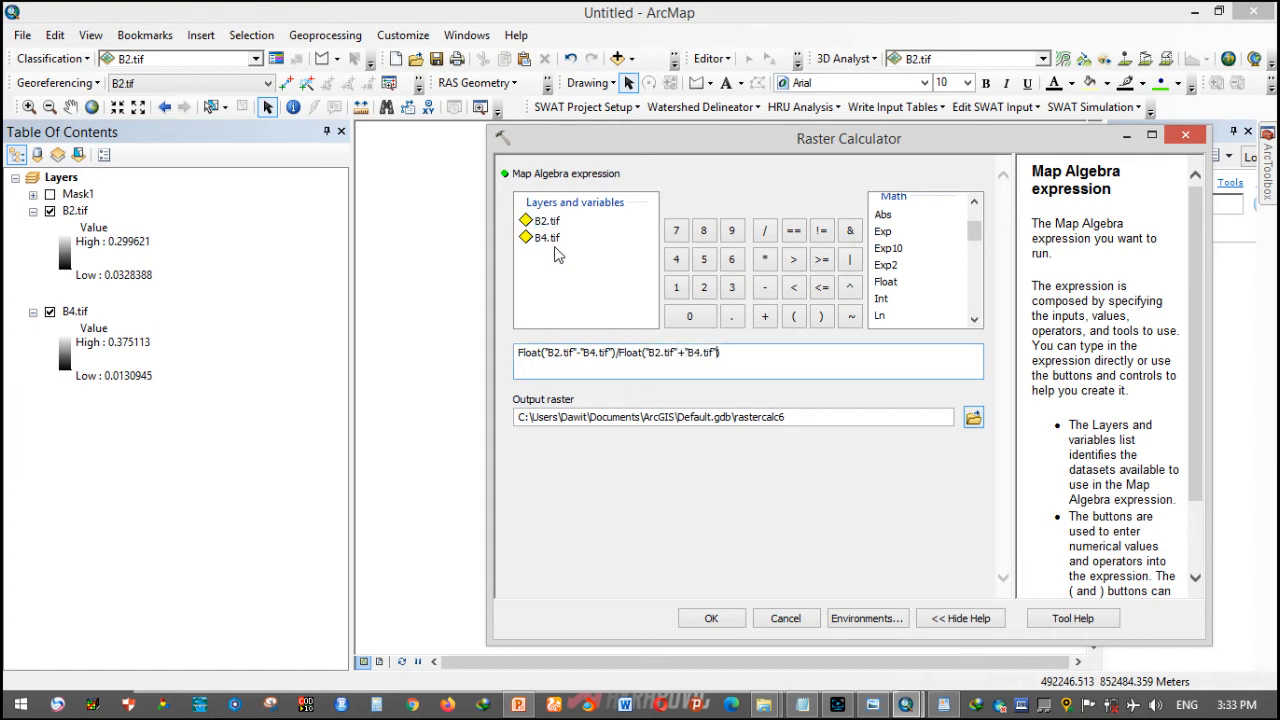
- Set the output raster to NDWI.tif in the 2000 folder and run the calculation
{"action": "left_click", "coordinate": [972, 418]}
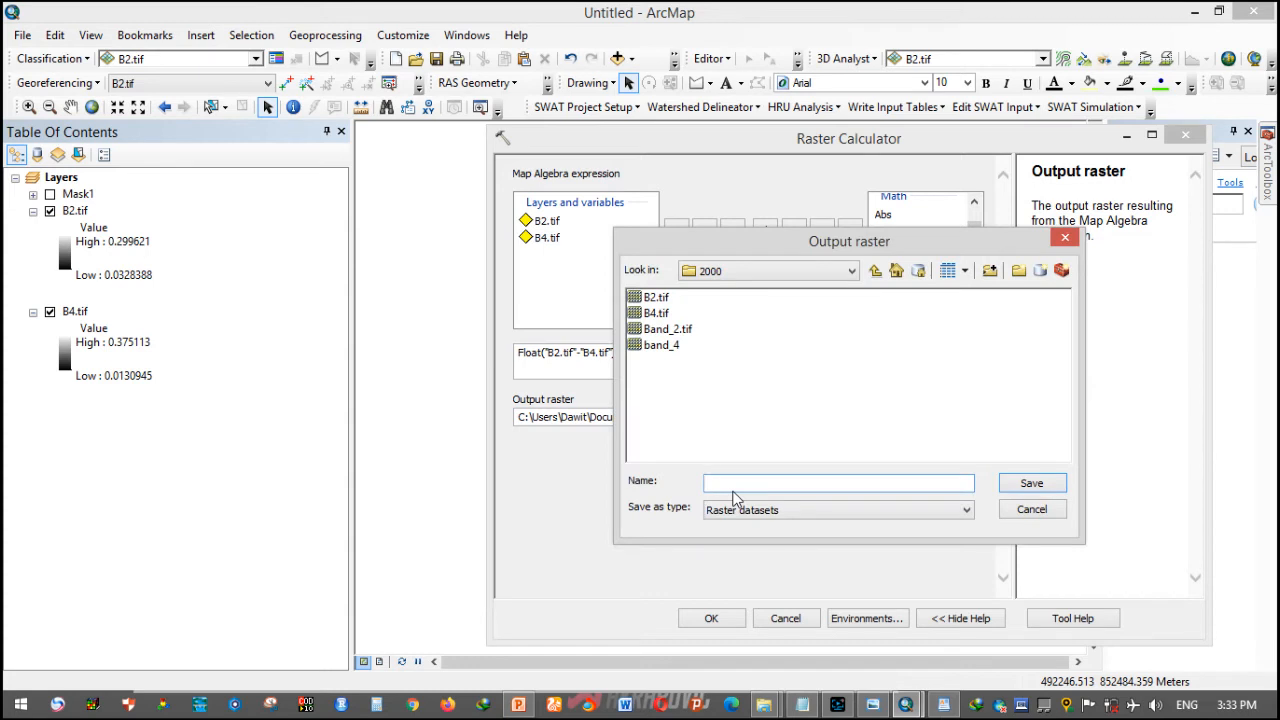
{"action": "left_click", "coordinate": [1012, 487]}
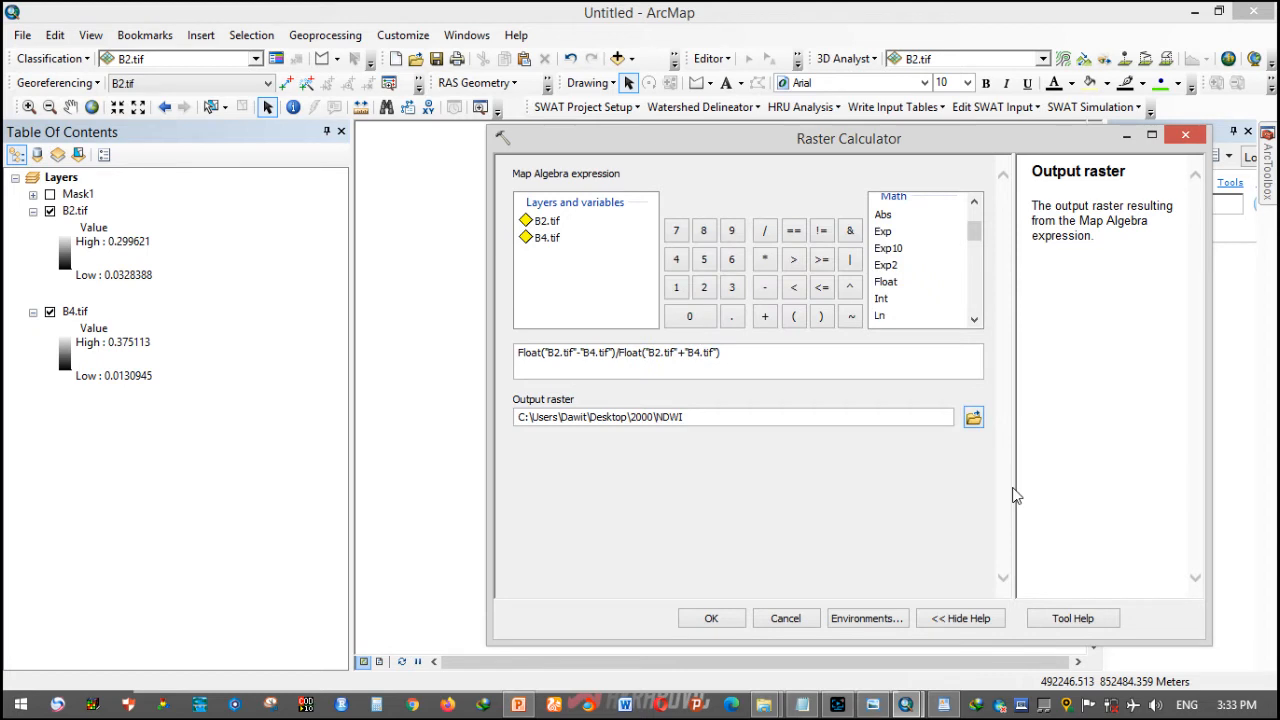
{"action": "left_click", "coordinate": [972, 418]}
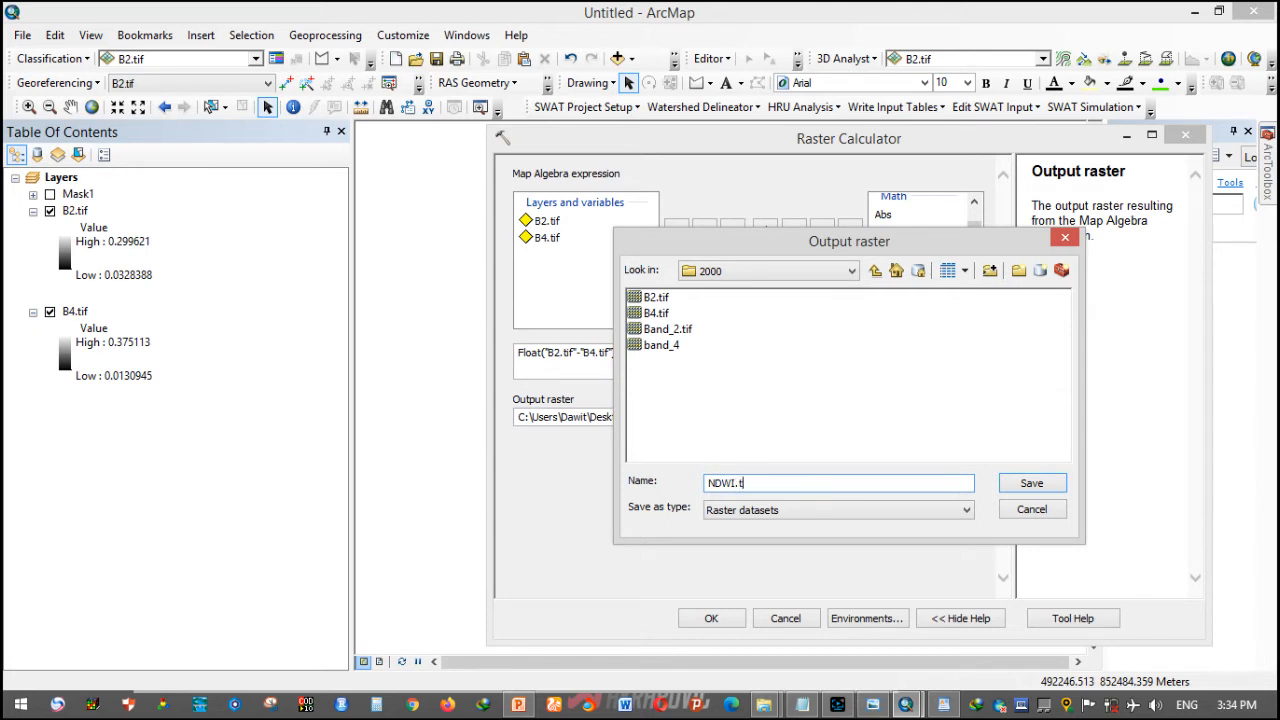
{"action": "left_click", "coordinate": [1012, 485]}
{"action": "left_click", "coordinate": [738, 618]}
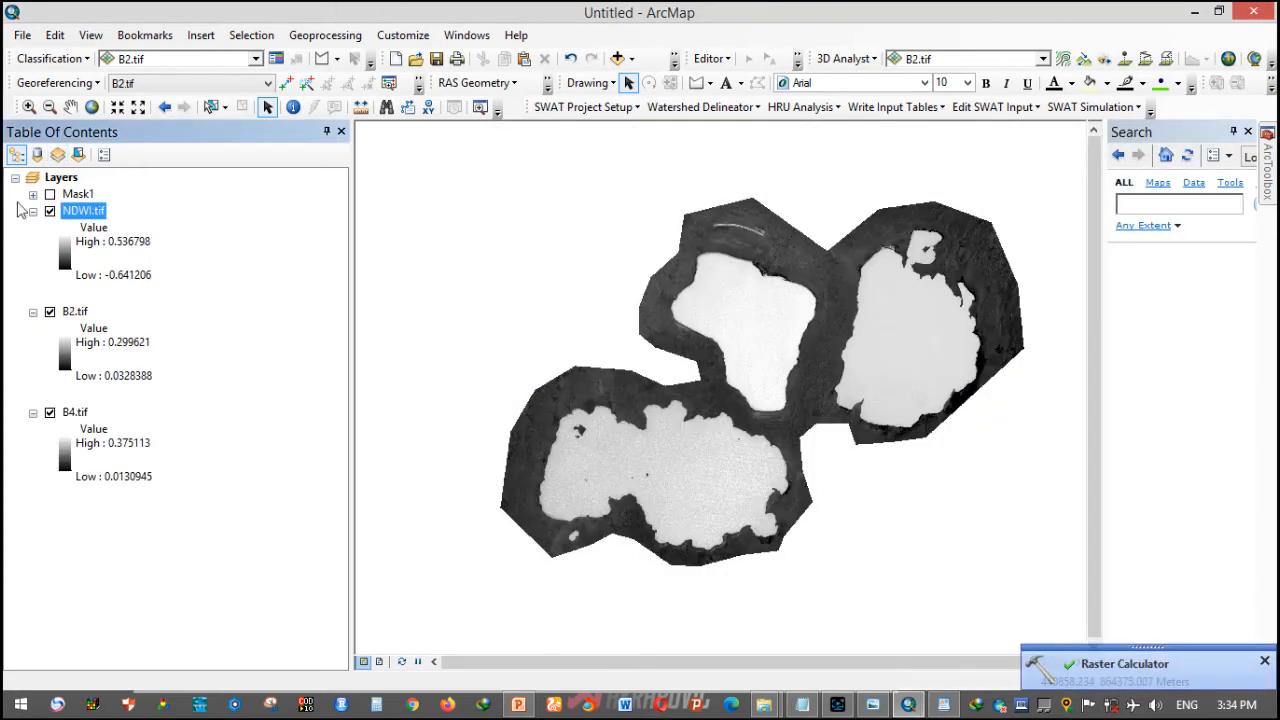
- Open the Spatial Analyst Reclassify tool and set NDWI.tif as its input raster
{"action": "right_click", "coordinate": [96, 214]}
{"action": "left_click", "coordinate": [389, 217]}
{"action": "left_click", "coordinate": [1276, 182]}
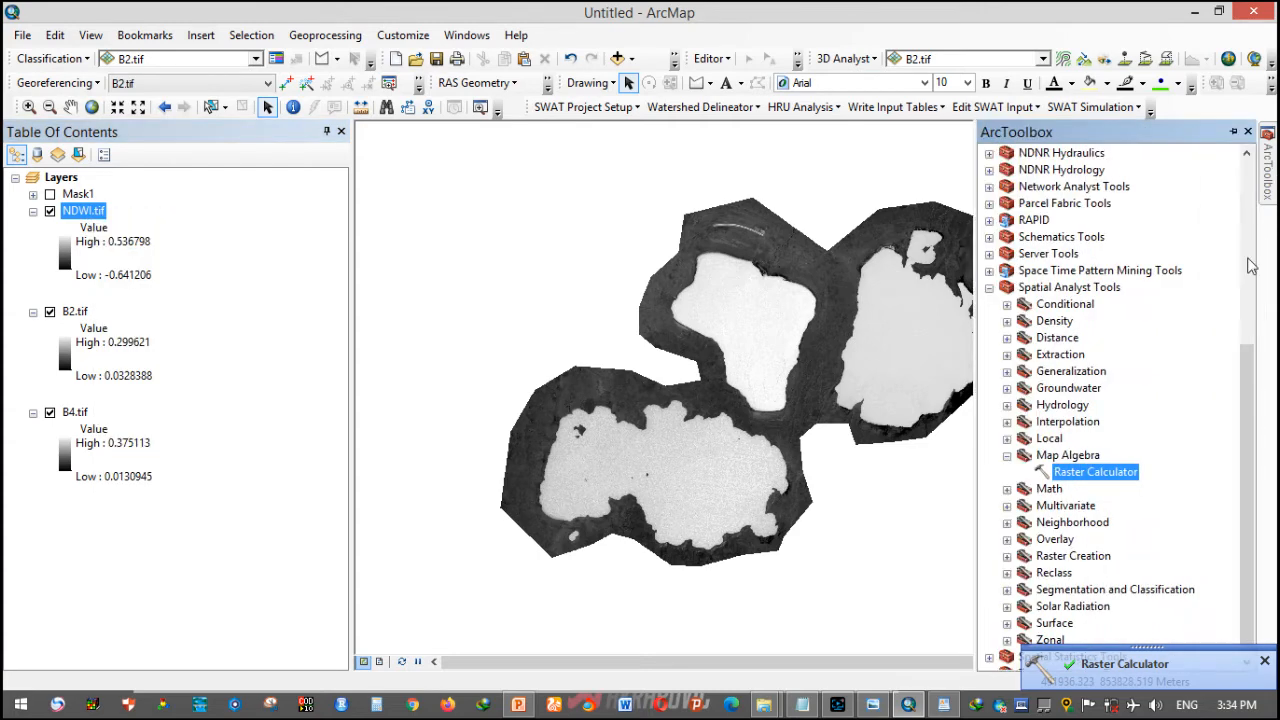
{"action": "left_click", "coordinate": [1007, 456]}
{"action": "double_click", "coordinate": [1058, 557]}
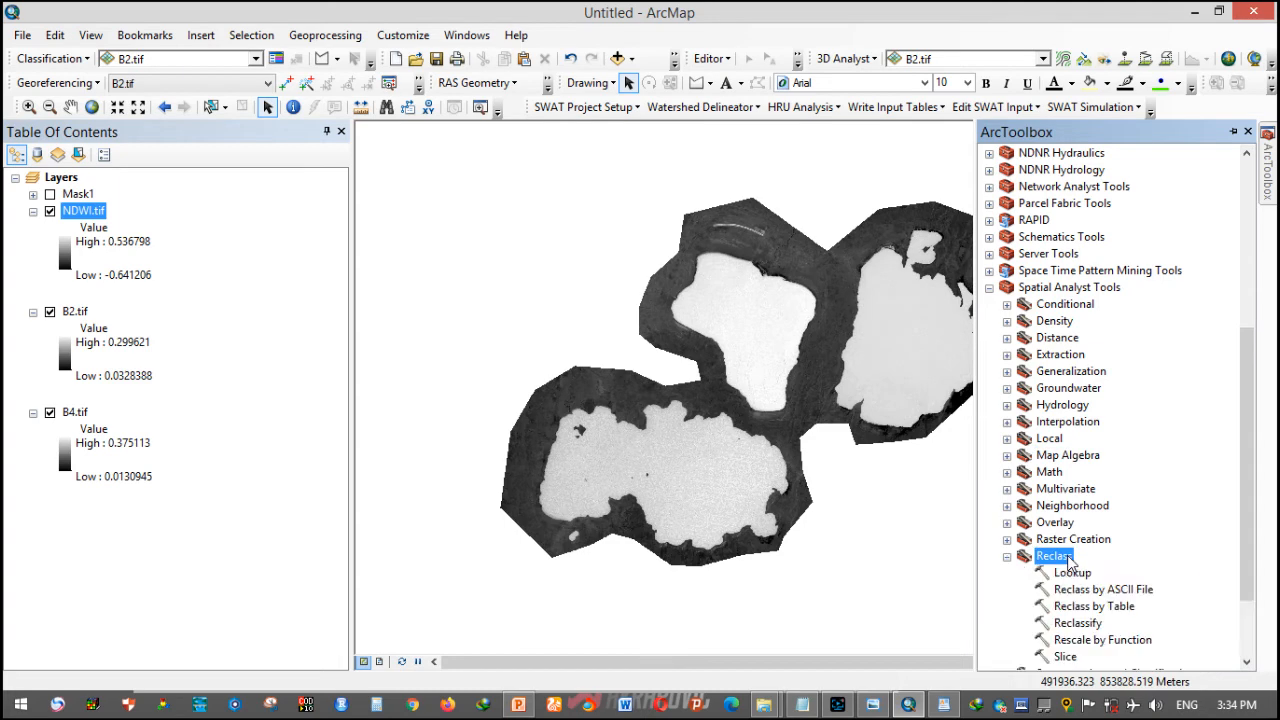
{"action": "double_click", "coordinate": [1077, 623]}
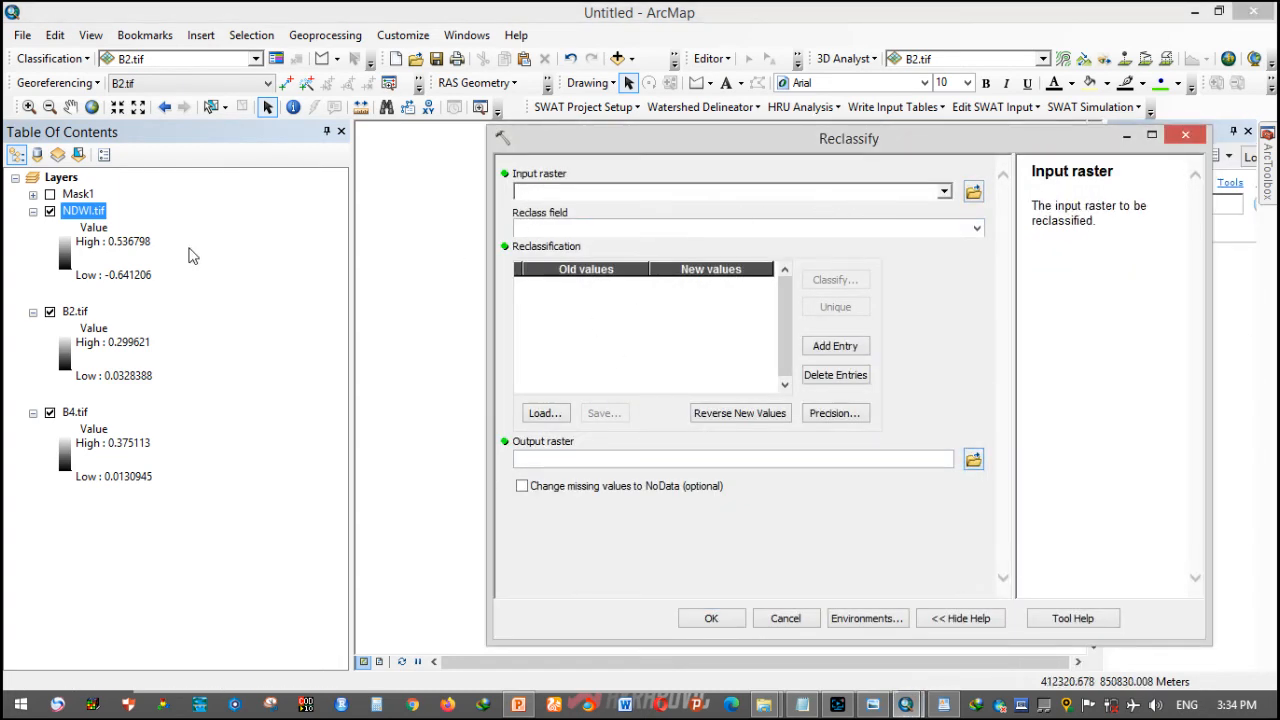
{"action": "left_click_drag", "start_coordinate": [58, 218], "coordinate": [618, 197]}
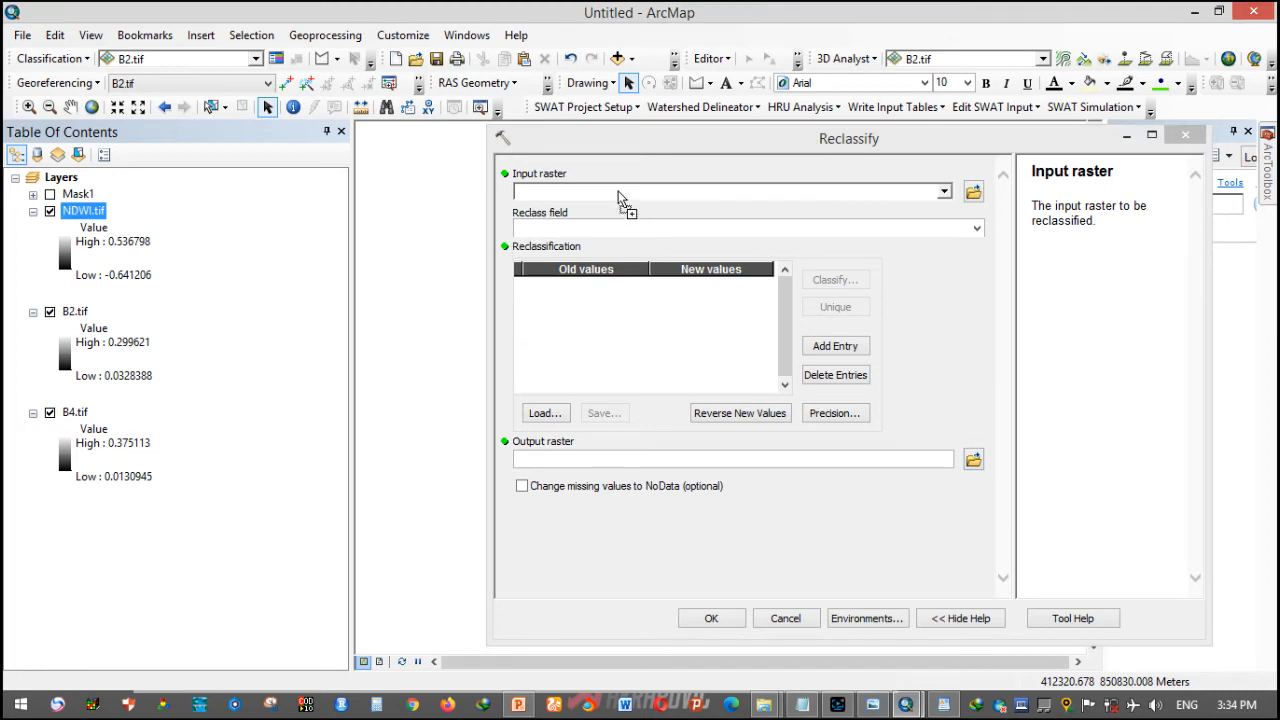
- Classify the NDWI values into 2 classes with the first break value at 0.2
{"action": "left_click", "coordinate": [835, 279]}
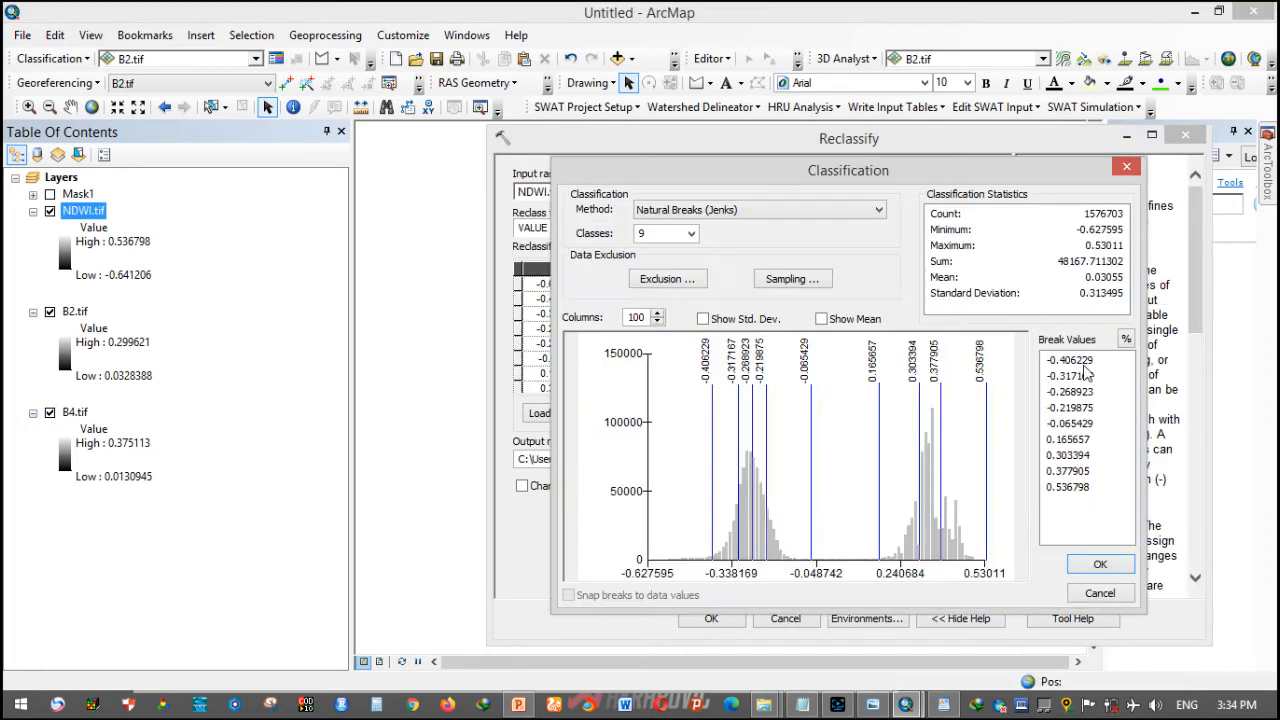
{"action": "left_click", "coordinate": [691, 235]}
{"action": "left_click", "coordinate": [660, 264]}
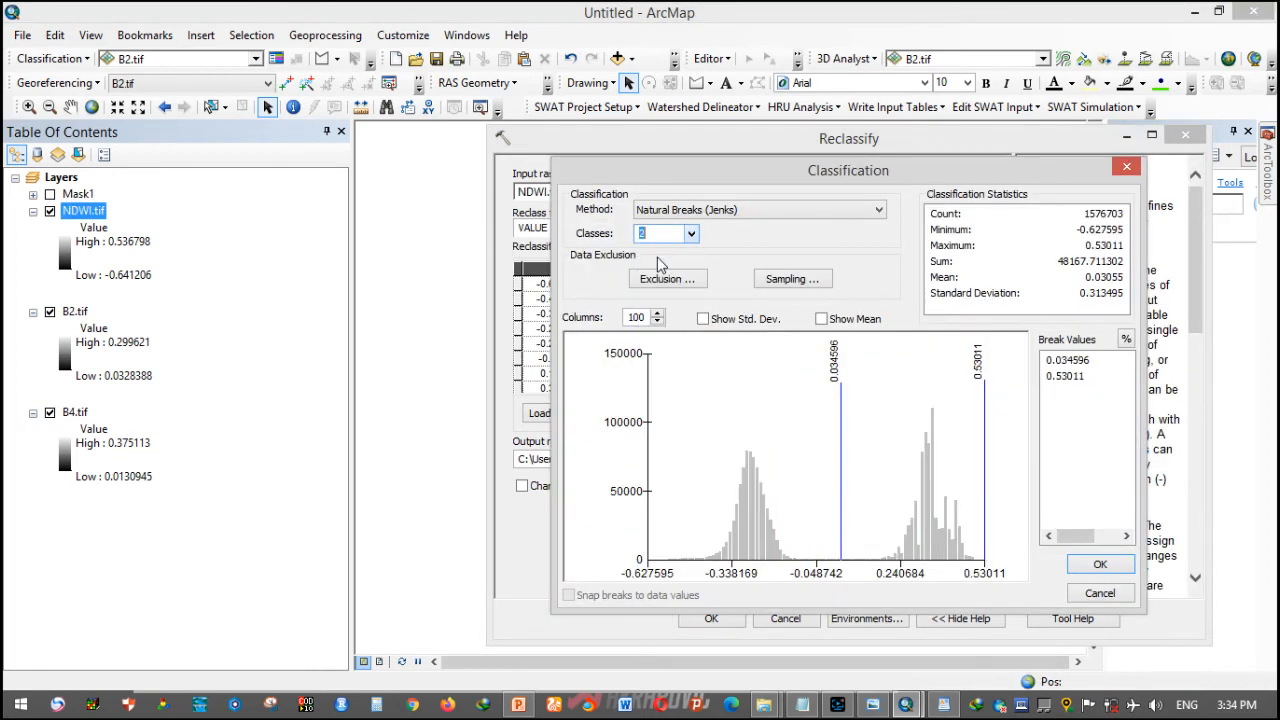
{"action": "left_click", "coordinate": [1076, 364]}
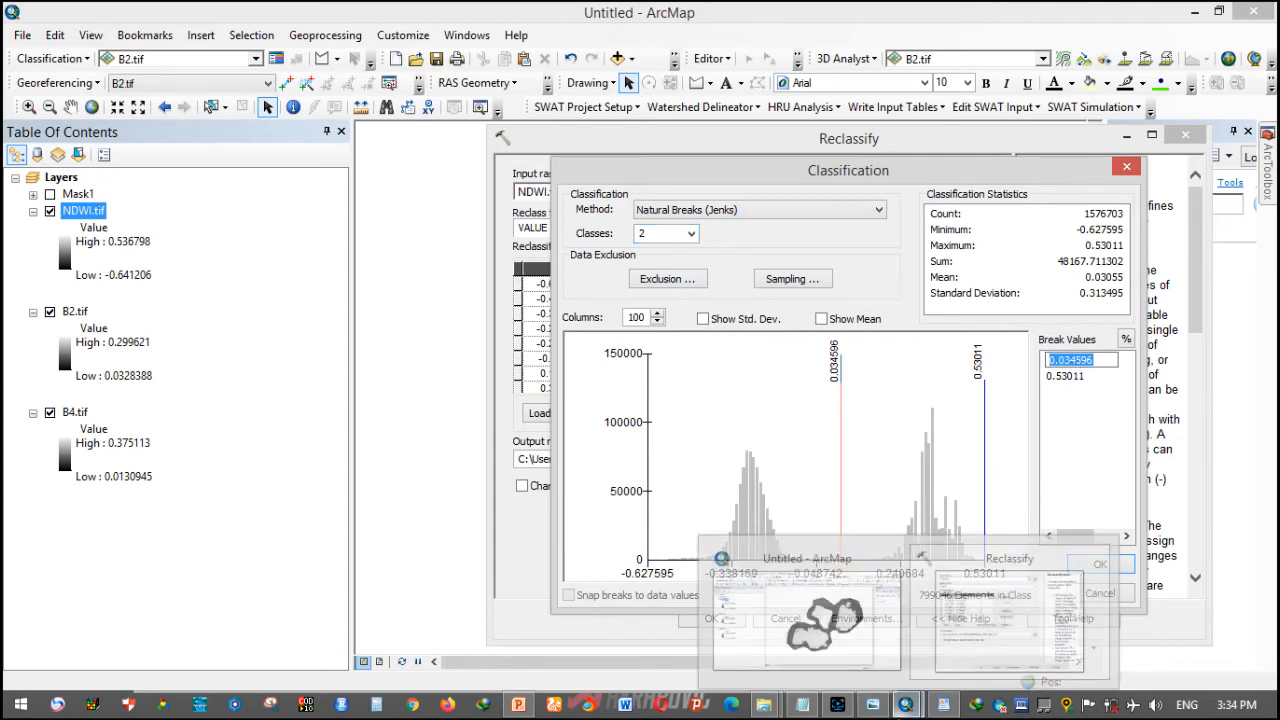
{"action": "type", "text": "0."}
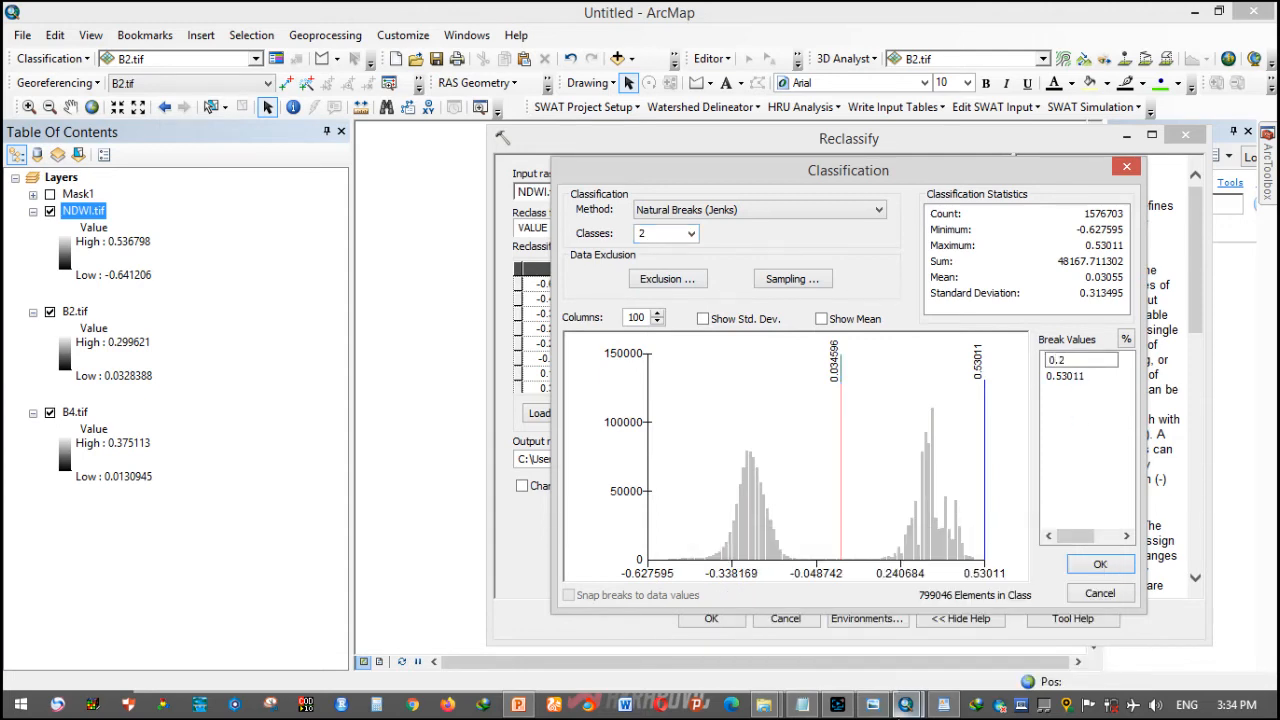
{"action": "type", "text": "2"}
{"action": "key", "text": "Return"}
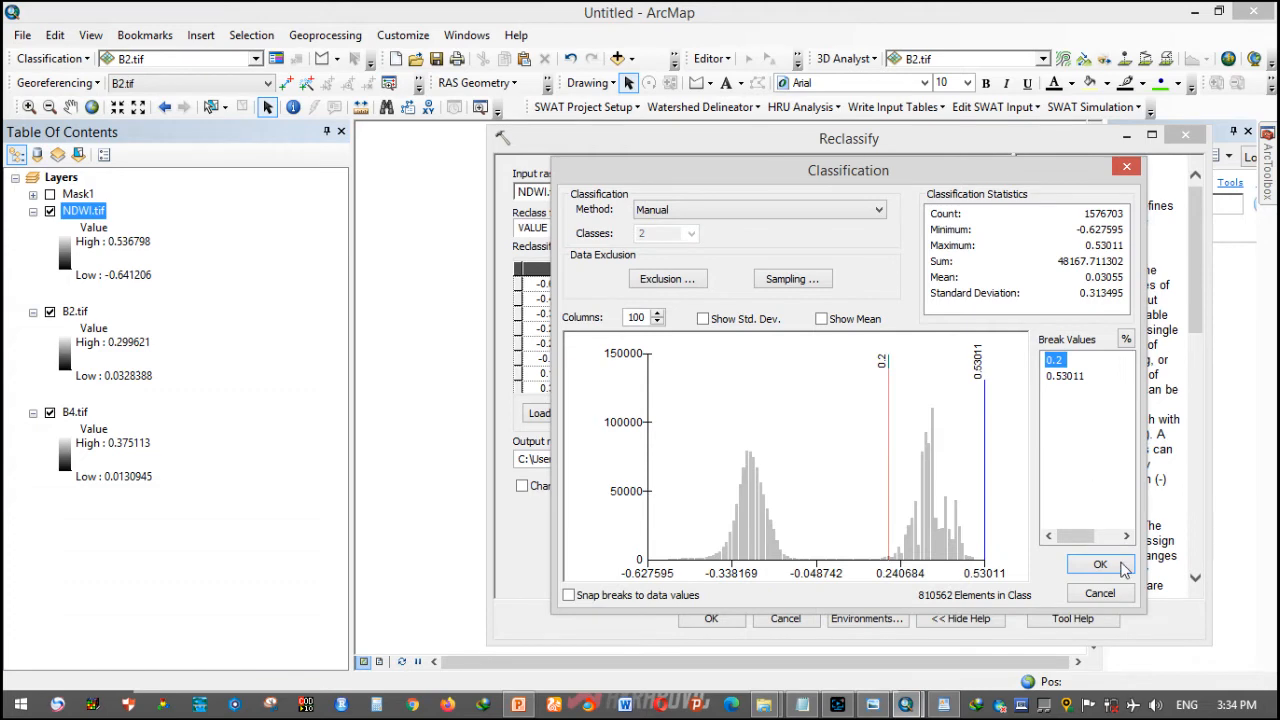
{"action": "left_click", "coordinate": [1104, 566]}
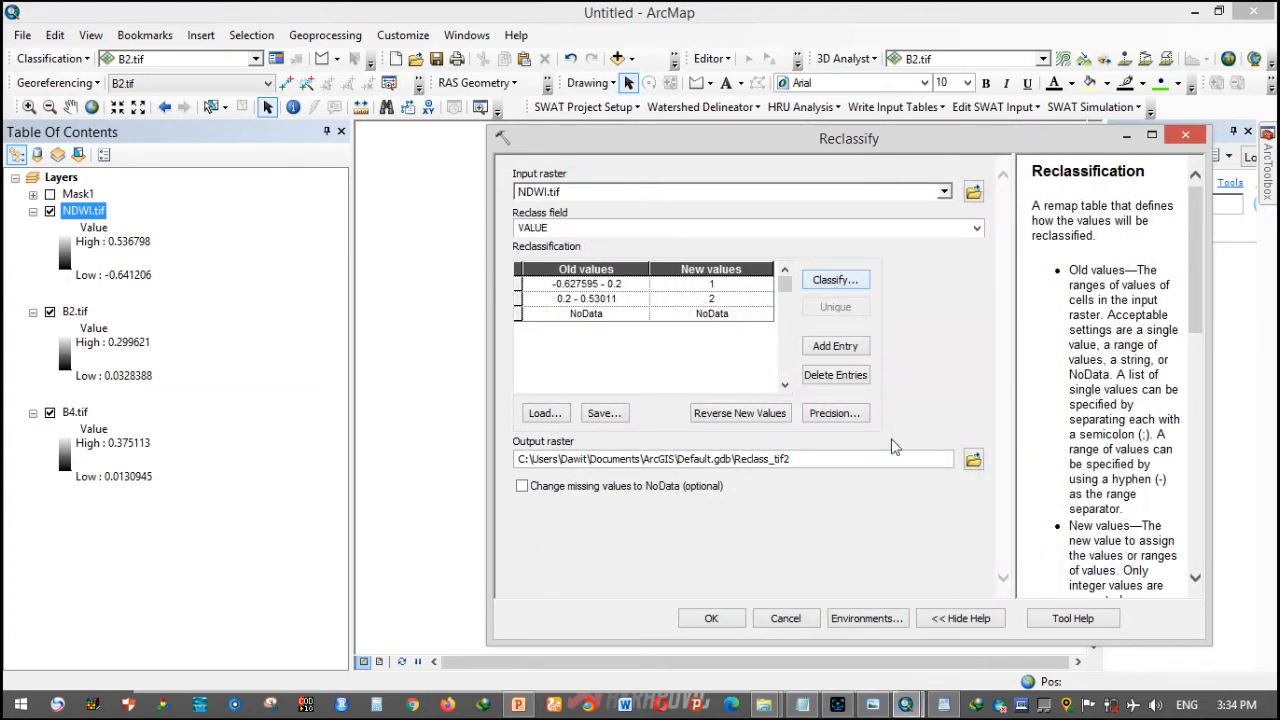
- Run the reclassification with output Reclas.tif in the 2000 folder, and remove the Reclas.tif layer from the map
{"action": "left_click", "coordinate": [973, 459]}
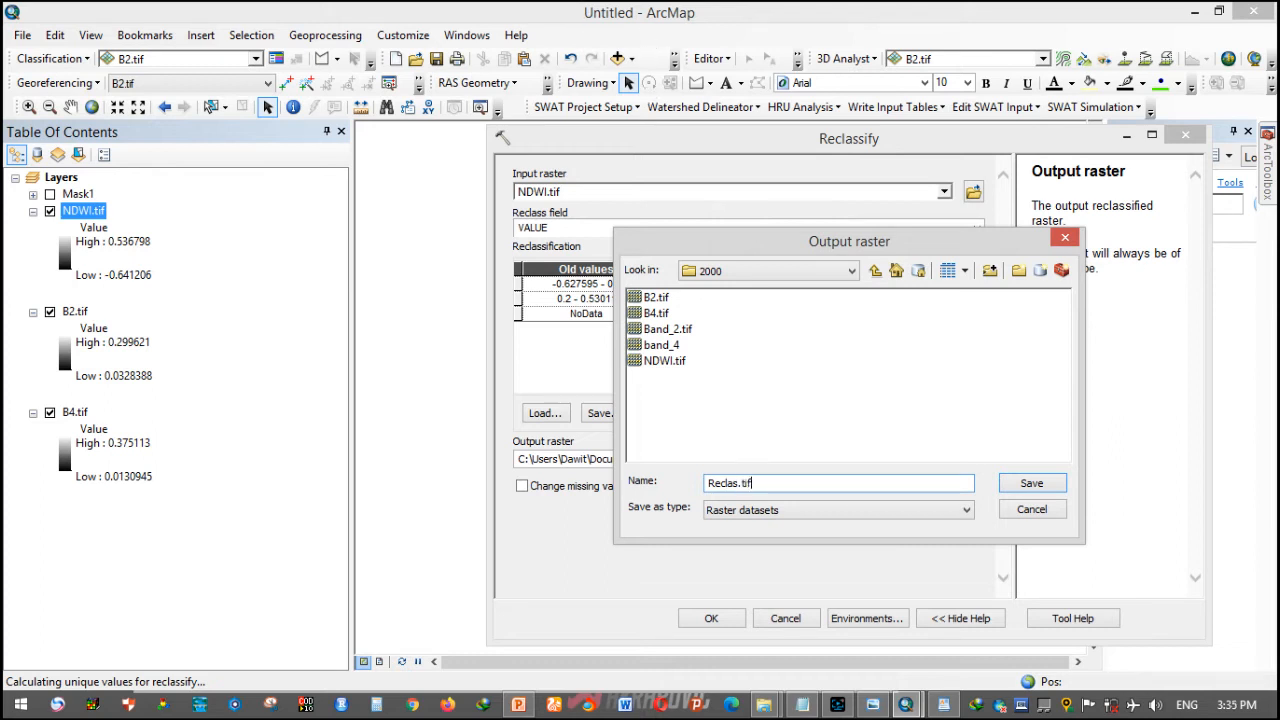
{"action": "left_click", "coordinate": [1046, 488]}
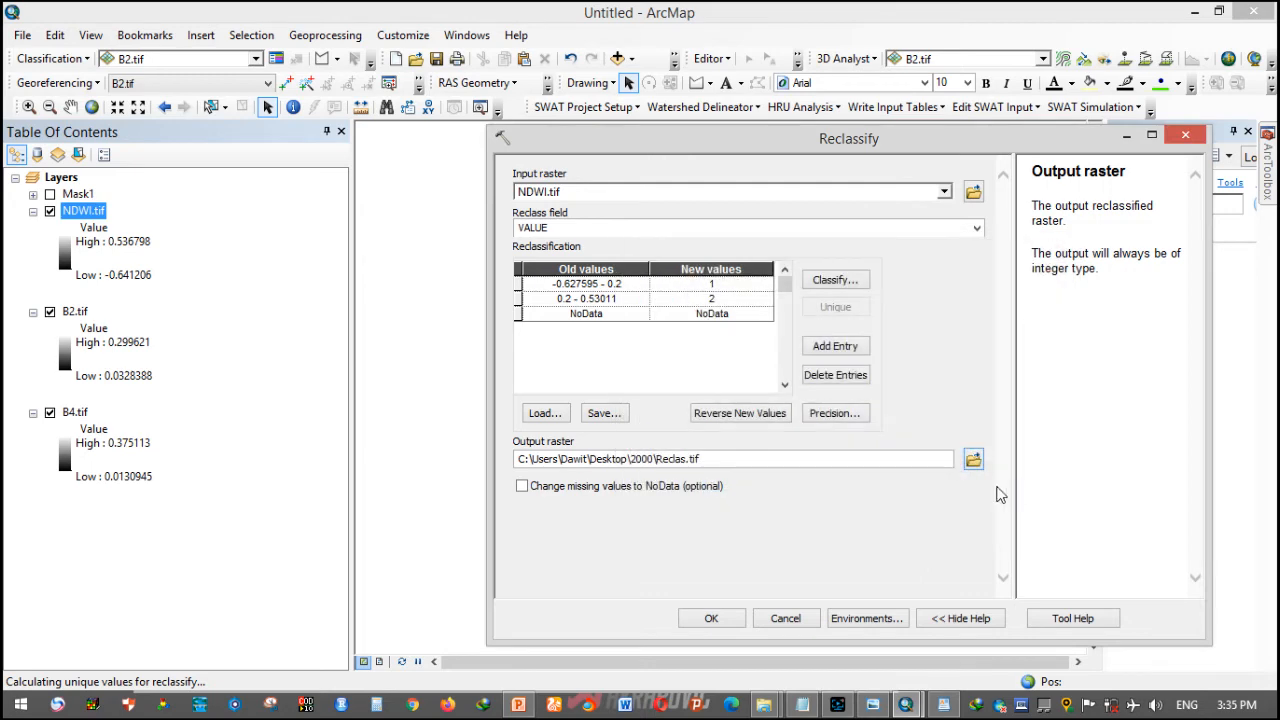
{"action": "left_click", "coordinate": [709, 612]}
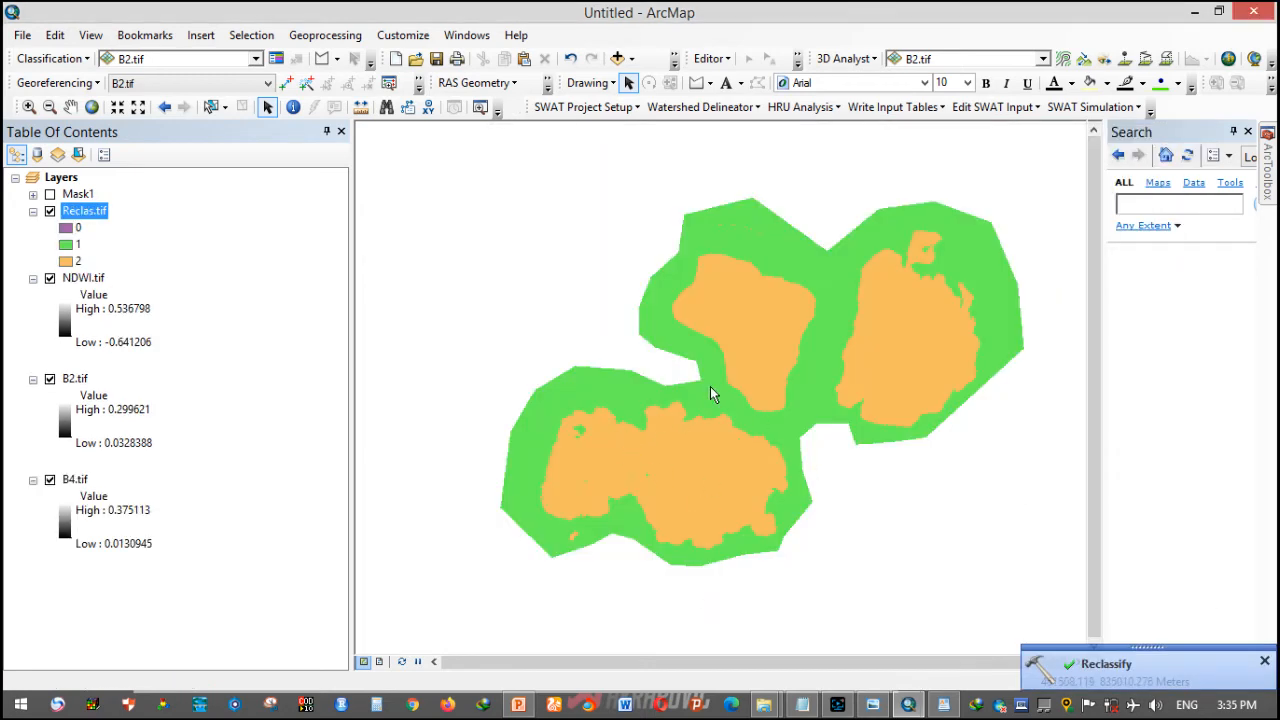
{"action": "right_click", "coordinate": [103, 218]}
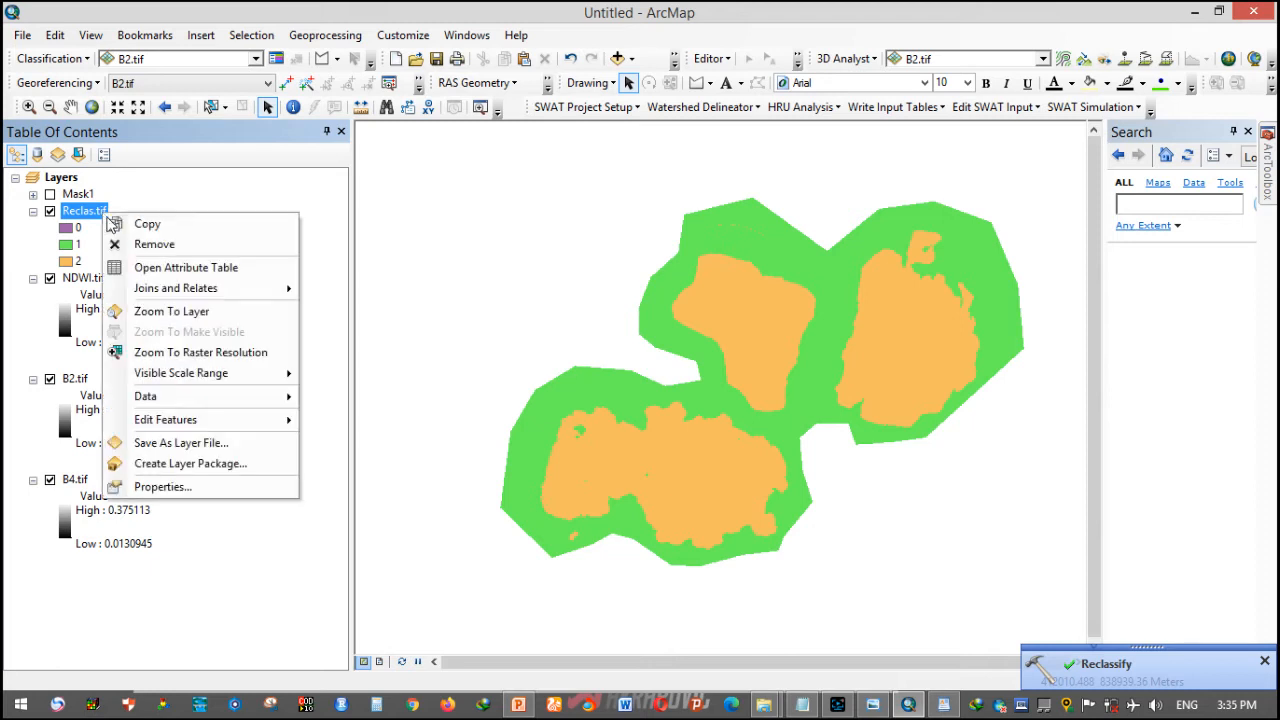
{"action": "left_click", "coordinate": [114, 243]}
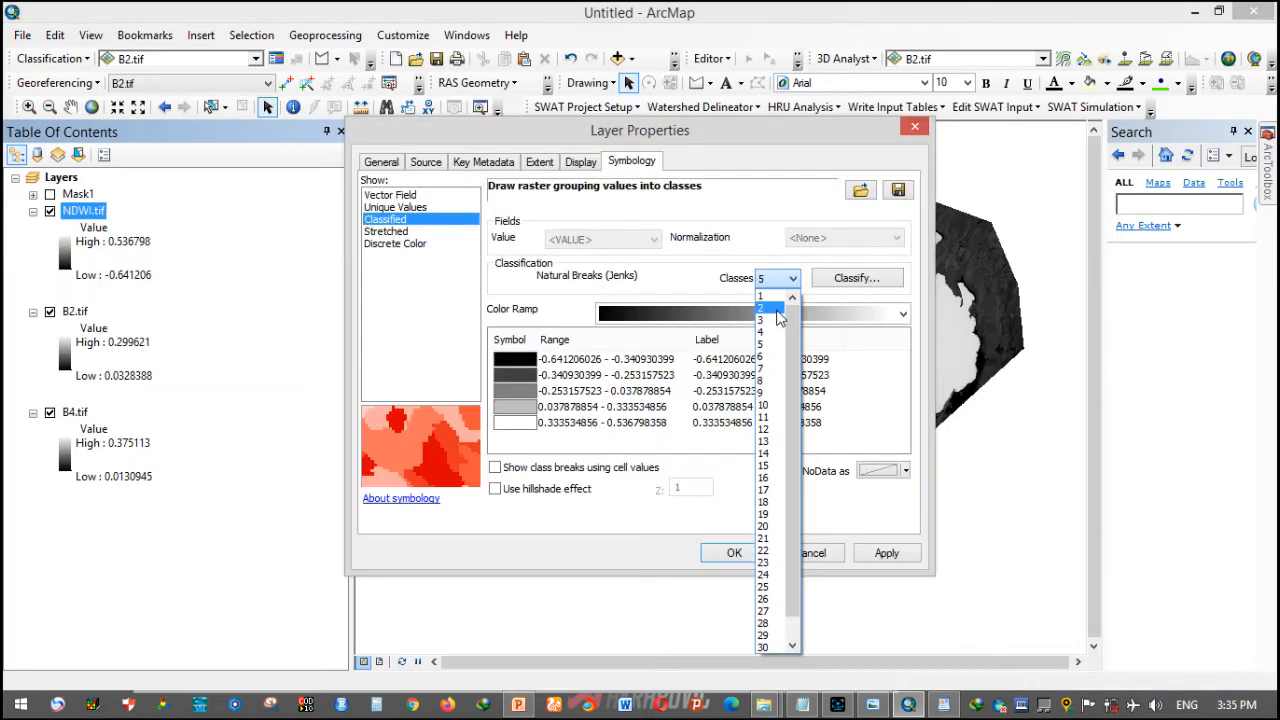
- Set the NDWI.tif layer's classified symbology to 2 classes with the first break value at 0.2
{"action": "left_click", "coordinate": [772, 308]}
{"action": "left_click", "coordinate": [870, 284]}
{"action": "left_click", "coordinate": [866, 324]}
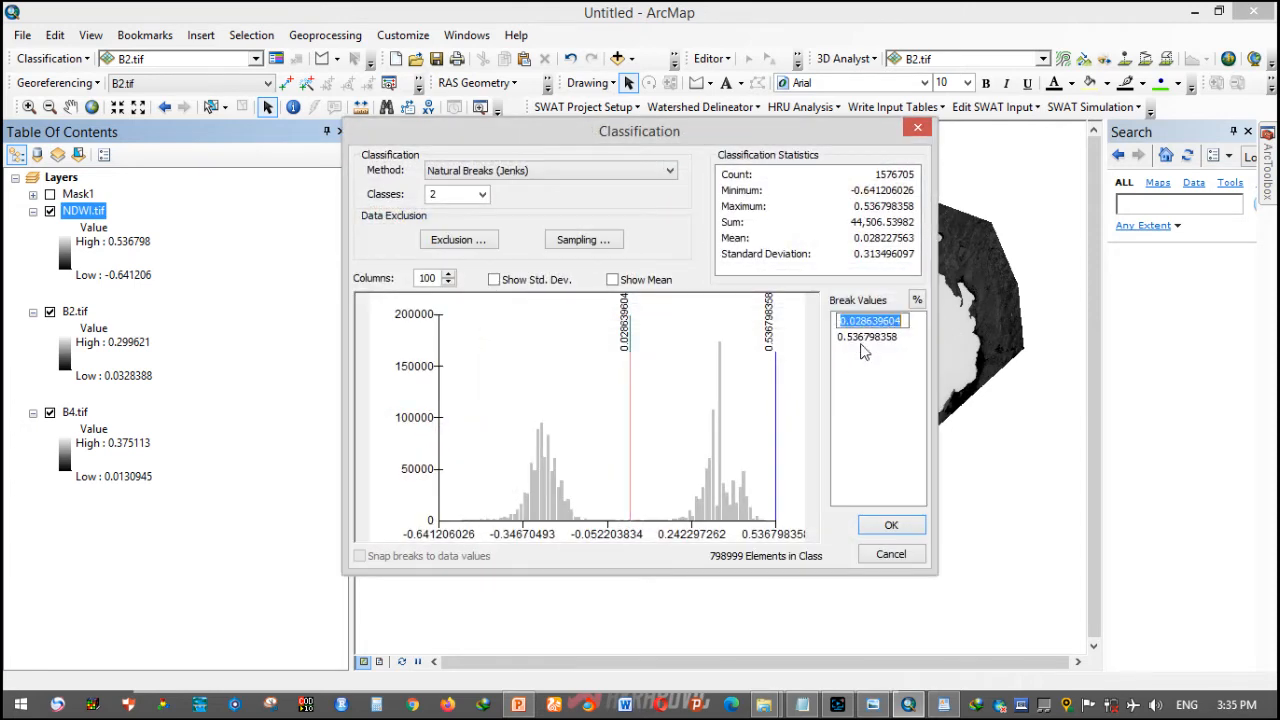
{"action": "type", "text": "0."}
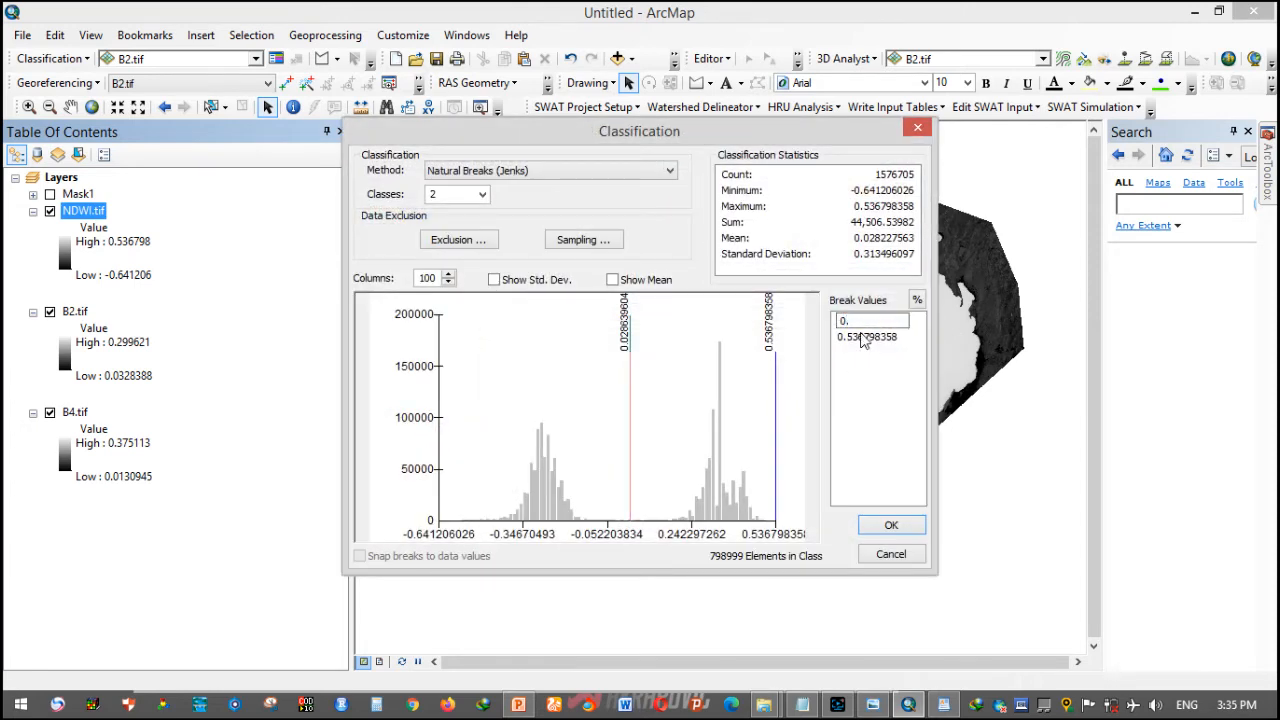
{"action": "type", "text": "2"}
{"action": "left_click", "coordinate": [893, 528]}
{"action": "left_click", "coordinate": [893, 528]}
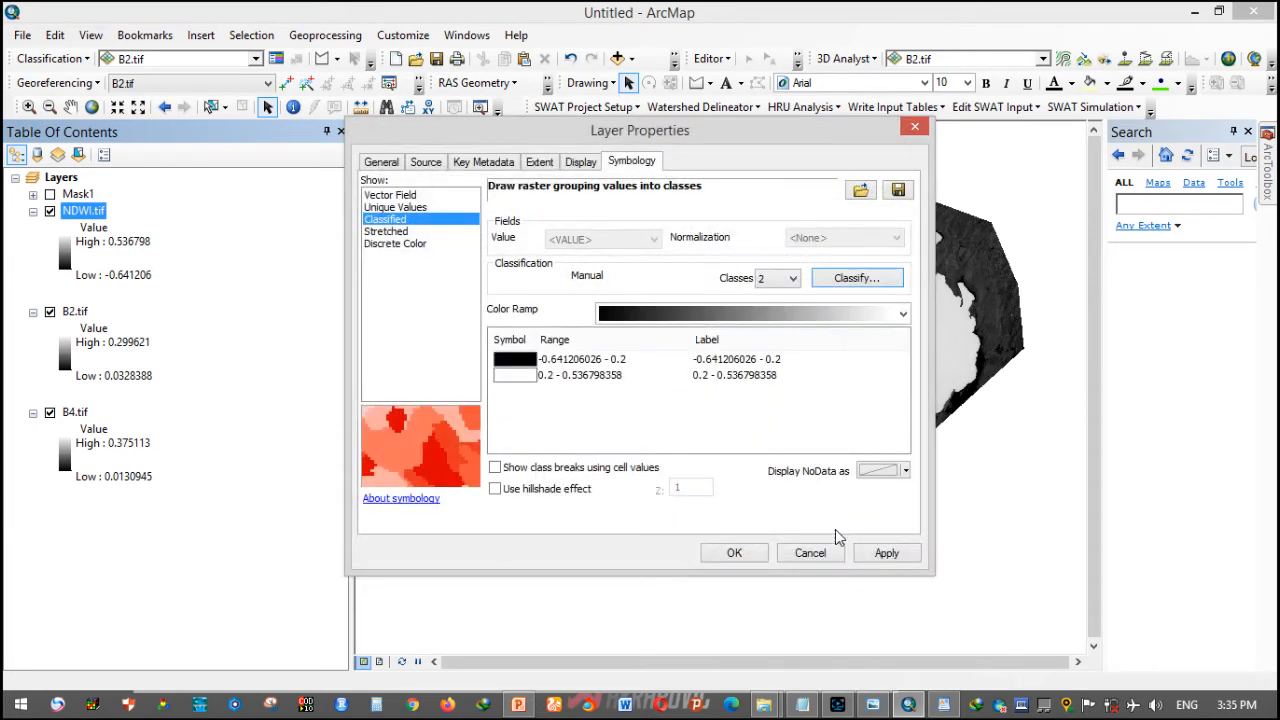
- Apply the two-class symbology to the NDWI.tif layer and open the Reclassify tool with NDWI.tif as its input raster
{"action": "left_click", "coordinate": [886, 553]}
{"action": "left_click", "coordinate": [734, 553]}
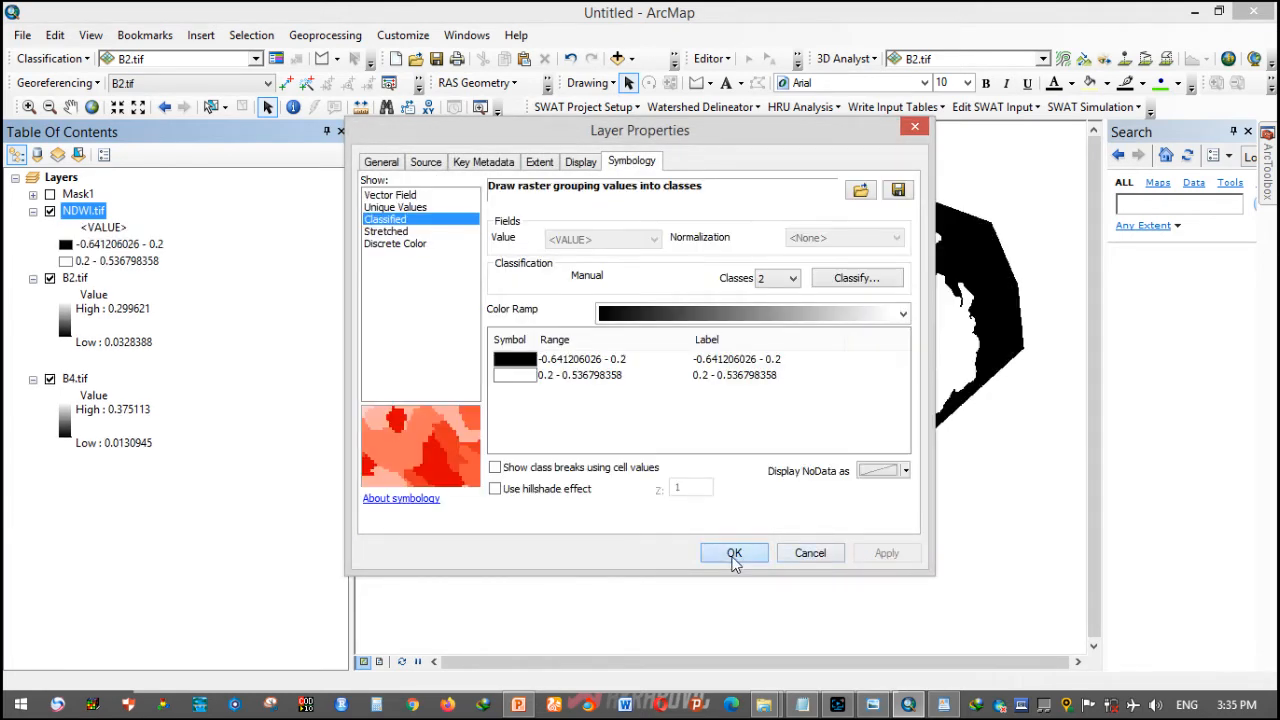
{"action": "left_click", "coordinate": [1268, 190]}
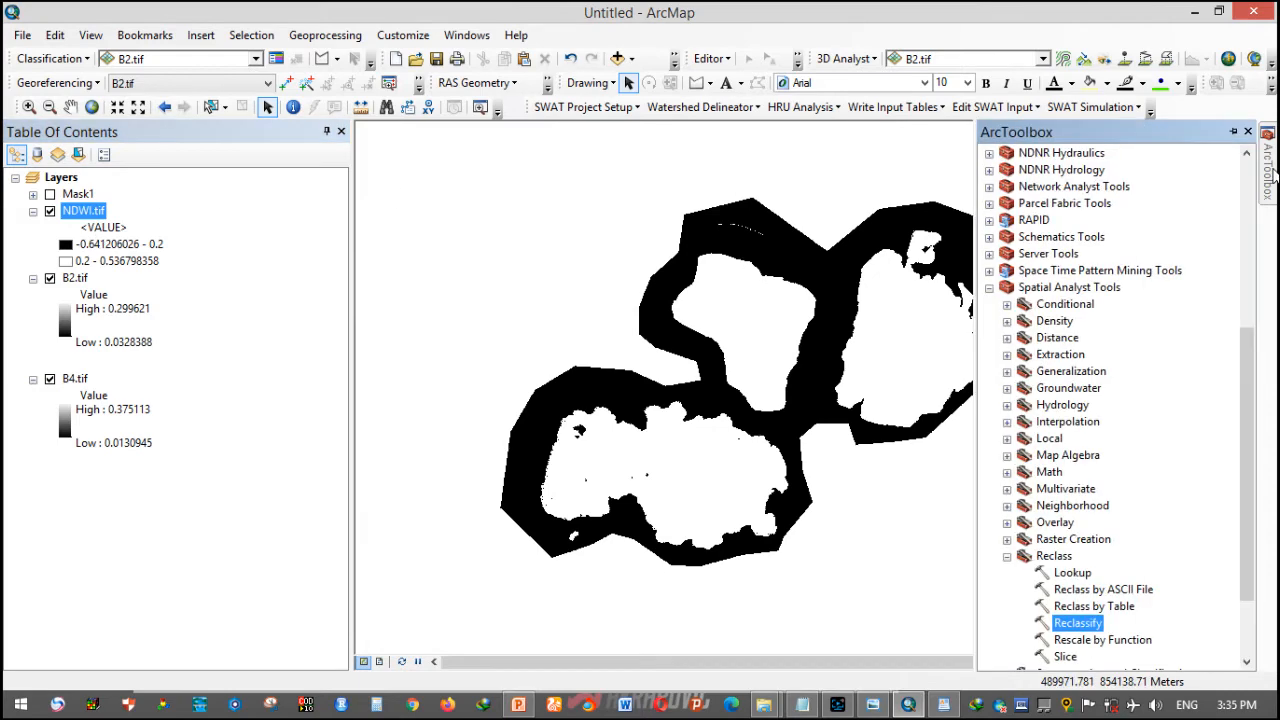
{"action": "double_click", "coordinate": [1086, 624]}
{"action": "left_click_drag", "start_coordinate": [493, 208], "coordinate": [560, 191]}
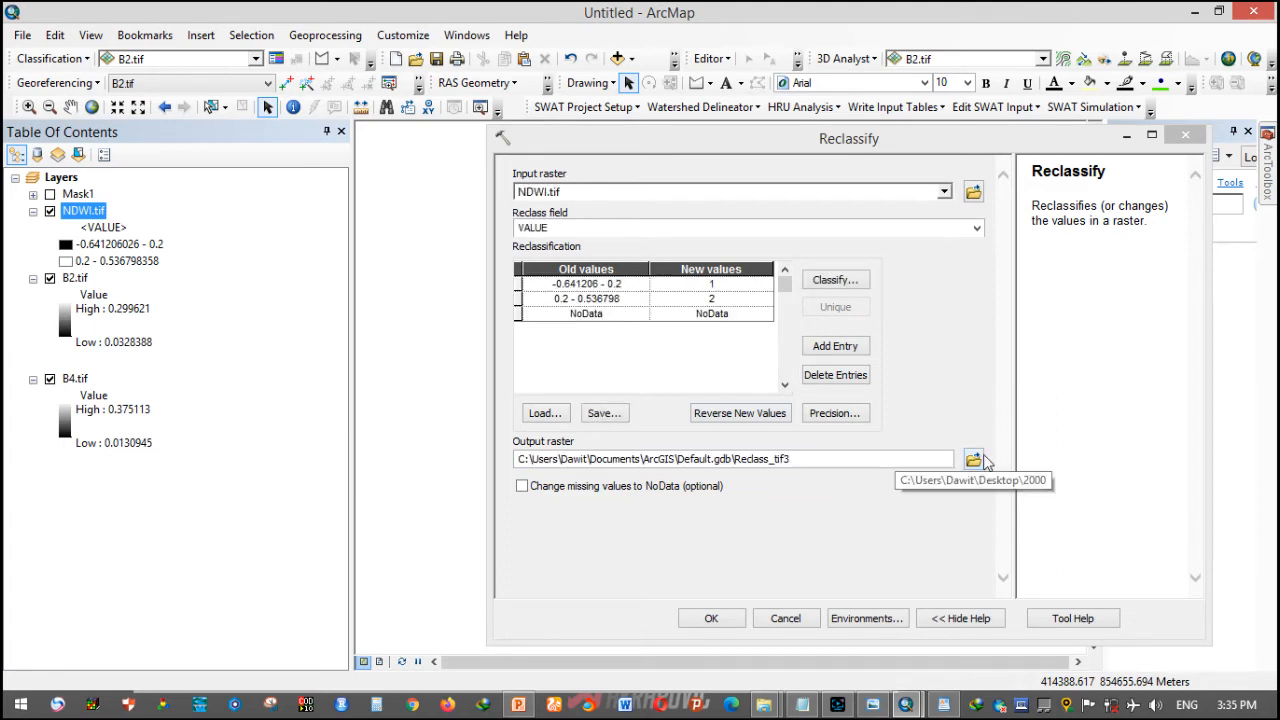
- Run the reclassification with the output raster saved as Reclassified.tif in the 2000 folder
{"action": "left_click", "coordinate": [973, 459]}
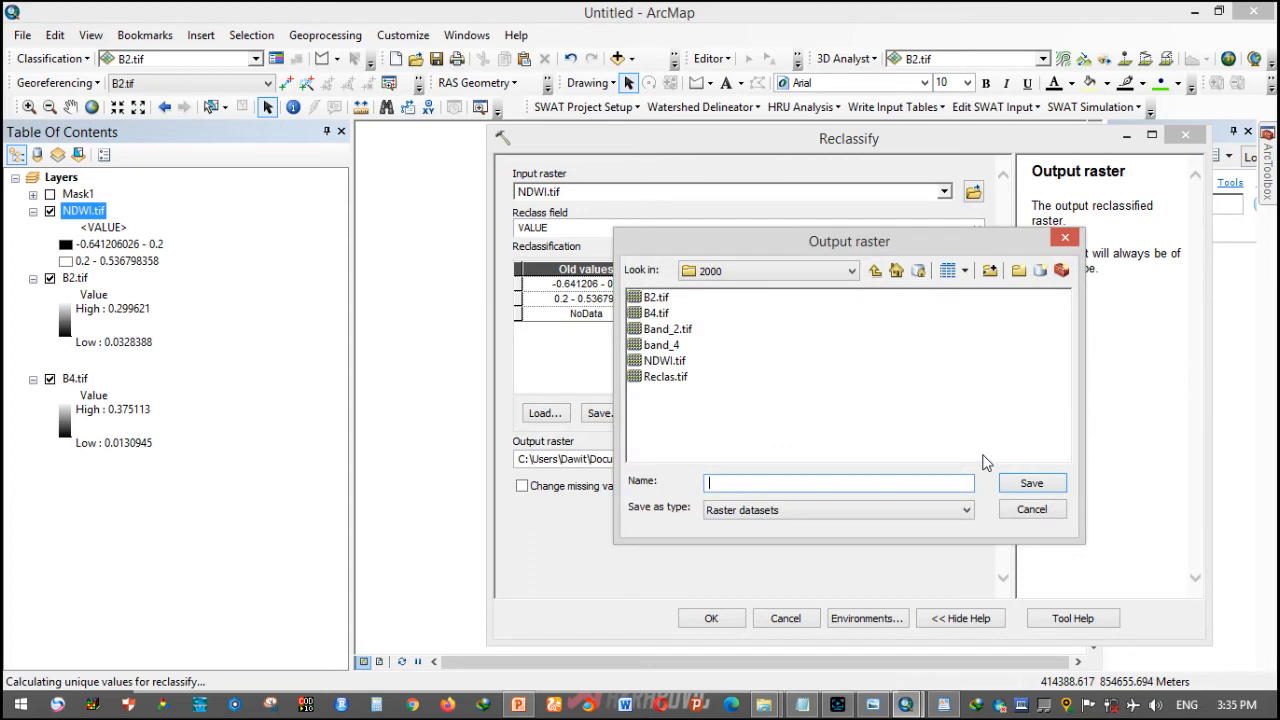
{"action": "type", "text": "Reclassified.ti"}
{"action": "left_click", "coordinate": [1030, 483]}
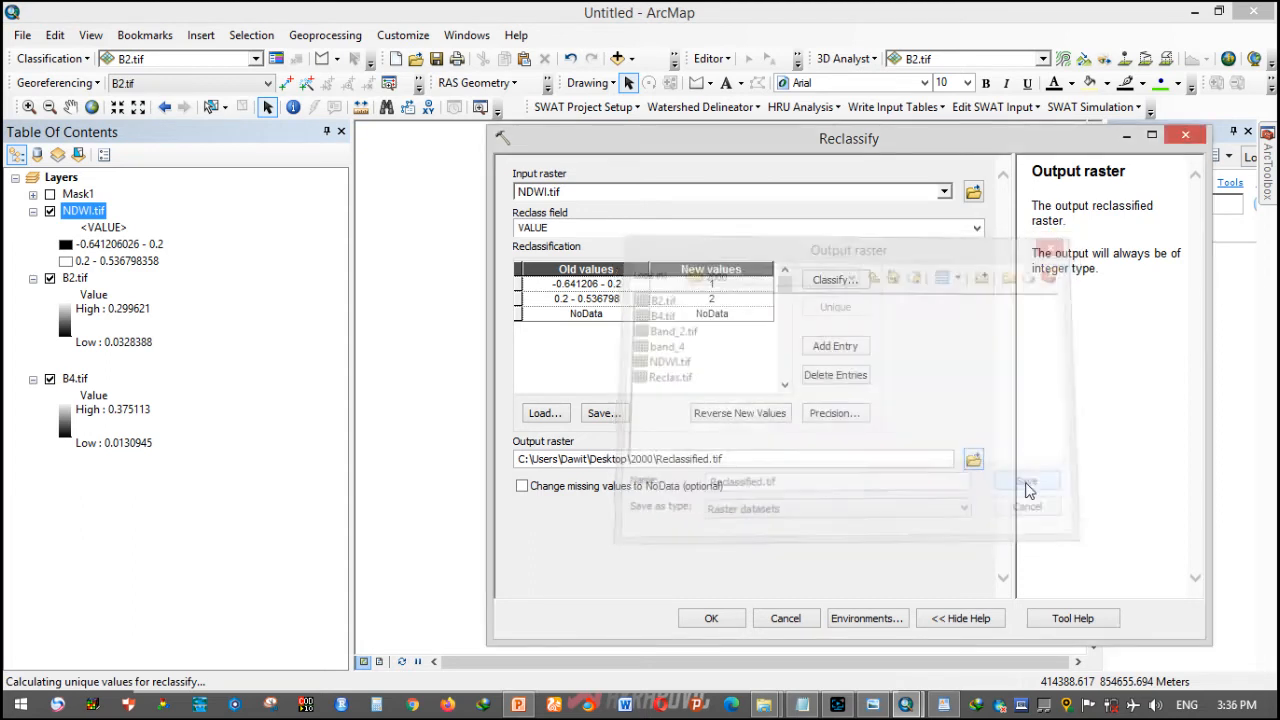
{"action": "left_click", "coordinate": [711, 618]}
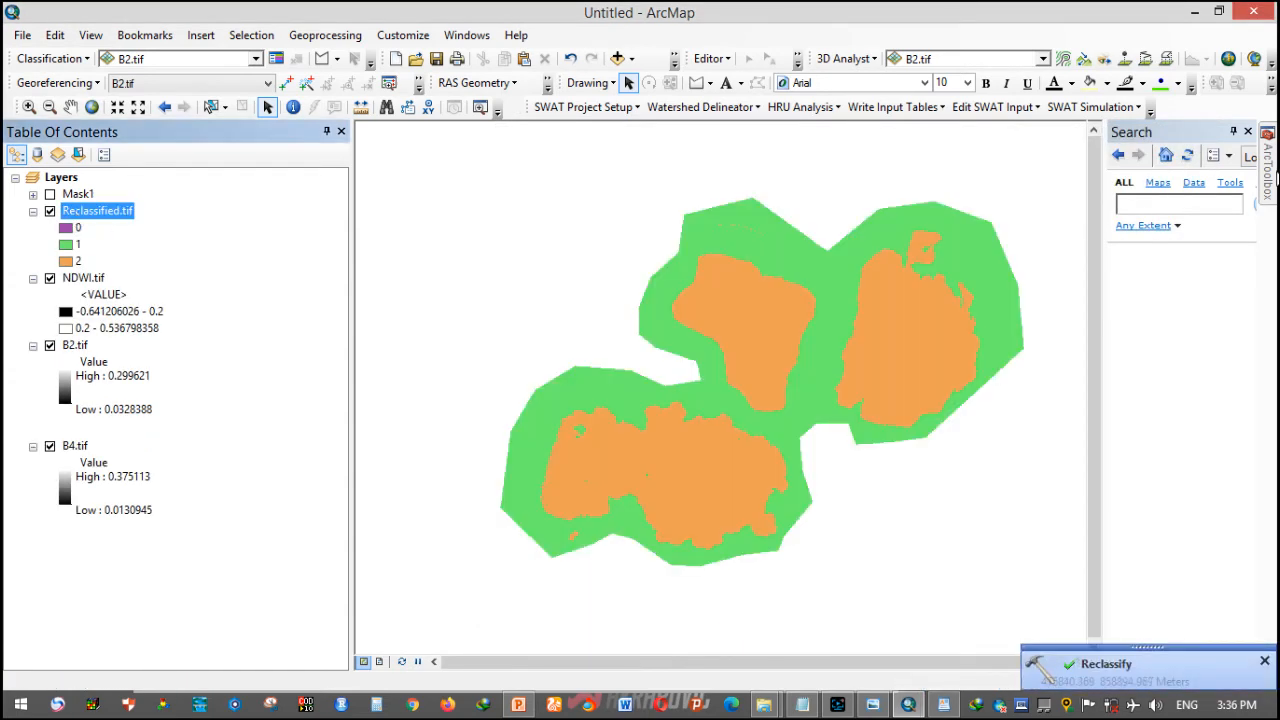
- Open the Raster to Polygon conversion tool and set Reclassified.tif as its input raster
{"action": "left_click", "coordinate": [1268, 185]}
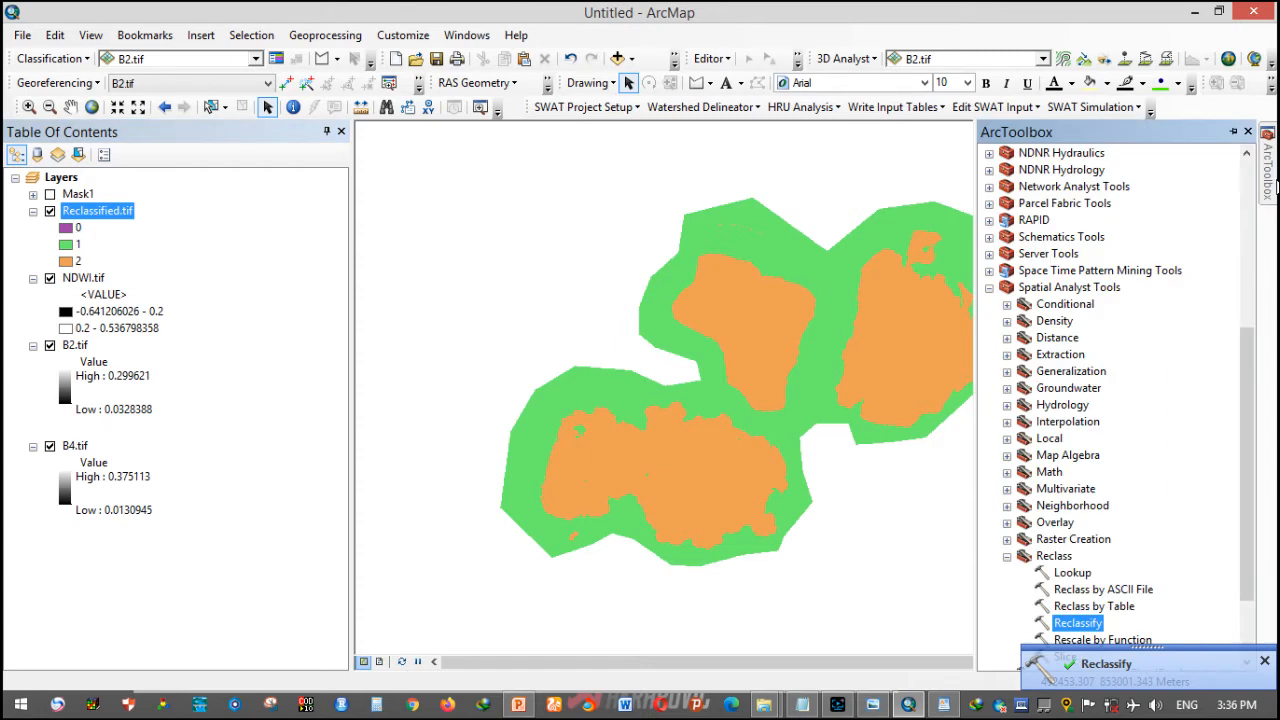
{"action": "left_click", "coordinate": [1007, 557]}
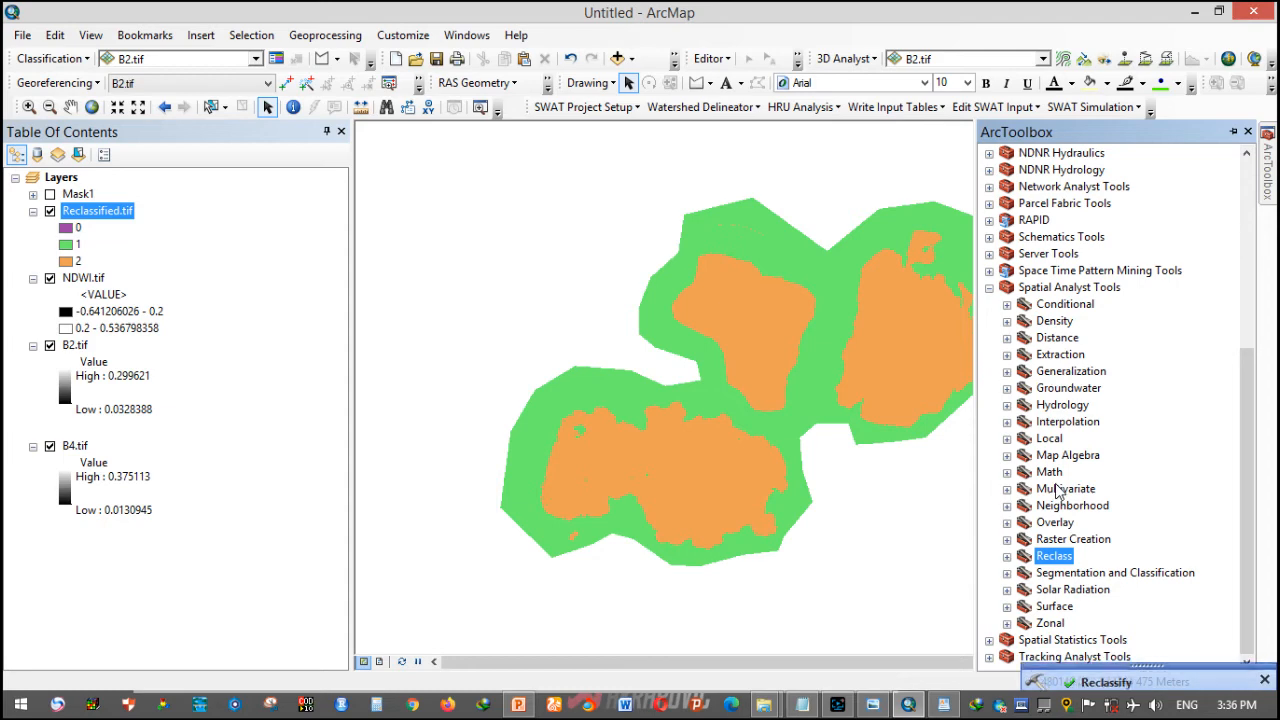
{"action": "scroll", "coordinate": [1062, 507], "scroll_direction": "up", "scroll_amount": 3}
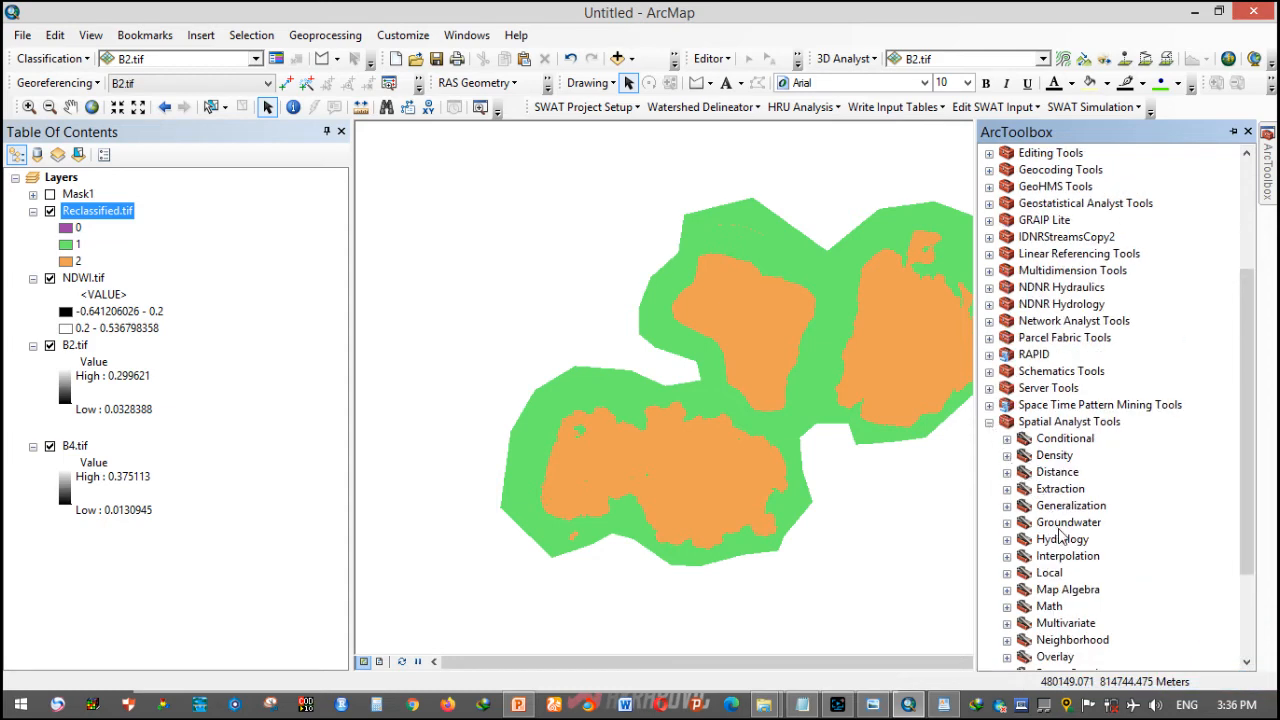
{"action": "scroll", "coordinate": [1063, 537], "scroll_direction": "up", "scroll_amount": 4}
{"action": "double_click", "coordinate": [1060, 287]}
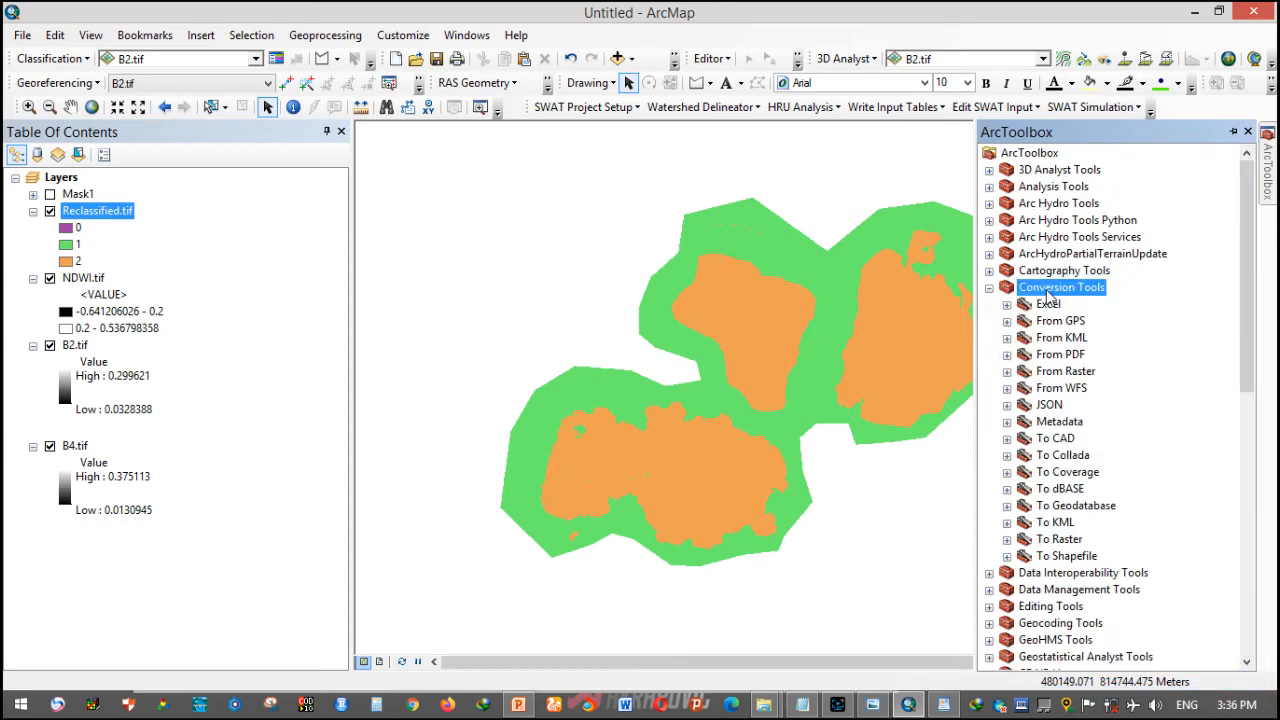
{"action": "double_click", "coordinate": [1065, 373]}
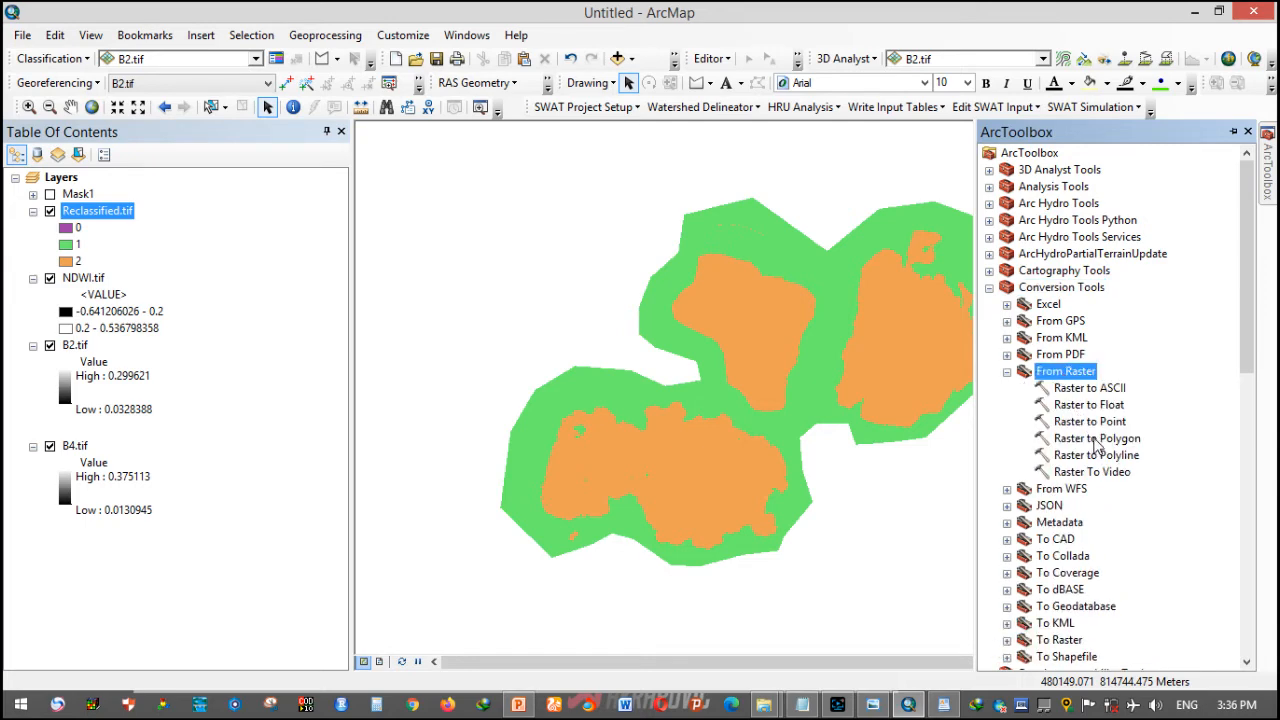
{"action": "double_click", "coordinate": [1096, 440]}
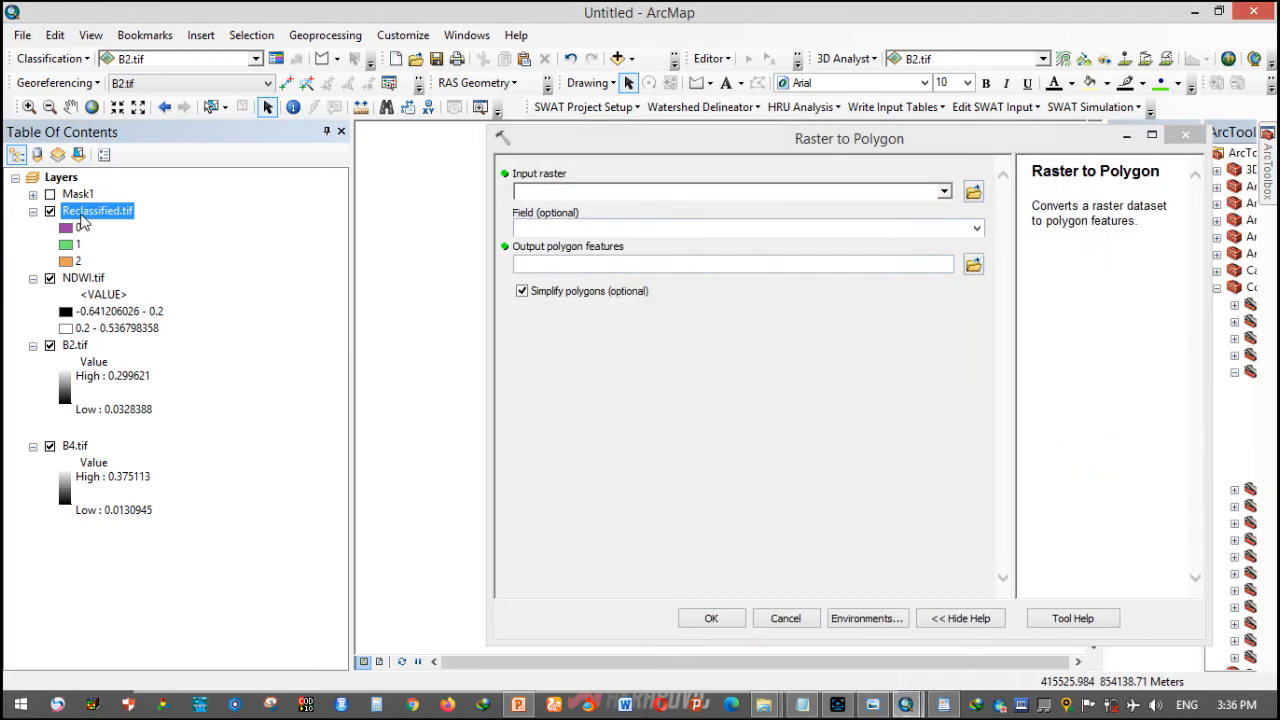
{"action": "left_click_drag", "start_coordinate": [82, 216], "coordinate": [548, 194]}
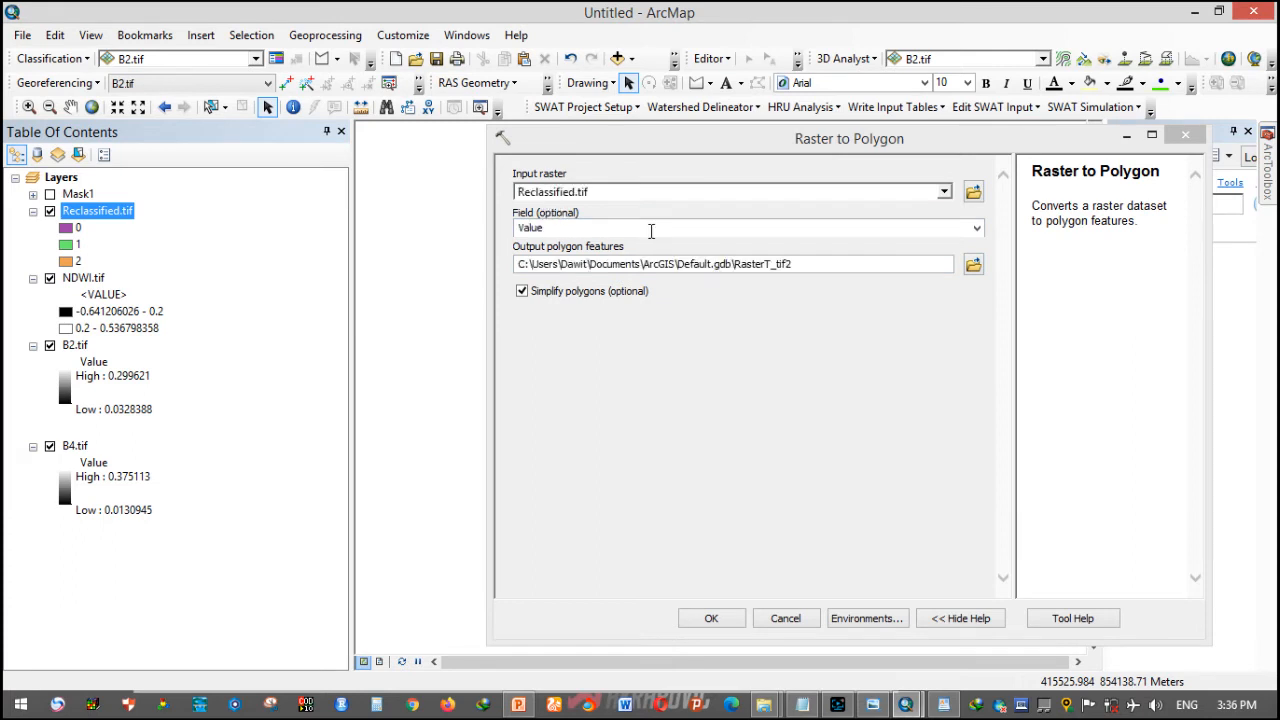
- Run the polygon conversion with the output features saved as Reclass_poly in the 2000 folder
{"action": "left_click", "coordinate": [973, 264]}
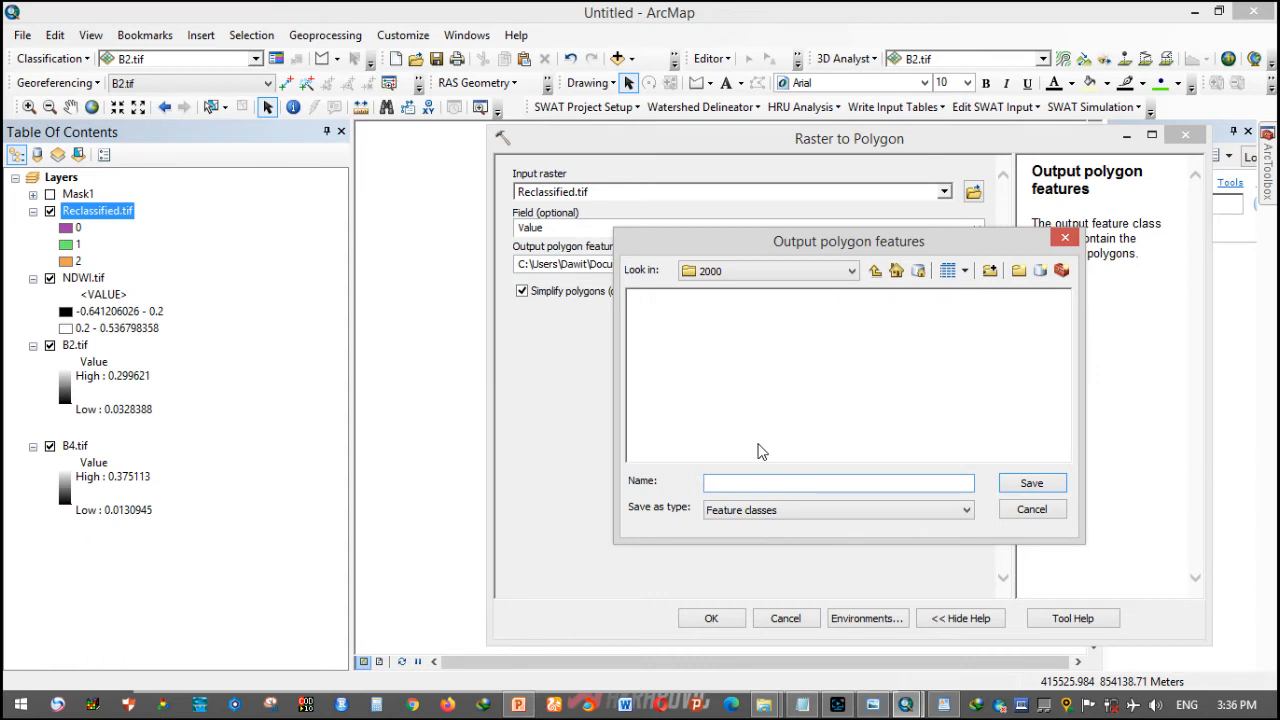
{"action": "type", "text": "Reclass_poly"}
{"action": "left_click", "coordinate": [1031, 484]}
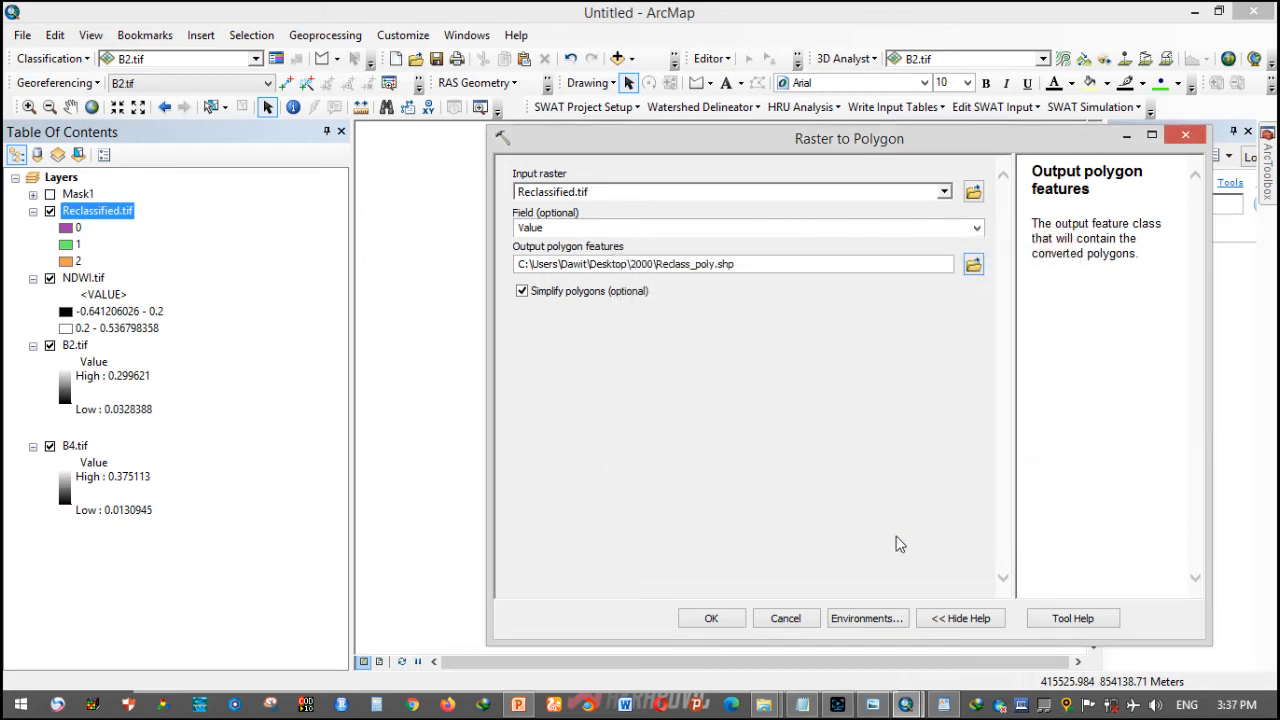
{"action": "left_click", "coordinate": [712, 622]}
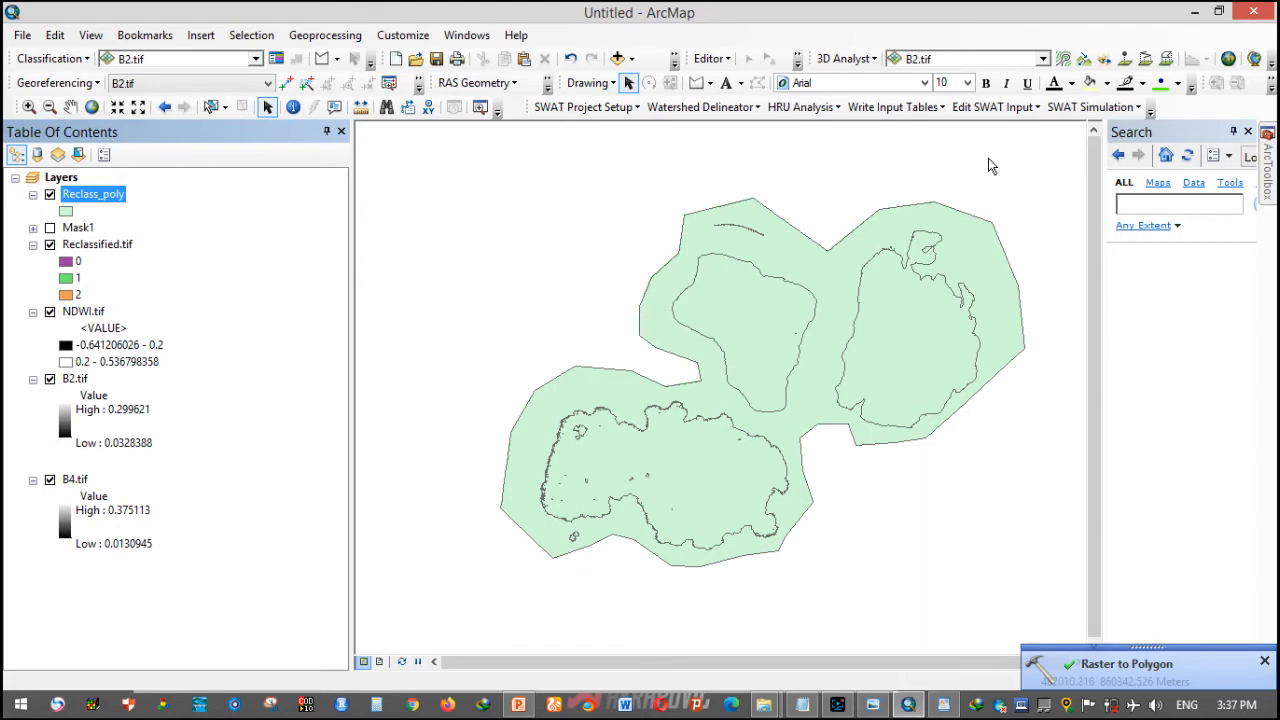
- Dissolve Reclass_poly by the GRIDCODE field into a feature class named 2000 in the 2000 folder
{"action": "left_click", "coordinate": [325, 35]}
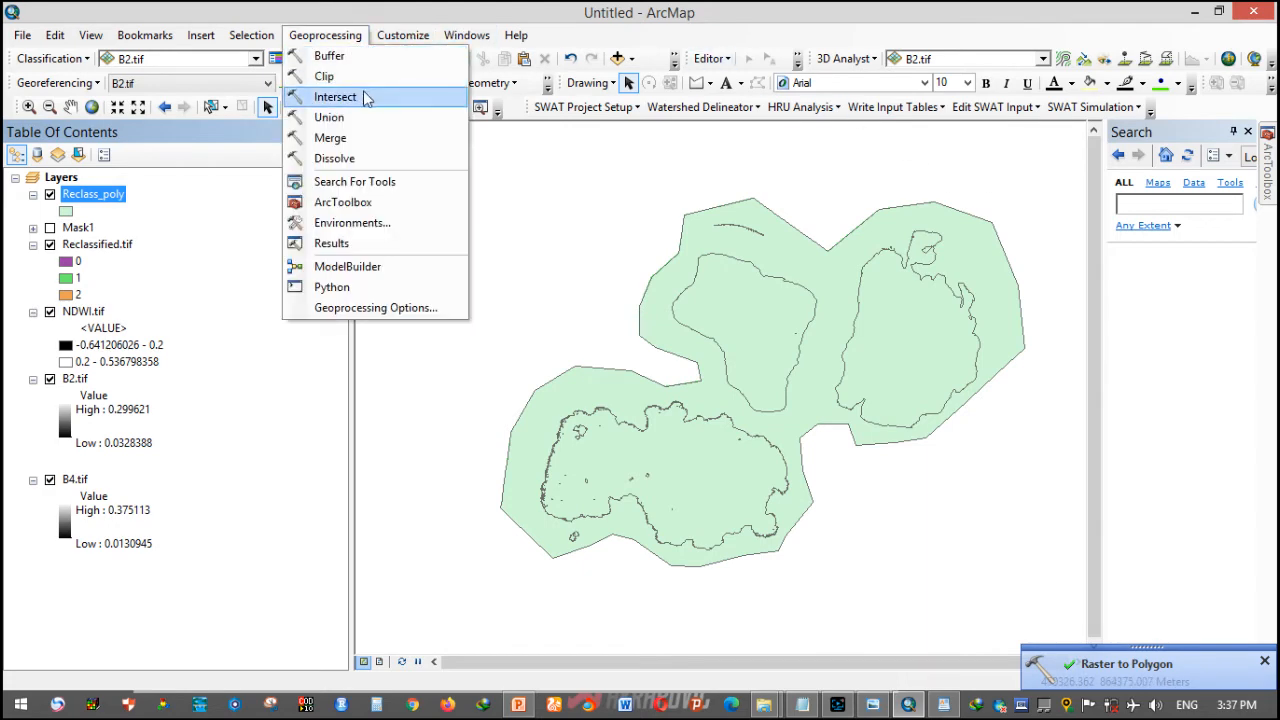
{"action": "left_click", "coordinate": [371, 159]}
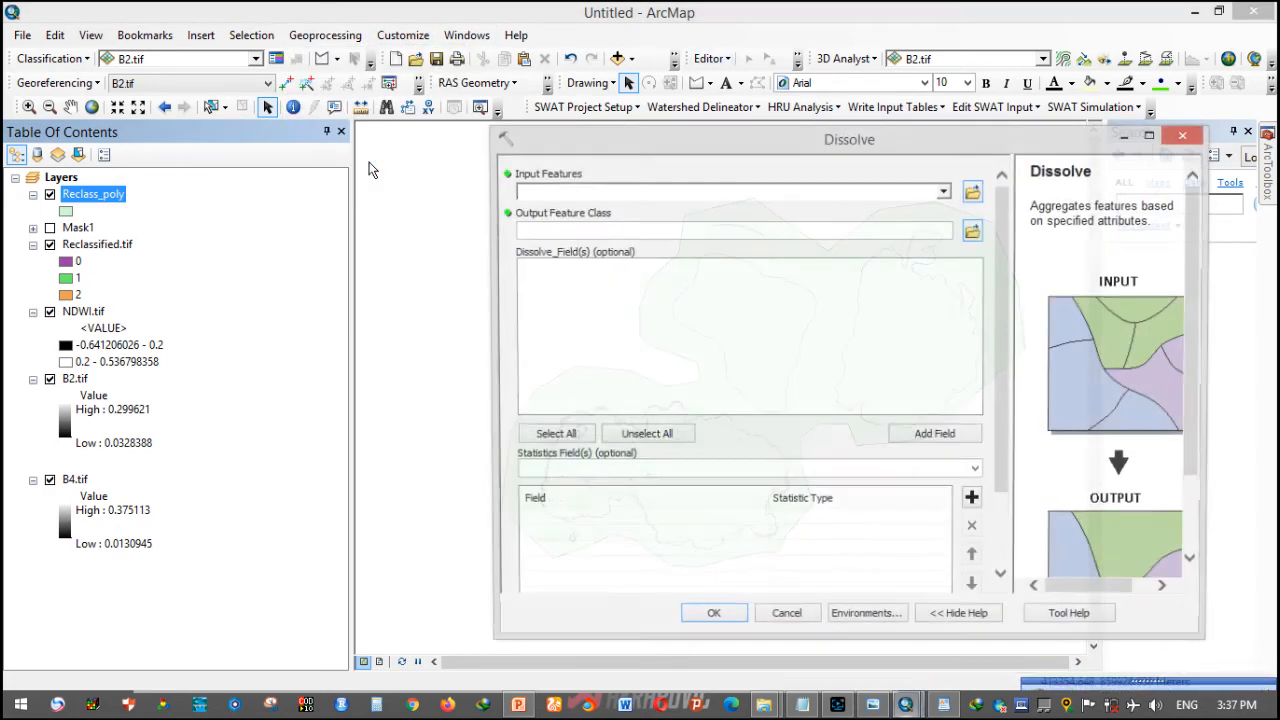
{"action": "left_click_drag", "start_coordinate": [128, 196], "coordinate": [866, 192]}
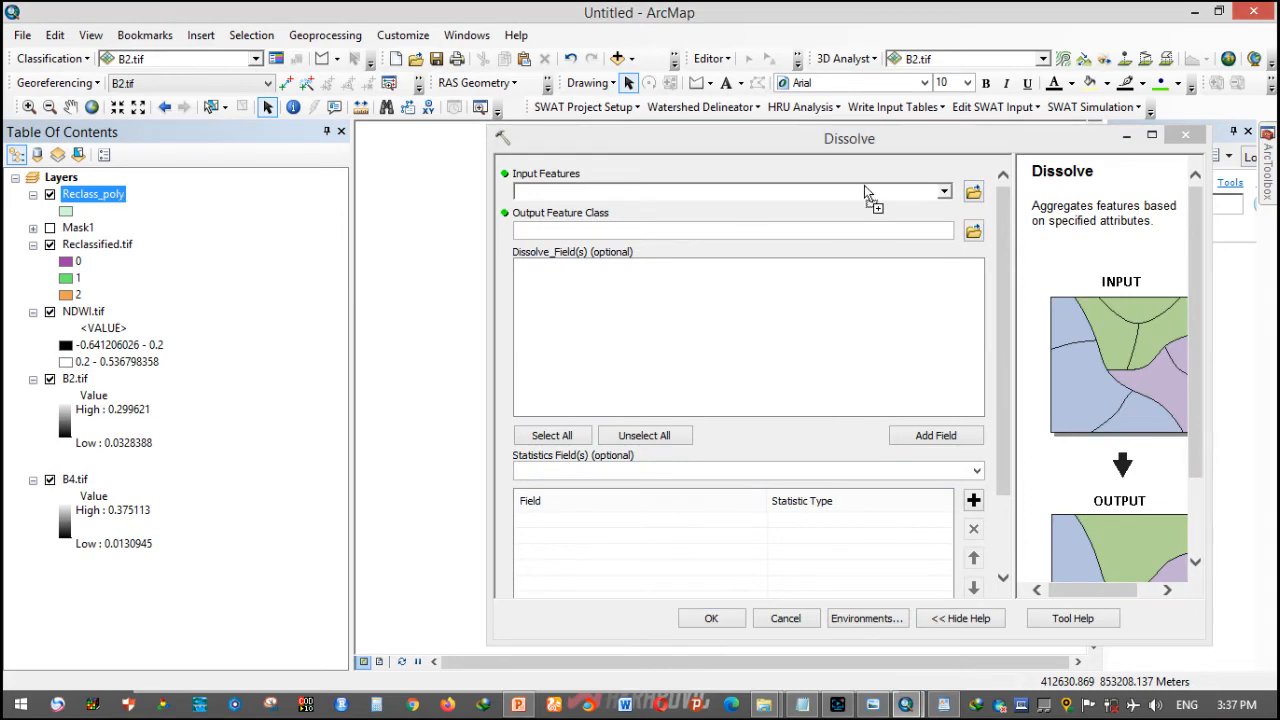
{"action": "left_click", "coordinate": [552, 300]}
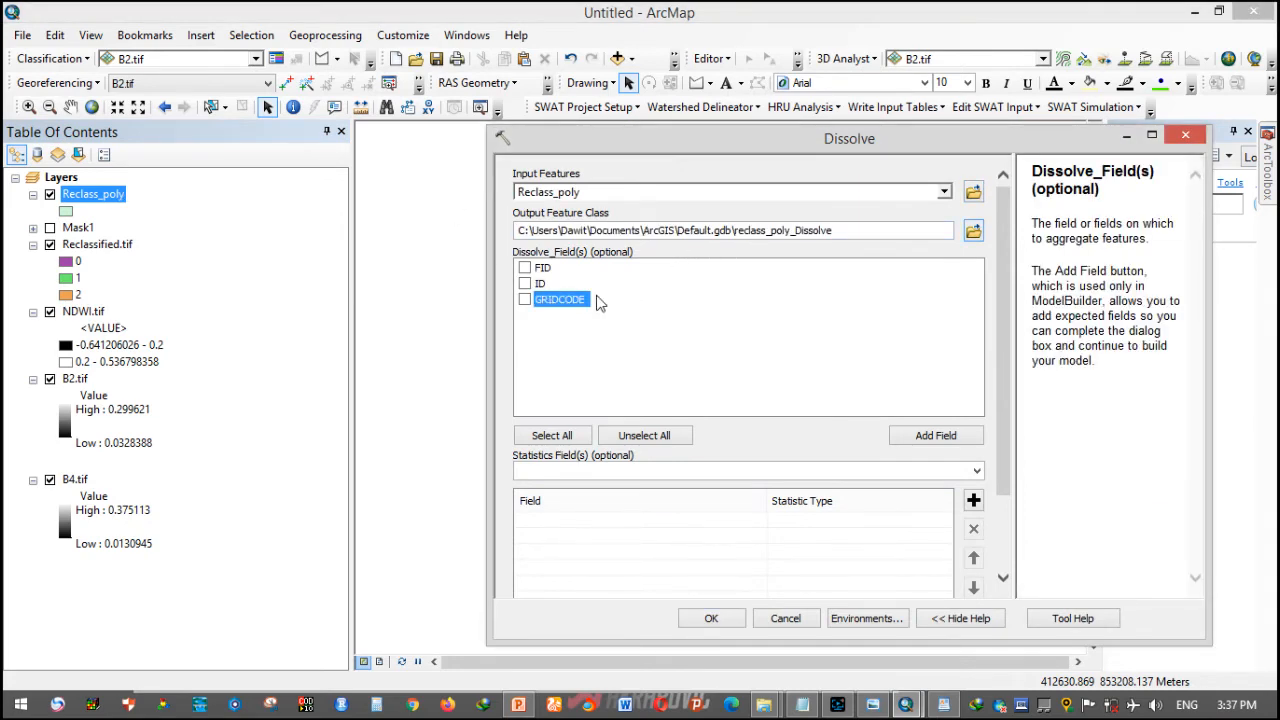
{"action": "left_click", "coordinate": [525, 300]}
{"action": "left_click", "coordinate": [973, 232]}
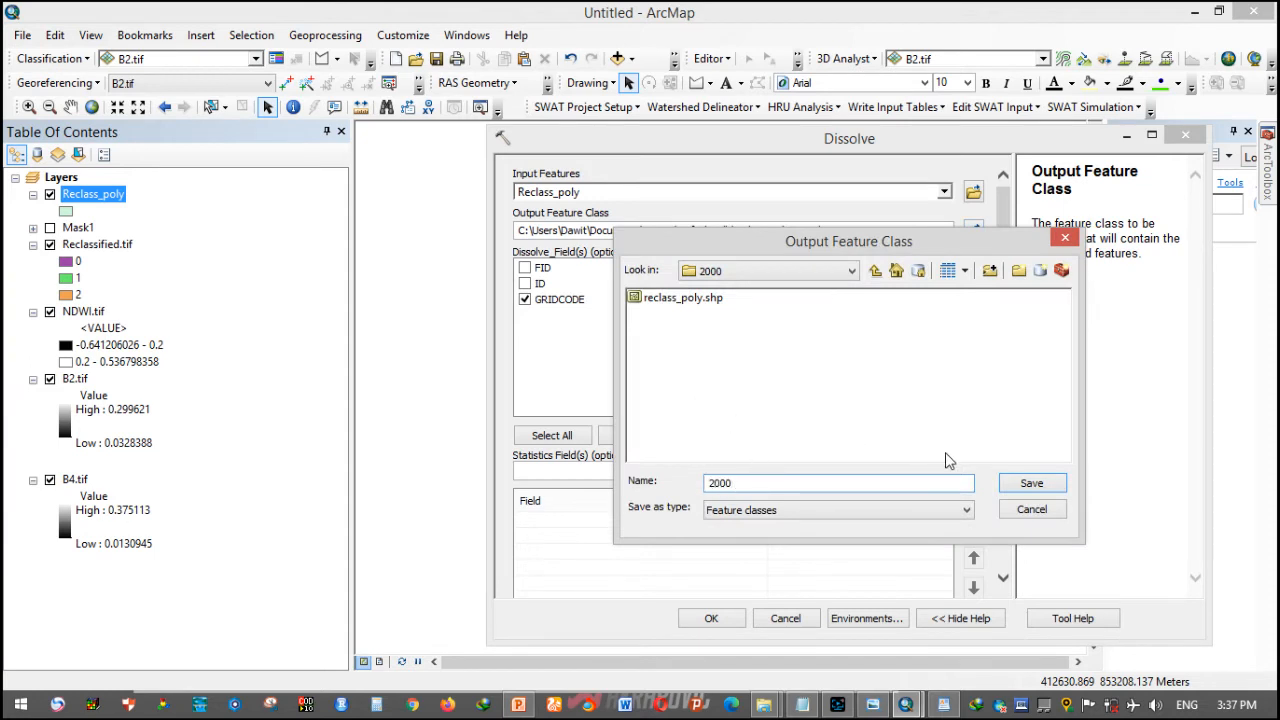
{"action": "left_click", "coordinate": [1025, 489]}
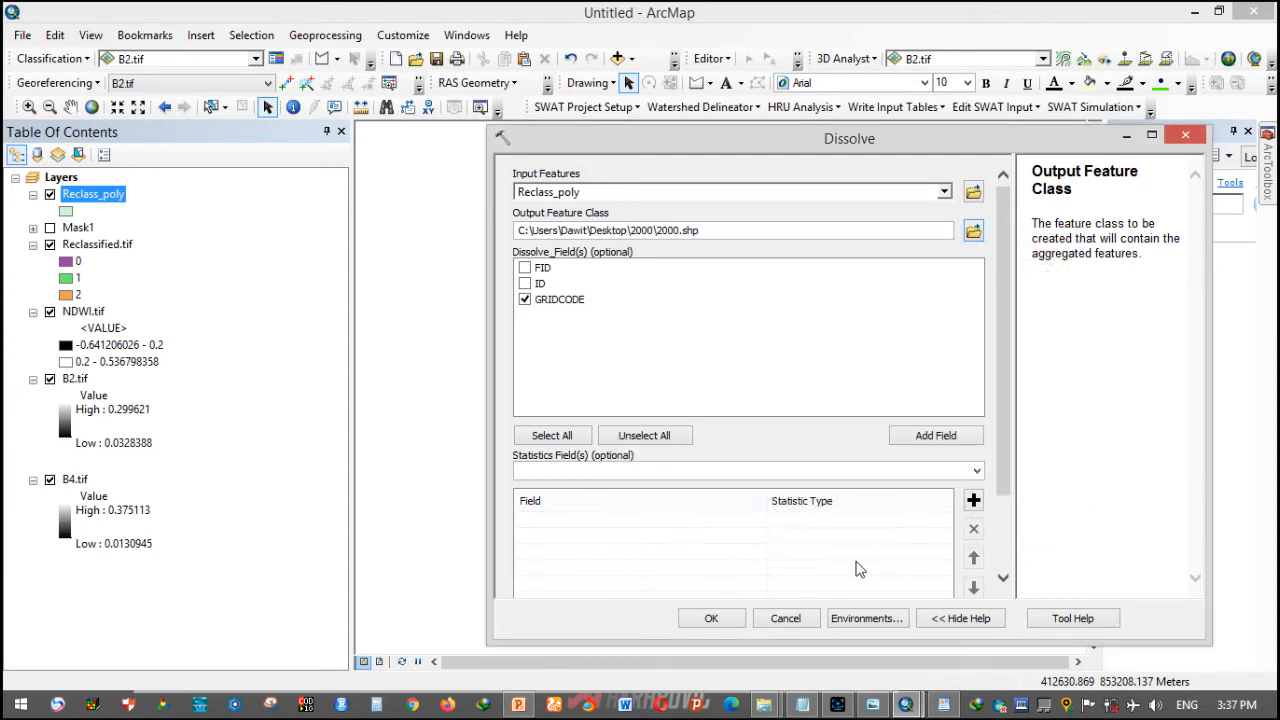
{"action": "left_click", "coordinate": [712, 619]}
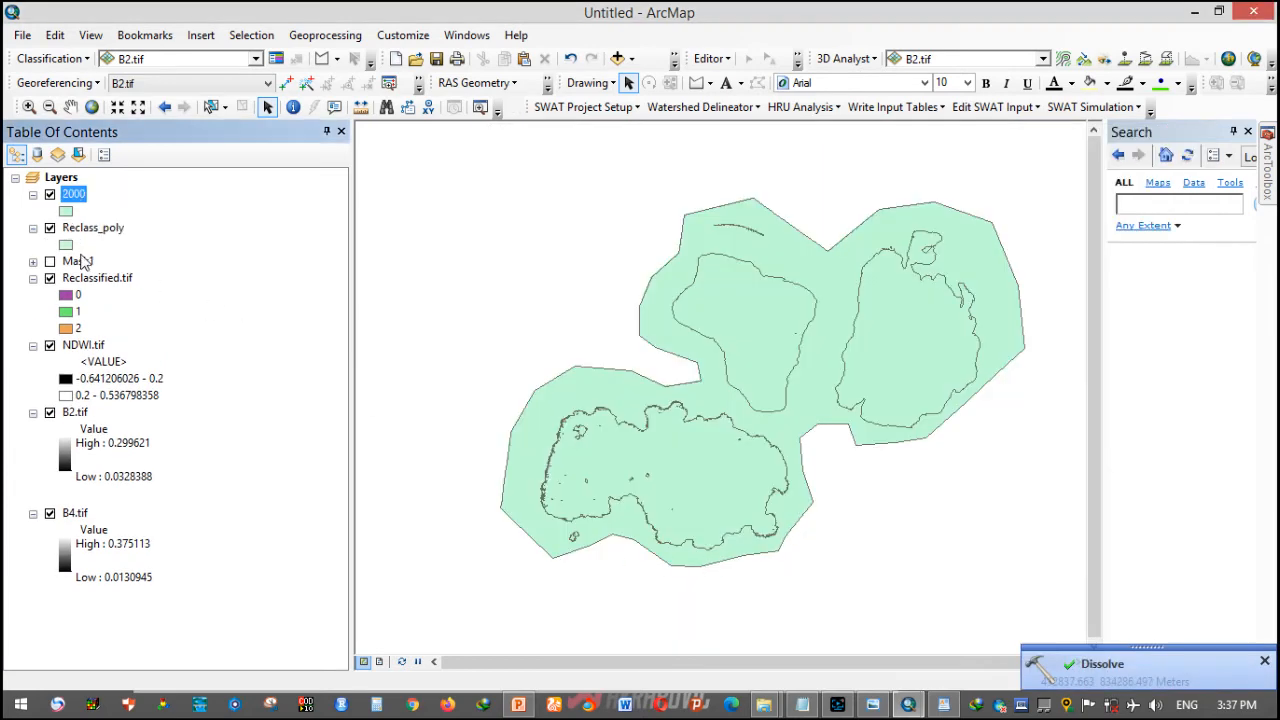
- Open the attribute table of the dissolved 2000 layer
{"action": "right_click", "coordinate": [75, 194]}
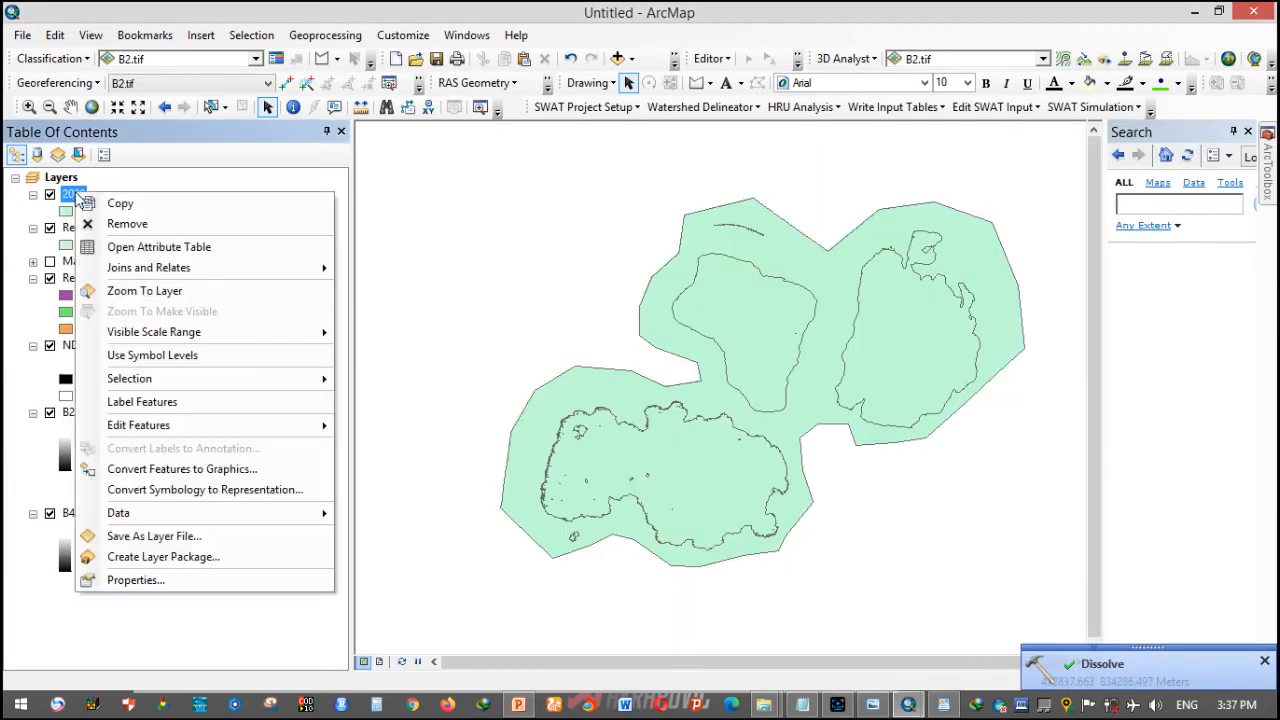
{"action": "left_click", "coordinate": [176, 248]}
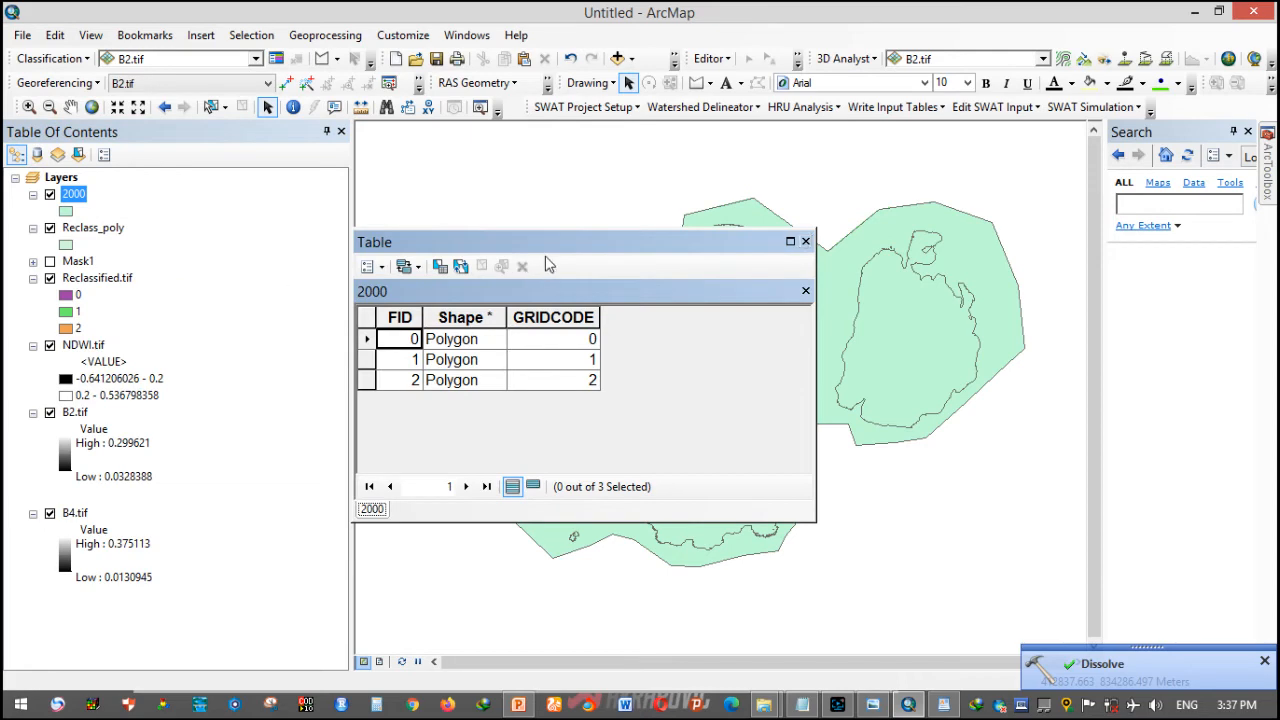
{"action": "left_click_drag", "start_coordinate": [558, 255], "coordinate": [758, 348]}
- Select the GRIDCODE 0, 1 and 2 records in turn to examine which map areas each one covers
{"action": "left_click", "coordinate": [568, 433]}
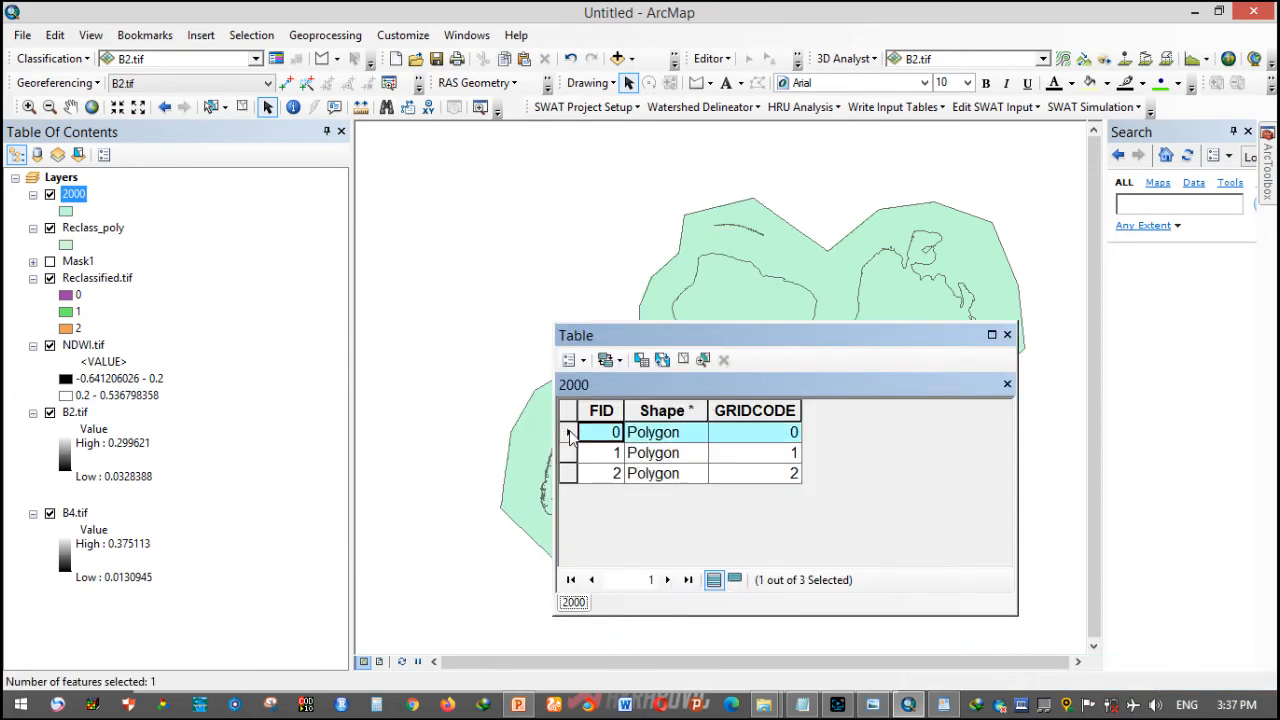
{"action": "left_click_drag", "start_coordinate": [806, 338], "coordinate": [452, 252]}
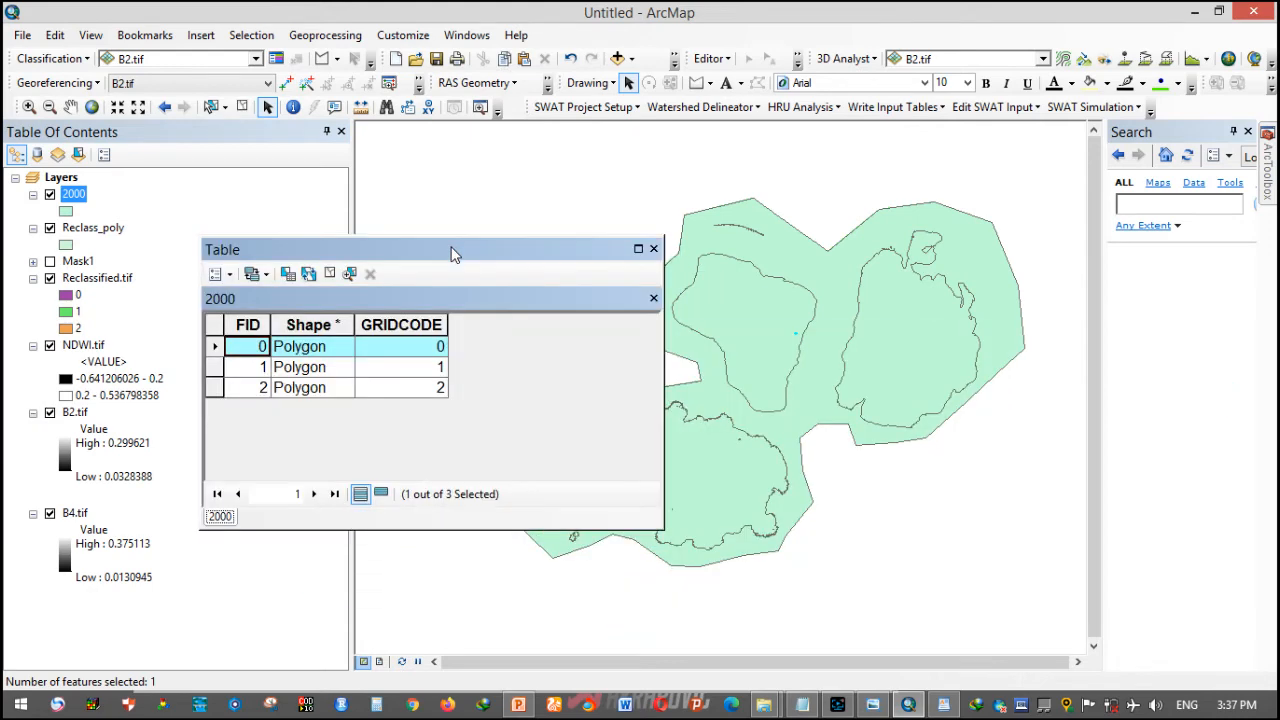
{"action": "left_click", "coordinate": [218, 370]}
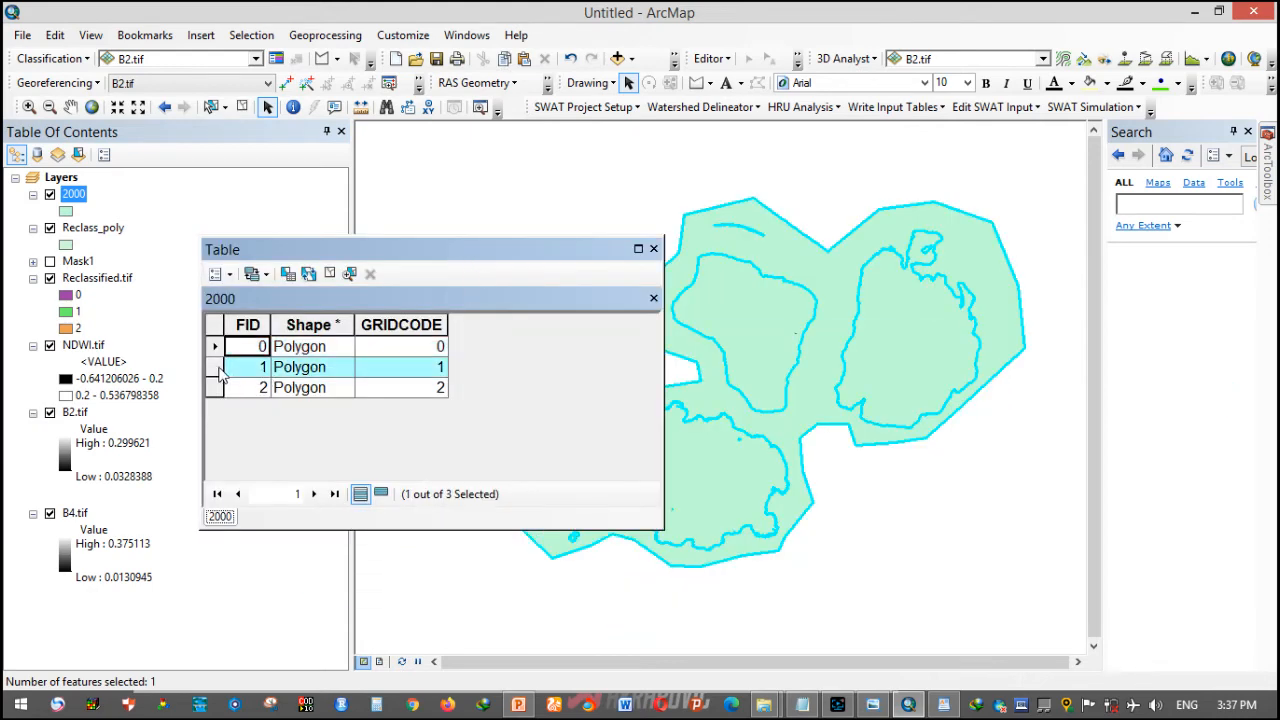
{"action": "left_click", "coordinate": [216, 388]}
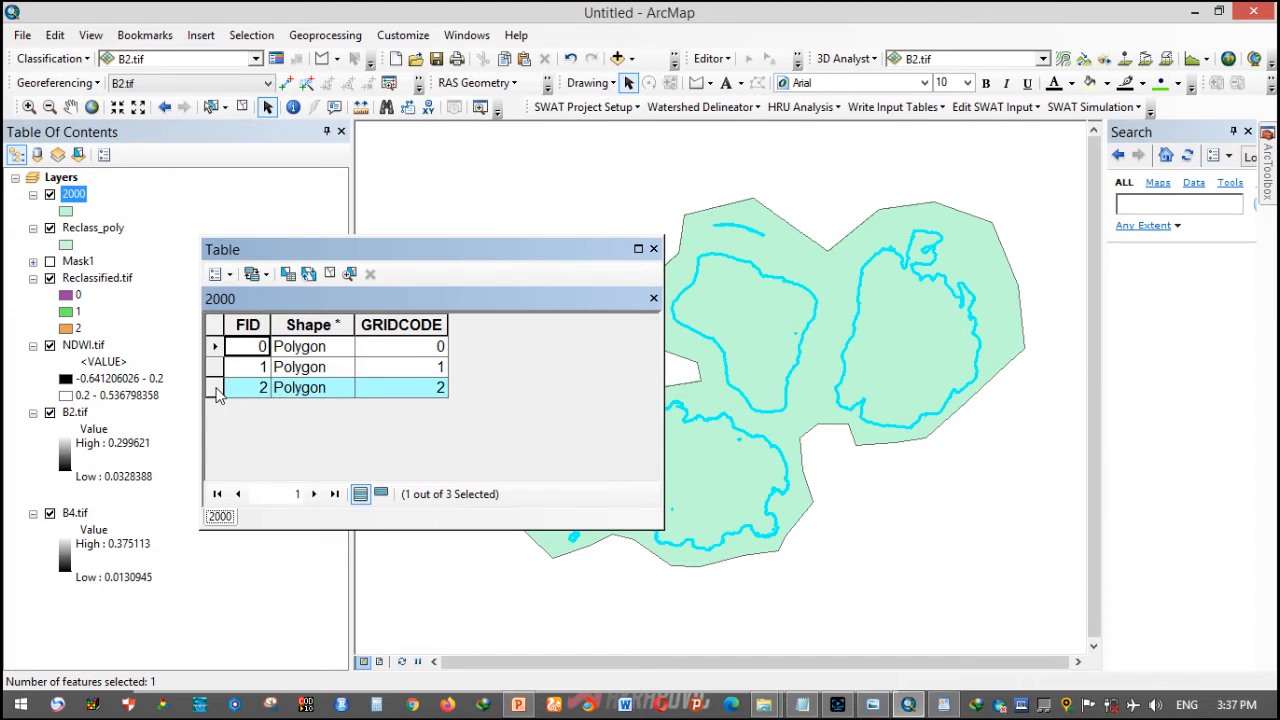
{"action": "left_click", "coordinate": [217, 368]}
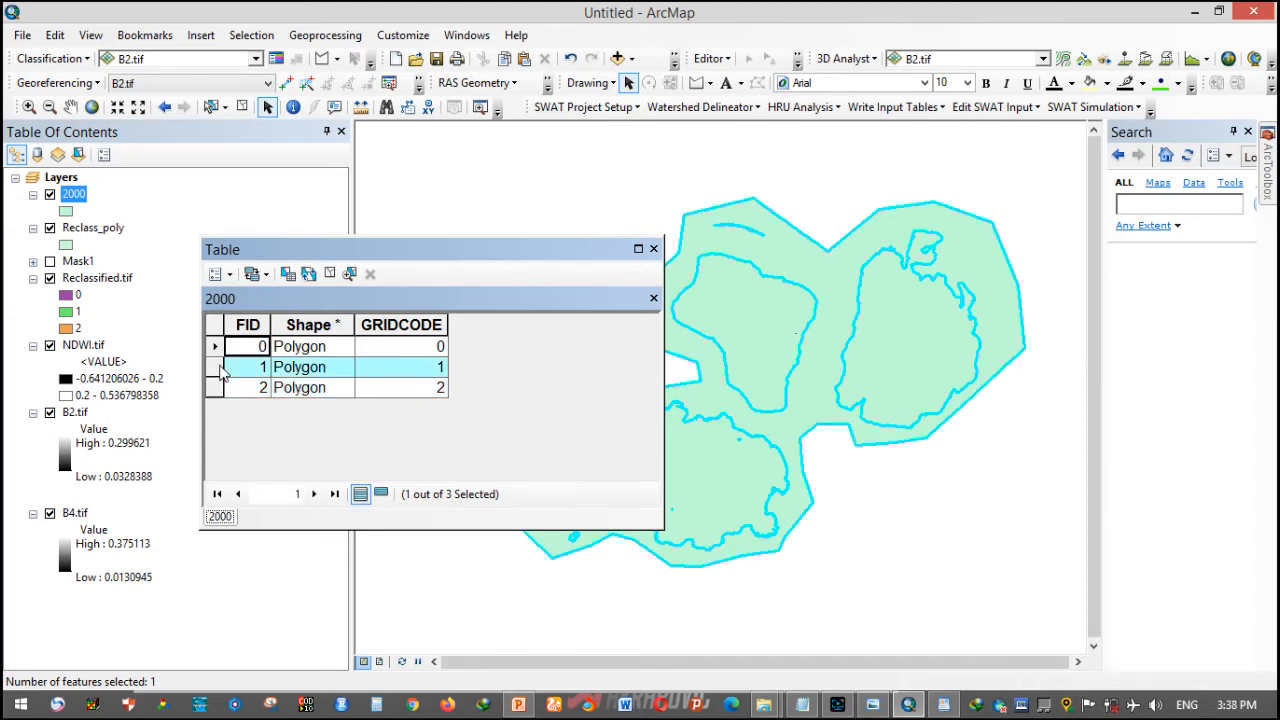
{"action": "left_click", "coordinate": [216, 346]}
{"action": "left_click", "coordinate": [216, 388]}
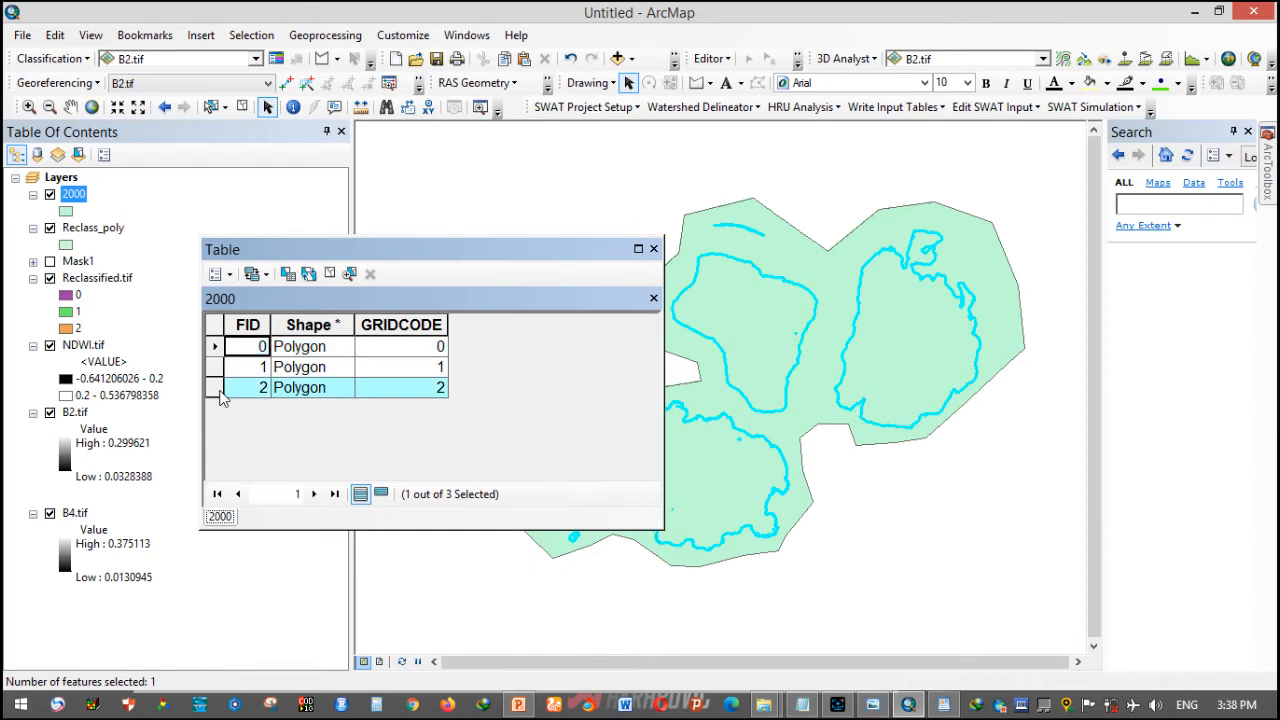
{"action": "left_click", "coordinate": [218, 368]}
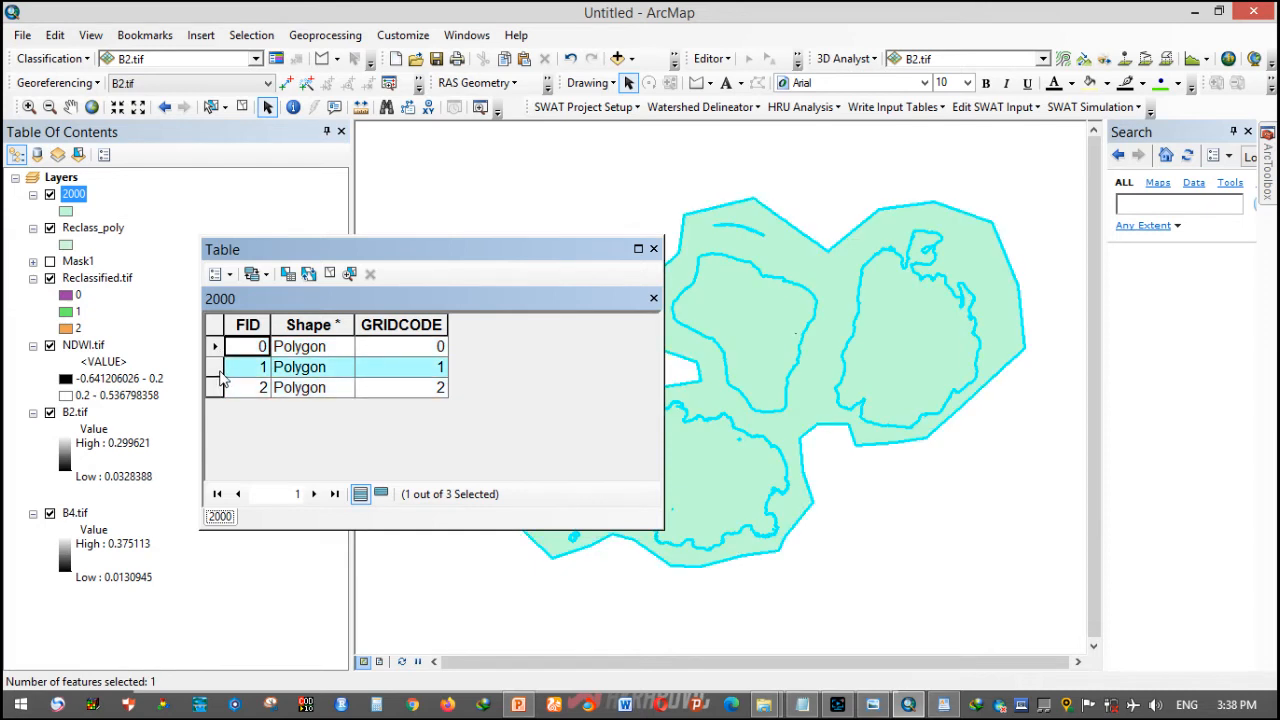
- Add a field named Area to the 2000 layer's attribute table with precision 5 and scale 5
{"action": "left_click", "coordinate": [215, 273]}
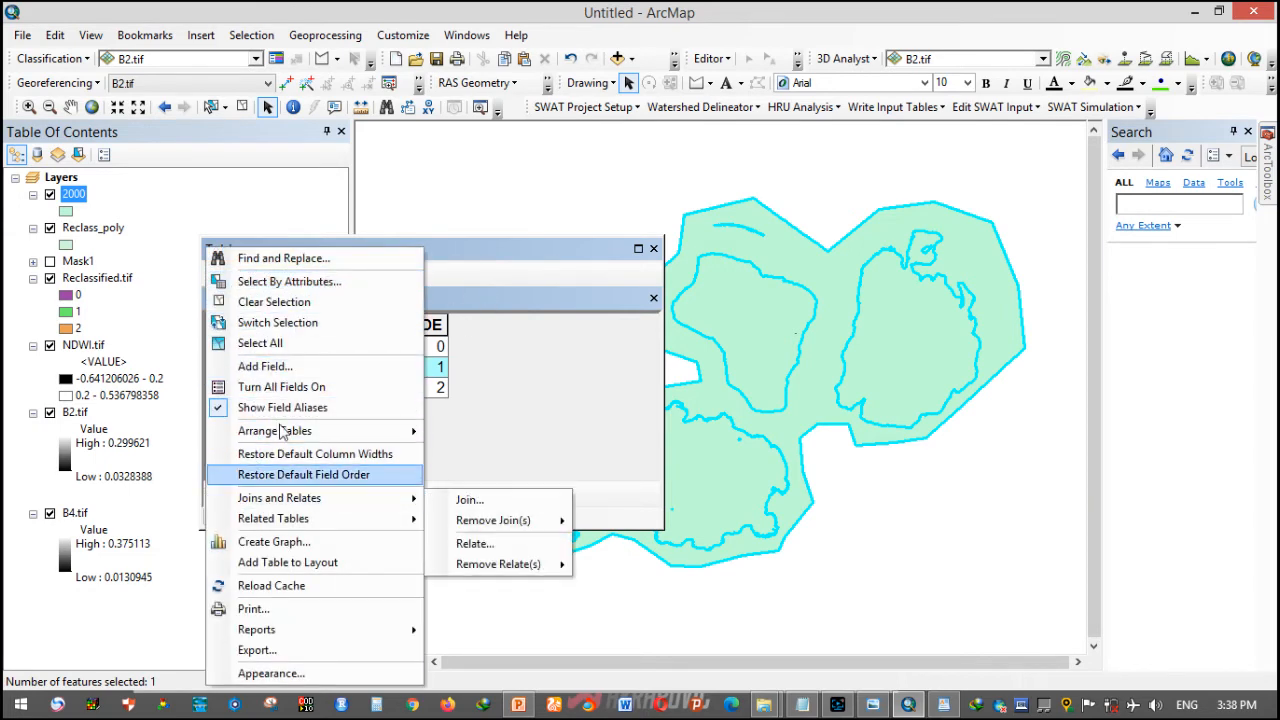
{"action": "left_click", "coordinate": [280, 366]}
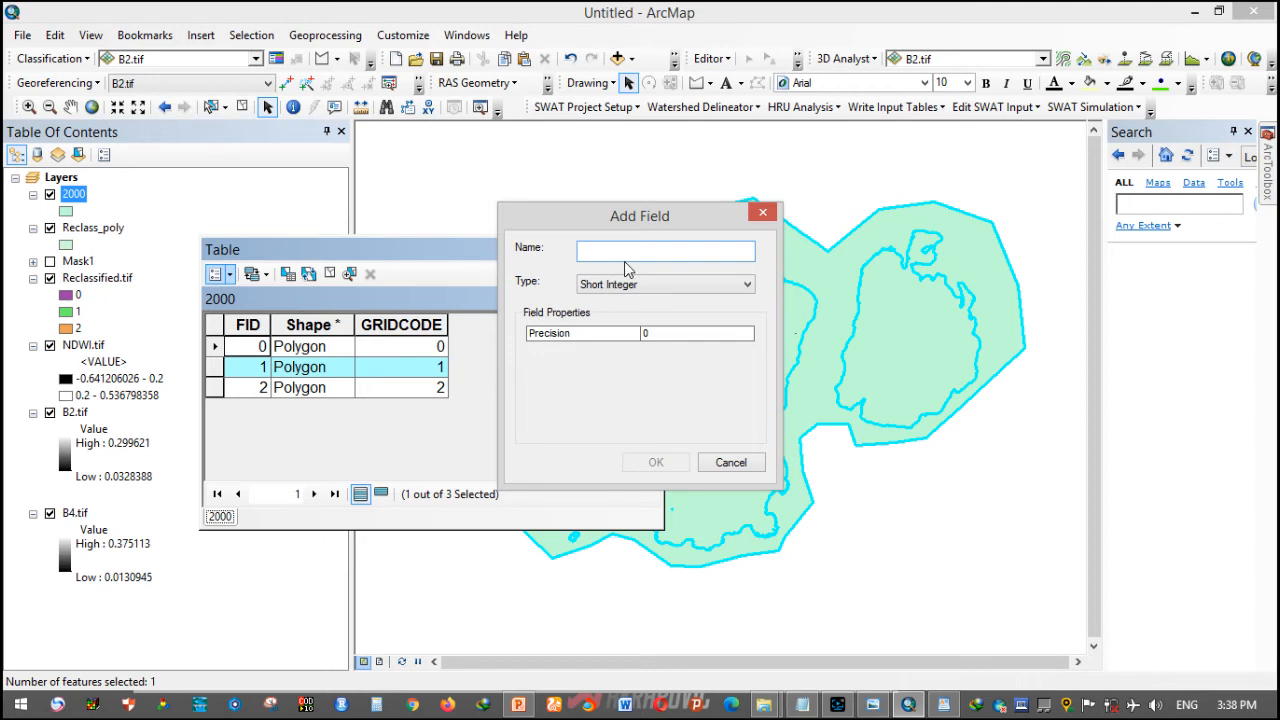
{"action": "type", "text": "Area"}
{"action": "left_click", "coordinate": [665, 286]}
{"action": "left_click", "coordinate": [666, 335]}
{"action": "left_click", "coordinate": [703, 332]}
{"action": "type", "text": "5"}
{"action": "left_click", "coordinate": [703, 347]}
{"action": "type", "text": "5"}
{"action": "left_click", "coordinate": [676, 466]}
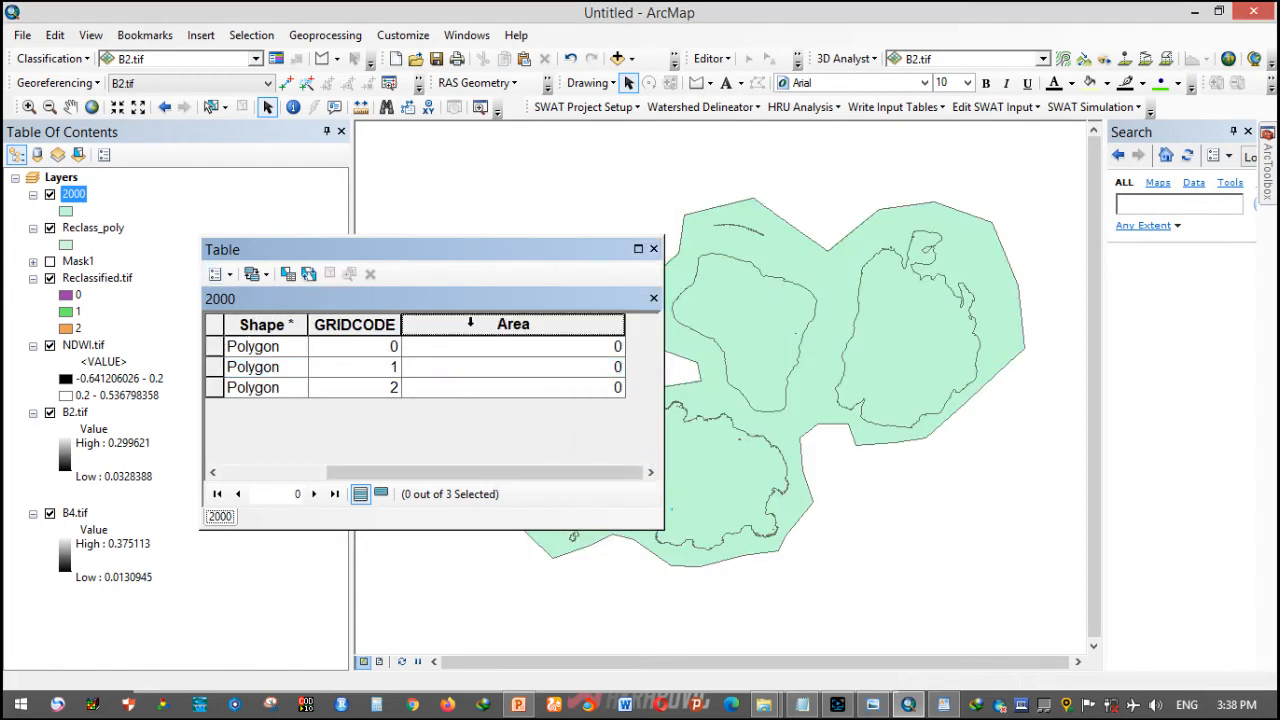
- Calculate the polygon areas in square kilometers into the Area field, using the data source's coordinate system
{"action": "right_click", "coordinate": [471, 323]}
{"action": "left_click", "coordinate": [605, 463]}
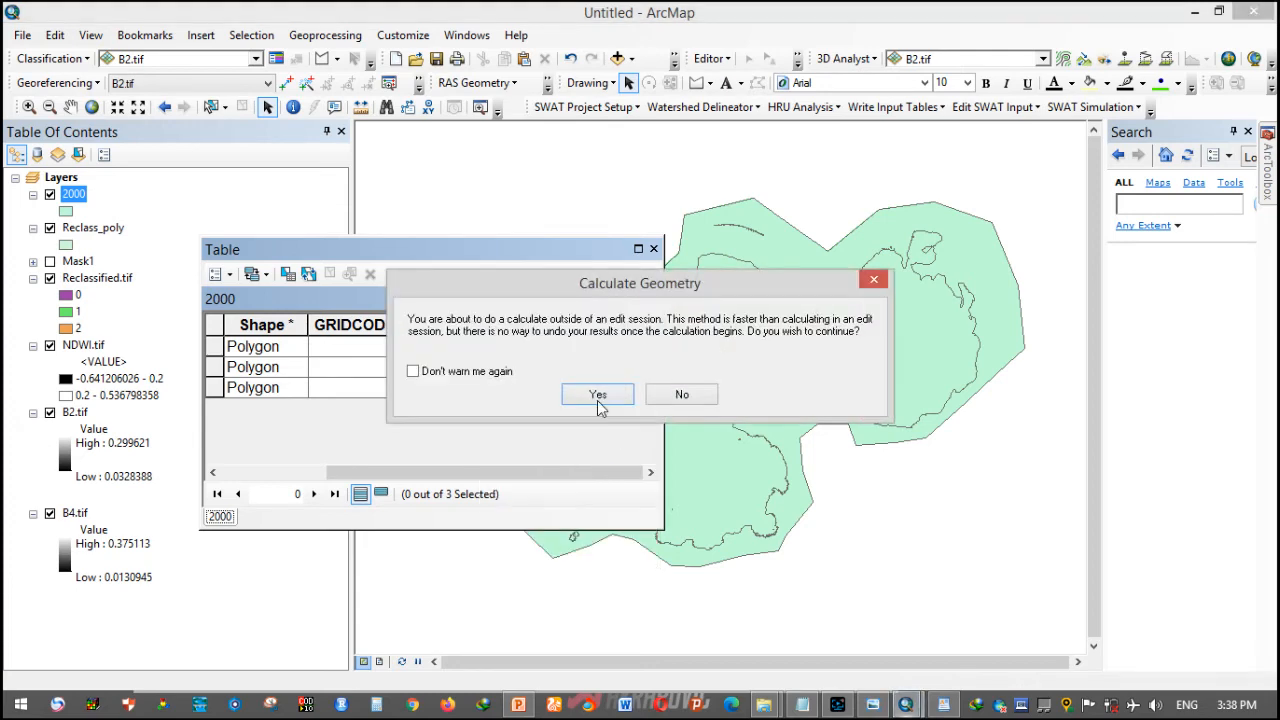
{"action": "left_click", "coordinate": [600, 396]}
{"action": "left_click", "coordinate": [582, 406]}
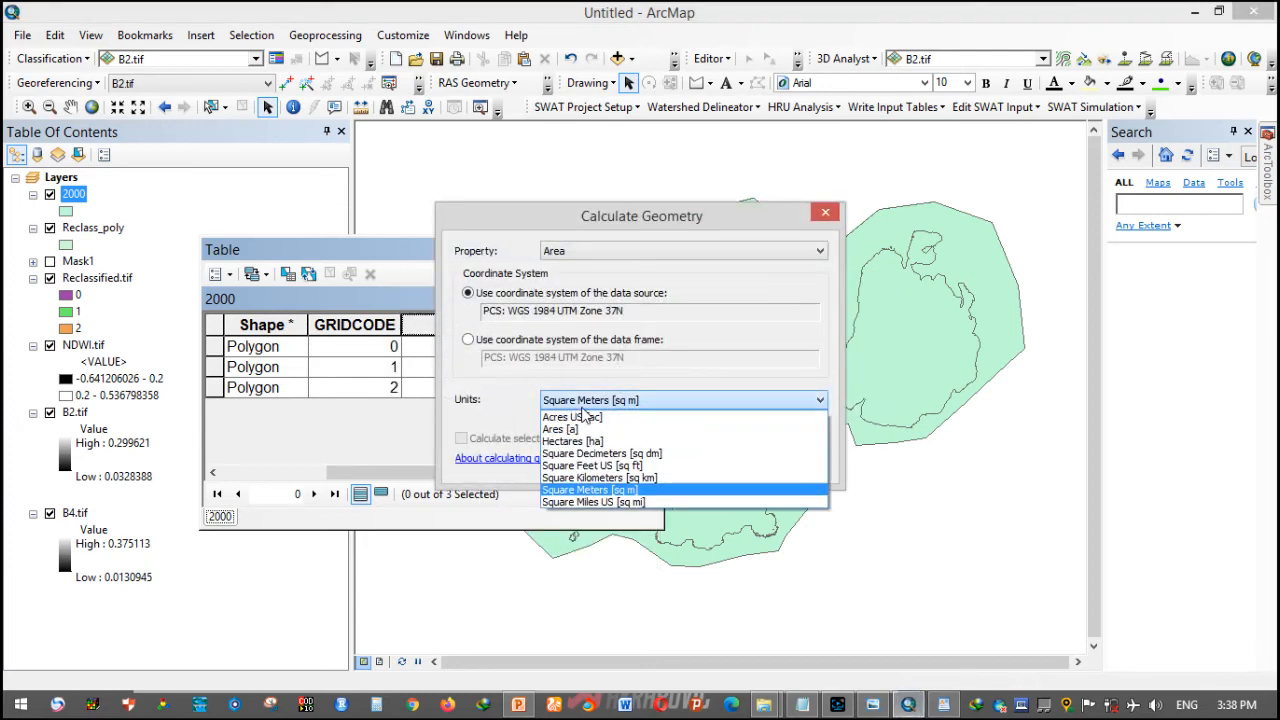
{"action": "left_click", "coordinate": [596, 482]}
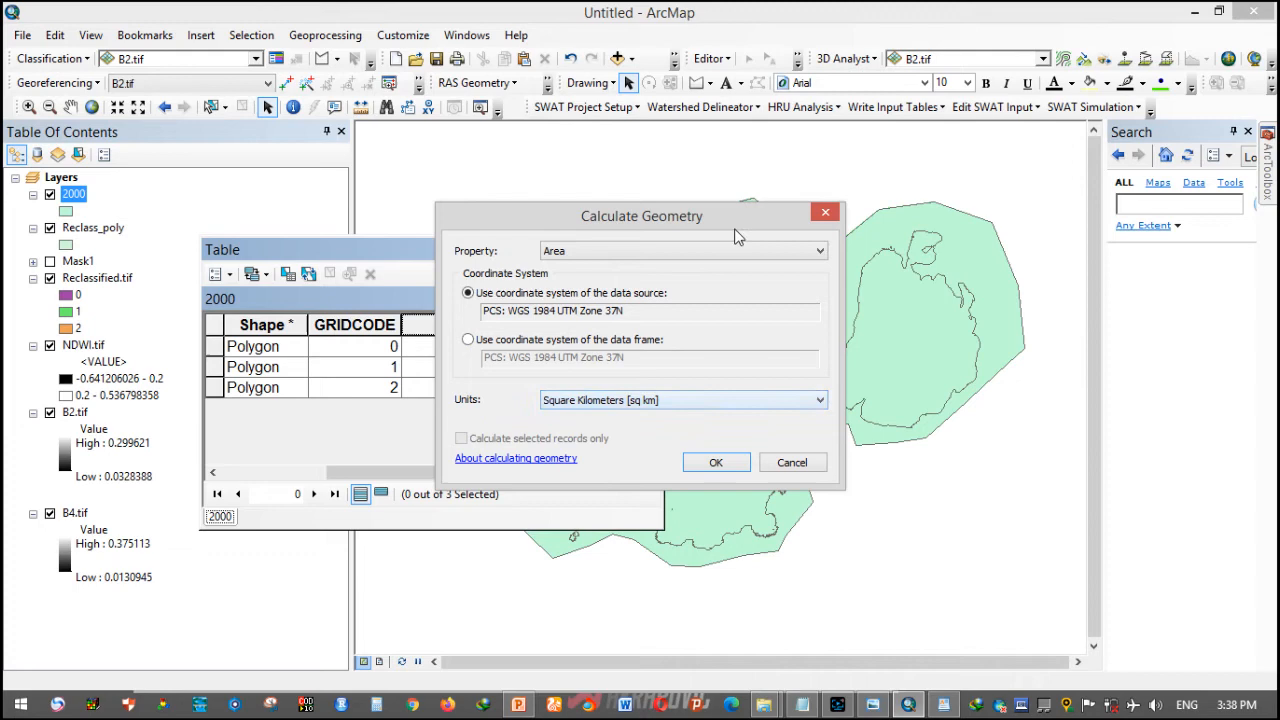
{"action": "left_click", "coordinate": [716, 460]}
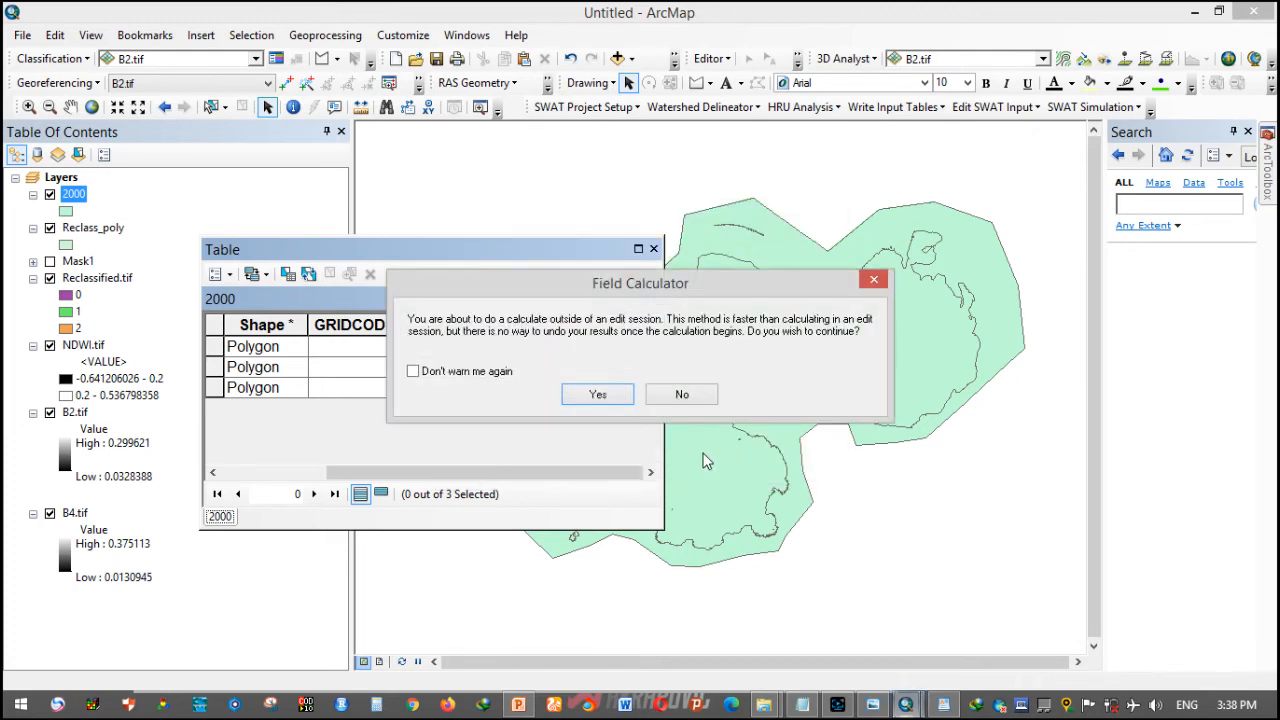
{"action": "left_click", "coordinate": [620, 398]}
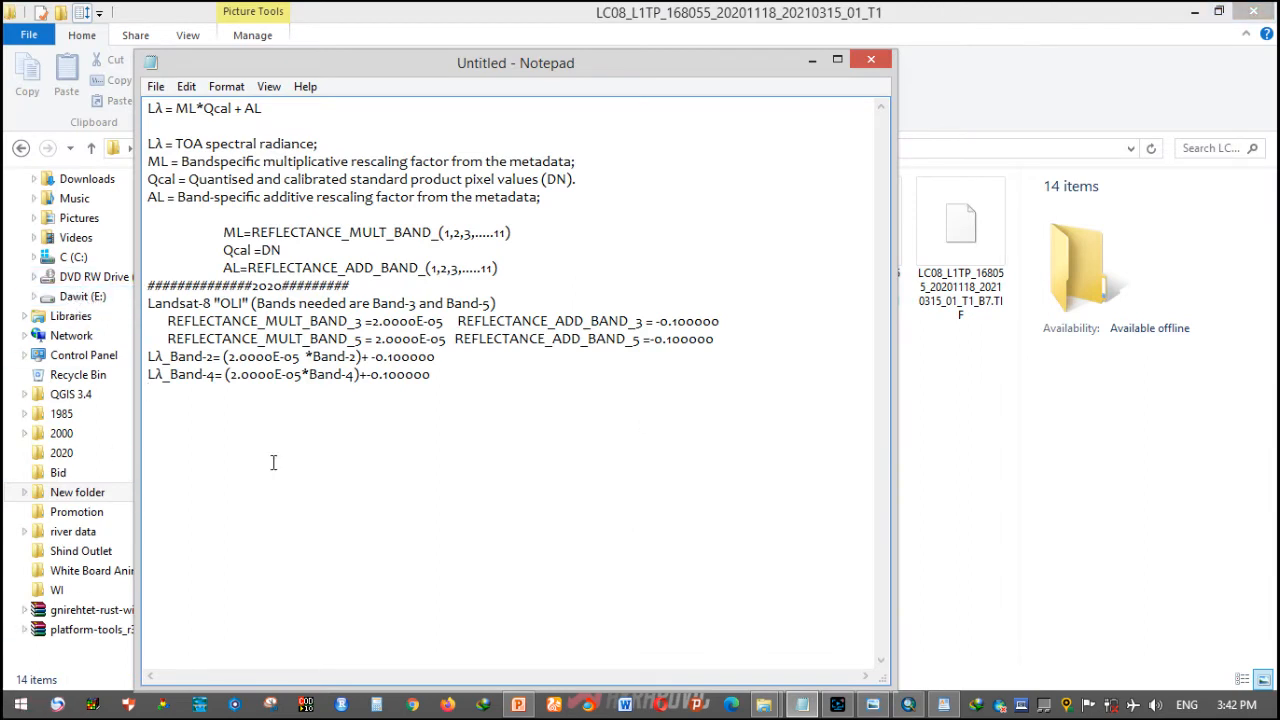
- Review the 2020 Landsat 8 rescaling formulas in Notepad against the OLI bands in the Photo Viewer band table
{"action": "left_click_drag", "start_coordinate": [263, 305], "coordinate": [393, 322]}
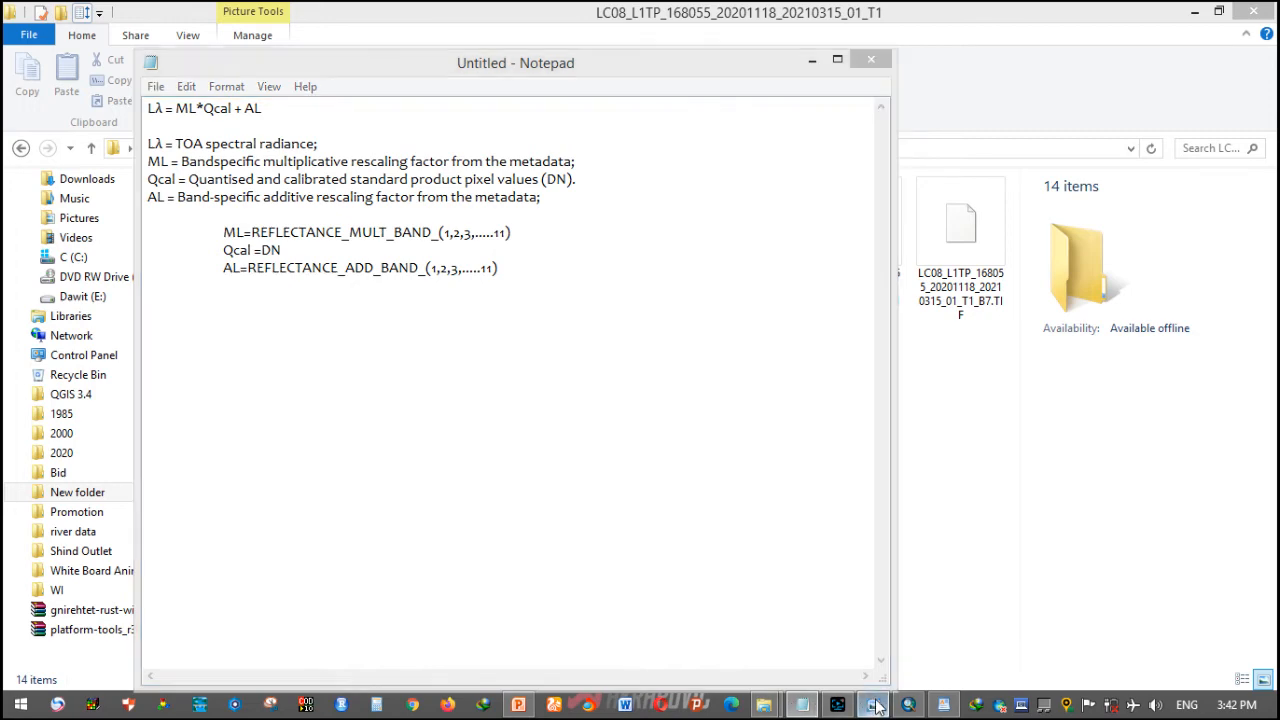
{"action": "left_click", "coordinate": [874, 705]}
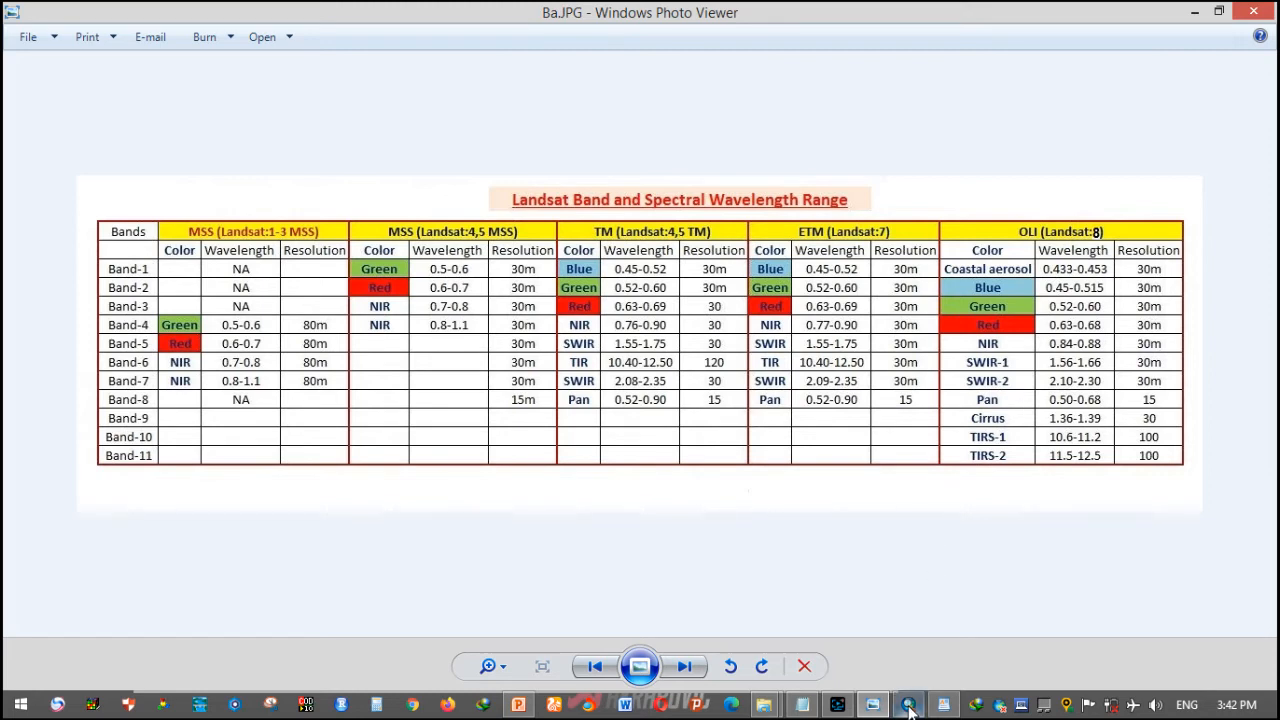
{"action": "left_click", "coordinate": [803, 705]}
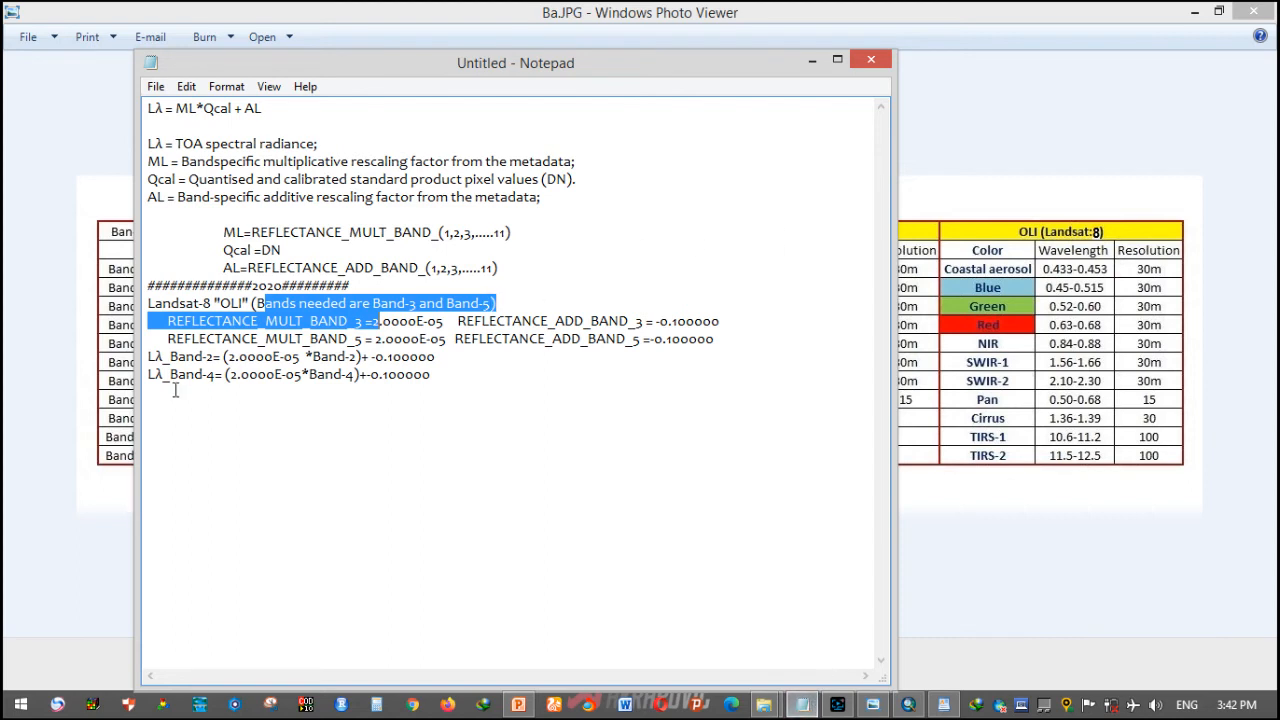
{"action": "left_click", "coordinate": [248, 357]}
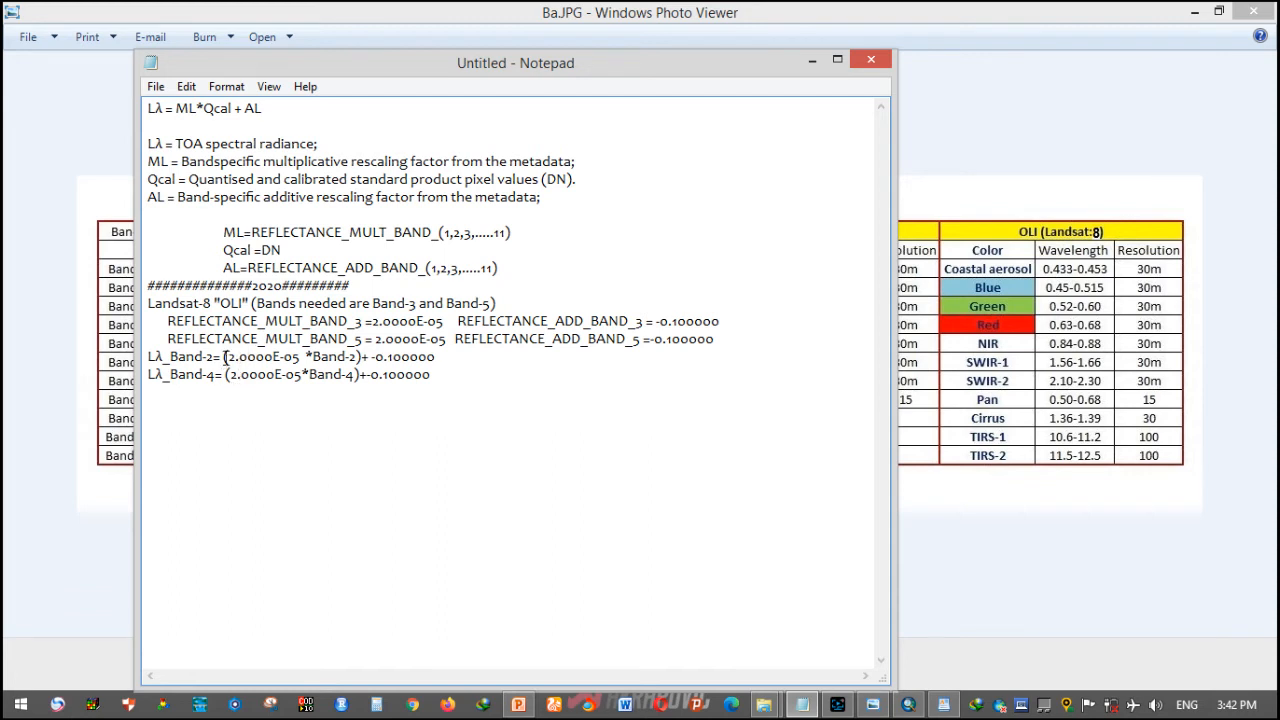
{"action": "left_click_drag", "start_coordinate": [373, 321], "coordinate": [452, 354]}
{"action": "left_click_drag", "start_coordinate": [643, 333], "coordinate": [664, 339]}
{"action": "left_click", "coordinate": [484, 385]}
- Switch back to ArcMap and remove the Reclass_poly and 2000 layers from the map
{"action": "left_click", "coordinate": [908, 704]}
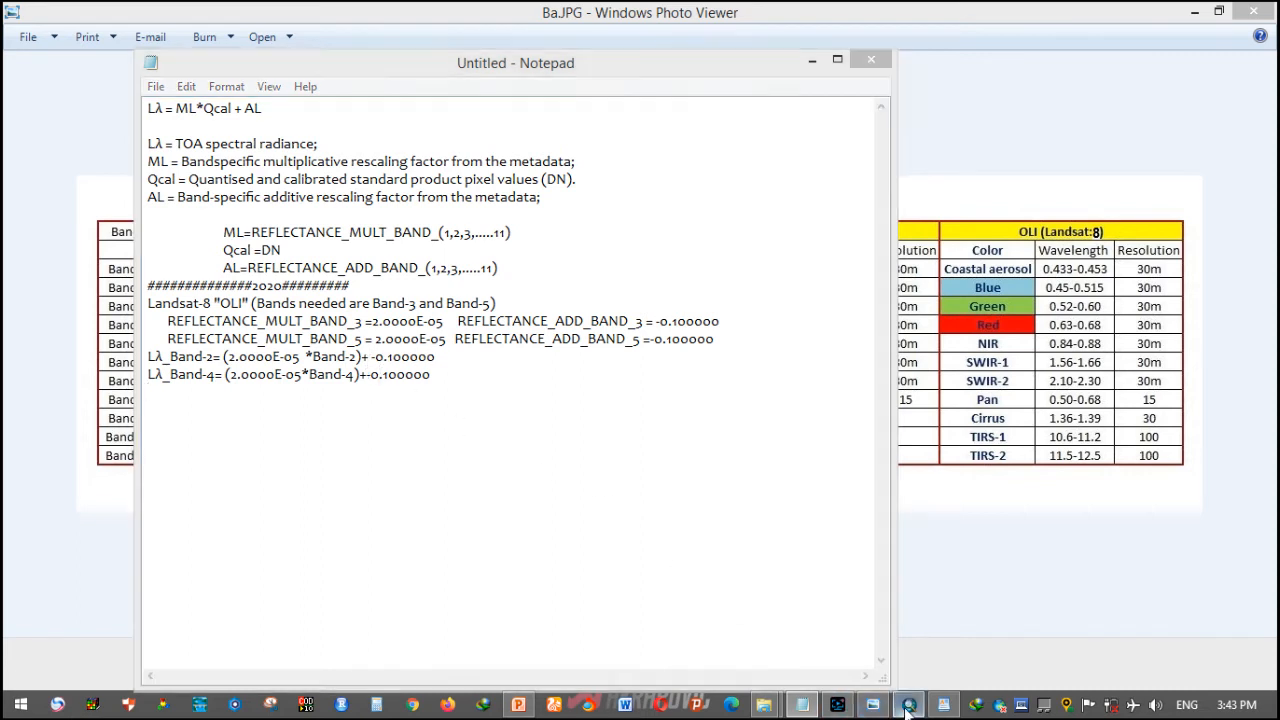
{"action": "right_click", "coordinate": [110, 230]}
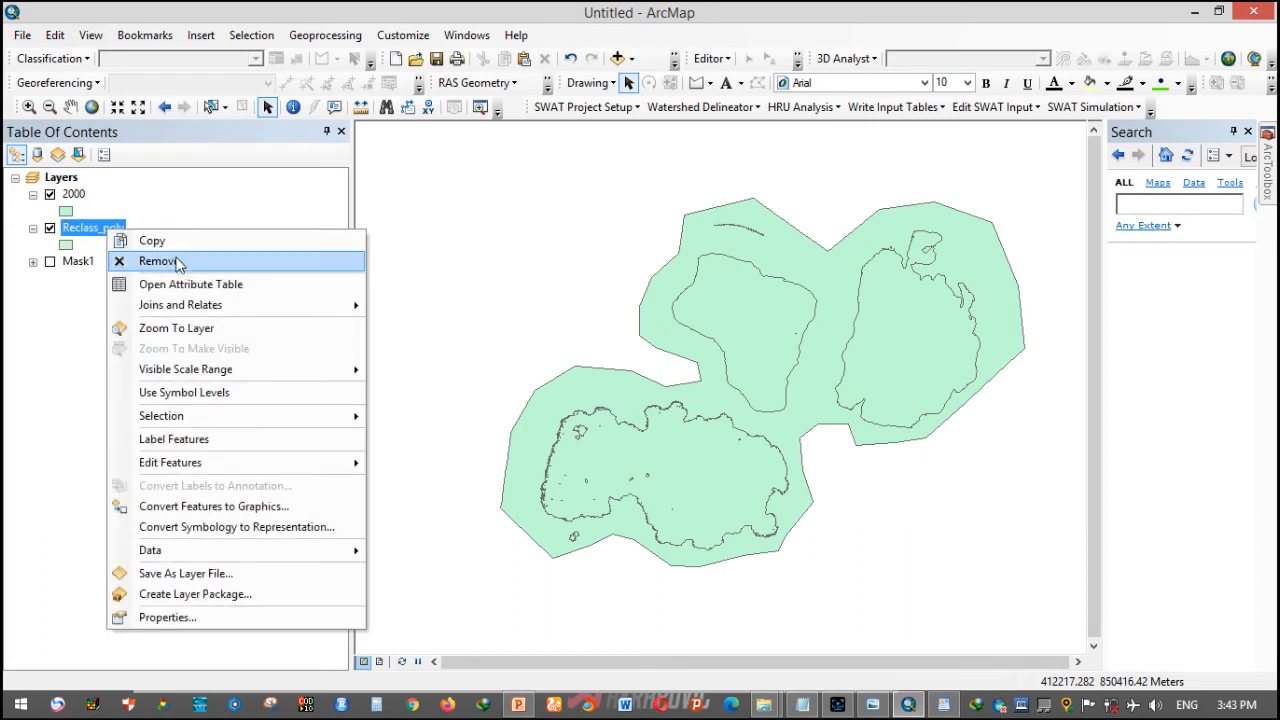
{"action": "left_click", "coordinate": [175, 262]}
{"action": "right_click", "coordinate": [75, 183]}
{"action": "right_click", "coordinate": [72, 194]}
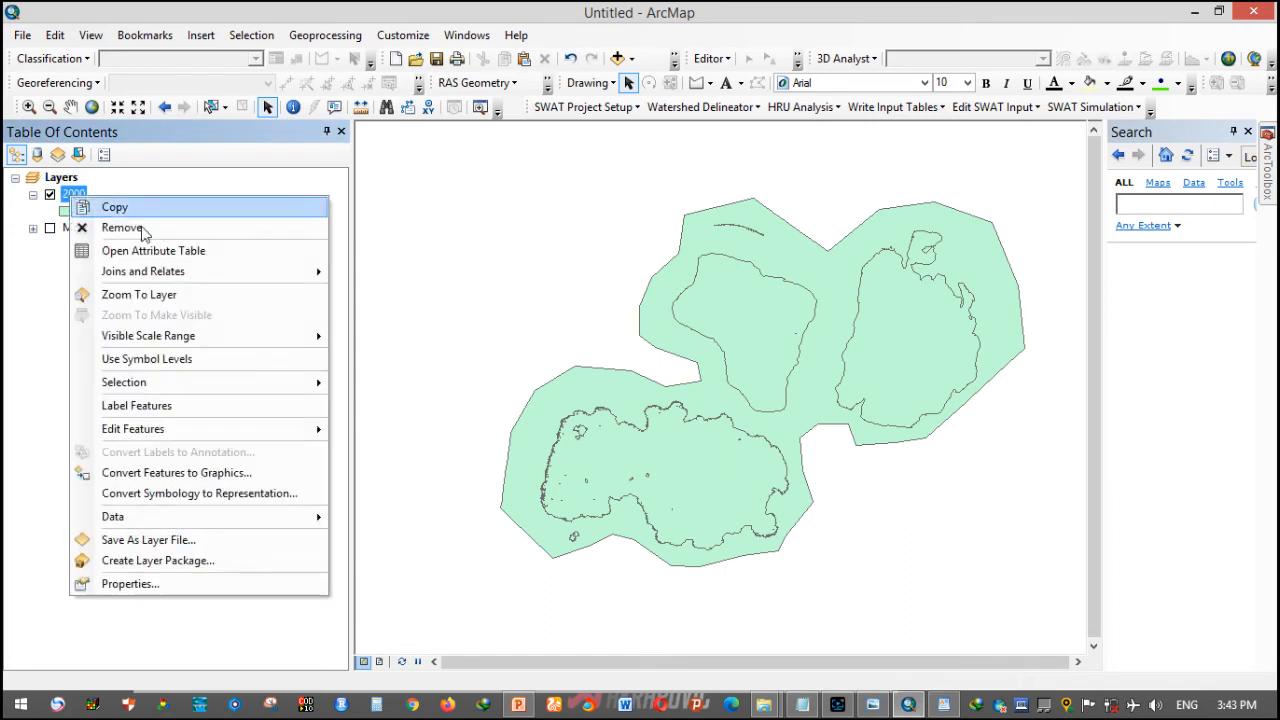
{"action": "left_click", "coordinate": [160, 228]}
- Add the B3 and B5 rasters from the LC08_L1TP_168055_20201118_20210315_01_T1 folder in New folder to the map
{"action": "left_click", "coordinate": [620, 57]}
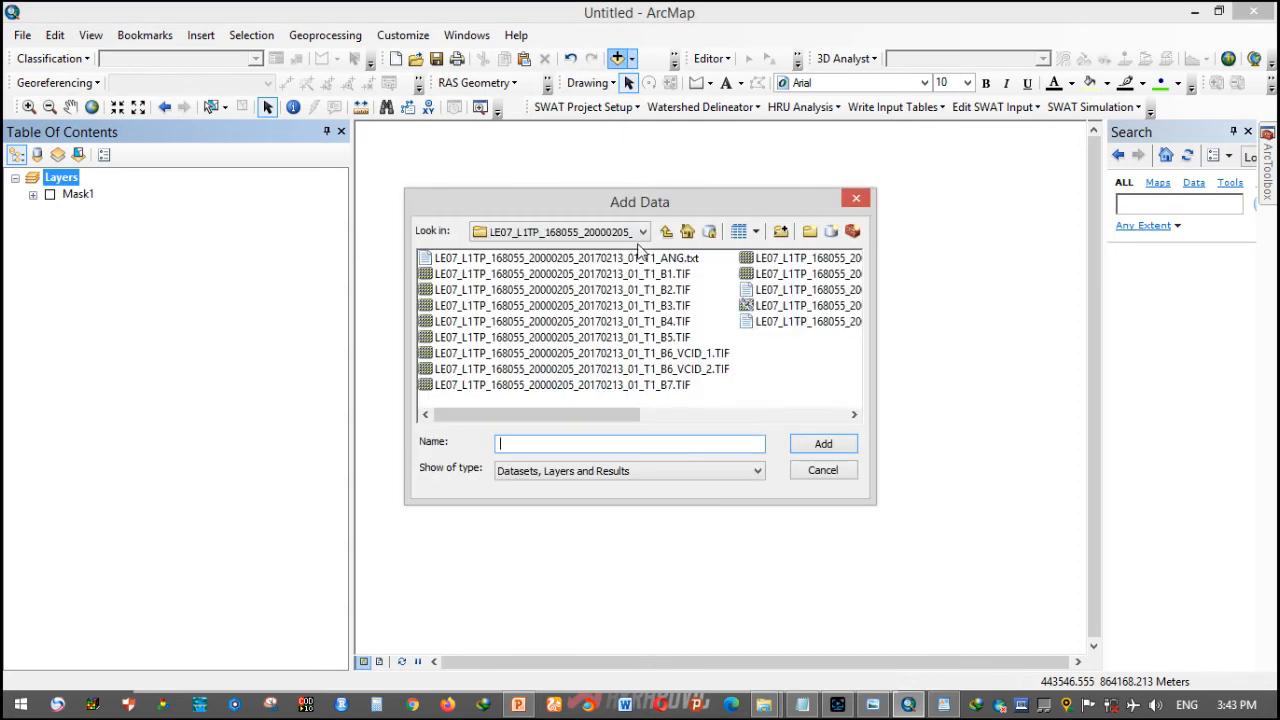
{"action": "left_click", "coordinate": [640, 234]}
{"action": "scroll", "coordinate": [630, 270], "scroll_direction": "up", "scroll_amount": 2}
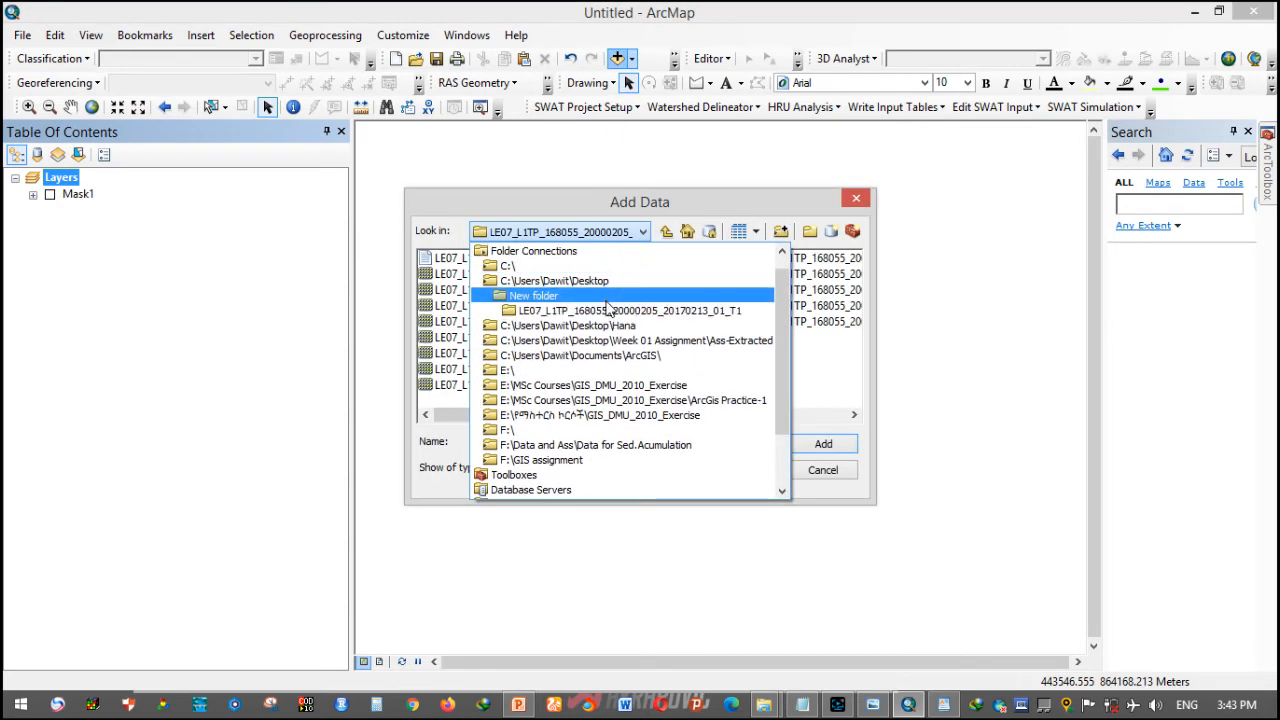
{"action": "left_click", "coordinate": [608, 298]}
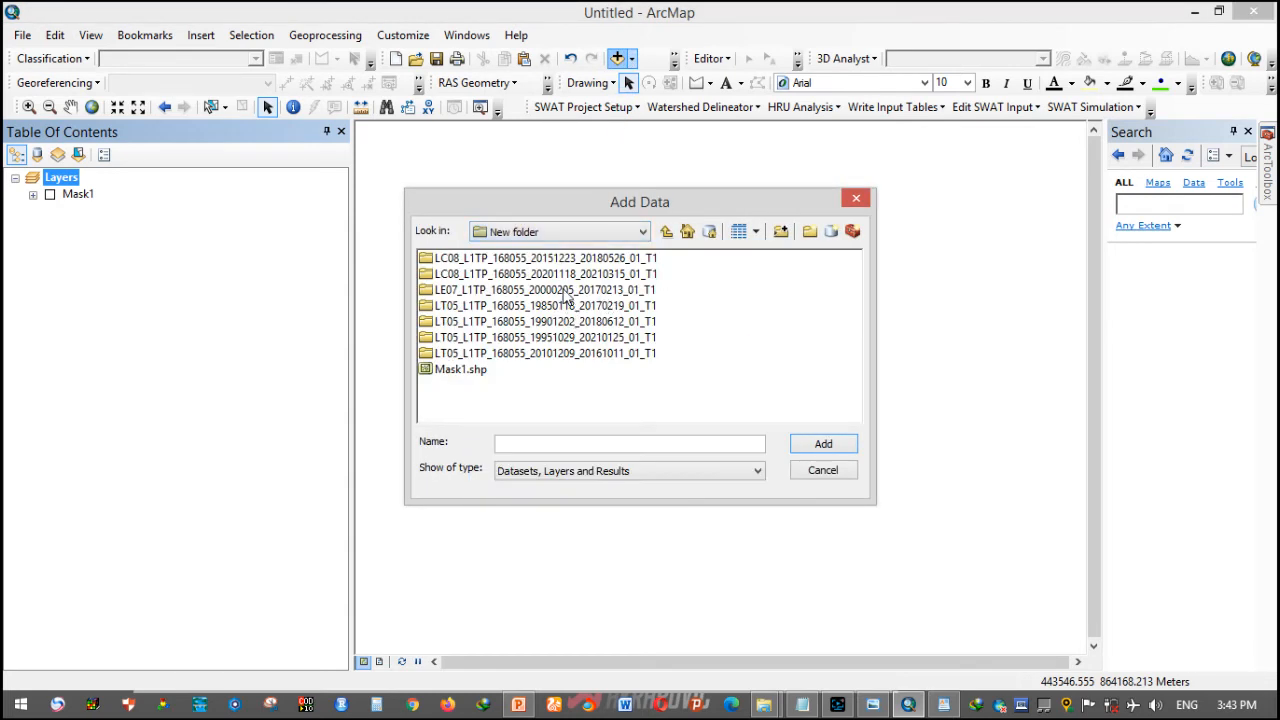
{"action": "double_click", "coordinate": [563, 274]}
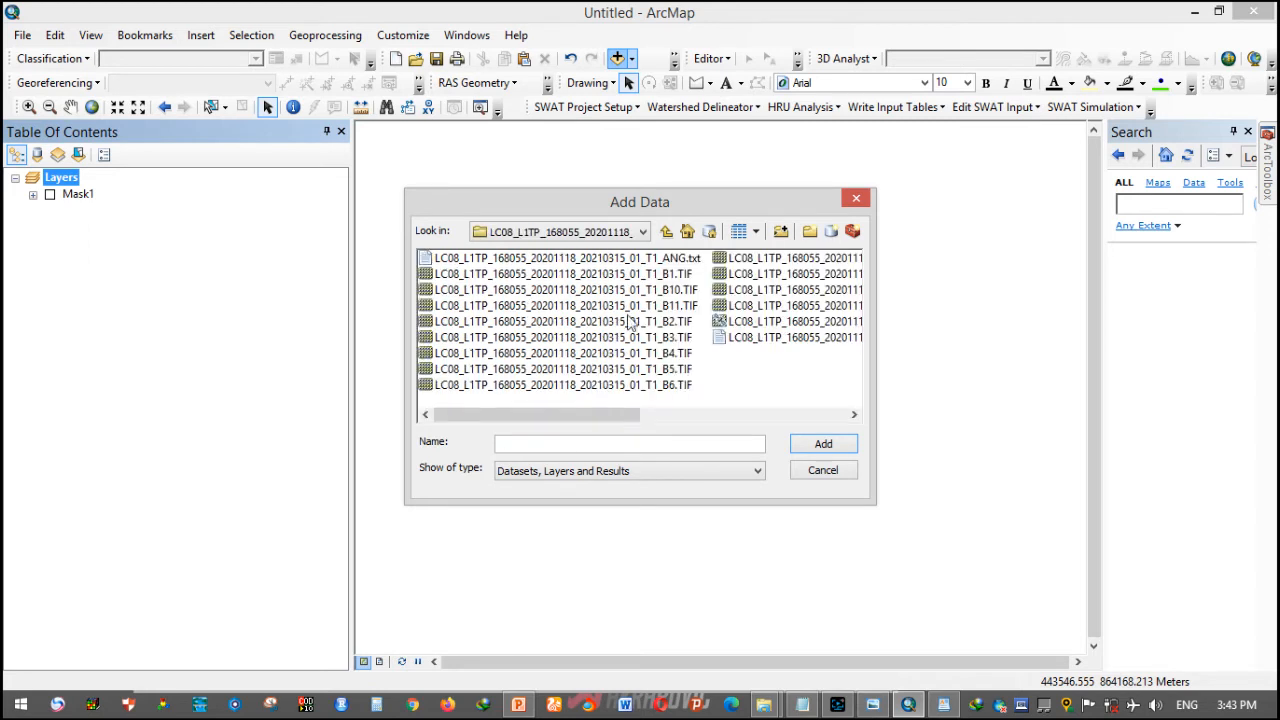
{"action": "left_click", "coordinate": [674, 339]}
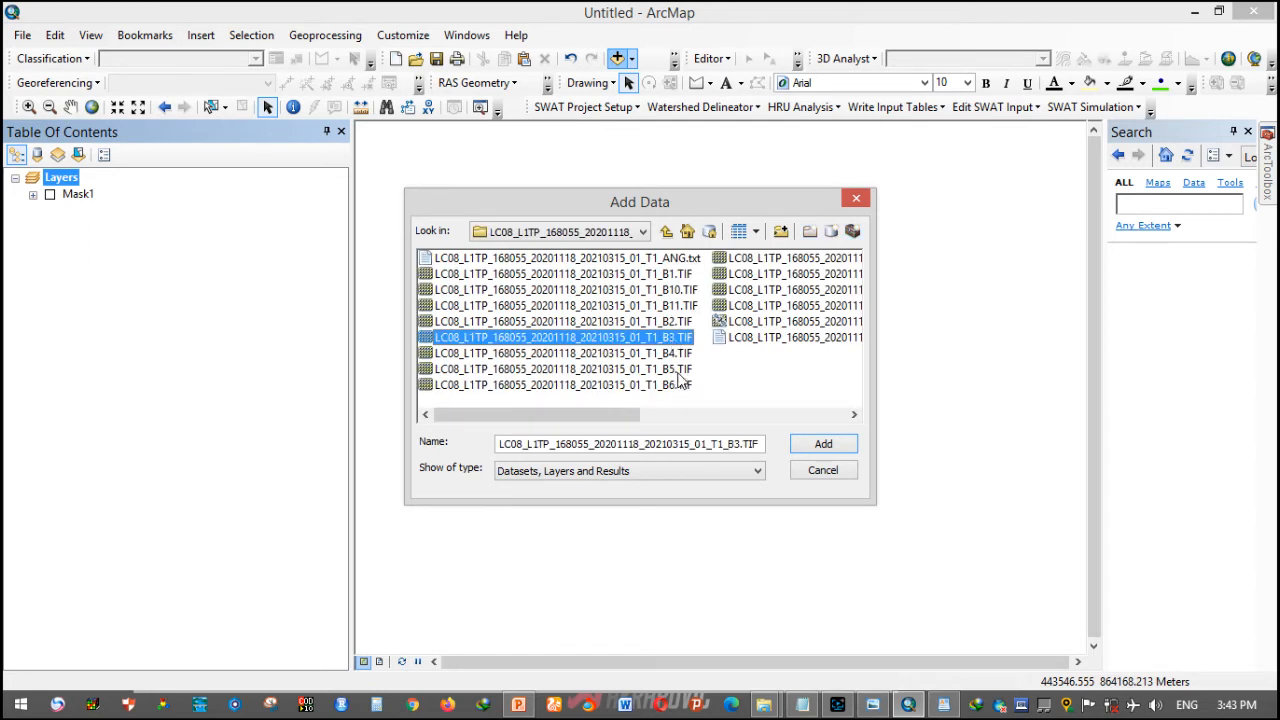
{"action": "left_click", "coordinate": [679, 384], "text": "shift"}
{"action": "left_click", "coordinate": [823, 443]}
{"action": "left_click", "coordinate": [630, 328]}
{"action": "left_click", "coordinate": [630, 328]}
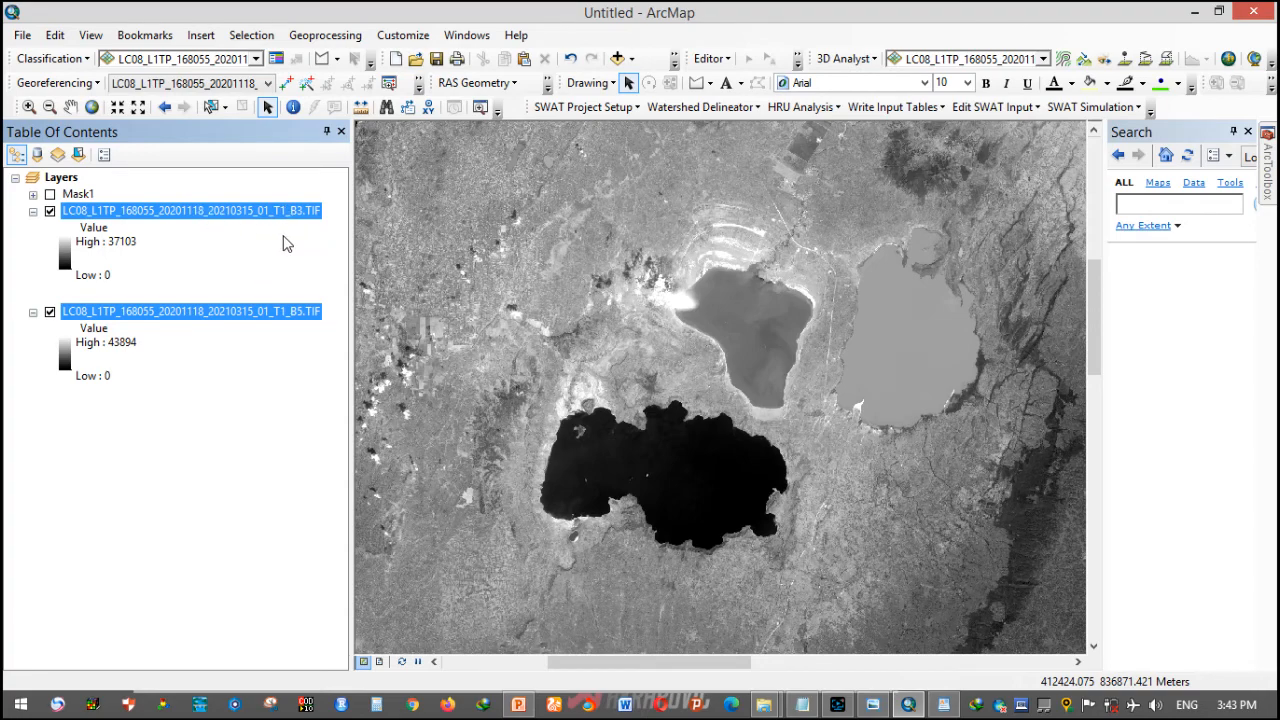
- Open the Raster Calculator and copy the Band-2 formula (2.0000E-05 *Band-2)+ -0.100000 from Notepad into the map algebra expression
{"action": "left_click", "coordinate": [1270, 152]}
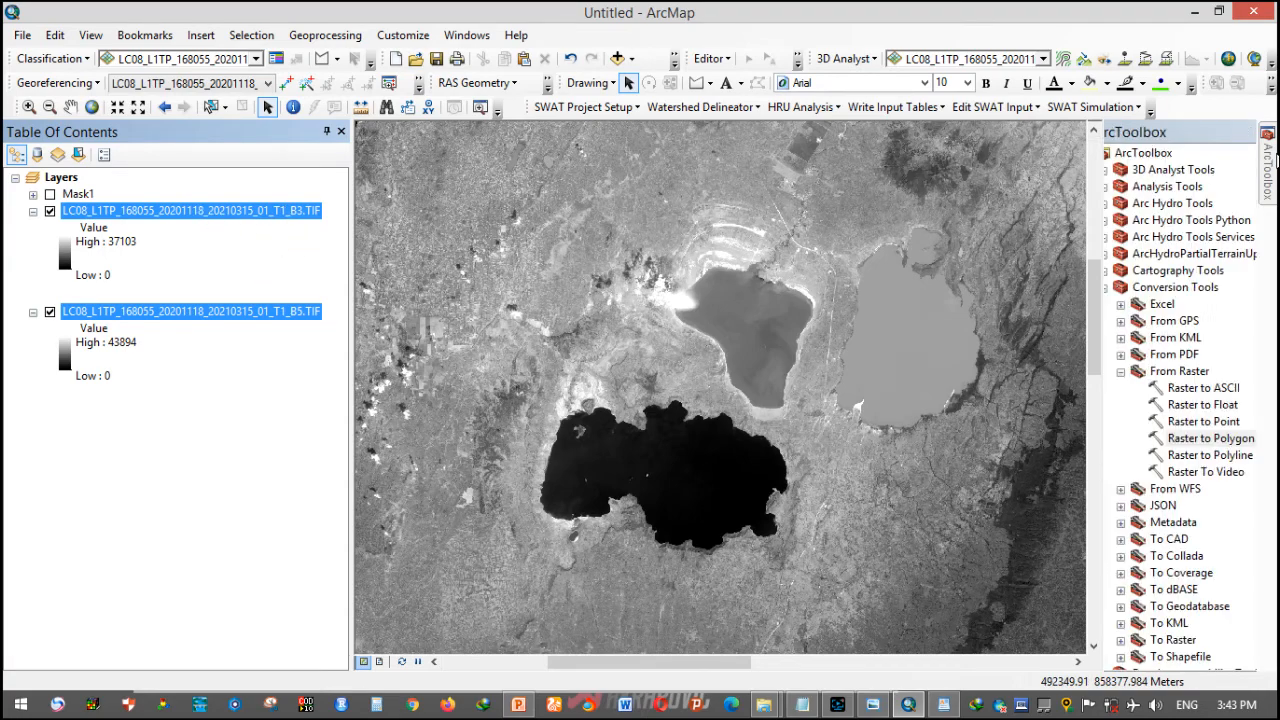
{"action": "left_click", "coordinate": [1007, 372]}
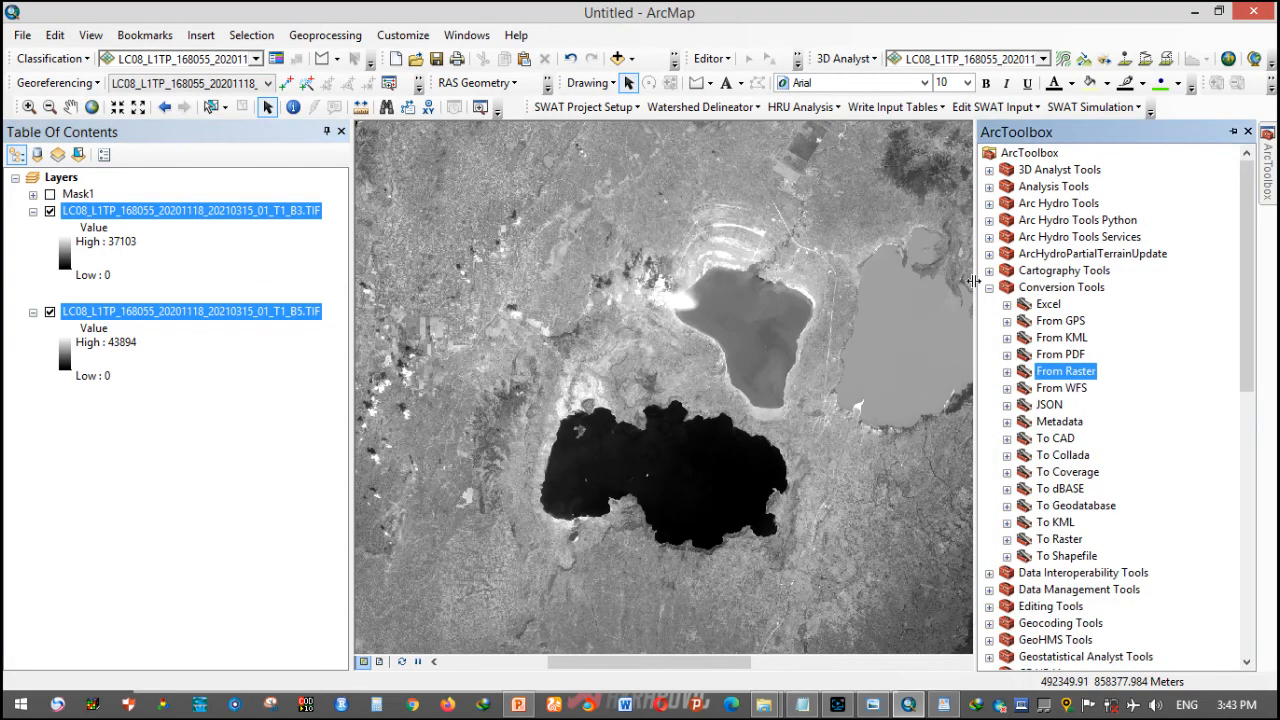
{"action": "left_click", "coordinate": [989, 289]}
{"action": "scroll", "coordinate": [1000, 300], "scroll_direction": "down", "scroll_amount": 5}
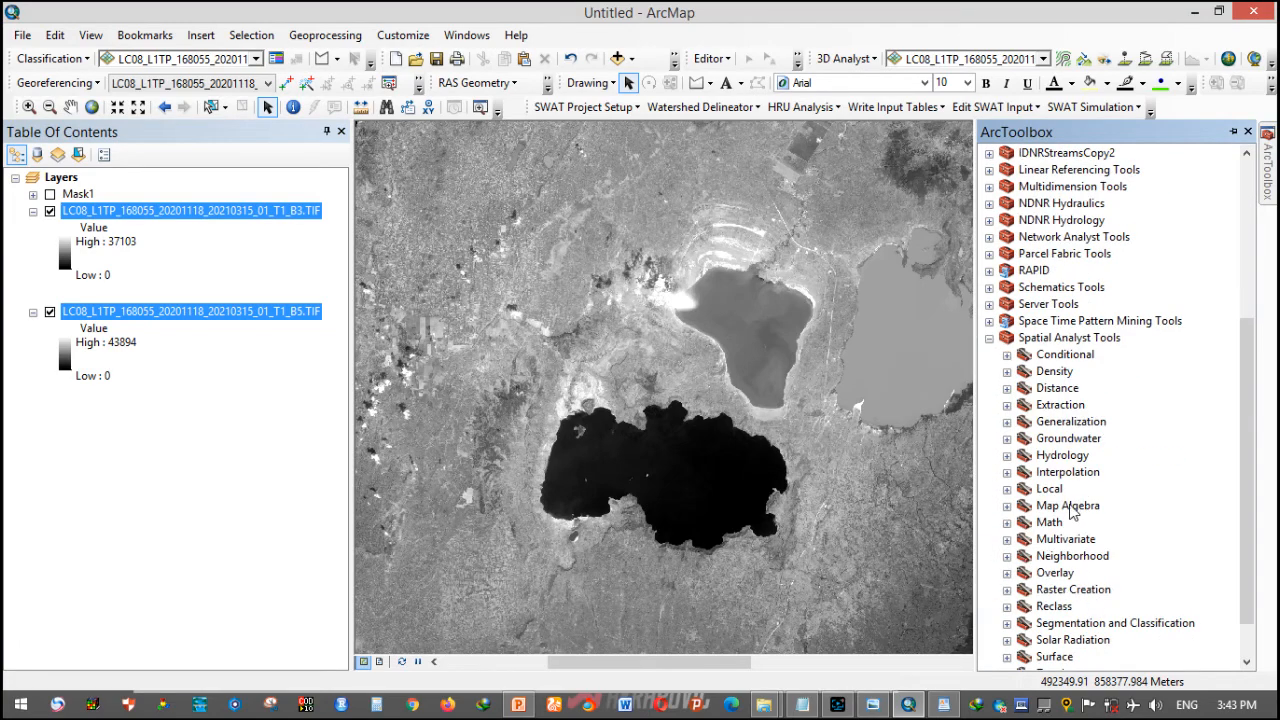
{"action": "double_click", "coordinate": [1068, 507]}
{"action": "double_click", "coordinate": [1085, 522]}
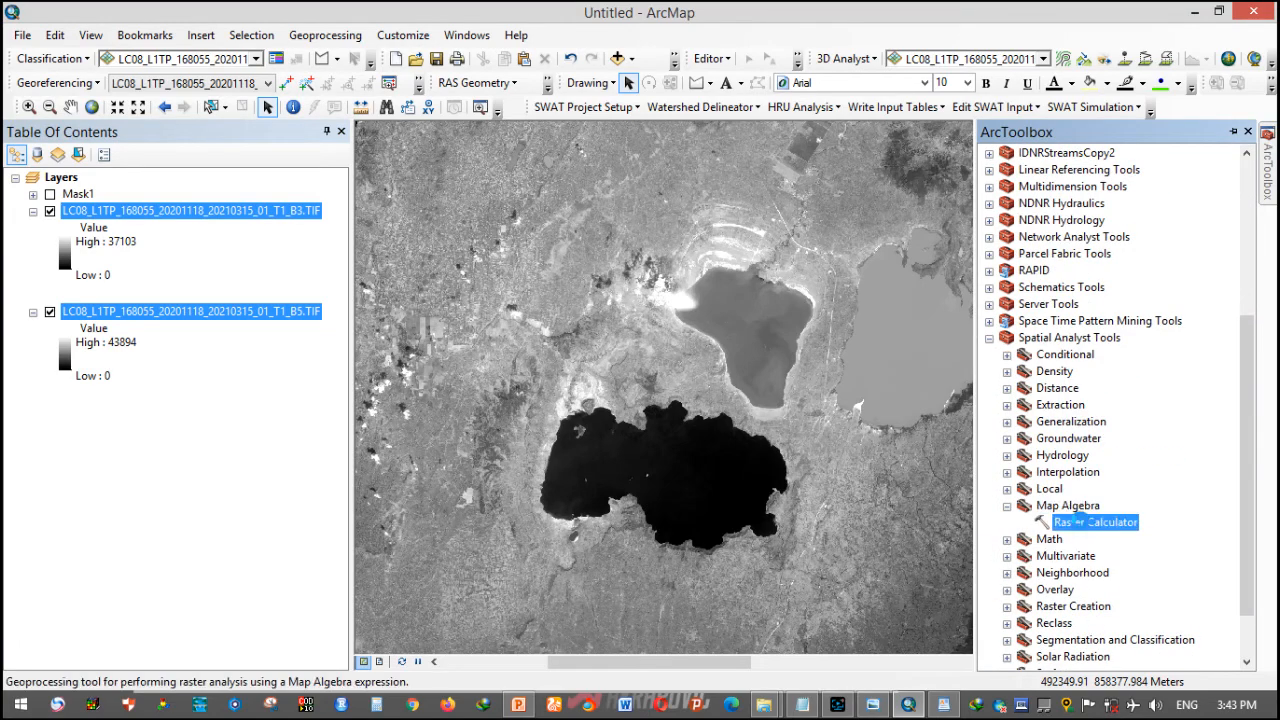
{"action": "left_click", "coordinate": [802, 705]}
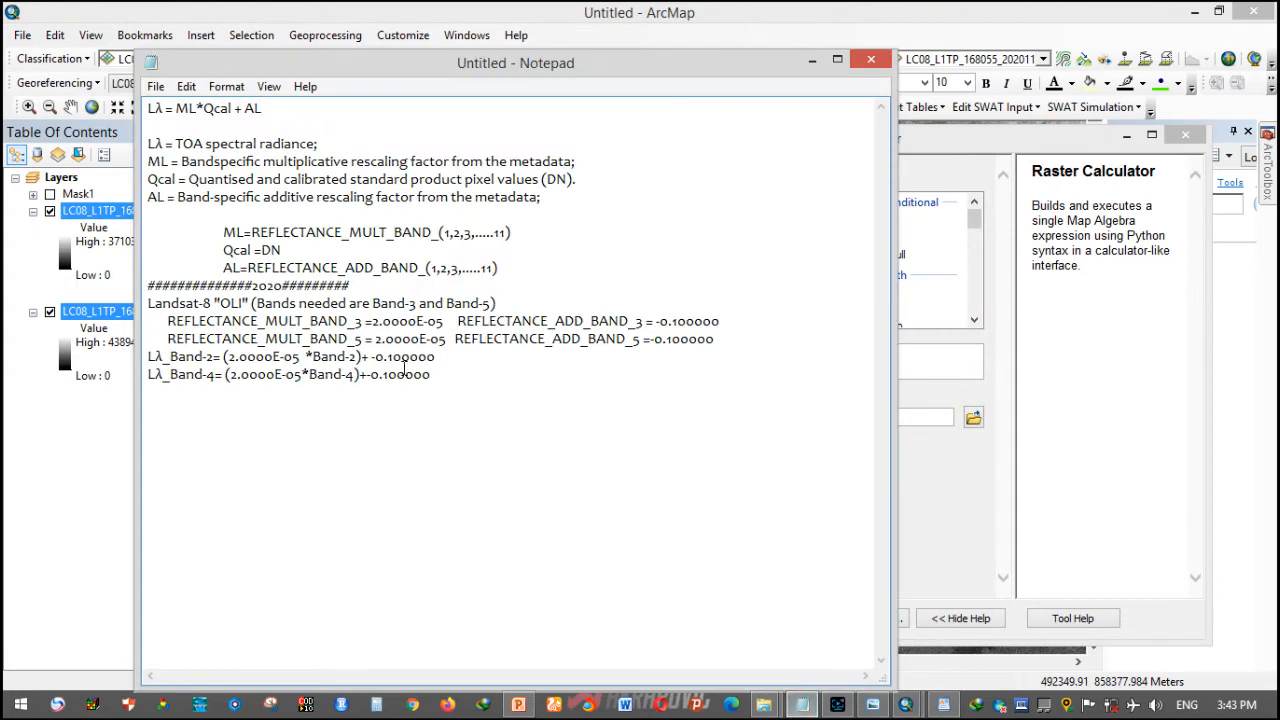
{"action": "left_click_drag", "start_coordinate": [225, 352], "coordinate": [441, 361]}
{"action": "right_click", "coordinate": [420, 358]}
{"action": "left_click", "coordinate": [491, 411]}
{"action": "left_click", "coordinate": [907, 371]}
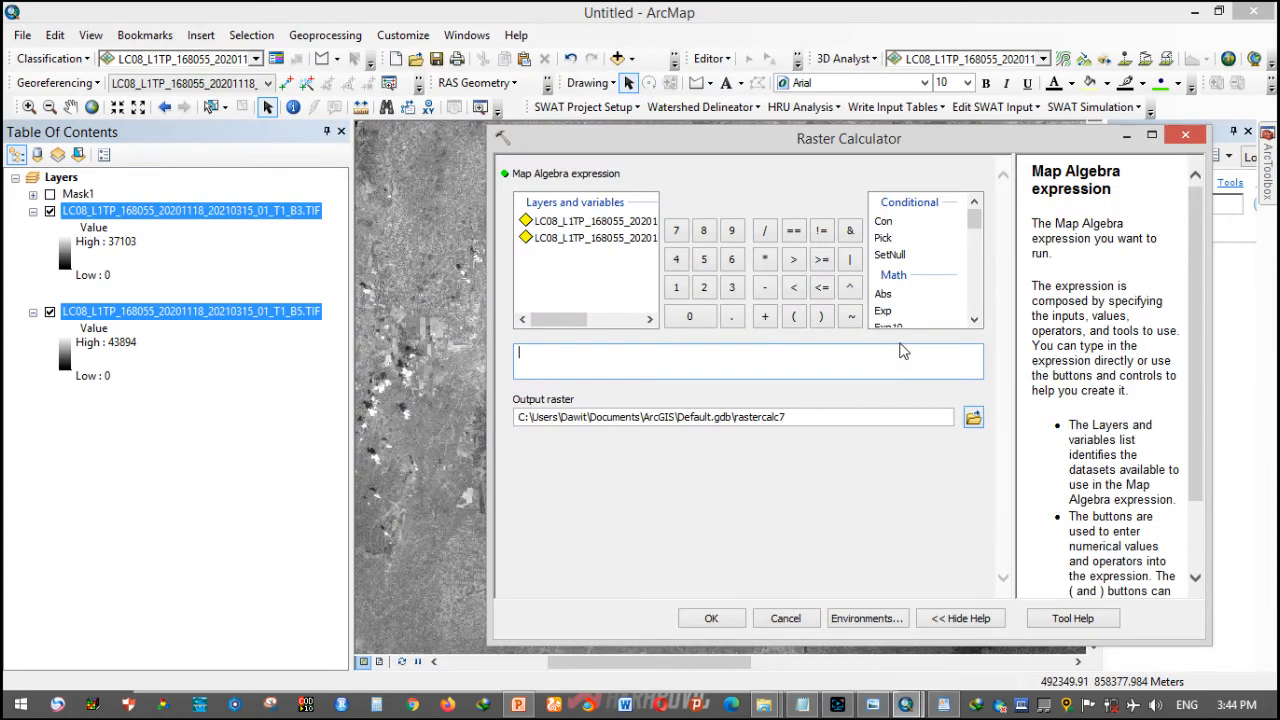
{"action": "key", "text": "ctrl+v"}
- Edit the expression to (2.0000E-05*"LC08_L1TP_168055_20201118_20210315_01_T1_B3.TIF")-0.100000
{"action": "key", "text": "BackSpace"}
{"action": "key", "text": "BackSpace"}
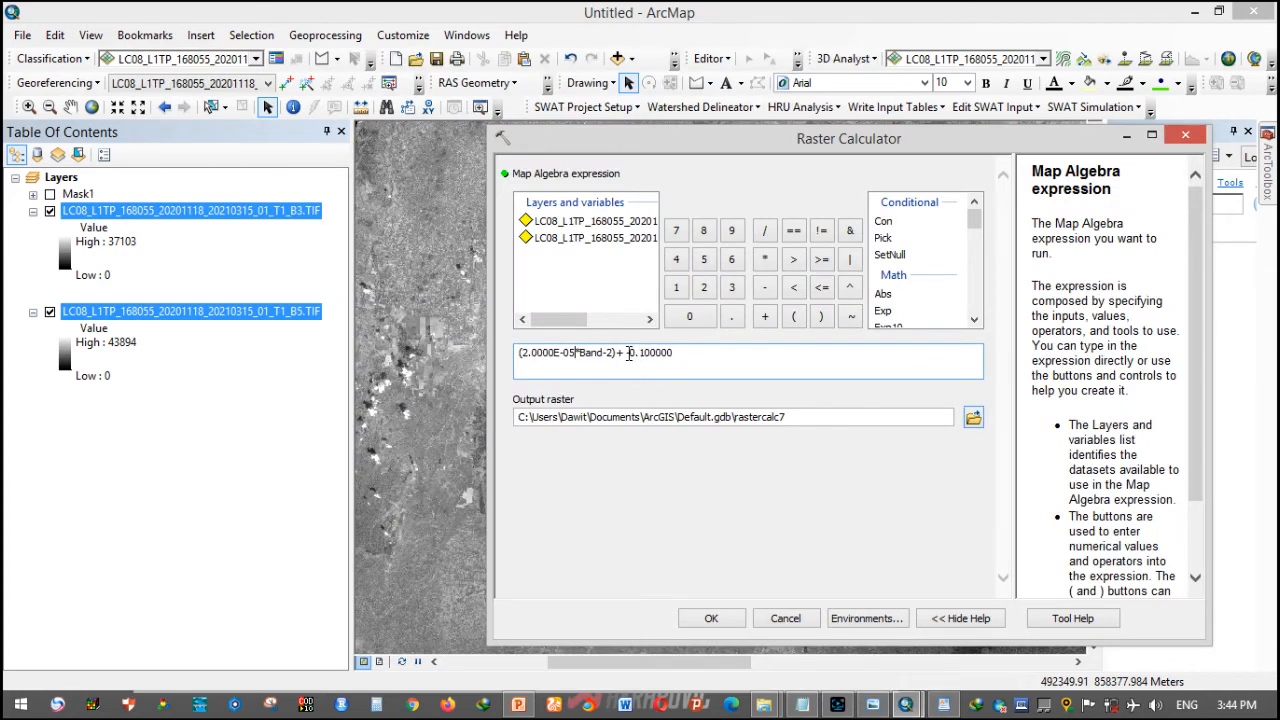
{"action": "key", "text": "BackSpace"}
{"action": "key", "text": "BackSpace"}
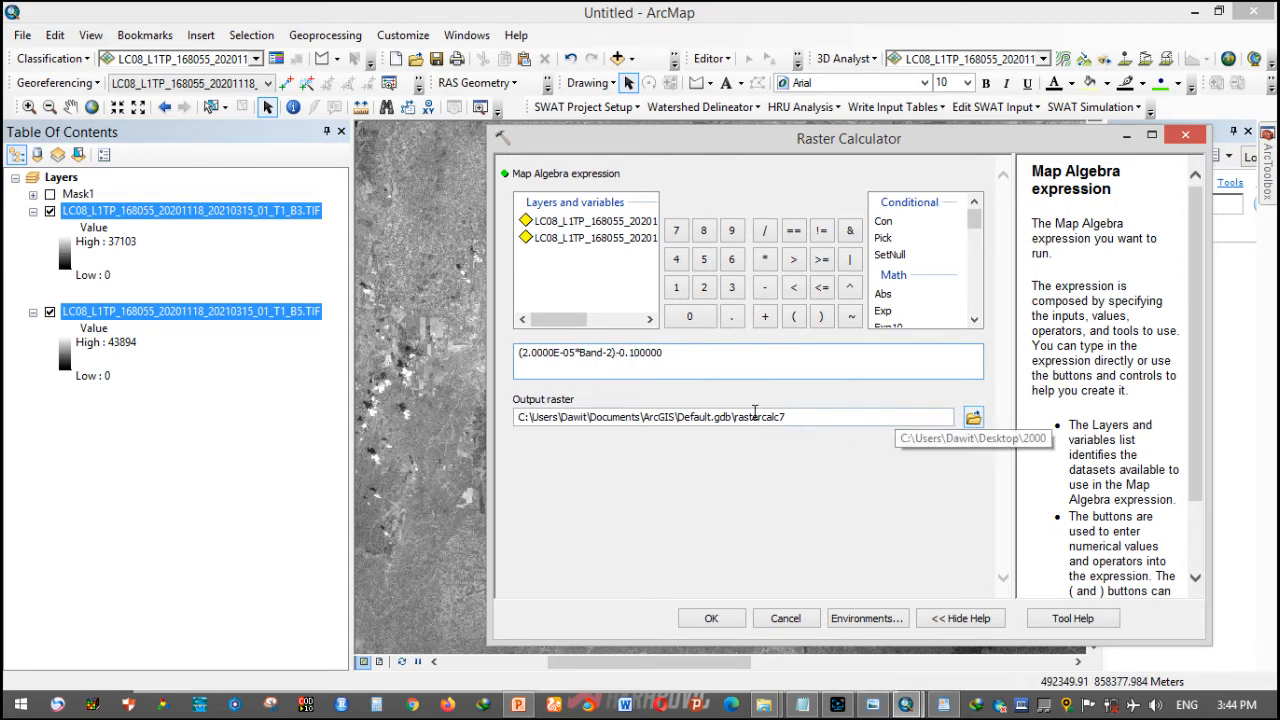
{"action": "left_click_drag", "start_coordinate": [614, 354], "coordinate": [614, 319]}
{"action": "double_click", "coordinate": [590, 221]}
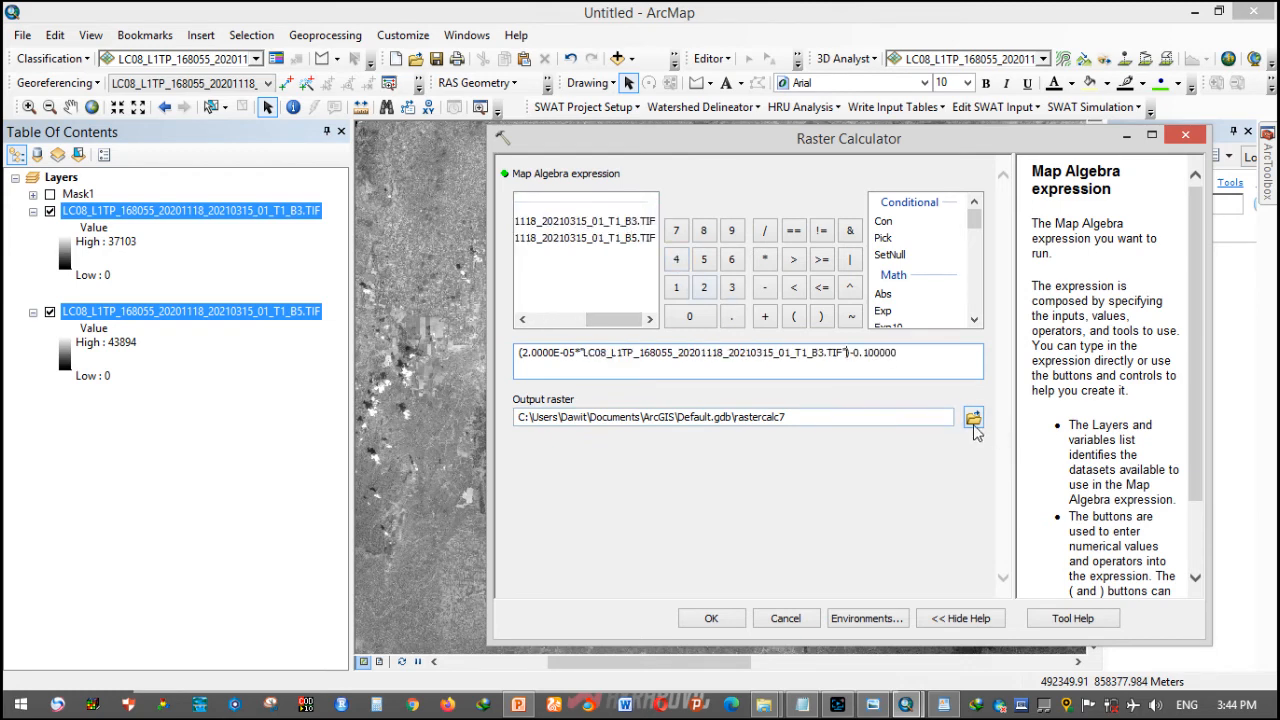
- Set the output raster to Band3_corrr.tif in the Desktop's 2020 folder and run the calculation
{"action": "left_click", "coordinate": [973, 417]}
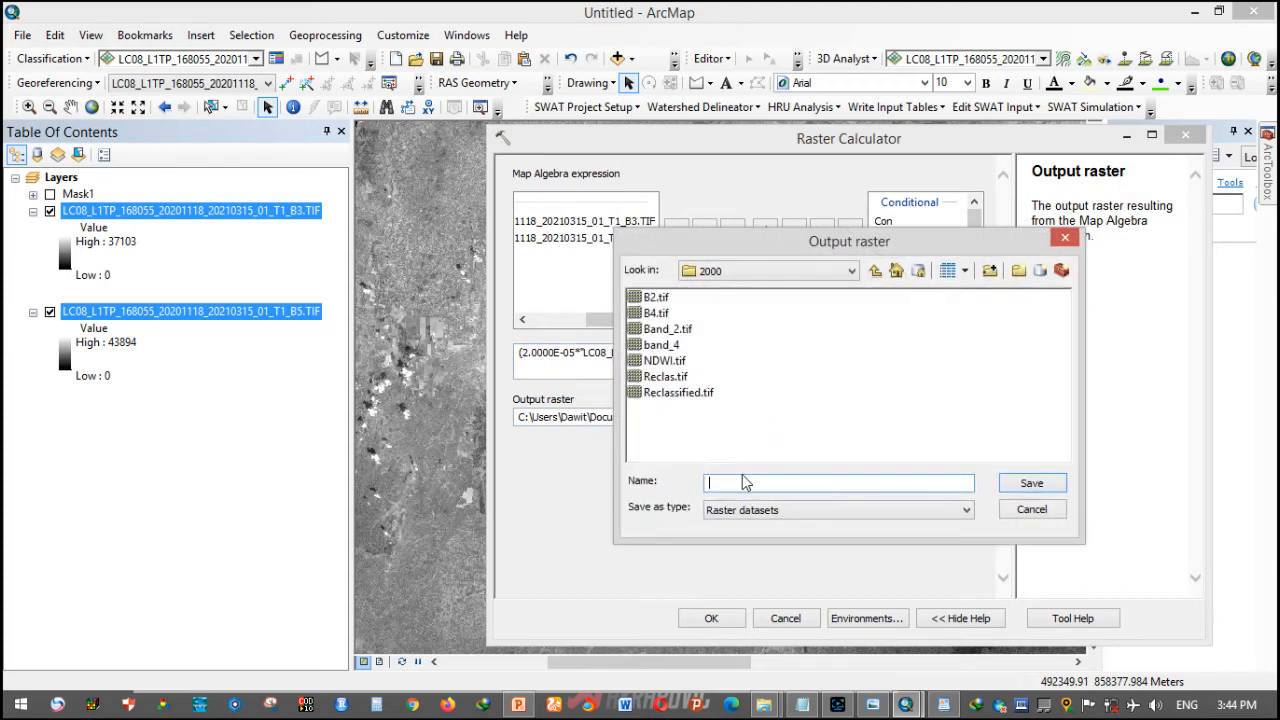
{"action": "left_click", "coordinate": [830, 274]}
{"action": "scroll", "coordinate": [800, 320], "scroll_direction": "up", "scroll_amount": 4}
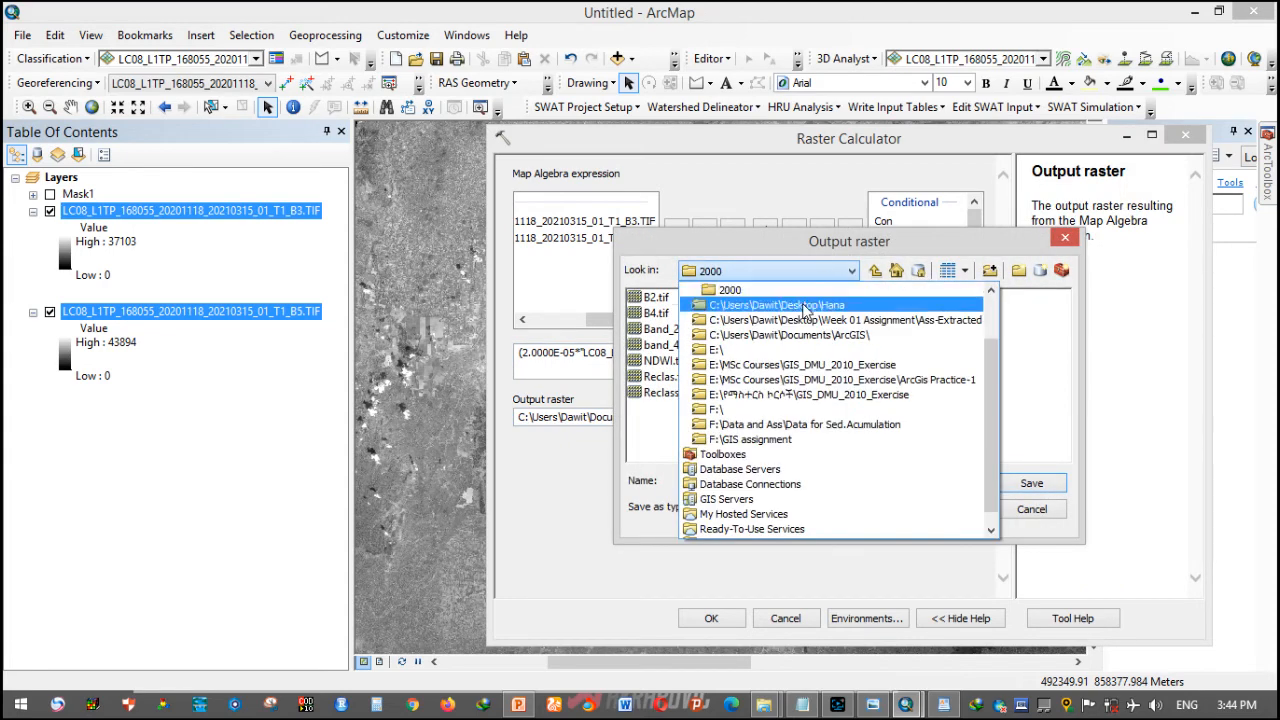
{"action": "left_click", "coordinate": [790, 358]}
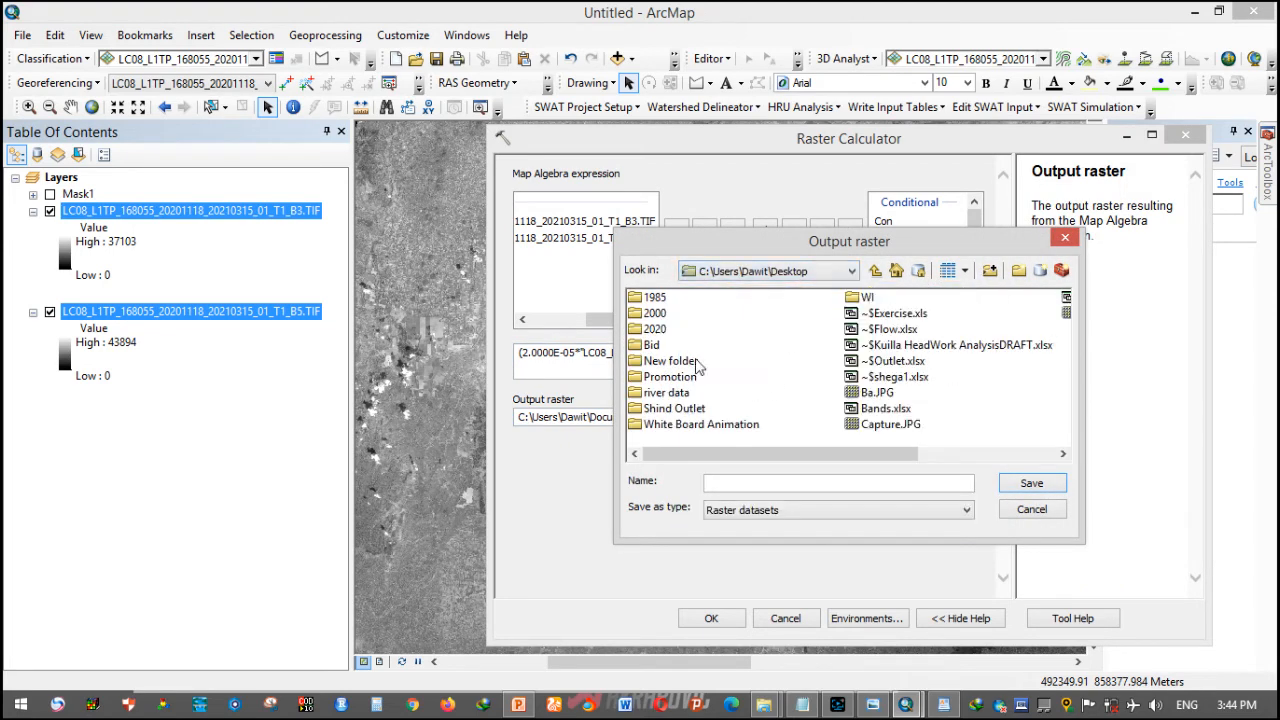
{"action": "double_click", "coordinate": [655, 329]}
{"action": "left_click", "coordinate": [737, 483]}
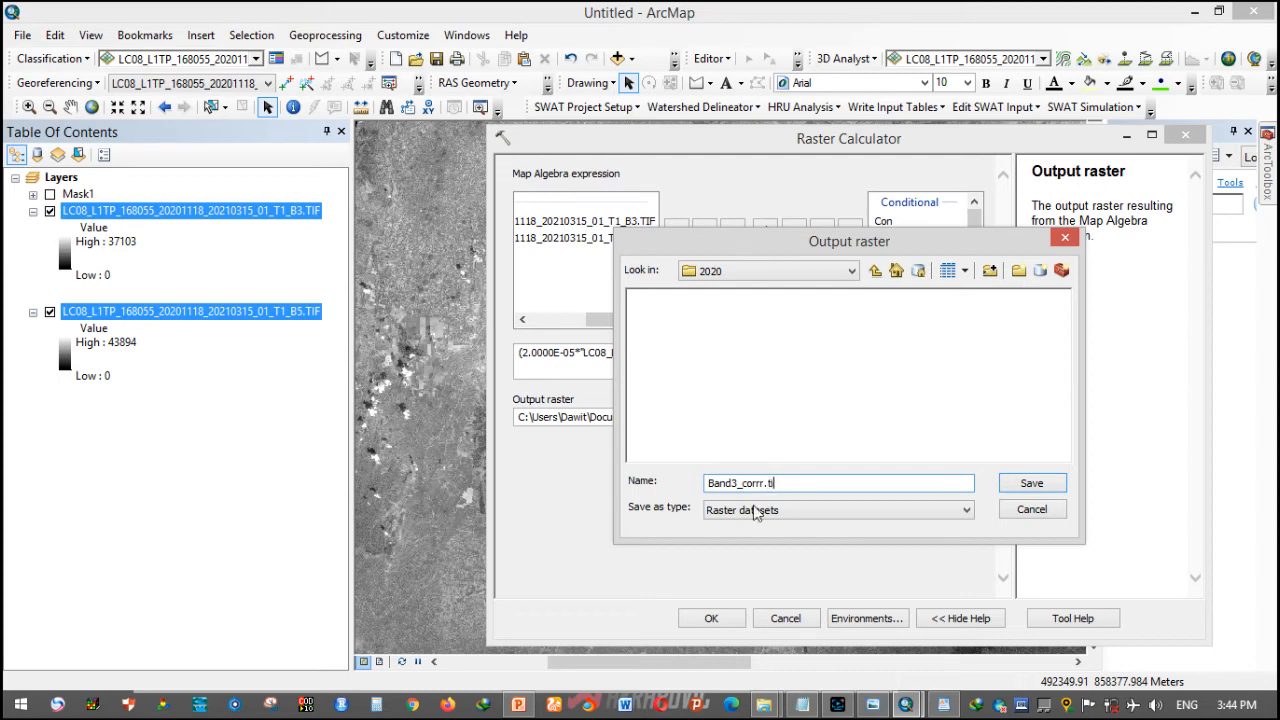
{"action": "left_click", "coordinate": [1030, 484]}
{"action": "left_click", "coordinate": [740, 617]}
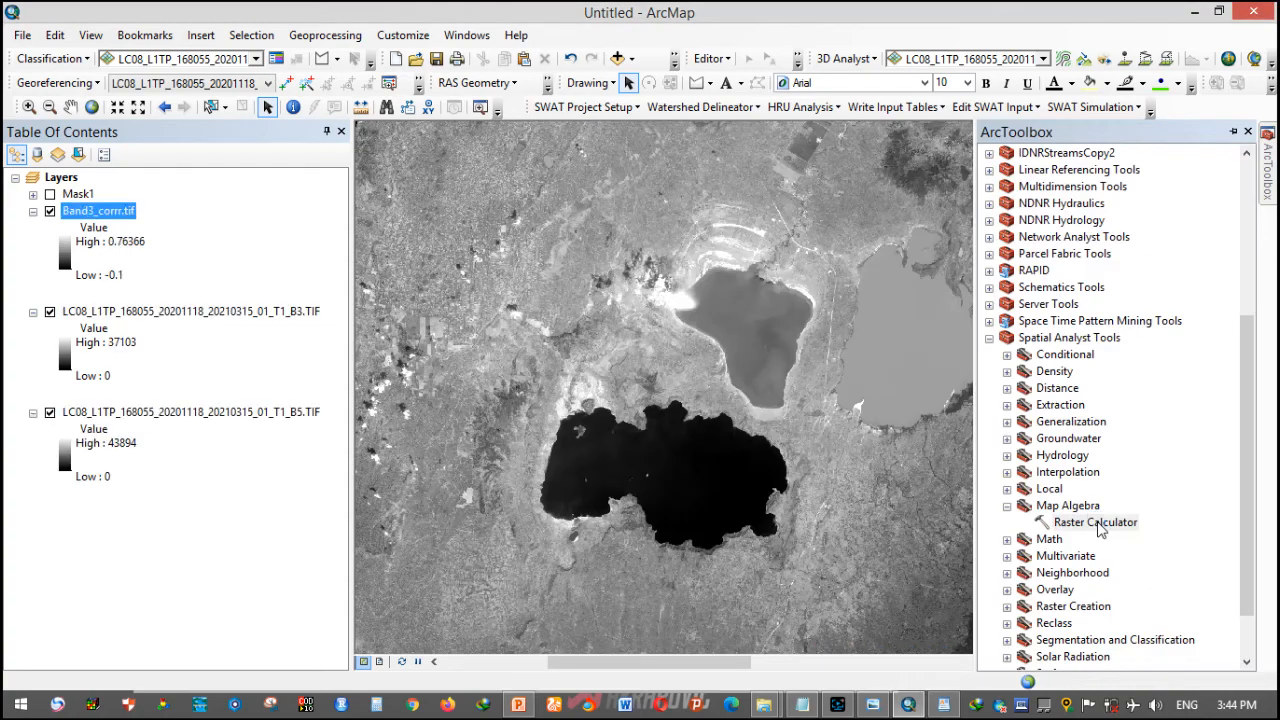
- Open the Raster Calculator and correct the two Notepad formulas so that they refer to Band-3 and Band-5
{"action": "double_click", "coordinate": [1098, 524]}
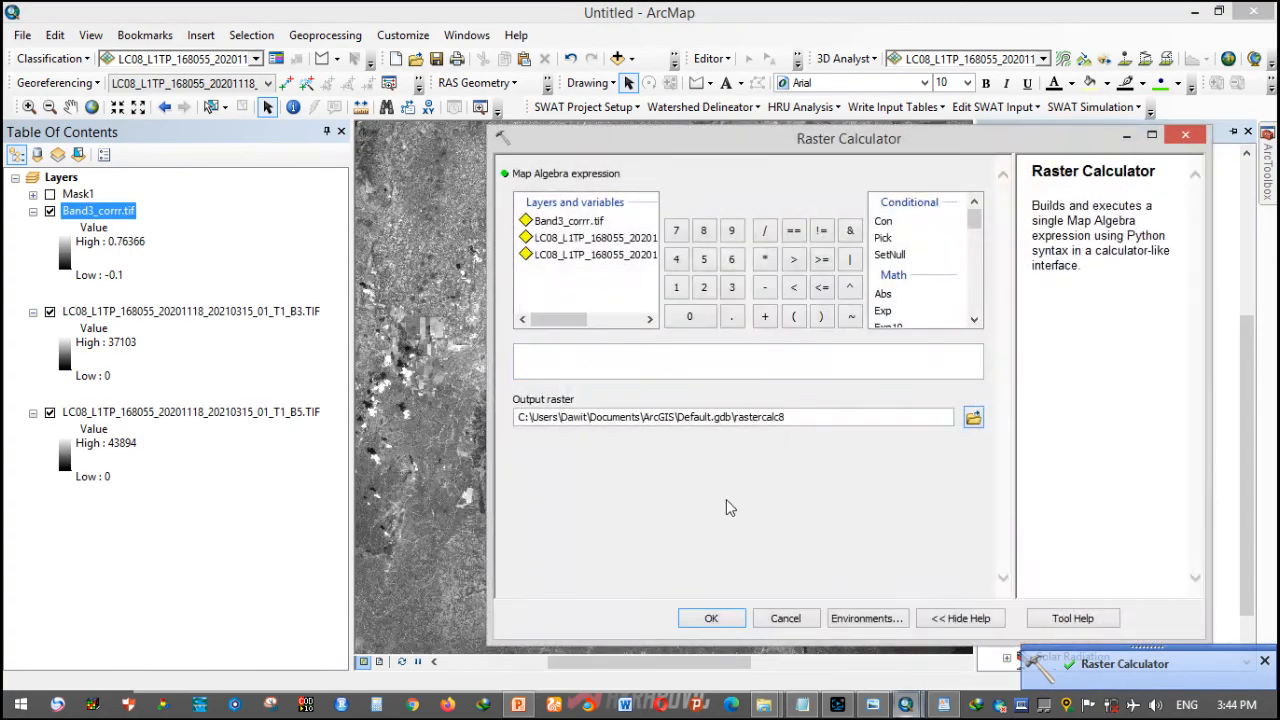
{"action": "left_click", "coordinate": [802, 704]}
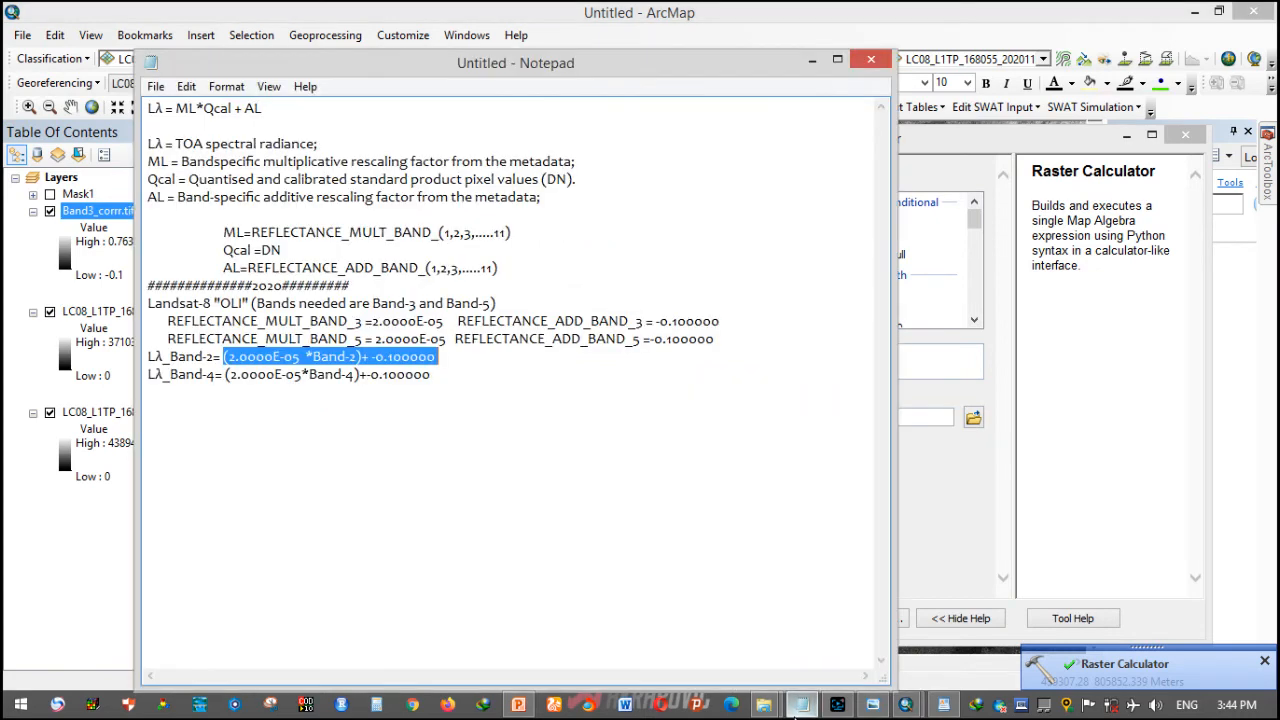
{"action": "left_click", "coordinate": [440, 381]}
{"action": "left_click_drag", "start_coordinate": [440, 381], "coordinate": [221, 378]}
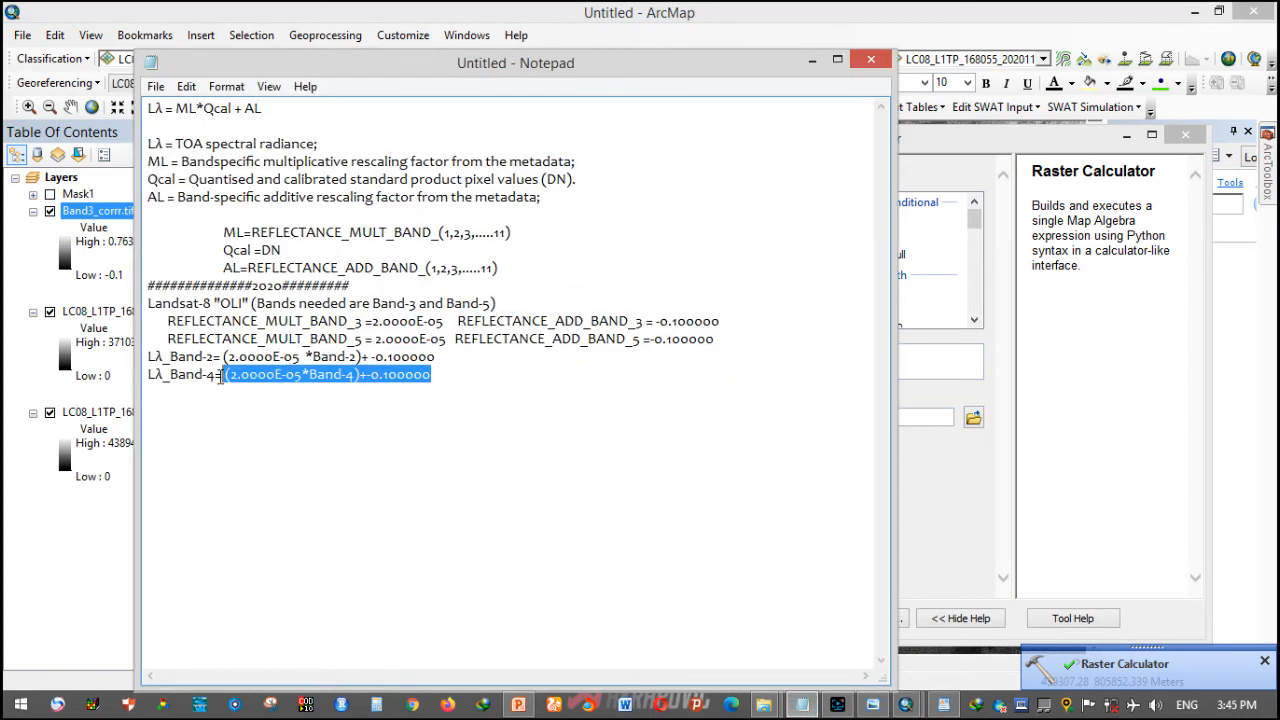
{"action": "left_click", "coordinate": [358, 357]}
{"action": "key", "text": "BackSpace"}
{"action": "type", "text": "3"}
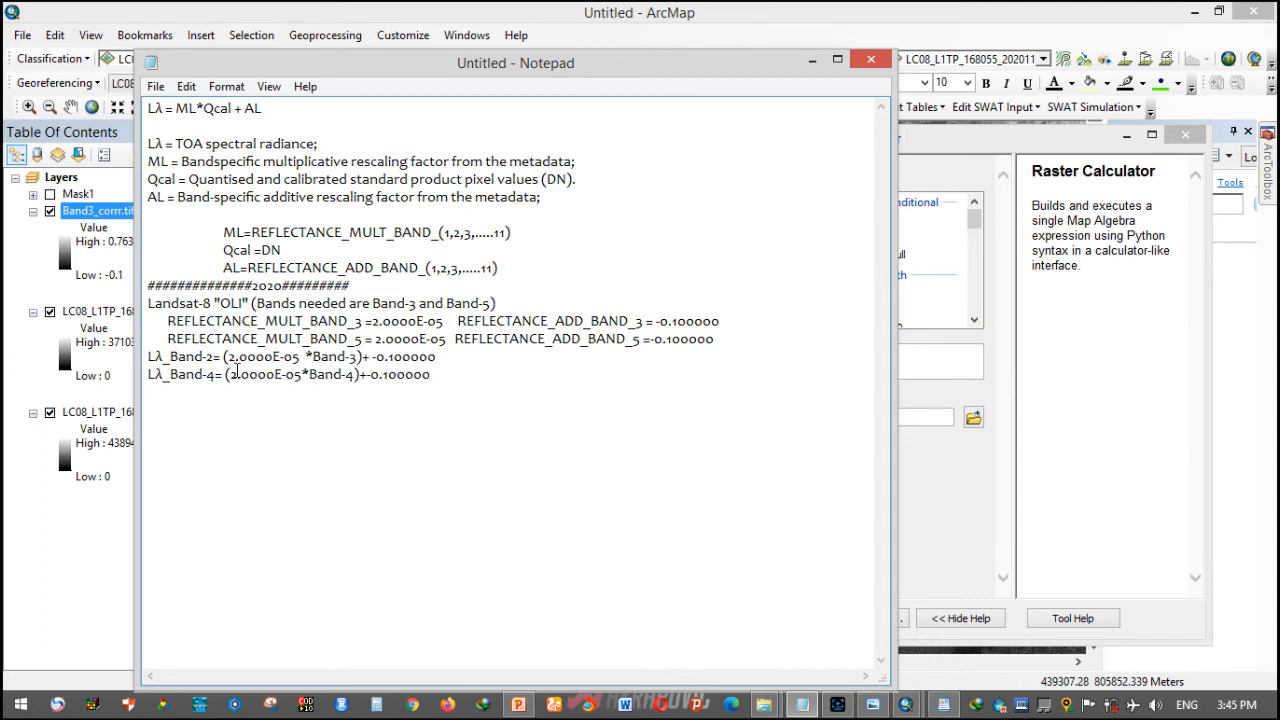
{"action": "key", "text": "BackSpace"}
{"action": "type", "text": "3"}
{"action": "key", "text": "BackSpace"}
{"action": "type", "text": "5"}
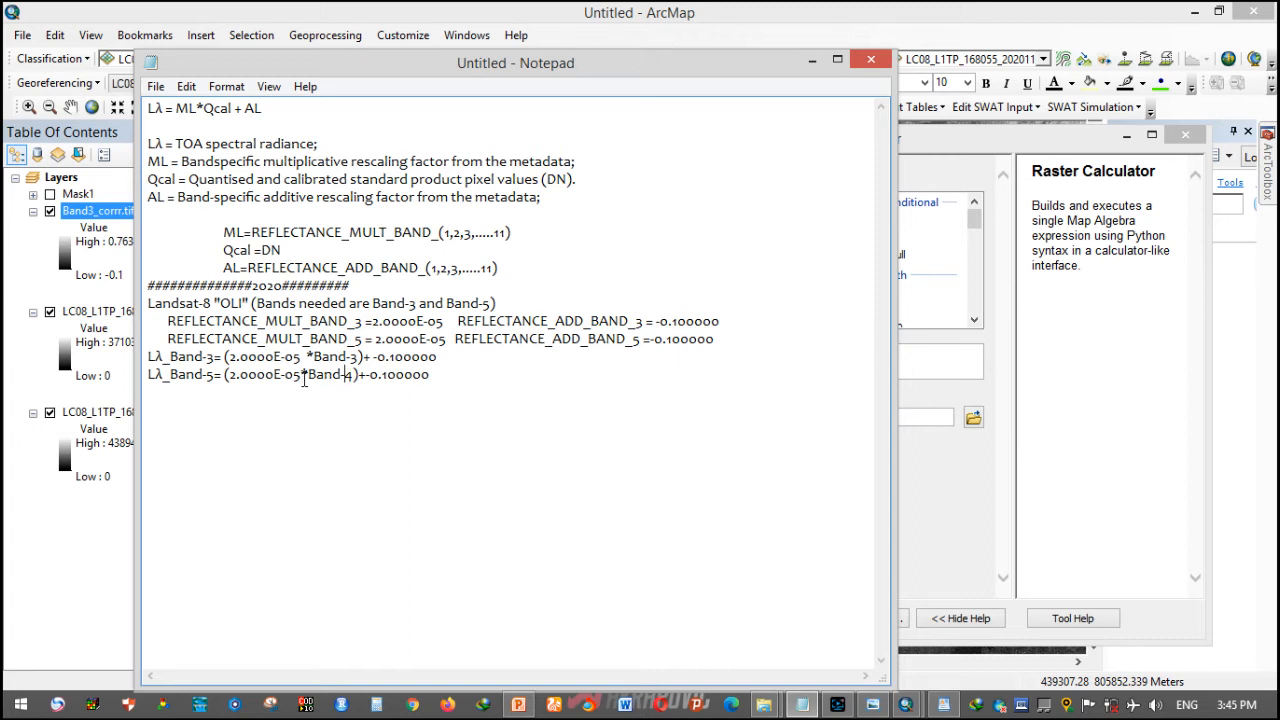
{"action": "key", "text": "Delete"}
{"action": "type", "text": "5"}
- Copy the Band-5 formula (2.0000E-05*Band-5)+-0.100000 from Notepad into the map algebra expression
{"action": "left_click_drag", "start_coordinate": [548, 70], "coordinate": [564, 142]}
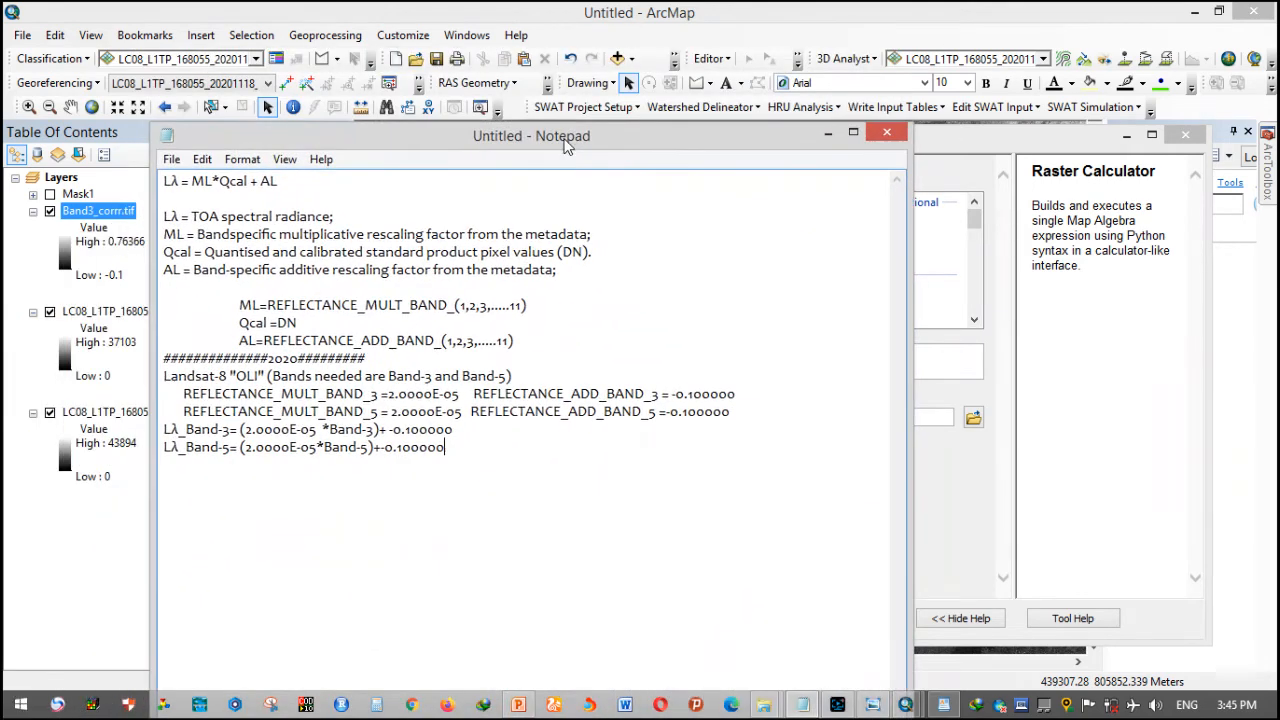
{"action": "left_click_drag", "start_coordinate": [205, 447], "coordinate": [240, 441]}
{"action": "right_click", "coordinate": [243, 446]}
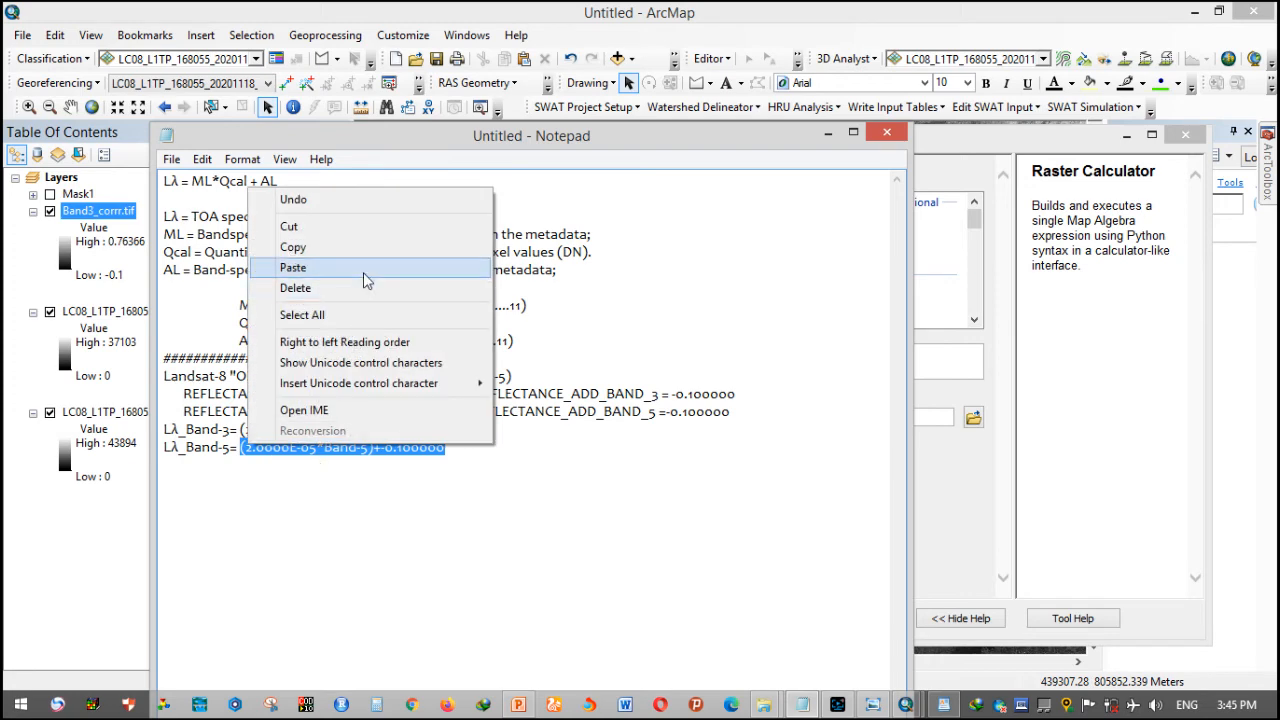
{"action": "left_click", "coordinate": [275, 247]}
{"action": "left_click", "coordinate": [946, 360]}
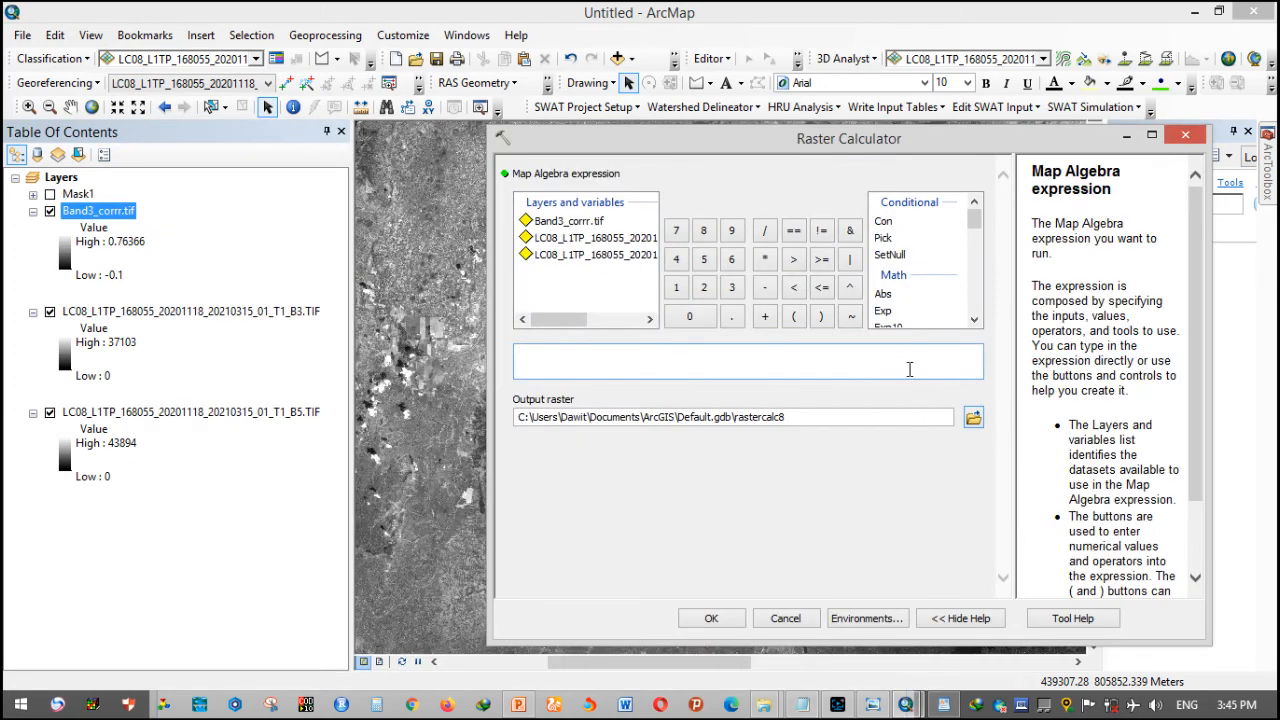
{"action": "key", "text": "ctrl+v"}
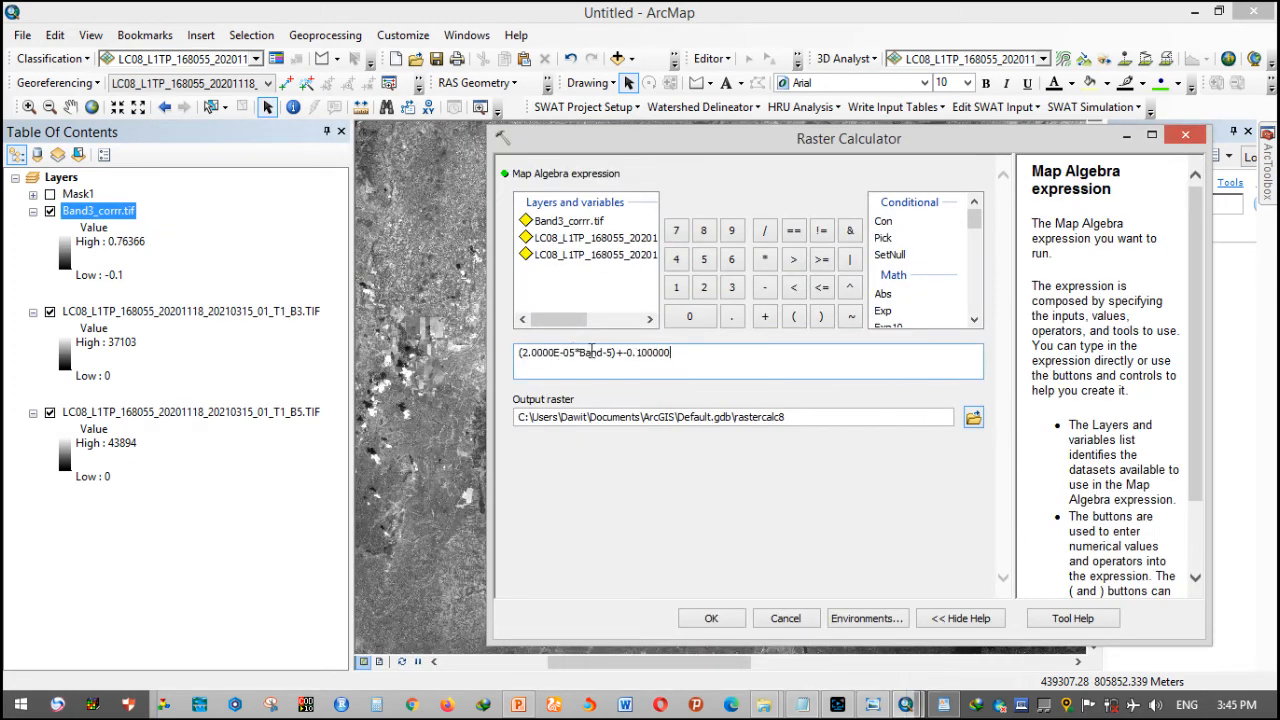
- Edit the expression to (2.0000E-05*"LC08_L1TP_168055_20201118_20210315_01_T1_B5.TIF")-0.100000
{"action": "key", "text": "Delete"}
{"action": "left_click", "coordinate": [612, 355]}
{"action": "left_click_drag", "start_coordinate": [612, 355], "coordinate": [655, 322]}
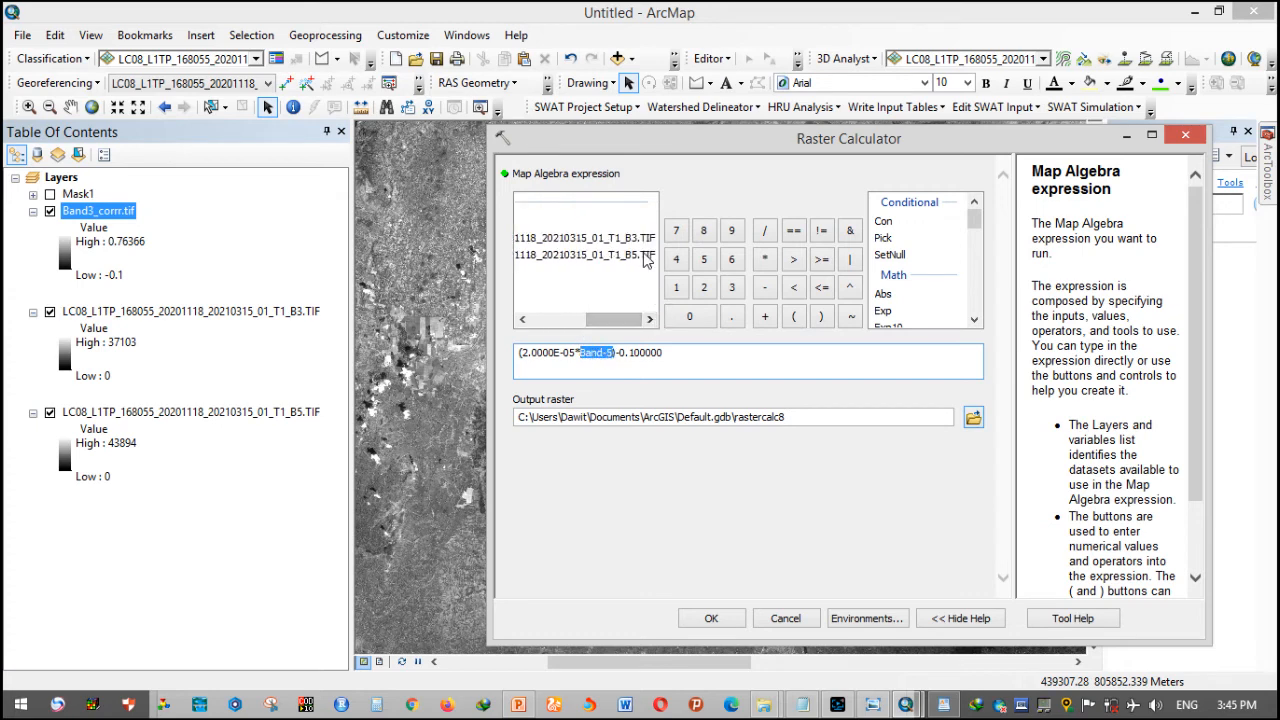
{"action": "double_click", "coordinate": [645, 256]}
- Set the output raster to band5_corr.tif in the Desktop's 2020 folder and run the calculation
{"action": "left_click", "coordinate": [973, 418]}
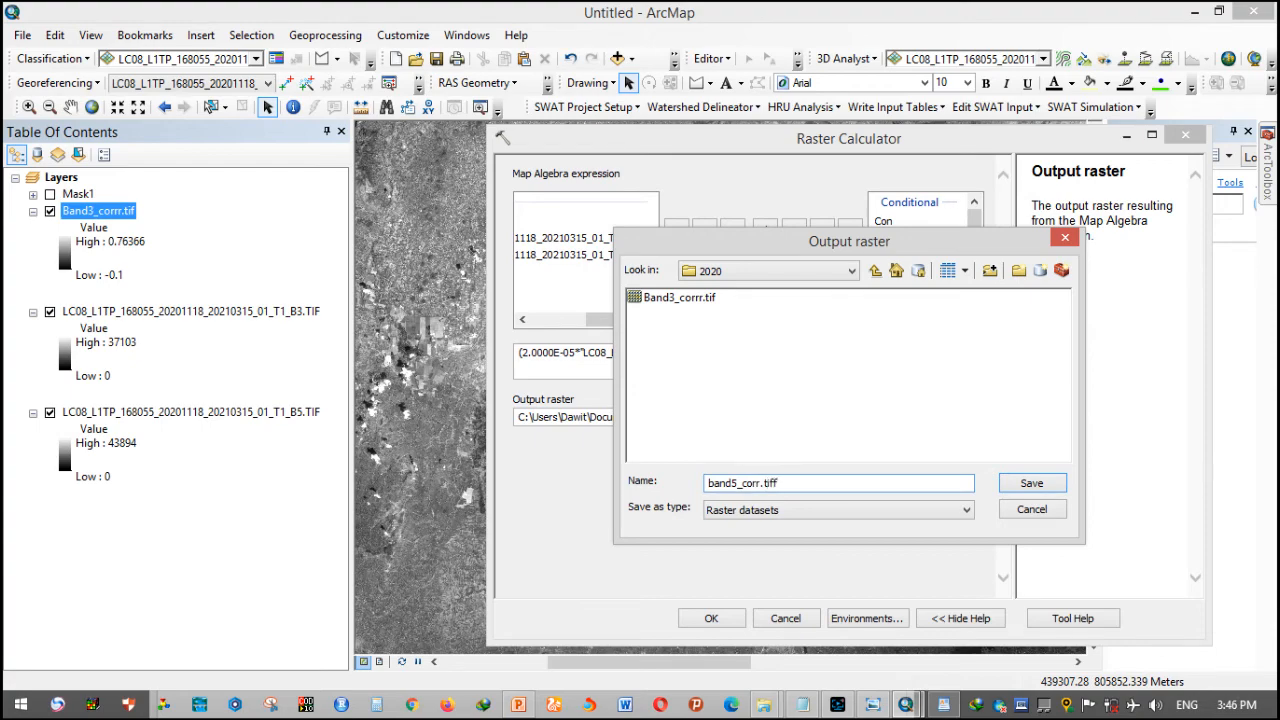
{"action": "left_click", "coordinate": [1031, 483]}
{"action": "left_click", "coordinate": [715, 618]}
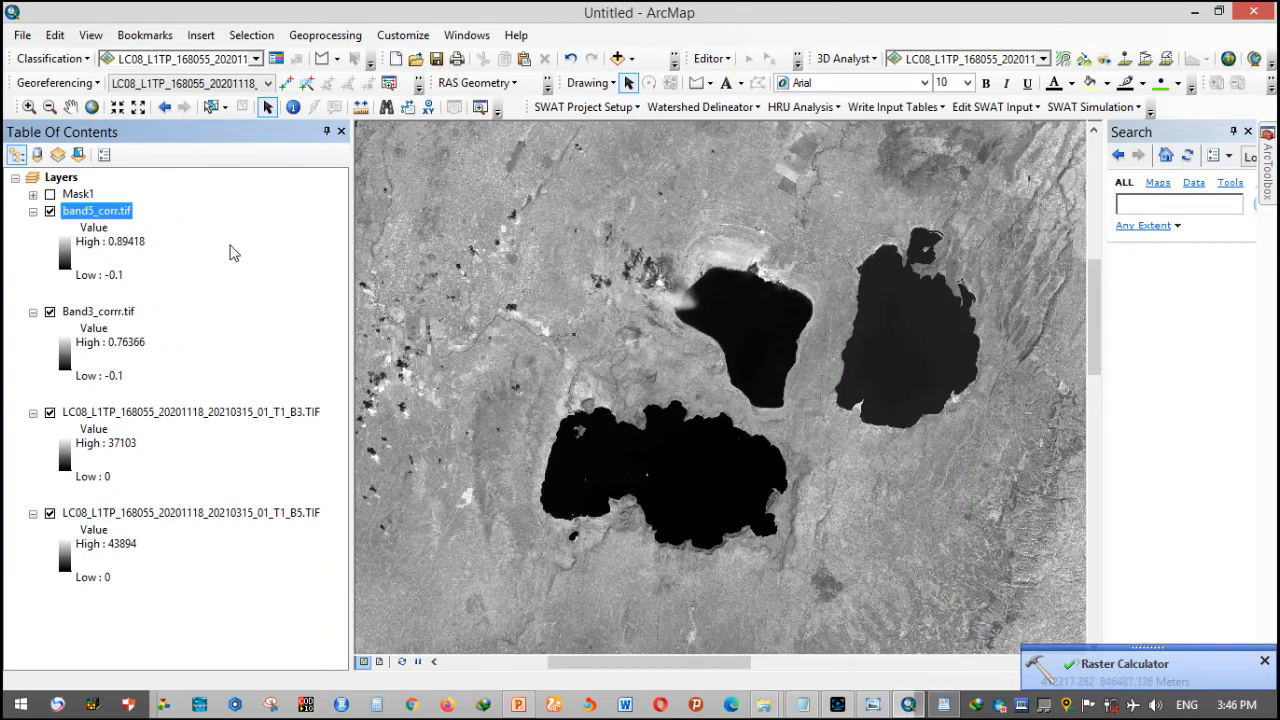
- Remove the uncorrected LC08 B3 and B5 raster layers from the map
{"action": "right_click", "coordinate": [108, 424]}
{"action": "left_click", "coordinate": [145, 161]}
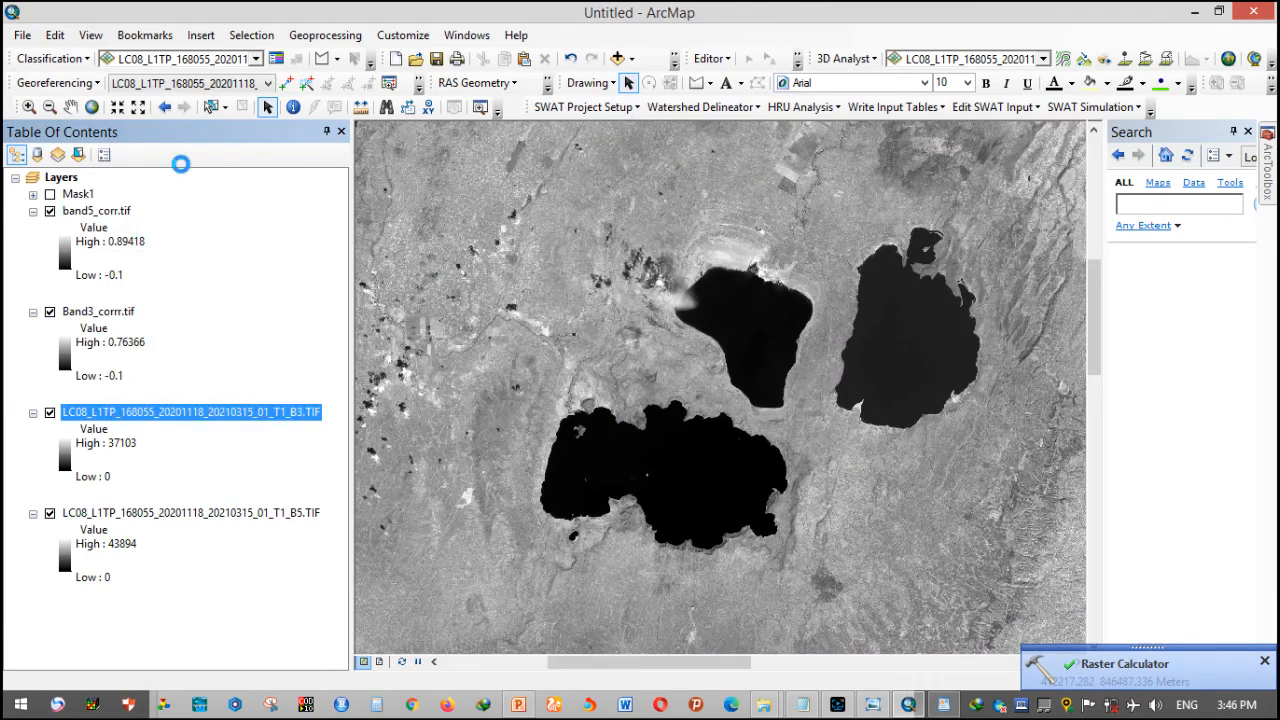
{"action": "right_click", "coordinate": [205, 420]}
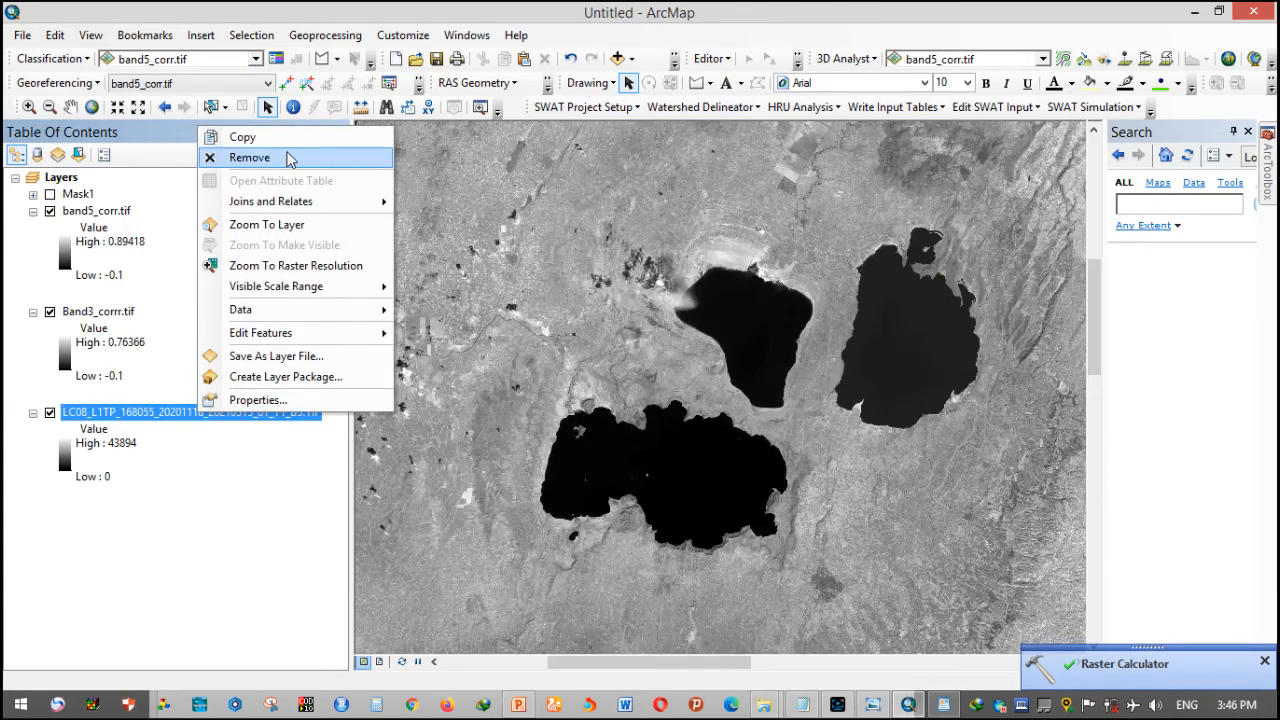
{"action": "left_click", "coordinate": [286, 163]}
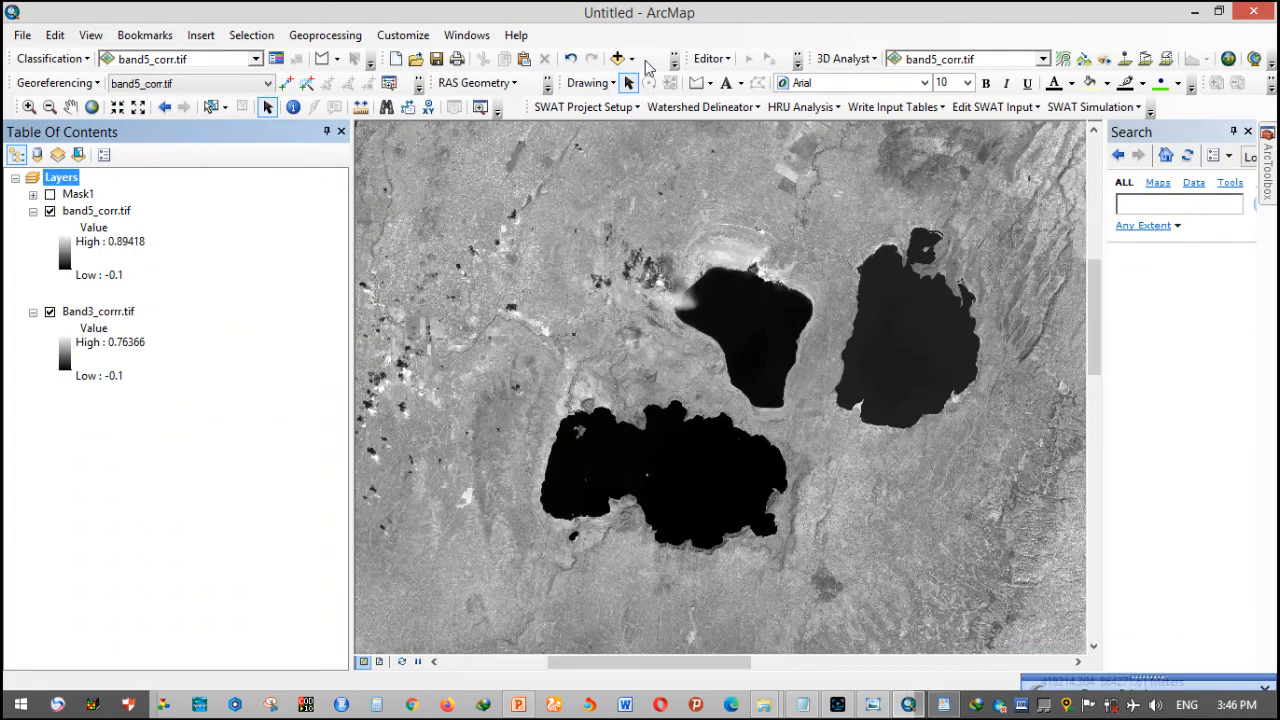
{"action": "left_click", "coordinate": [629, 61]}
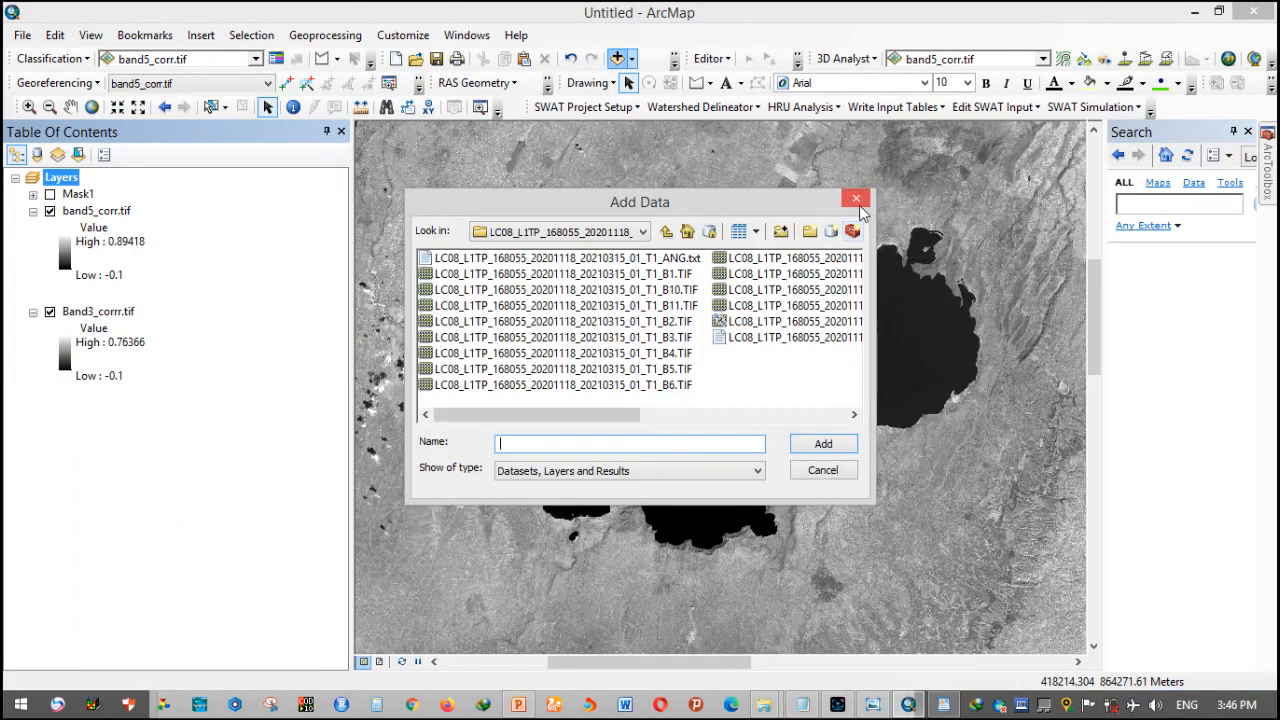
{"action": "left_click", "coordinate": [868, 193]}
- Open the Extract by Mask tool with band5_corr.tif as the input raster and Mask1 as the feature mask
{"action": "left_click", "coordinate": [1268, 172]}
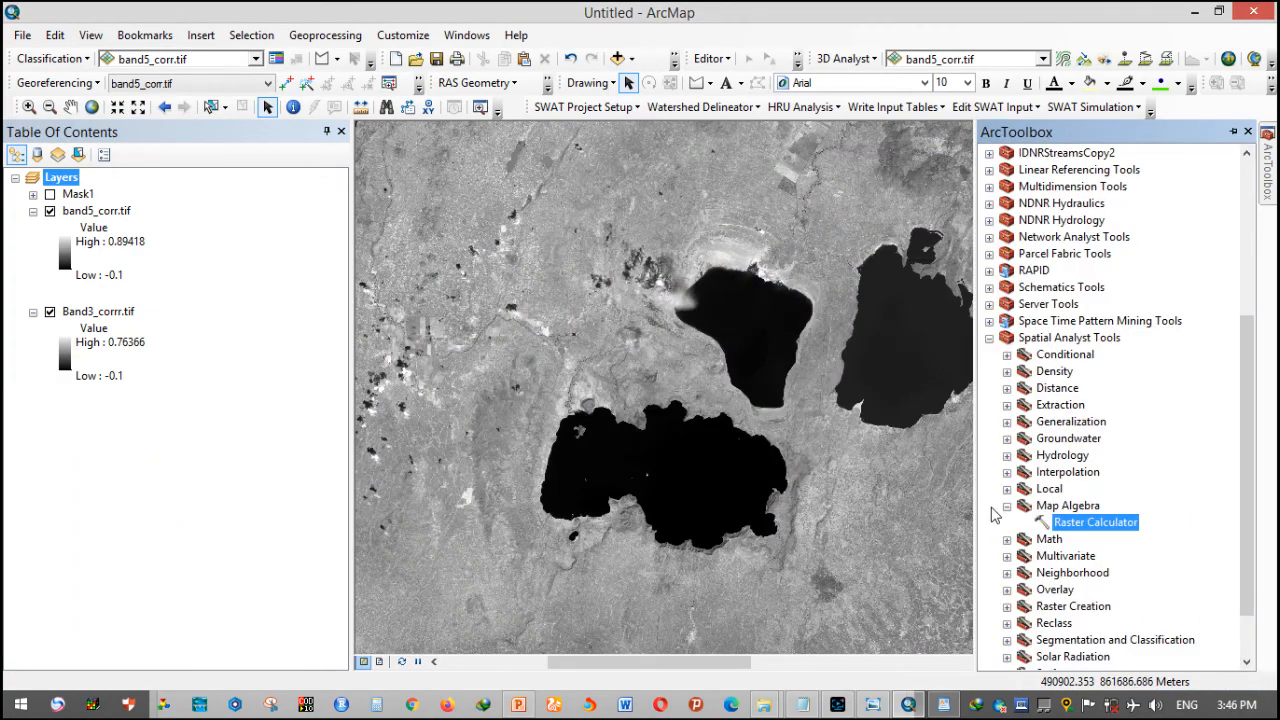
{"action": "left_click", "coordinate": [1007, 508]}
{"action": "left_click", "coordinate": [989, 338]}
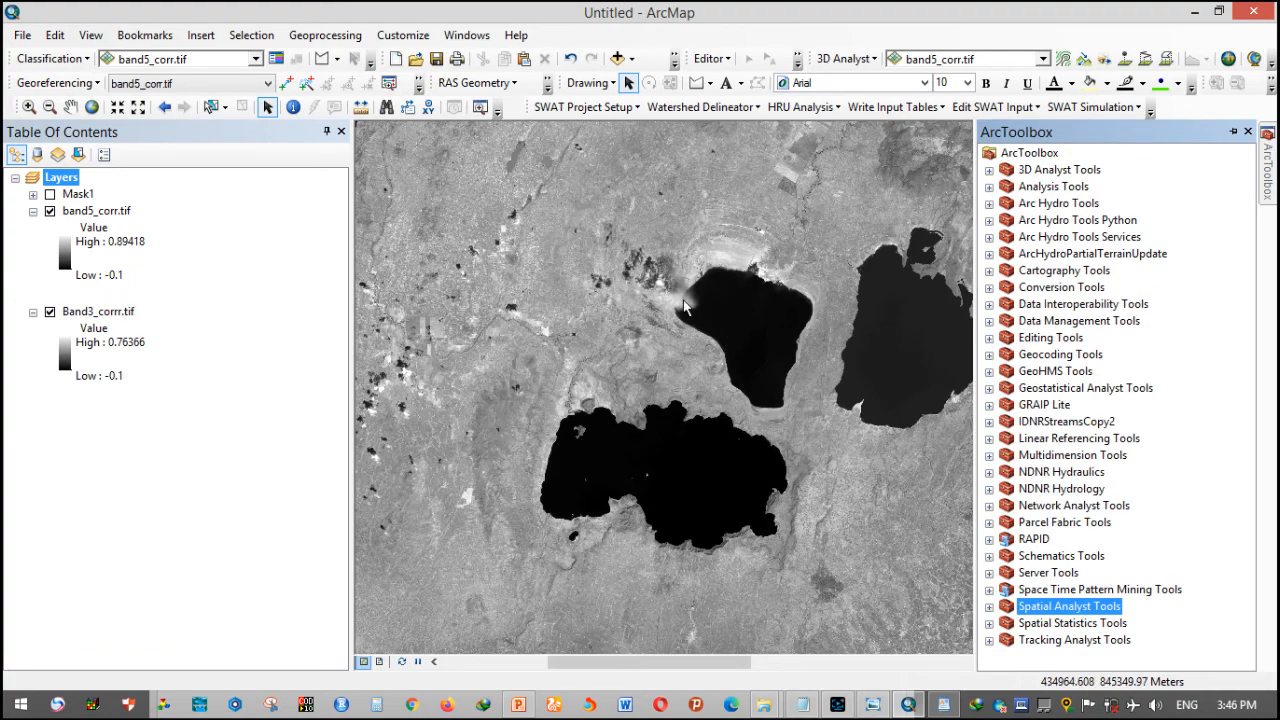
{"action": "double_click", "coordinate": [1030, 612]}
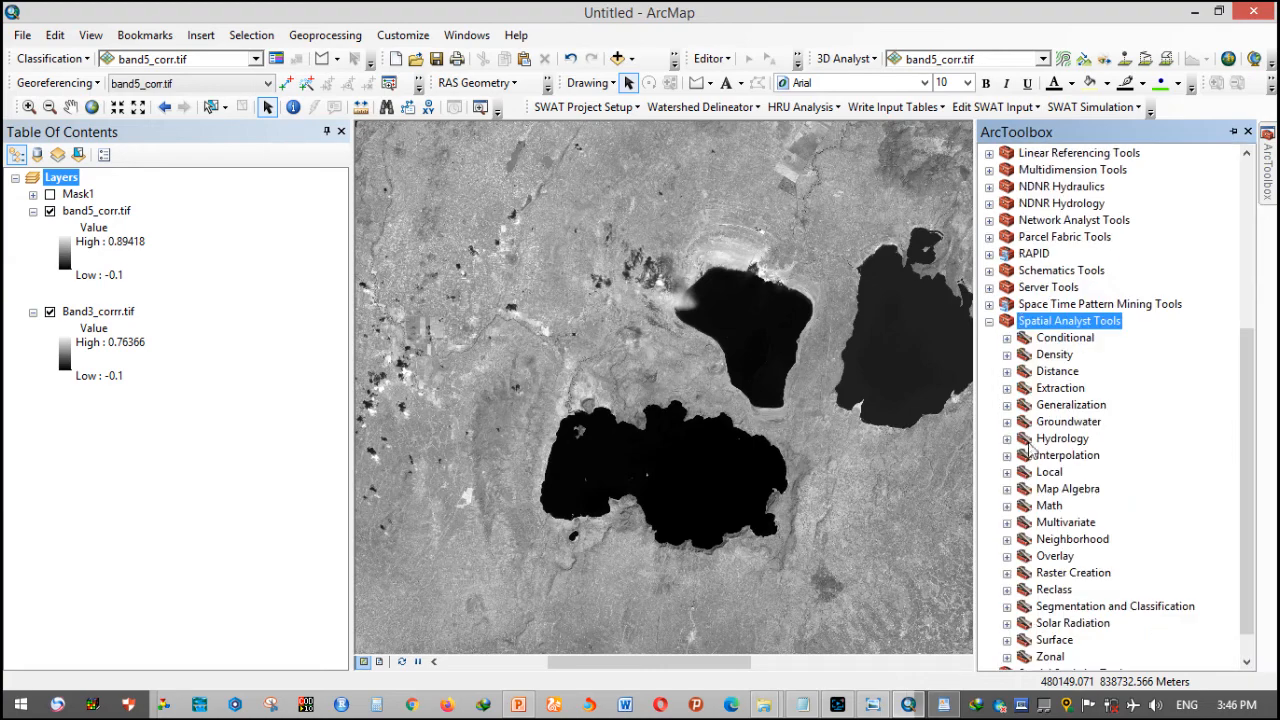
{"action": "double_click", "coordinate": [1066, 390]}
{"action": "left_click", "coordinate": [1093, 438]}
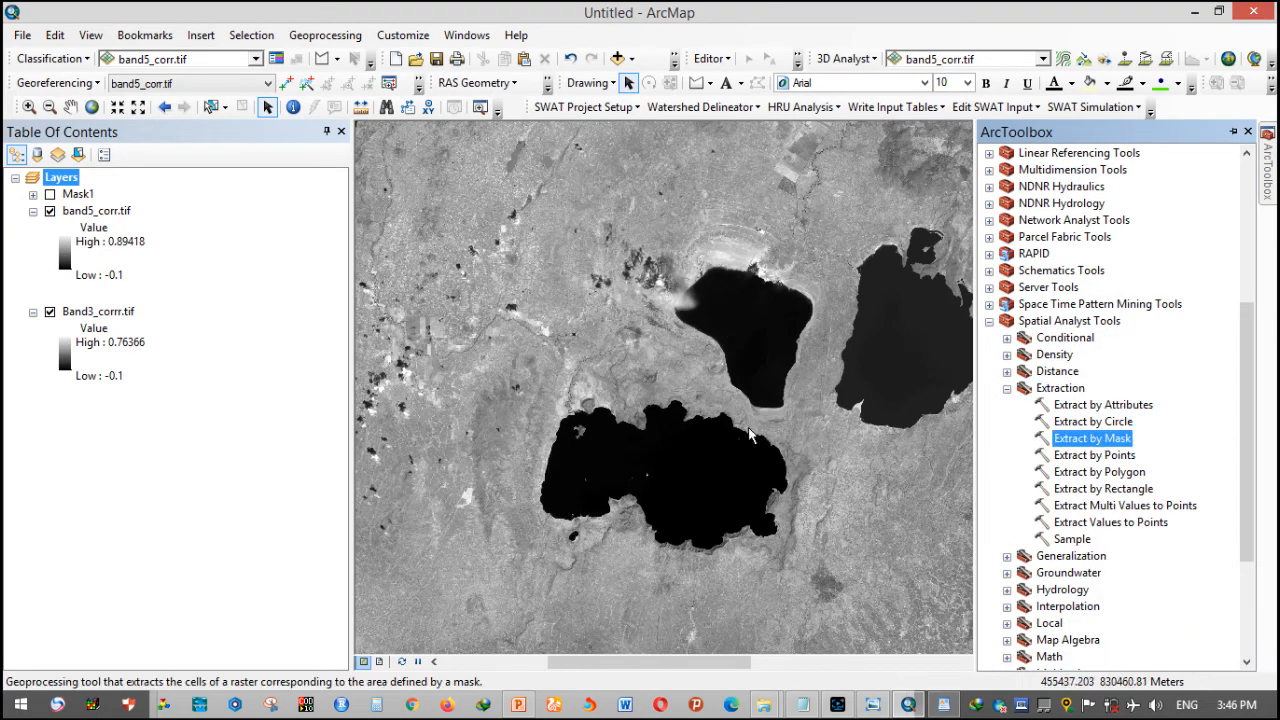
{"action": "double_click", "coordinate": [1050, 441]}
{"action": "left_click", "coordinate": [98, 198]}
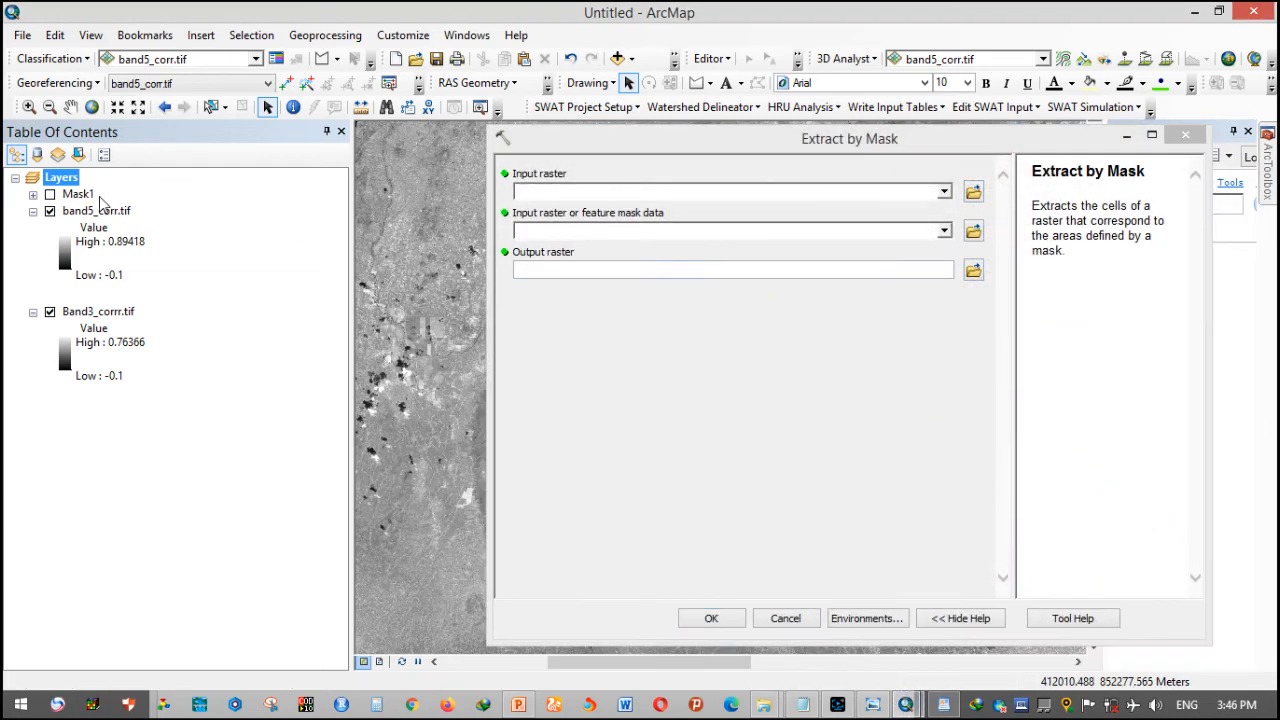
{"action": "left_click", "coordinate": [96, 212]}
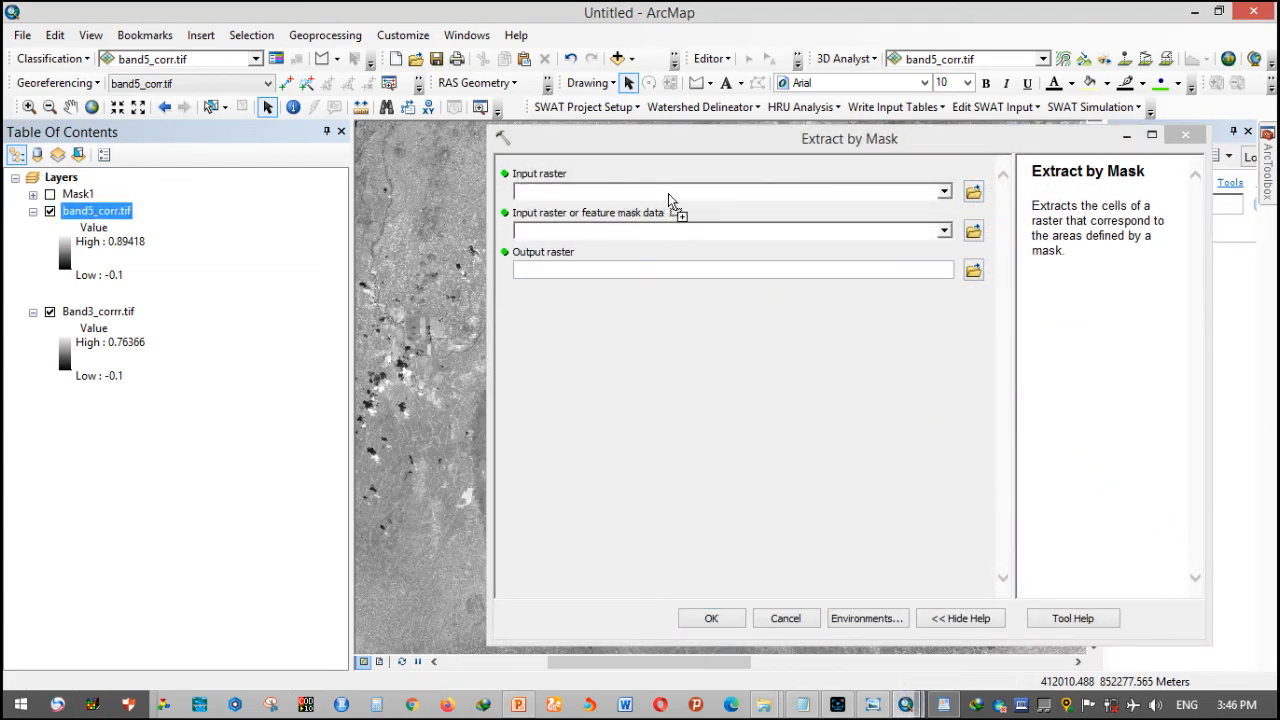
{"action": "left_click_drag", "start_coordinate": [96, 212], "coordinate": [673, 196]}
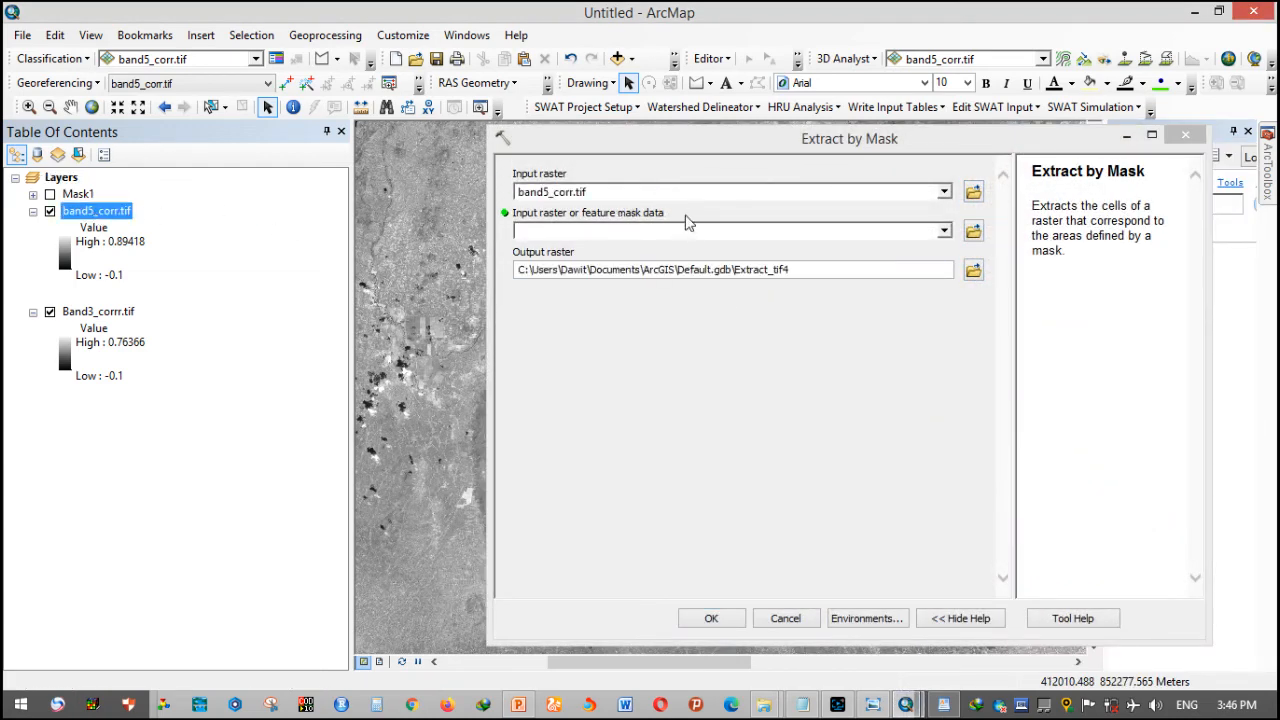
{"action": "left_click", "coordinate": [943, 231]}
{"action": "left_click", "coordinate": [558, 248]}
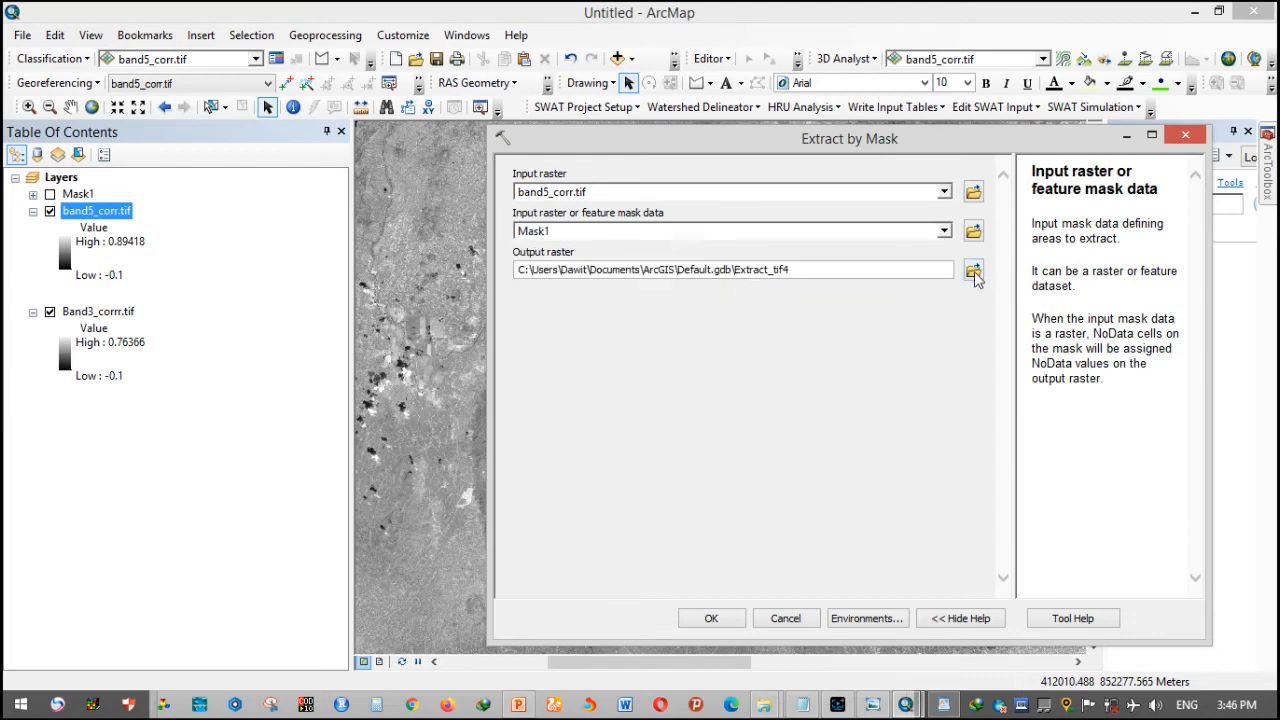
- Set the output raster to Band5sk.tif in the Desktop's 2020 folder and run the extraction
{"action": "left_click", "coordinate": [973, 272]}
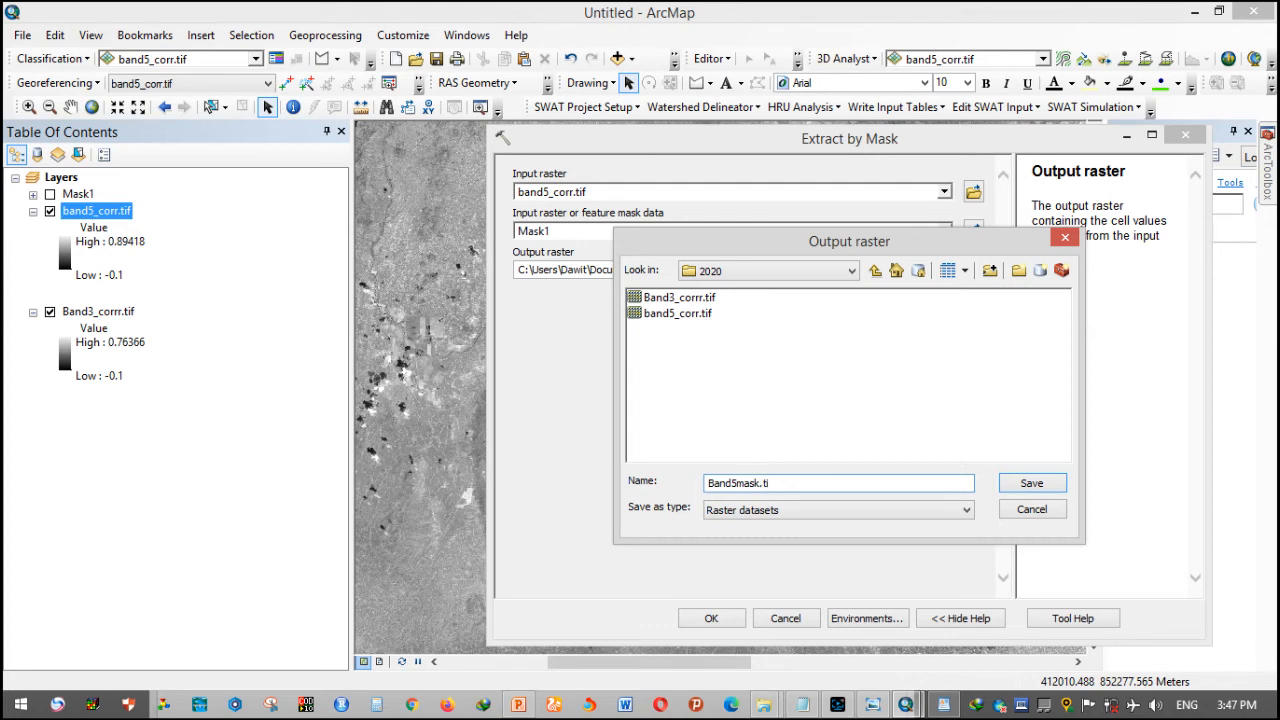
{"action": "left_click", "coordinate": [1030, 485]}
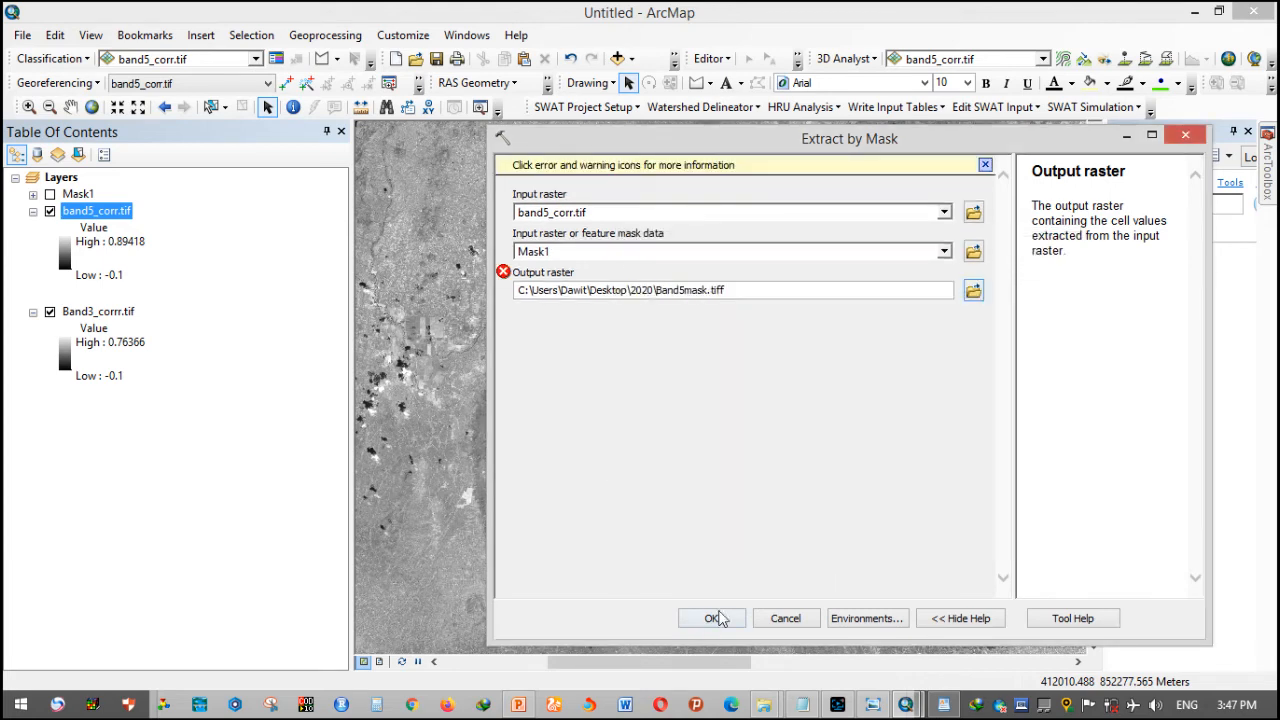
{"action": "left_click", "coordinate": [692, 289]}
{"action": "key", "text": "BackSpace"}
{"action": "key", "text": "BackSpace"}
{"action": "left_click", "coordinate": [815, 316]}
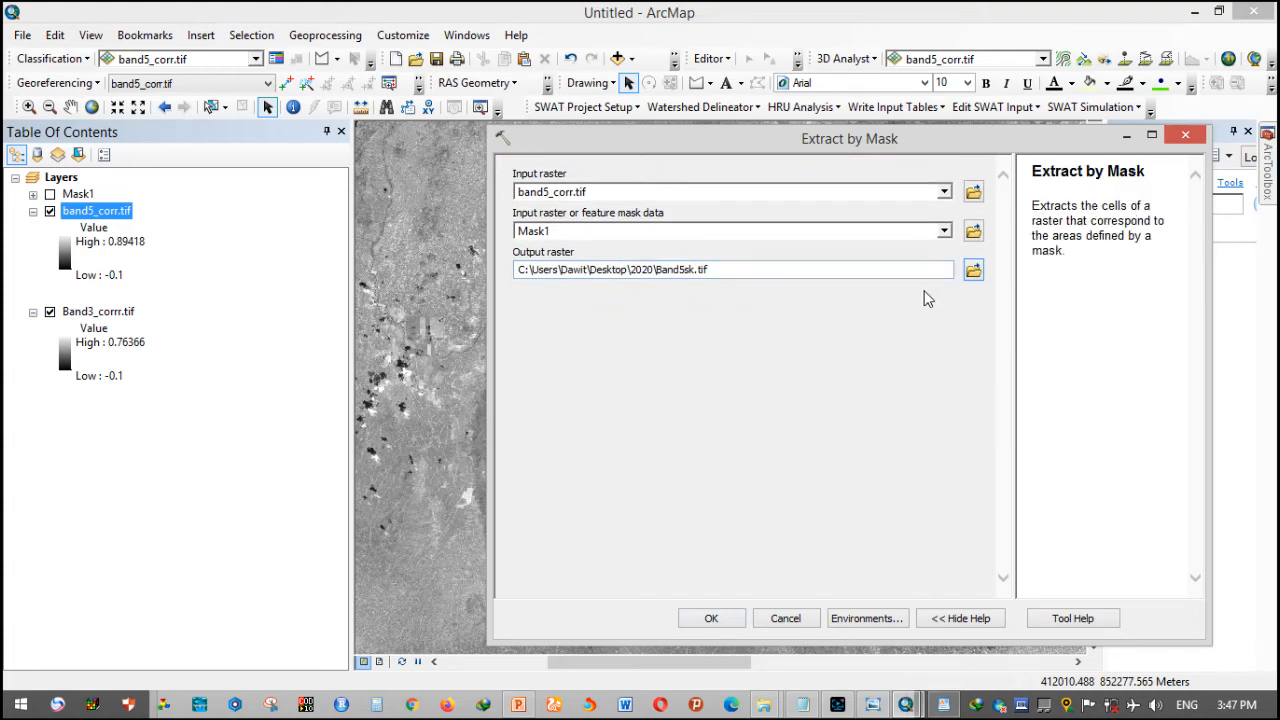
{"action": "left_click", "coordinate": [720, 621]}
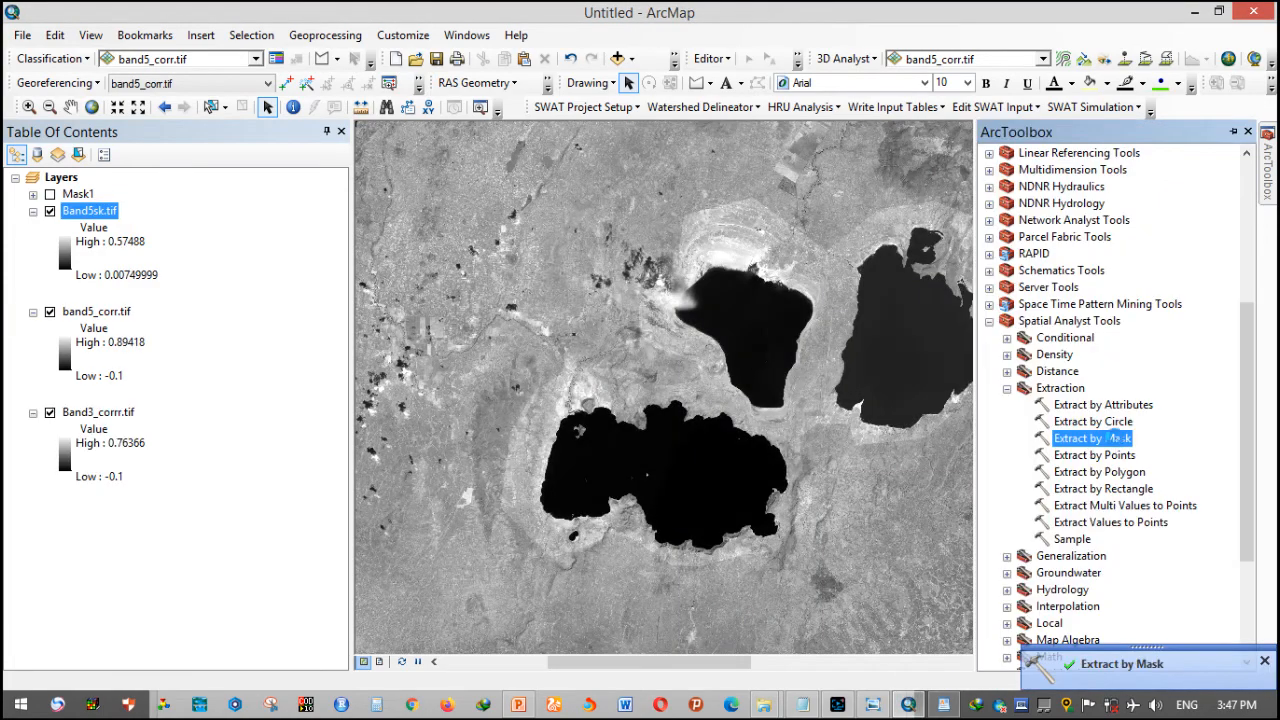
- Extract Band3_corrr.tif with the Mask1 feature mask into Band3msk.tif in the Desktop's 2020 folder
{"action": "double_click", "coordinate": [1109, 438]}
{"action": "left_click_drag", "start_coordinate": [98, 414], "coordinate": [743, 195]}
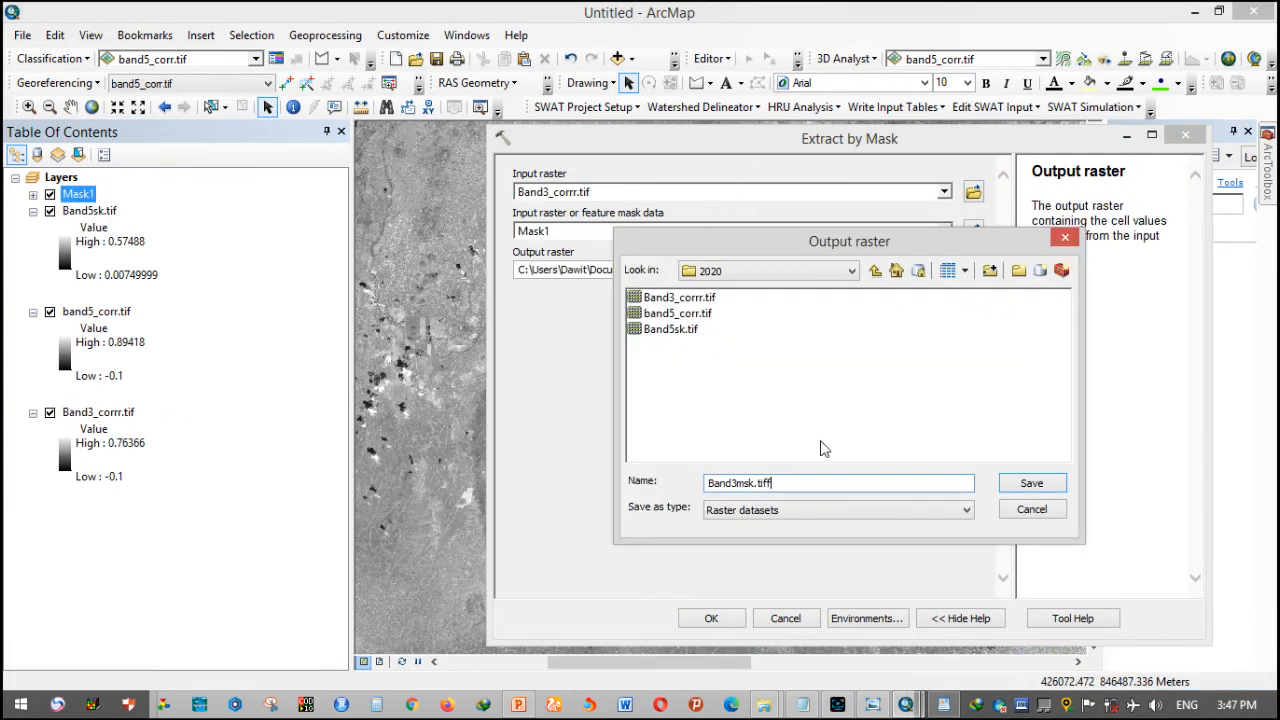
{"action": "left_click", "coordinate": [1030, 483]}
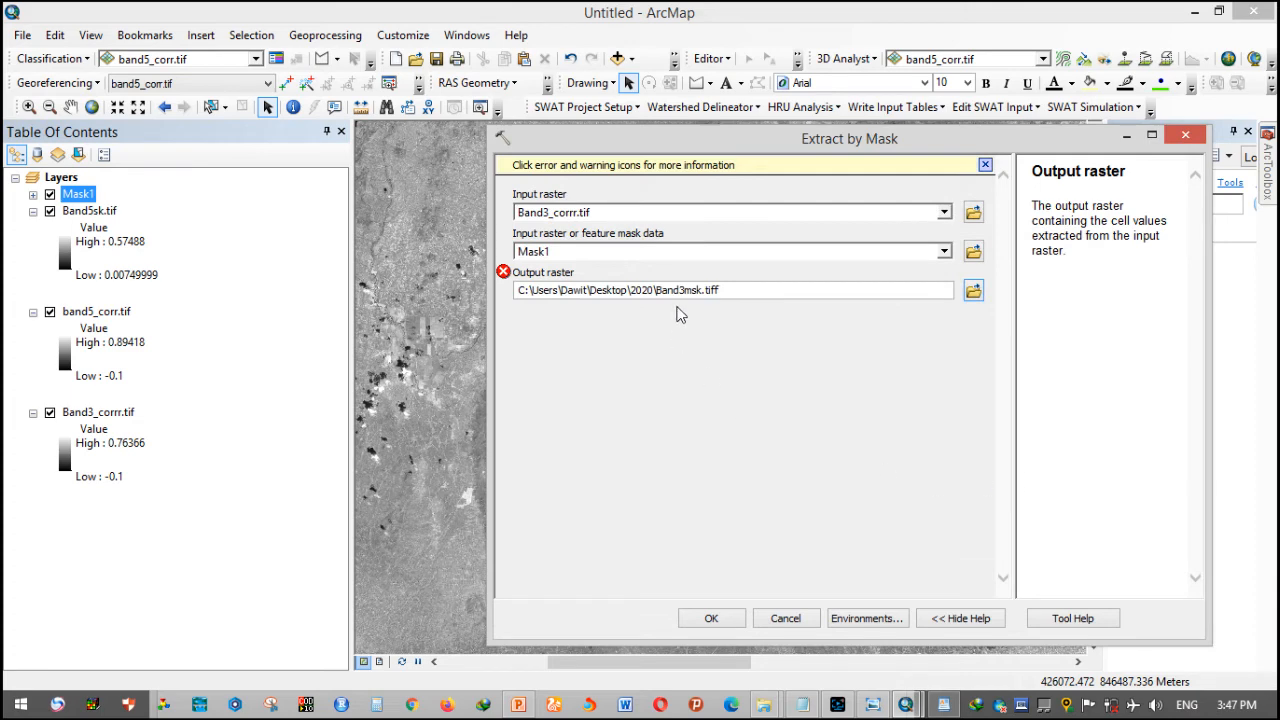
{"action": "left_click_drag", "start_coordinate": [689, 290], "coordinate": [695, 316]}
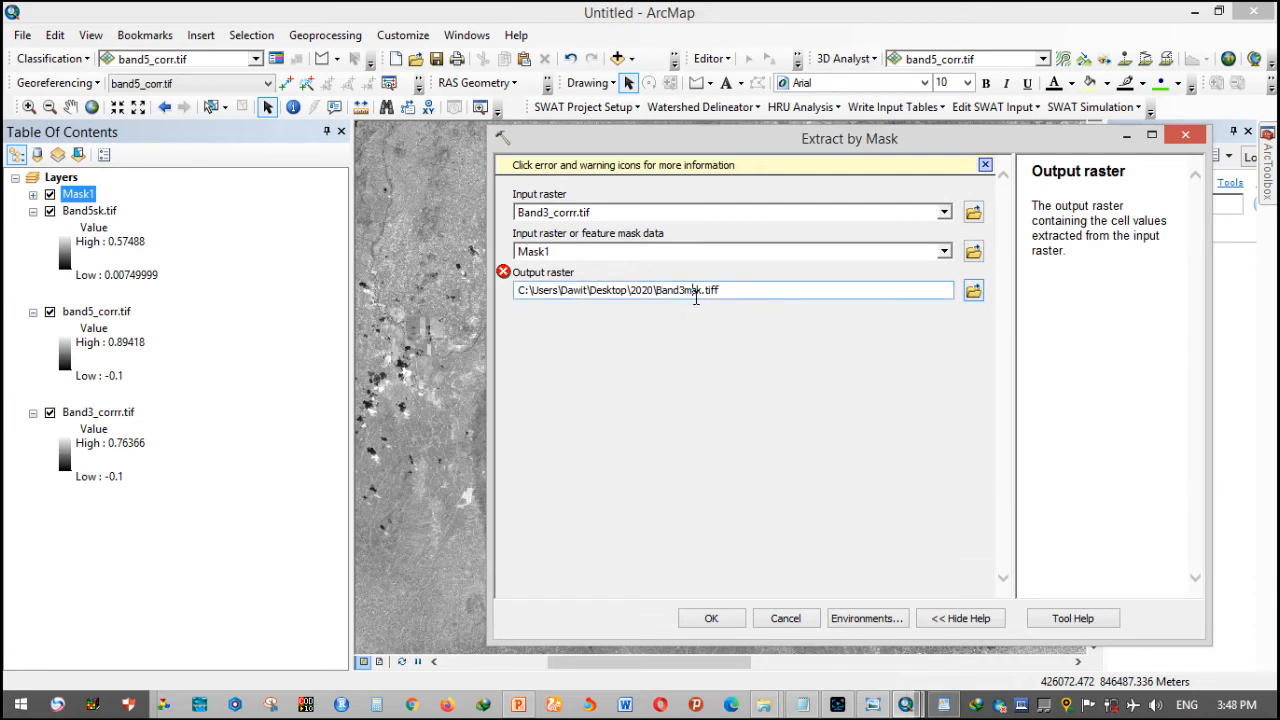
{"action": "left_click", "coordinate": [722, 306]}
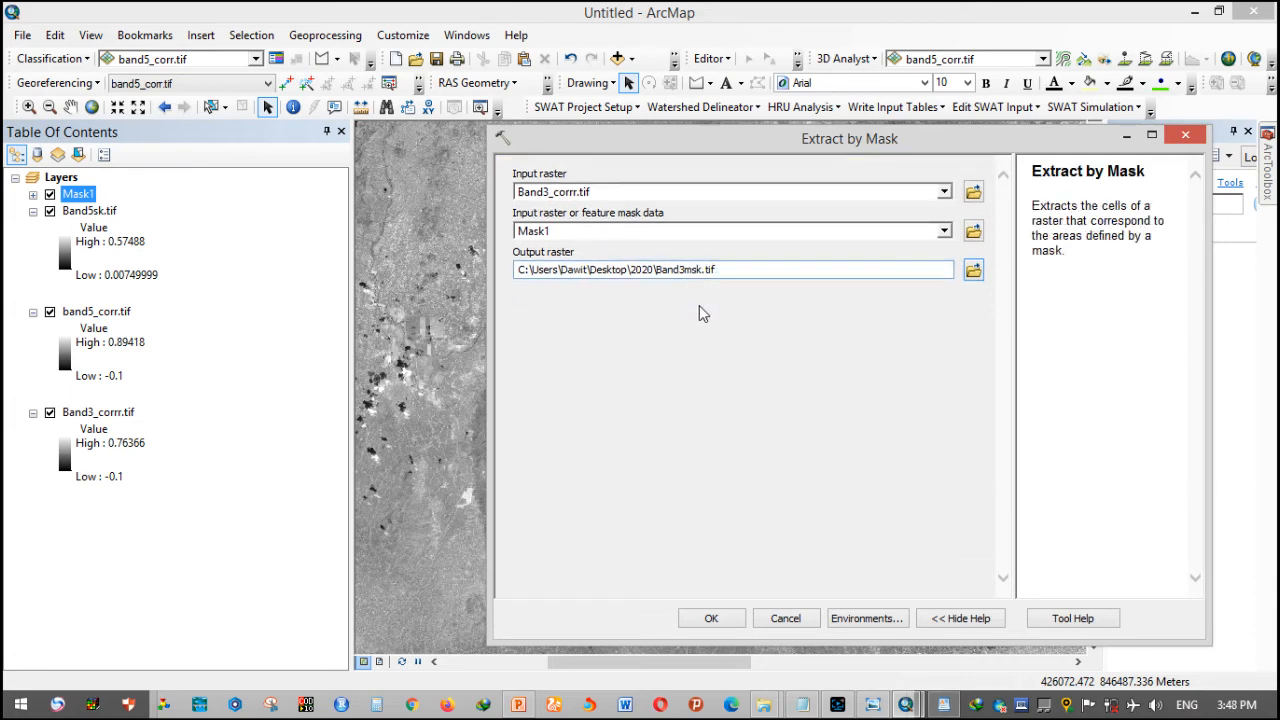
{"action": "left_click", "coordinate": [737, 618]}
- Remove the unmasked band5_corr.tif and Band3_corrr.tif layers from the map
{"action": "left_click", "coordinate": [104, 416]}
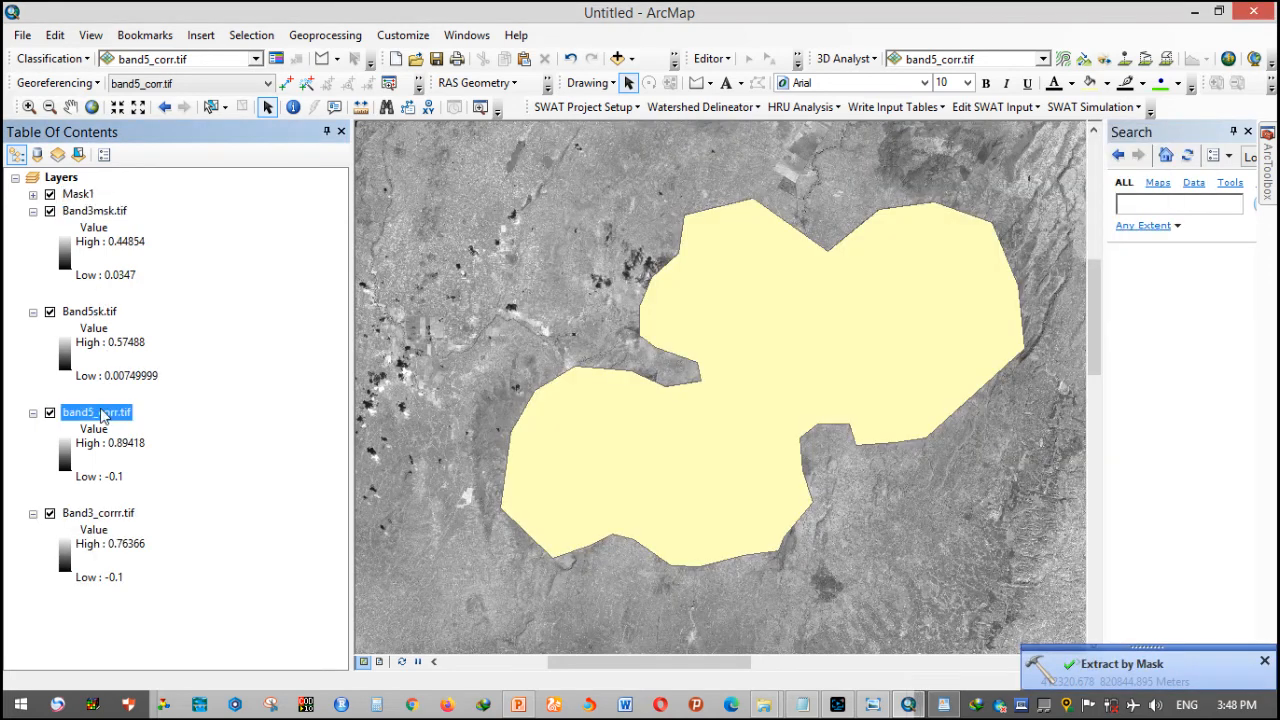
{"action": "right_click", "coordinate": [104, 418]}
{"action": "left_click", "coordinate": [200, 152]}
{"action": "left_click", "coordinate": [126, 412]}
{"action": "right_click", "coordinate": [127, 412]}
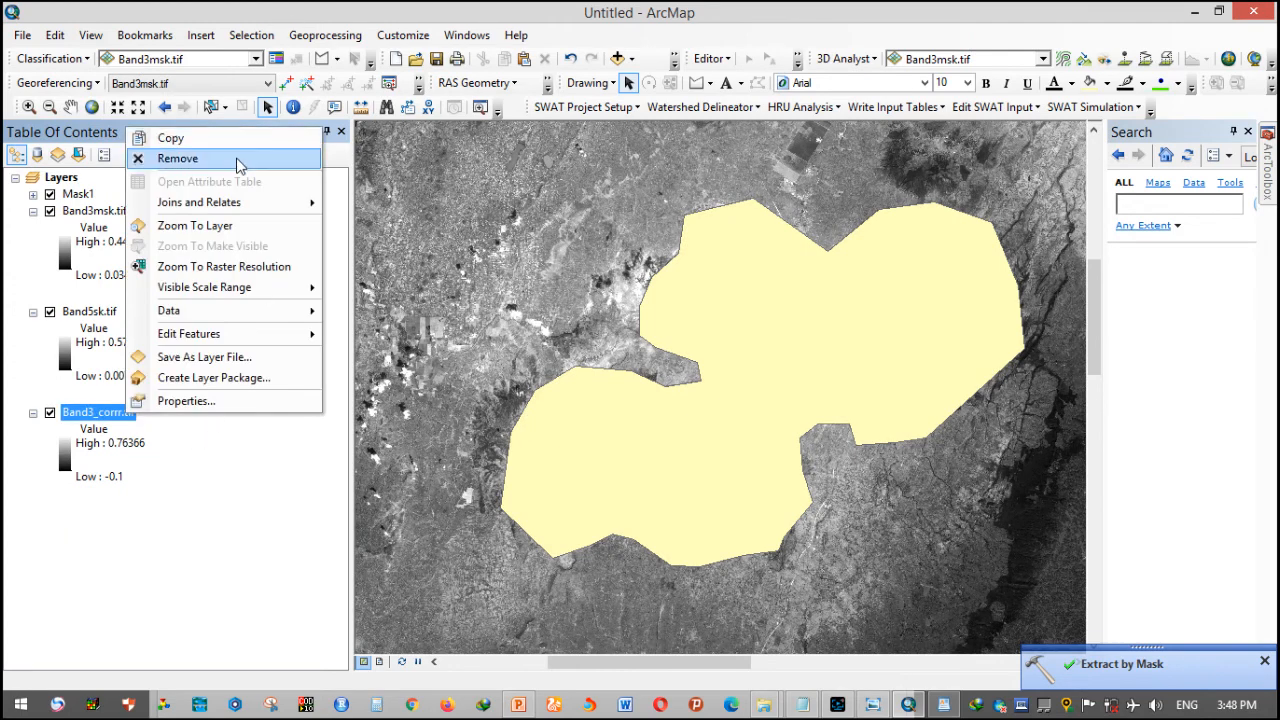
{"action": "left_click", "coordinate": [262, 155]}
{"action": "mouse_move", "coordinate": [1276, 170]}
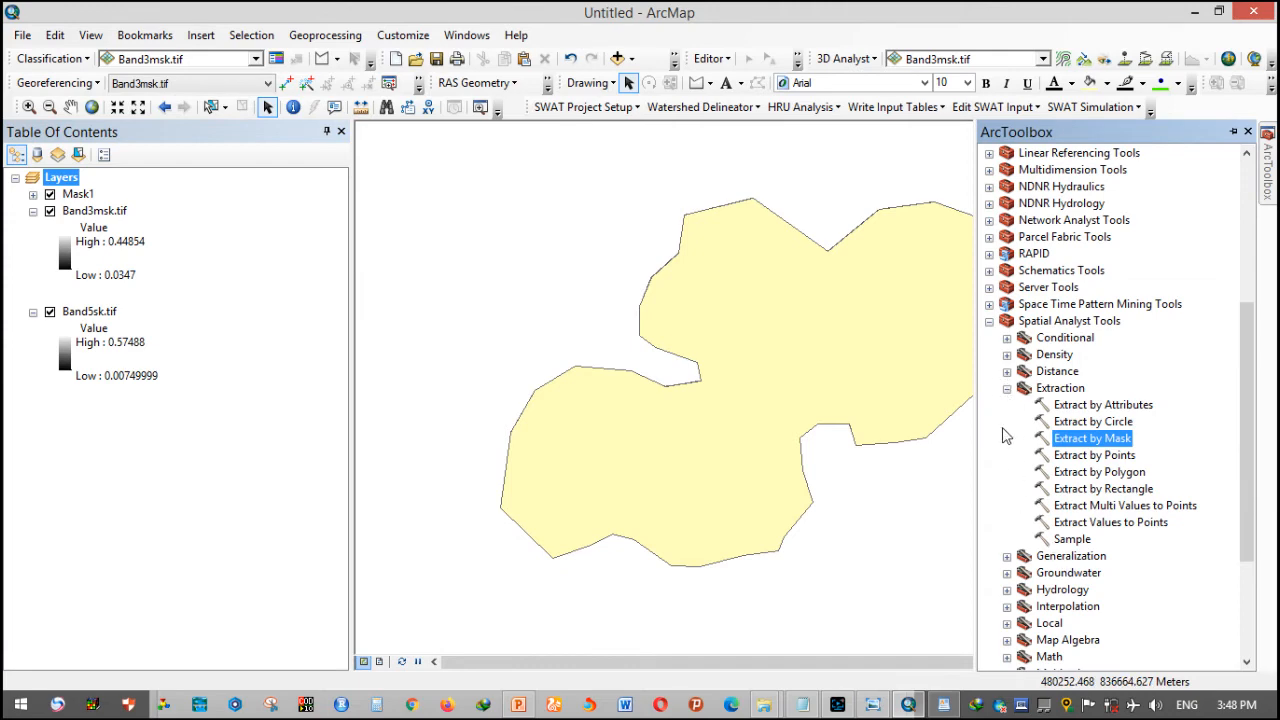
- Open the Raster Calculator and enter the NDWI numerator Float("Band3msk.tif"-"Band5sk.tif") followed by a division sign
{"action": "left_click", "coordinate": [1007, 388]}
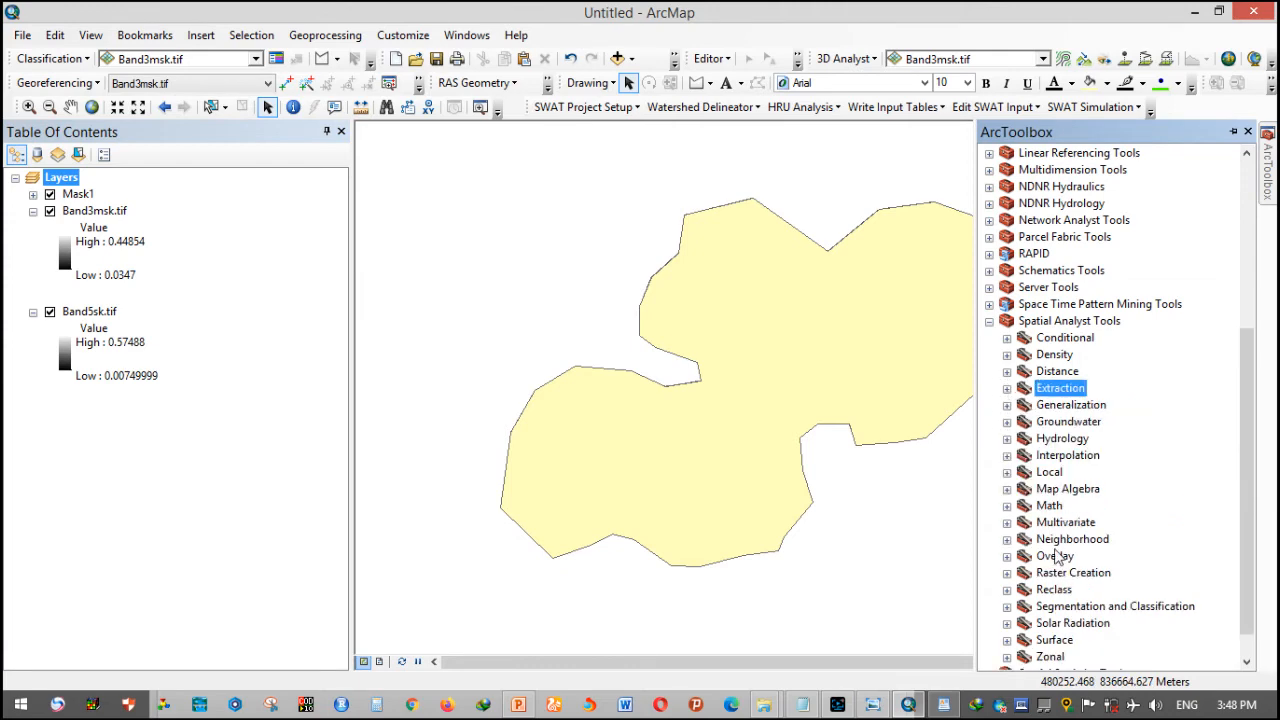
{"action": "double_click", "coordinate": [1068, 489]}
{"action": "double_click", "coordinate": [1072, 505]}
{"action": "double_click", "coordinate": [906, 228]}
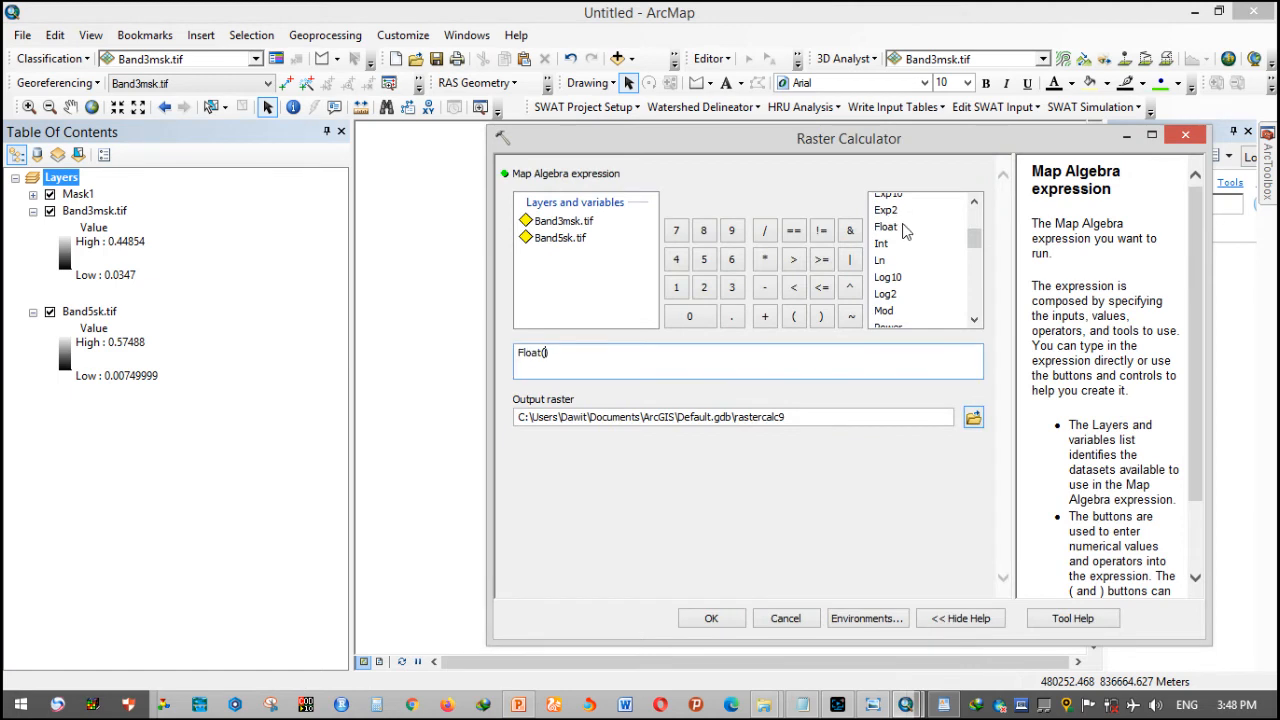
{"action": "double_click", "coordinate": [580, 224]}
{"action": "type", "text": "-"}
{"action": "double_click", "coordinate": [573, 240]}
{"action": "type", "text": "/"}
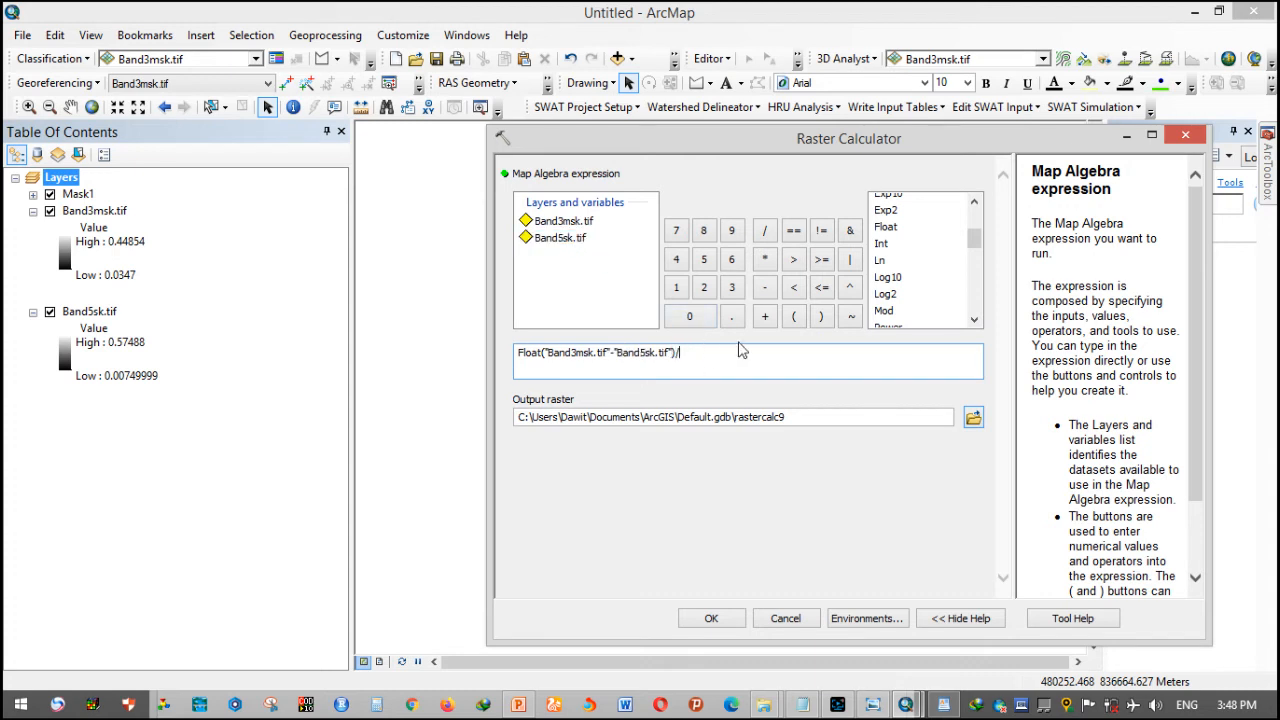
- Complete the map algebra expression with the denominator Float("Band3msk.tif"+"Band5sk.tif")
{"action": "left_click", "coordinate": [890, 232]}
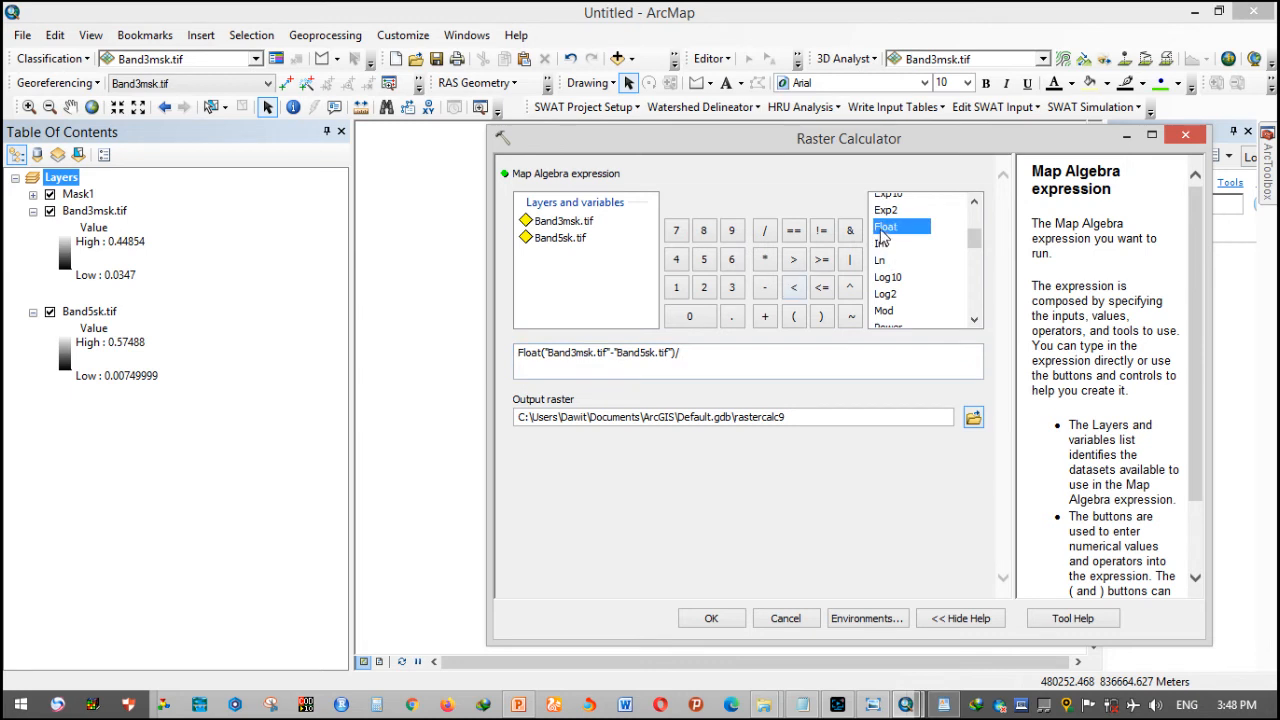
{"action": "double_click", "coordinate": [884, 236]}
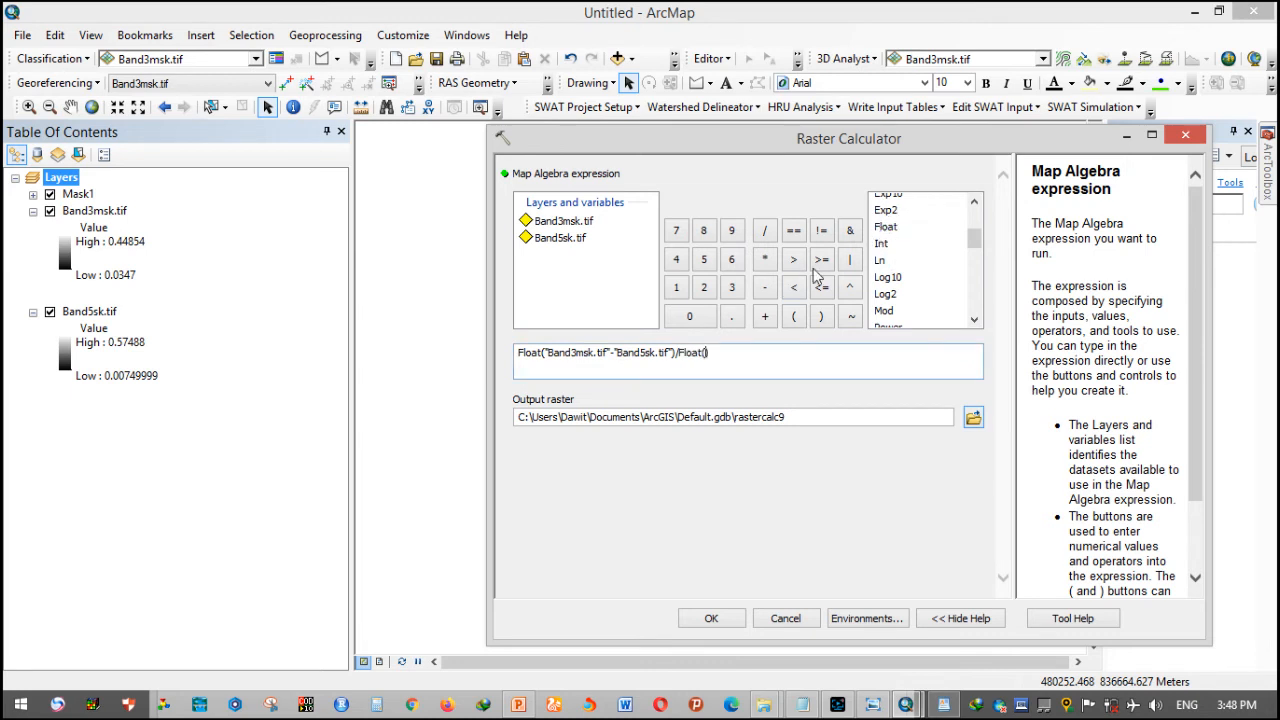
{"action": "double_click", "coordinate": [583, 224]}
{"action": "double_click", "coordinate": [578, 245]}
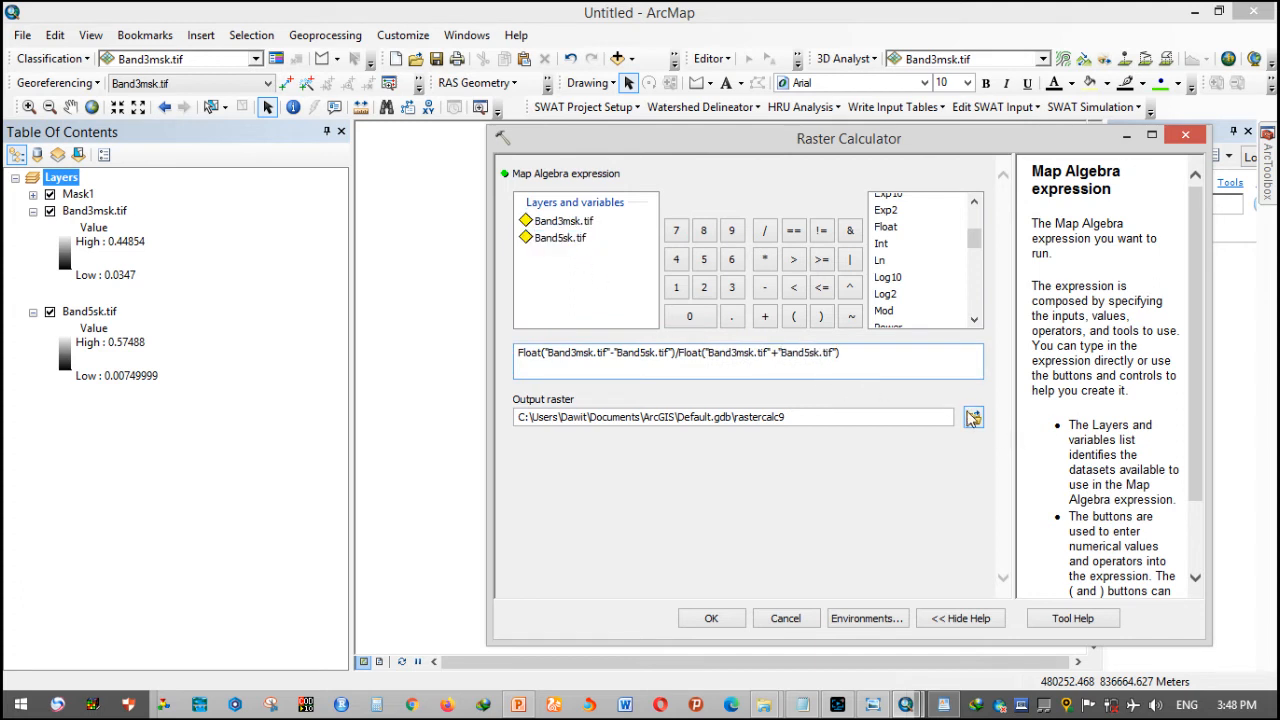
- Set the calculation's output raster to NDWI.tif in the 2020 folder and run it
{"action": "left_click", "coordinate": [973, 418]}
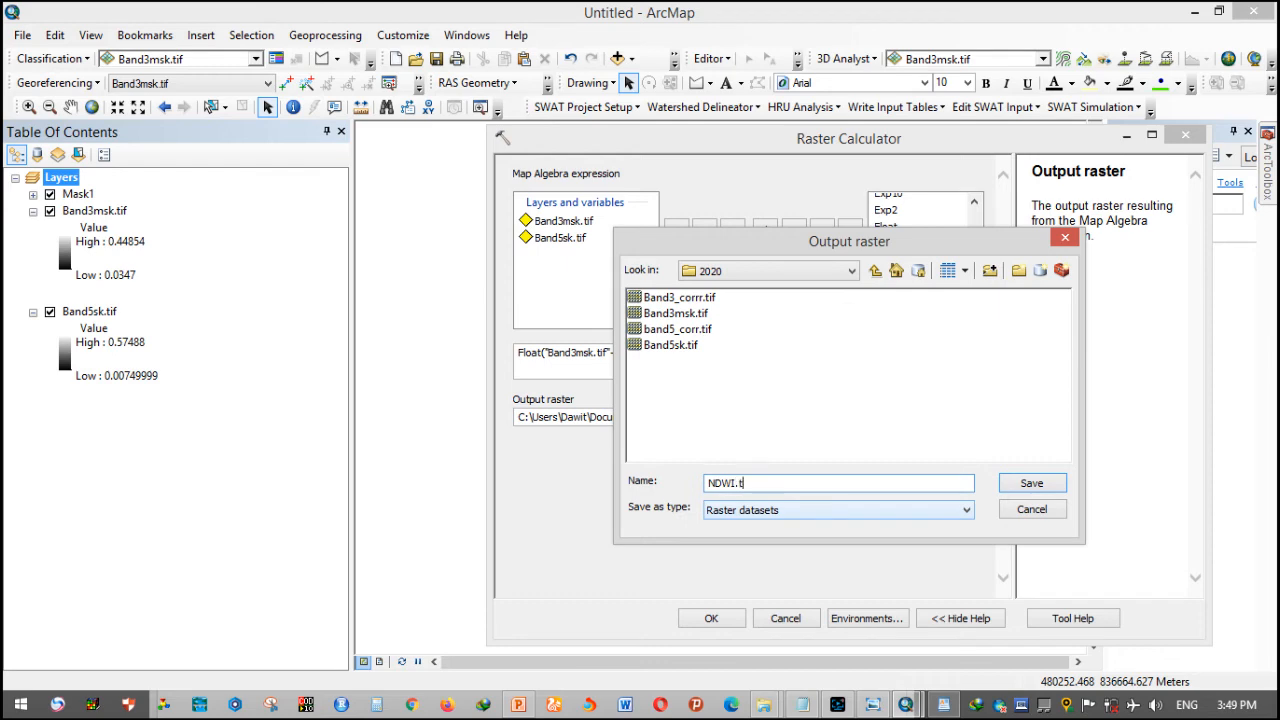
{"action": "left_click", "coordinate": [1018, 488]}
{"action": "left_click", "coordinate": [710, 618]}
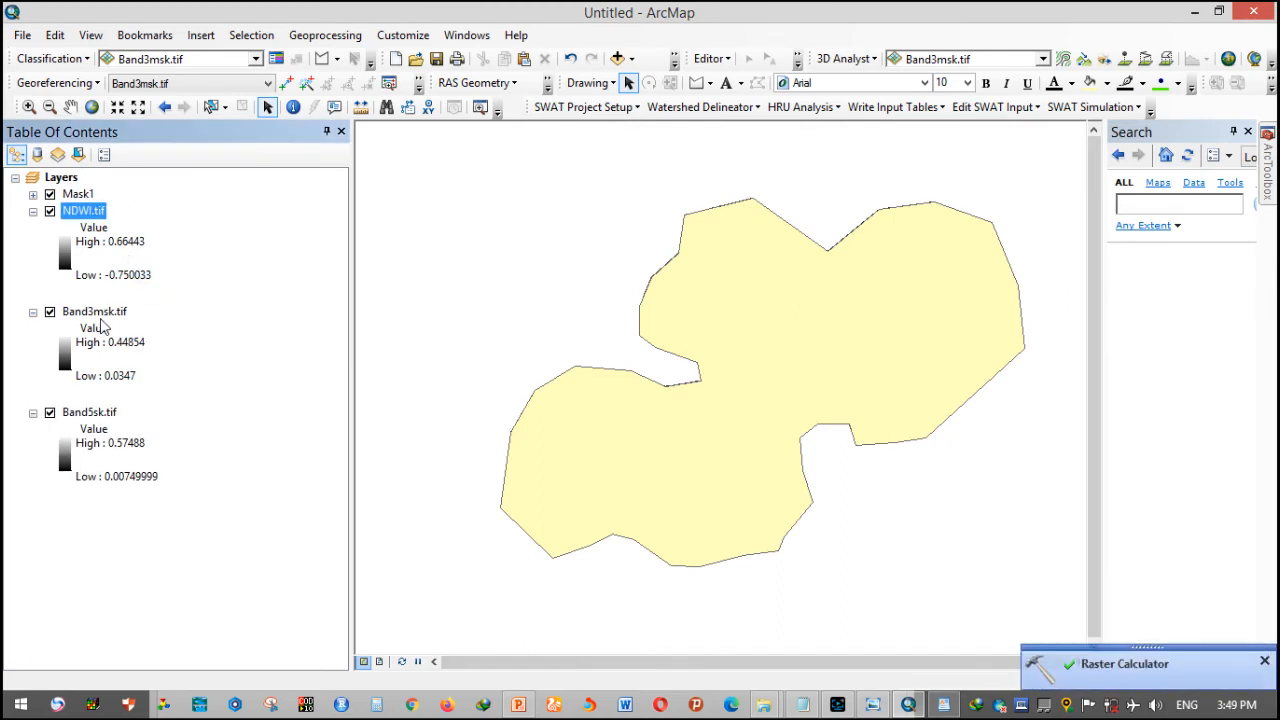
- Remove the Band3msk.tif and Band5sk.tif layers from the map and hide Mask1
{"action": "right_click", "coordinate": [101, 313]}
{"action": "left_click", "coordinate": [151, 342]}
{"action": "right_click", "coordinate": [98, 311]}
{"action": "left_click", "coordinate": [142, 343]}
{"action": "left_click", "coordinate": [50, 194]}
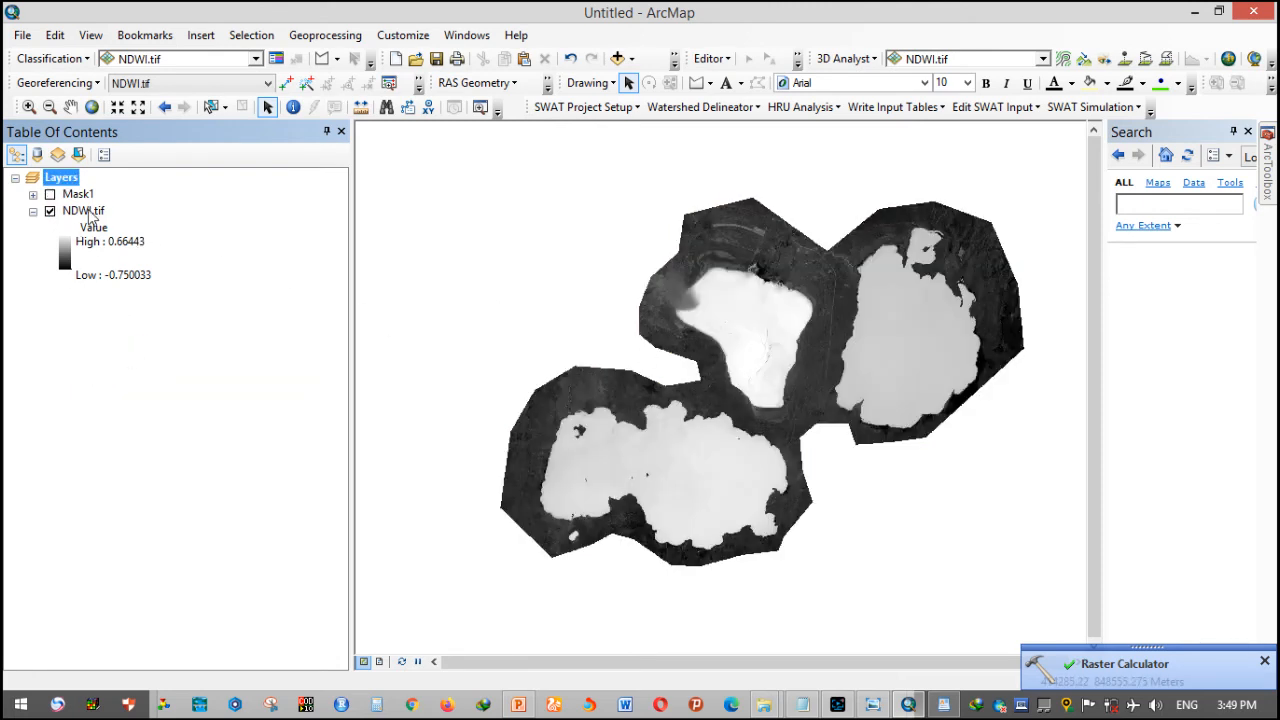
- Switch the NDWI.tif layer's symbology to Classified with 2 classes
{"action": "right_click", "coordinate": [97, 208]}
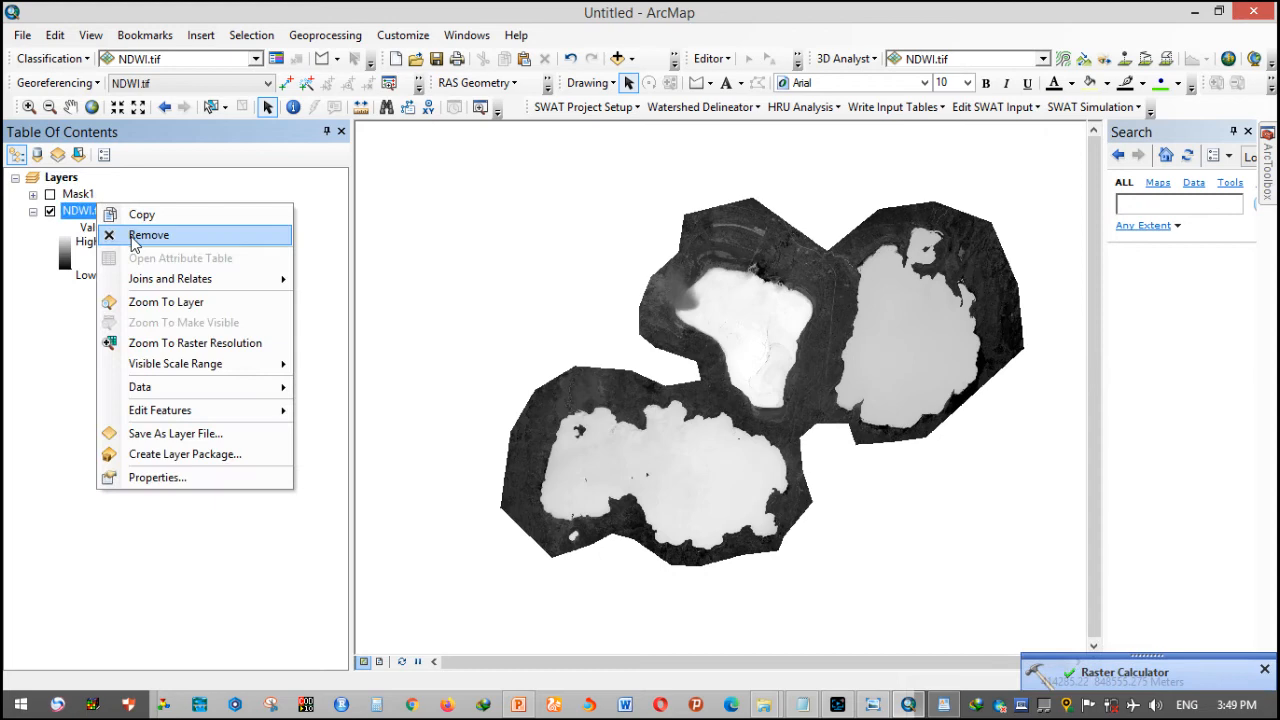
{"action": "left_click", "coordinate": [190, 478]}
{"action": "left_click", "coordinate": [396, 207]}
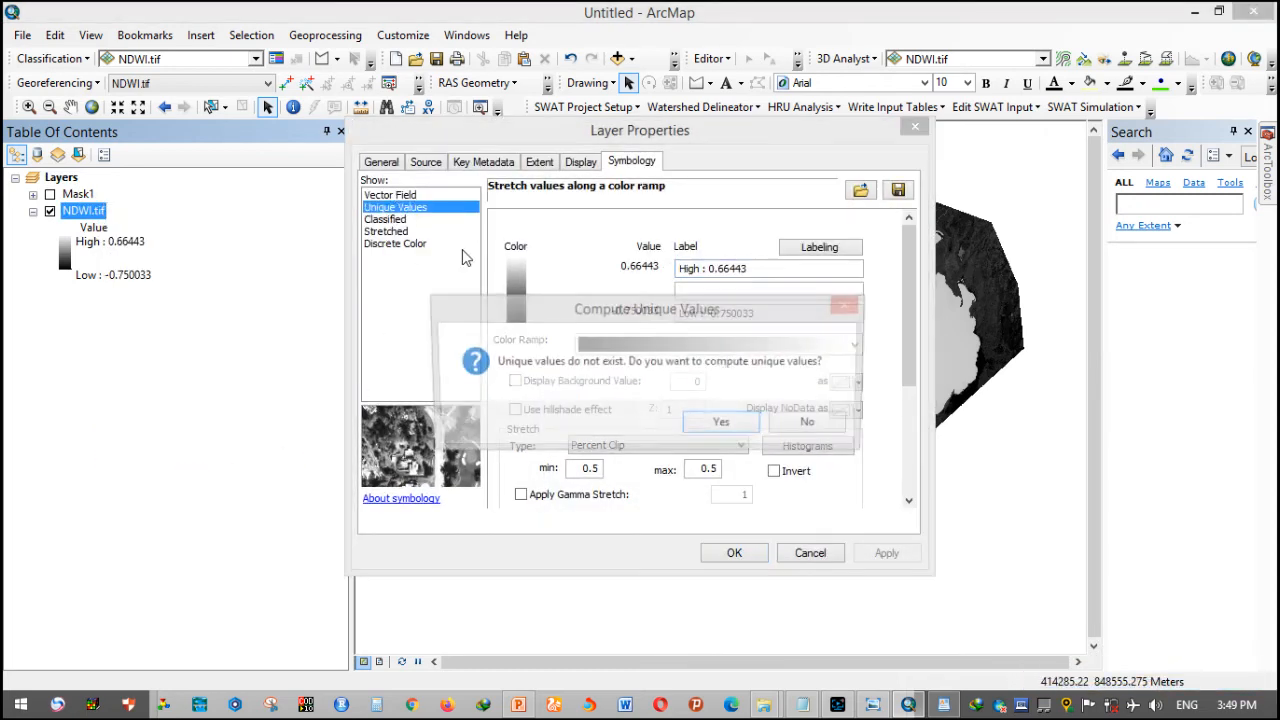
{"action": "left_click", "coordinate": [829, 426]}
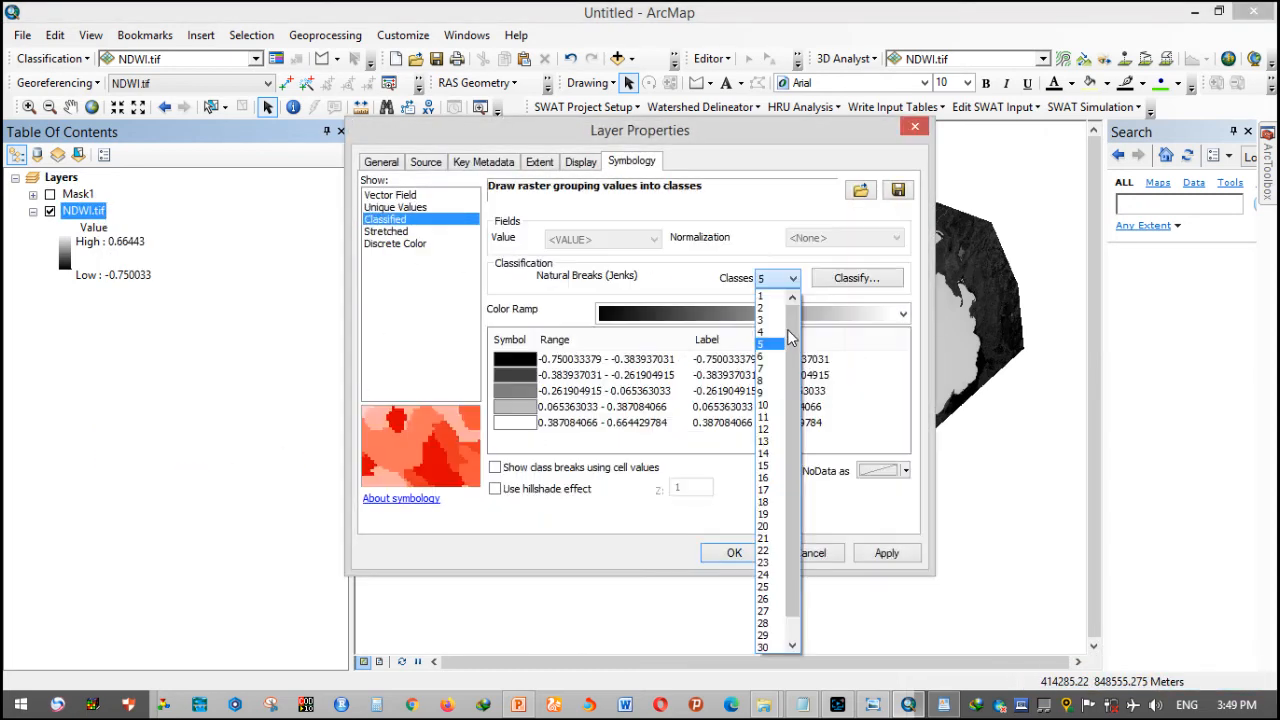
{"action": "left_click", "coordinate": [782, 309]}
- Set the first class break of NDWI.tif to 0.2 and apply the classification to the layer
{"action": "left_click", "coordinate": [851, 278]}
{"action": "left_click", "coordinate": [870, 322]}
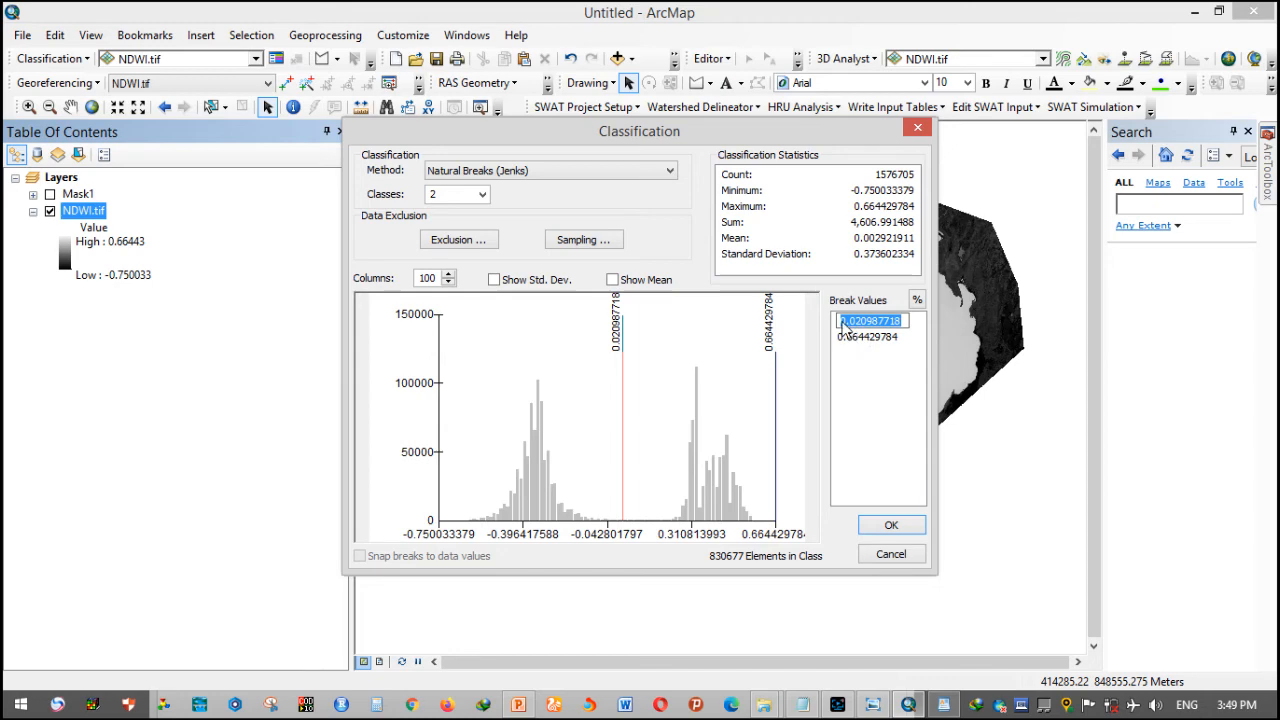
{"action": "type", "text": "0"}
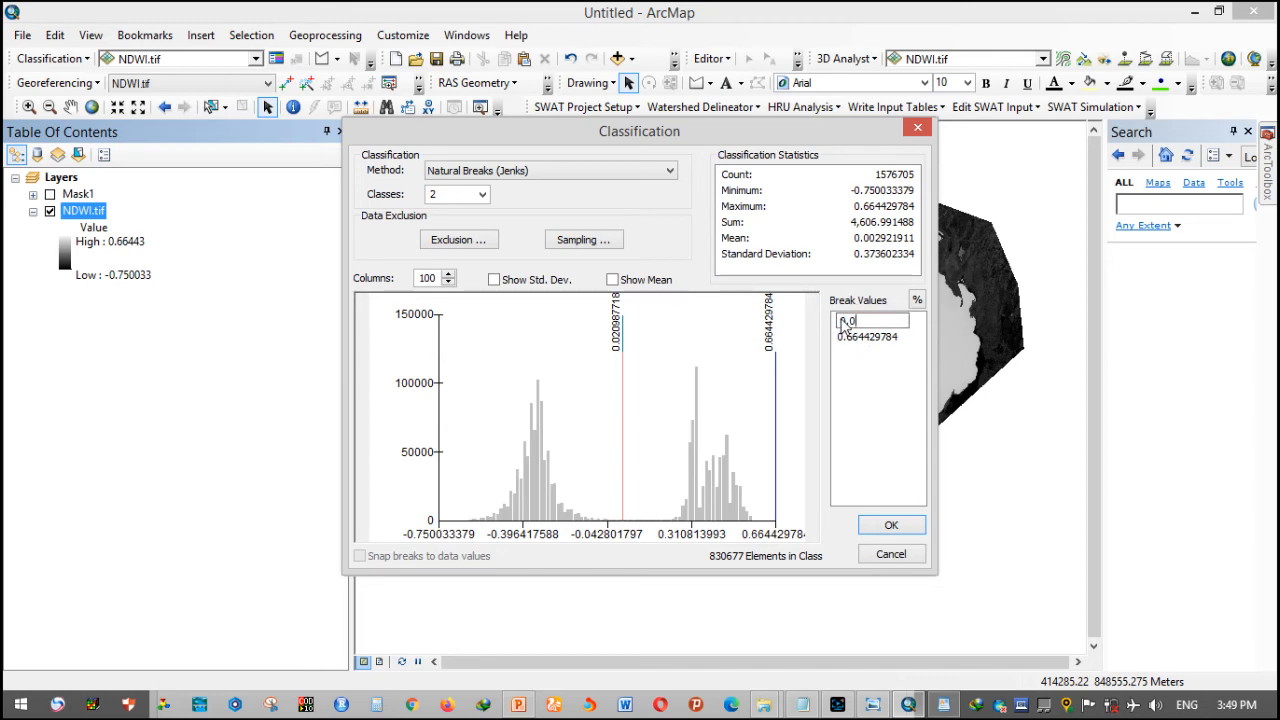
{"action": "type", "text": ".2"}
{"action": "left_click", "coordinate": [885, 400]}
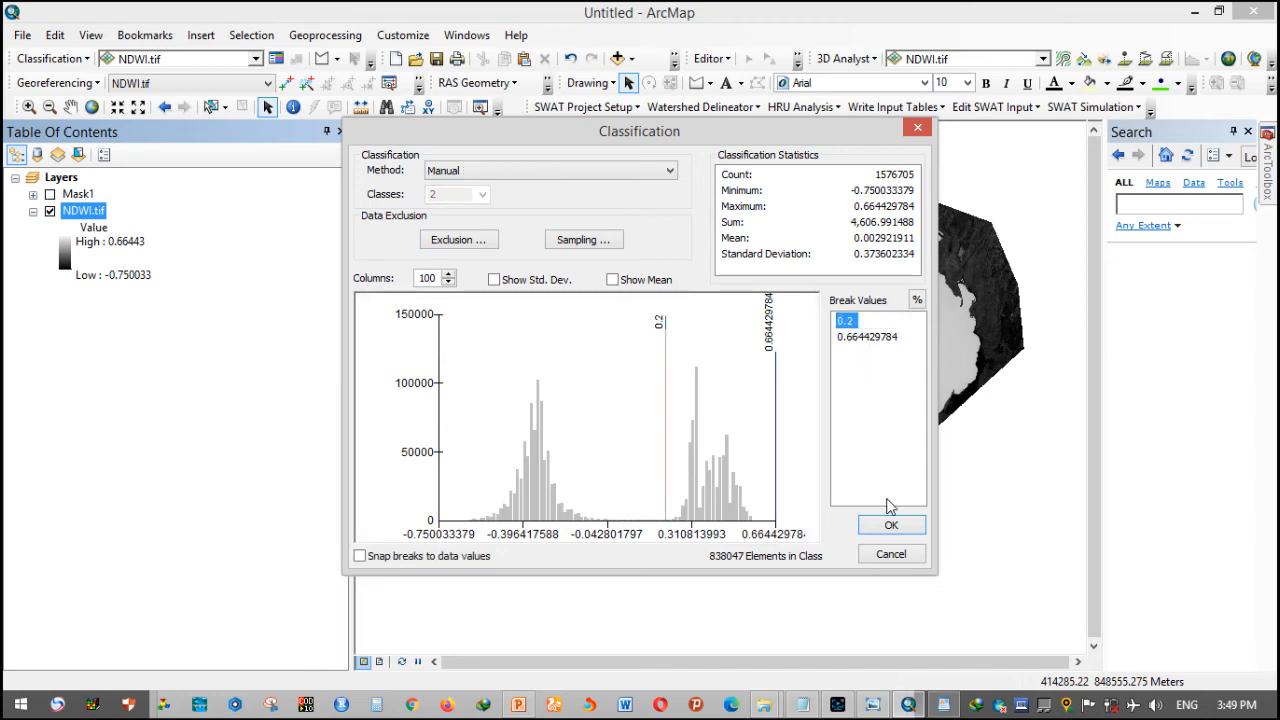
{"action": "left_click", "coordinate": [891, 526]}
{"action": "left_click", "coordinate": [905, 558]}
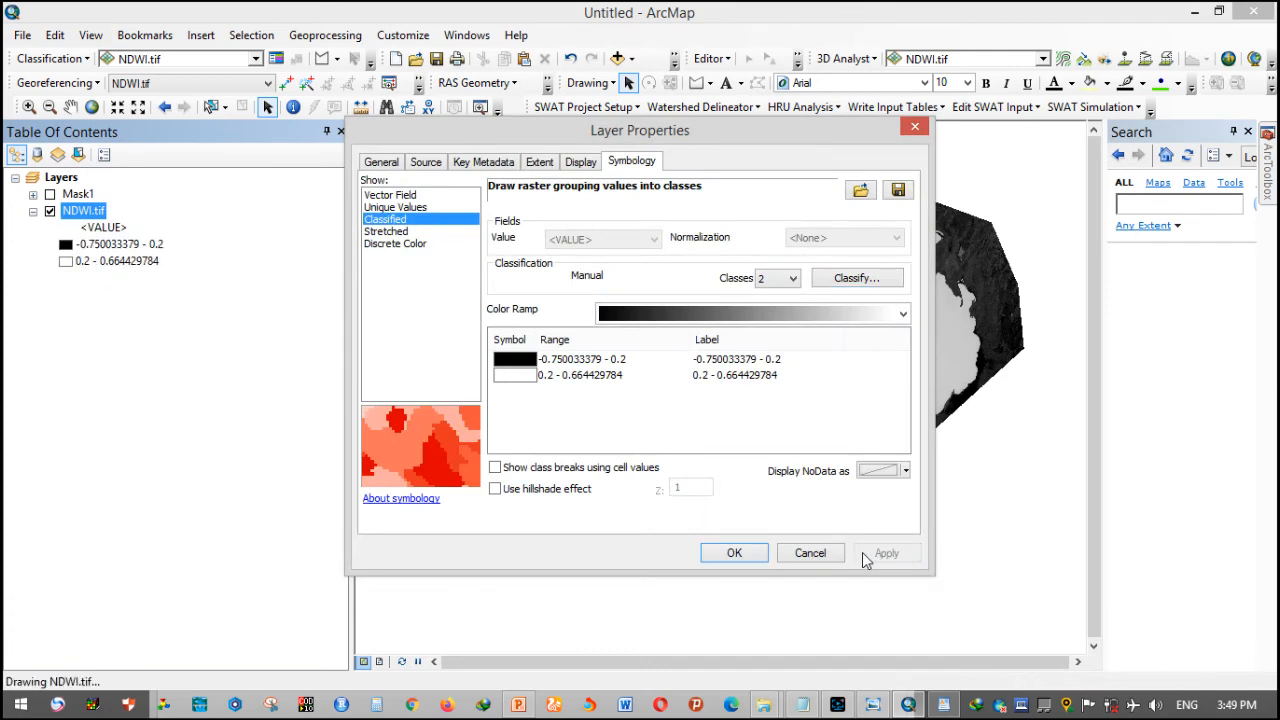
{"action": "left_click", "coordinate": [733, 558]}
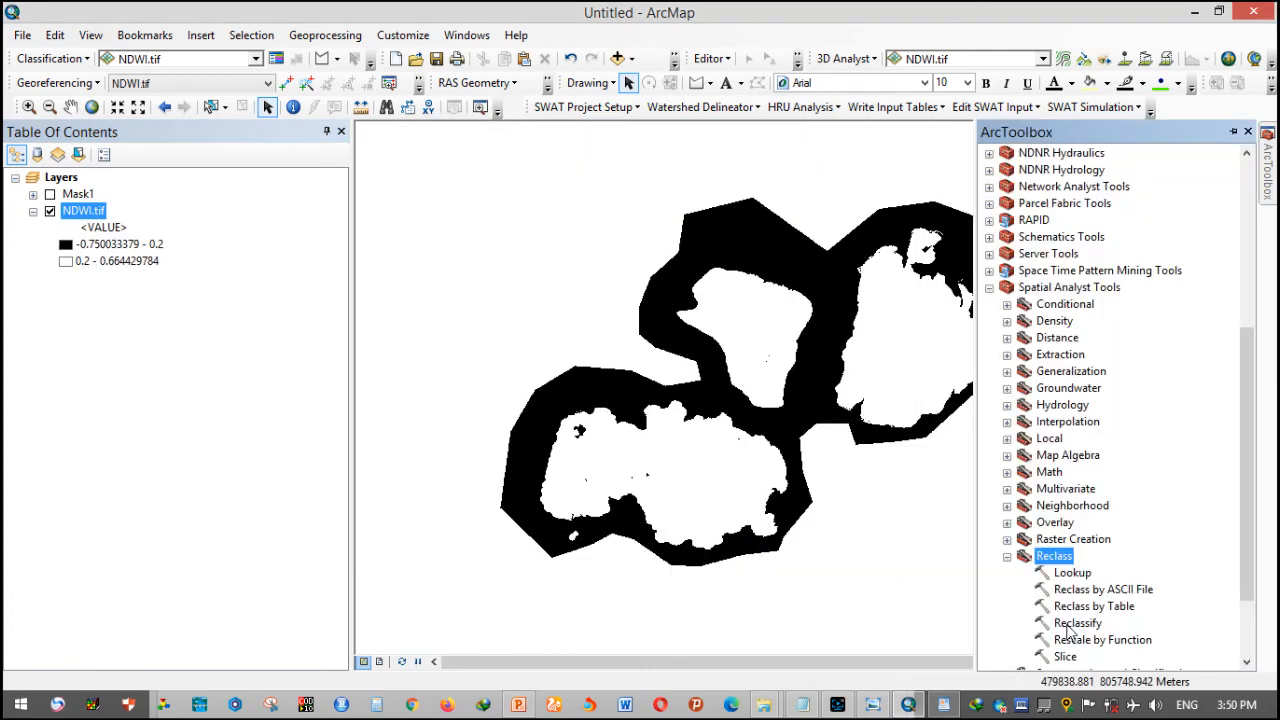
- Reclassify NDWI.tif into new values 1 and 2, saving the output as Reclassified.tif in the 2020 folder
{"action": "double_click", "coordinate": [1068, 625]}
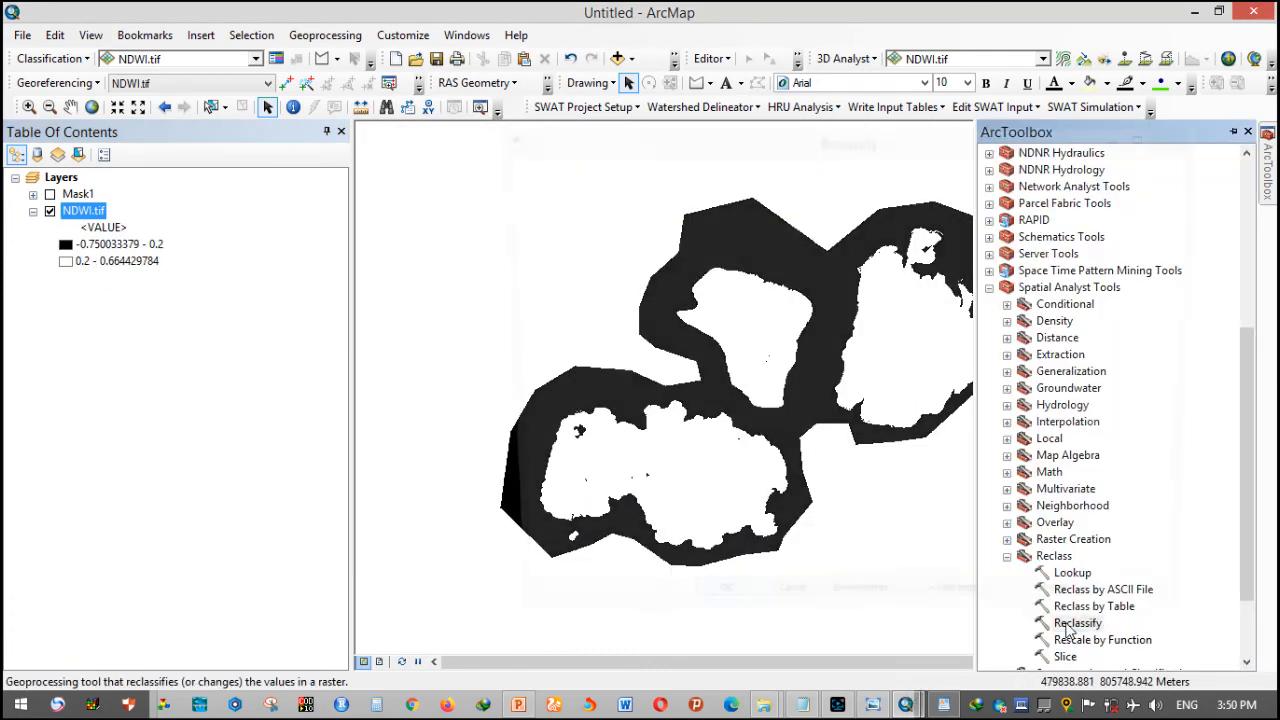
{"action": "left_click_drag", "start_coordinate": [541, 196], "coordinate": [602, 194]}
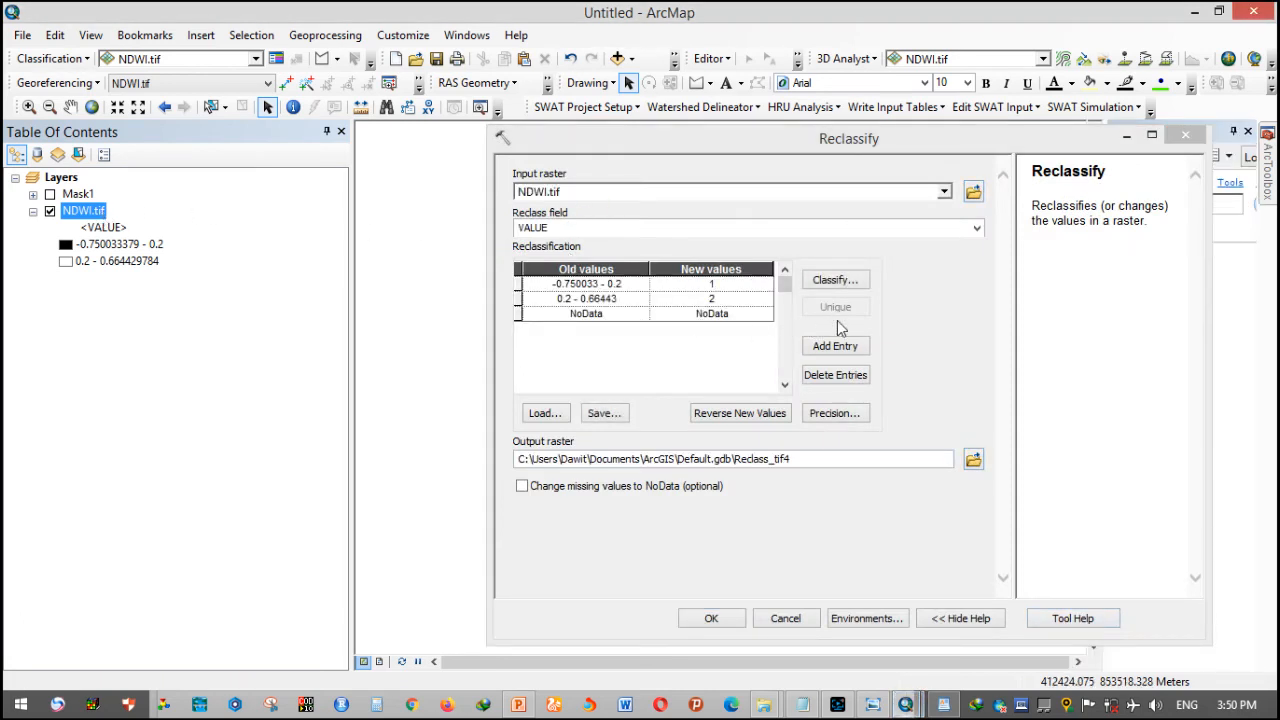
{"action": "left_click", "coordinate": [973, 460]}
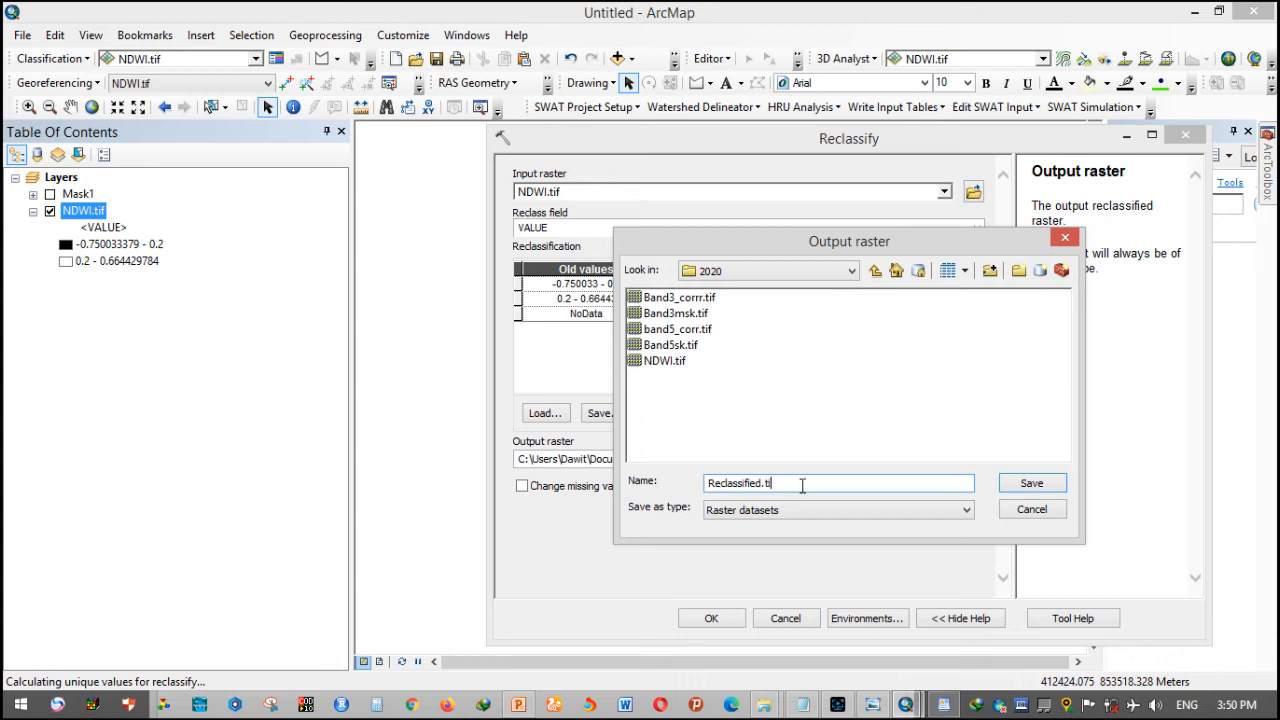
{"action": "left_click", "coordinate": [1026, 489]}
{"action": "left_click", "coordinate": [711, 618]}
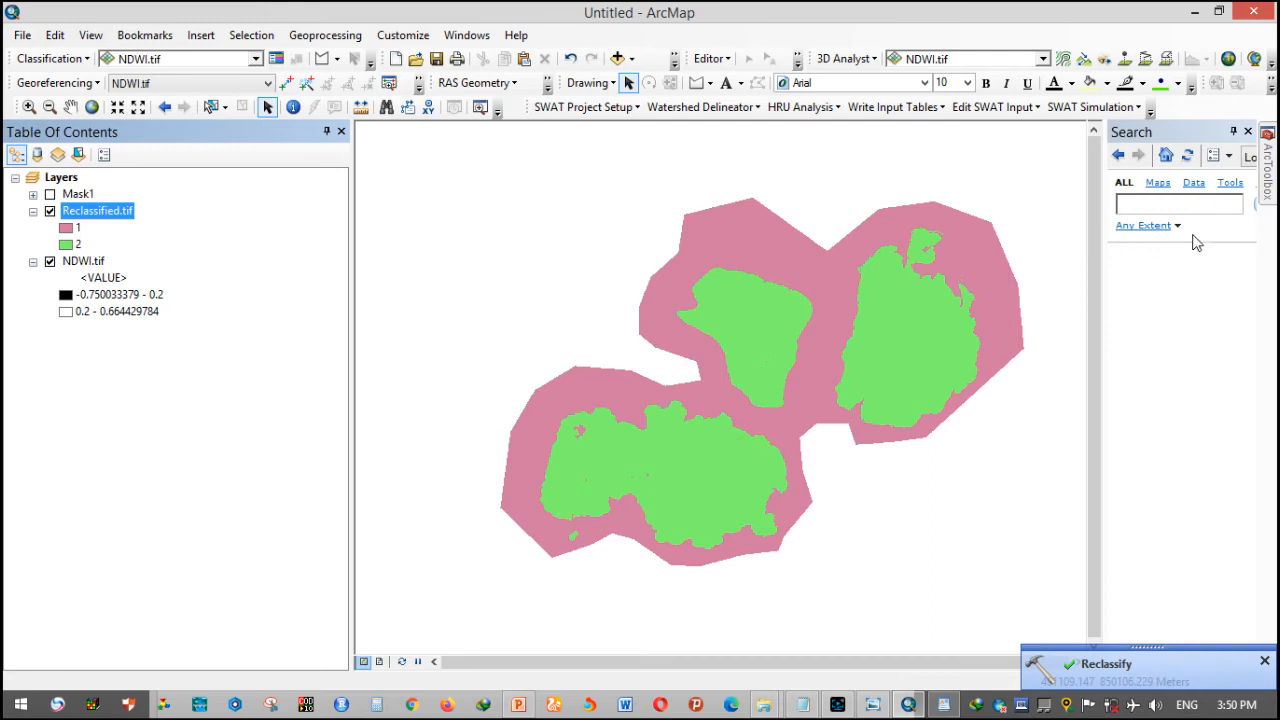
- Open the Raster to Polygon conversion tool with Reclassified.tif as the input raster
{"action": "left_click", "coordinate": [1268, 195]}
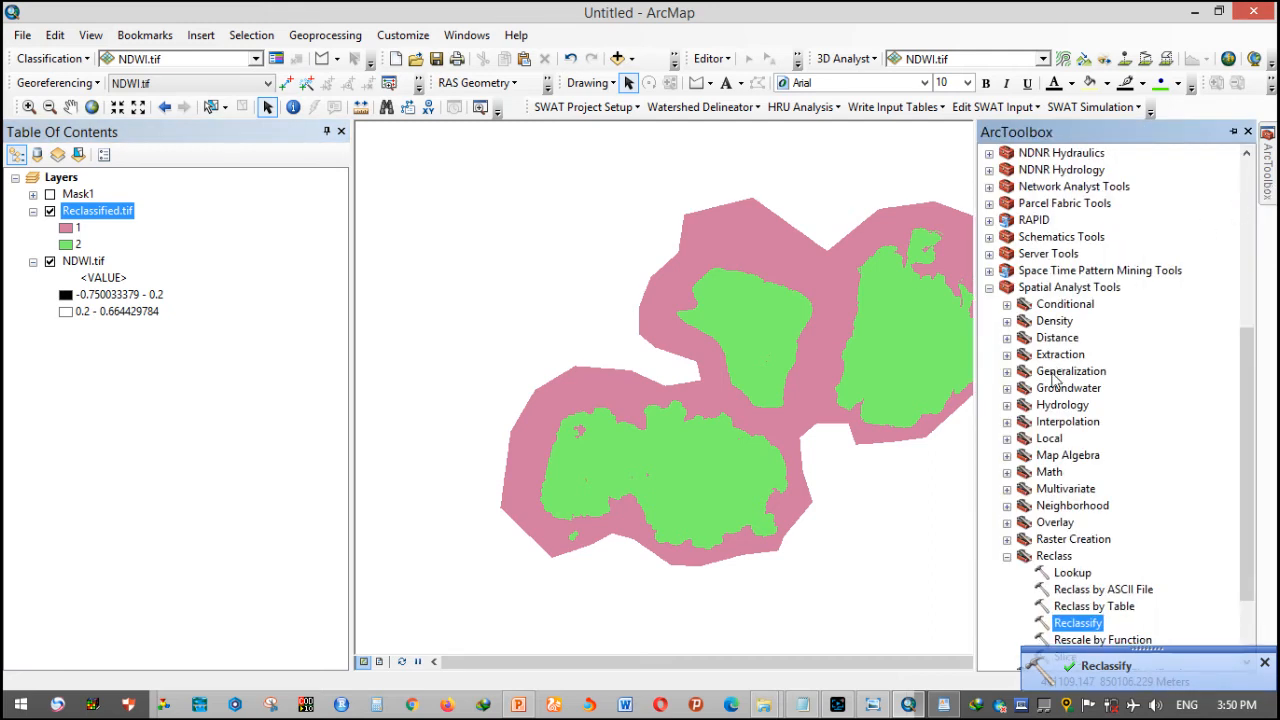
{"action": "left_click", "coordinate": [1007, 556]}
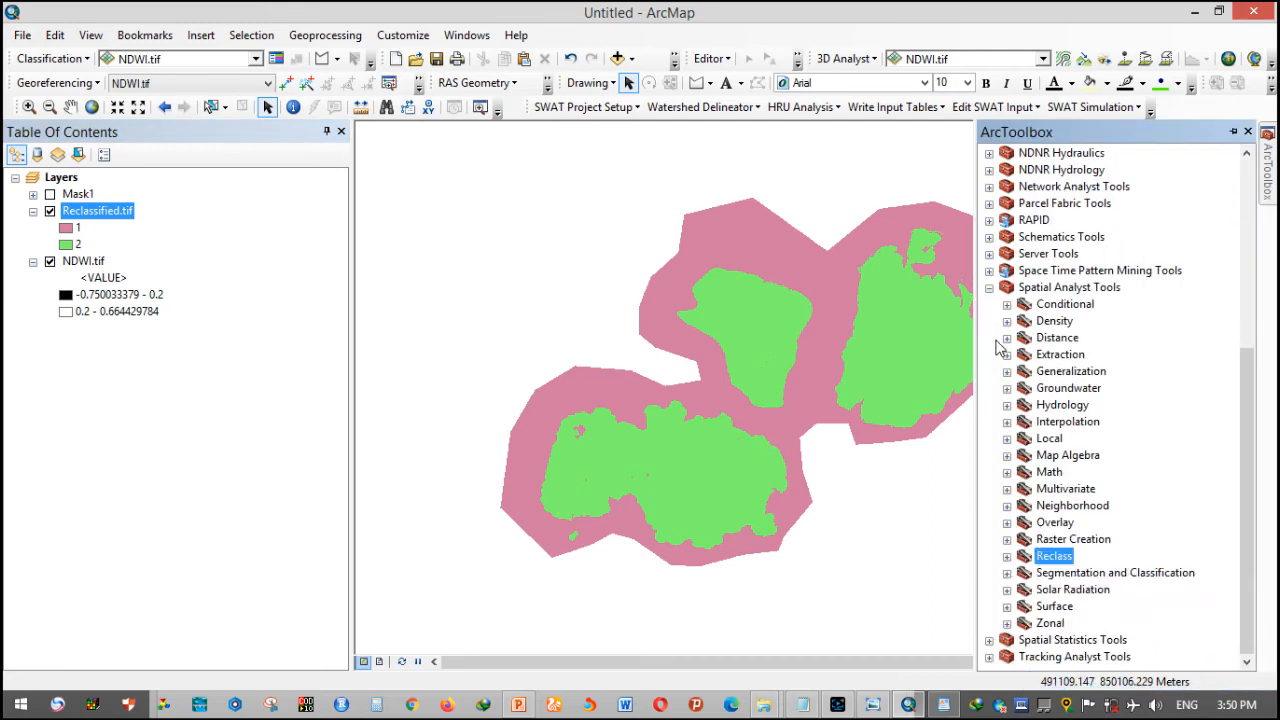
{"action": "left_click", "coordinate": [989, 287]}
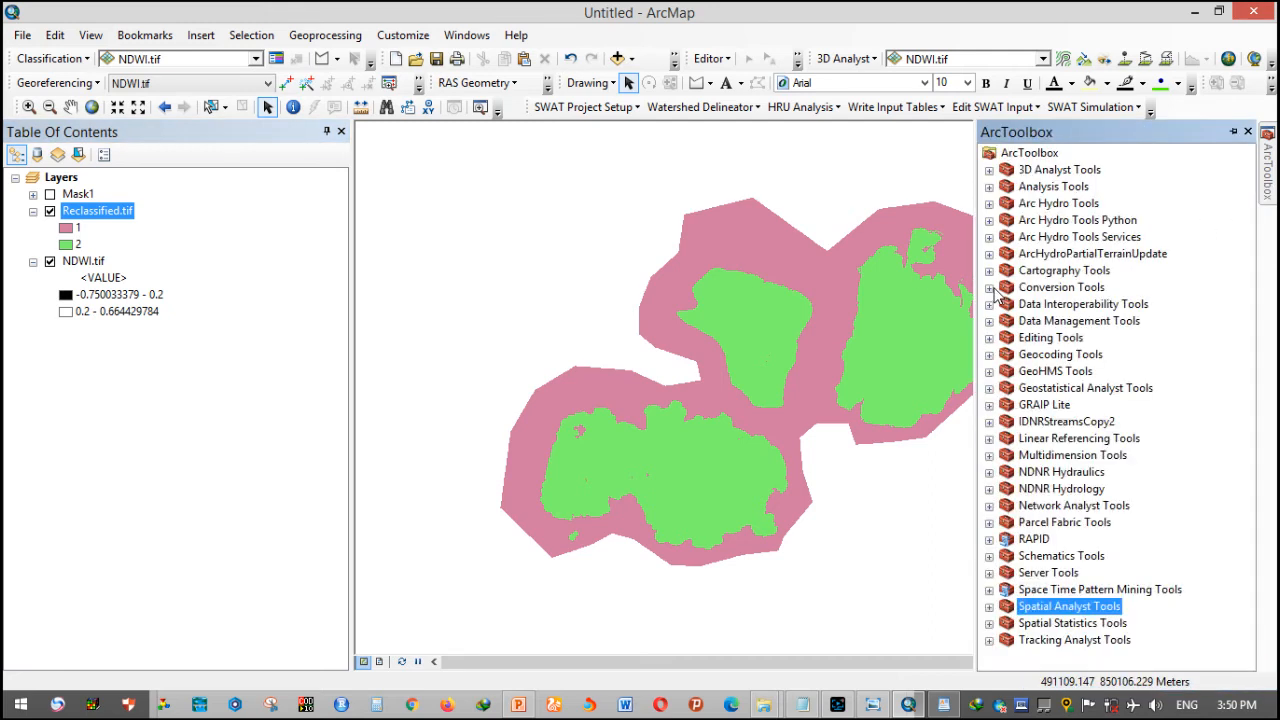
{"action": "double_click", "coordinate": [1027, 291]}
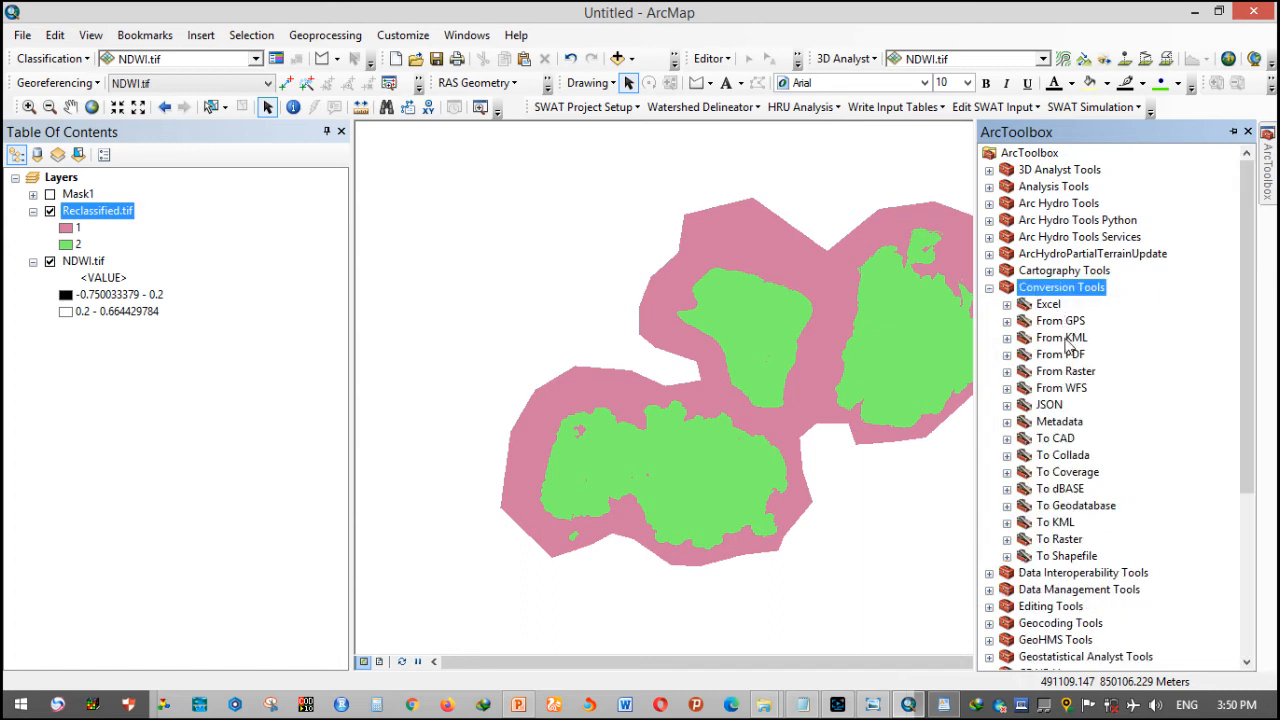
{"action": "double_click", "coordinate": [1062, 372]}
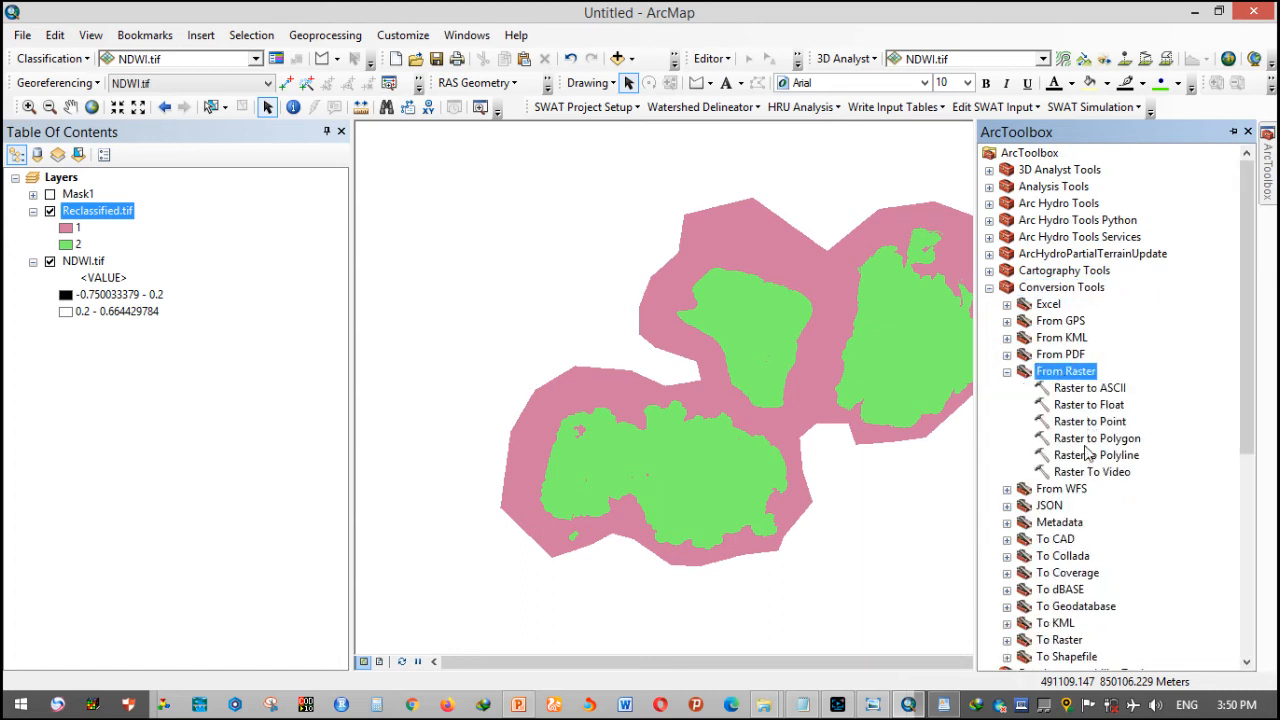
{"action": "double_click", "coordinate": [1088, 441]}
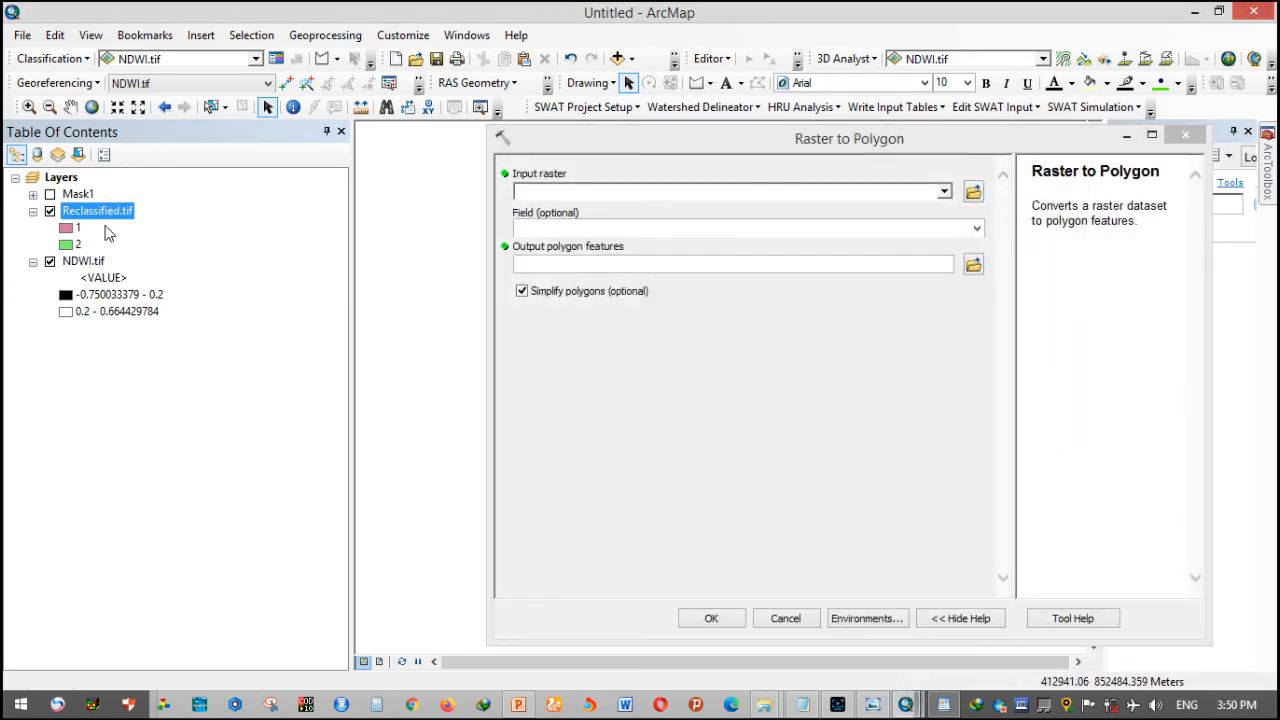
{"action": "left_click_drag", "start_coordinate": [118, 217], "coordinate": [560, 193]}
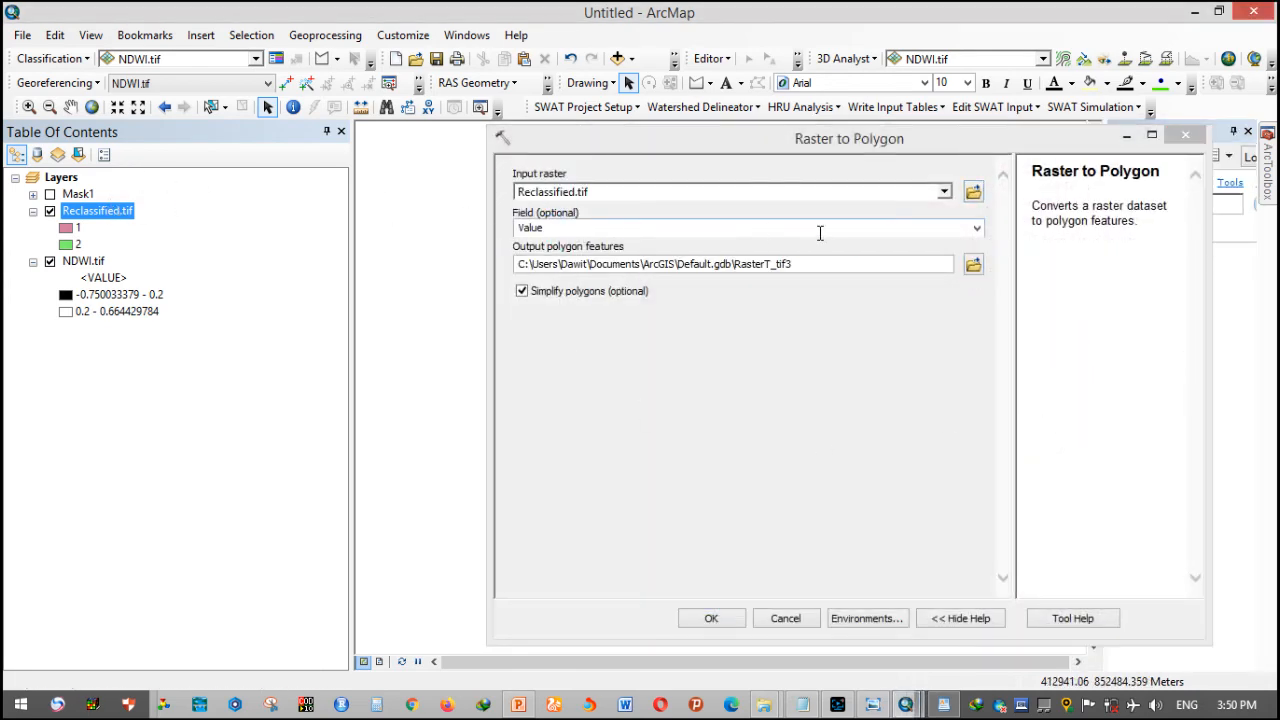
- Set the output polygon features to poy in the 2020 folder and run the conversion
{"action": "left_click", "coordinate": [973, 264]}
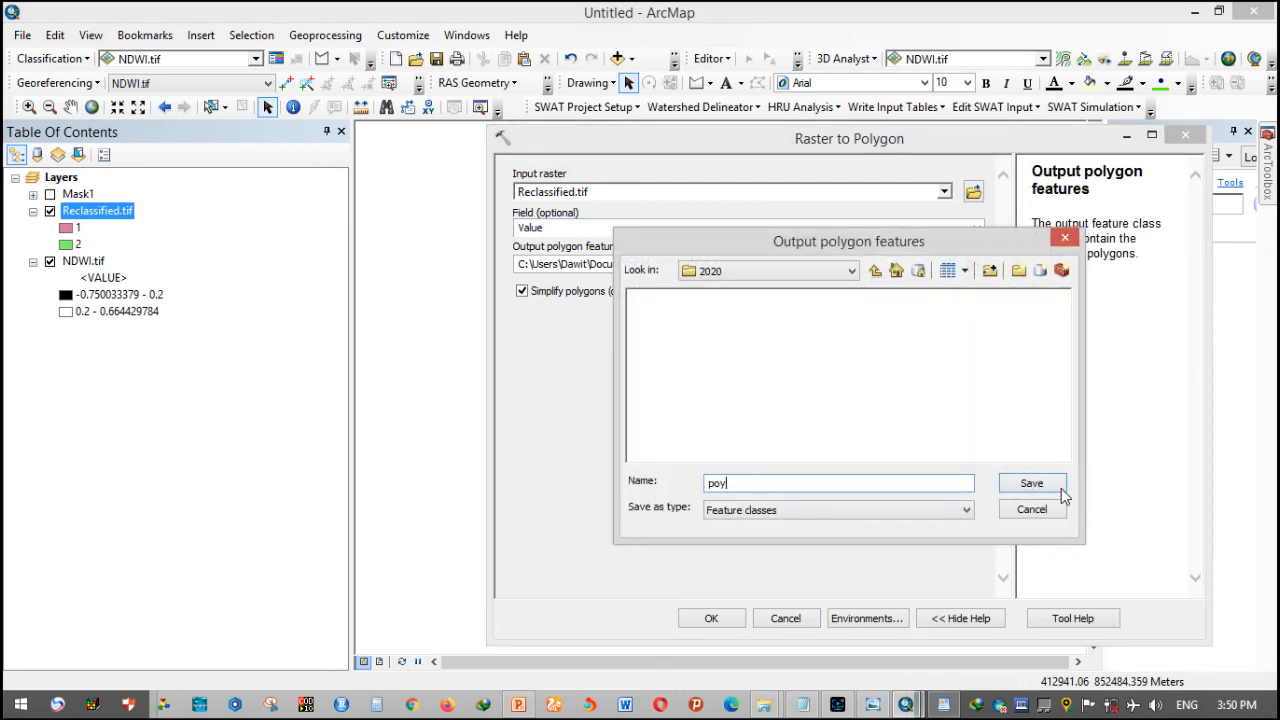
{"action": "left_click", "coordinate": [1010, 485]}
{"action": "left_click", "coordinate": [698, 621]}
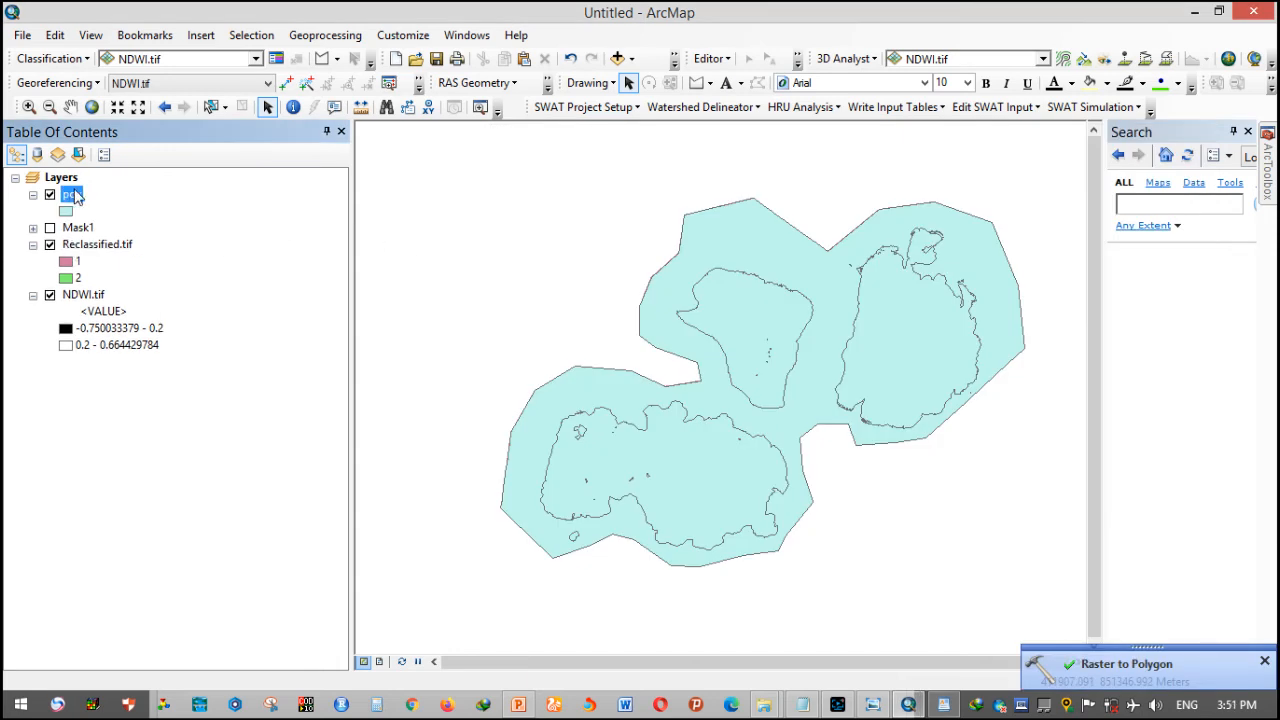
- Dissolve the poy polygons on the GRIDCODE field, saving the output as 2020.shp in the 2020 folder
{"action": "left_click", "coordinate": [352, 35]}
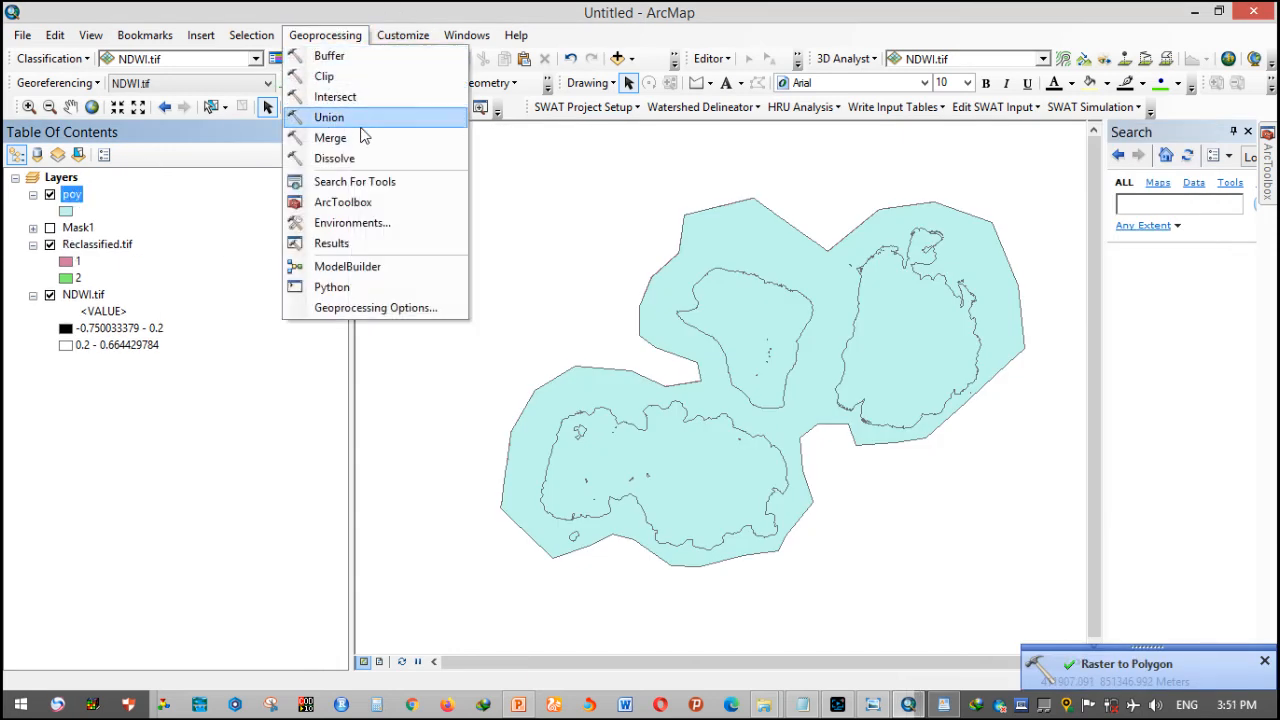
{"action": "left_click", "coordinate": [367, 160]}
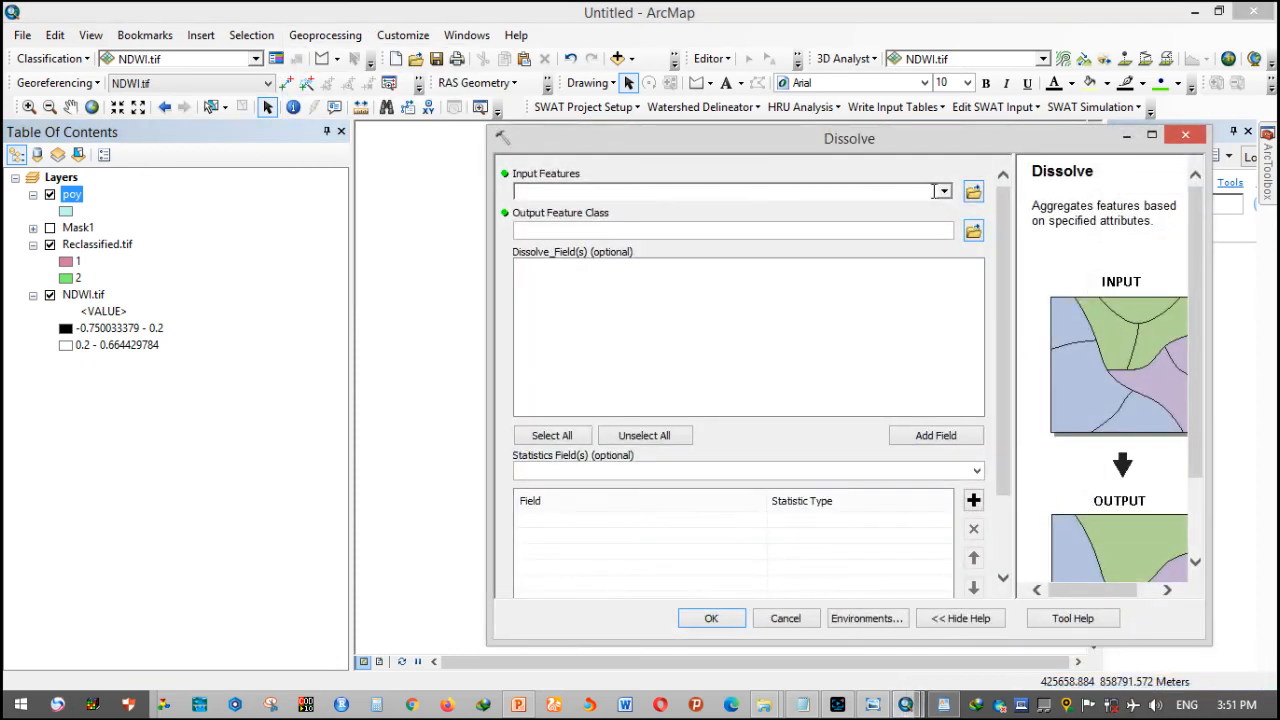
{"action": "left_click", "coordinate": [945, 192]}
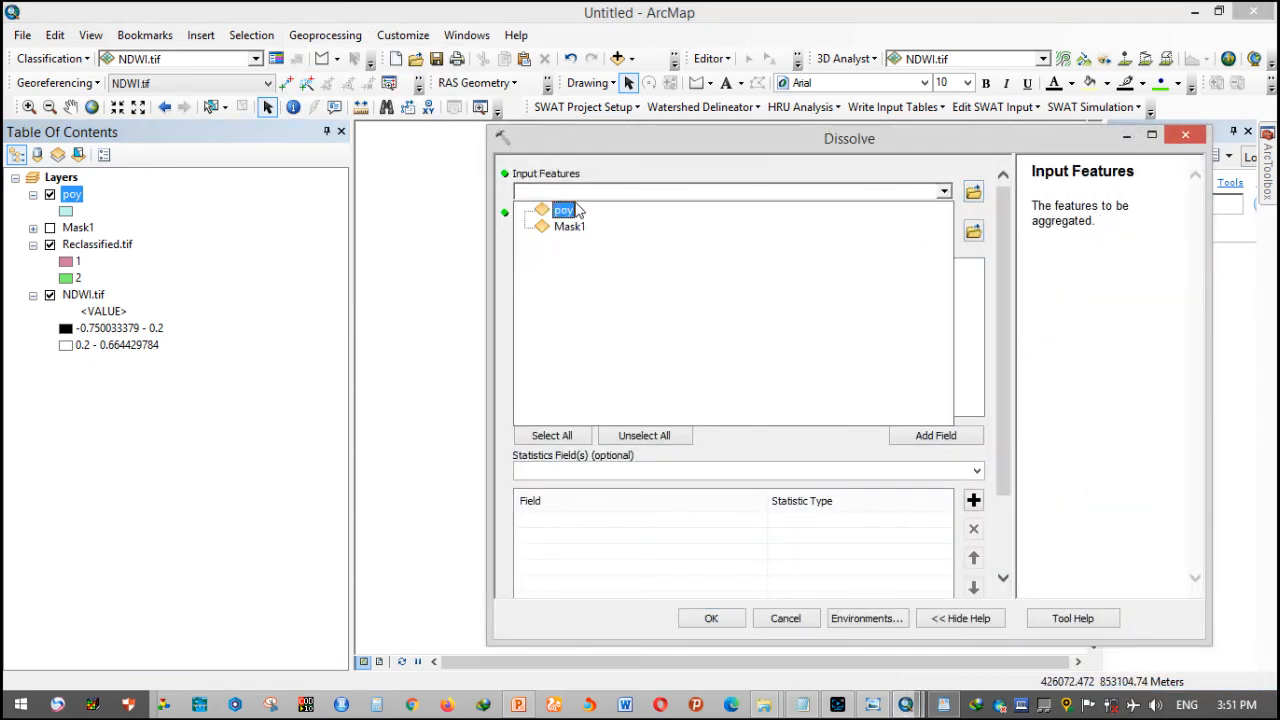
{"action": "left_click", "coordinate": [568, 210]}
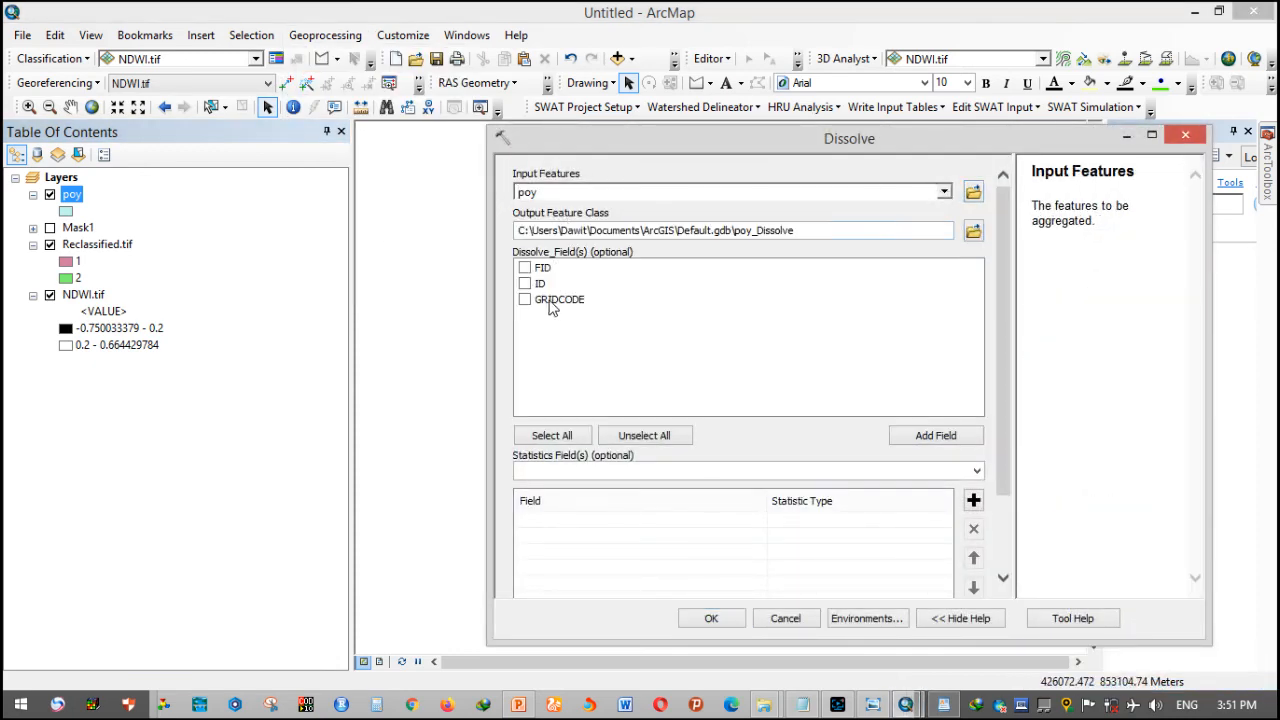
{"action": "left_click", "coordinate": [551, 301]}
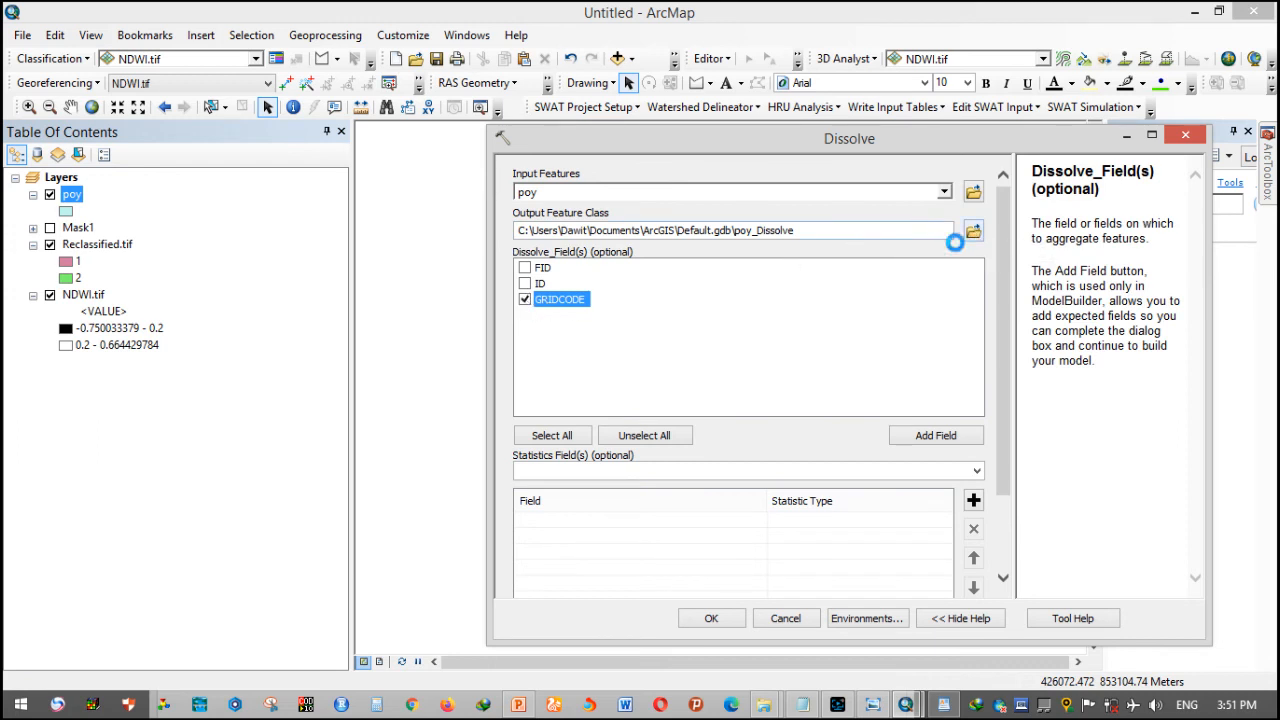
{"action": "left_click", "coordinate": [971, 232]}
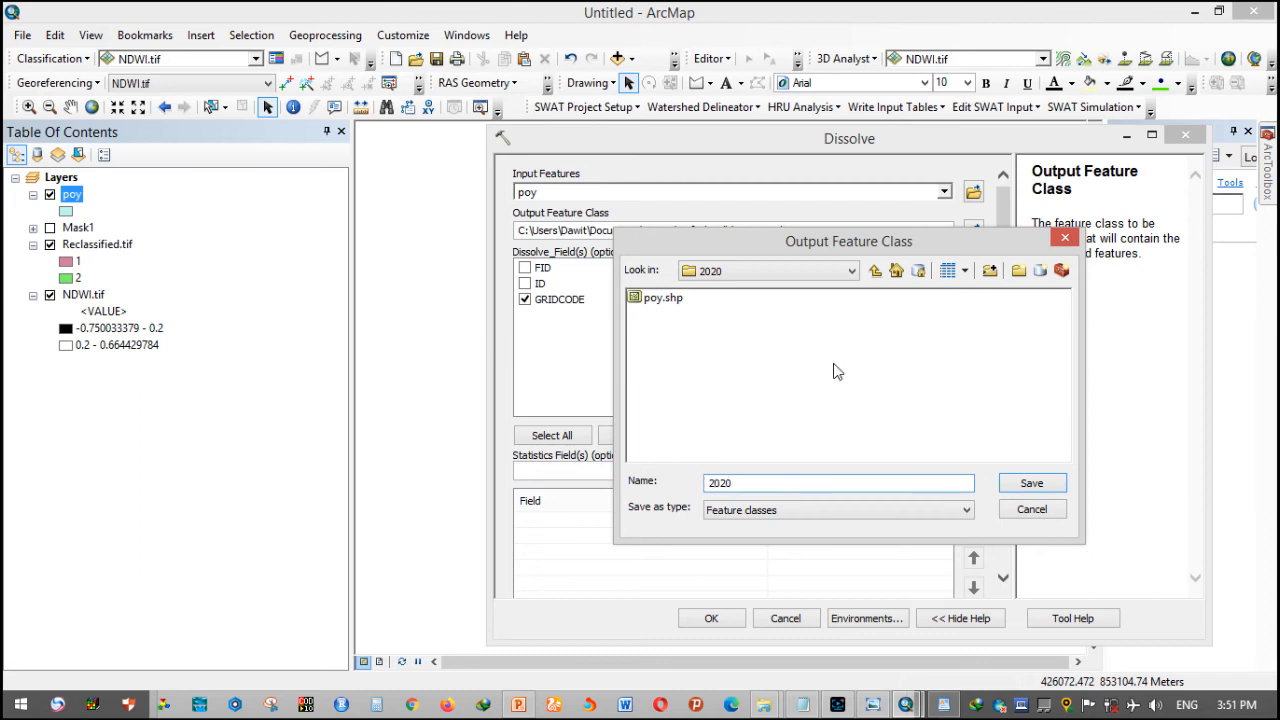
{"action": "left_click", "coordinate": [1029, 482]}
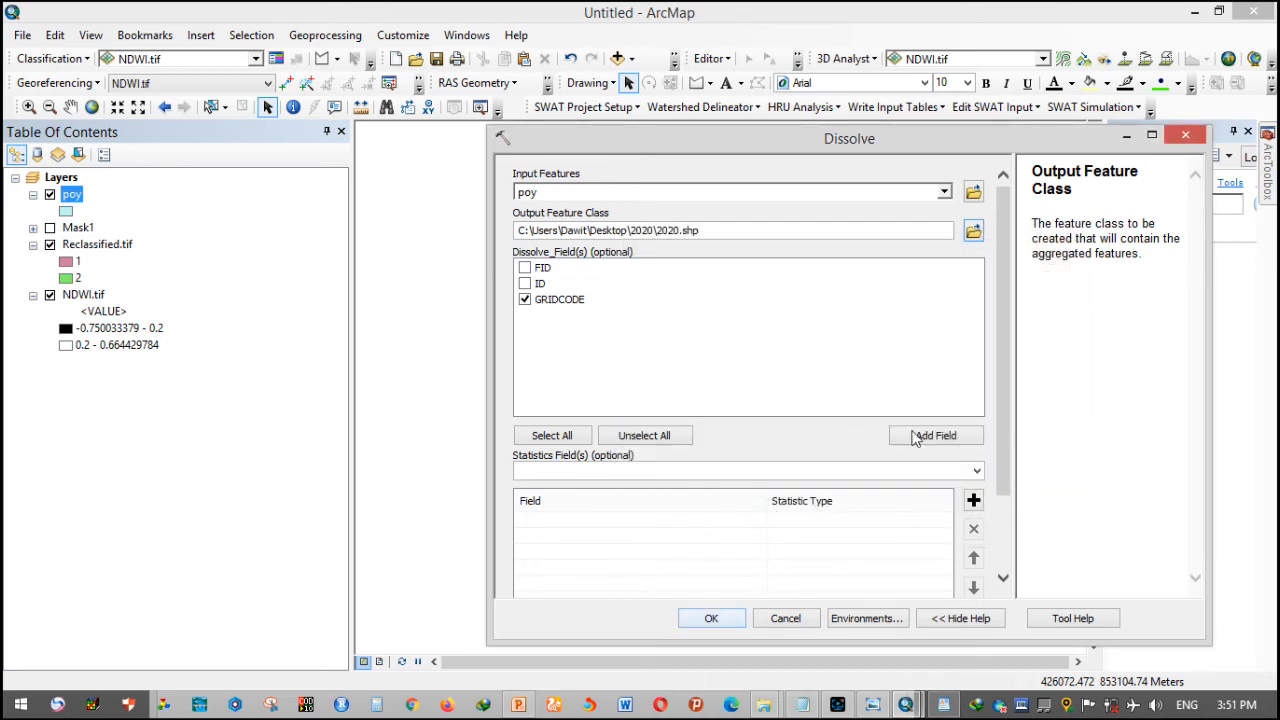
{"action": "left_click_drag", "start_coordinate": [1006, 437], "coordinate": [1000, 511]}
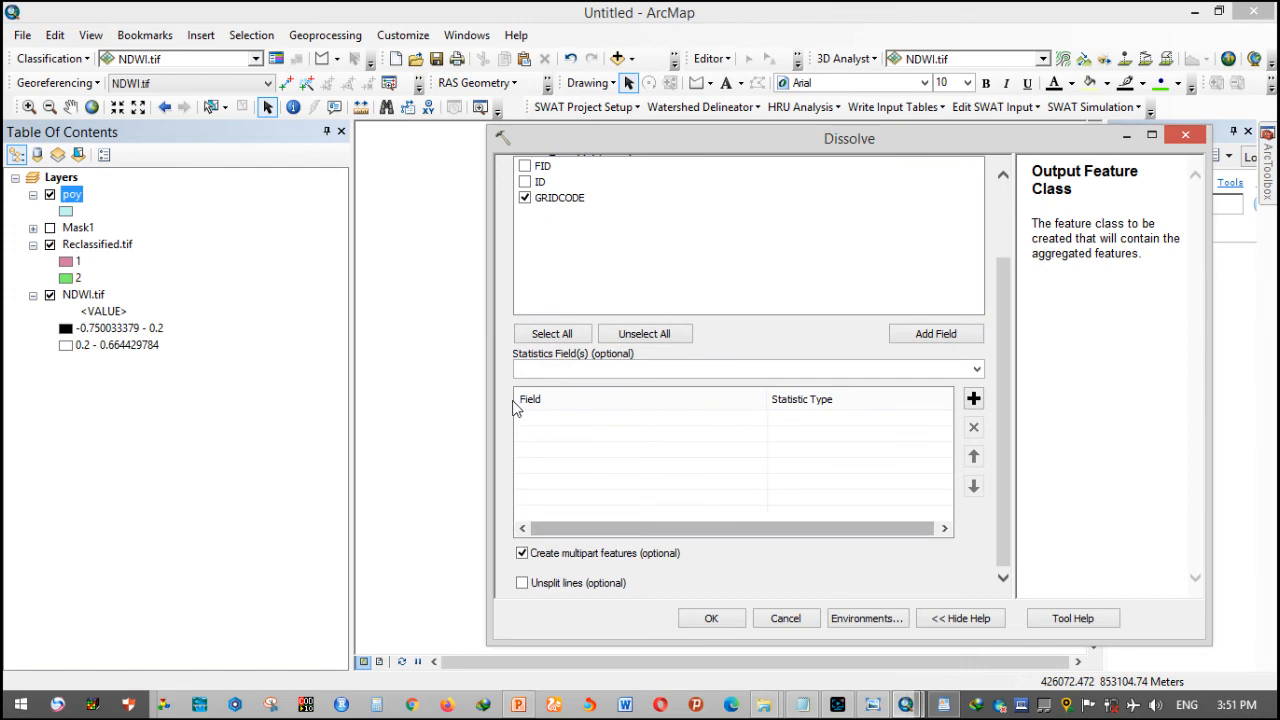
{"action": "left_click", "coordinate": [709, 617]}
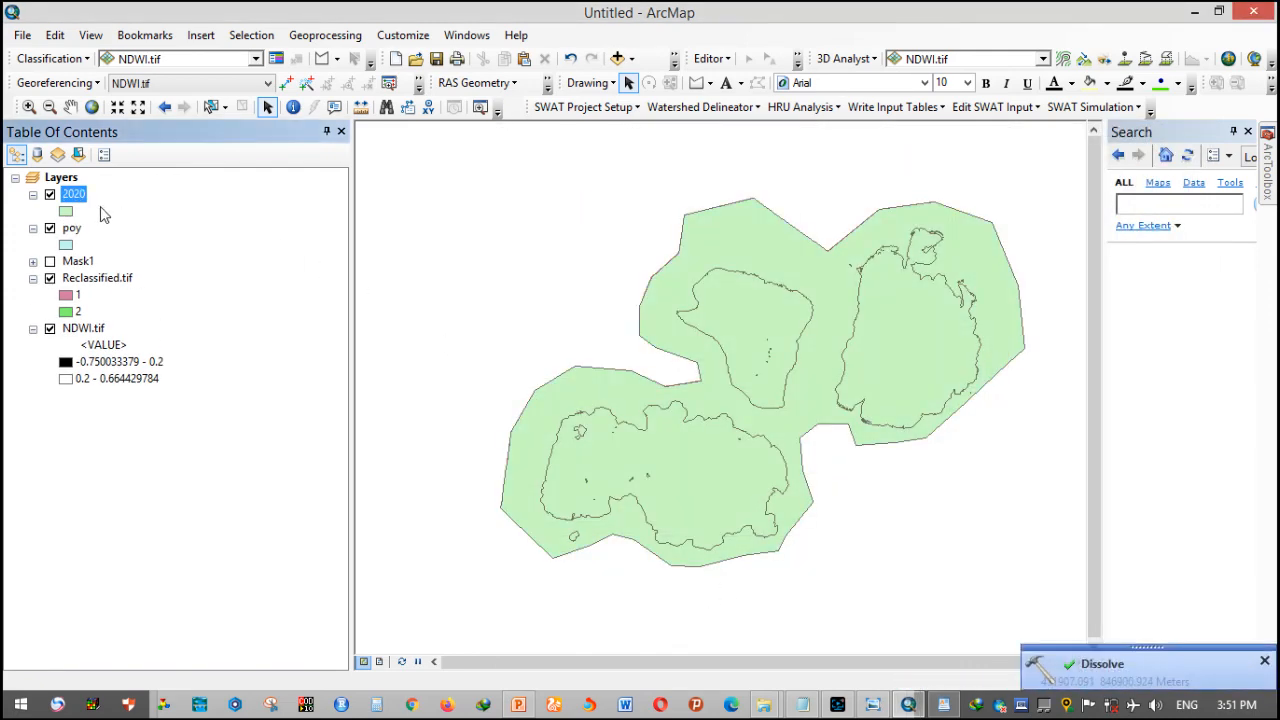
- Add a Double field named Area to the attribute table of the dissolved 2020 layer
{"action": "right_click", "coordinate": [80, 195]}
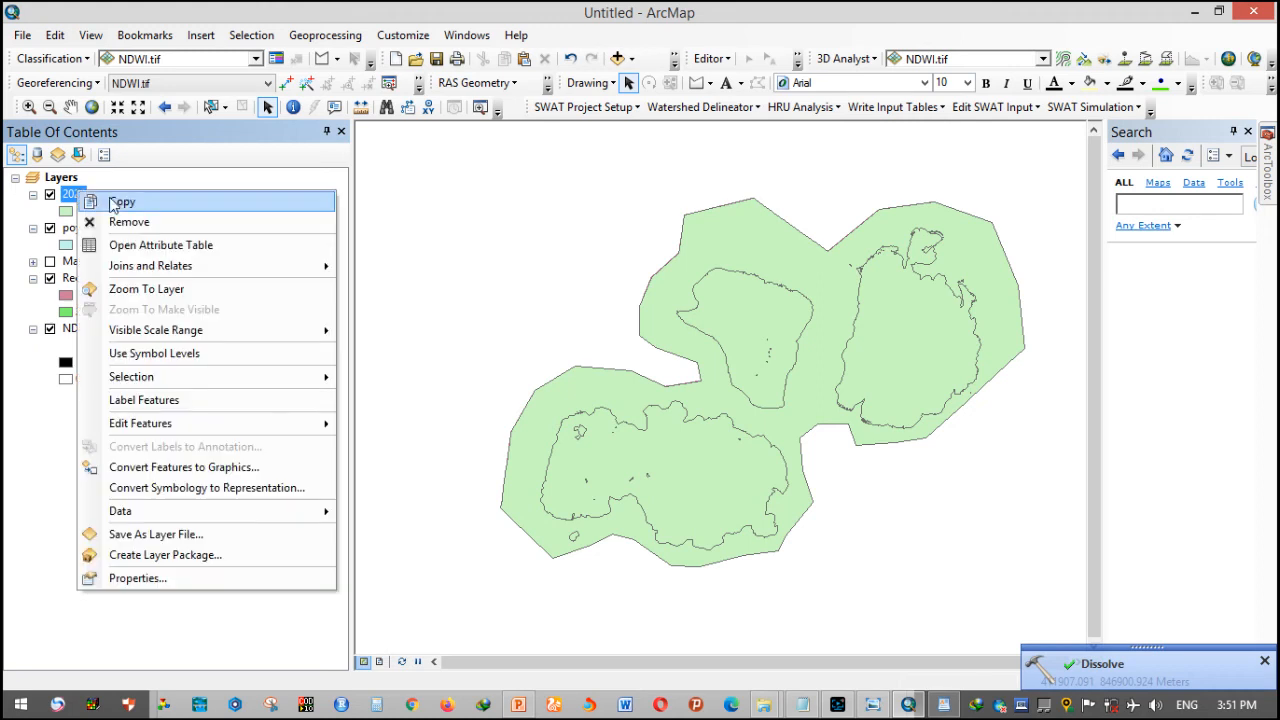
{"action": "left_click", "coordinate": [155, 244]}
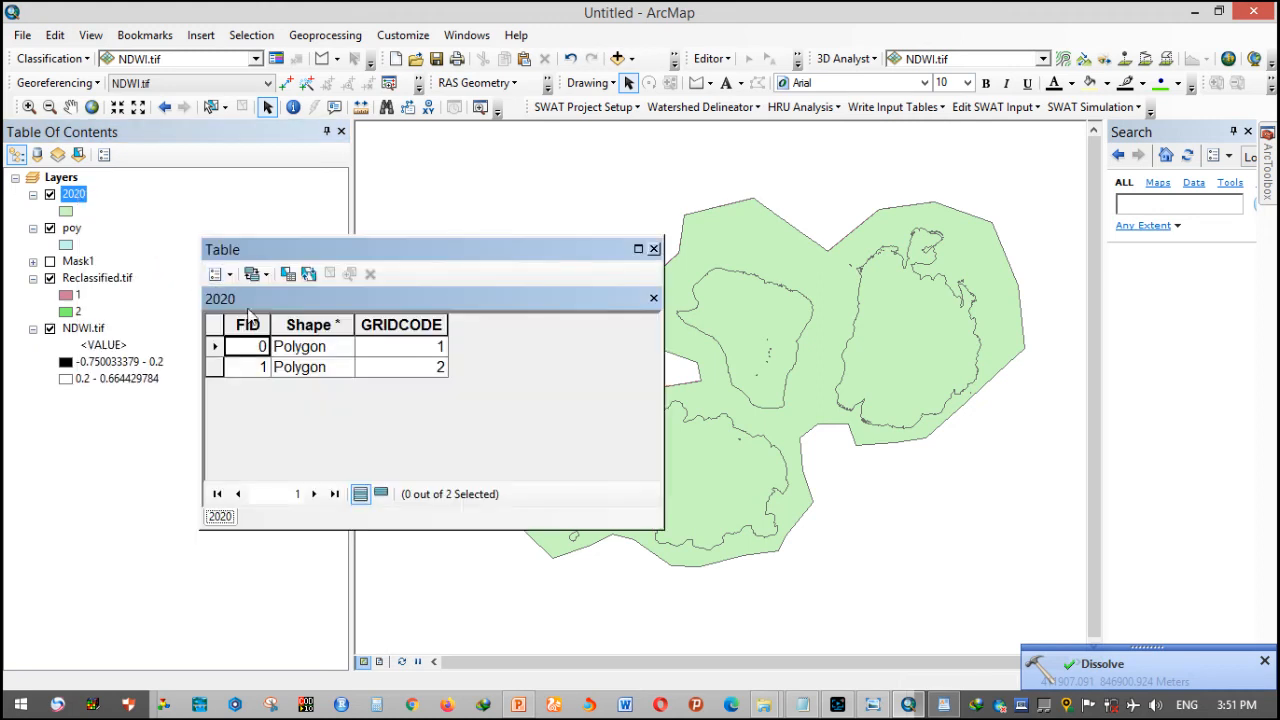
{"action": "left_click", "coordinate": [220, 274]}
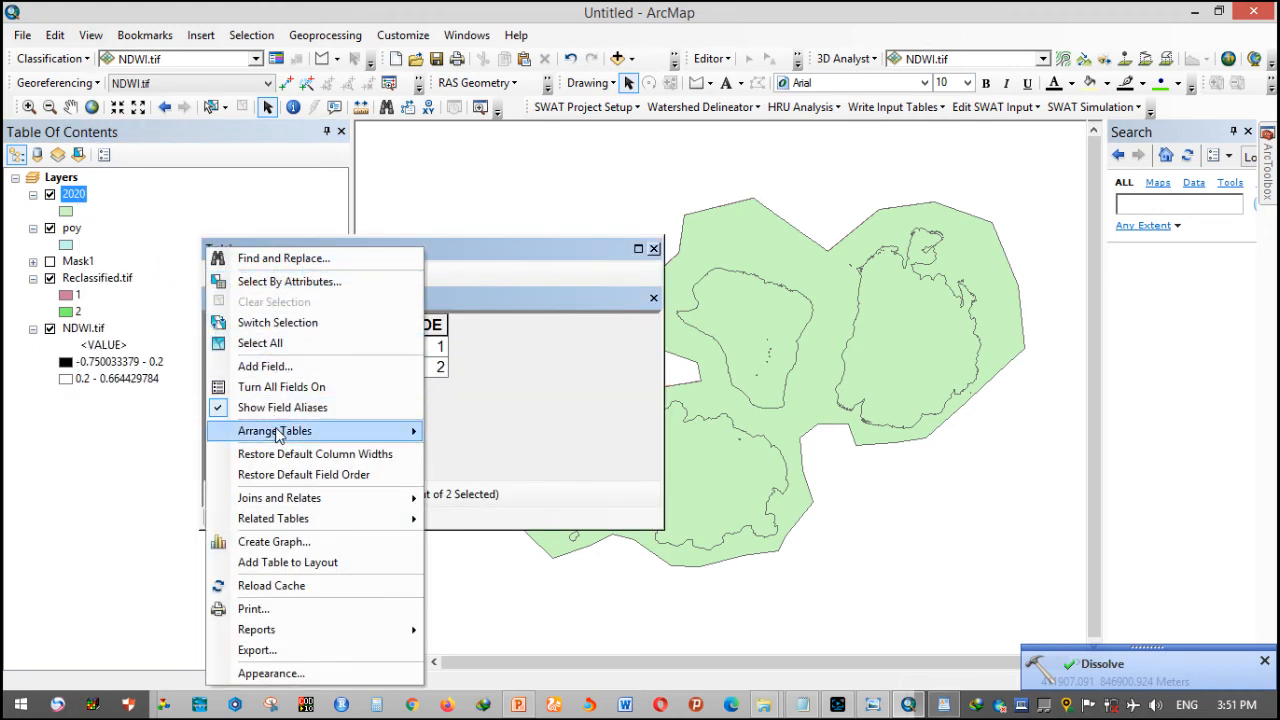
{"action": "left_click", "coordinate": [288, 367]}
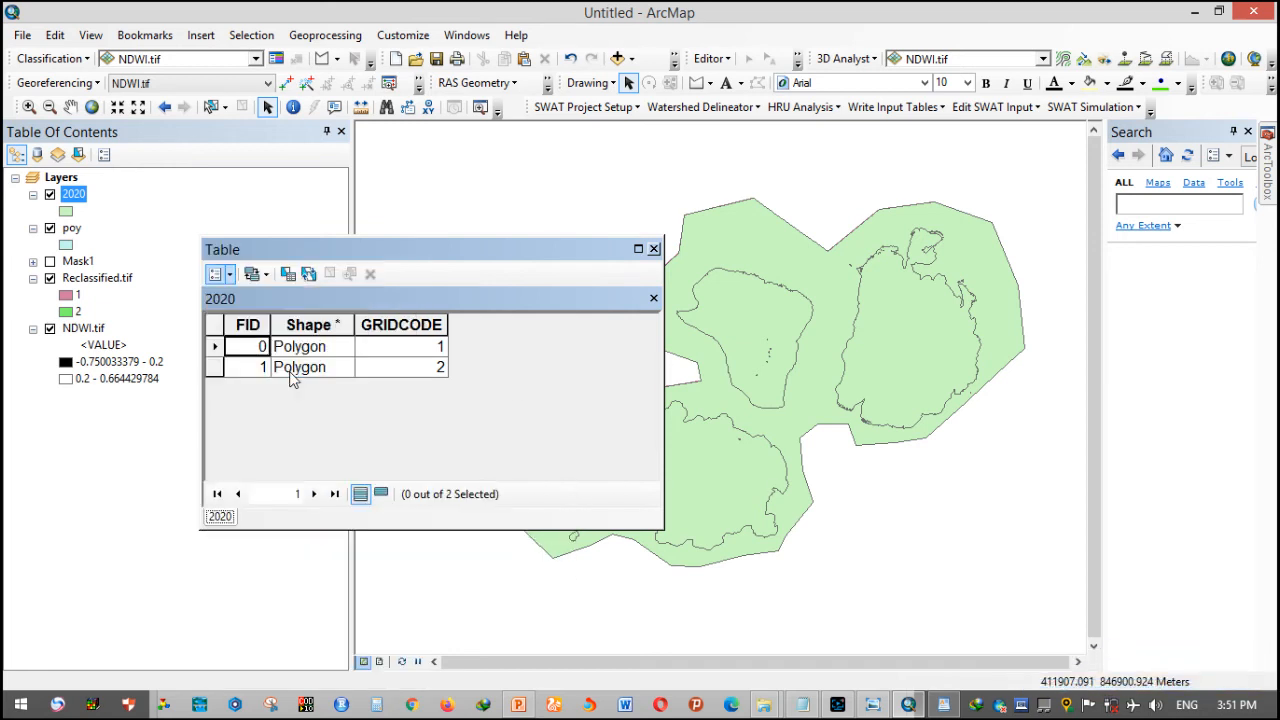
{"action": "type", "text": "A"}
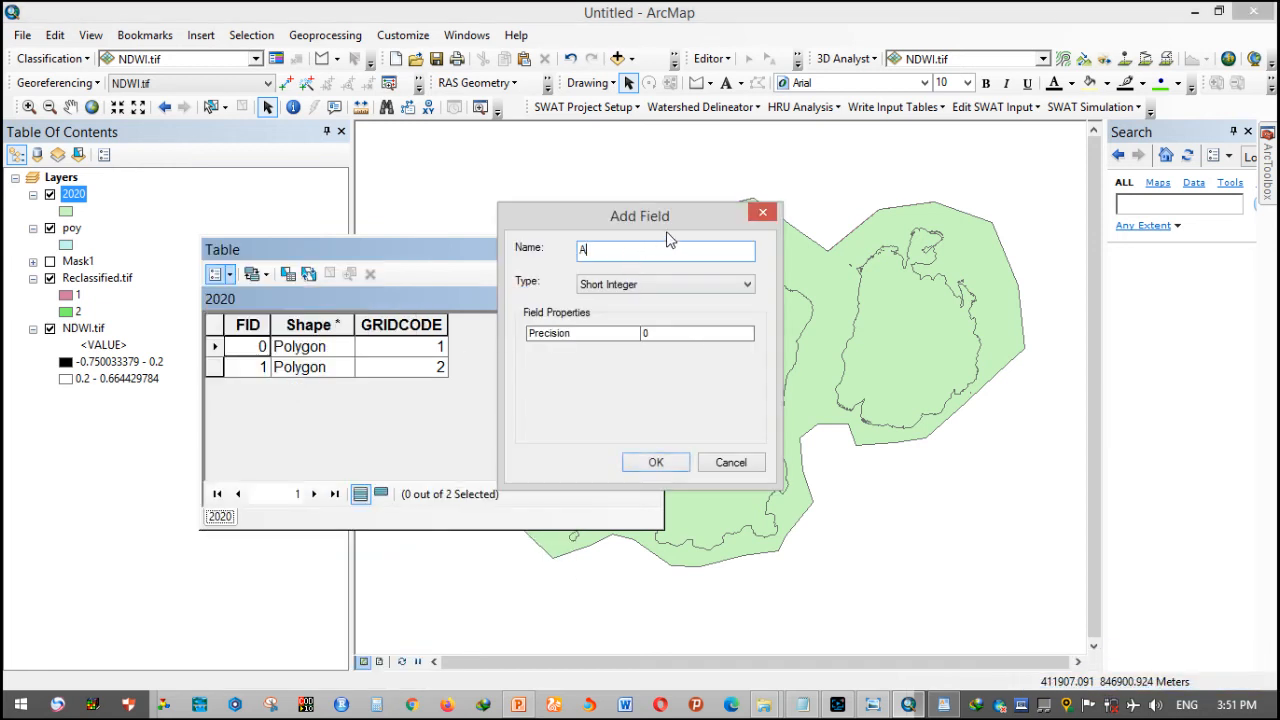
{"action": "type", "text": "rea"}
{"action": "left_click", "coordinate": [681, 287]}
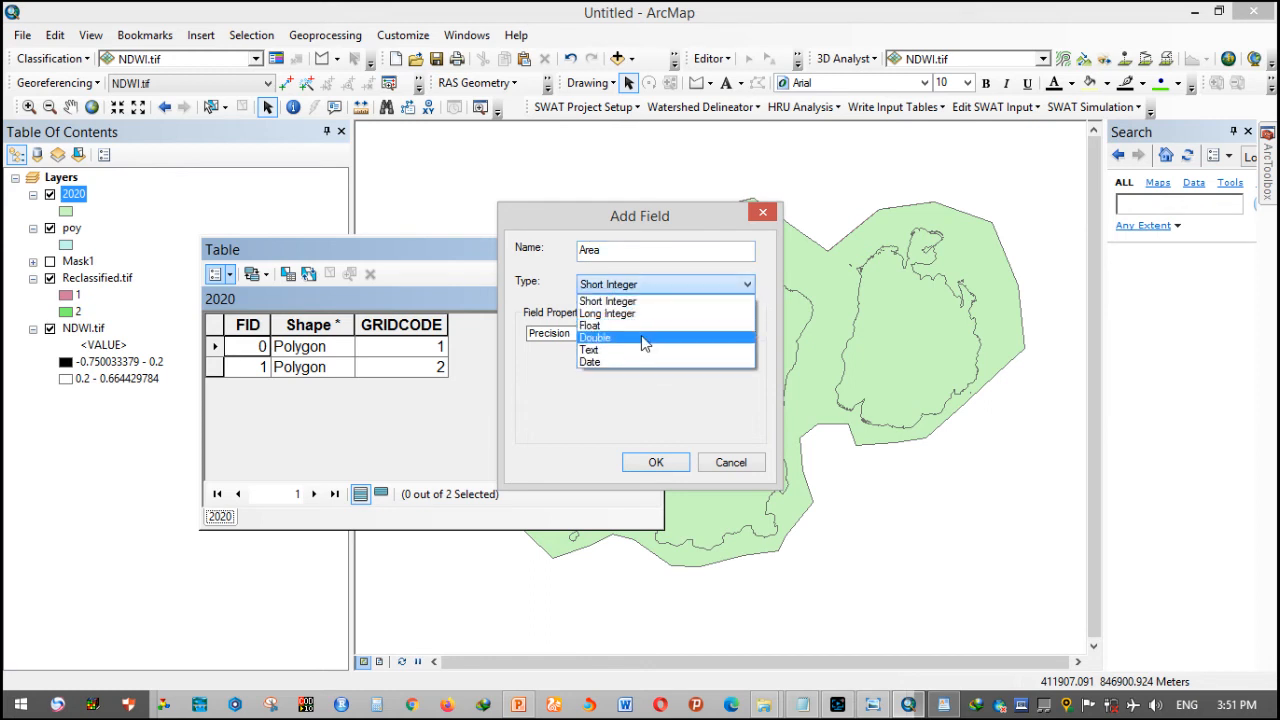
{"action": "left_click", "coordinate": [658, 337]}
{"action": "type", "text": "5"}
{"action": "left_click", "coordinate": [686, 349]}
{"action": "left_click", "coordinate": [656, 462]}
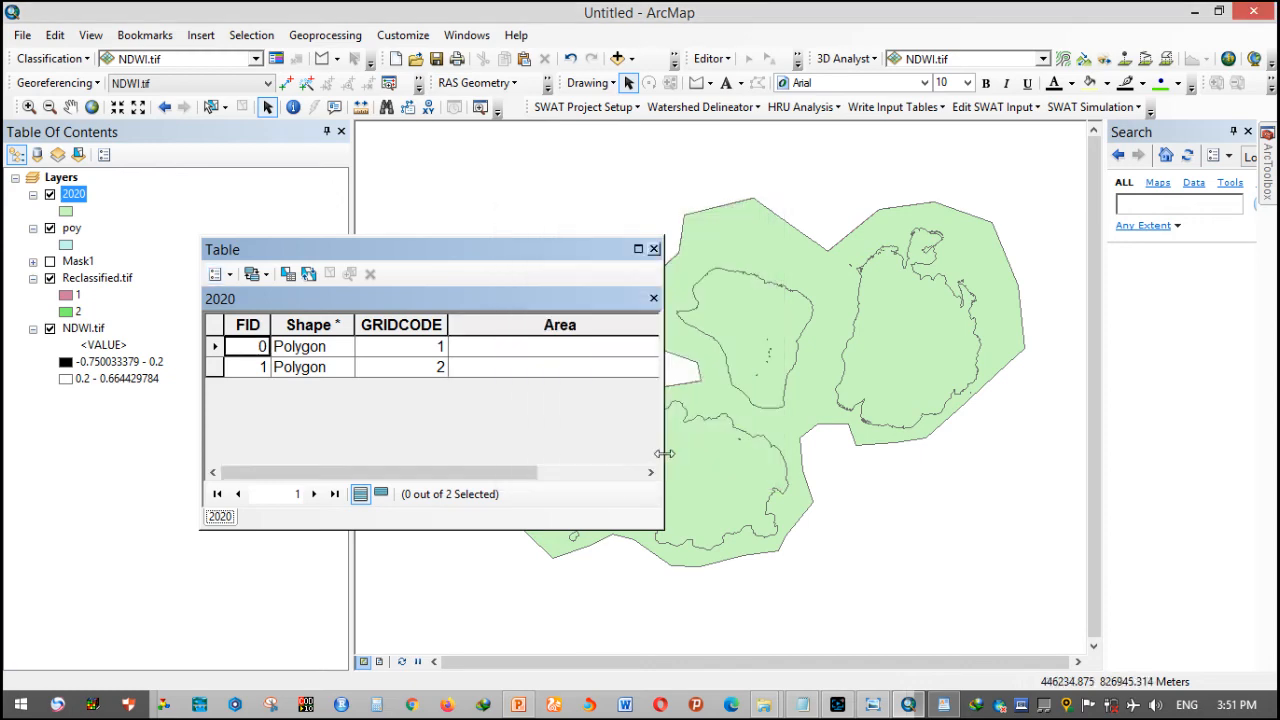
- Calculate the polygon areas in square kilometers into the Area field, using the data source's coordinate system
{"action": "right_click", "coordinate": [576, 326]}
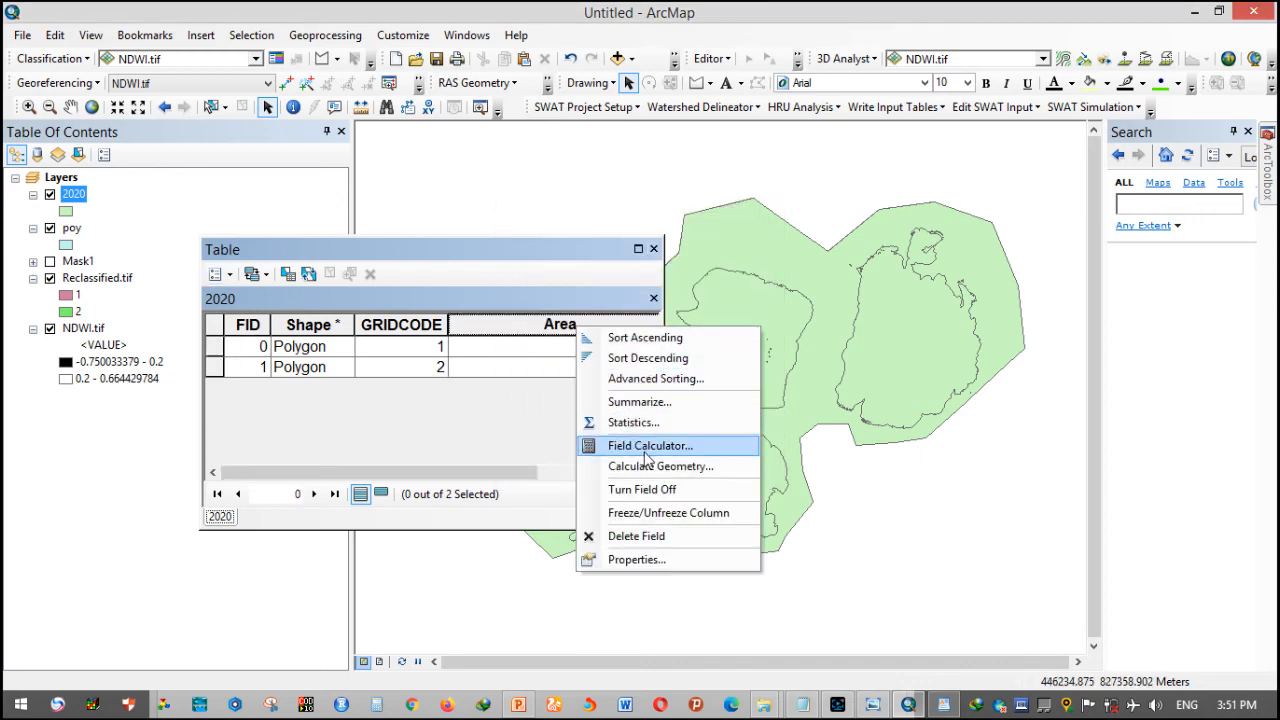
{"action": "left_click", "coordinate": [662, 466]}
{"action": "left_click", "coordinate": [588, 393]}
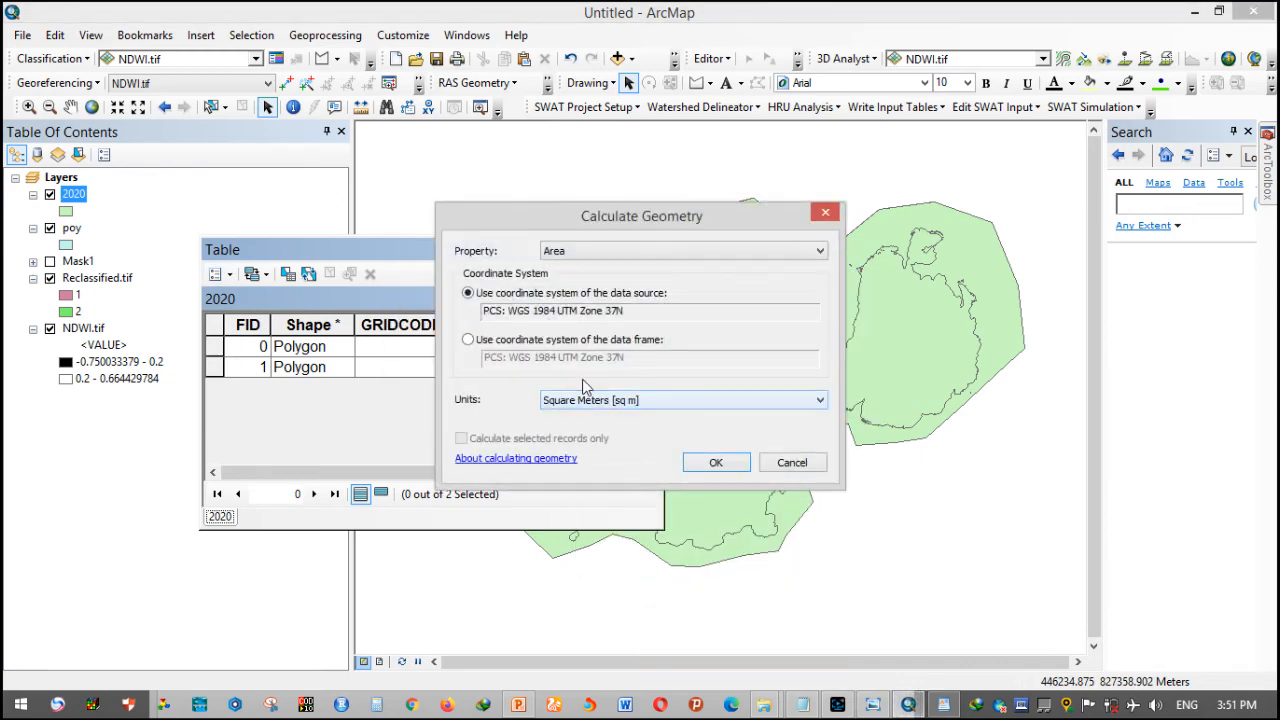
{"action": "left_click", "coordinate": [615, 400]}
{"action": "left_click", "coordinate": [593, 481]}
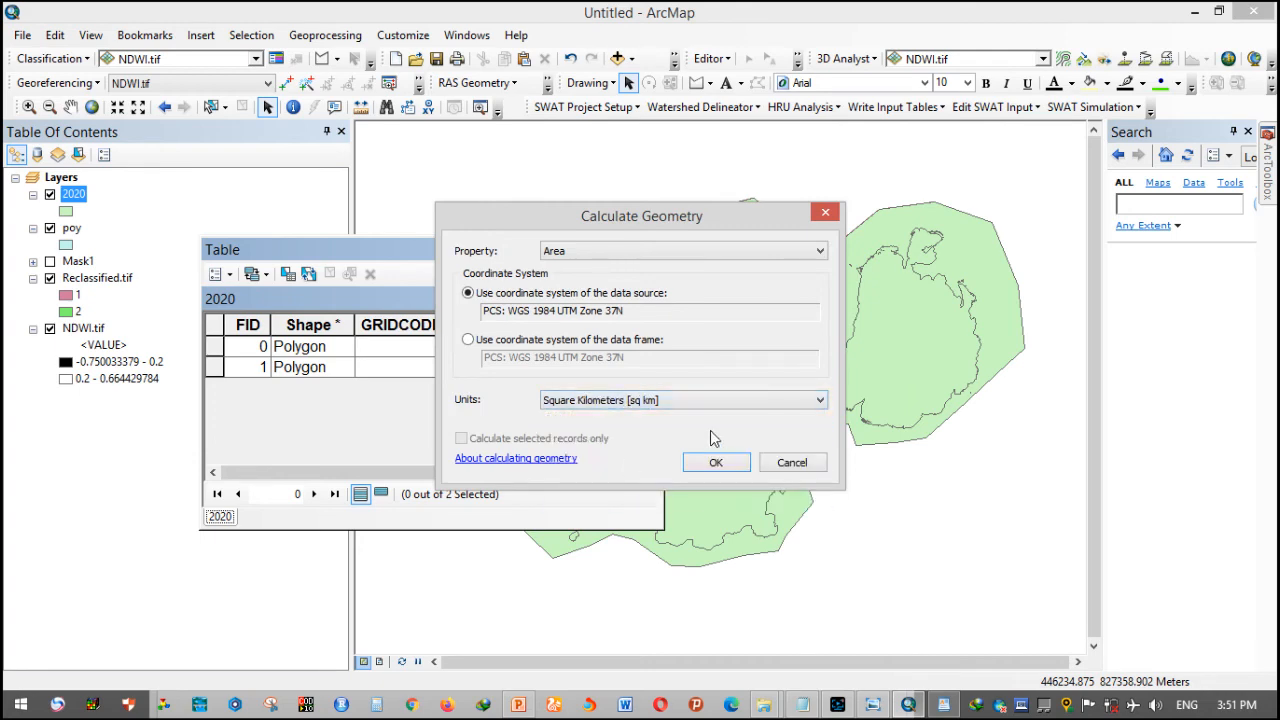
{"action": "left_click", "coordinate": [726, 465]}
{"action": "left_click", "coordinate": [605, 397]}
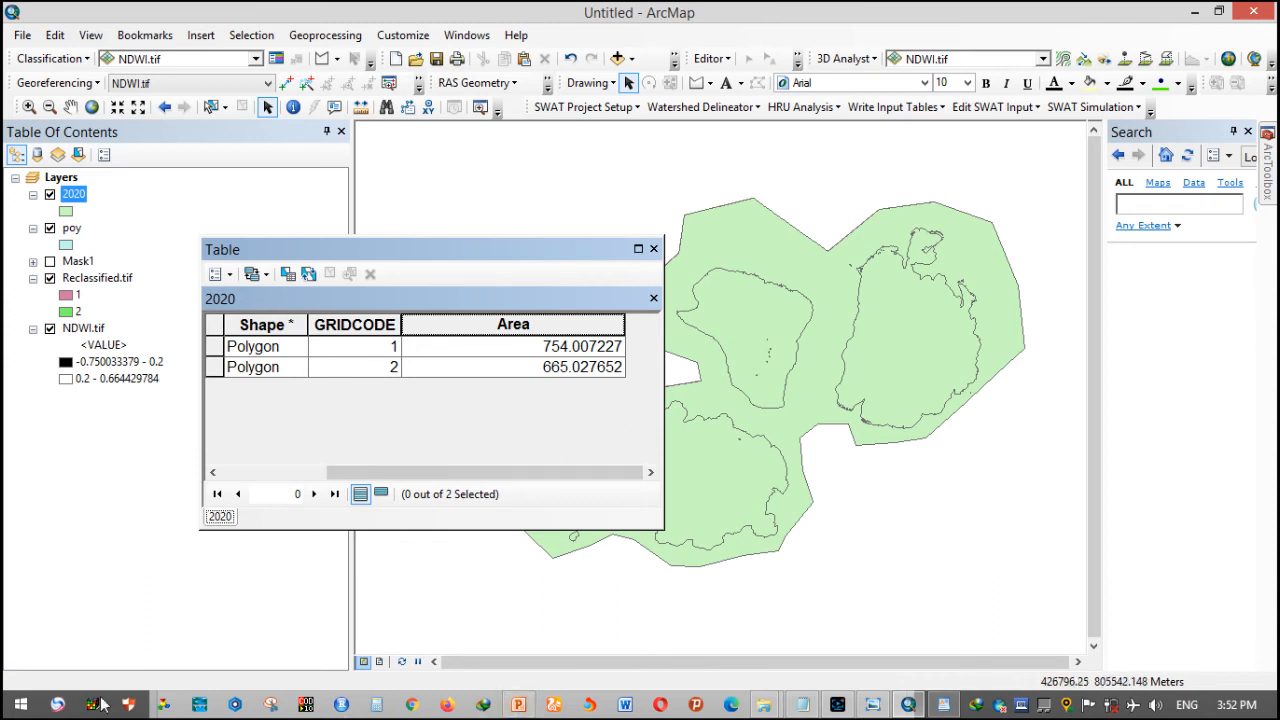
- Start Excel and copy the Area value of the GRIDCODE 2 polygon from the 2020 attribute table
{"action": "left_click", "coordinate": [517, 705]}
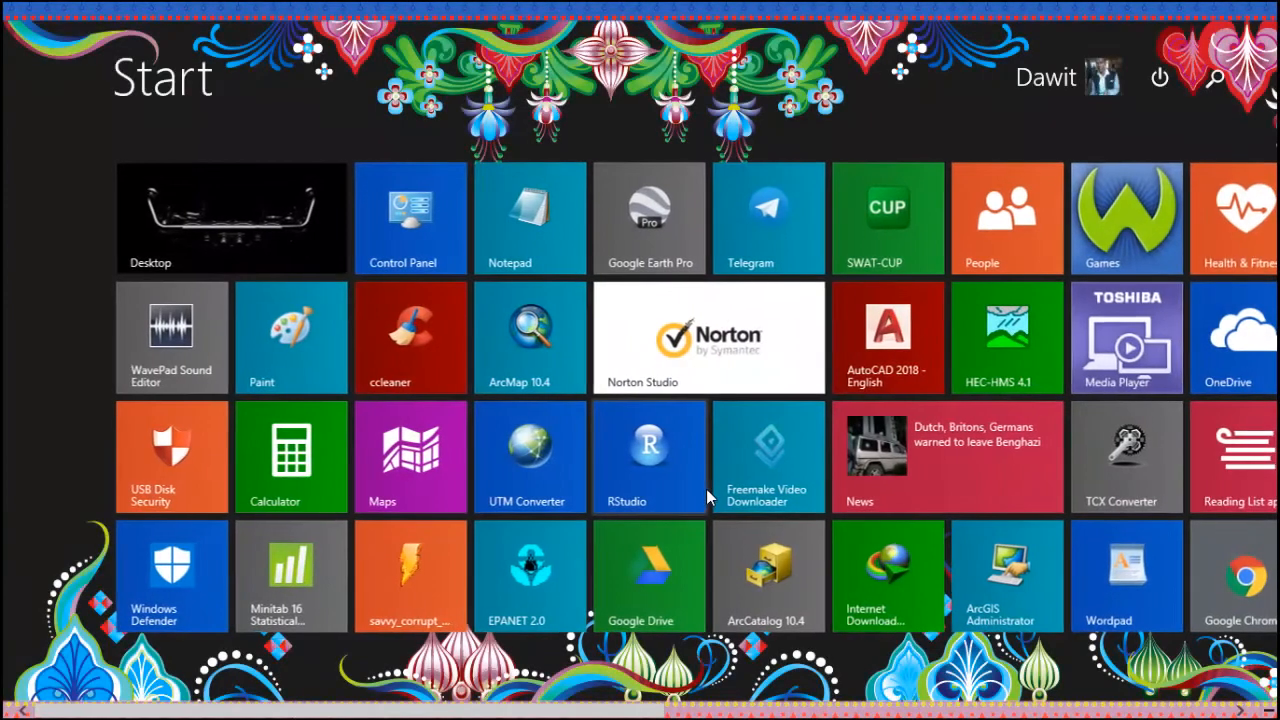
{"action": "key", "text": "super"}
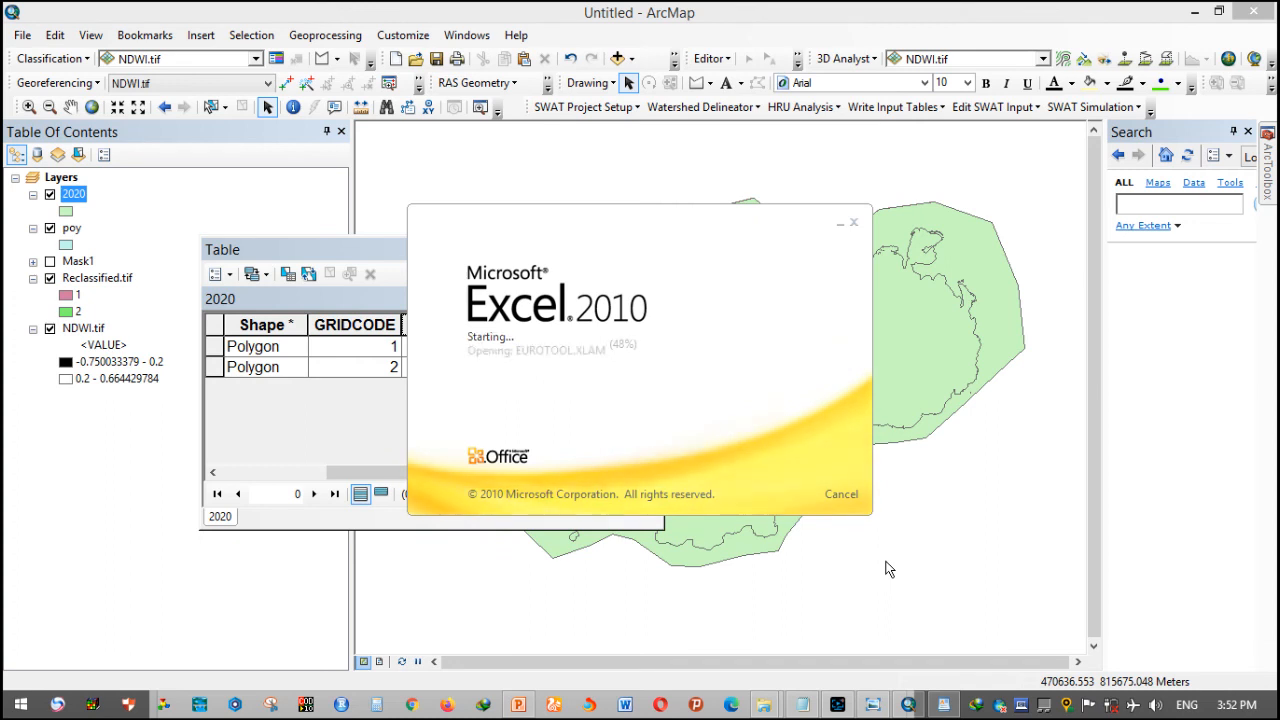
{"action": "left_click", "coordinate": [214, 369]}
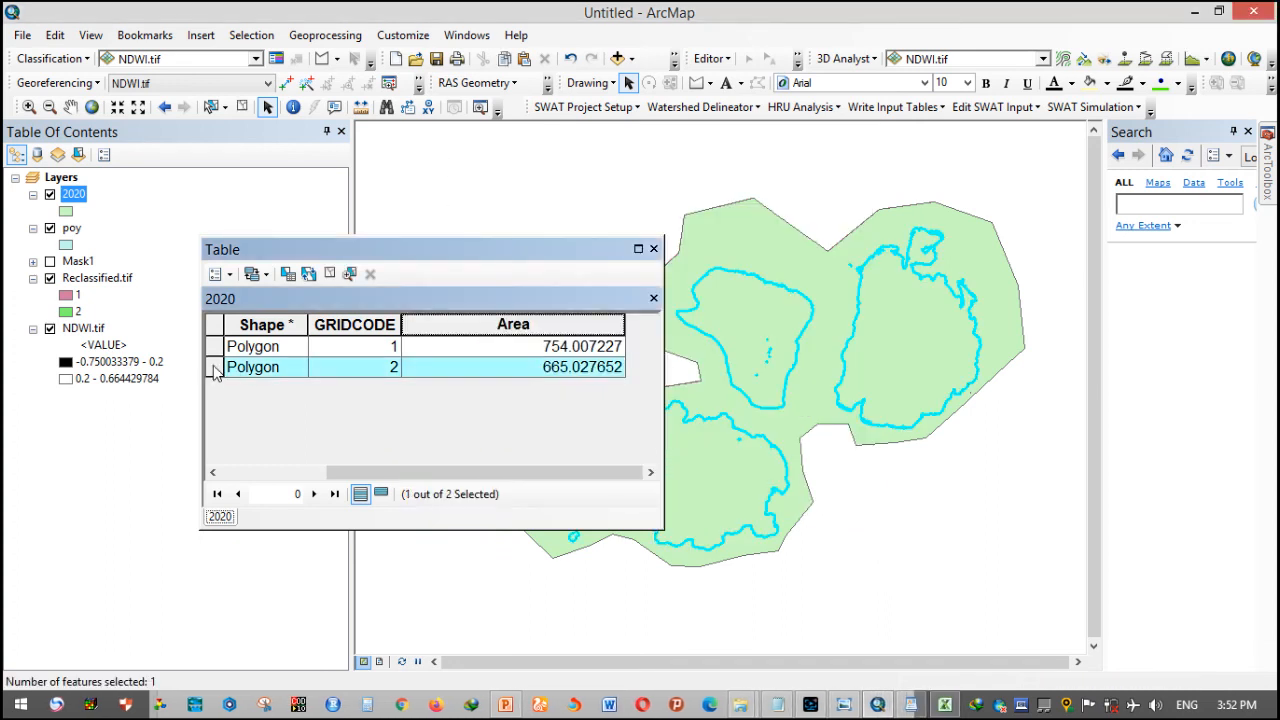
{"action": "left_click", "coordinate": [522, 370]}
{"action": "right_click", "coordinate": [528, 369]}
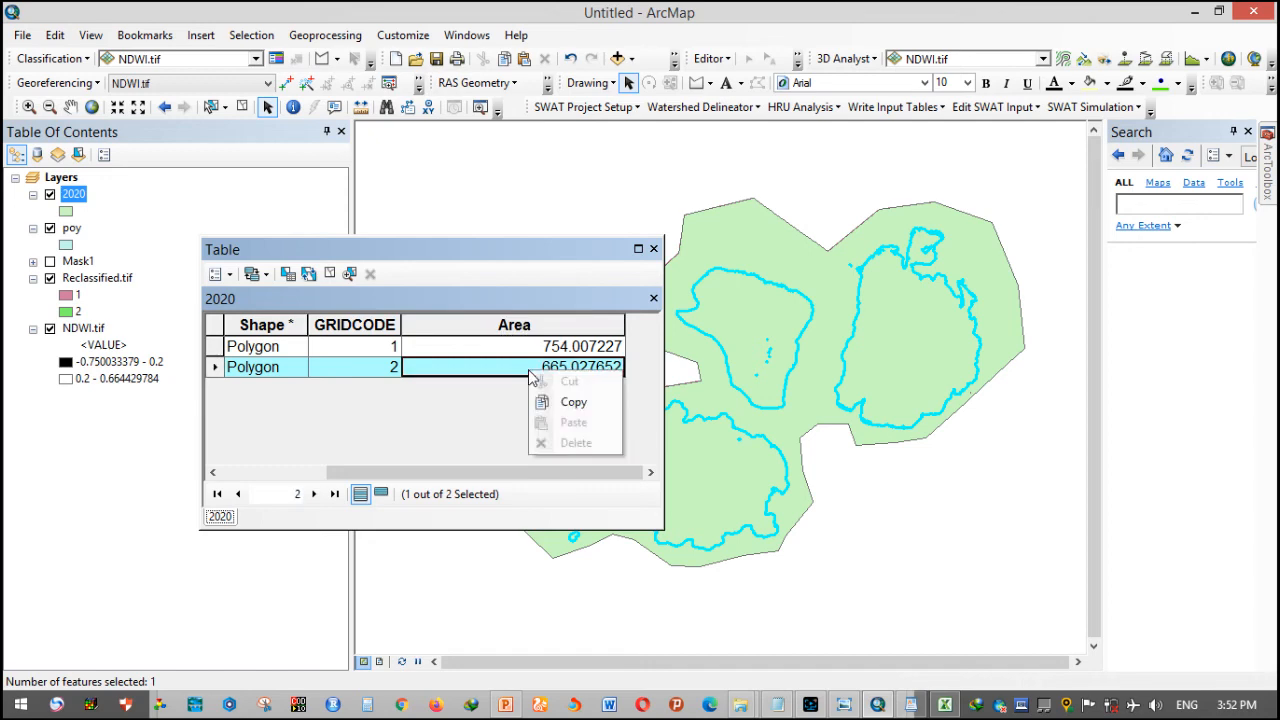
{"action": "left_click", "coordinate": [568, 412]}
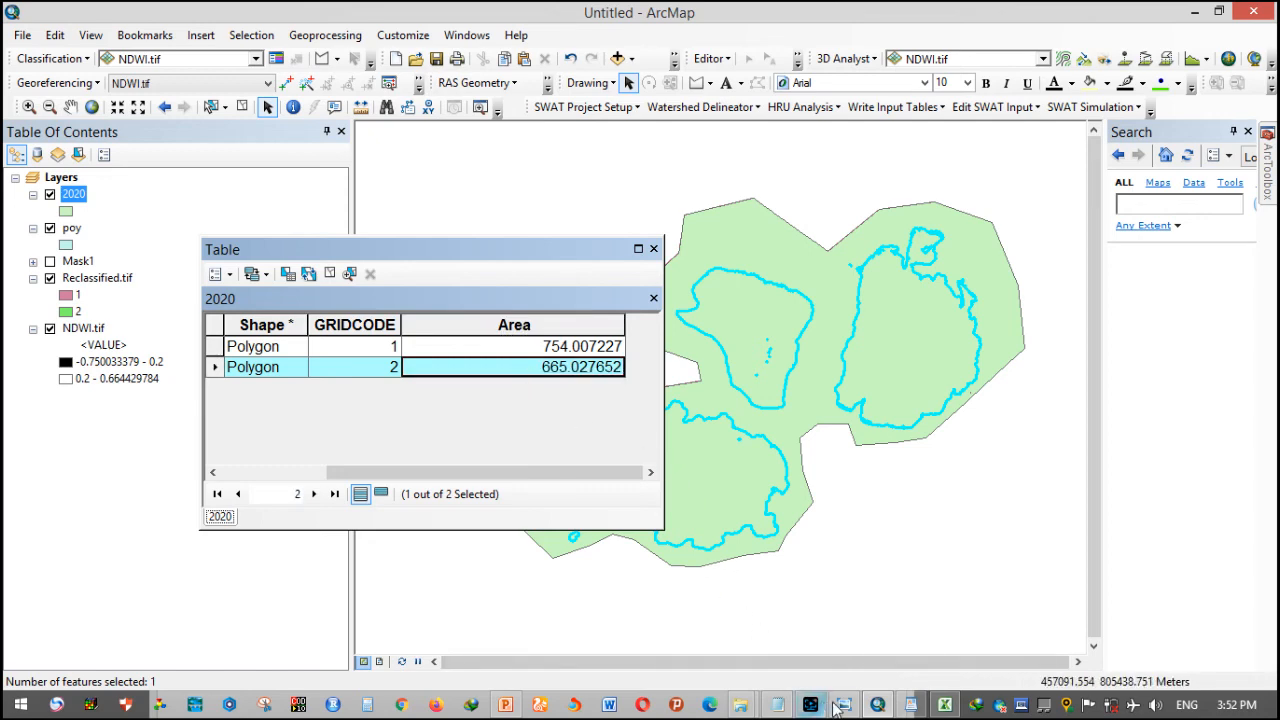
- Switch to Excel, list the years 1985, 2000 and 2020 in cells B4 to B6, and paste the copied area into C6
{"action": "left_click", "coordinate": [944, 705]}
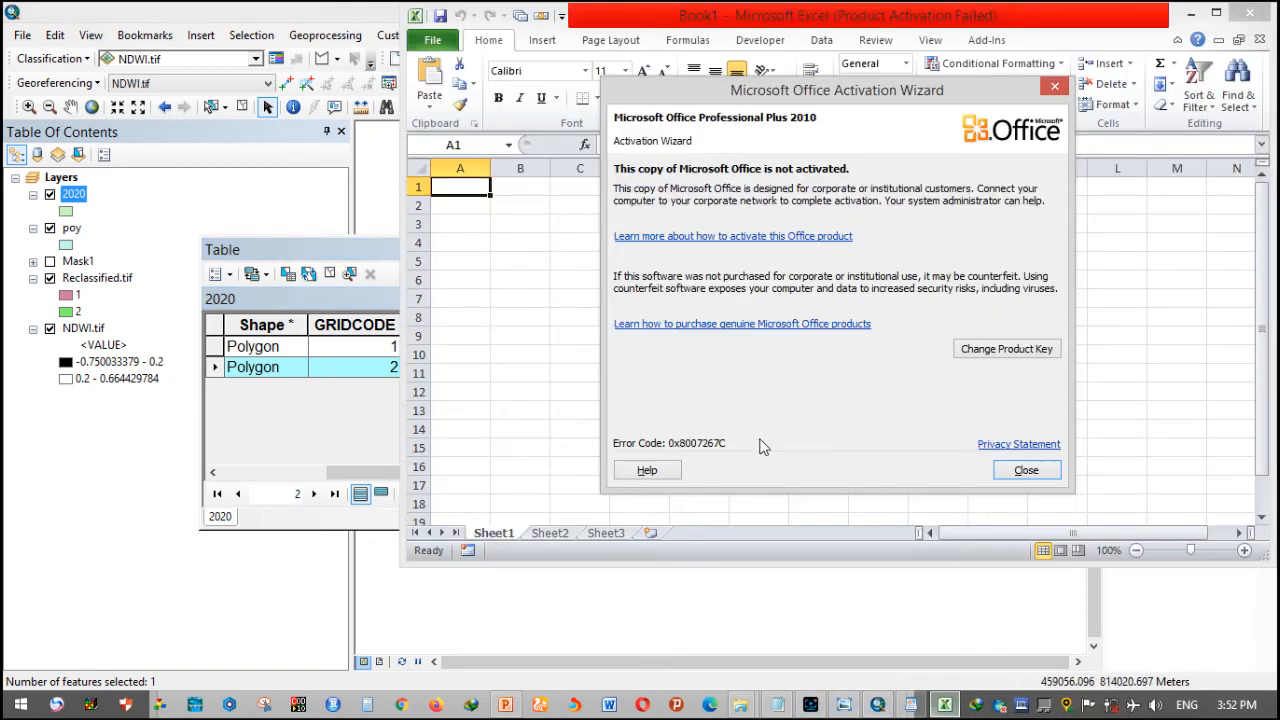
{"action": "left_click", "coordinate": [1027, 470]}
{"action": "left_click", "coordinate": [529, 243]}
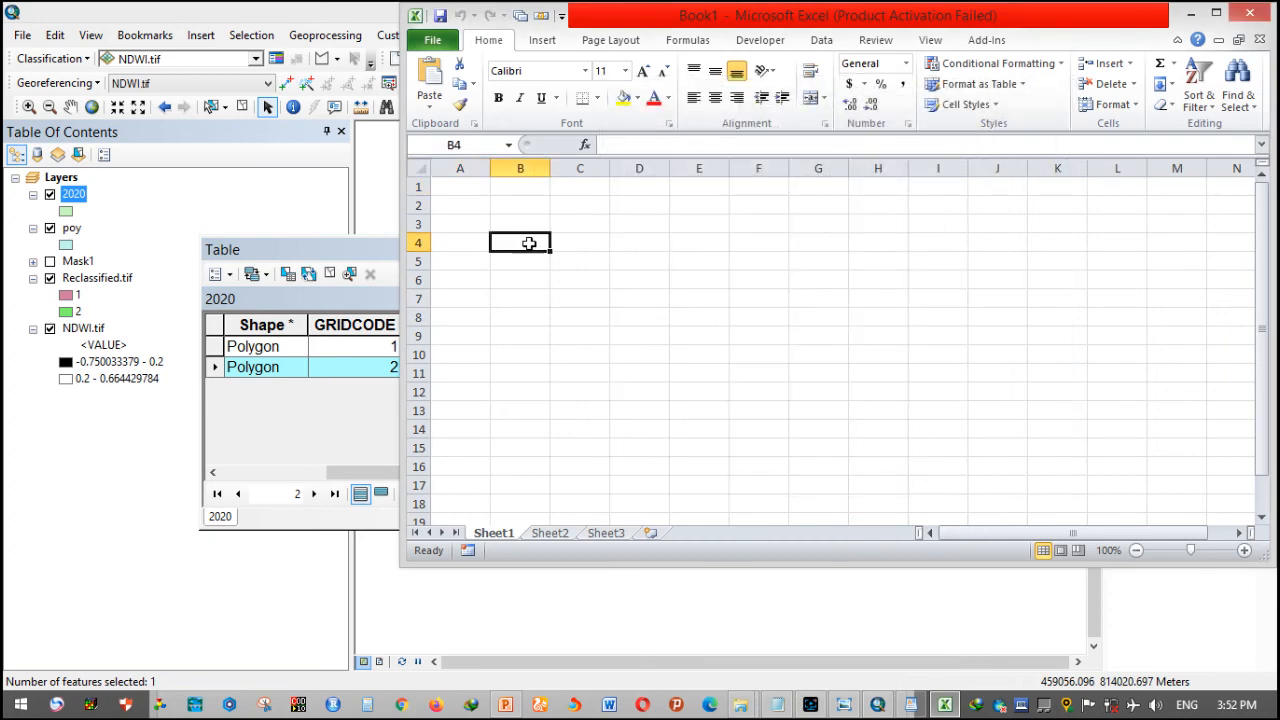
{"action": "type", "text": "1985"}
{"action": "key", "text": "Return"}
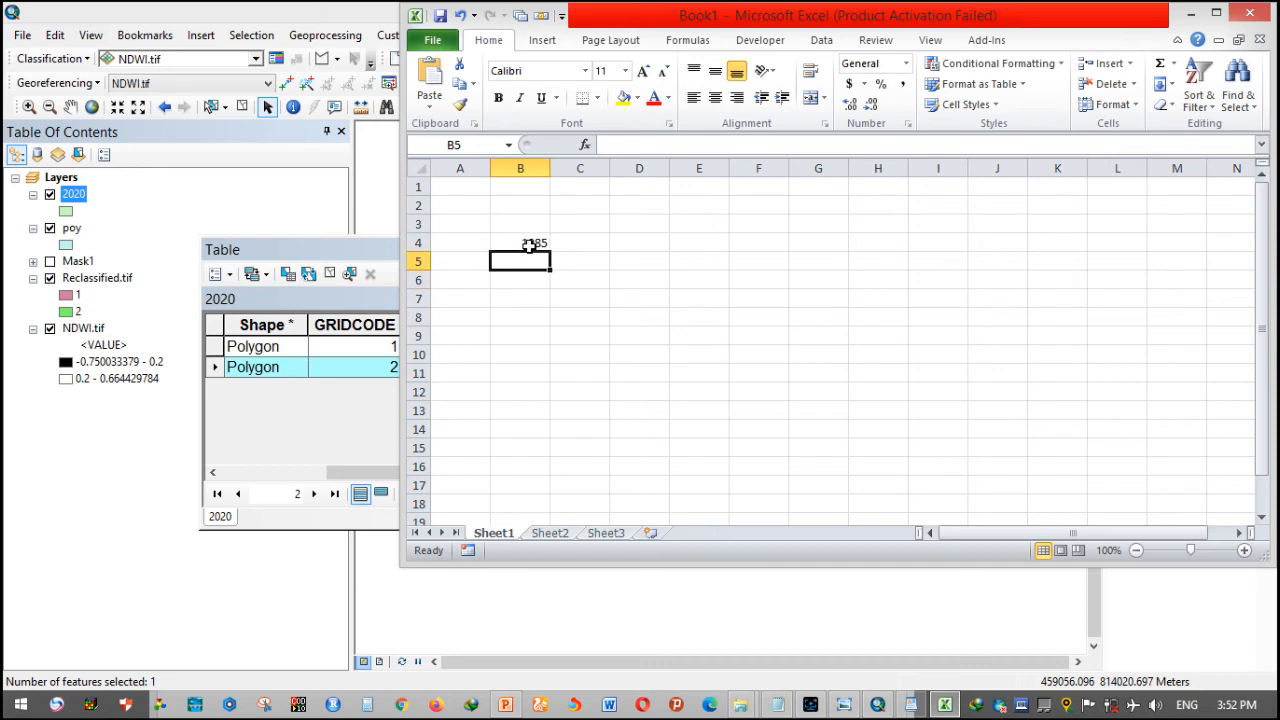
{"action": "type", "text": "2000"}
{"action": "key", "text": "Return"}
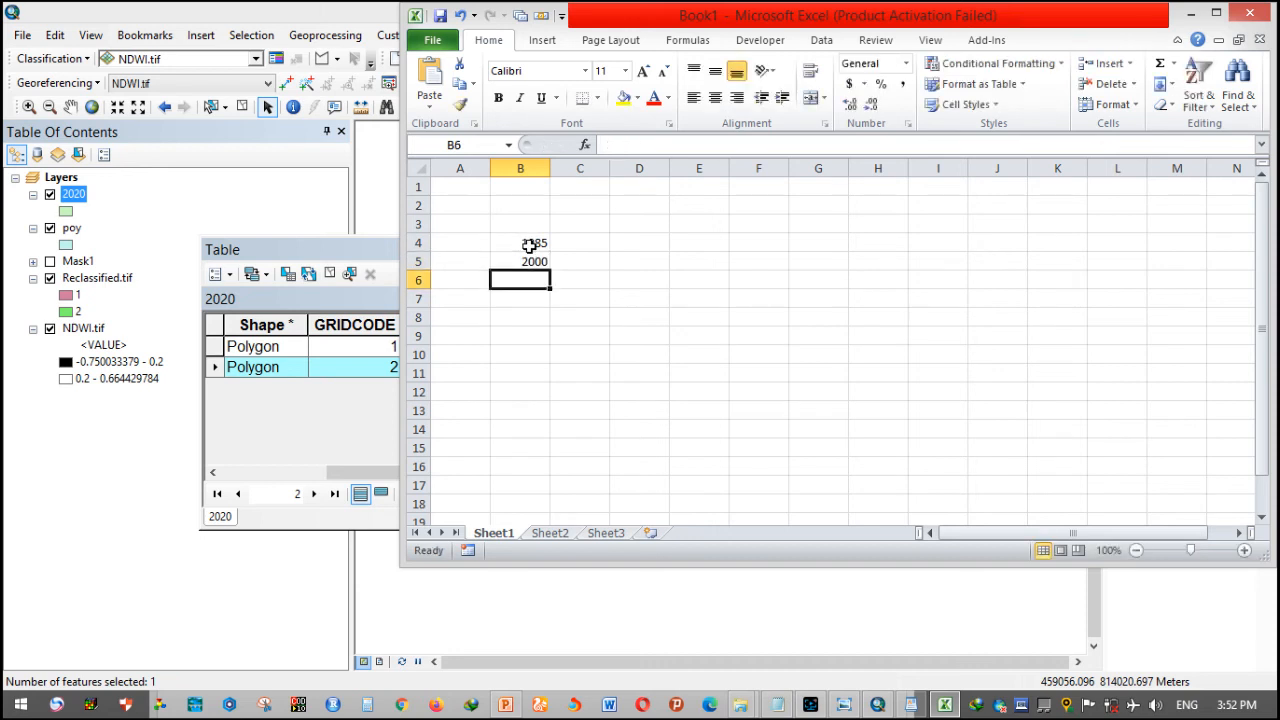
{"action": "type", "text": "2020"}
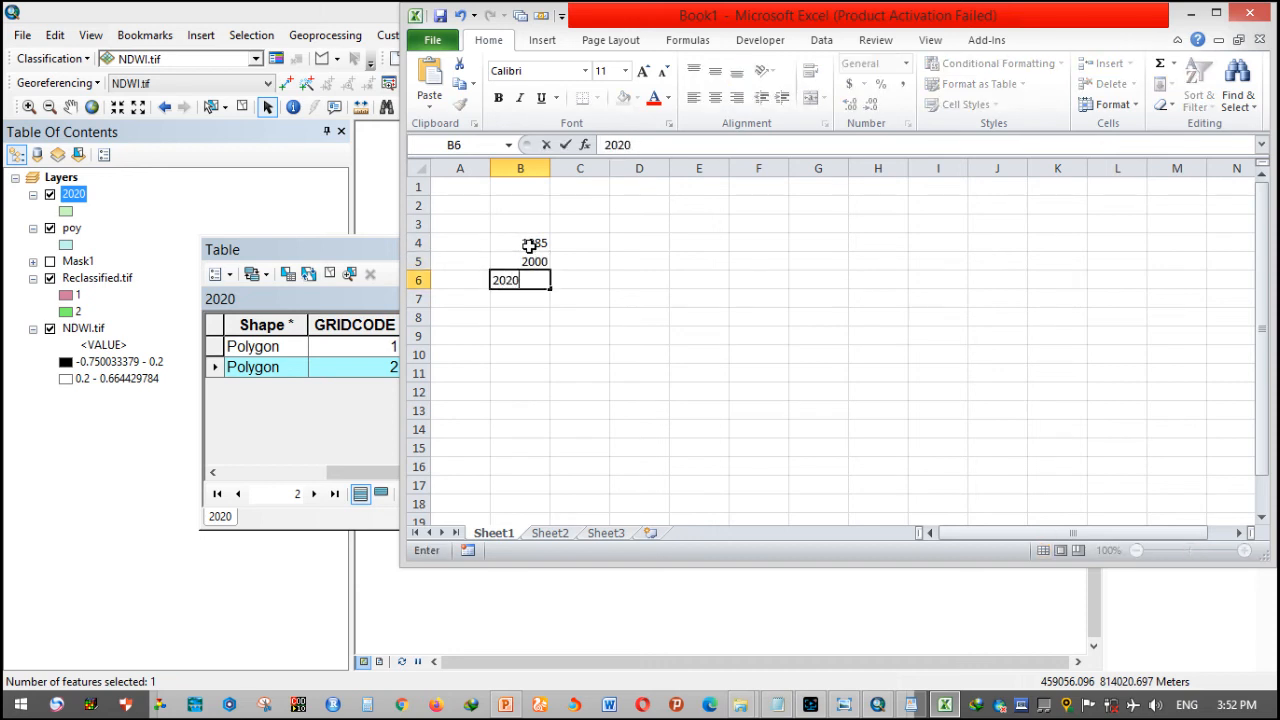
{"action": "key", "text": "Tab"}
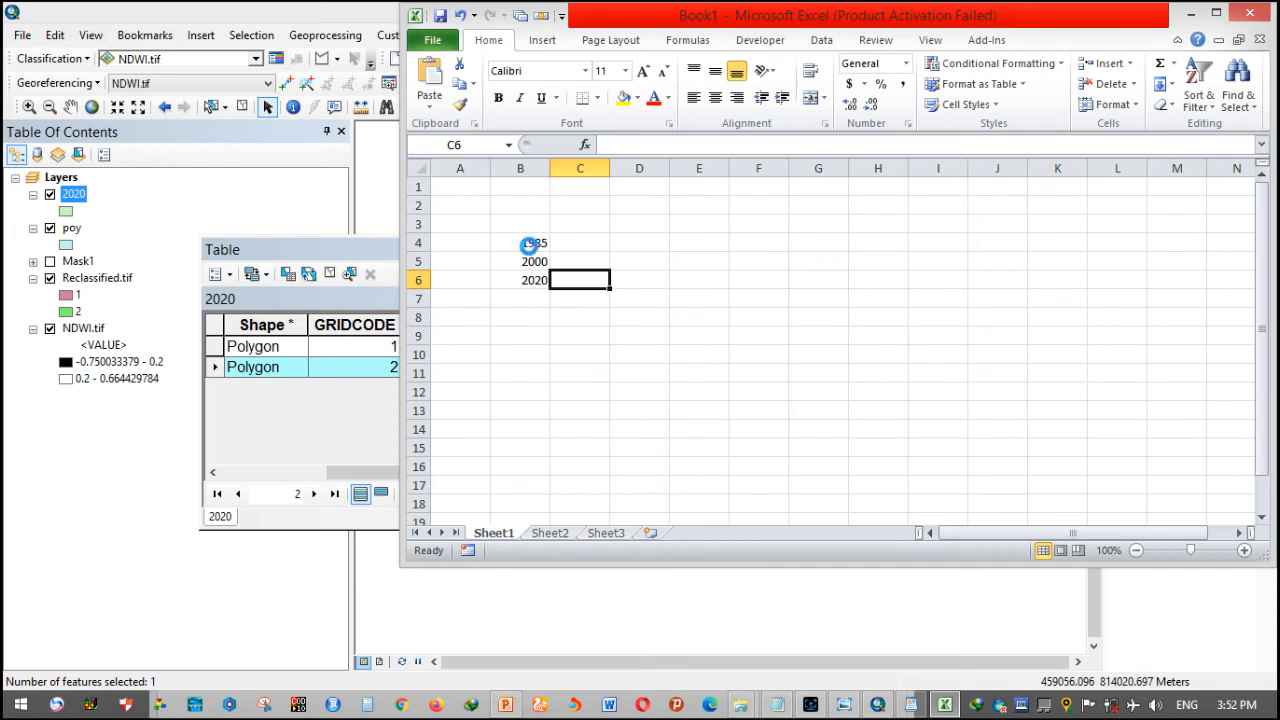
{"action": "key", "text": "ctrl+v"}
- Enter the column headings Area(SQ.Km) in C3 and Year in B3
{"action": "left_click", "coordinate": [598, 228]}
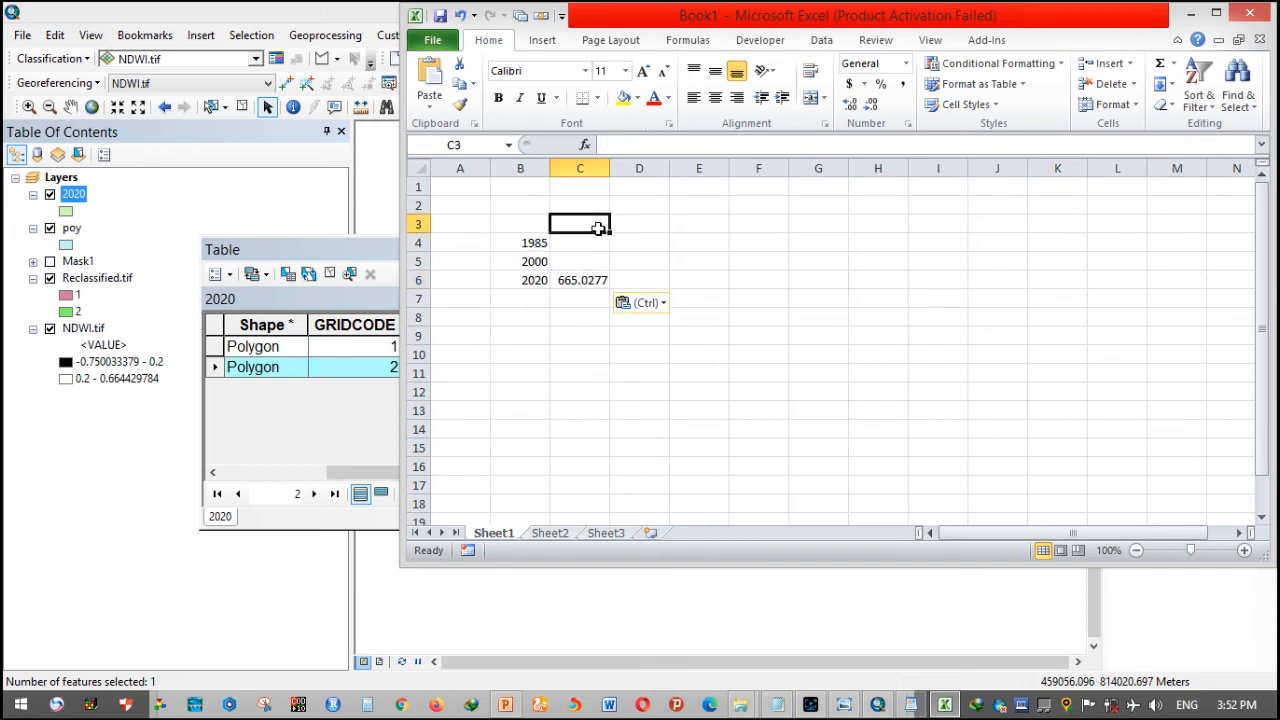
{"action": "type", "text": "Area(SQ.Km"}
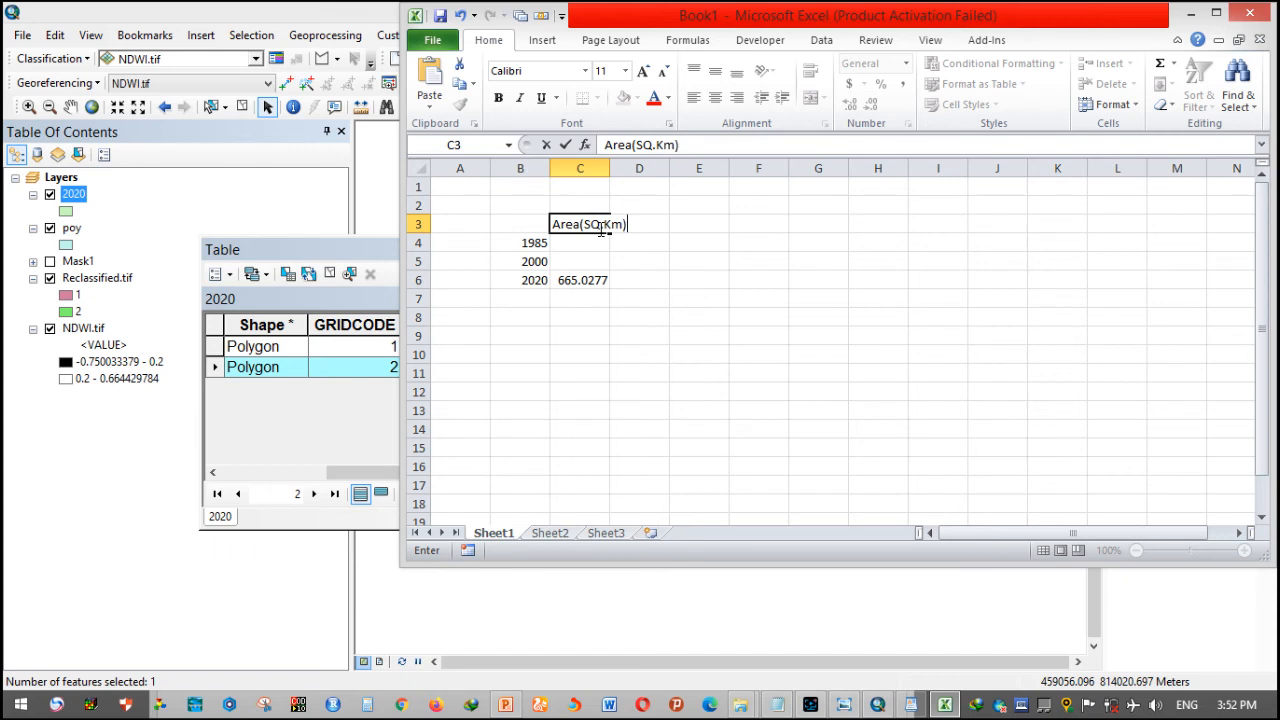
{"action": "left_click", "coordinate": [588, 168]}
{"action": "left_click", "coordinate": [519, 221]}
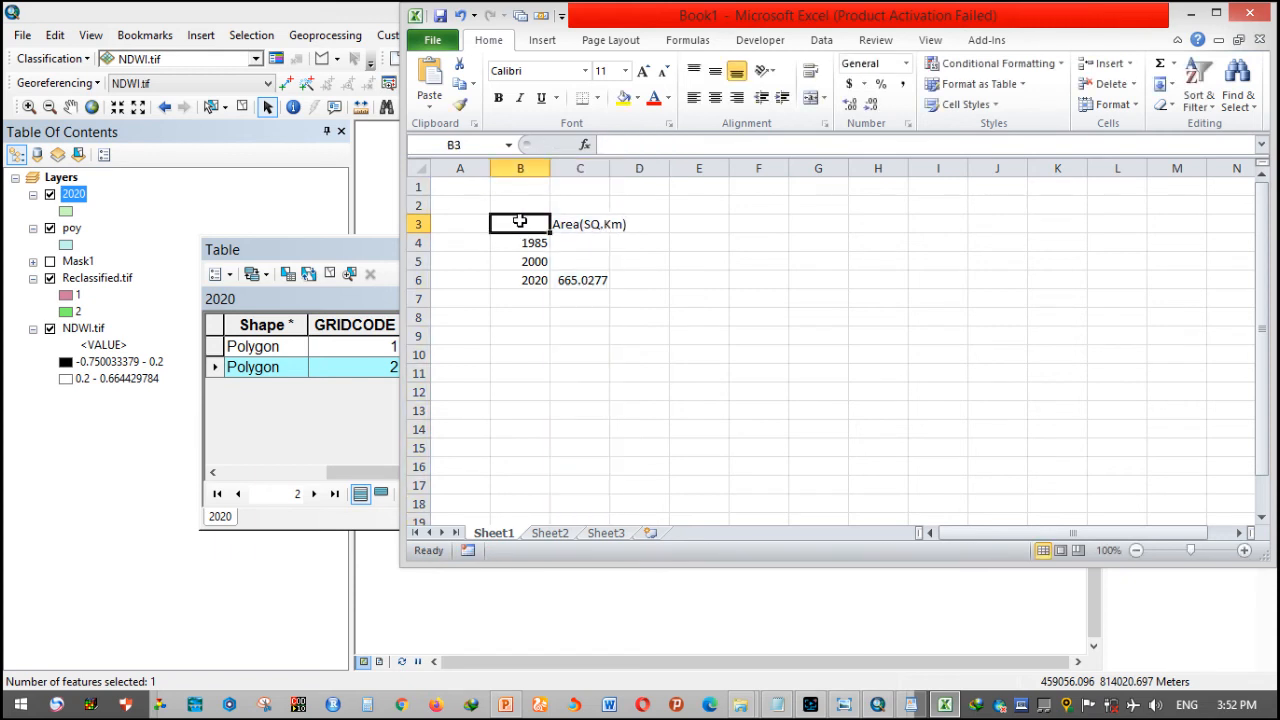
{"action": "type", "text": "Y"}
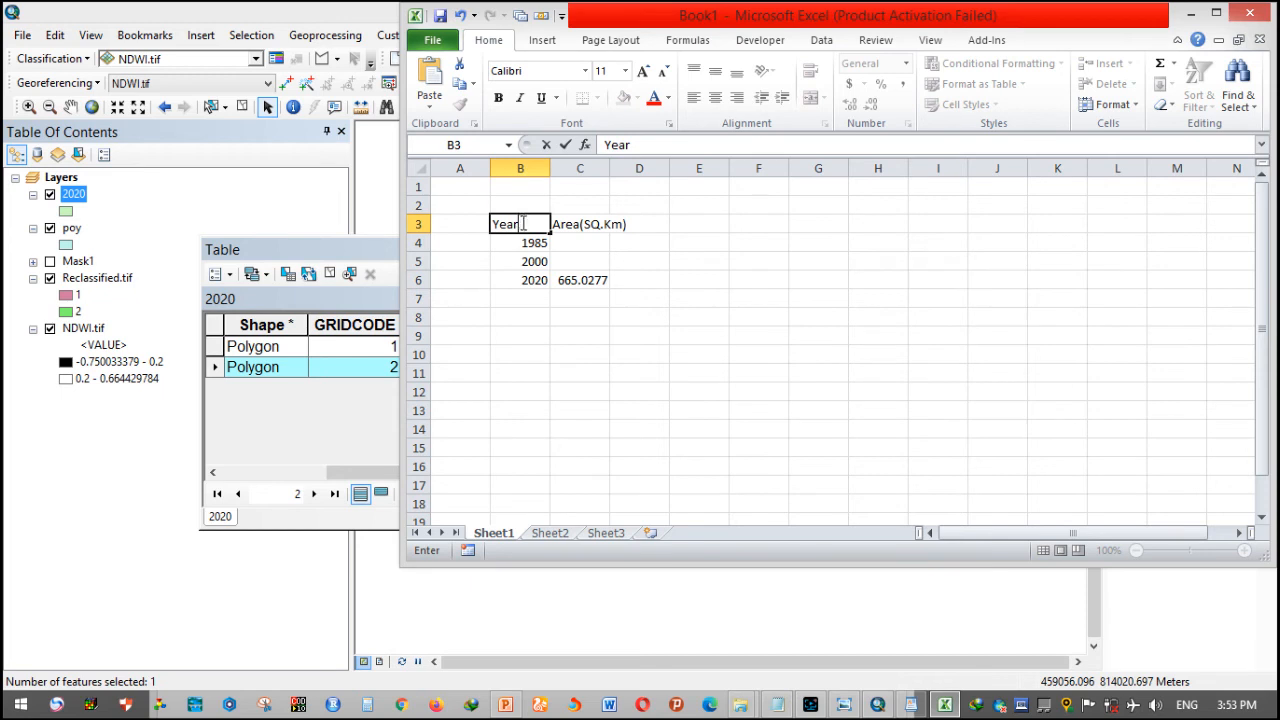
- Finish the Year heading in B3 and fit the widths of columns B and C to their contents
{"action": "type", "text": "ear"}
{"action": "left_click", "coordinate": [536, 261]}
{"action": "double_click", "coordinate": [545, 168]}
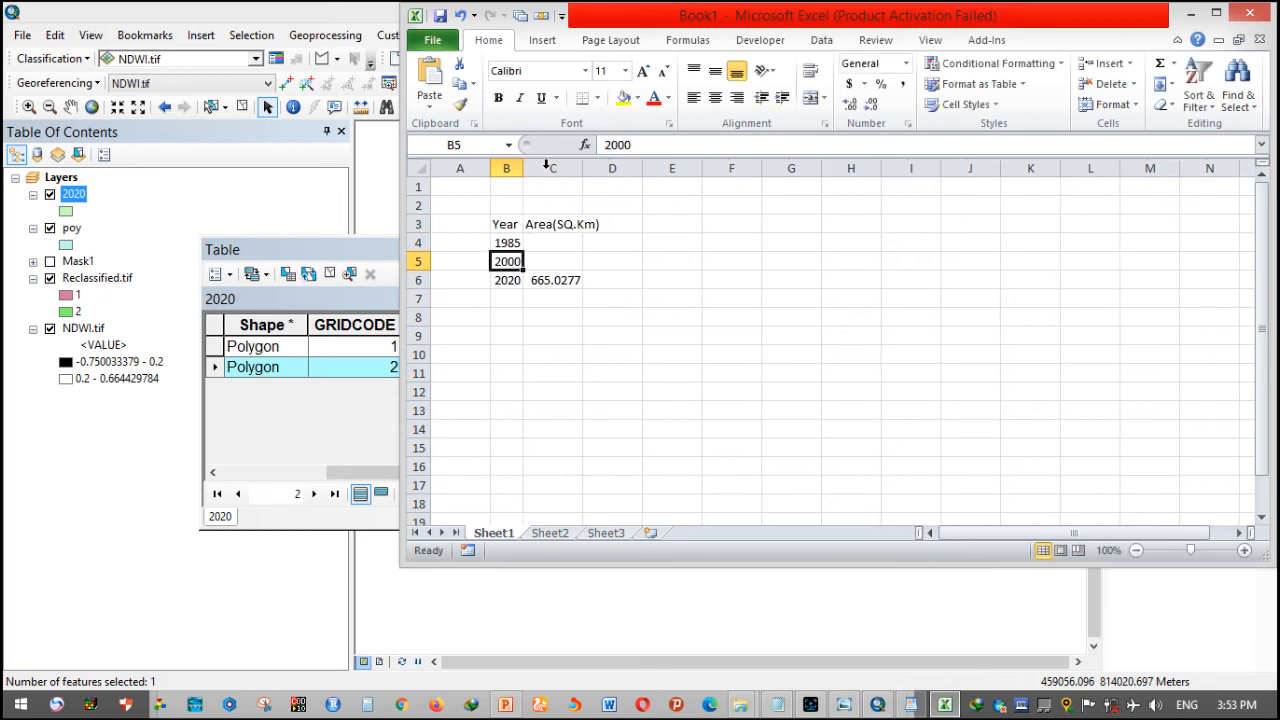
{"action": "double_click", "coordinate": [584, 168]}
{"action": "left_click", "coordinate": [568, 281]}
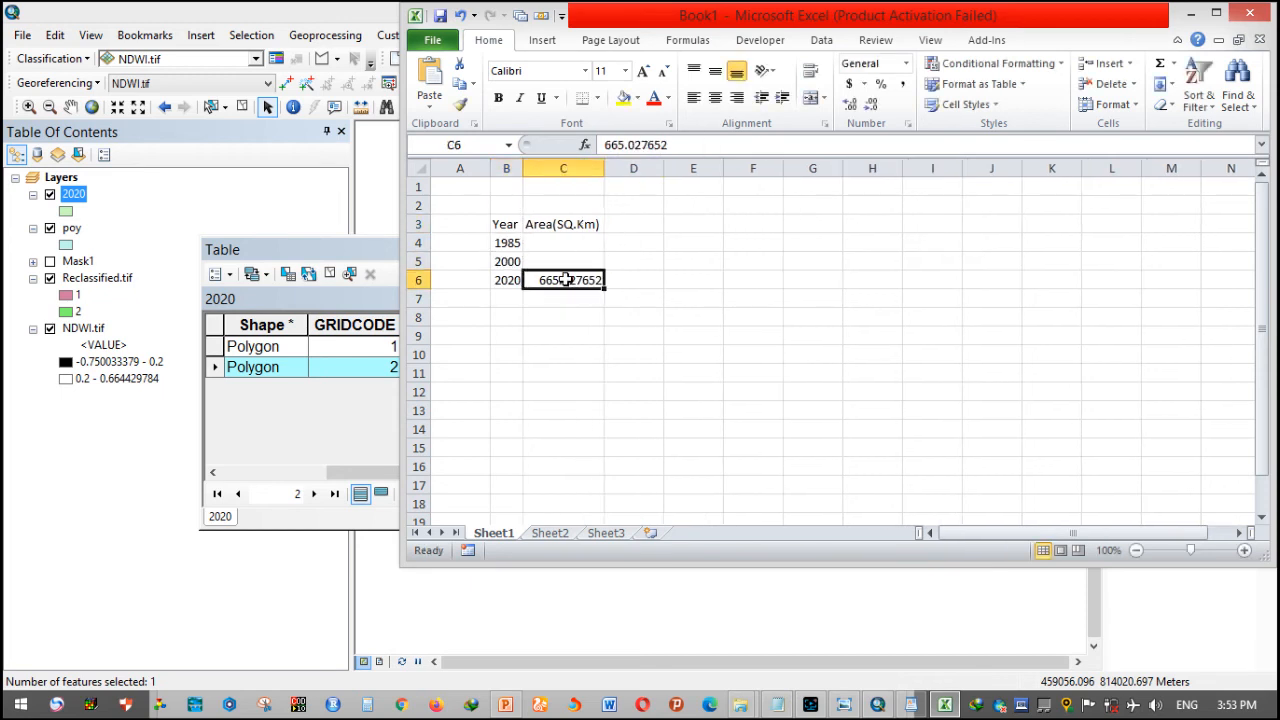
- Switch to ArcMap, close the 2020 attribute table, and add 2000.shp from the Desktop's 2000 folder to the map
{"action": "left_click", "coordinate": [278, 418]}
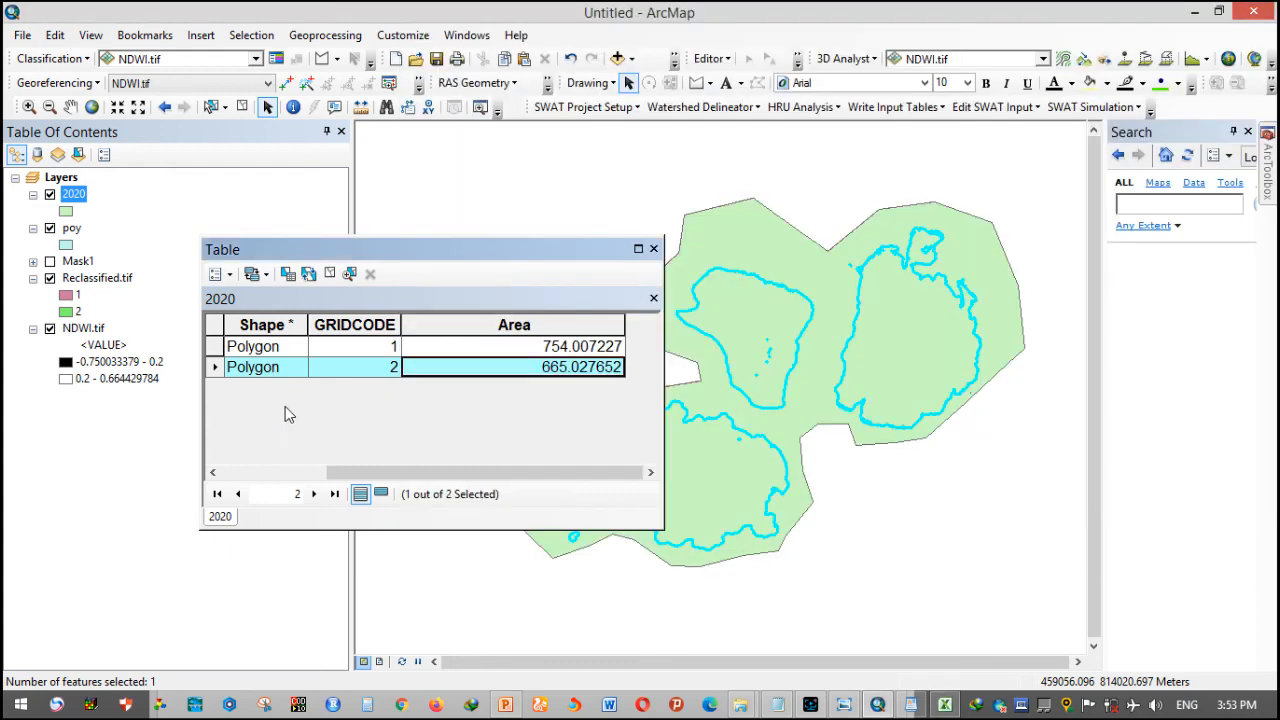
{"action": "left_click", "coordinate": [655, 249]}
{"action": "left_click", "coordinate": [615, 58]}
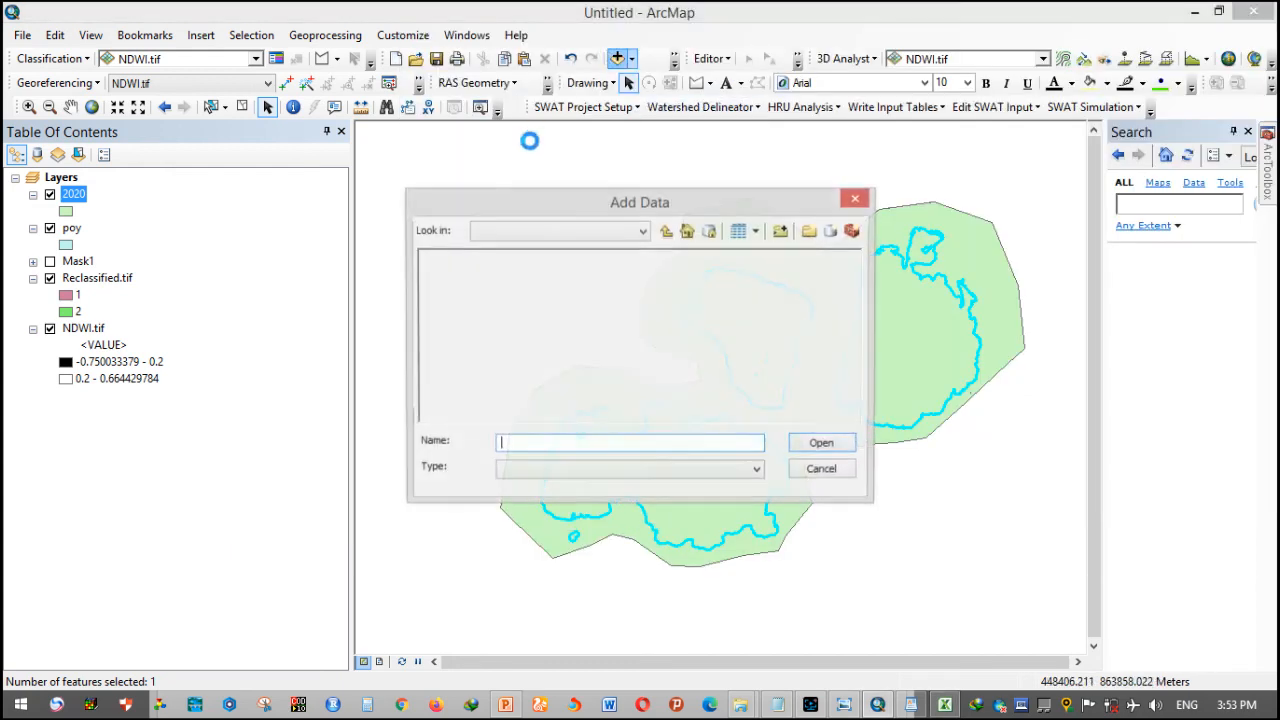
{"action": "left_click", "coordinate": [590, 233]}
{"action": "scroll", "coordinate": [548, 310], "scroll_direction": "up", "scroll_amount": 2}
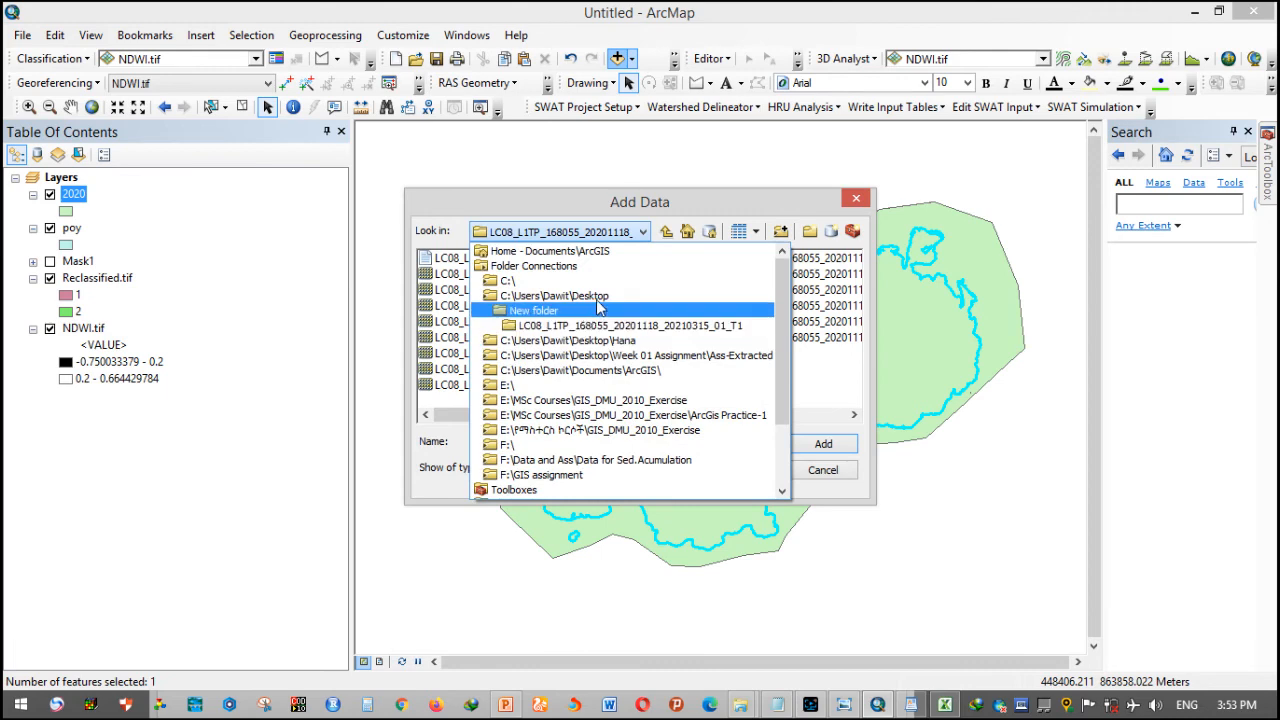
{"action": "left_click", "coordinate": [548, 303]}
{"action": "double_click", "coordinate": [446, 274]}
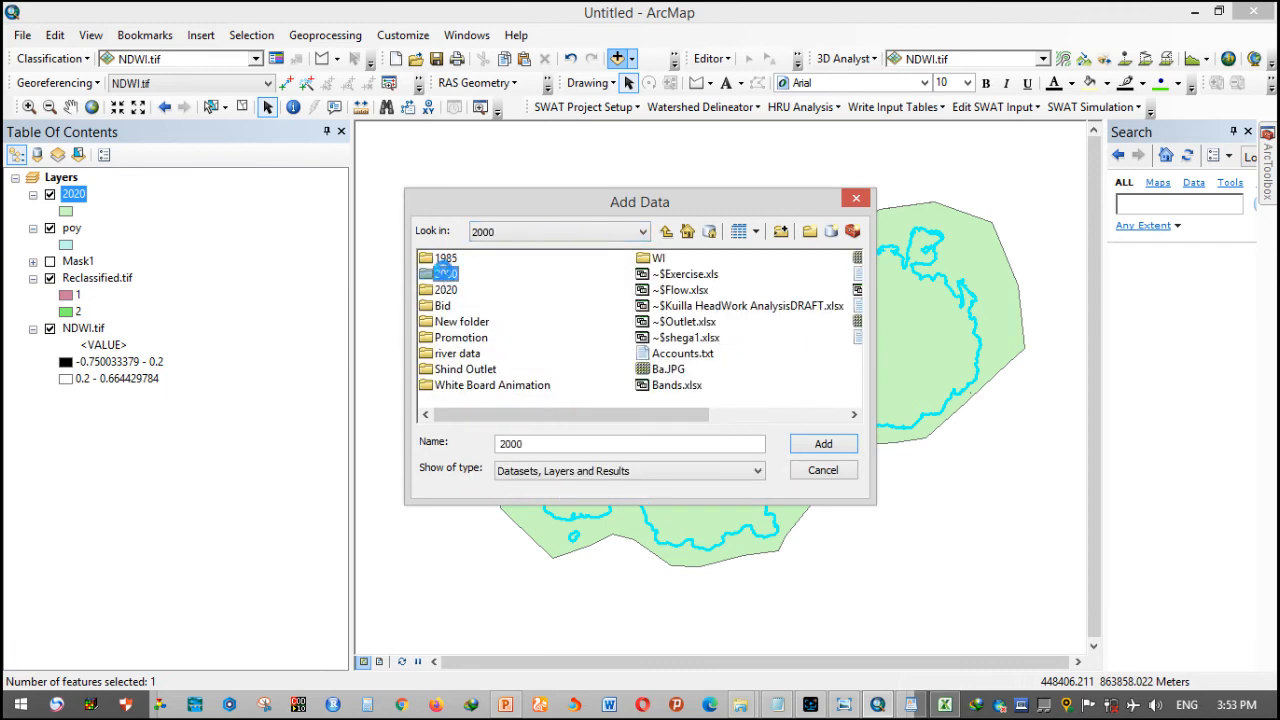
{"action": "double_click", "coordinate": [455, 258]}
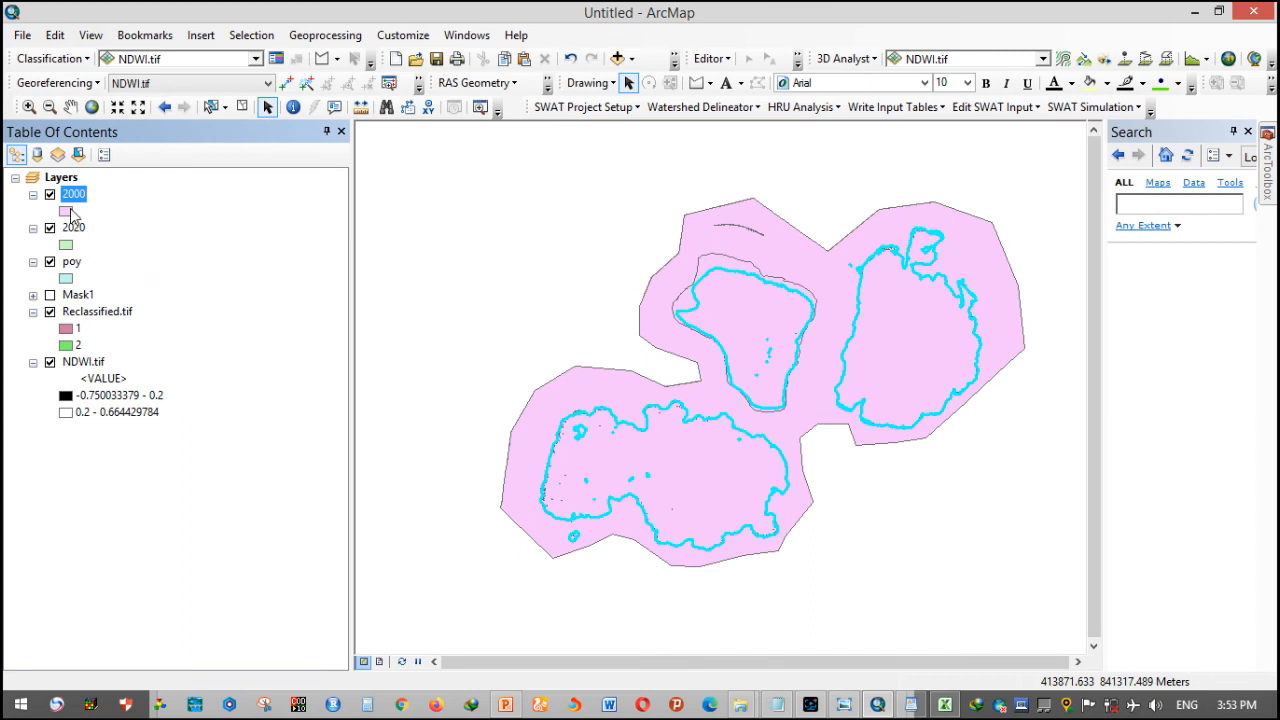
- Open the 2000 layer's attribute table, check its polygons on the map, and copy the Area value of the GRIDCODE 2 polygon
{"action": "right_click", "coordinate": [76, 205]}
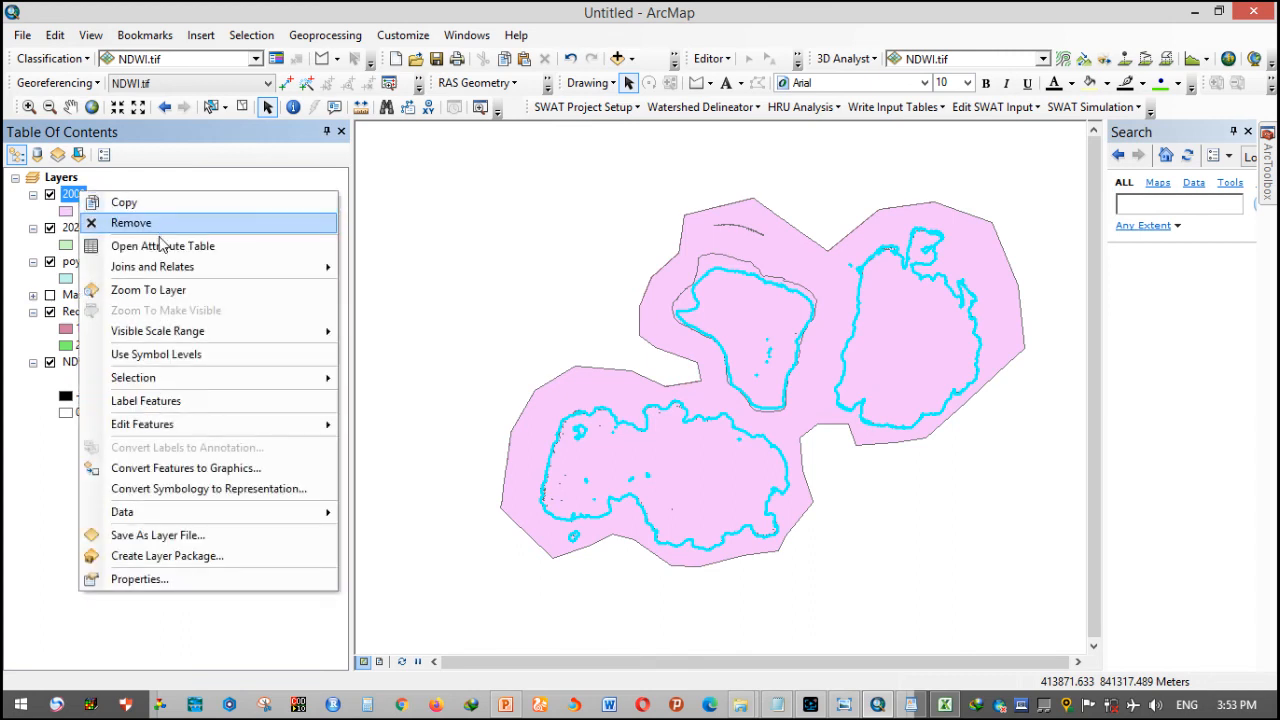
{"action": "left_click", "coordinate": [163, 246]}
{"action": "left_click", "coordinate": [215, 367]}
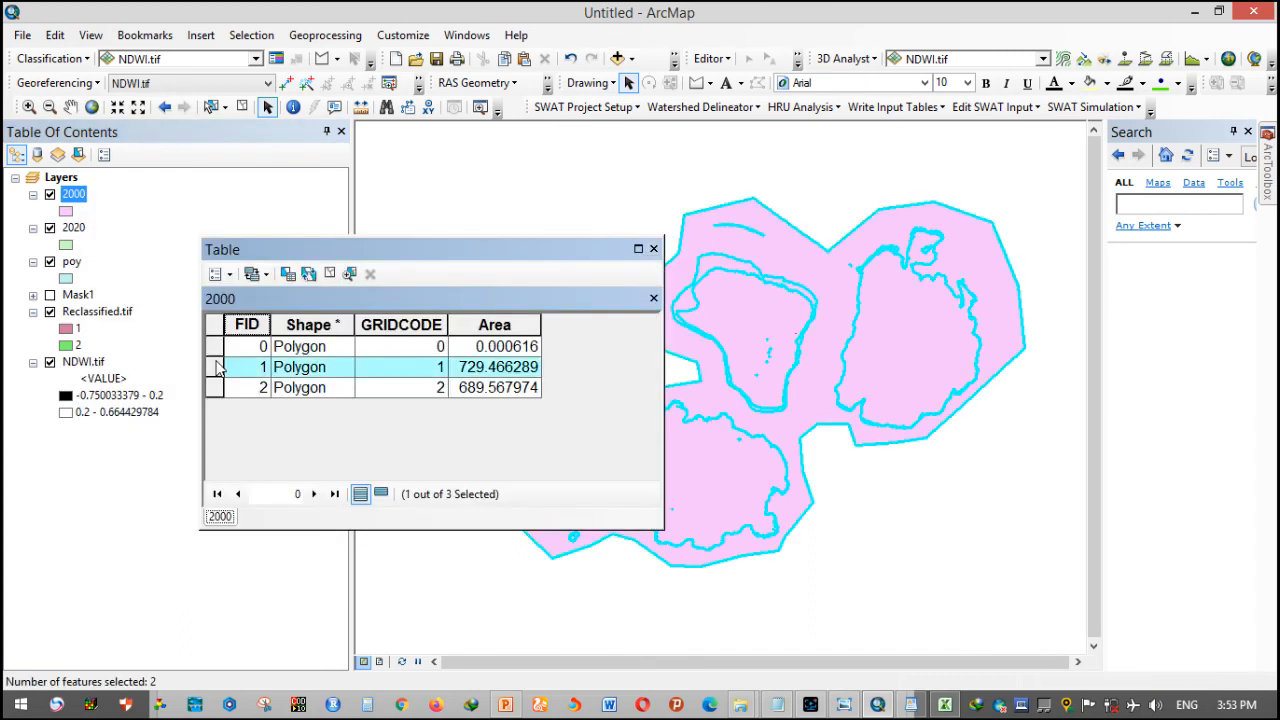
{"action": "left_click", "coordinate": [216, 347]}
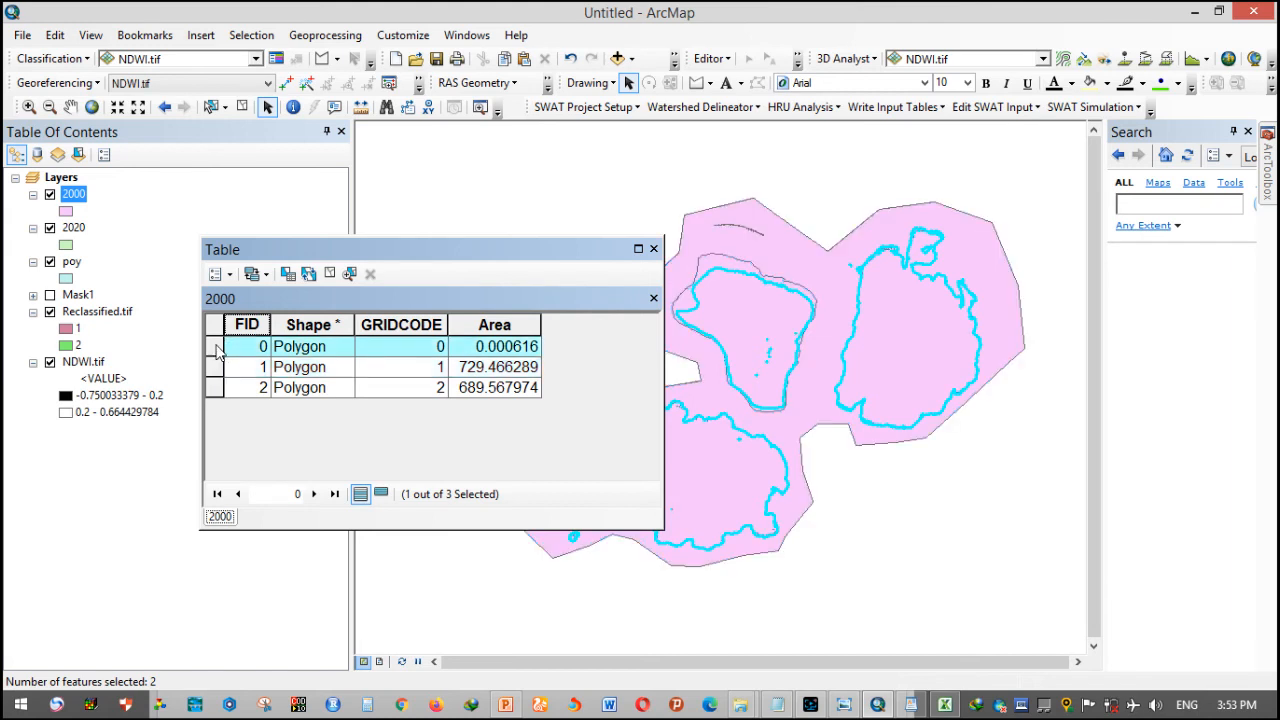
{"action": "left_click", "coordinate": [214, 388]}
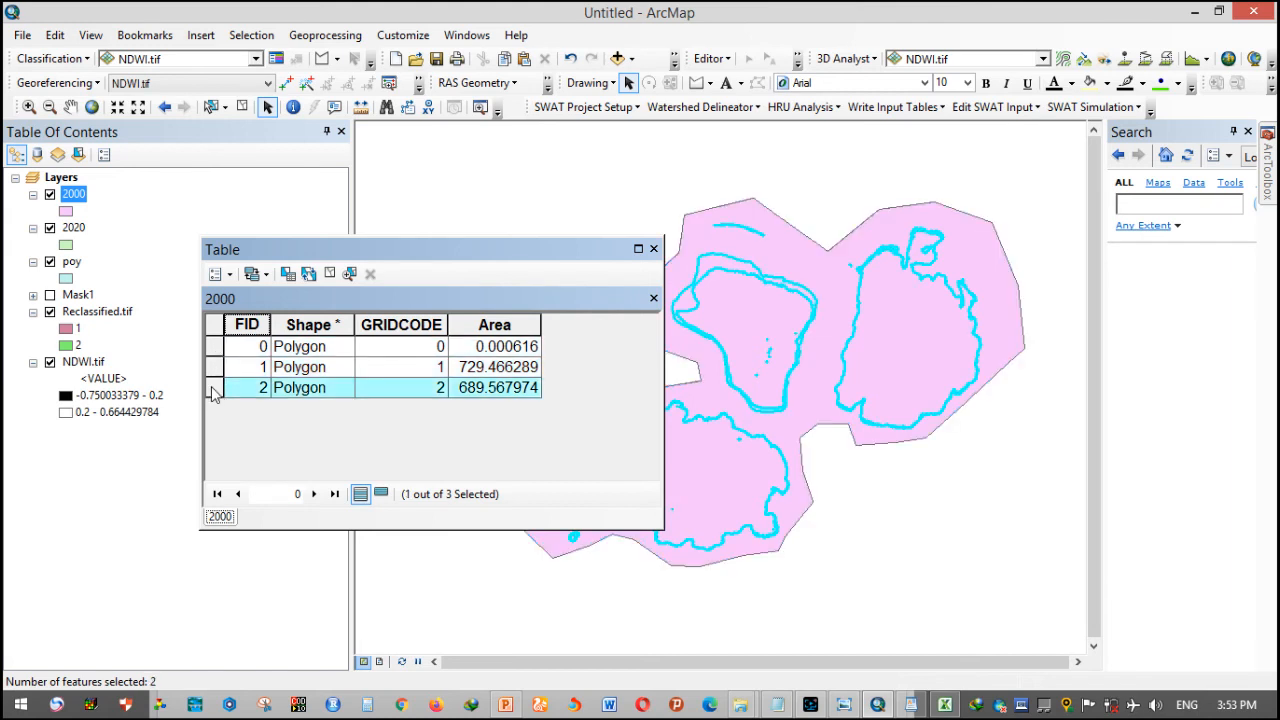
{"action": "right_click", "coordinate": [477, 394]}
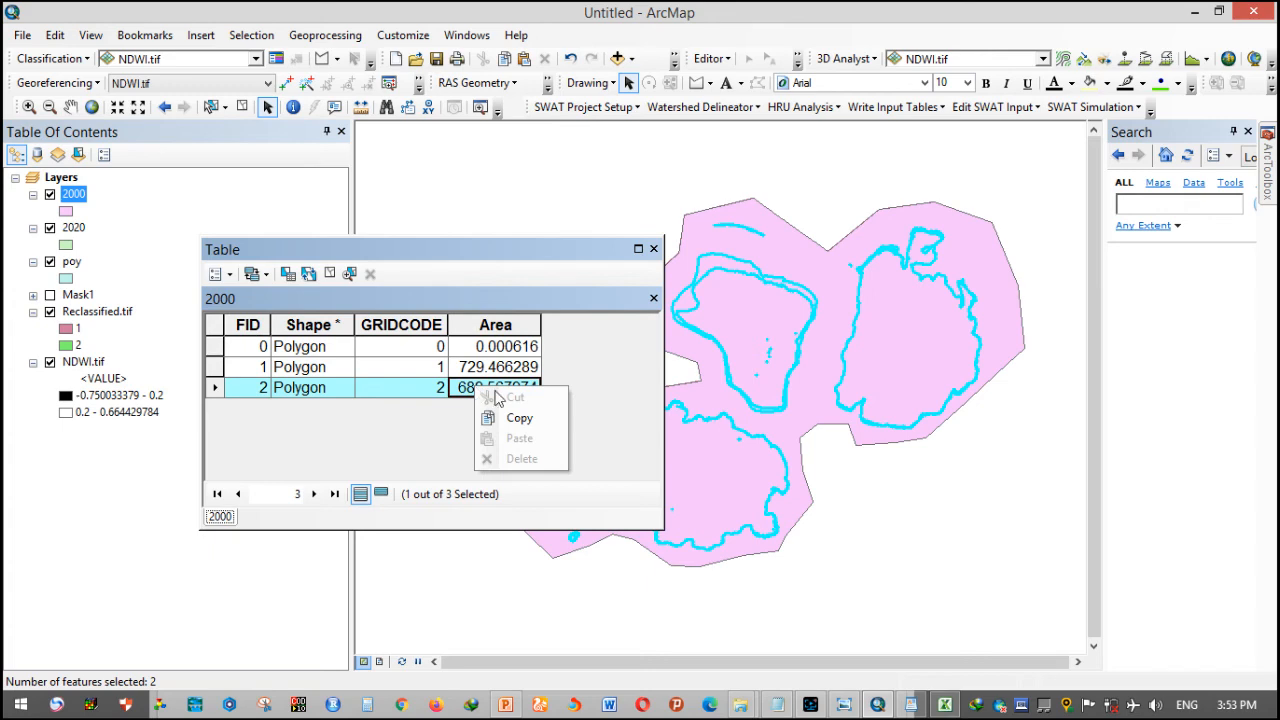
{"action": "left_click", "coordinate": [520, 417]}
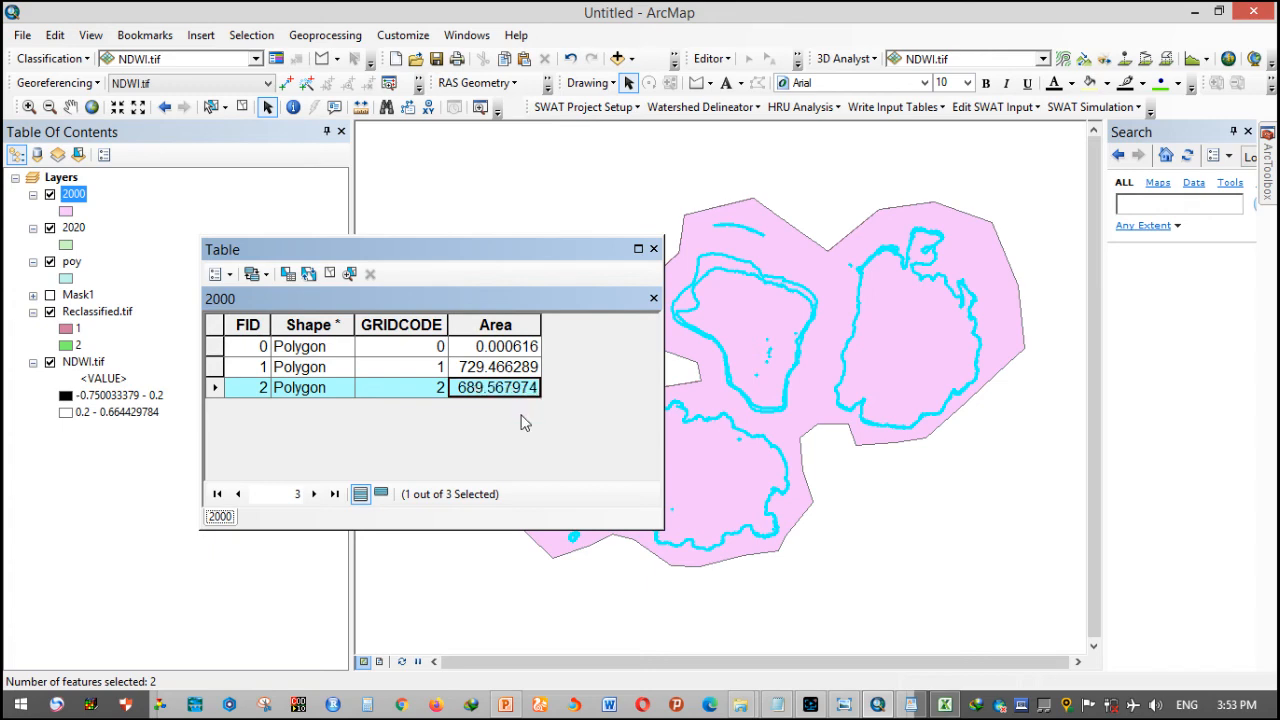
- Switch to Excel and paste the copied lake area for 2000 into cell C5
{"action": "left_click", "coordinate": [944, 705]}
{"action": "left_click", "coordinate": [545, 261]}
{"action": "right_click", "coordinate": [548, 262]}
{"action": "left_click", "coordinate": [588, 336]}
{"action": "left_click", "coordinate": [566, 280]}
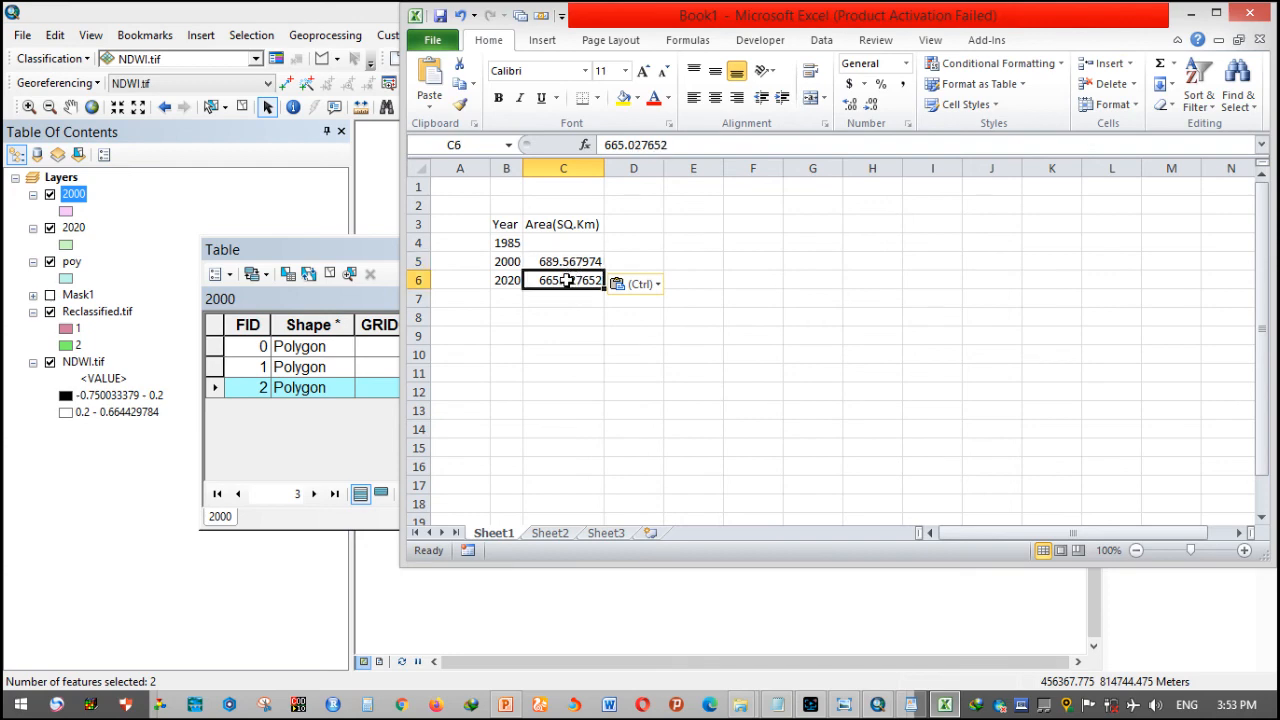
{"action": "left_click", "coordinate": [542, 296]}
{"action": "left_click", "coordinate": [566, 341]}
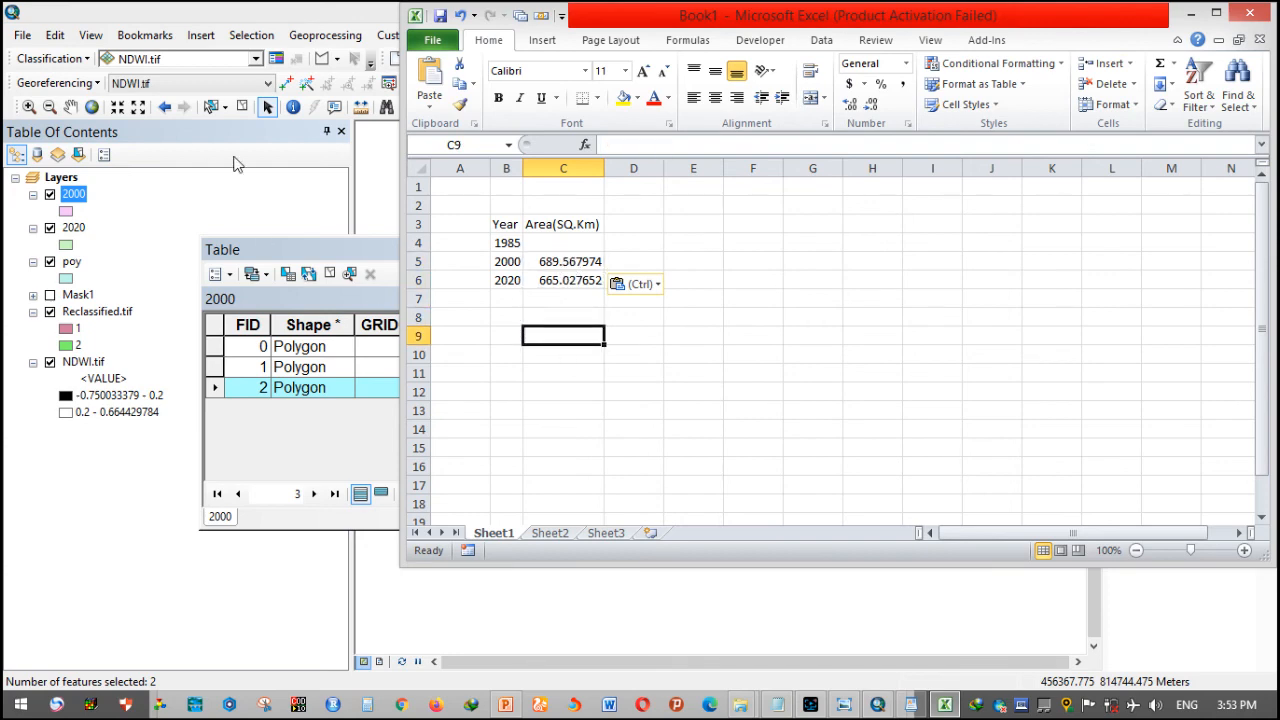
- Switch to ArcMap, close the 2000 attribute table, and add the 1985 layer from the Desktop's 1985, Corrected, NDWI folder
{"action": "left_click", "coordinate": [243, 174]}
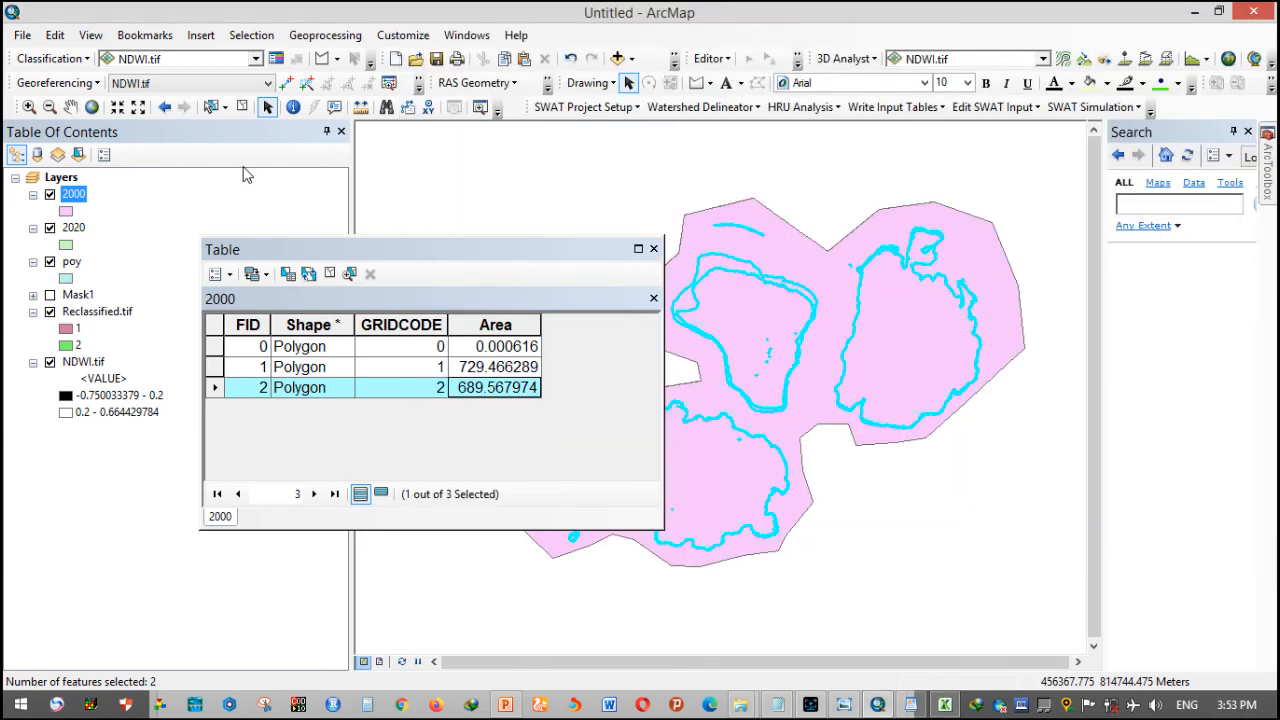
{"action": "left_click", "coordinate": [653, 248]}
{"action": "left_click", "coordinate": [617, 58]}
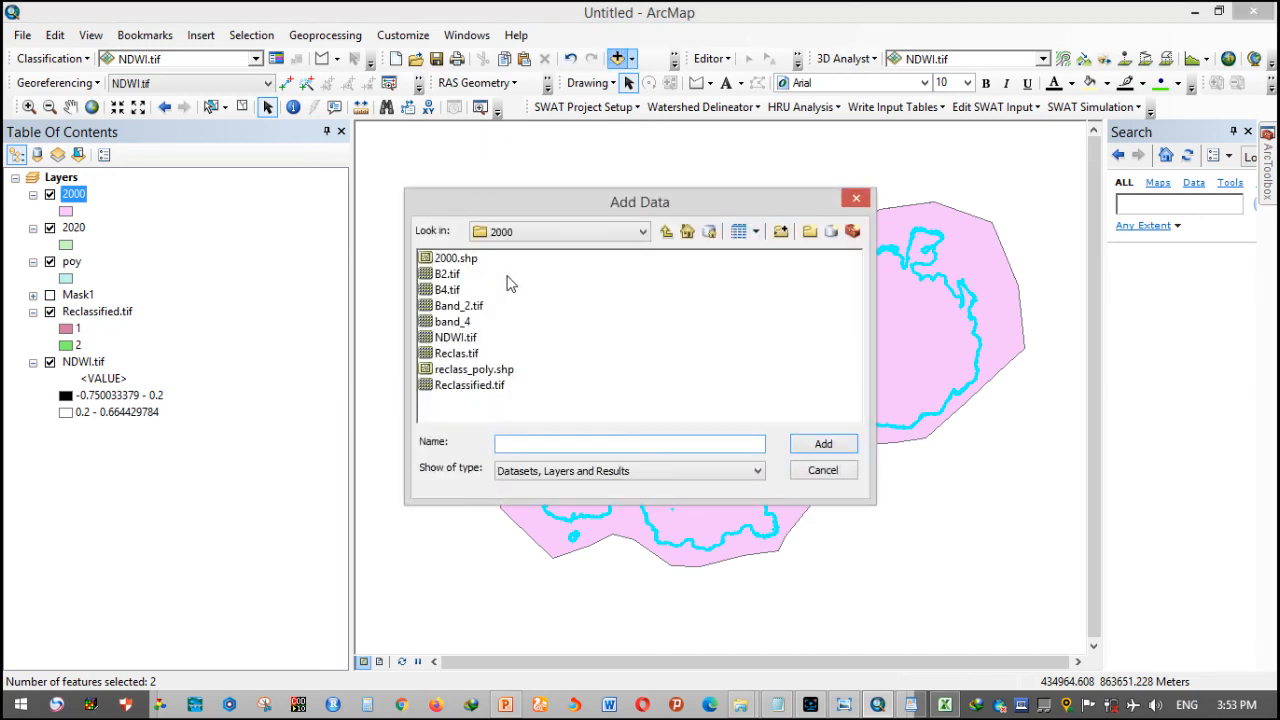
{"action": "left_click", "coordinate": [538, 236]}
{"action": "scroll", "coordinate": [570, 300], "scroll_direction": "up", "scroll_amount": 3}
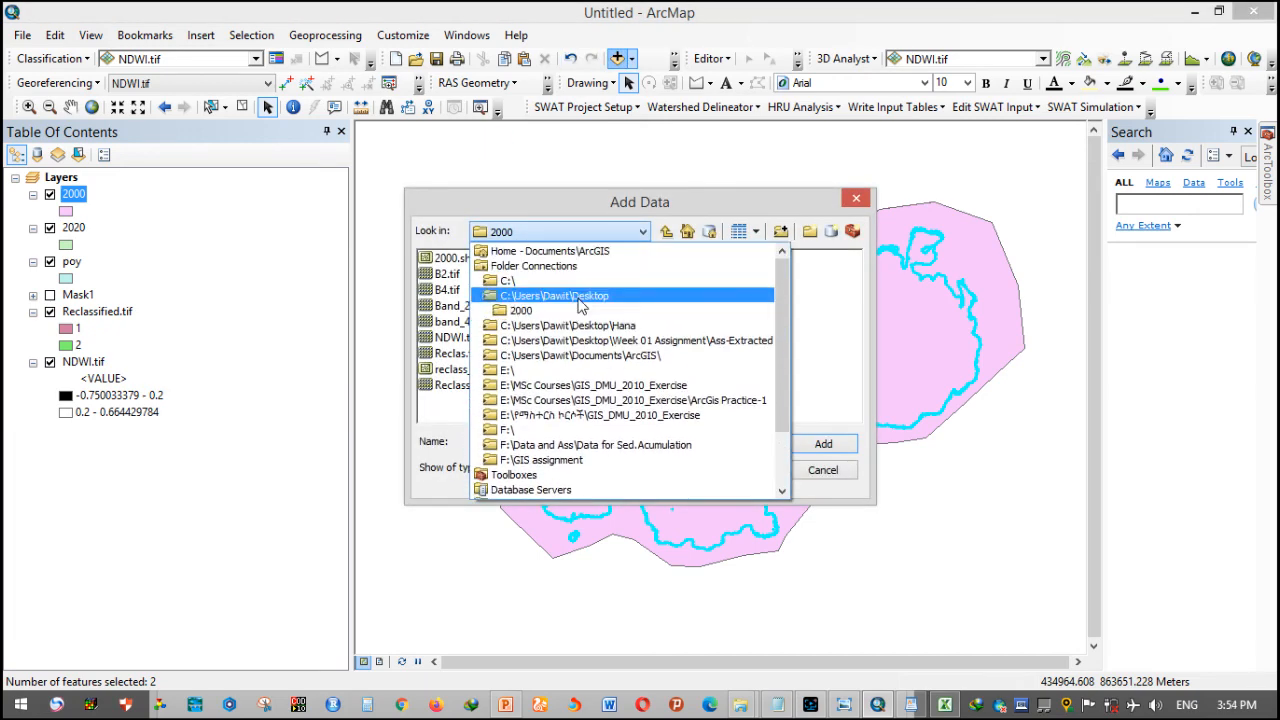
{"action": "left_click", "coordinate": [585, 290]}
{"action": "double_click", "coordinate": [447, 260]}
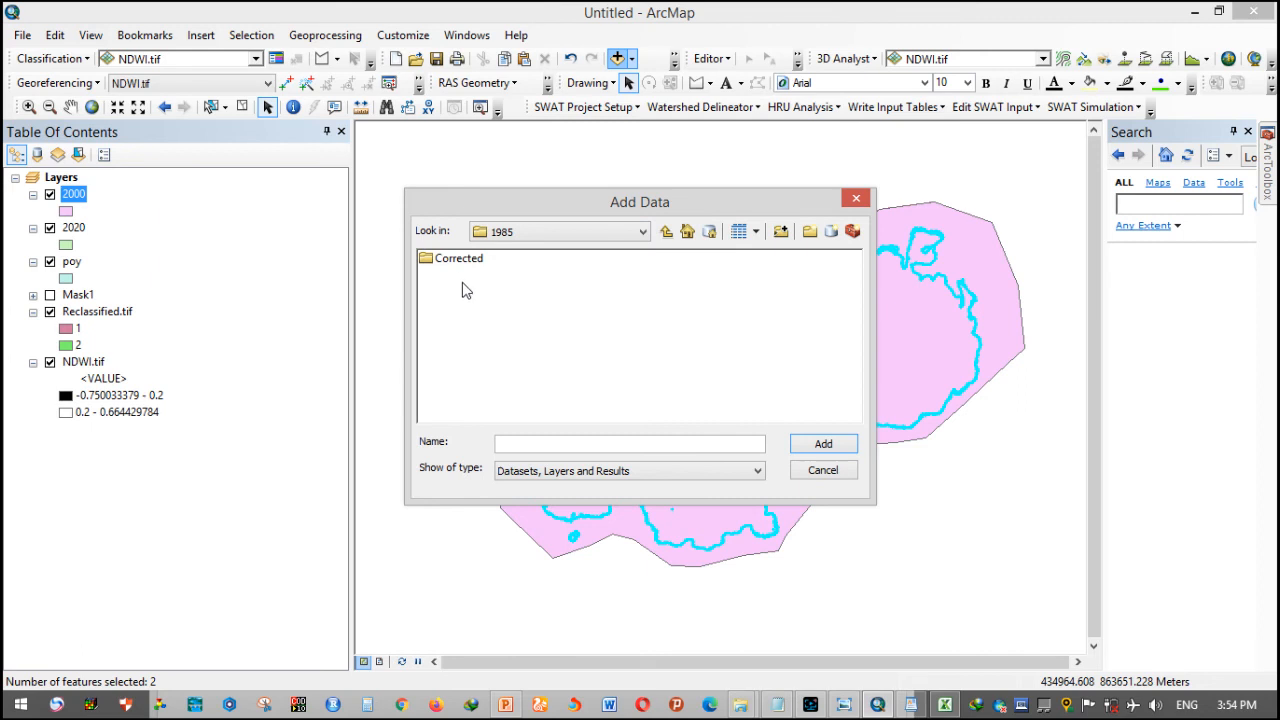
{"action": "double_click", "coordinate": [445, 260]}
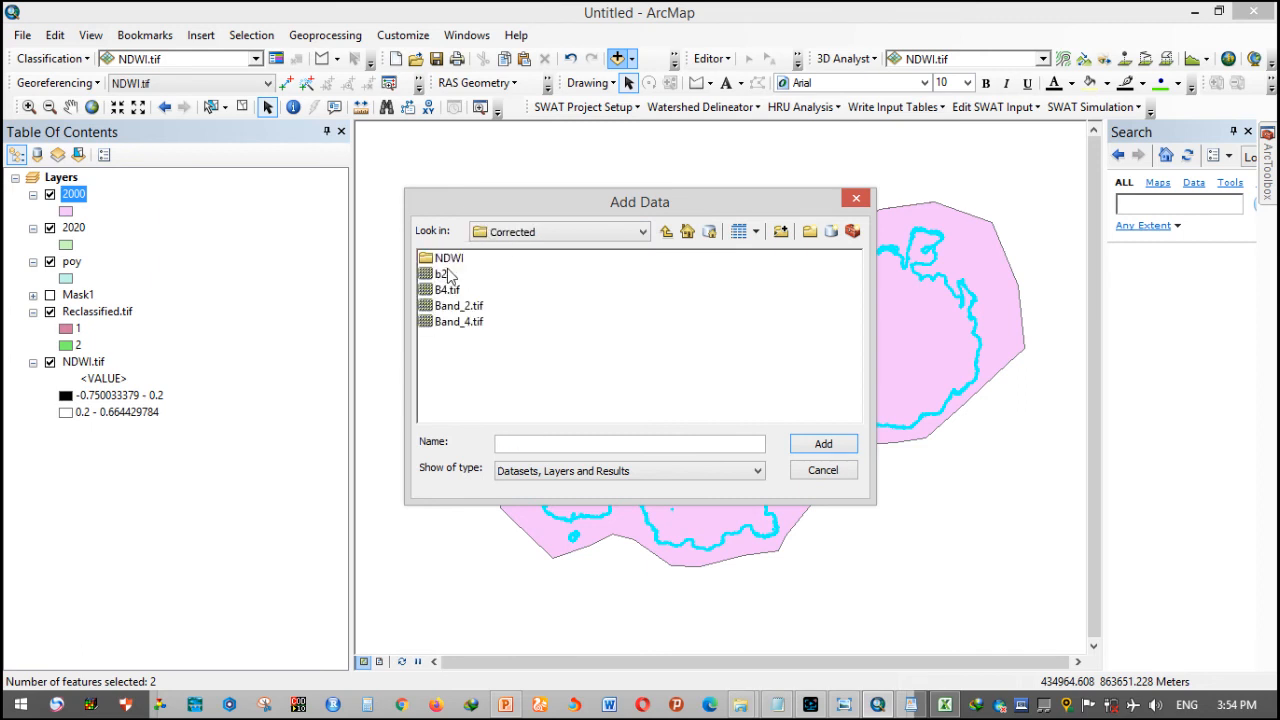
{"action": "double_click", "coordinate": [449, 260]}
{"action": "double_click", "coordinate": [449, 259]}
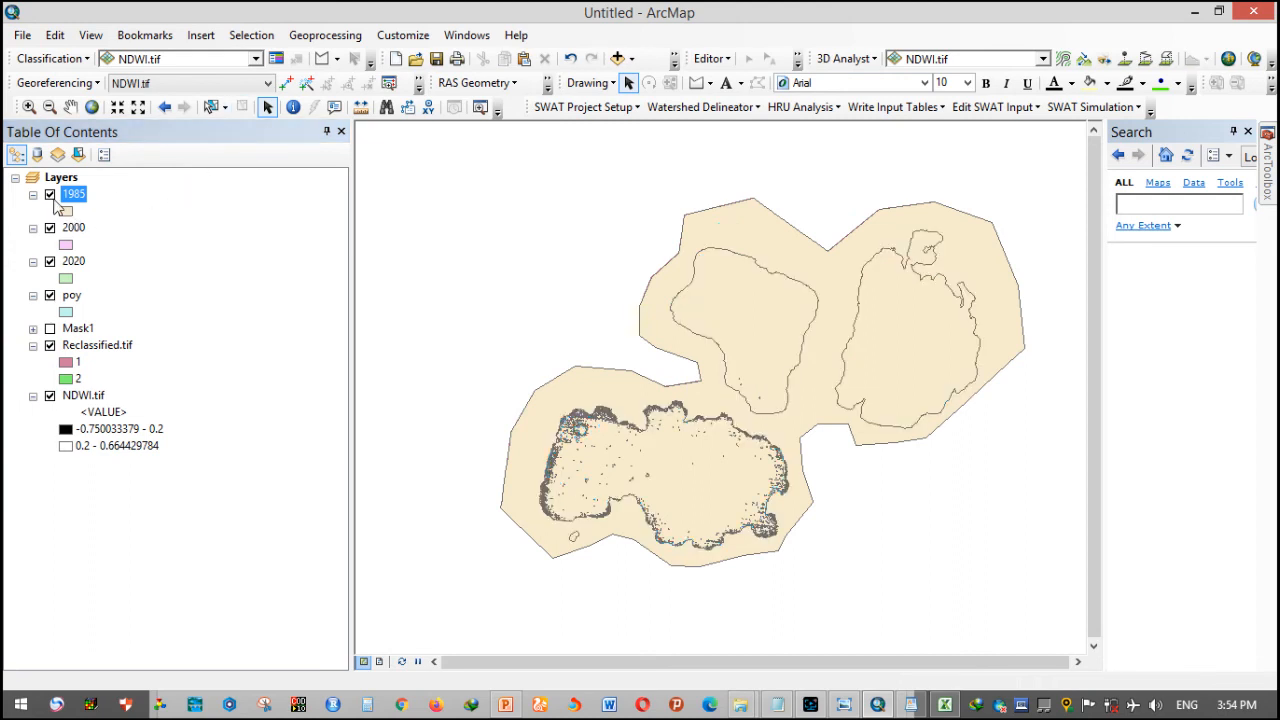
- Open the 1985 layer's attribute table and copy the Area value of the GRIDCODE 2 polygon
{"action": "right_click", "coordinate": [68, 203]}
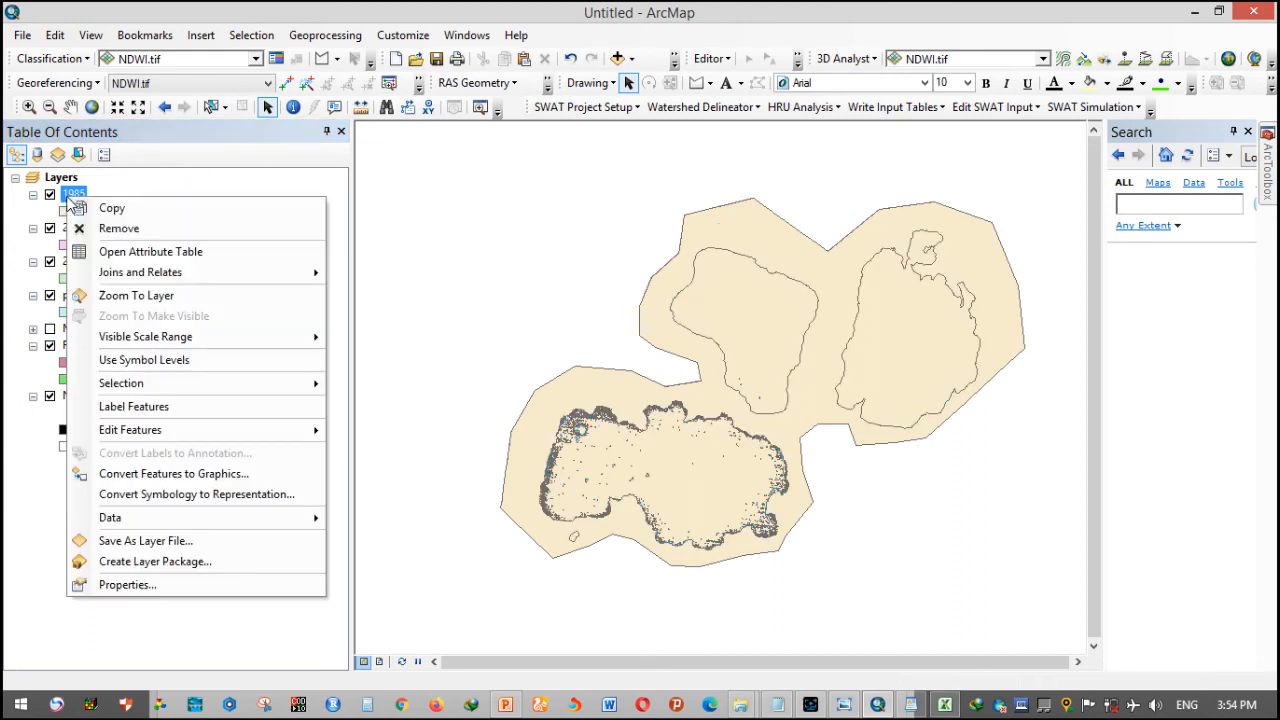
{"action": "left_click", "coordinate": [157, 244]}
{"action": "left_click", "coordinate": [213, 347]}
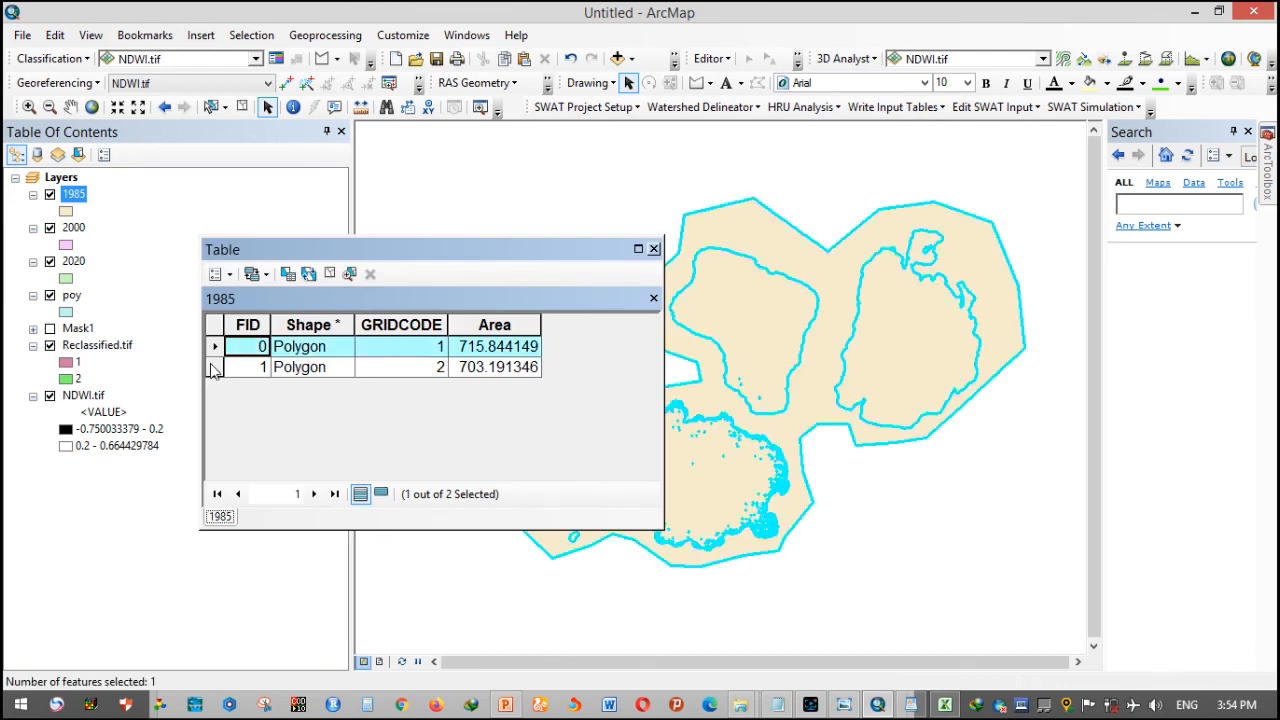
{"action": "left_click", "coordinate": [213, 368]}
{"action": "left_click", "coordinate": [470, 370]}
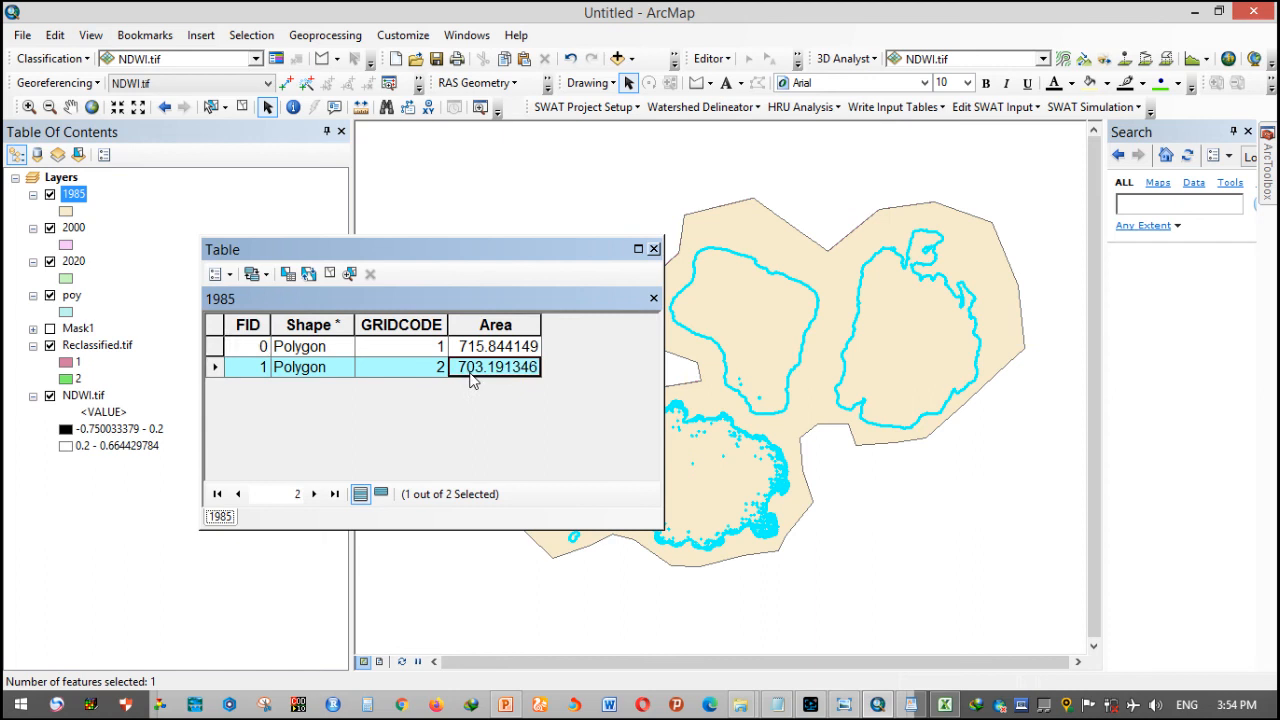
{"action": "right_click", "coordinate": [470, 372]}
{"action": "left_click", "coordinate": [510, 403]}
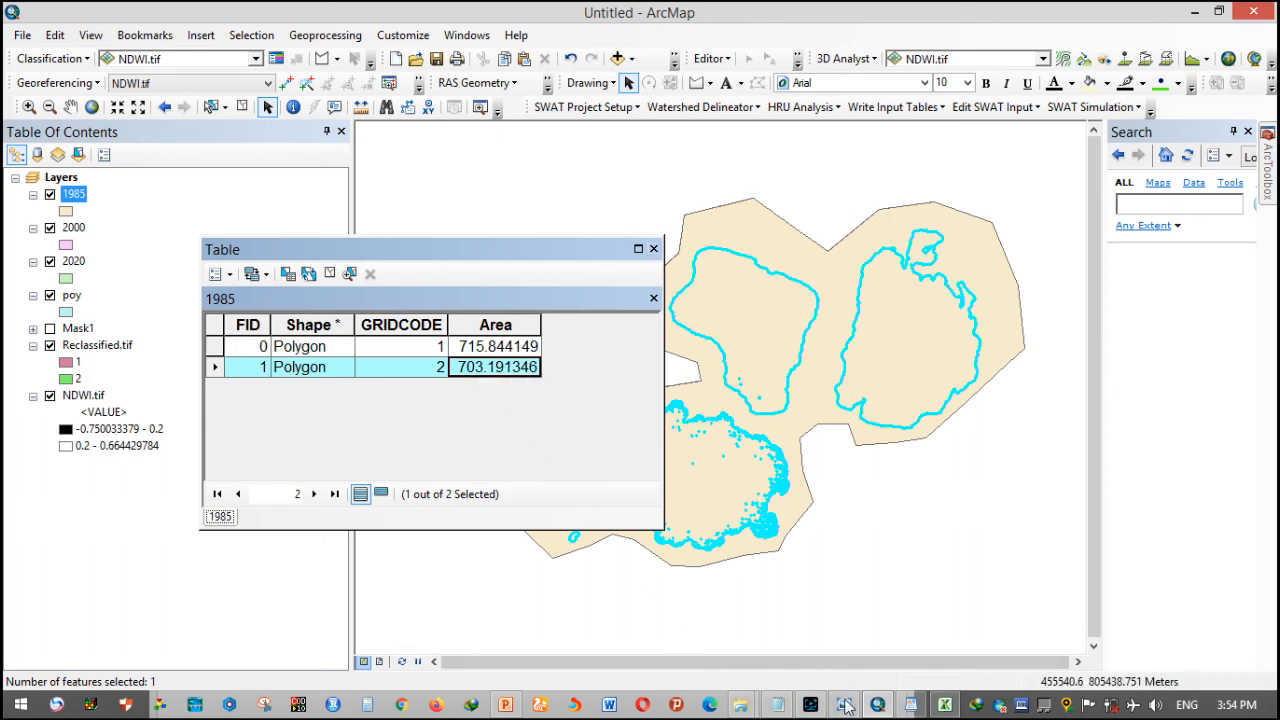
- Switch to Excel and paste the copied lake area for 1985 into cell C4
{"action": "left_click", "coordinate": [945, 706]}
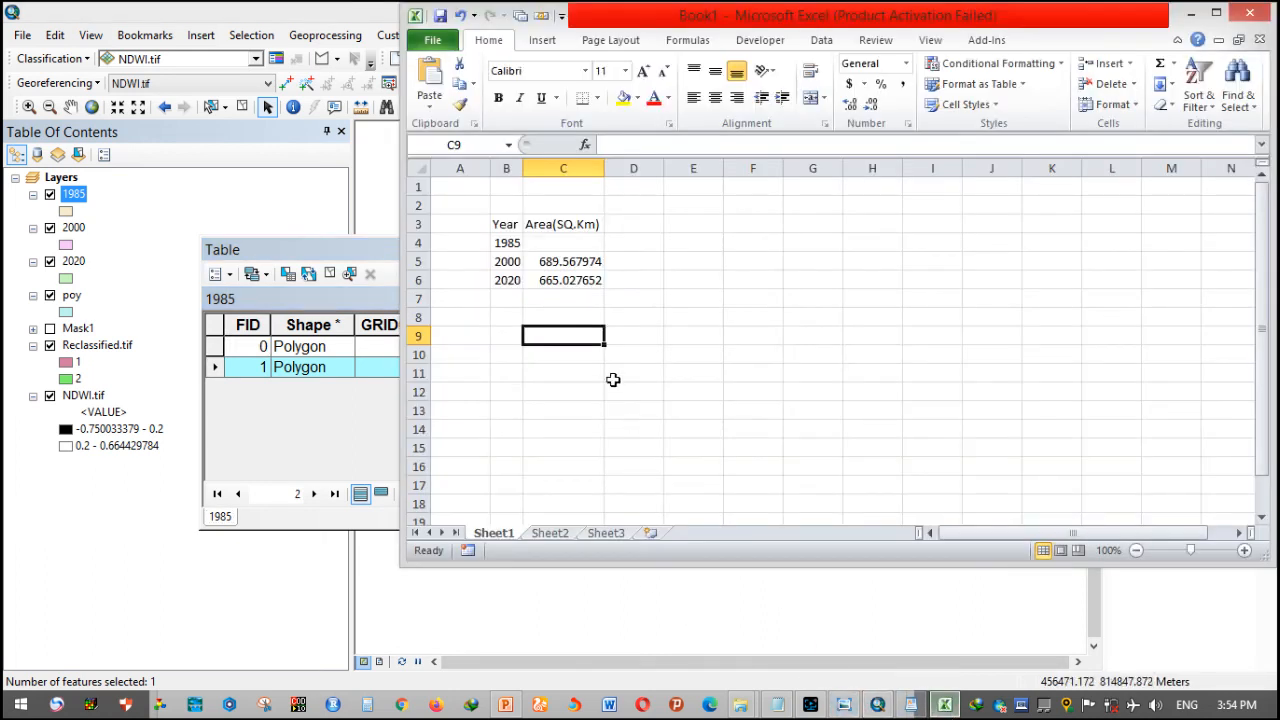
{"action": "right_click", "coordinate": [565, 238]}
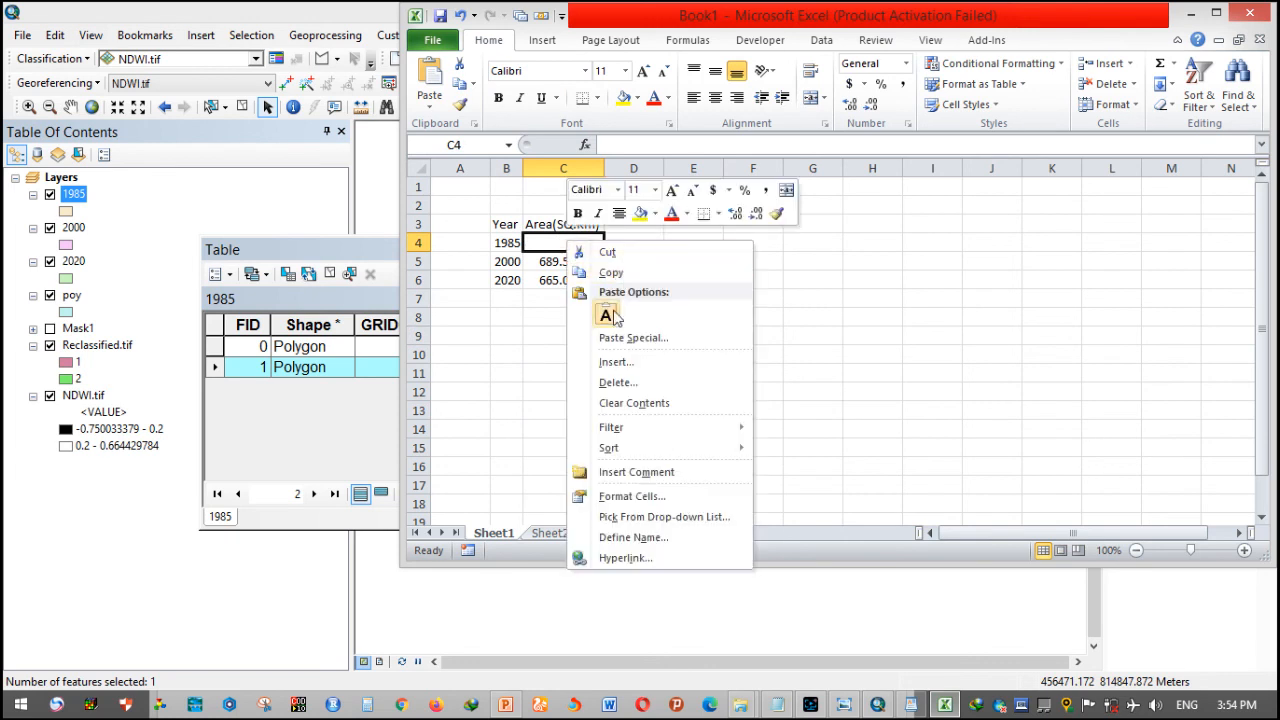
{"action": "left_click", "coordinate": [609, 312]}
{"action": "left_click", "coordinate": [575, 302]}
- Apply borders to all cells of the year and area table in B3:C6 and maximize the Excel window
{"action": "left_click", "coordinate": [505, 228]}
{"action": "left_click_drag", "start_coordinate": [505, 230], "coordinate": [582, 283]}
{"action": "left_click", "coordinate": [510, 302]}
{"action": "left_click_drag", "start_coordinate": [506, 224], "coordinate": [580, 292]}
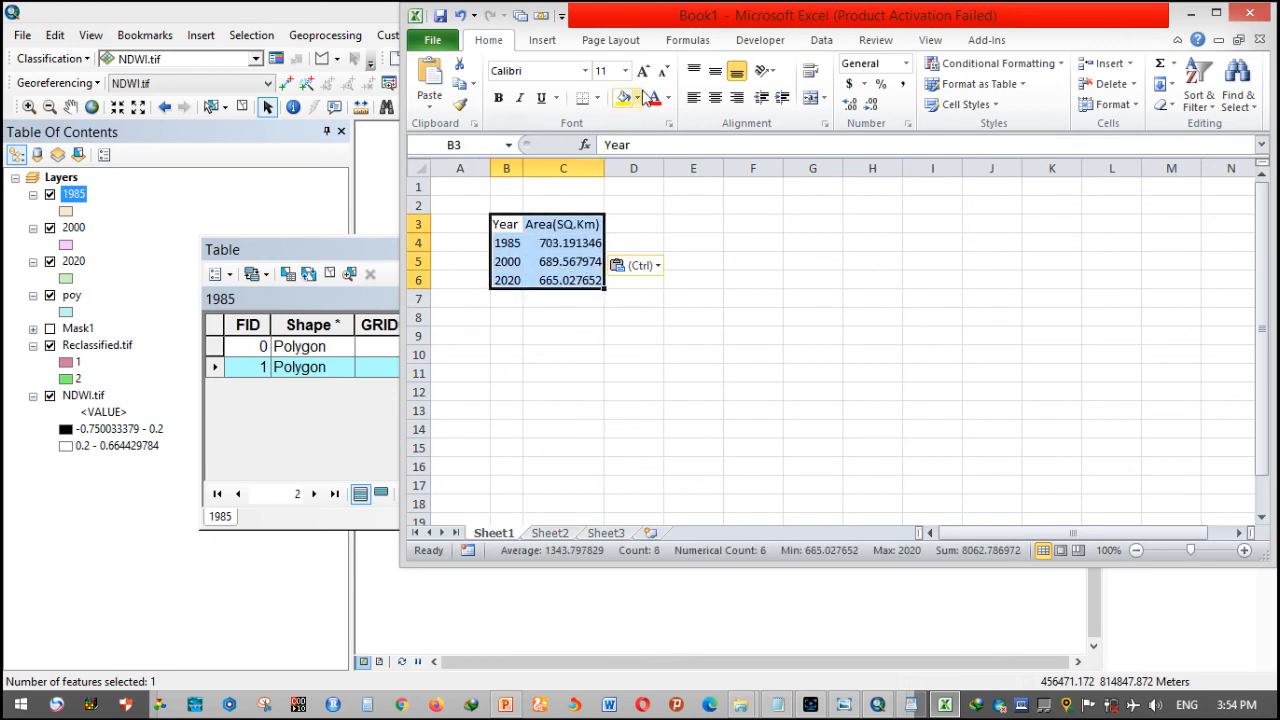
{"action": "scroll", "coordinate": [597, 110], "scroll_direction": "up", "scroll_amount": 10}
{"action": "double_click", "coordinate": [875, 22]}
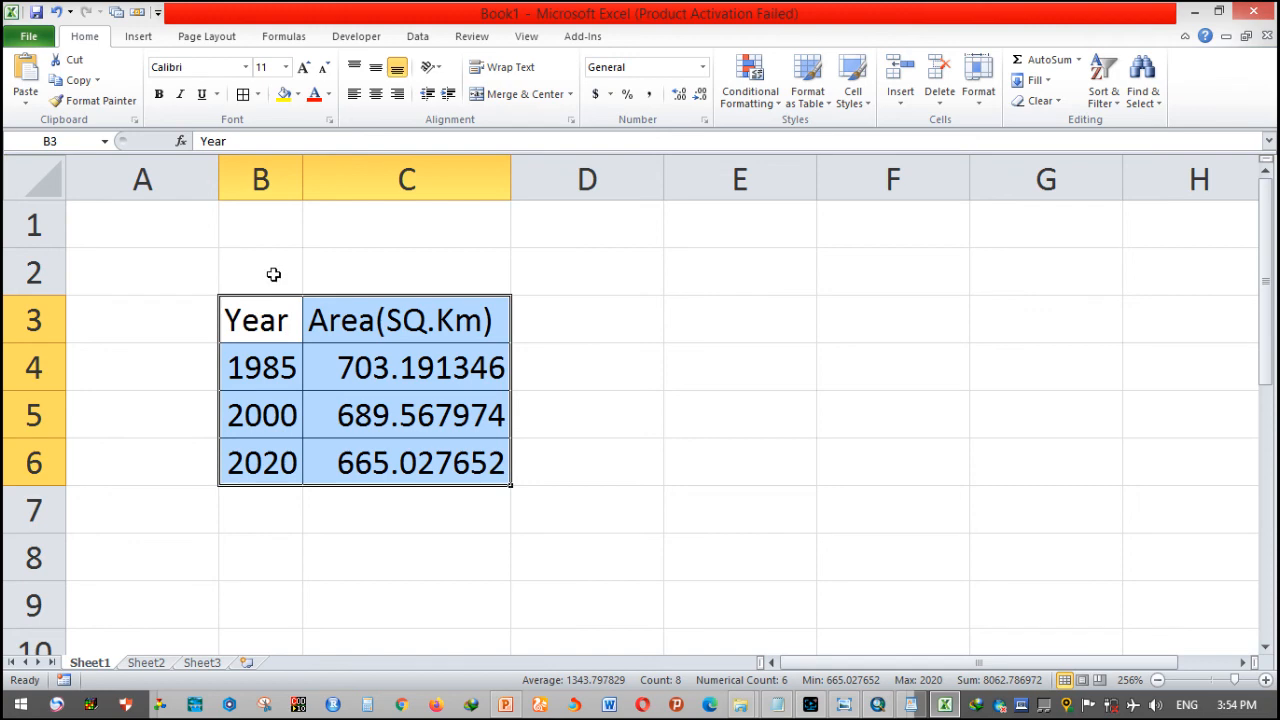
- Insert a scatter chart with smooth lines plotting lake area against year from the table in B3:C6
{"action": "key", "text": "alt+F1"}
{"action": "scroll", "coordinate": [846, 337], "scroll_direction": "down", "scroll_amount": 6}
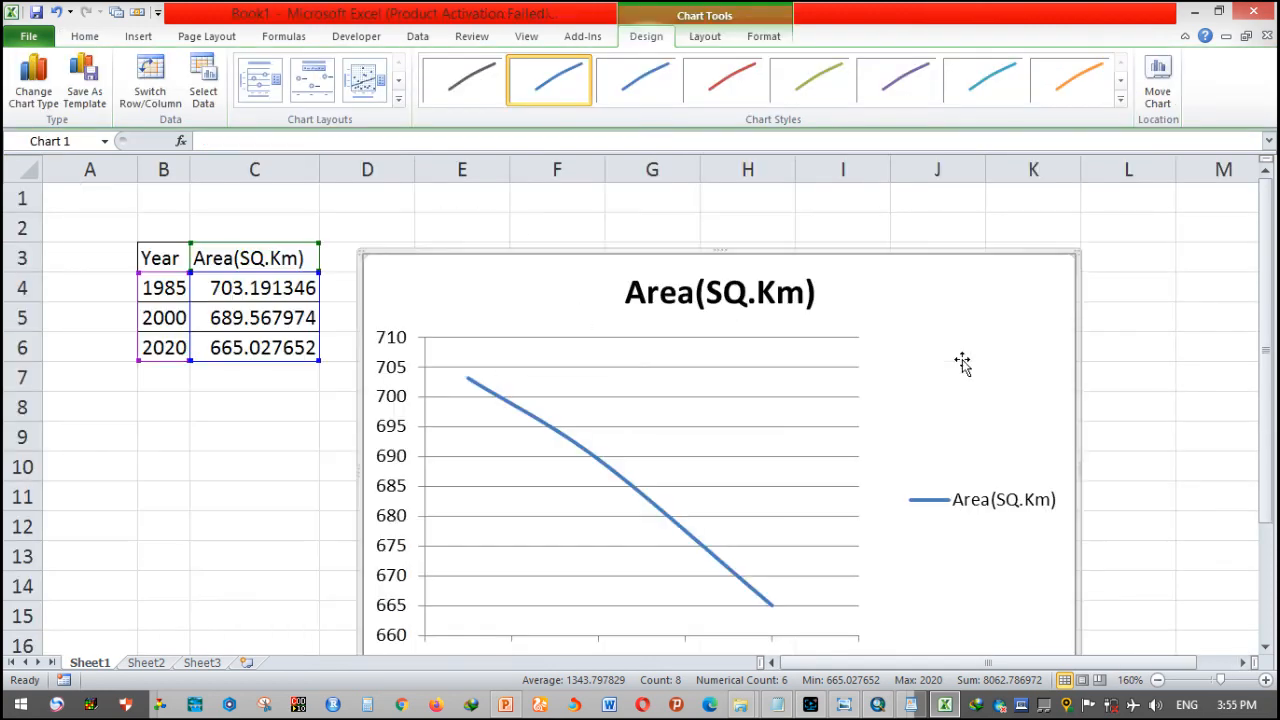
{"action": "scroll", "coordinate": [917, 343], "scroll_direction": "down", "scroll_amount": 3}
{"action": "scroll", "coordinate": [909, 349], "scroll_direction": "up", "scroll_amount": 1}
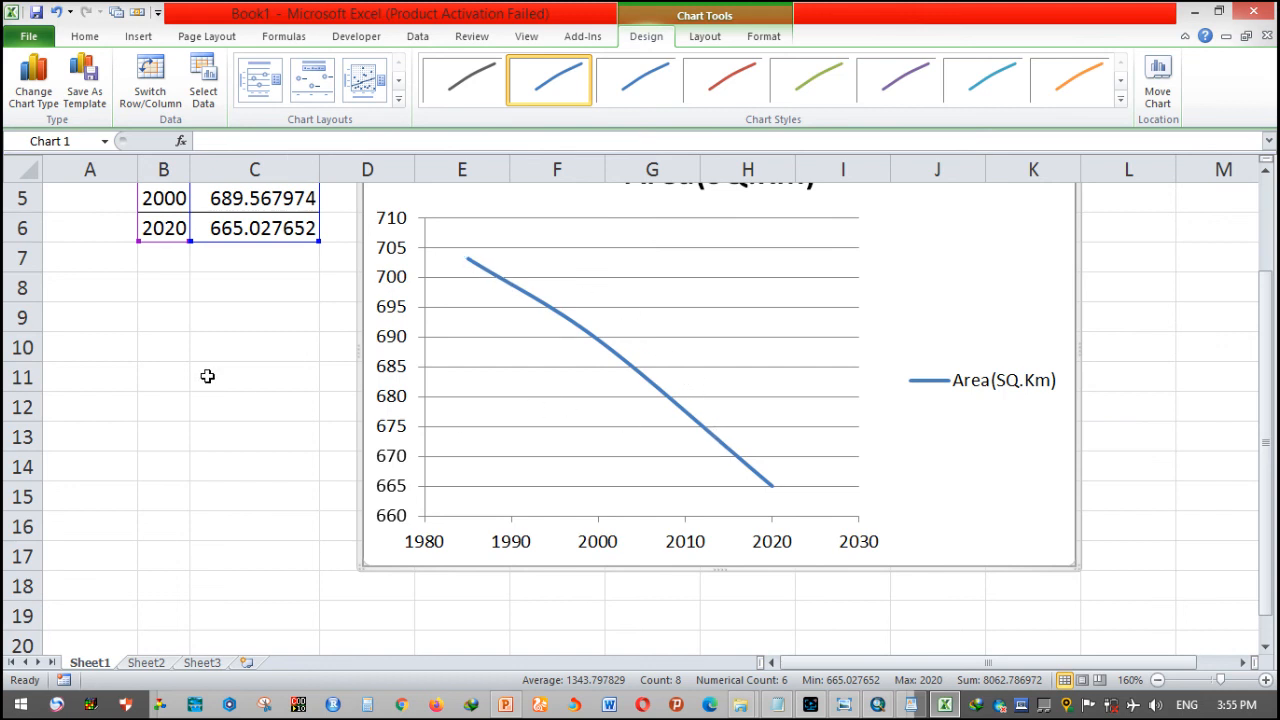
{"action": "scroll", "coordinate": [207, 374], "scroll_direction": "up", "scroll_amount": 2}
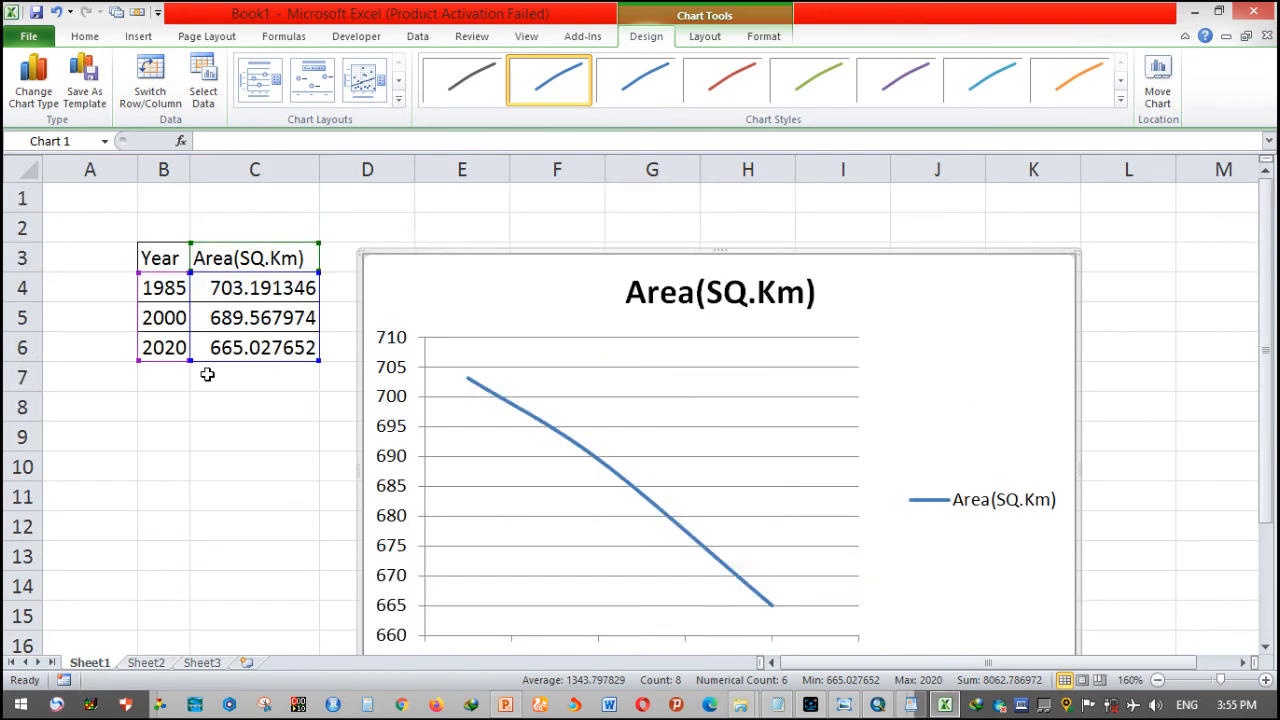
{"action": "left_click", "coordinate": [278, 386]}
- Label cell C9 as Reduction and calculate the 1985 to 2020 area difference below it in C10 with =C4-C6
{"action": "left_click", "coordinate": [260, 438]}
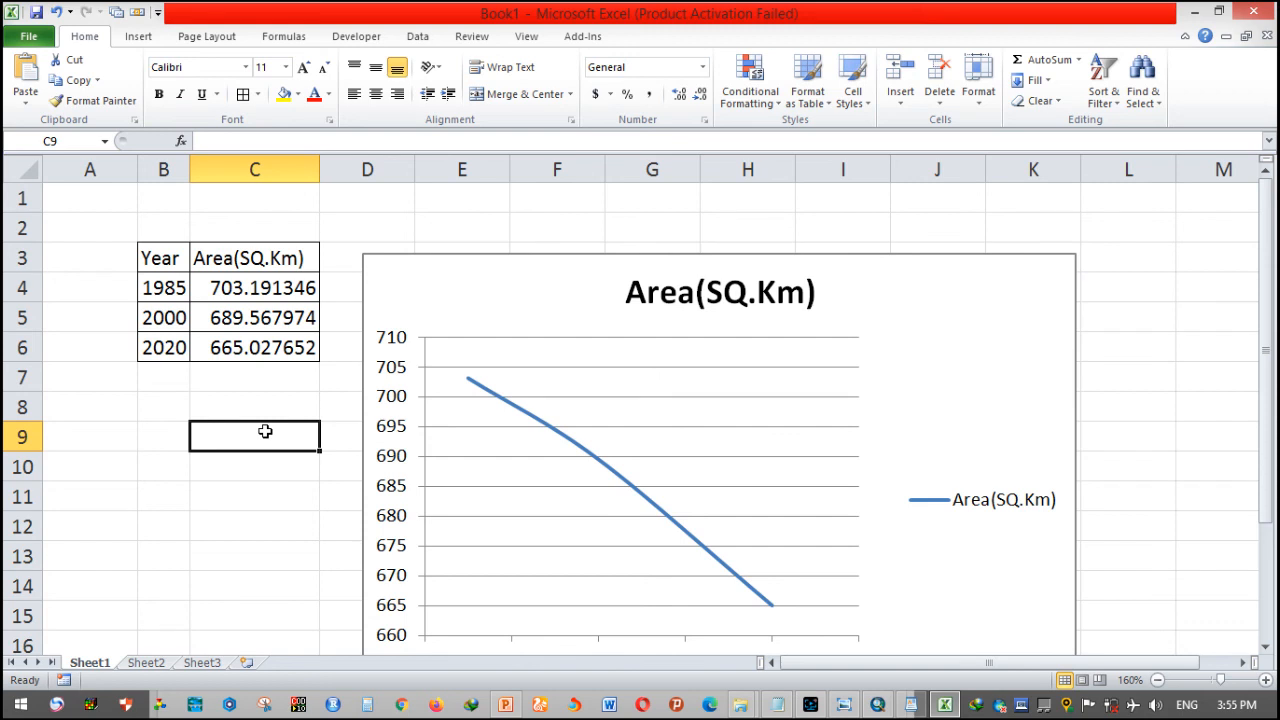
{"action": "type", "text": "Redu"}
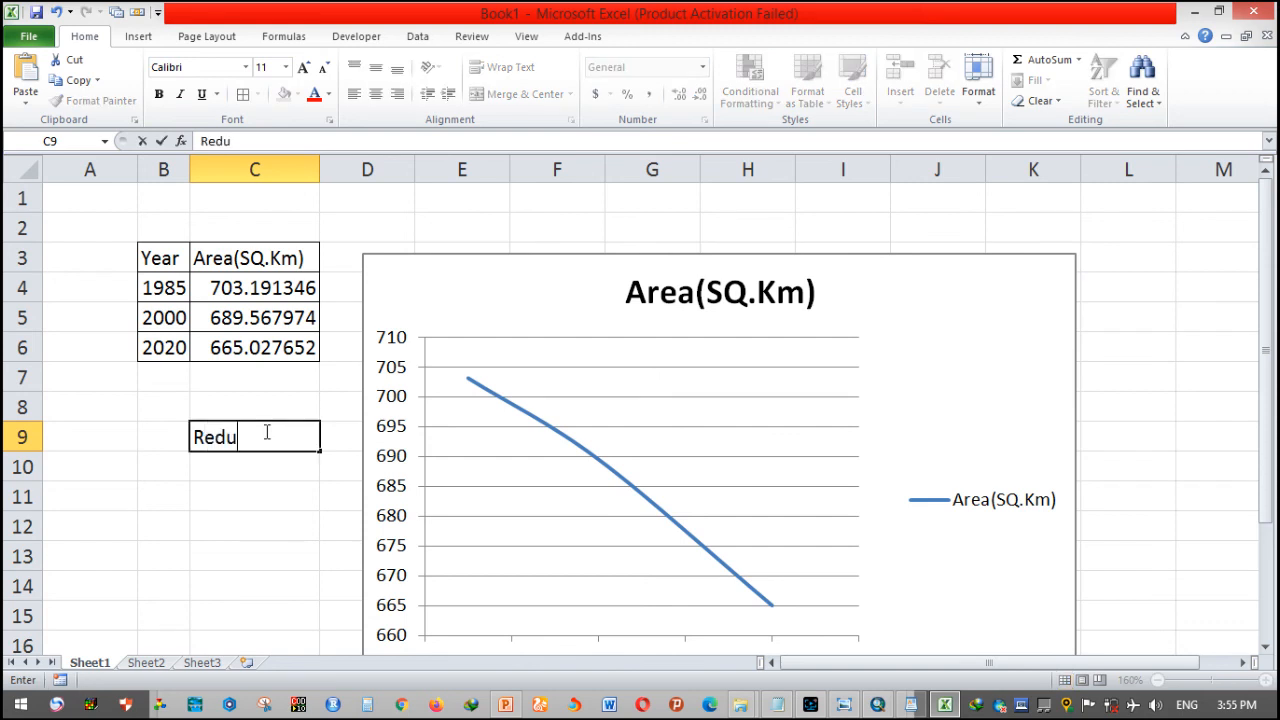
{"action": "type", "text": "ction"}
{"action": "key", "text": "Return"}
{"action": "type", "text": "="}
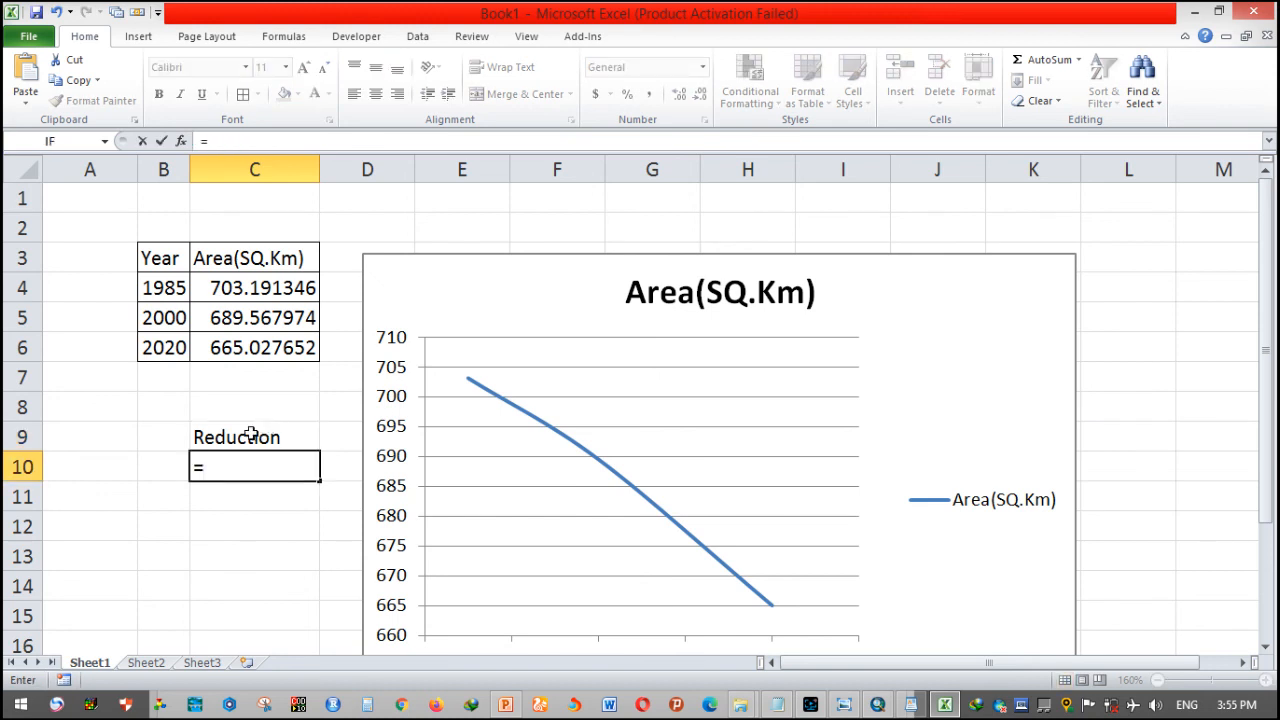
{"action": "left_click", "coordinate": [276, 282]}
{"action": "type", "text": "-"}
{"action": "left_click", "coordinate": [259, 345]}
{"action": "key", "text": "Return"}
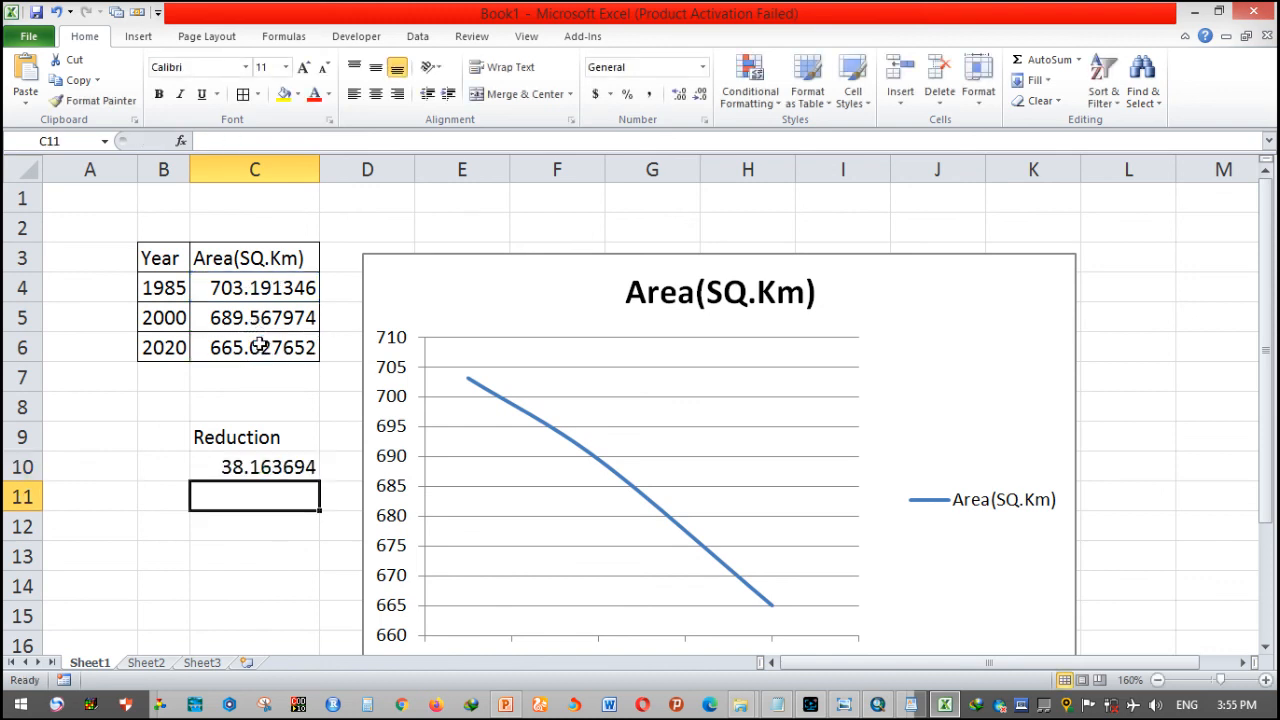
- Delete the Reduction label and its calculated value from cells C9:C10
{"action": "left_click", "coordinate": [240, 467]}
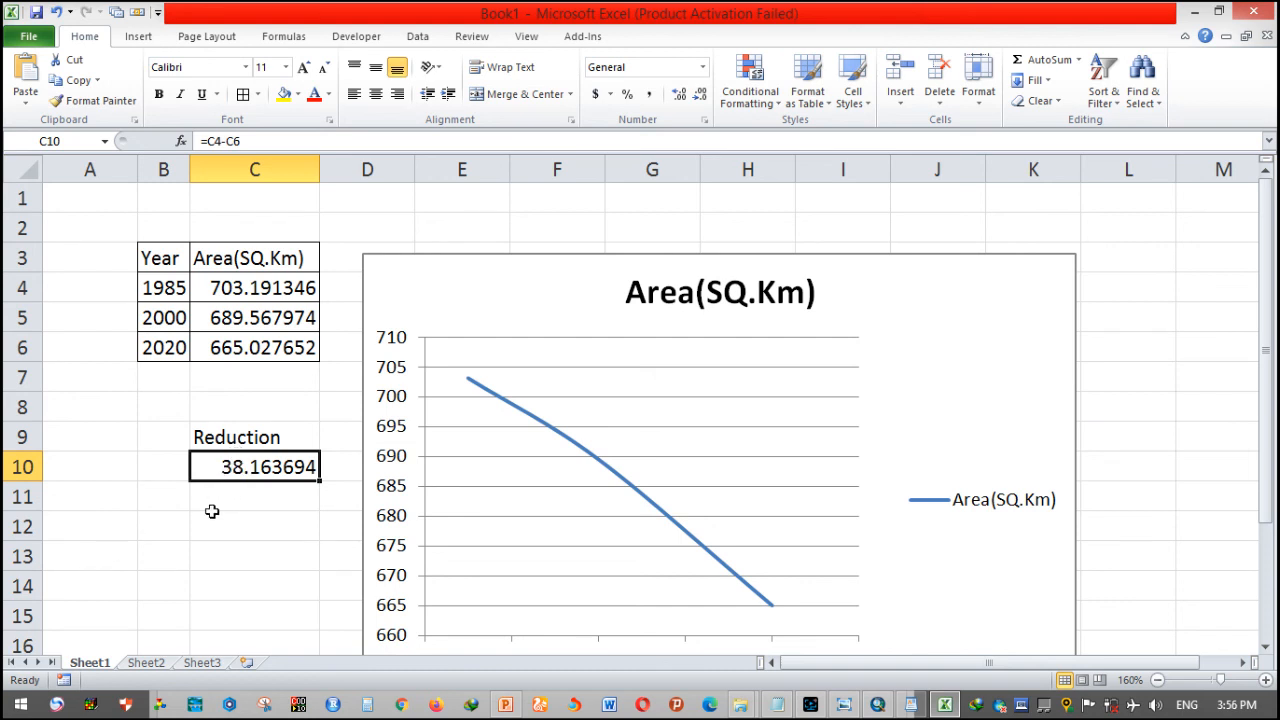
{"action": "left_click", "coordinate": [218, 437]}
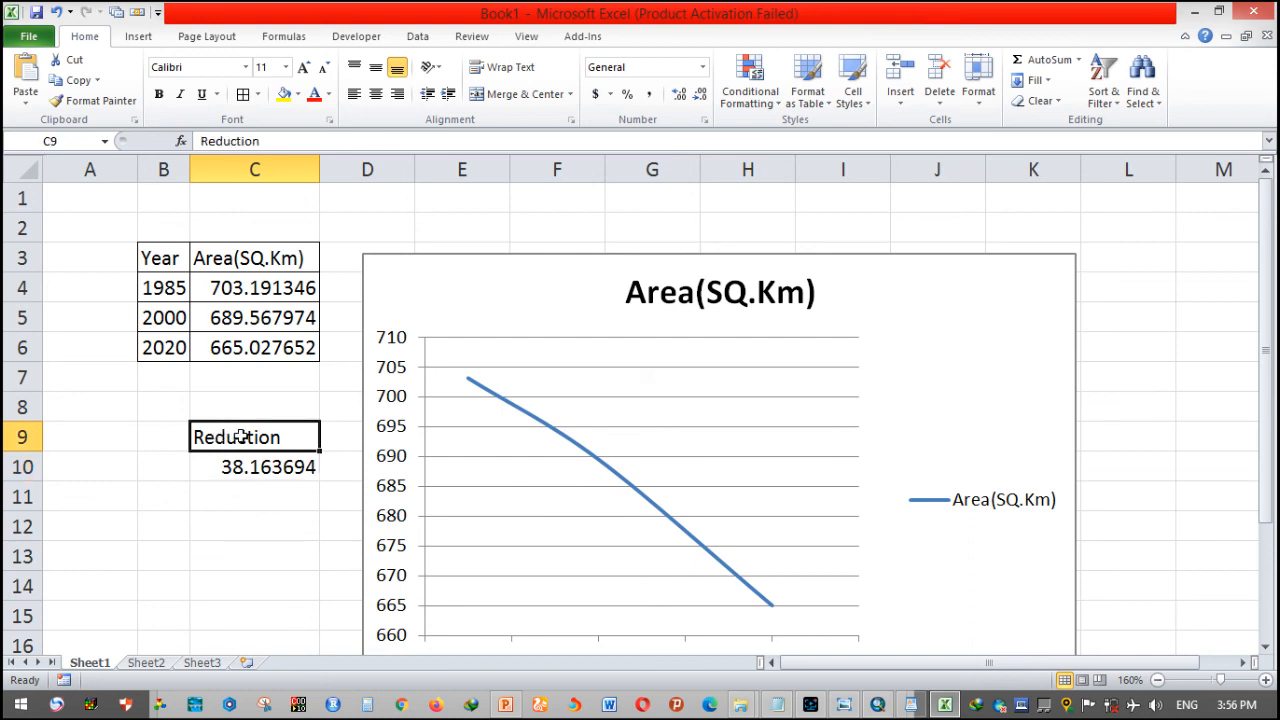
{"action": "left_click_drag", "start_coordinate": [240, 437], "coordinate": [258, 471]}
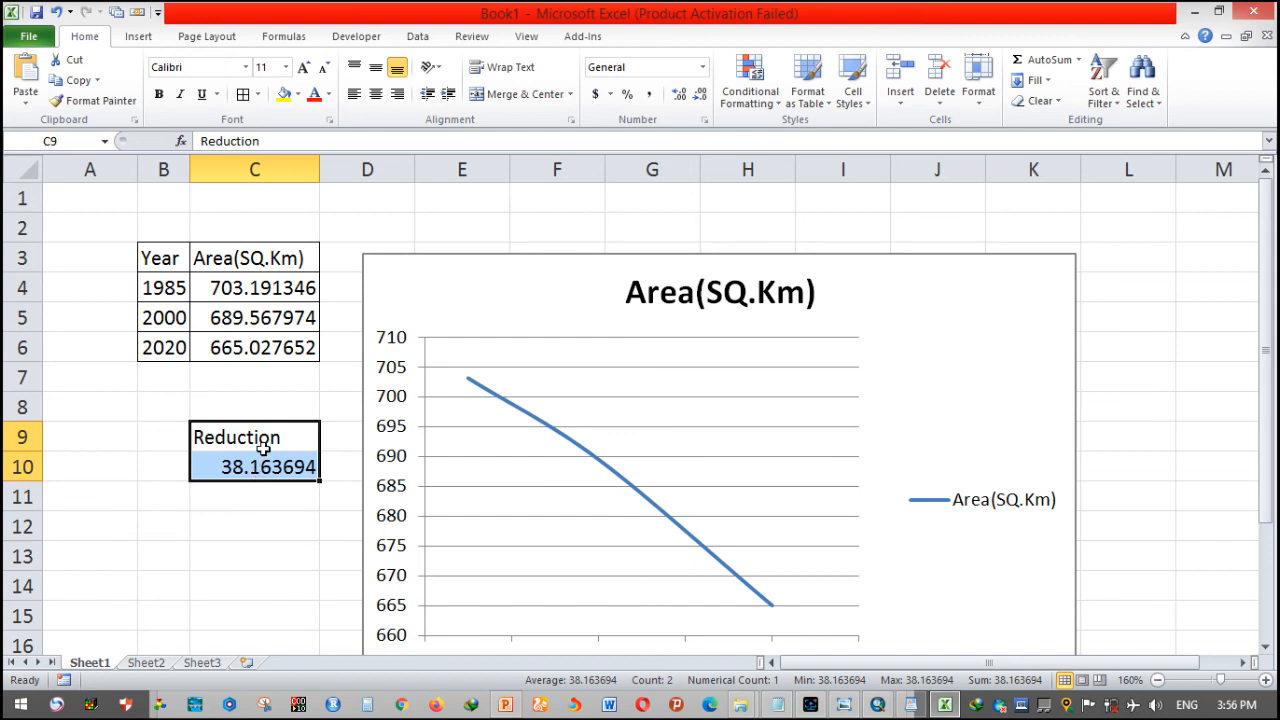
{"action": "key", "text": "Delete"}
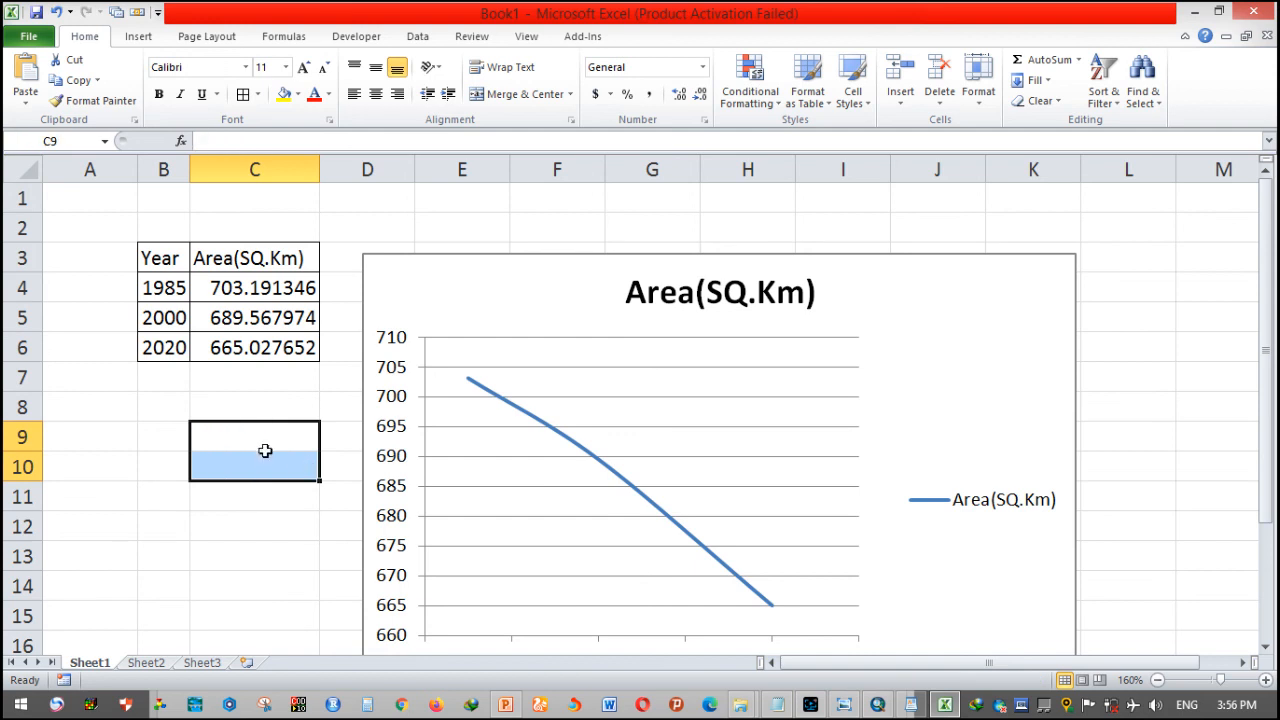
- Add the year 2040 to the table in cell B7, below 2020
{"action": "left_click", "coordinate": [177, 378]}
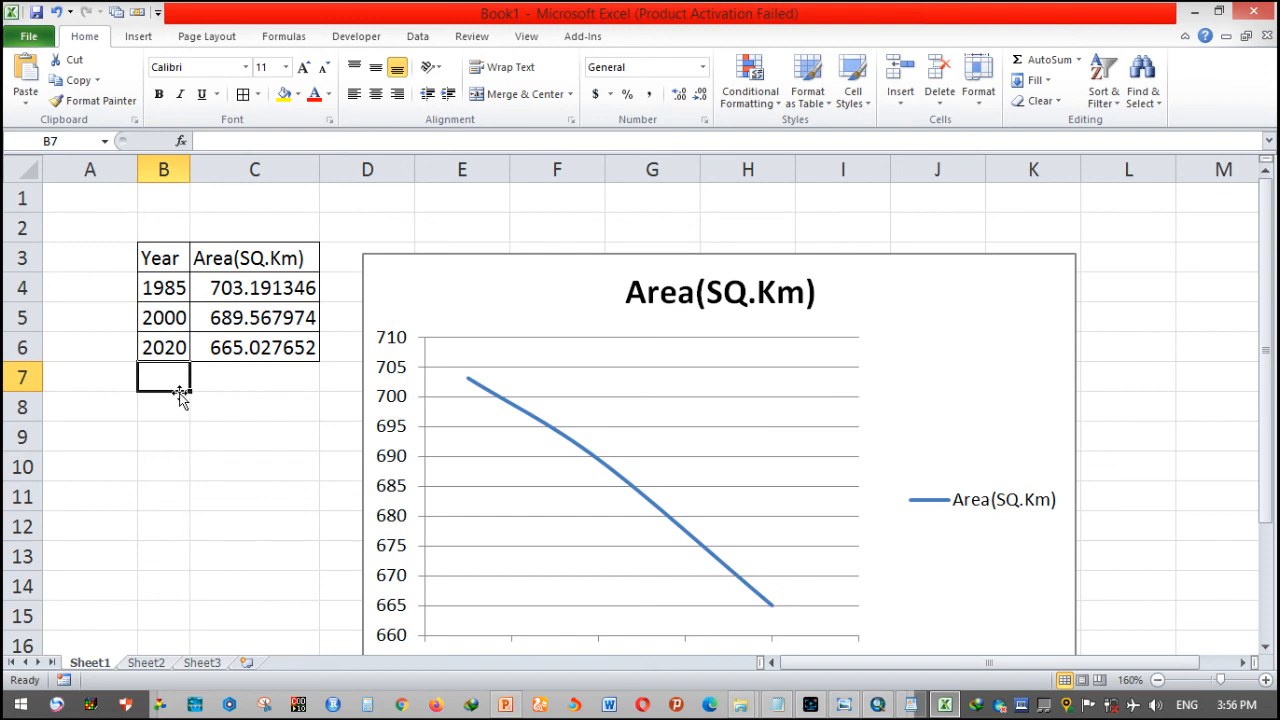
{"action": "type", "text": "2040"}
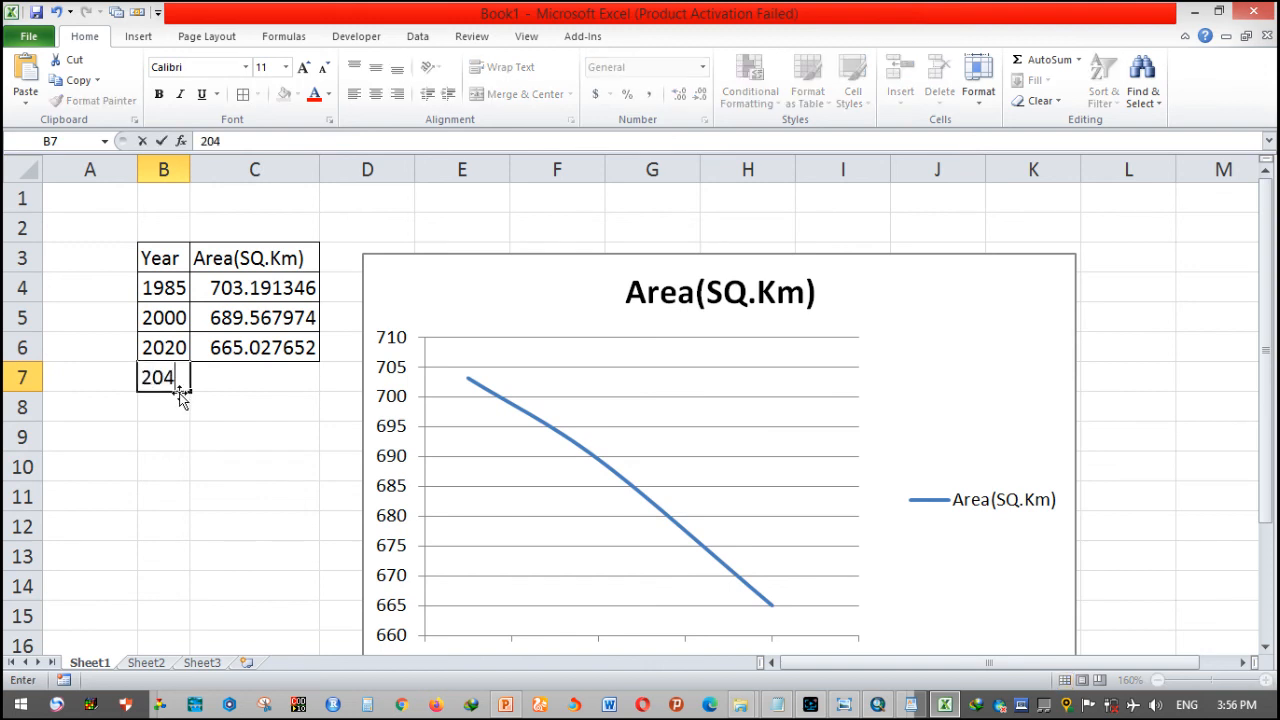
{"action": "key", "text": "Return"}
{"action": "left_click", "coordinate": [258, 386]}
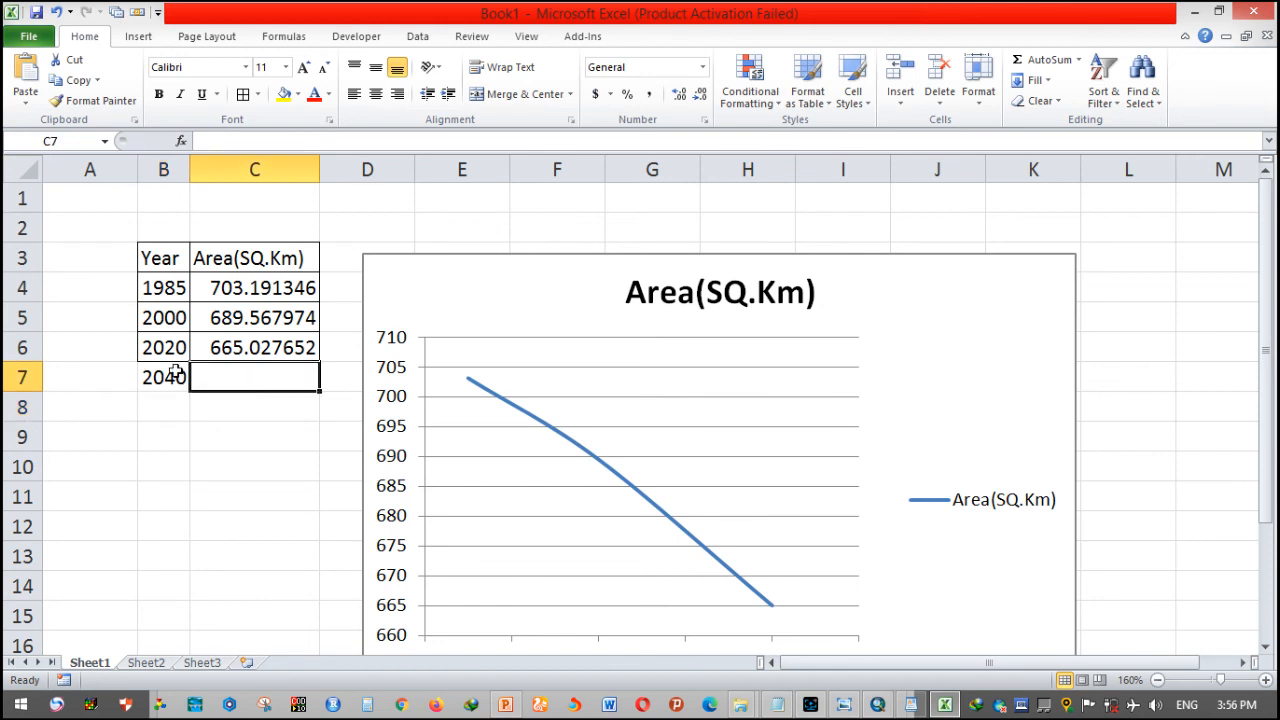
- Add a linear trendline to the Area(SQ.Km) series, displaying its equation and R-squared value on the chart
{"action": "left_click", "coordinate": [530, 415]}
{"action": "right_click", "coordinate": [531, 416]}
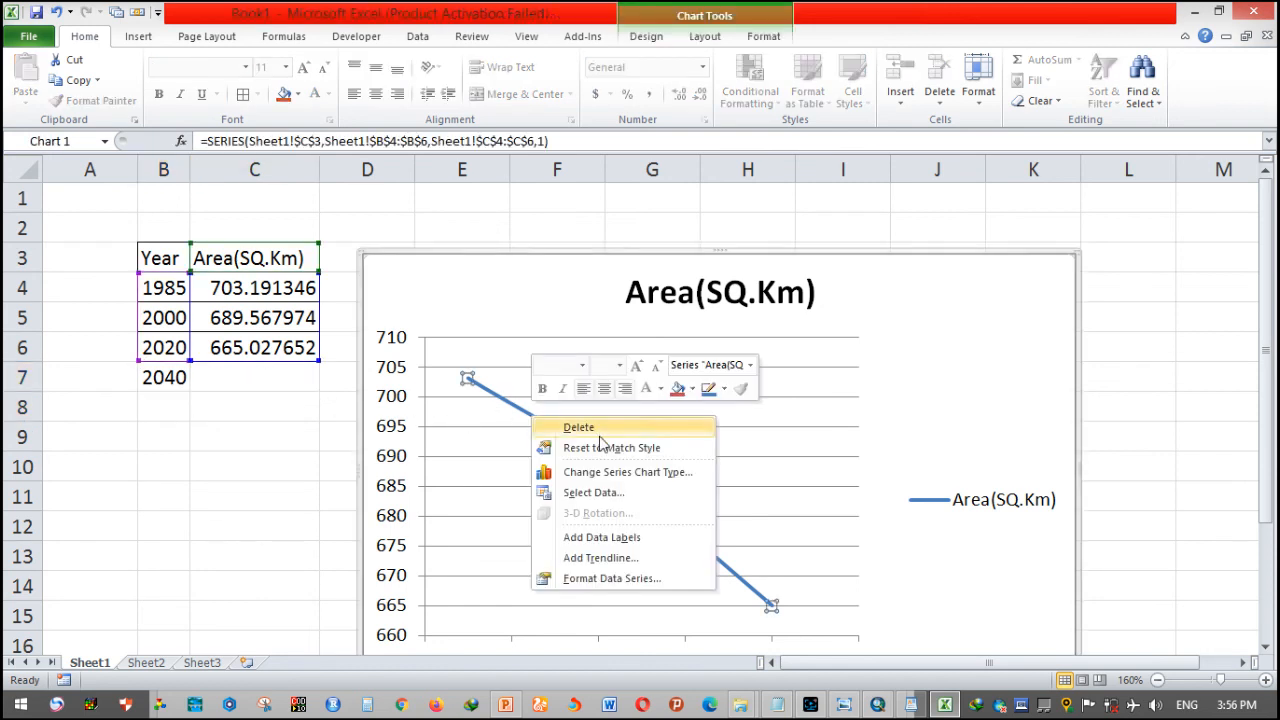
{"action": "left_click", "coordinate": [617, 559]}
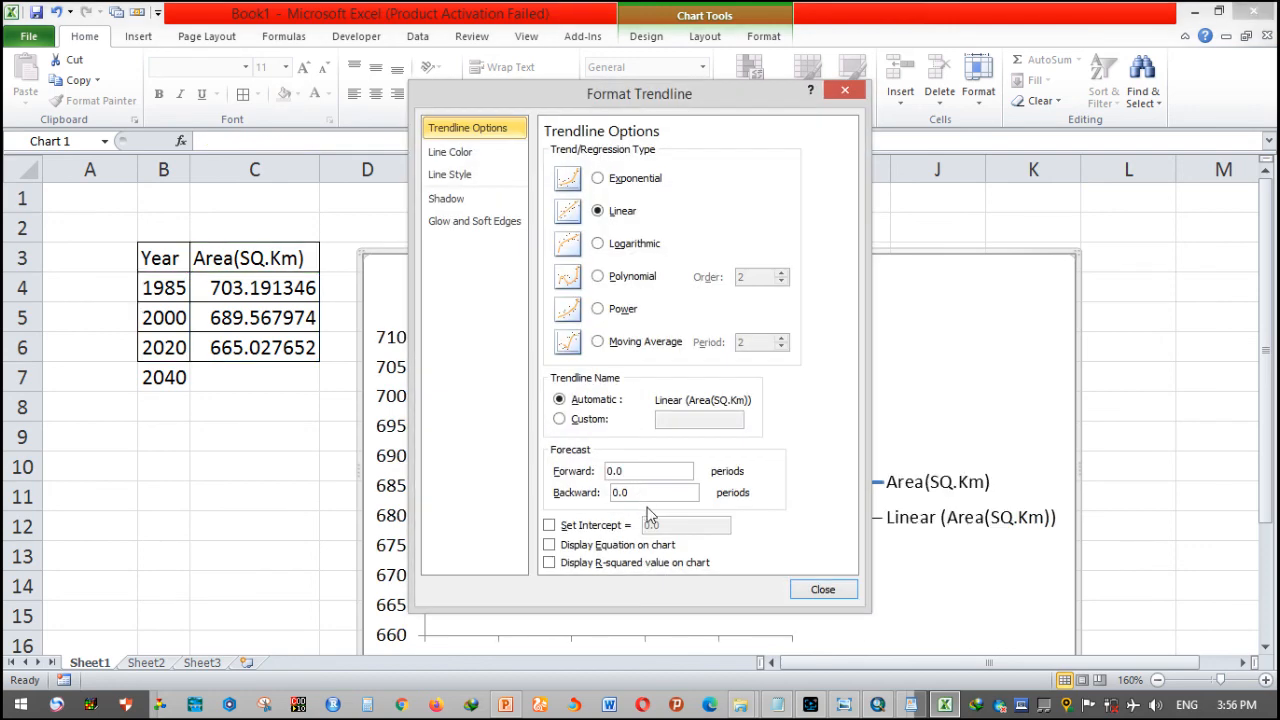
{"action": "left_click", "coordinate": [615, 563]}
{"action": "left_click", "coordinate": [576, 544]}
{"action": "left_click", "coordinate": [806, 596]}
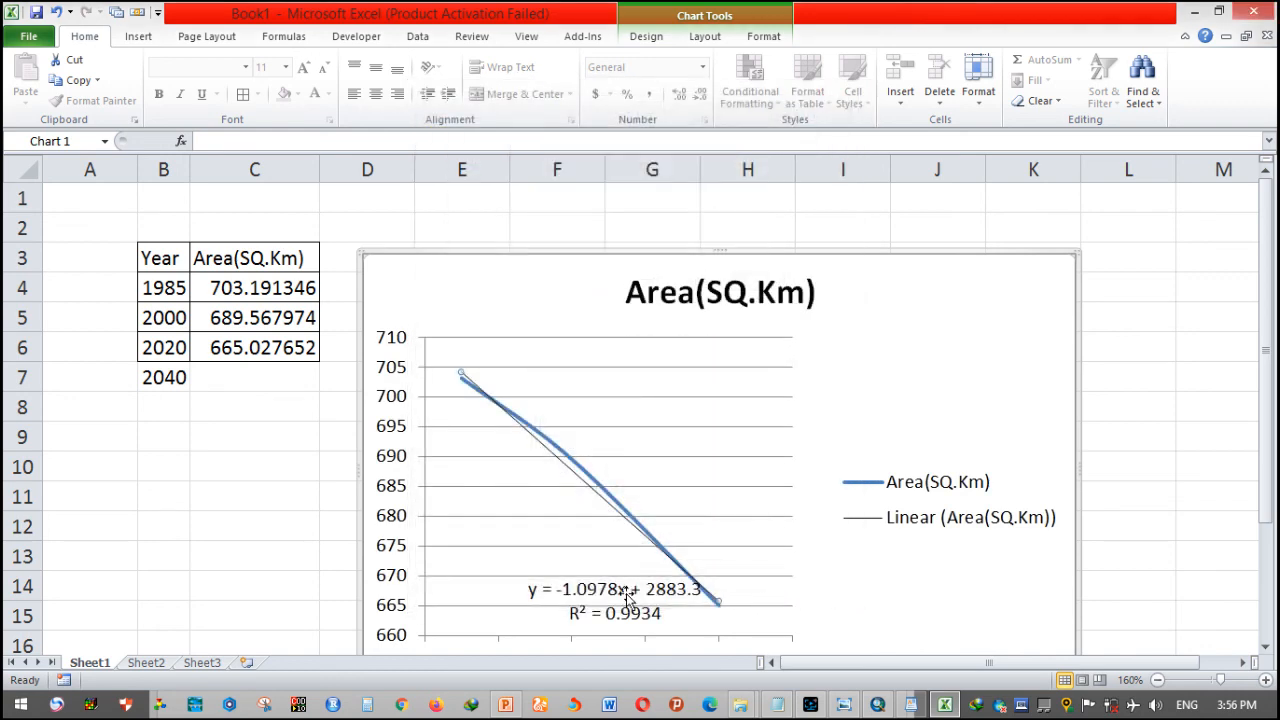
- Copy the expression -1.0978x + 2883.3 from the trendline equation and paste it into cell C7
{"action": "left_click", "coordinate": [580, 590]}
{"action": "left_click_drag", "start_coordinate": [556, 589], "coordinate": [688, 590]}
{"action": "key", "text": "ctrl+c"}
{"action": "right_click", "coordinate": [686, 592]}
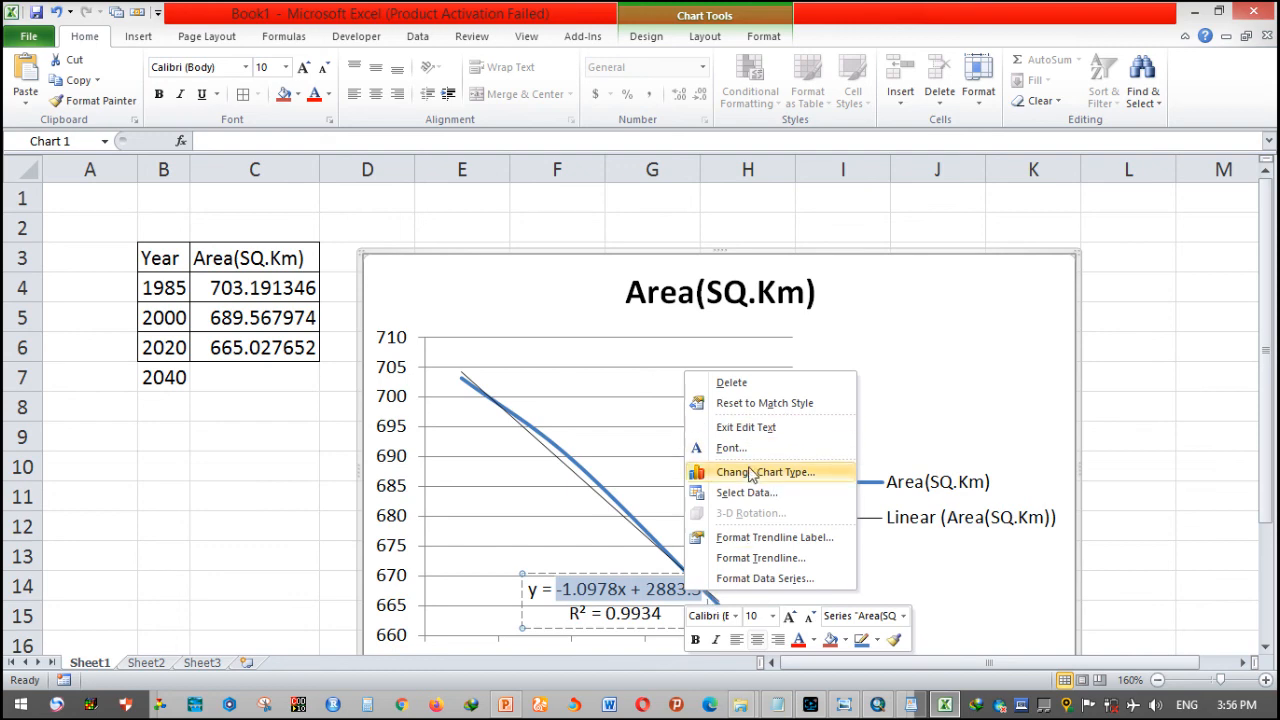
{"action": "right_click", "coordinate": [639, 590]}
{"action": "key", "text": "Escape"}
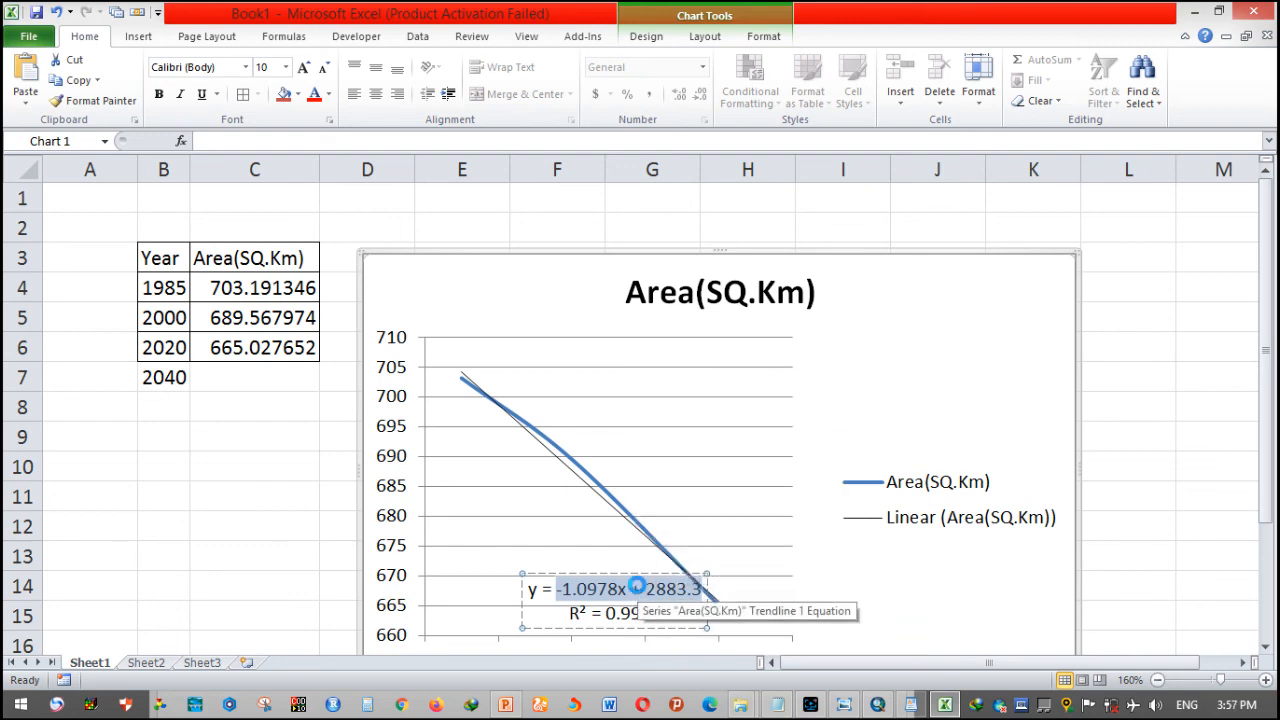
{"action": "left_click", "coordinate": [249, 379]}
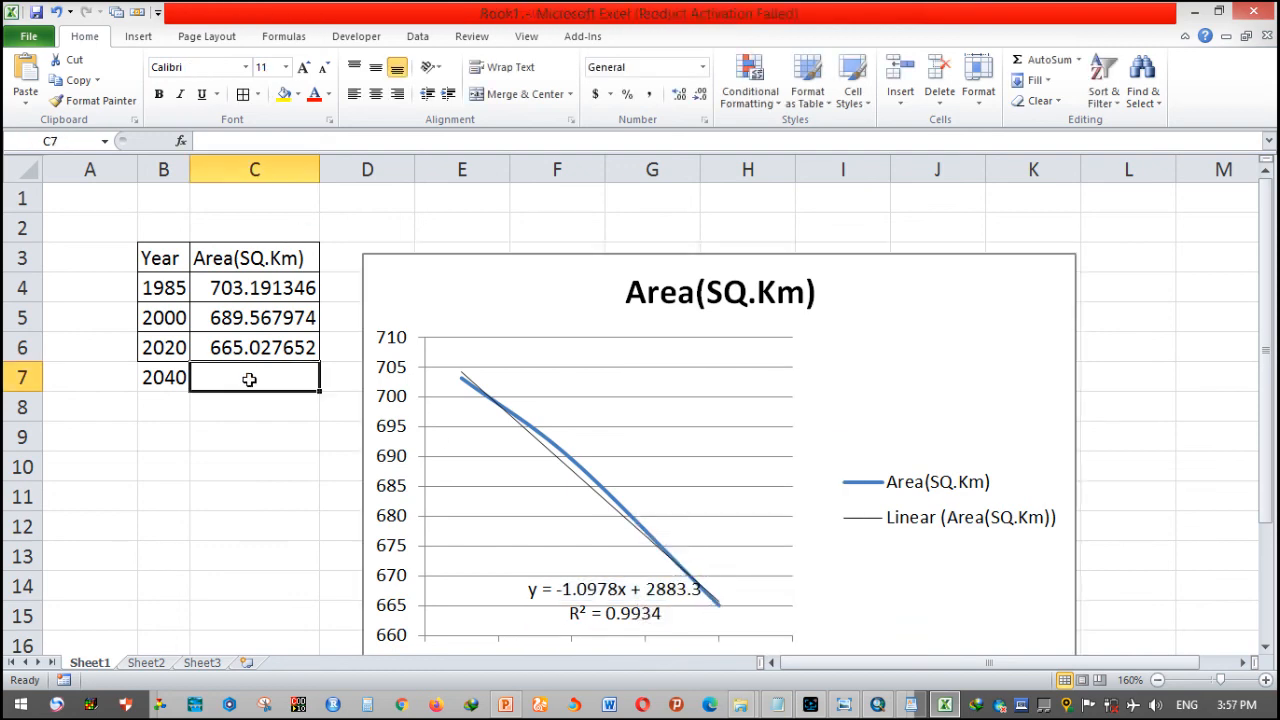
{"action": "key", "text": "ctrl+v"}
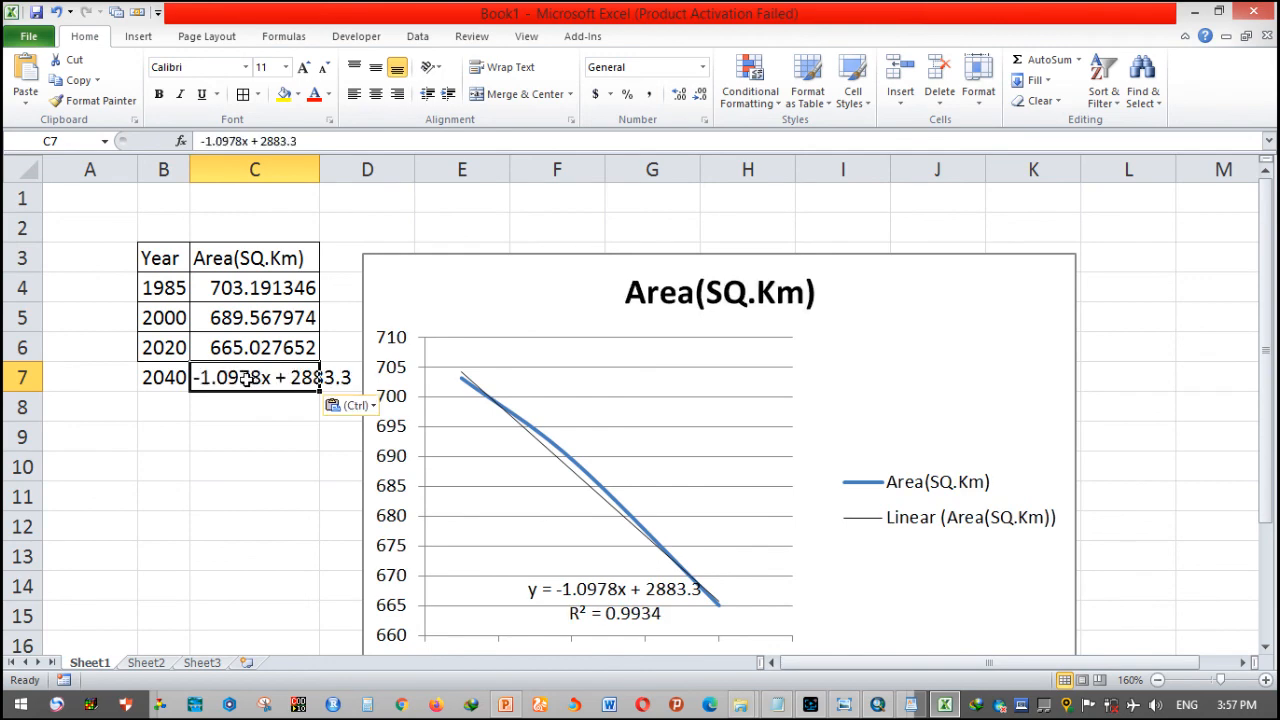
- Turn the pasted expression in C7 into the formula =(-1.0978*B7)+ 2883.3 to forecast the lake area for 2040
{"action": "double_click", "coordinate": [234, 376]}
{"action": "left_click", "coordinate": [200, 372]}
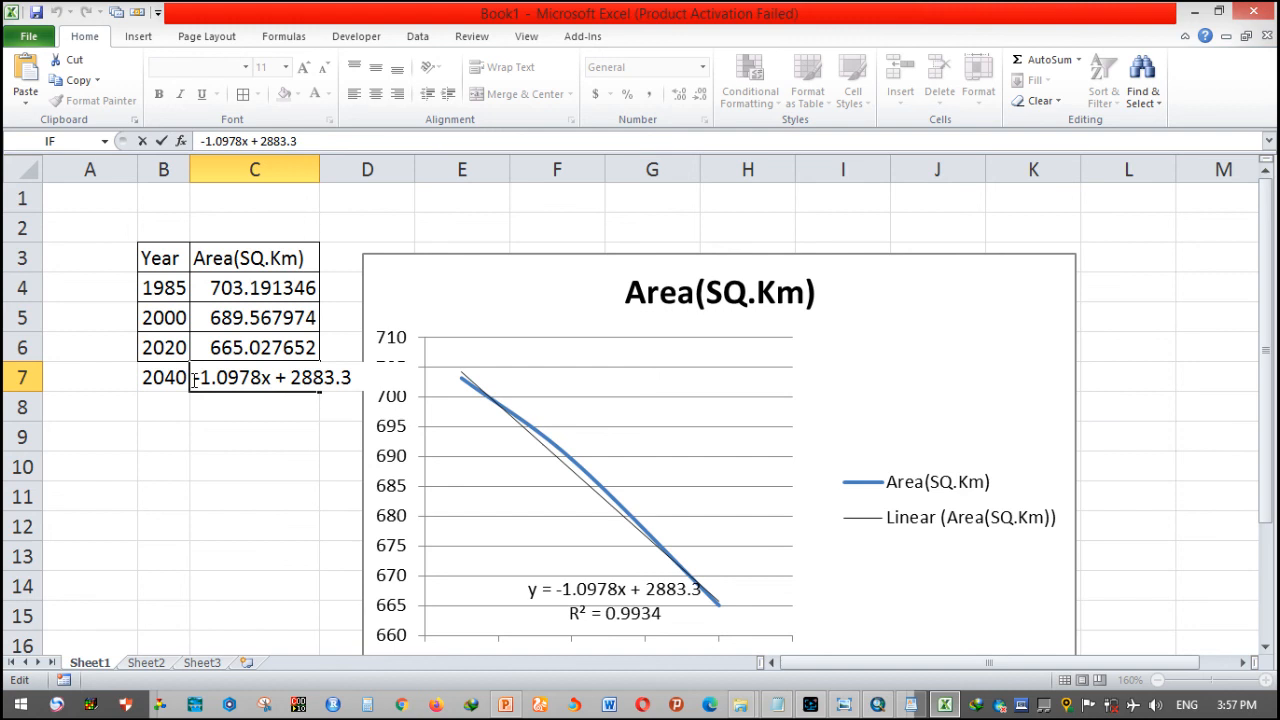
{"action": "type", "text": "="}
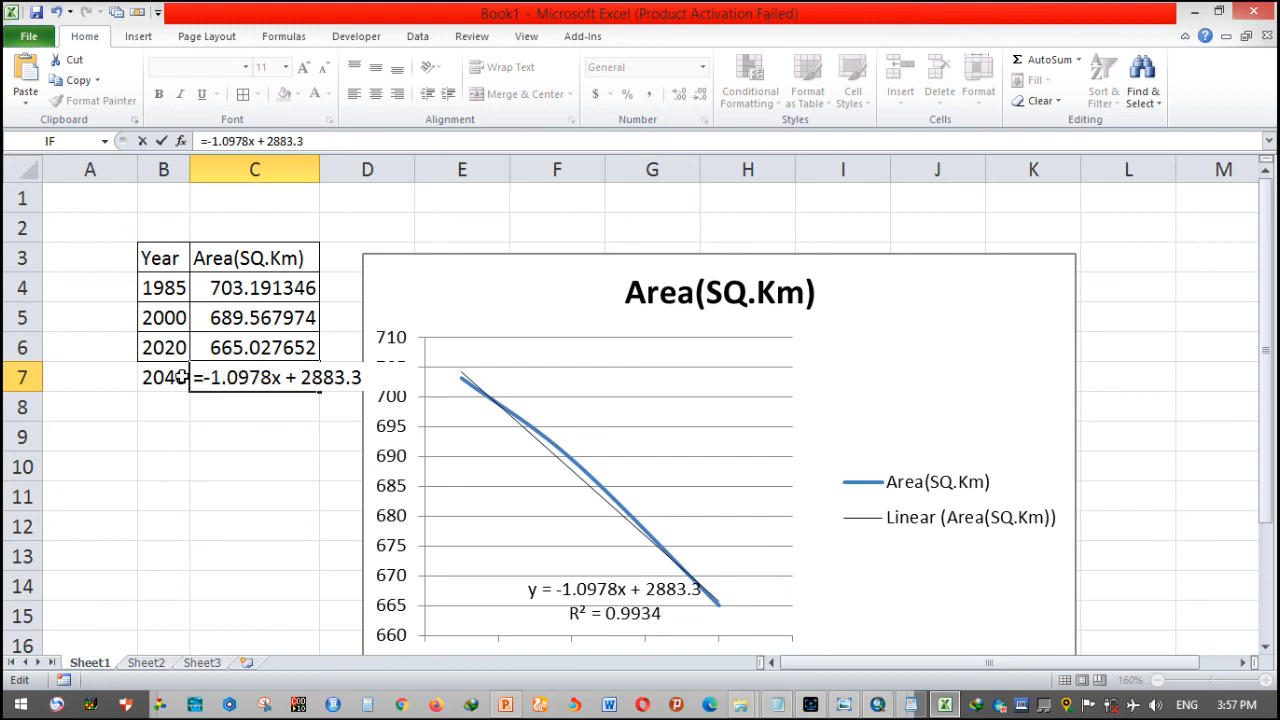
{"action": "type", "text": "("}
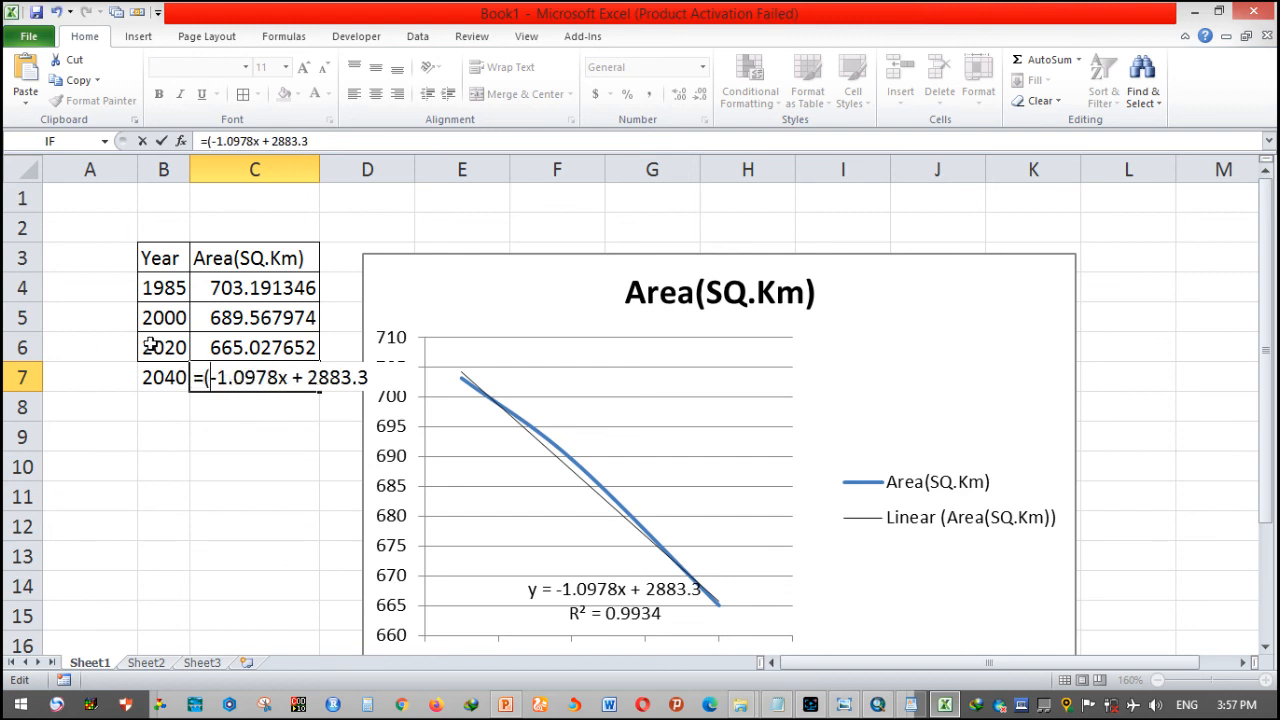
{"action": "type", "text": "*"}
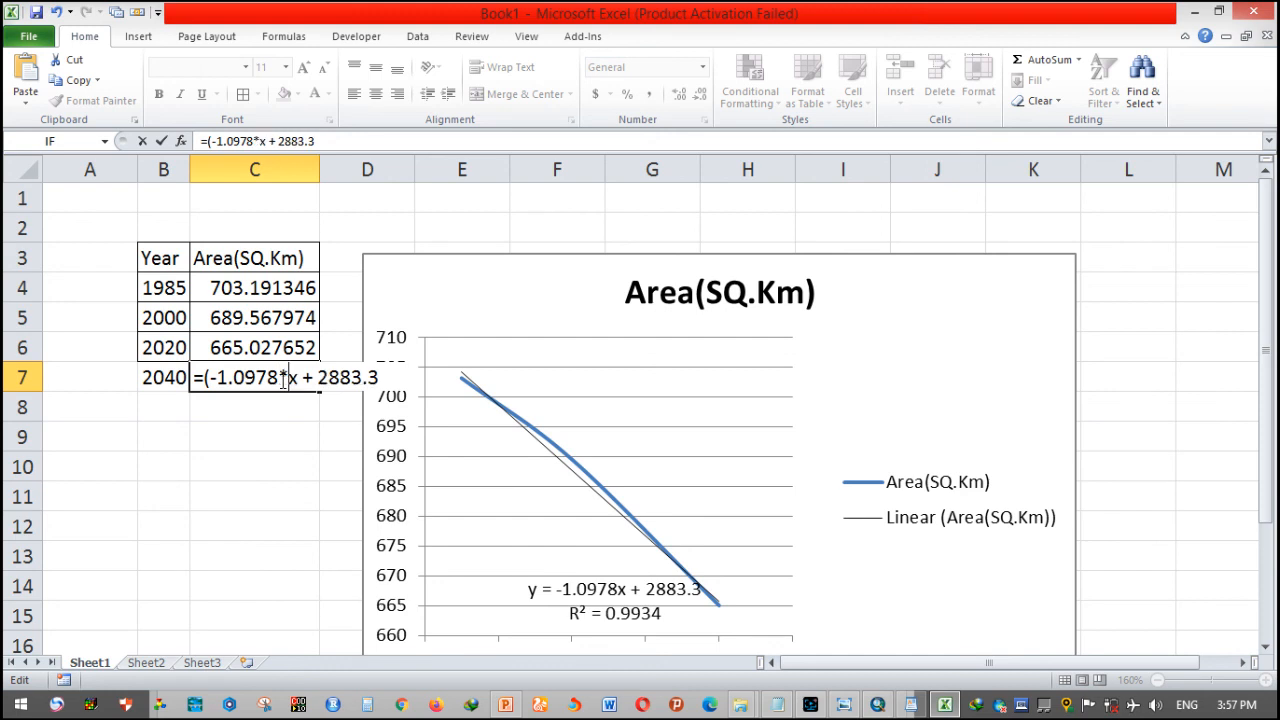
{"action": "double_click", "coordinate": [293, 378]}
{"action": "left_click", "coordinate": [170, 380]}
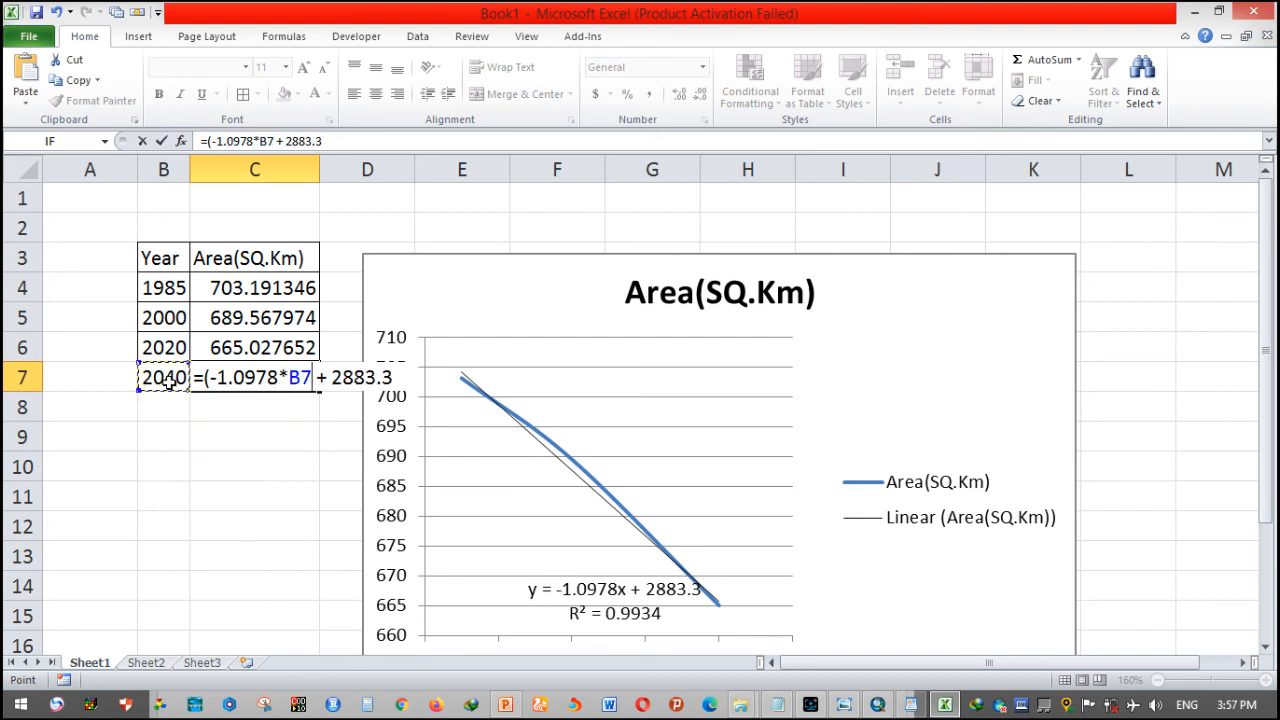
{"action": "type", "text": ")"}
{"action": "key", "text": "Delete"}
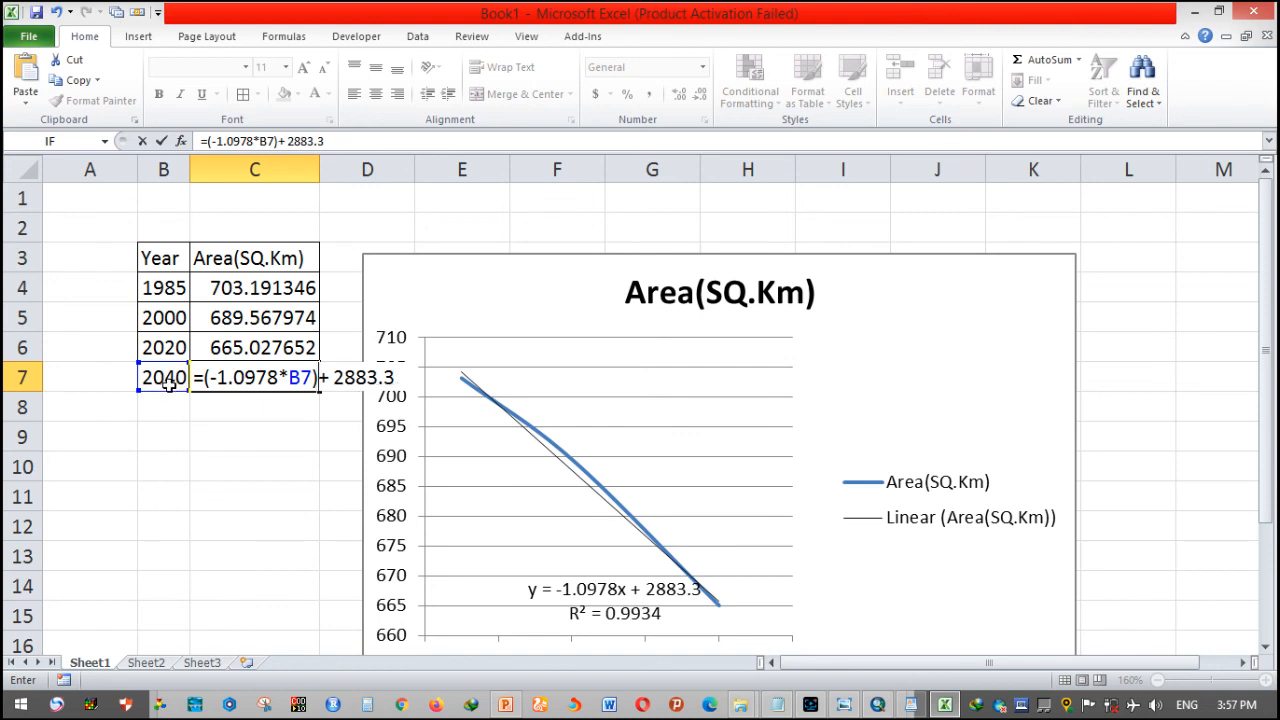
{"action": "key", "text": "Tab"}
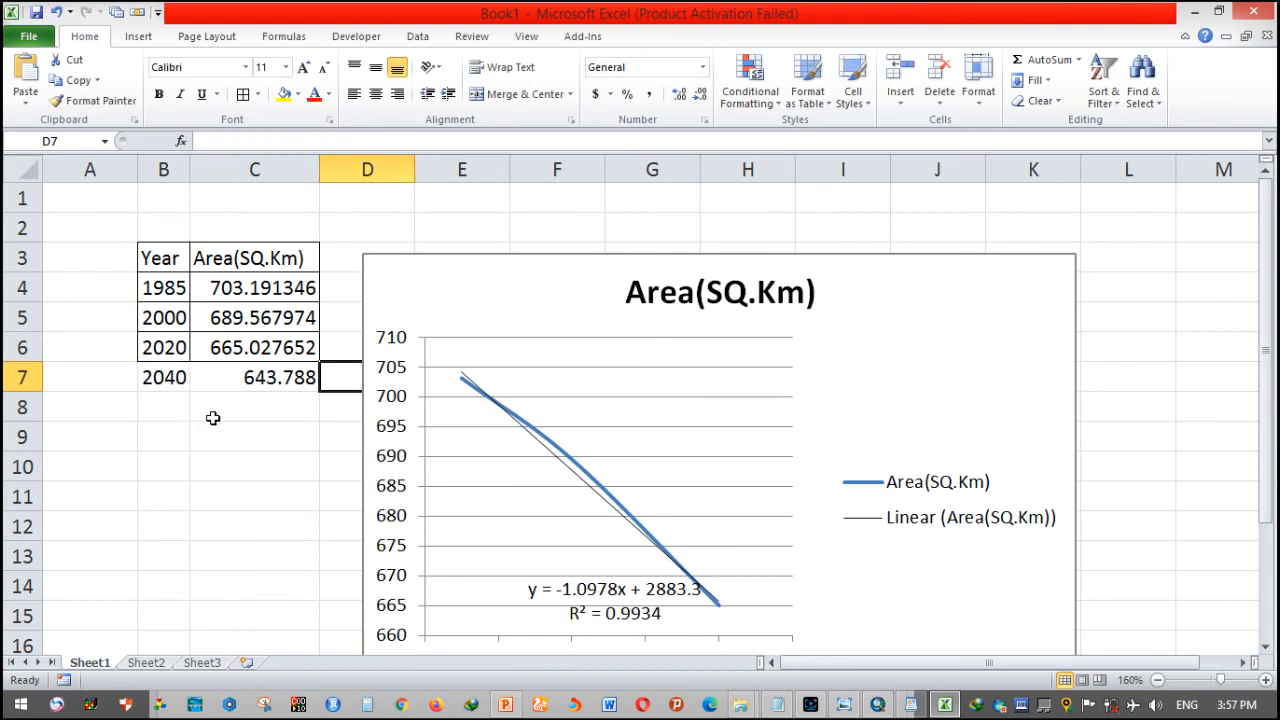
- Remove the space before 2883.3 in the C7 formula and reselect the cell to review the forecast
{"action": "left_click", "coordinate": [260, 377]}
{"action": "left_click", "coordinate": [286, 145]}
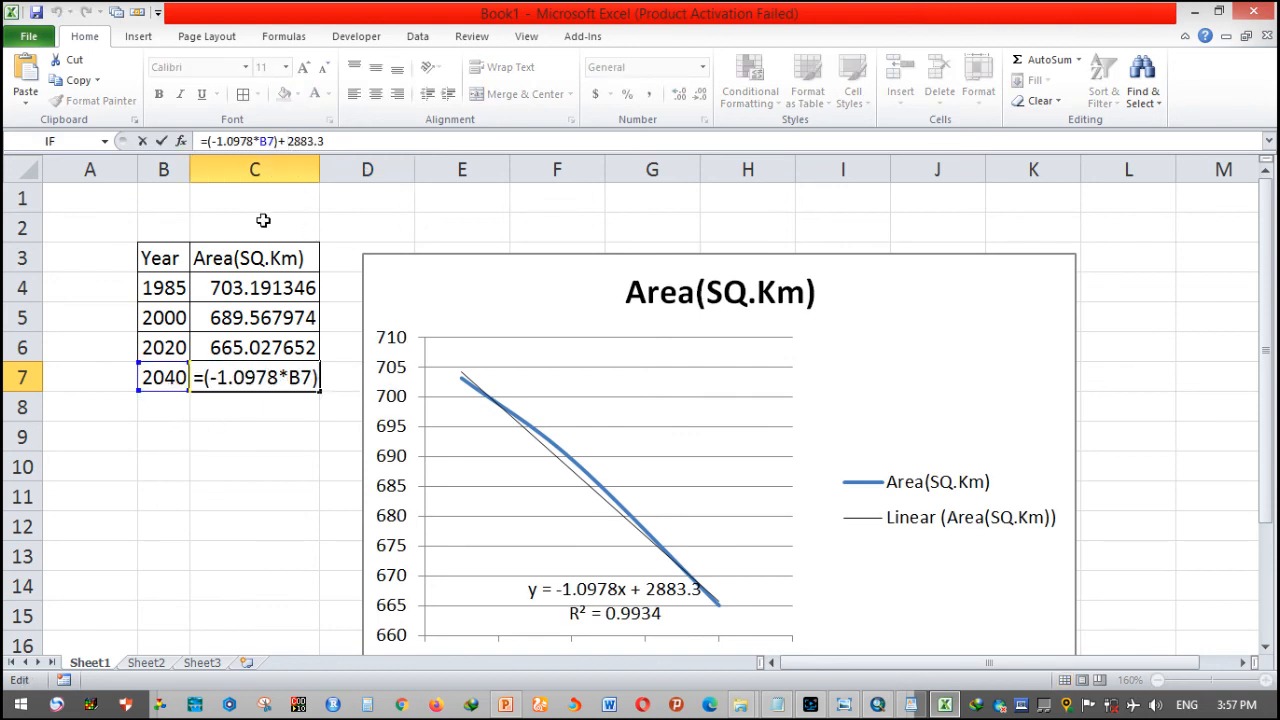
{"action": "key", "text": "Return"}
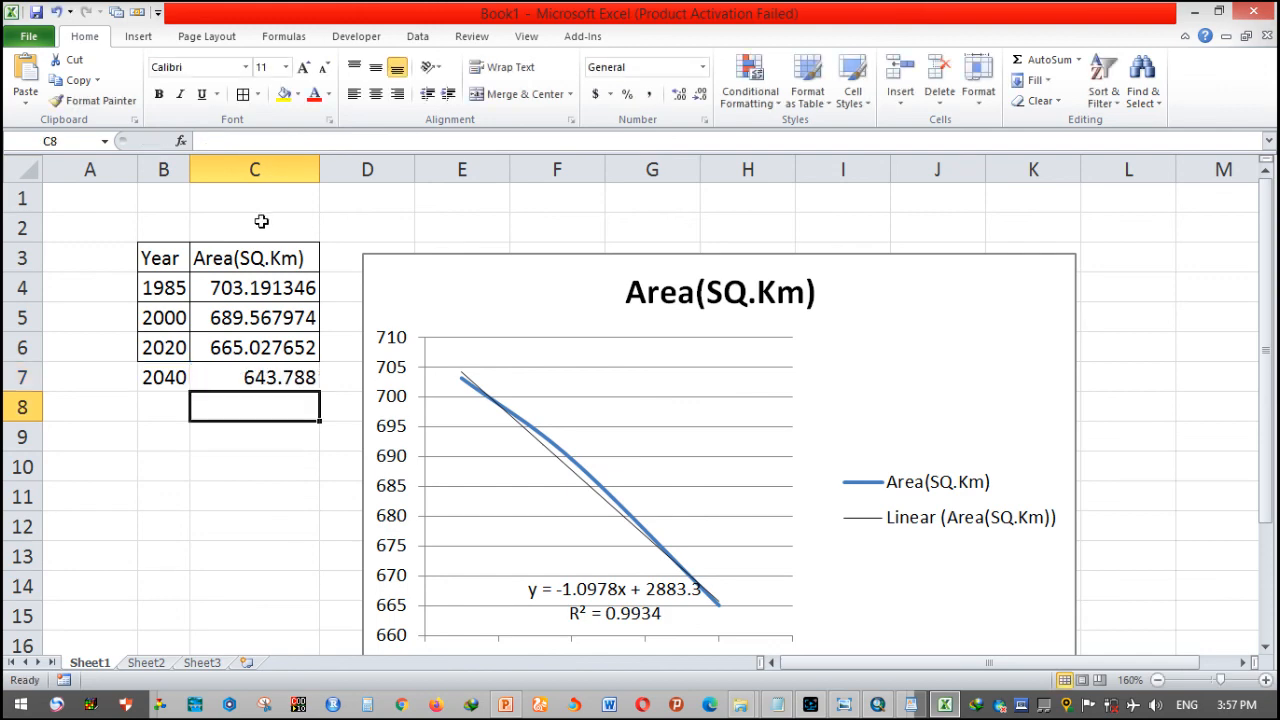
{"action": "left_click", "coordinate": [268, 383]}
{"action": "scroll", "coordinate": [272, 380], "scroll_direction": "down", "scroll_amount": 1}
{"action": "scroll", "coordinate": [272, 380], "scroll_direction": "up", "scroll_amount": 1}
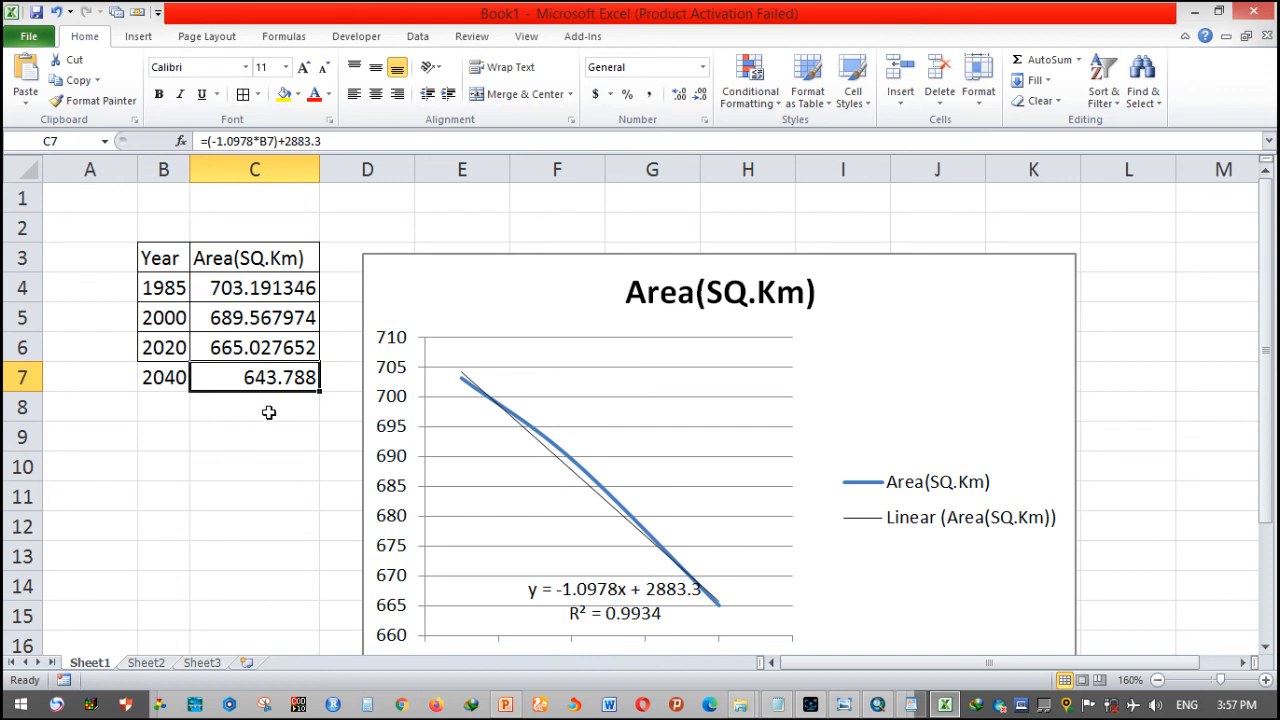
- Apply borders to the 2040 row of the table in B7:C7 and deselect it
{"action": "left_click", "coordinate": [202, 453]}
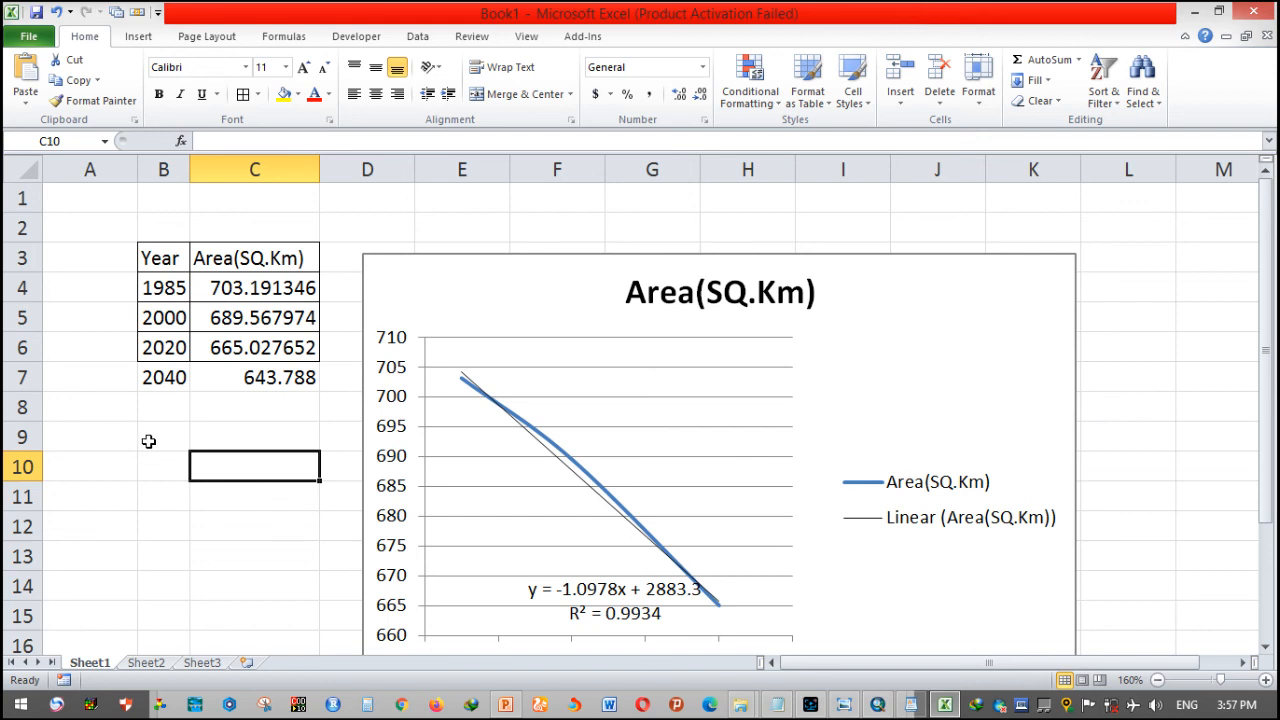
{"action": "left_click", "coordinate": [278, 526]}
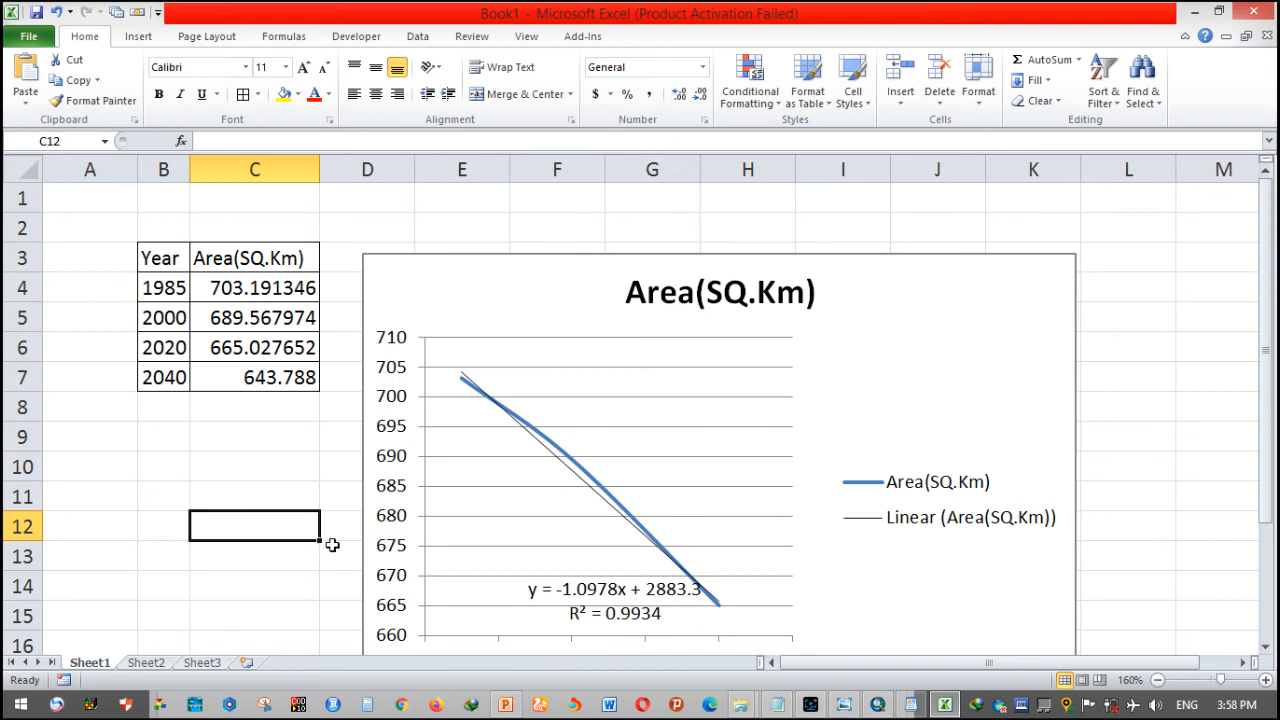